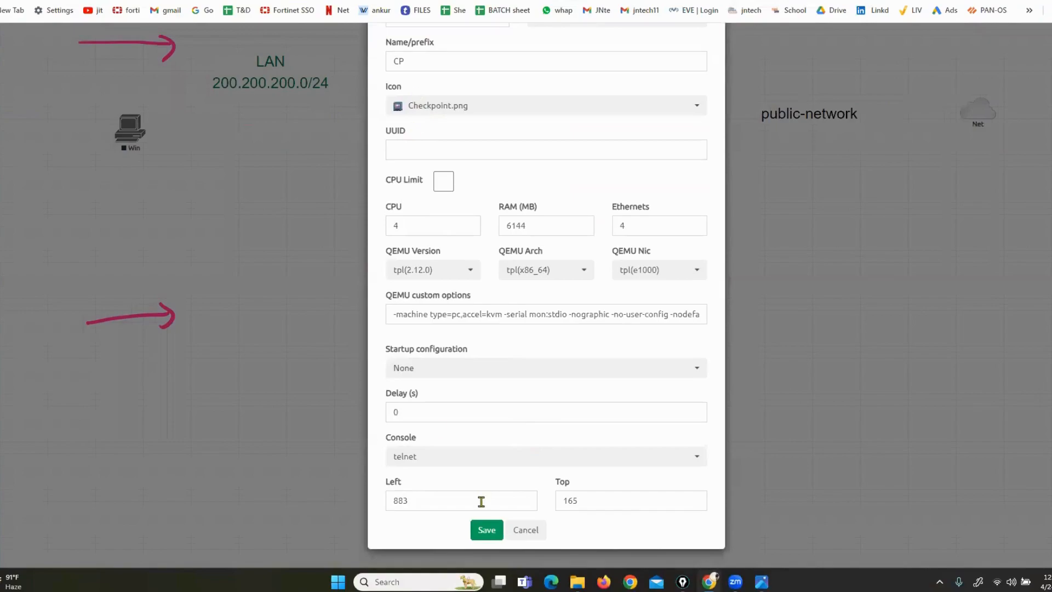
Add the CP node to the lab and link its eth0 to Winserver
{"action": "left_click", "coordinate": [487, 530]}
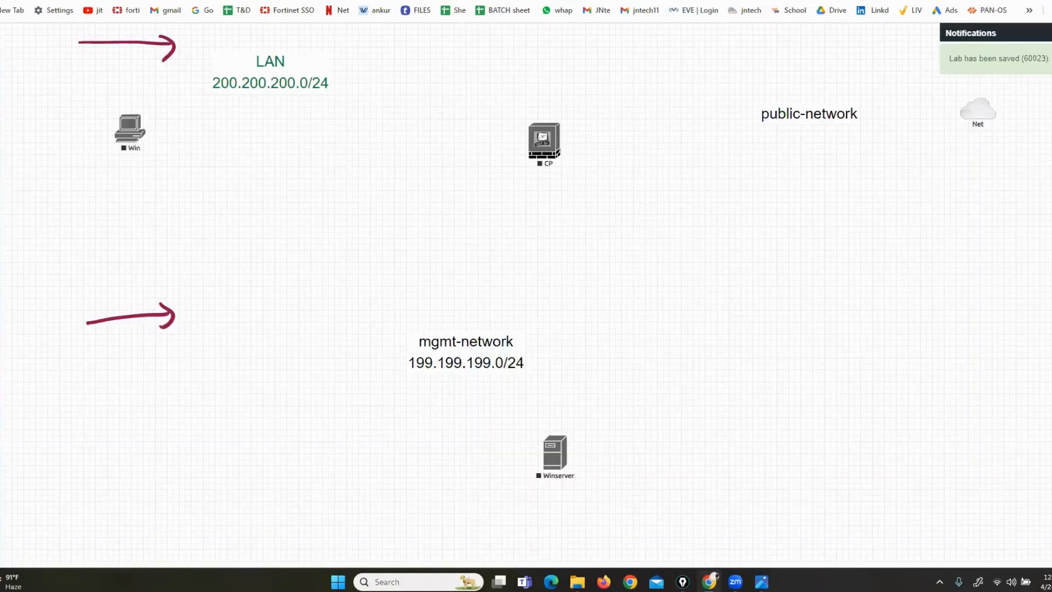
{"action": "left_click_drag", "start_coordinate": [544, 140], "coordinate": [555, 131]}
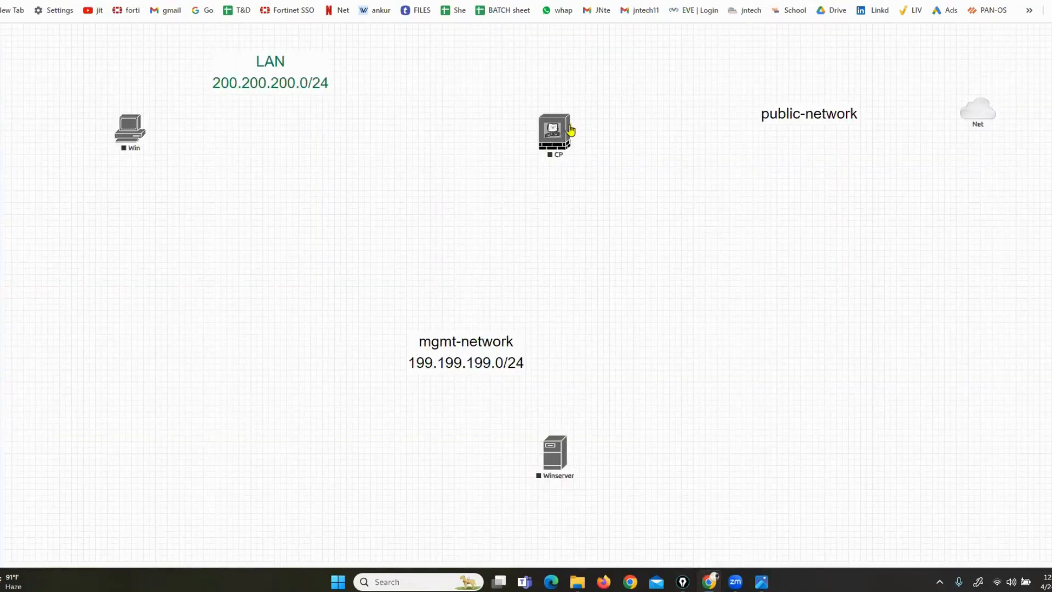
{"action": "left_click_drag", "start_coordinate": [571, 130], "coordinate": [556, 452]}
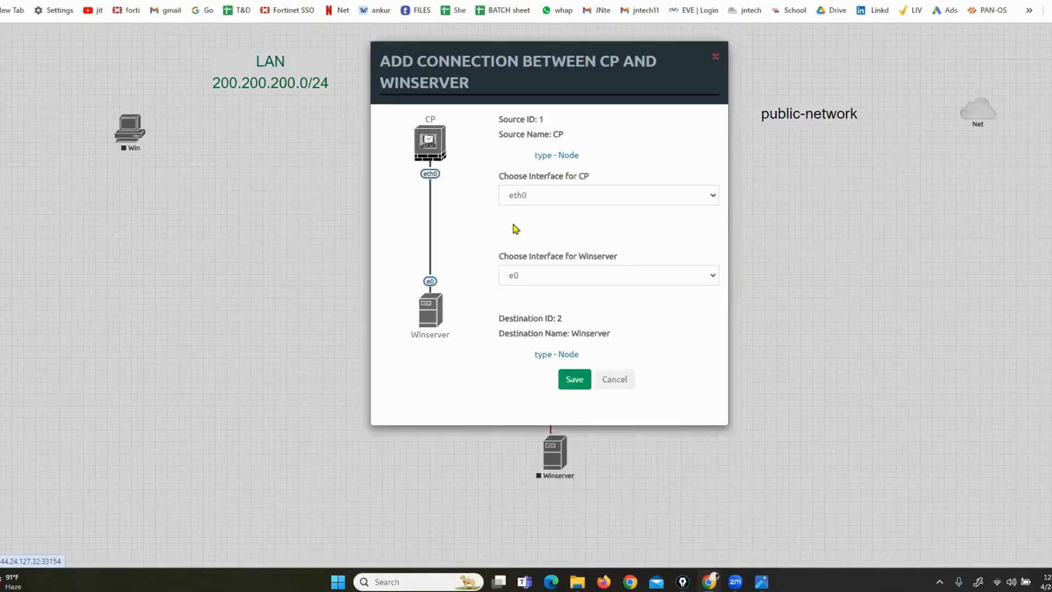
{"action": "left_click", "coordinate": [573, 380]}
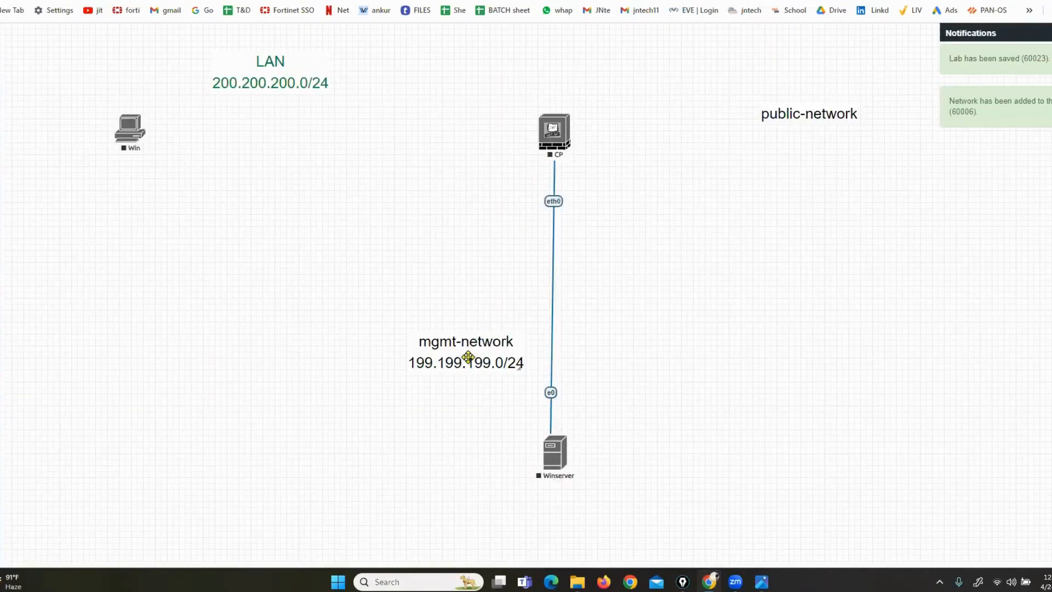
{"action": "left_click_drag", "start_coordinate": [467, 359], "coordinate": [479, 296]}
Link CP's eth1 to Win and eth2 to the public-network cloud
{"action": "left_click_drag", "start_coordinate": [569, 131], "coordinate": [129, 135]}
{"action": "left_click", "coordinate": [578, 360]}
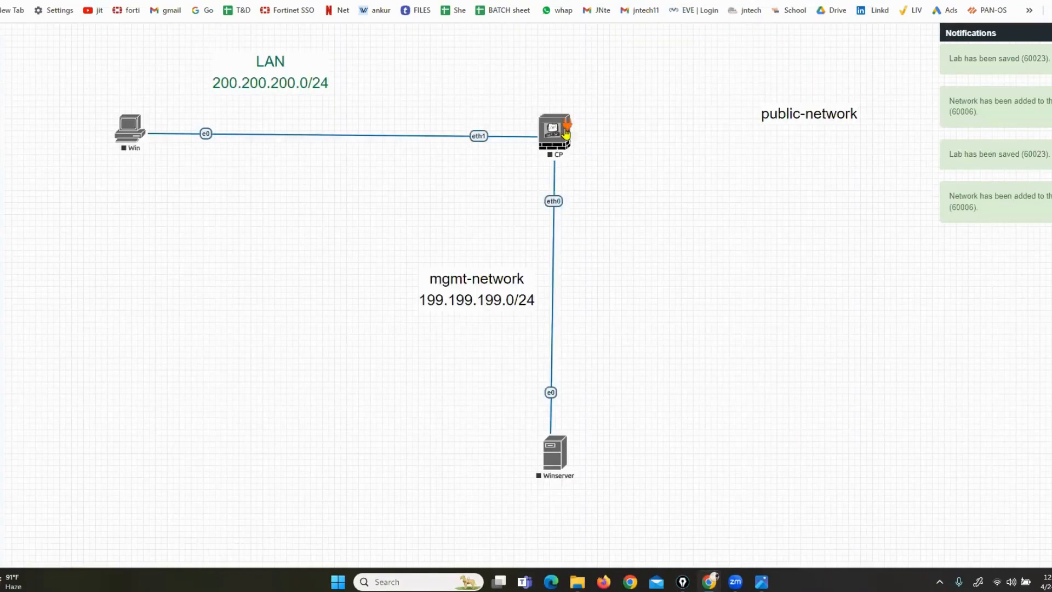
{"action": "left_click_drag", "start_coordinate": [566, 133], "coordinate": [959, 135]}
{"action": "left_click", "coordinate": [574, 310]}
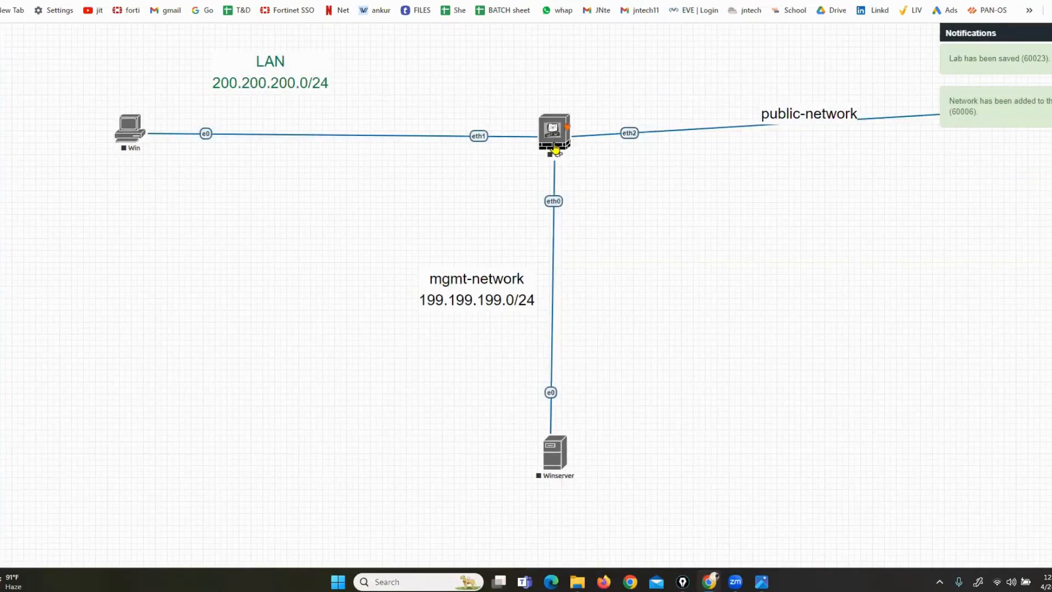
Start the CP node and add a size-25 'STANDALONE DEPL' title at the top-left
{"action": "right_click", "coordinate": [556, 149]}
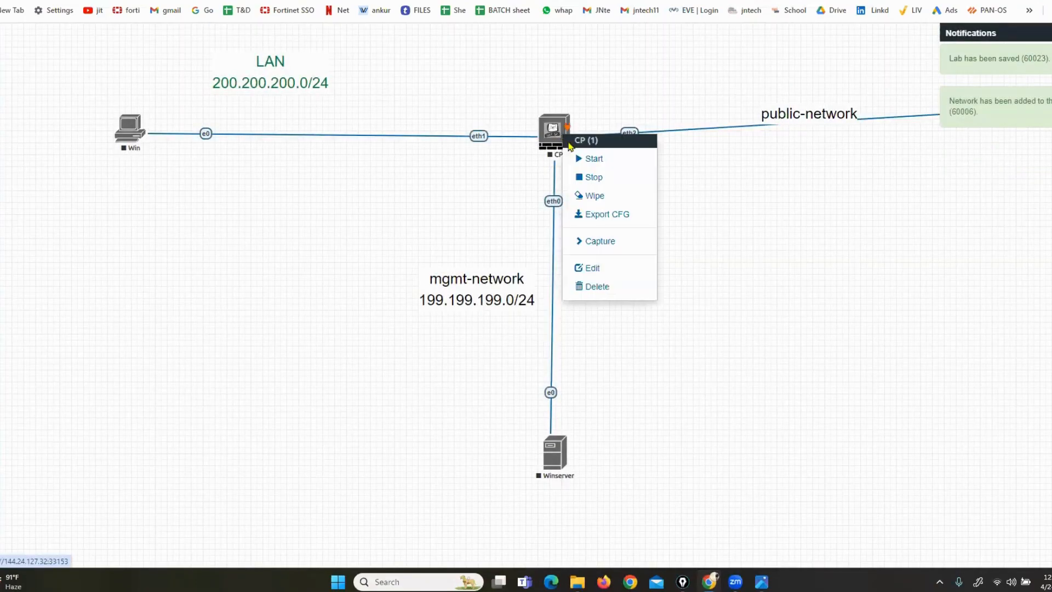
{"action": "left_click", "coordinate": [584, 158]}
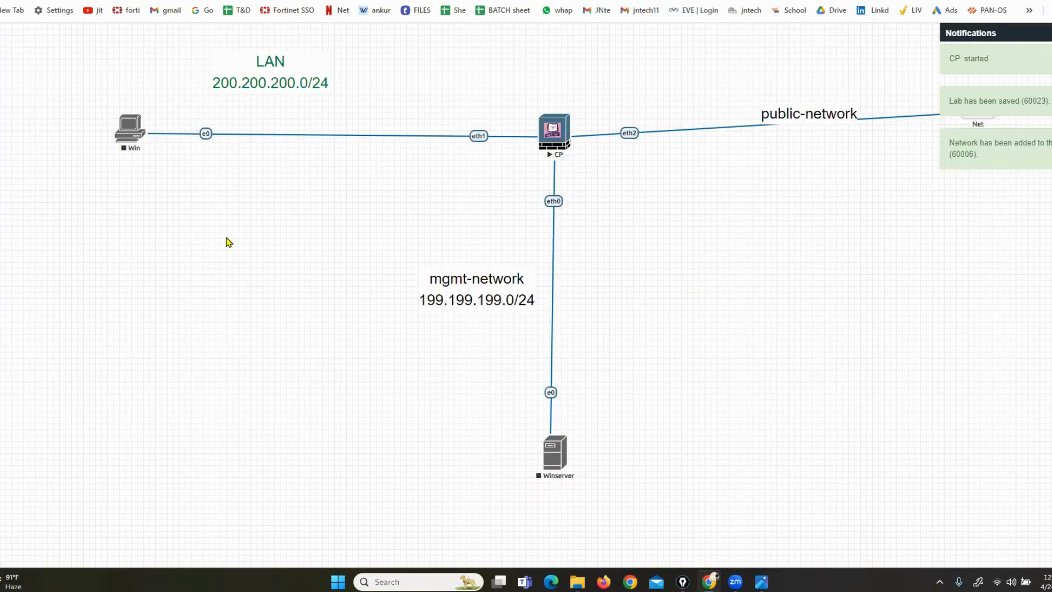
{"action": "right_click", "coordinate": [167, 201]}
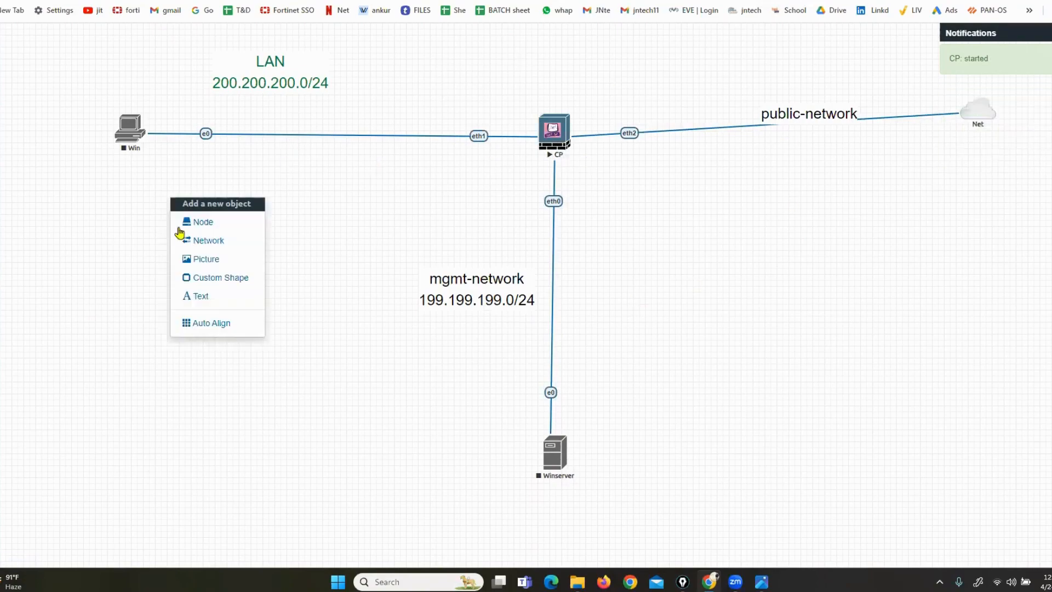
{"action": "left_click", "coordinate": [199, 301]}
{"action": "type", "text": "STAND"}
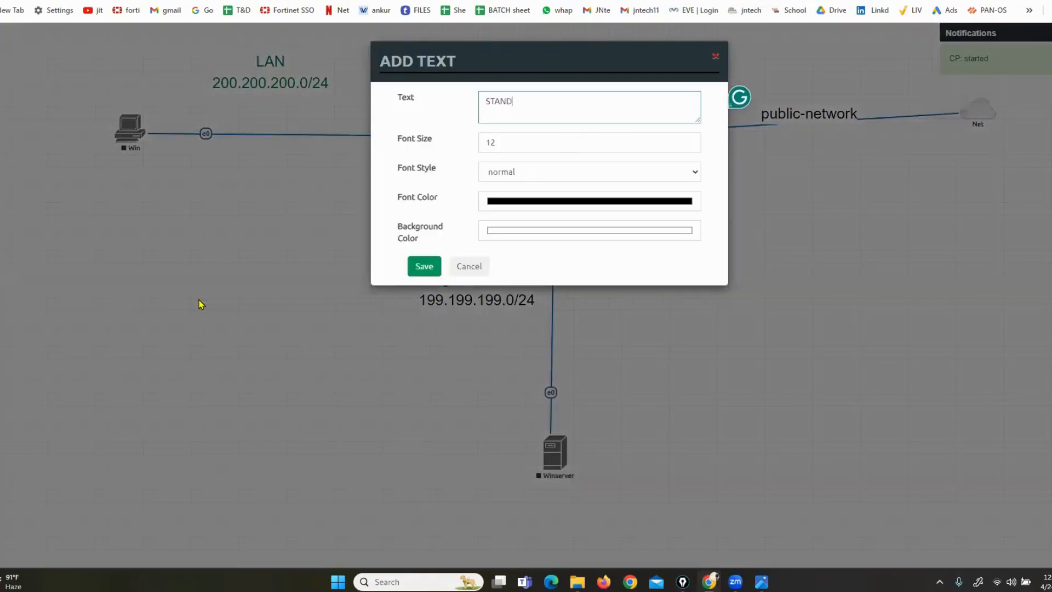
{"action": "type", "text": "ALONE DEPL"}
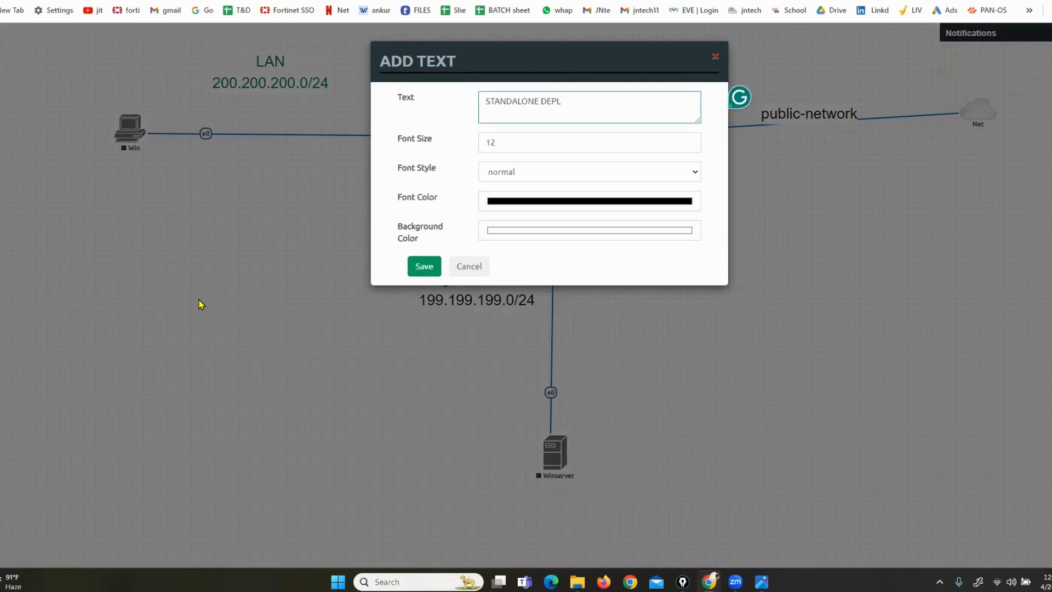
{"action": "key", "text": "Tab"}
{"action": "type", "text": "25"}
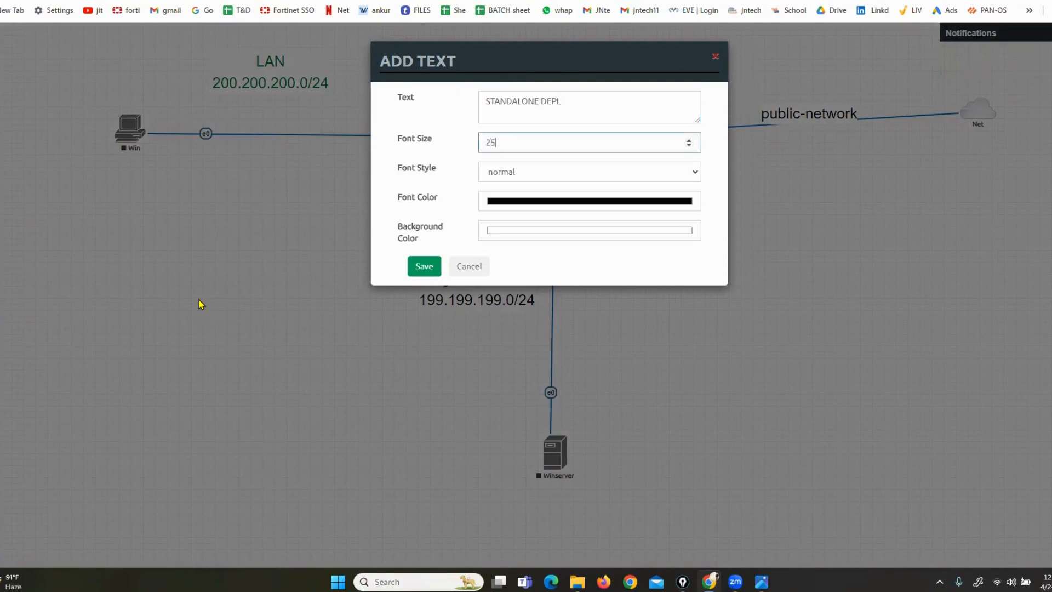
{"action": "left_click", "coordinate": [416, 277]}
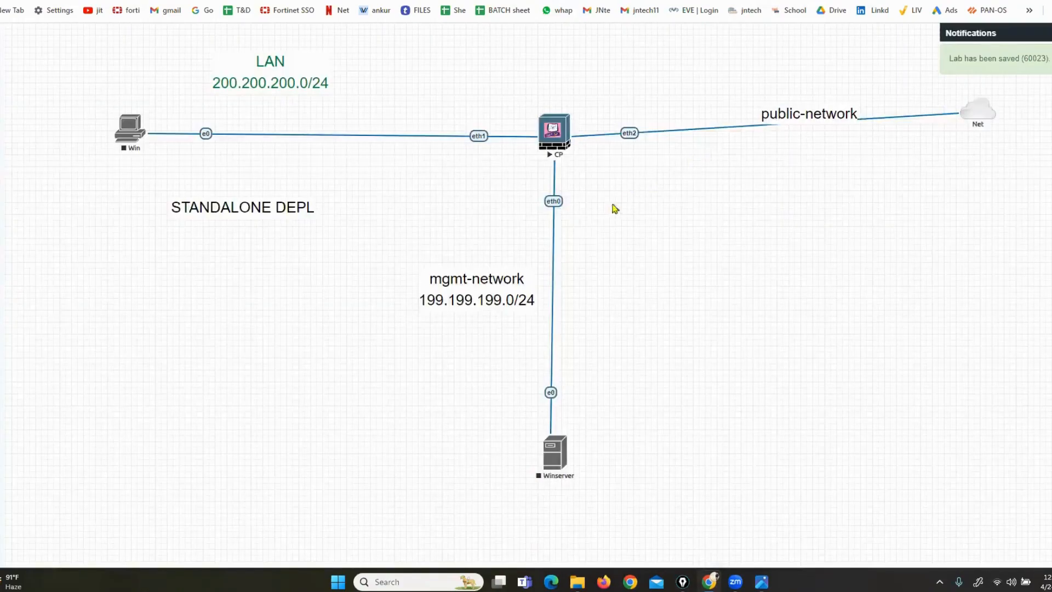
{"action": "left_click_drag", "start_coordinate": [182, 175], "coordinate": [77, 55]}
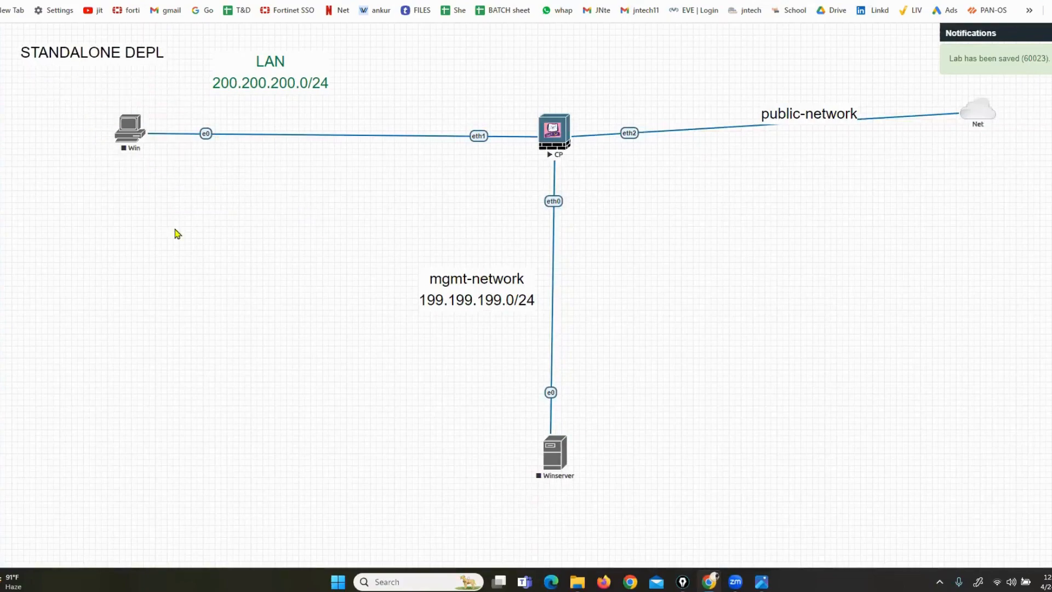
Start the Winserver node and open the CP node's console
{"action": "right_click", "coordinate": [545, 447]}
{"action": "left_click", "coordinate": [581, 422]}
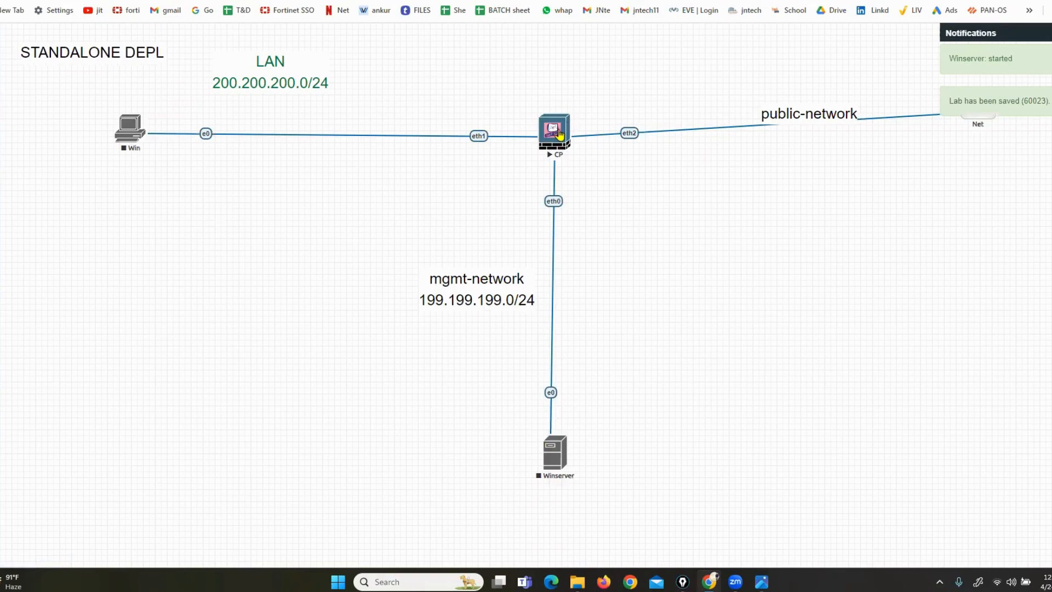
{"action": "left_click", "coordinate": [555, 132]}
Allow CP's telnet console to open, then move and enlarge its window to watch the boot
{"action": "left_click", "coordinate": [529, 78]}
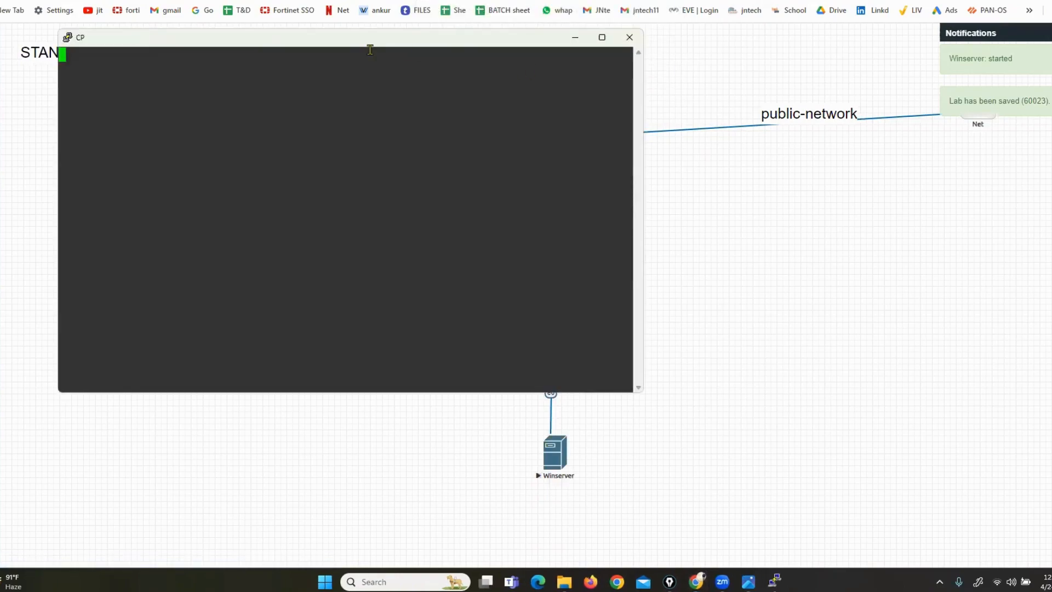
{"action": "left_click_drag", "start_coordinate": [357, 46], "coordinate": [692, 115]}
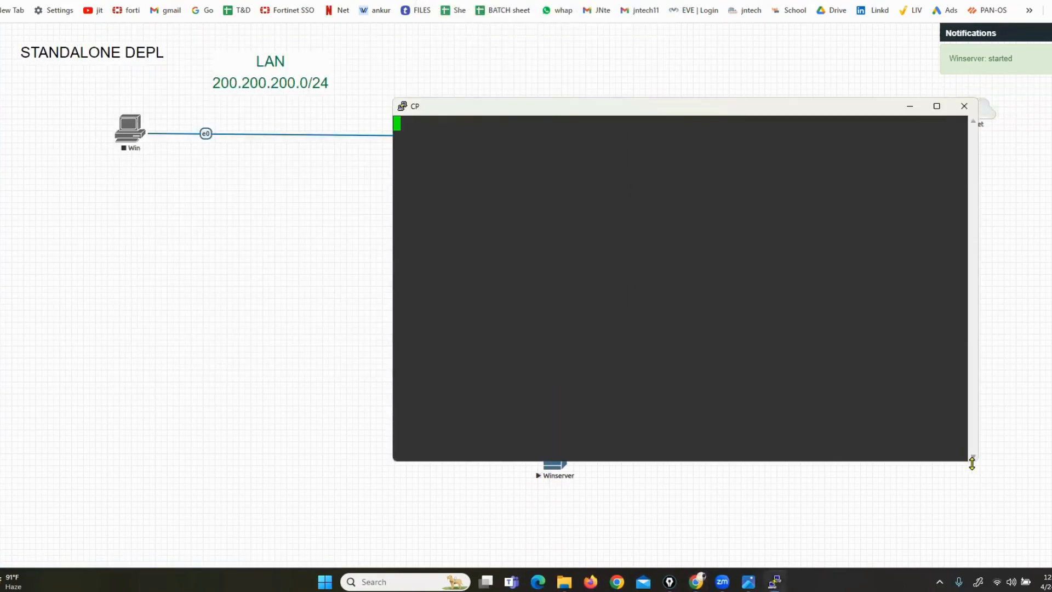
{"action": "left_click_drag", "start_coordinate": [973, 464], "coordinate": [1042, 518]}
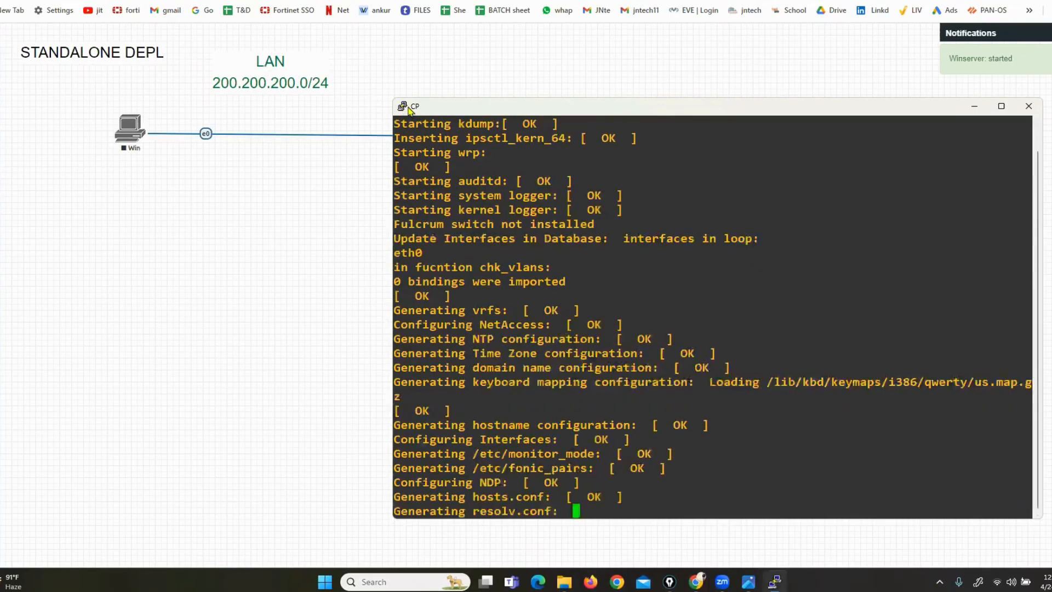
{"action": "left_click_drag", "start_coordinate": [392, 99], "coordinate": [278, 15]}
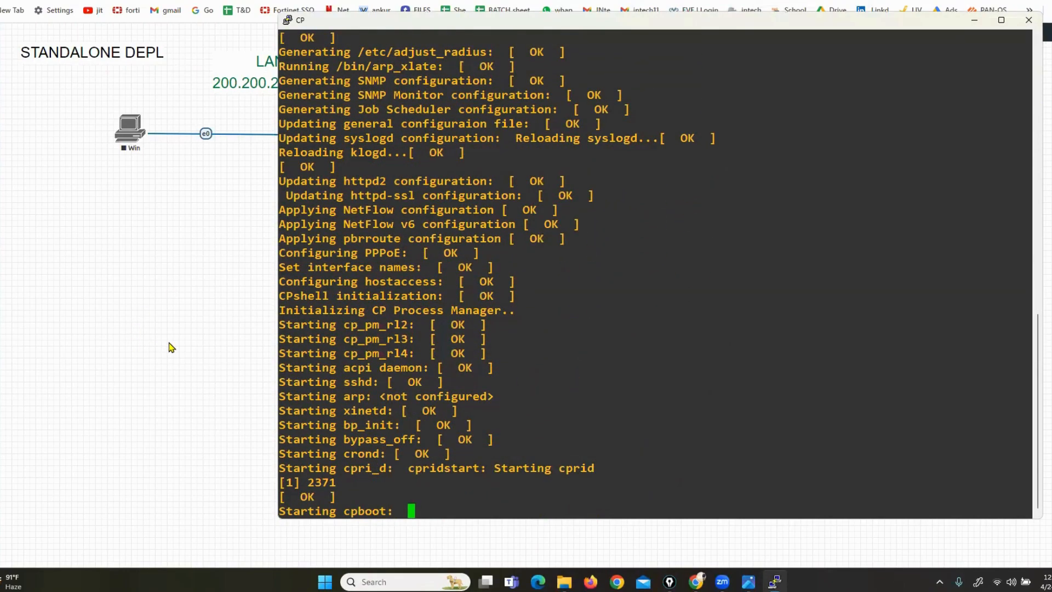
Return to the browser and open a new tab
{"action": "key", "text": "super+d"}
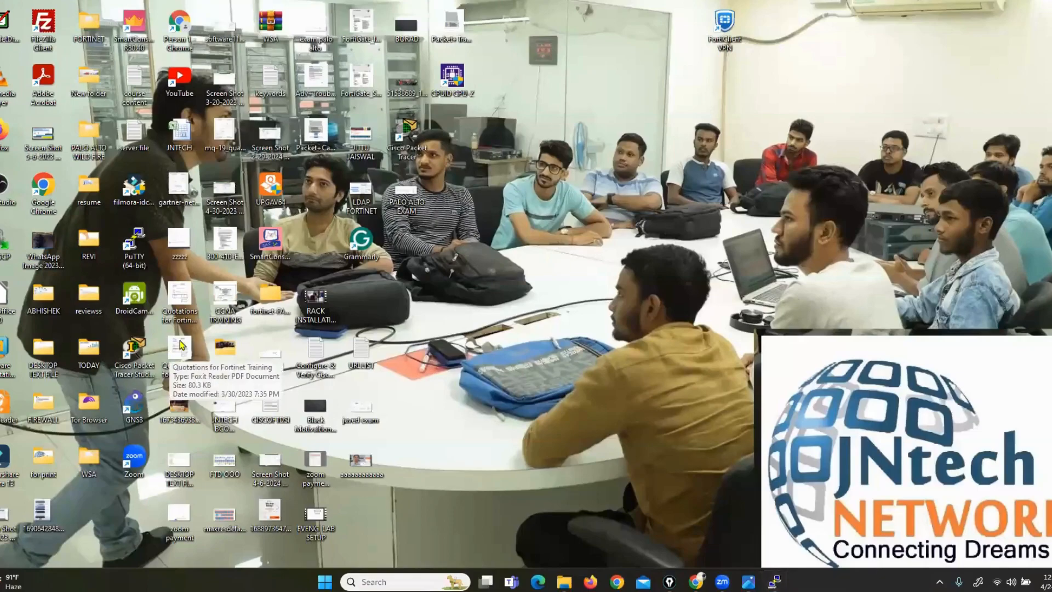
{"action": "key", "text": "super+d"}
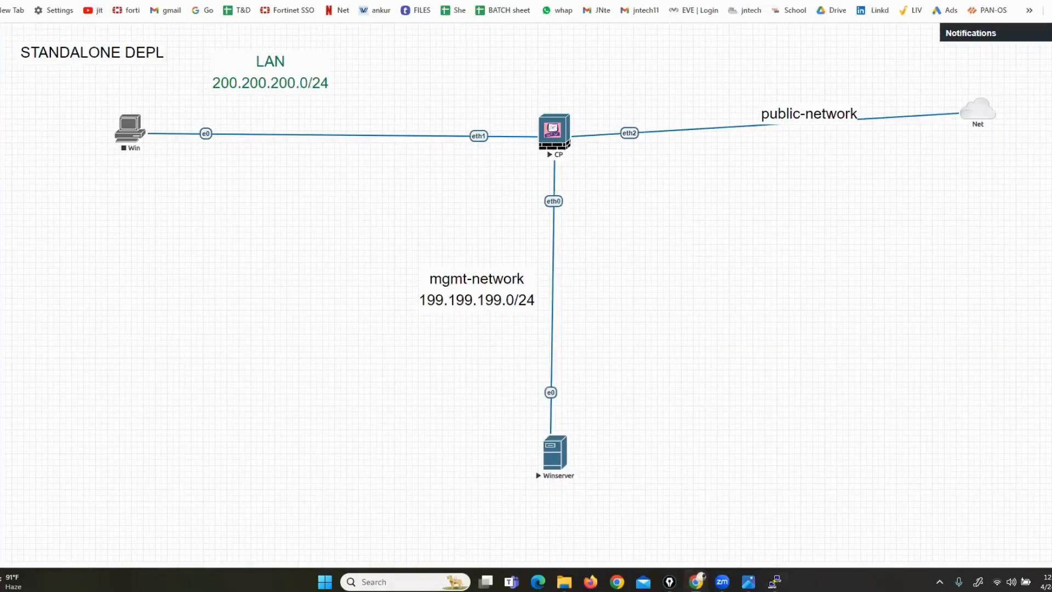
{"action": "key", "text": "ctrl+t"}
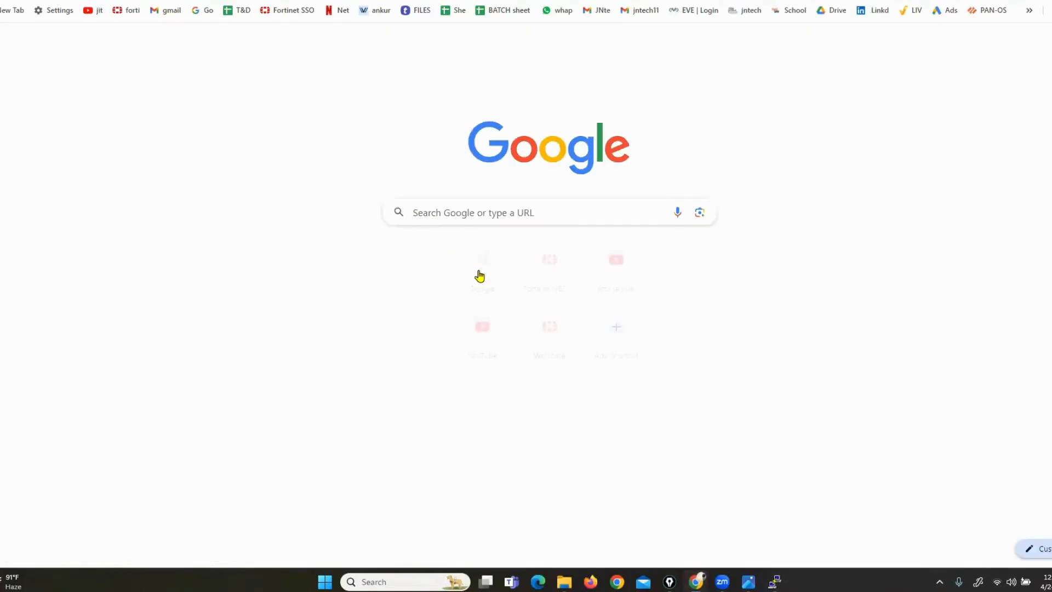
Search Google for 'checkpoint gaia download'
{"action": "left_click", "coordinate": [481, 276]}
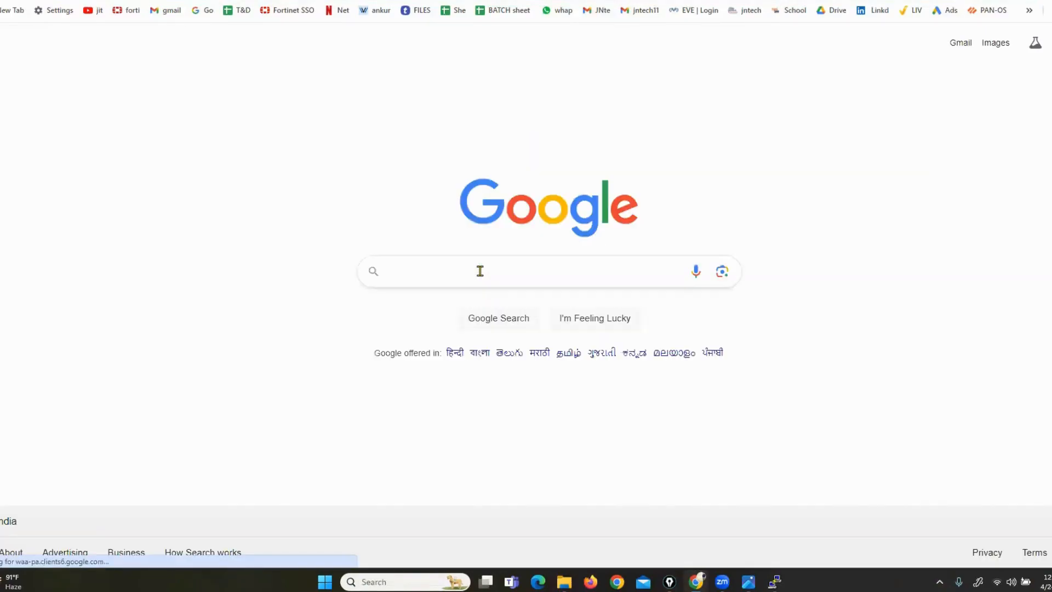
{"action": "type", "text": "CHECKPOI"}
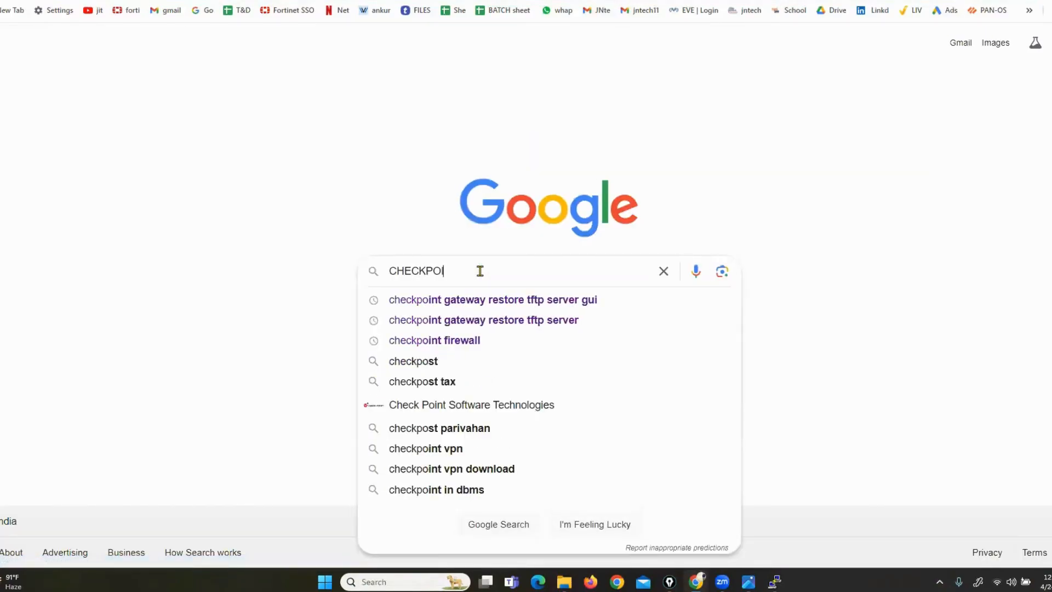
{"action": "type", "text": "NT GA"}
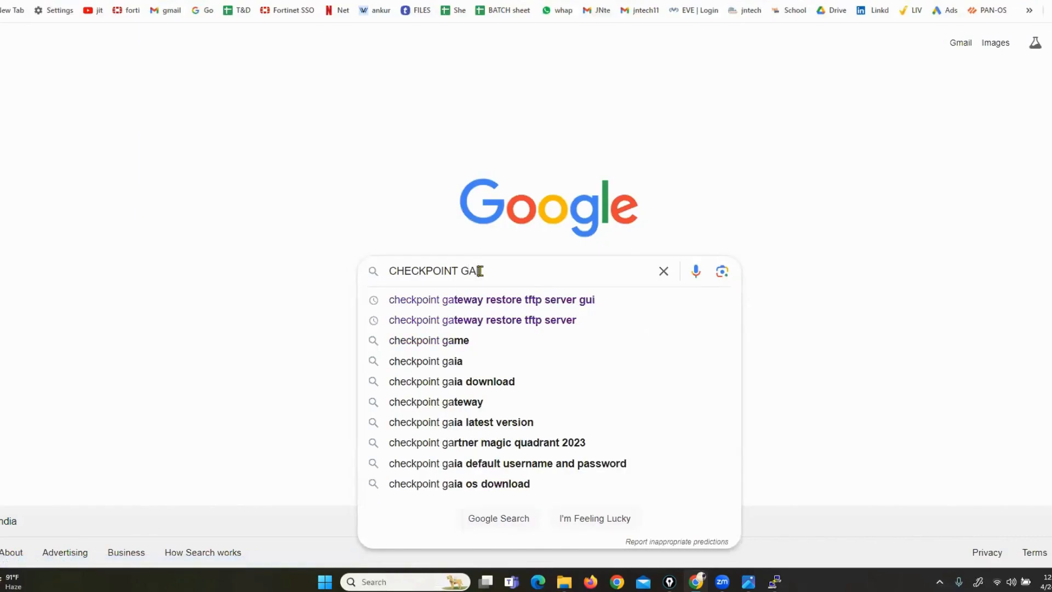
{"action": "type", "text": "IA"}
{"action": "key", "text": "Down"}
{"action": "key", "text": "Return"}
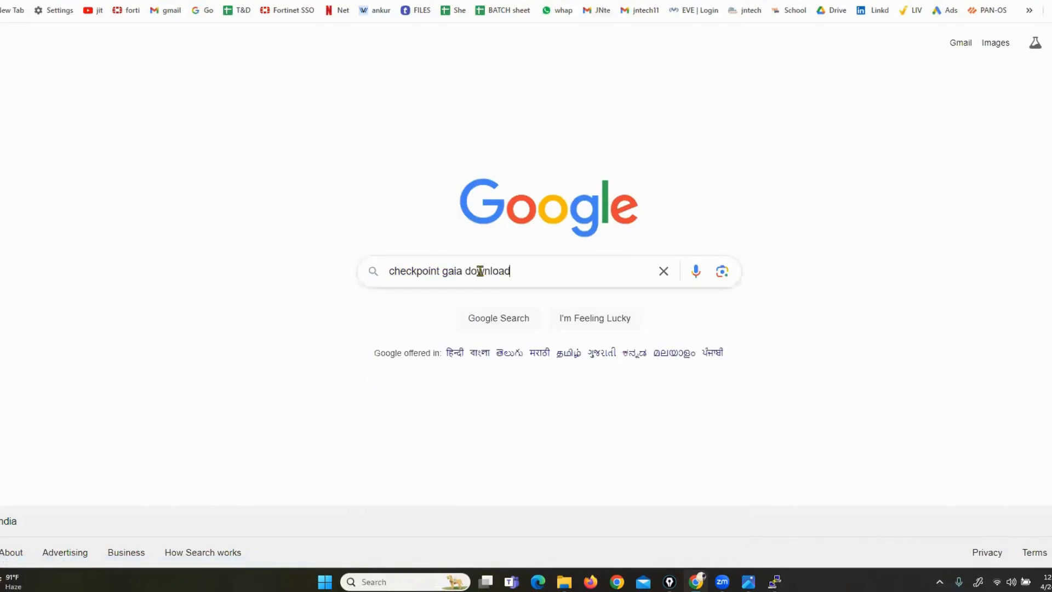
Open the R81.10 and R81.20 Gaia Fresh Install results in new tabs
{"action": "right_click", "coordinate": [206, 193]}
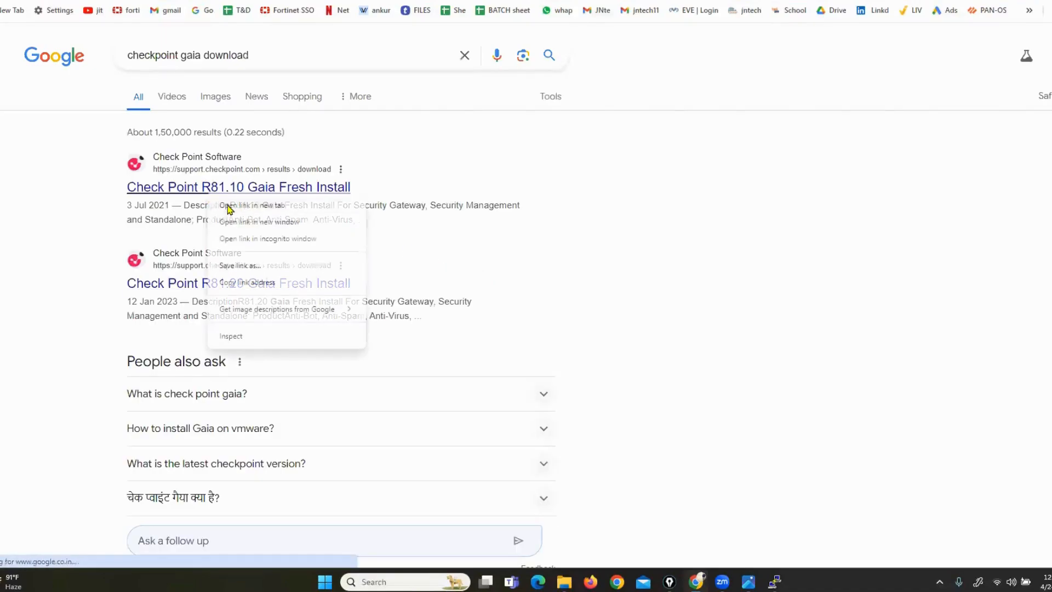
{"action": "left_click", "coordinate": [228, 208]}
{"action": "right_click", "coordinate": [229, 279]}
{"action": "left_click", "coordinate": [275, 292]}
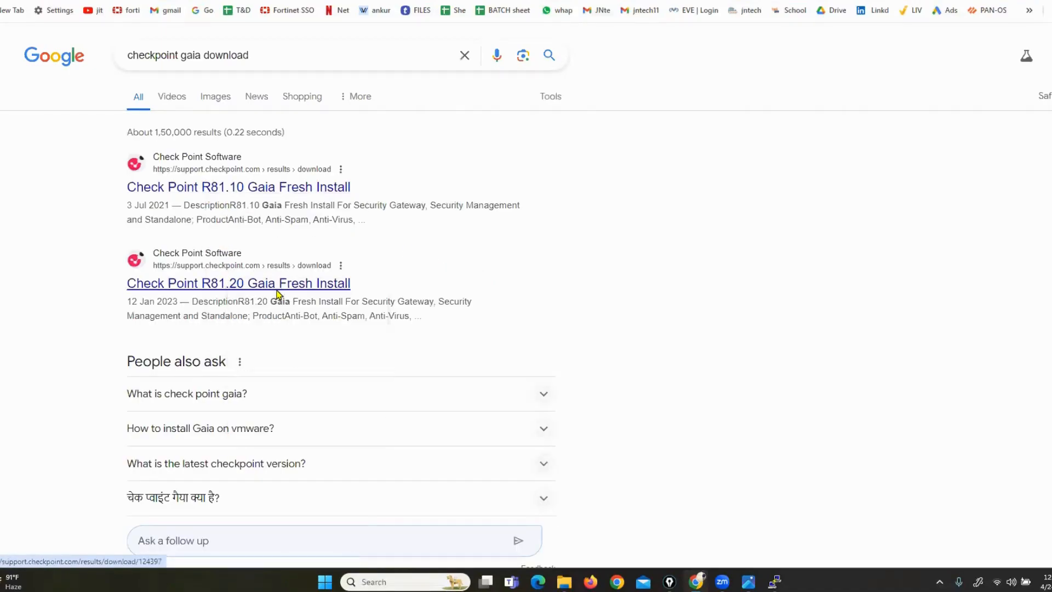
Circle the R81.10 Gaia Fresh Install Download button, clear the annotation, then switch to File Explorer
{"action": "left_click", "coordinate": [351, 1]}
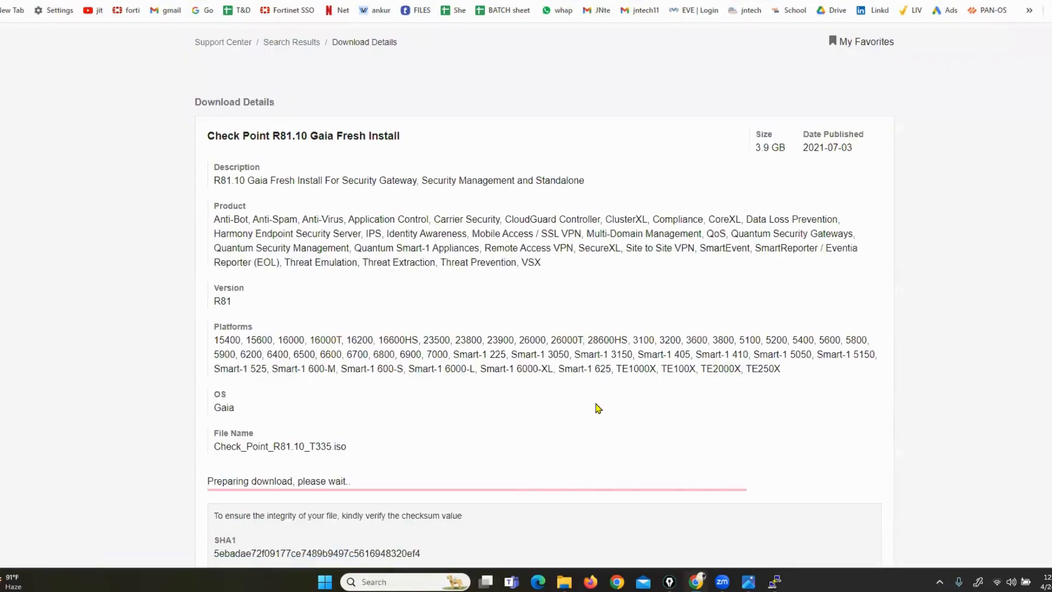
{"action": "scroll", "coordinate": [597, 409], "scroll_direction": "down", "scroll_amount": 2}
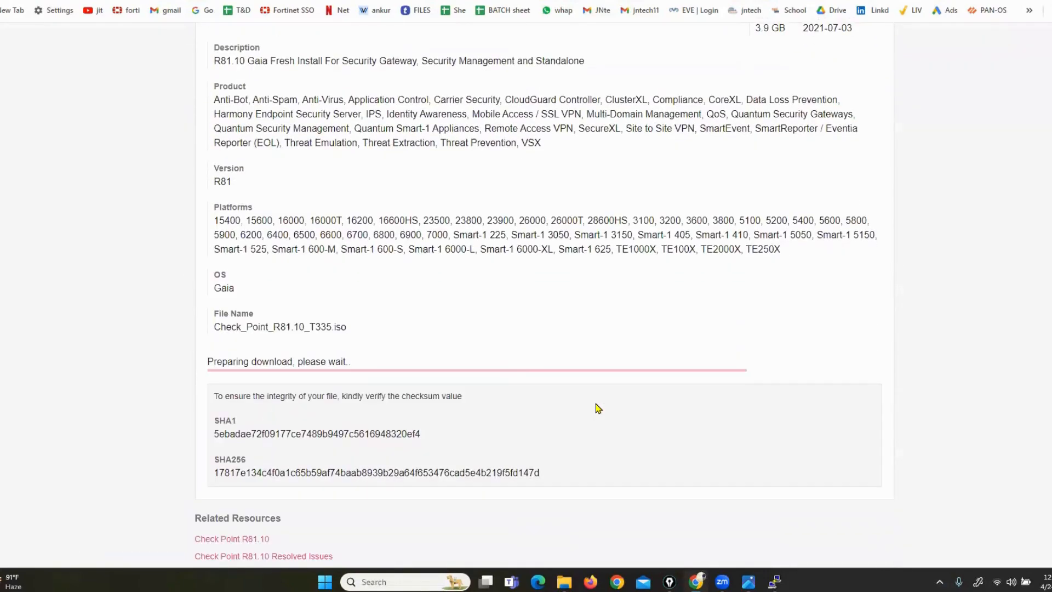
{"action": "scroll", "coordinate": [598, 408], "scroll_direction": "down", "scroll_amount": 4}
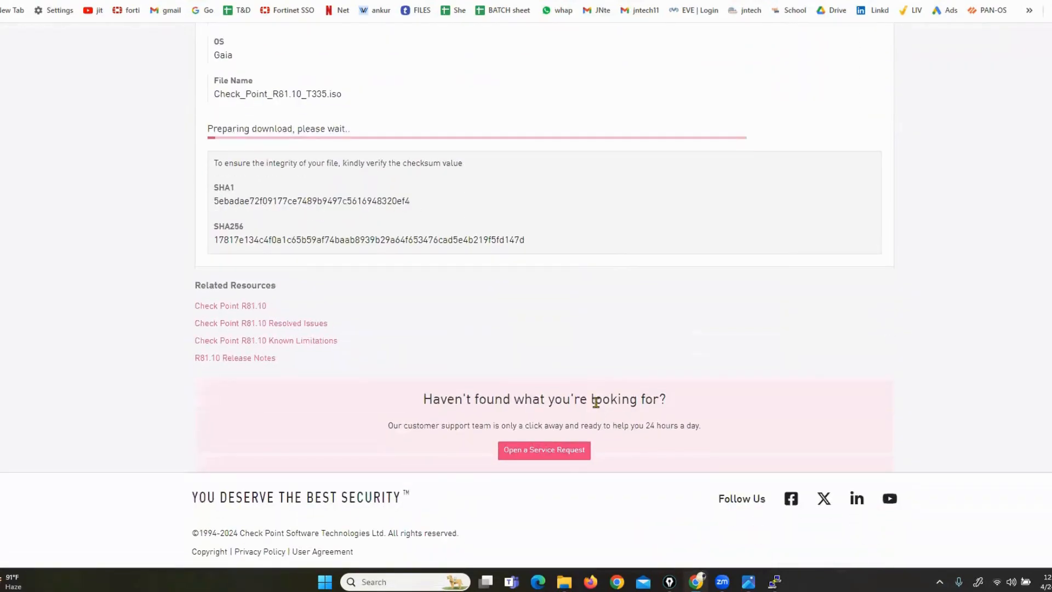
{"action": "scroll", "coordinate": [598, 409], "scroll_direction": "up", "scroll_amount": 5}
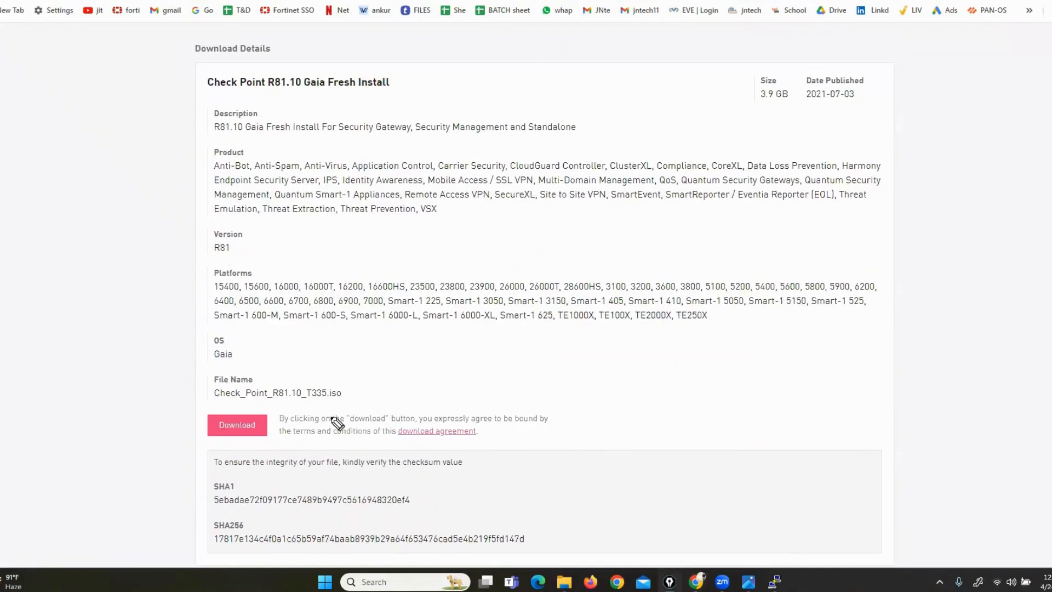
{"action": "mouse_move", "coordinate": [182, 376]}
{"action": "left_mouse_down"}
{"action": "mouse_move", "coordinate": [165, 433]}
{"action": "mouse_move", "coordinate": [339, 416]}
{"action": "left_mouse_up"}
{"action": "mouse_move", "coordinate": [357, 378]}
{"action": "left_mouse_down"}
{"action": "mouse_move", "coordinate": [165, 400]}
{"action": "mouse_move", "coordinate": [186, 404]}
{"action": "left_mouse_up"}
{"action": "key", "text": "Escape"}
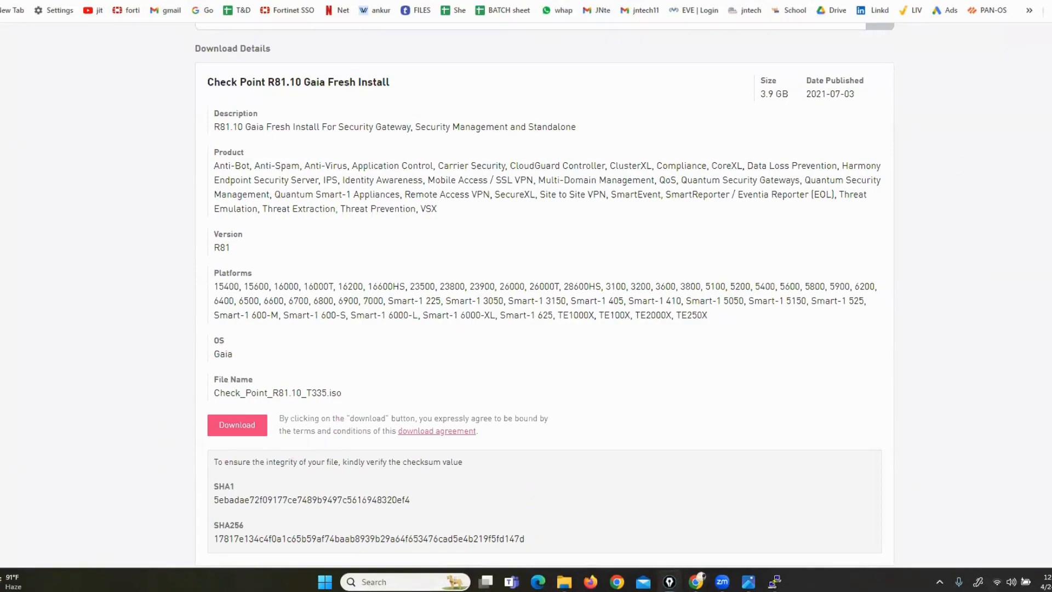
{"action": "key", "text": "alt+Tab"}
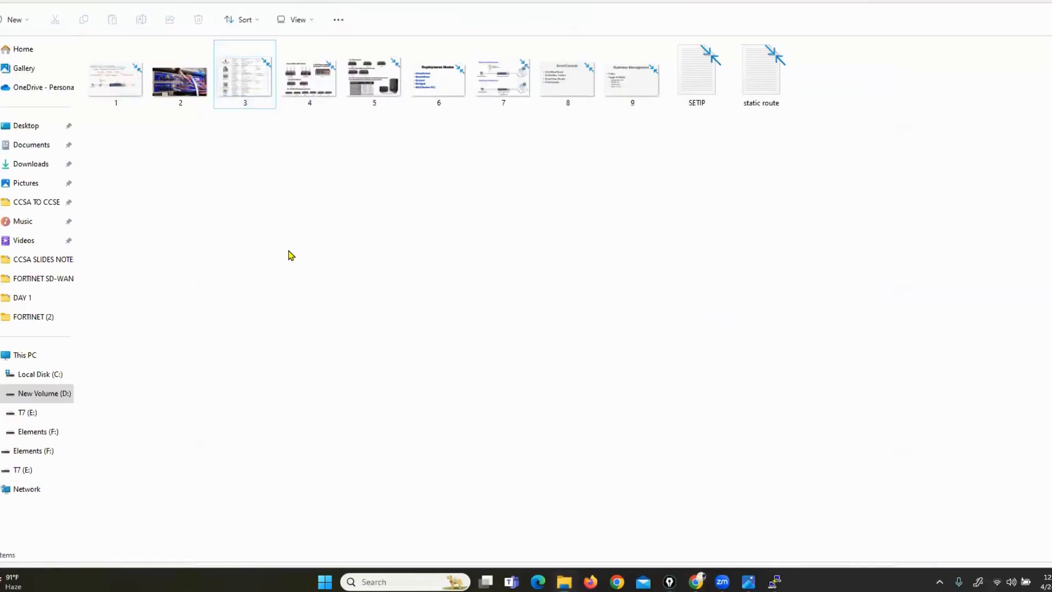
Go up to New Volume (D:) and select the 4.23 GB Check_Point_R80.40_T294 image
{"action": "key", "text": "alt+Up"}
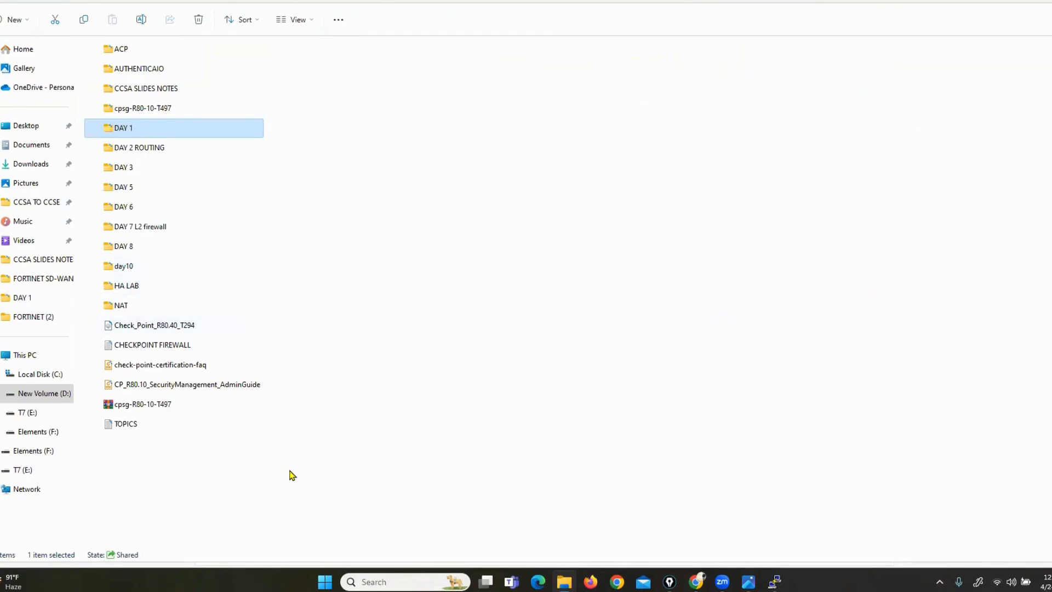
{"action": "key", "text": "Down"}
{"action": "key", "text": "Down"}
{"action": "key", "text": "Down"}
{"action": "key", "text": "Down"}
{"action": "key", "text": "Down"}
{"action": "key", "text": "Down"}
{"action": "key", "text": "Down"}
{"action": "key", "text": "Down"}
{"action": "key", "text": "Down"}
{"action": "key", "text": "Down"}
{"action": "key", "text": "Down"}
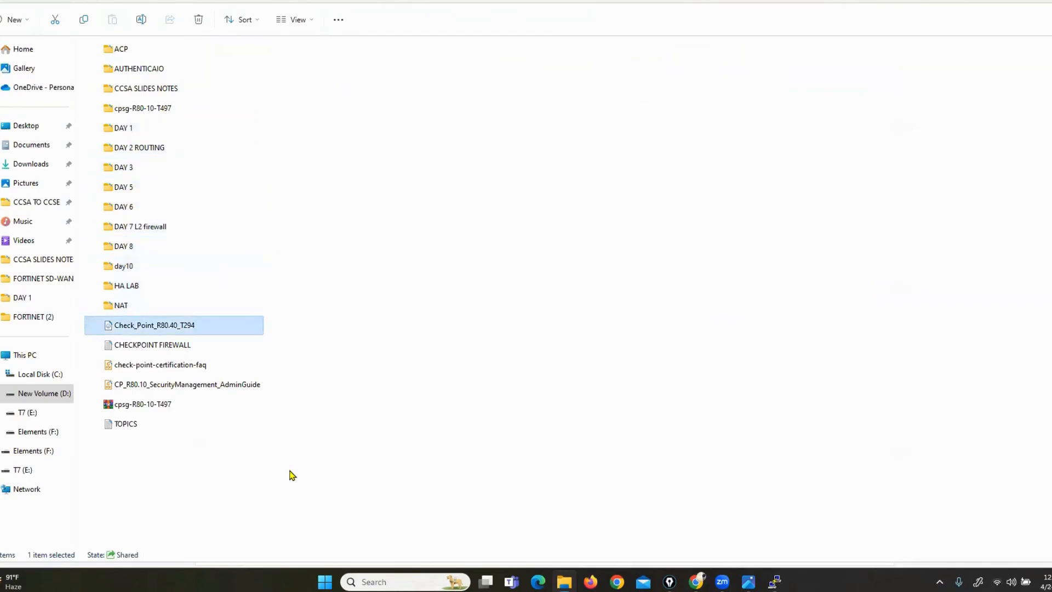
{"action": "left_click", "coordinate": [154, 327]}
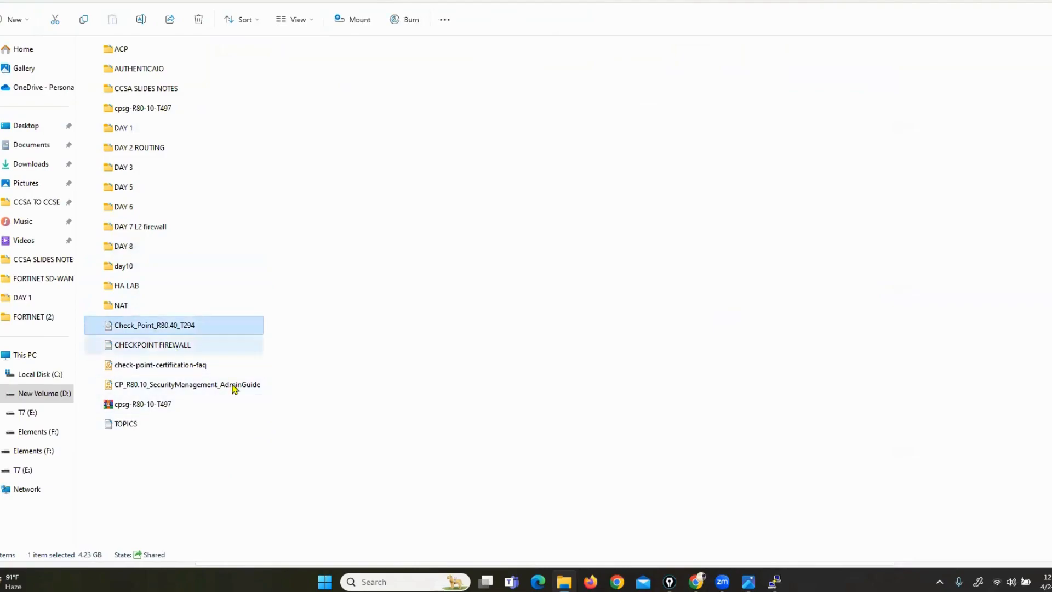
{"action": "left_click", "coordinate": [325, 581]}
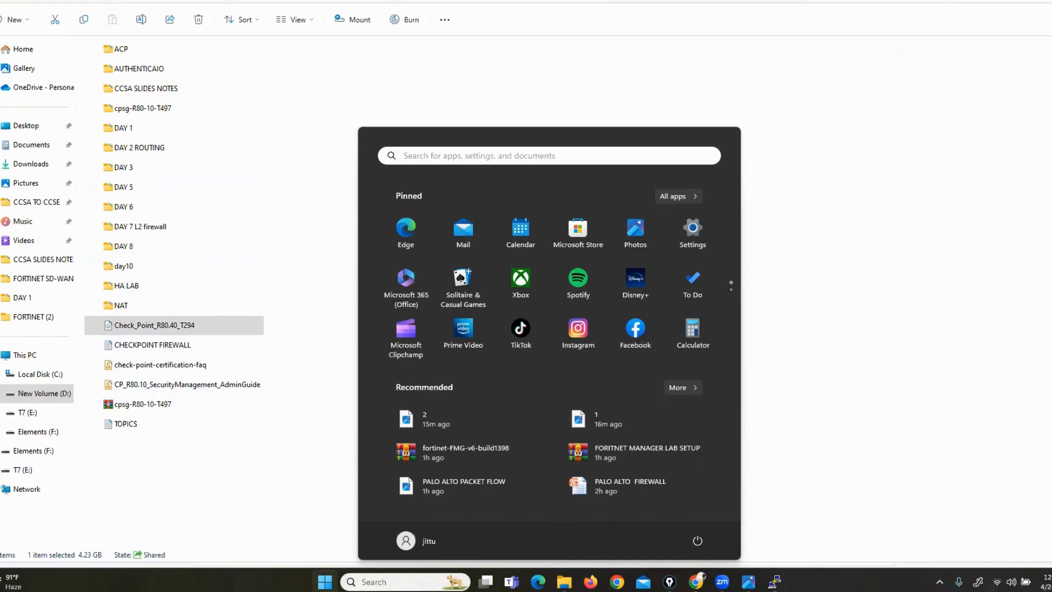
Launch VMware Workstation Pro from a Start menu search
{"action": "type", "text": "VM"}
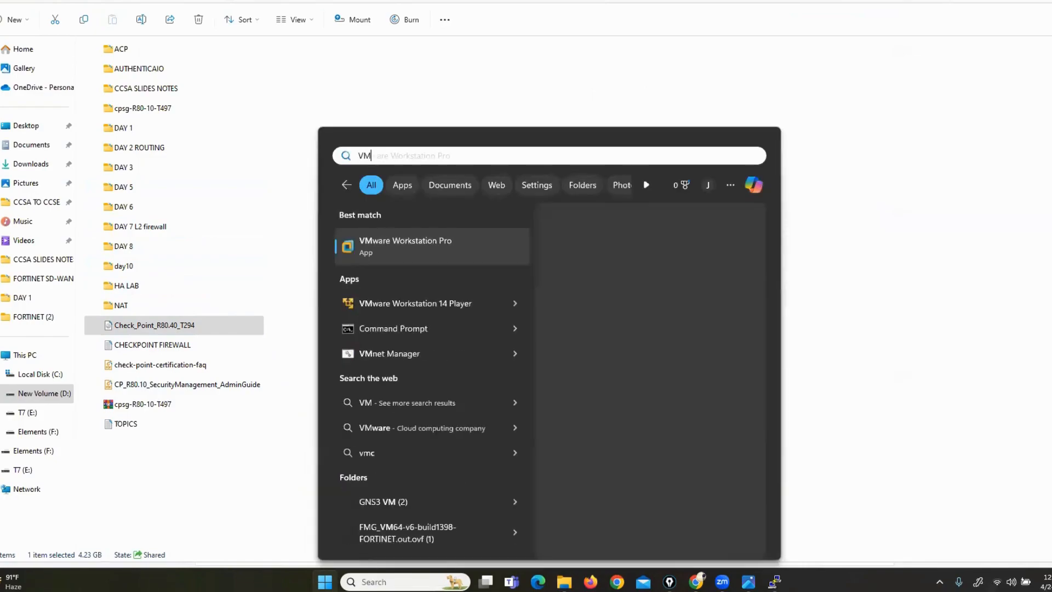
{"action": "key", "text": "Return"}
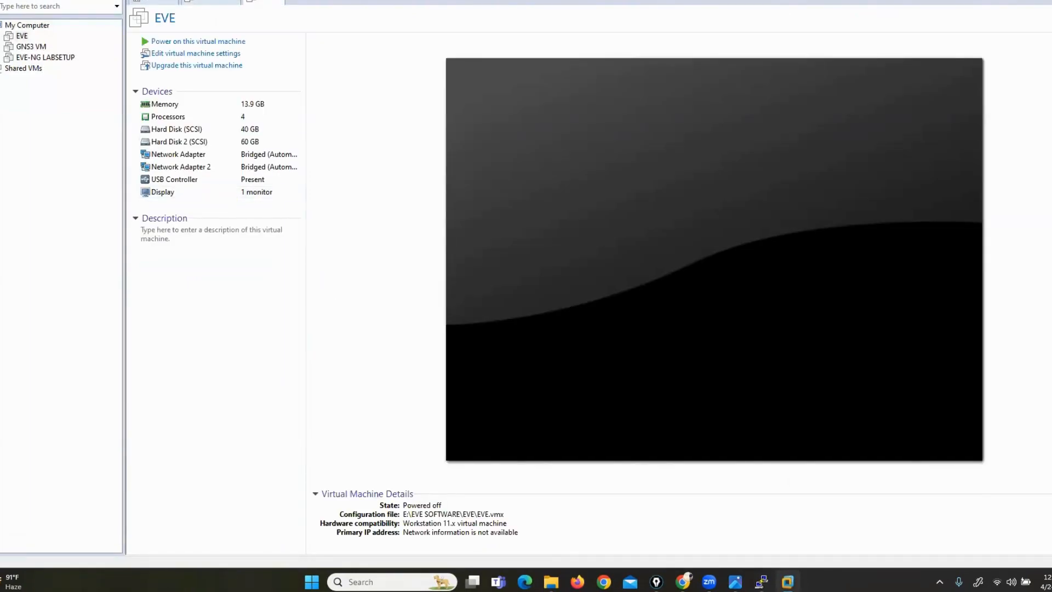
Start a typical new VM, OS installed later, Linux RHEL 6, named cp-fw
{"action": "key", "text": "alt+f"}
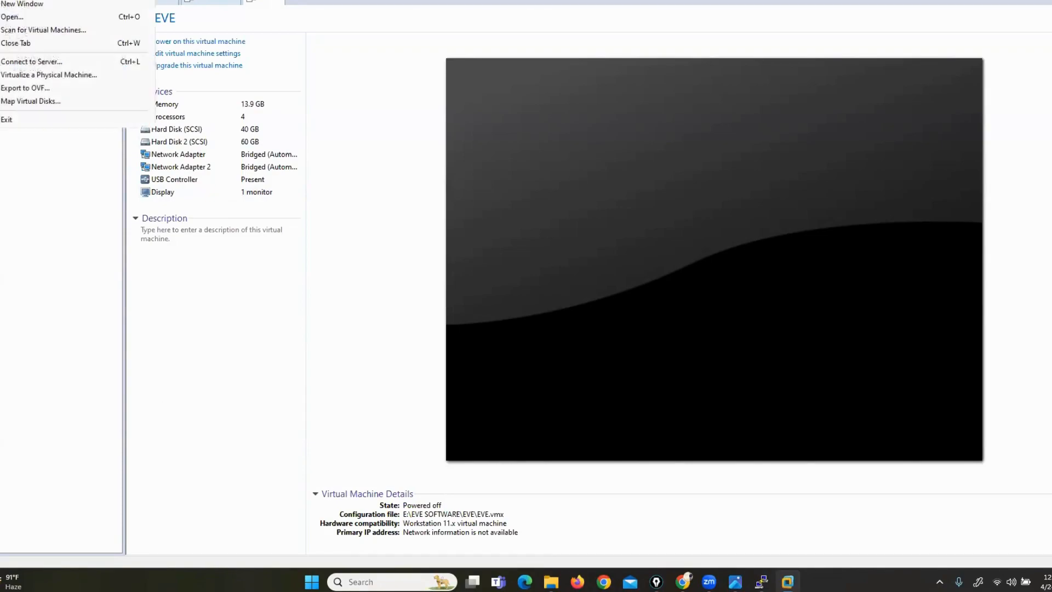
{"action": "left_click", "coordinate": [235, 29]}
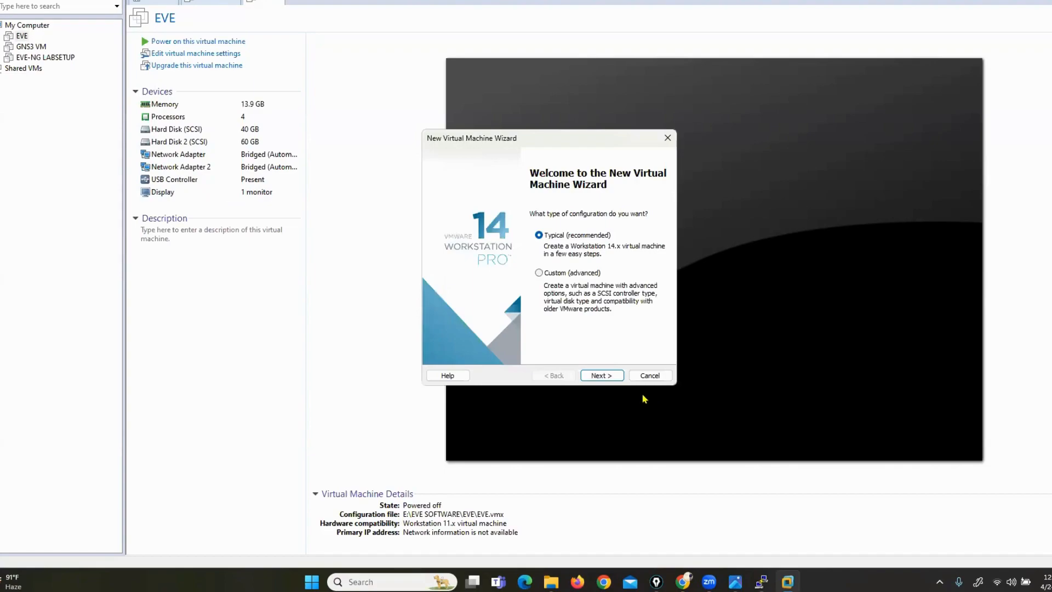
{"action": "left_click", "coordinate": [609, 378]}
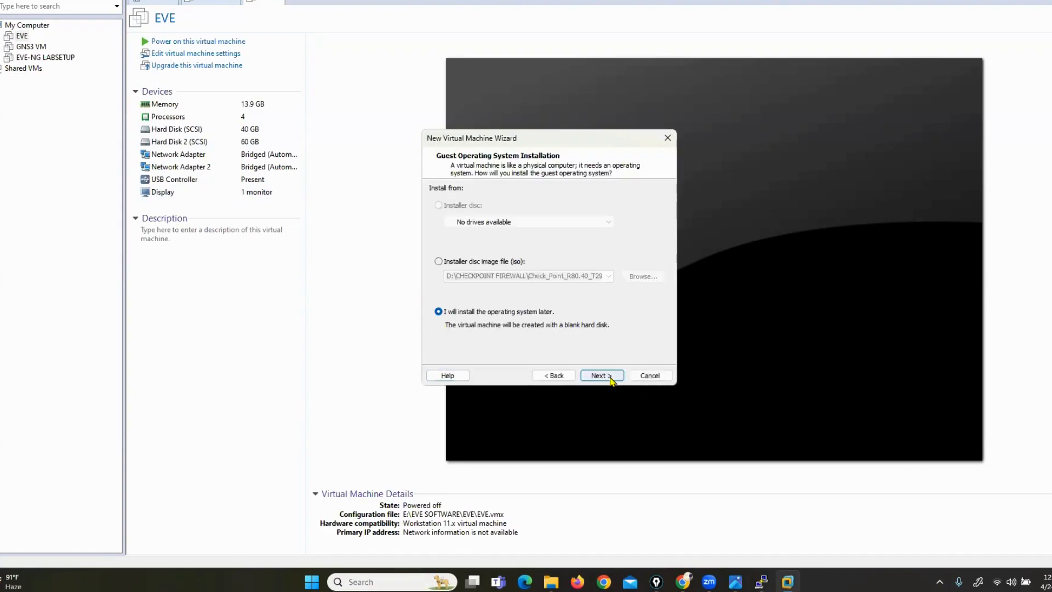
{"action": "left_click", "coordinate": [610, 378]}
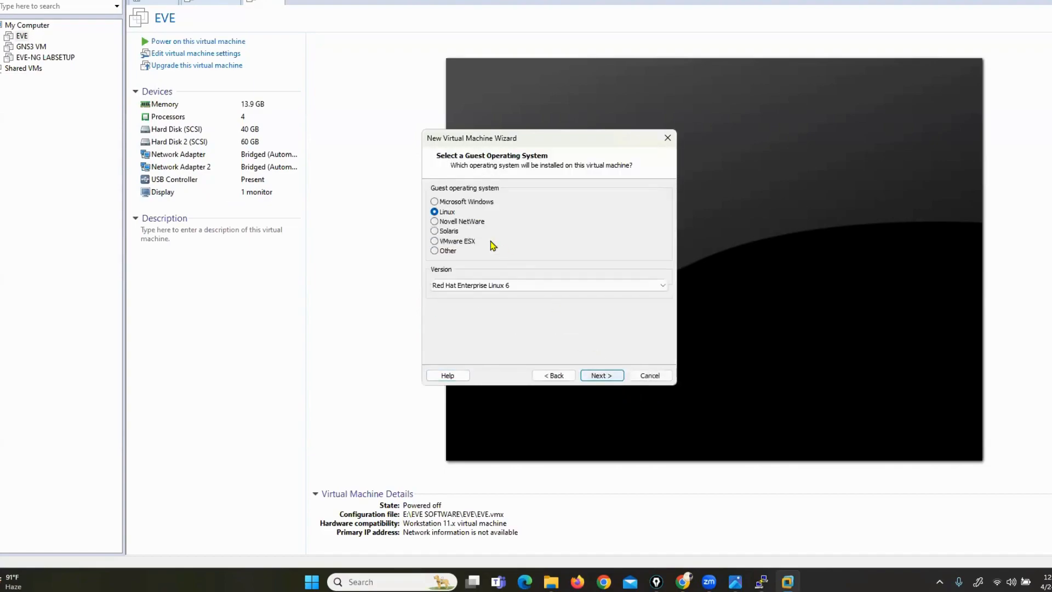
{"action": "left_click", "coordinate": [602, 375]}
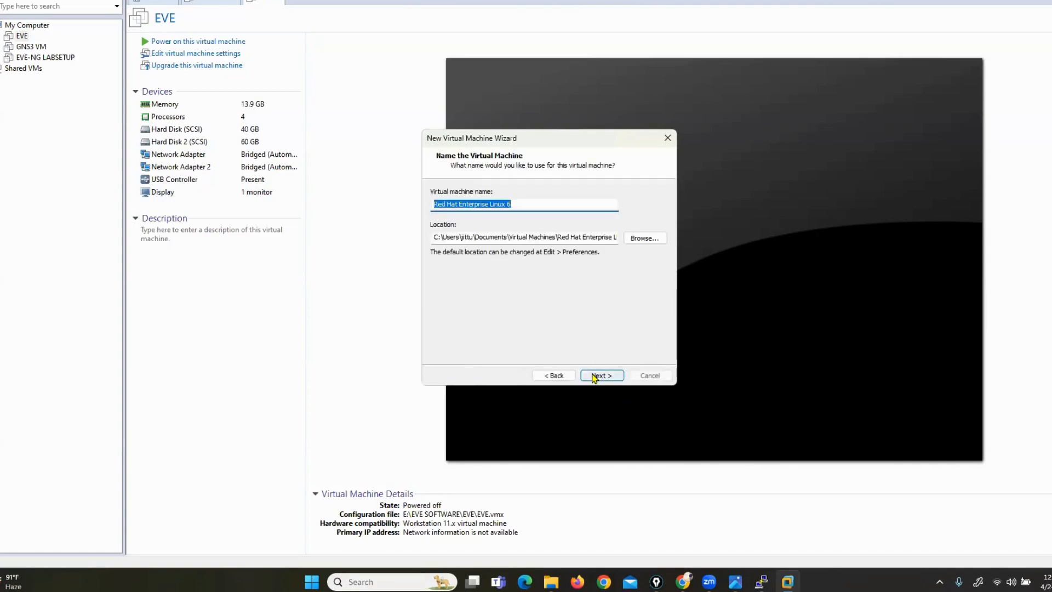
{"action": "type", "text": "cp-fw"}
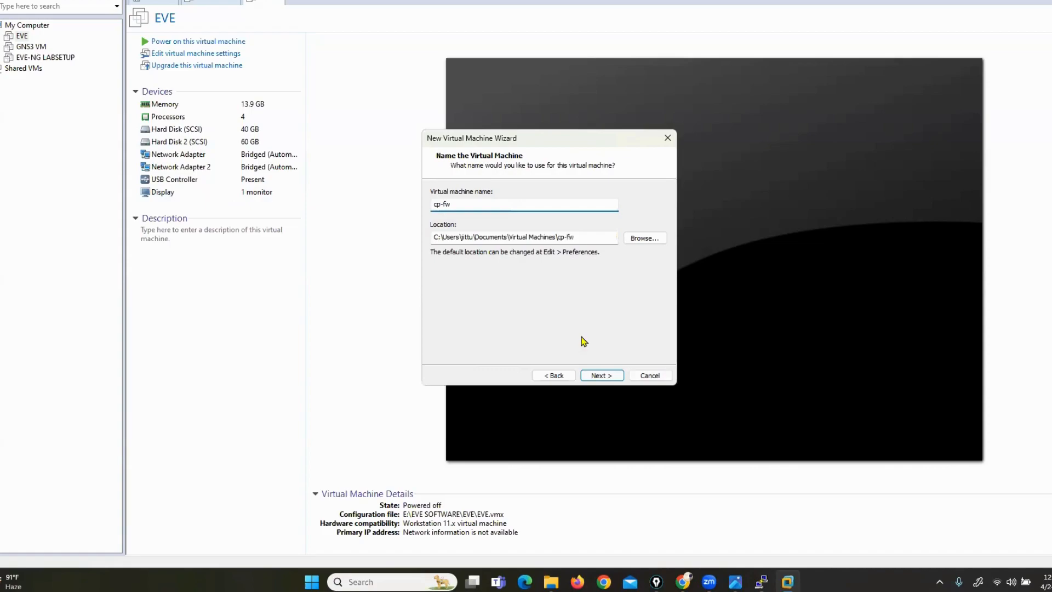
{"action": "left_click", "coordinate": [606, 376]}
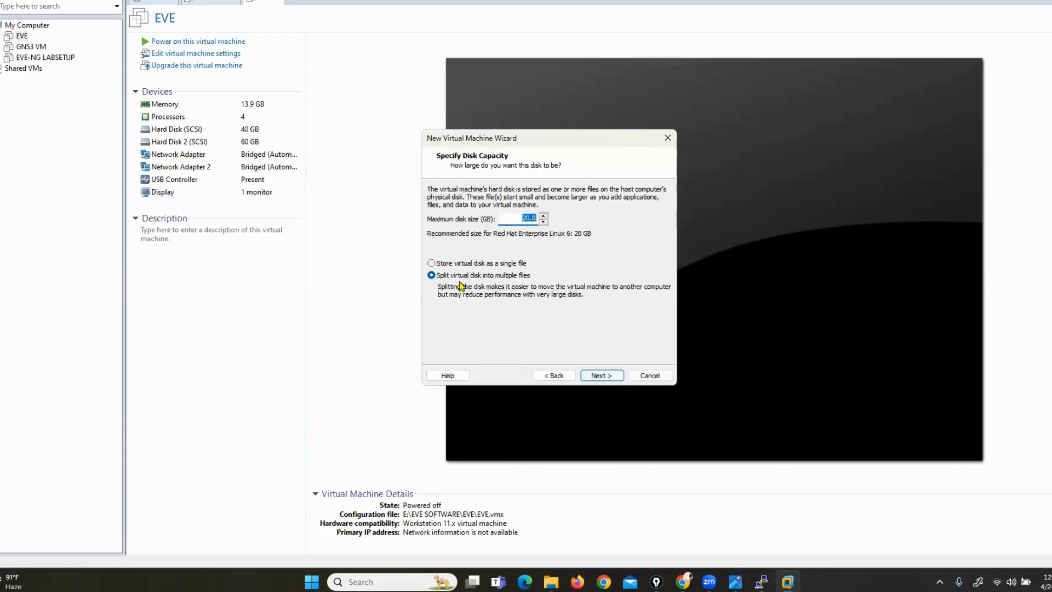
Give cp-fw a 40 GB single-file disk and finish creating it
{"action": "left_click", "coordinate": [432, 263]}
{"action": "left_click_drag", "start_coordinate": [518, 218], "coordinate": [534, 220]}
{"action": "type", "text": "40"}
{"action": "left_click", "coordinate": [603, 376]}
{"action": "left_click", "coordinate": [603, 376]}
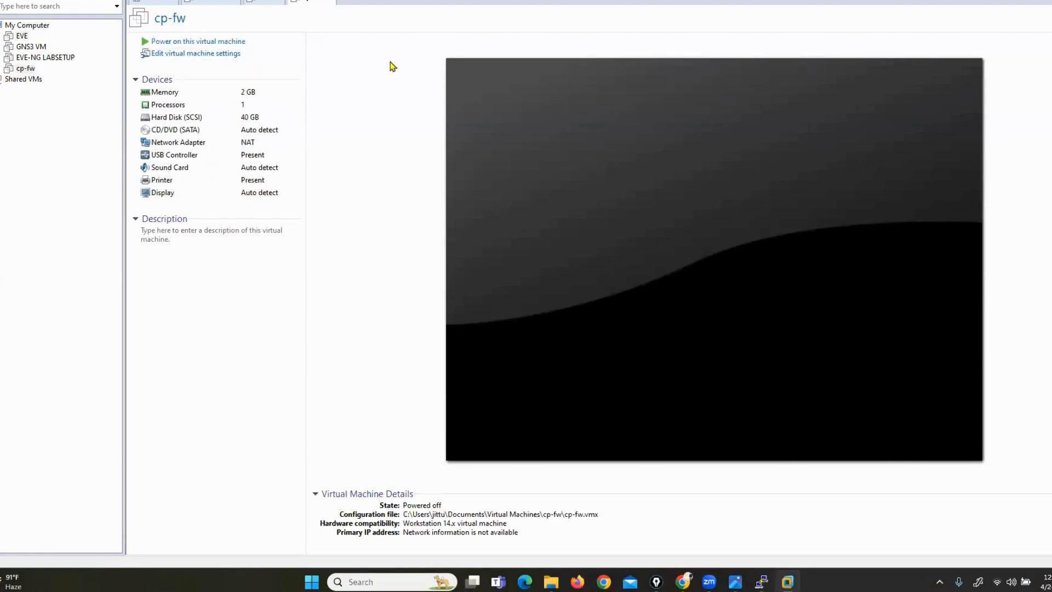
Raise cp-fw's memory to 7 GB, enable VT-x/AMD-V and set 2 processors
{"action": "left_click", "coordinate": [204, 53]}
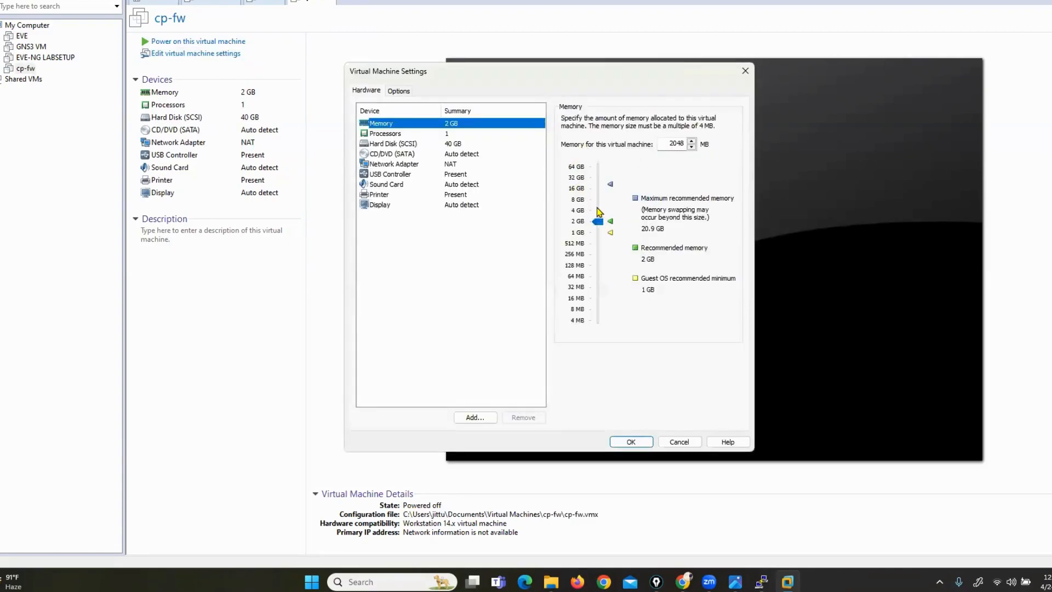
{"action": "left_click_drag", "start_coordinate": [598, 221], "coordinate": [597, 201]}
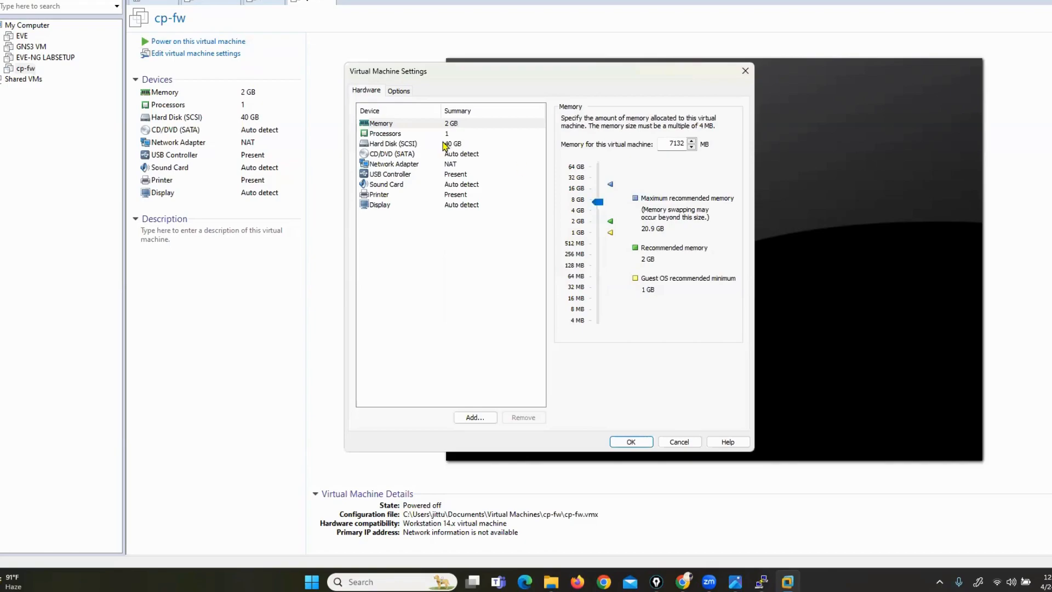
{"action": "left_click", "coordinate": [399, 134]}
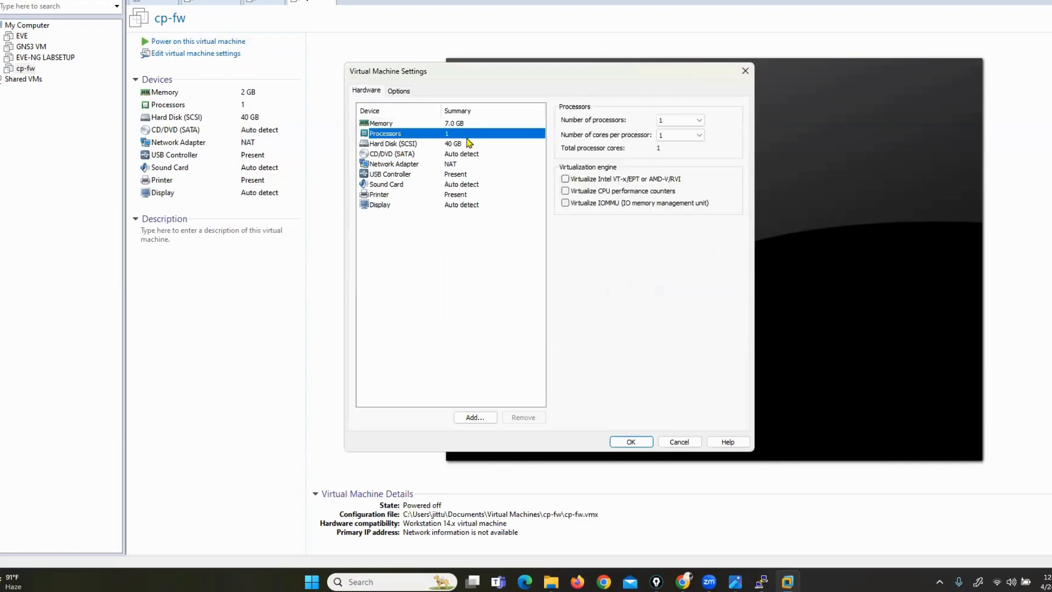
{"action": "left_click", "coordinate": [567, 179]}
{"action": "left_click", "coordinate": [671, 122]}
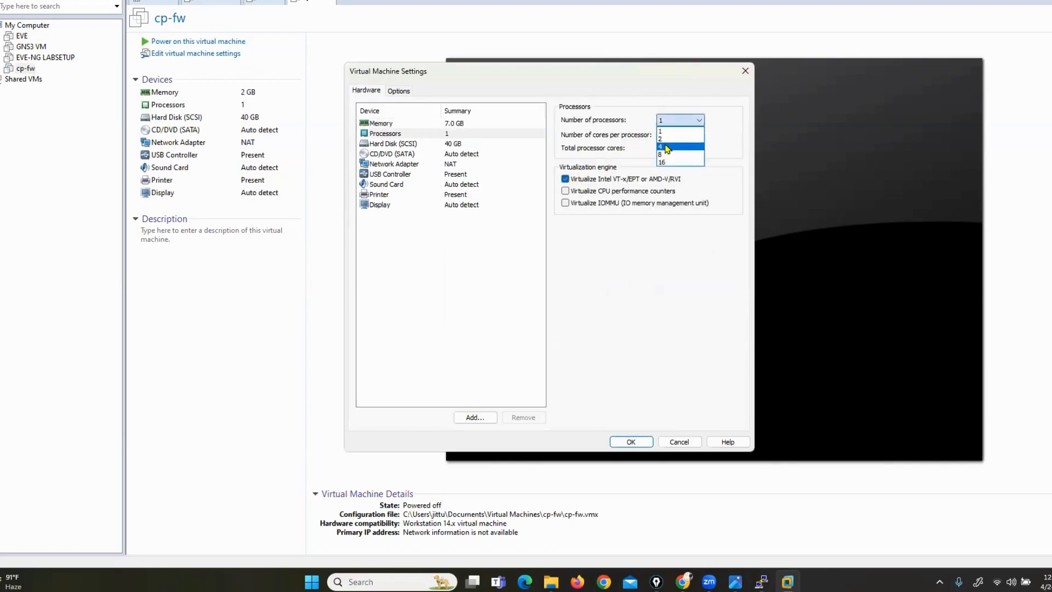
{"action": "left_click", "coordinate": [666, 139]}
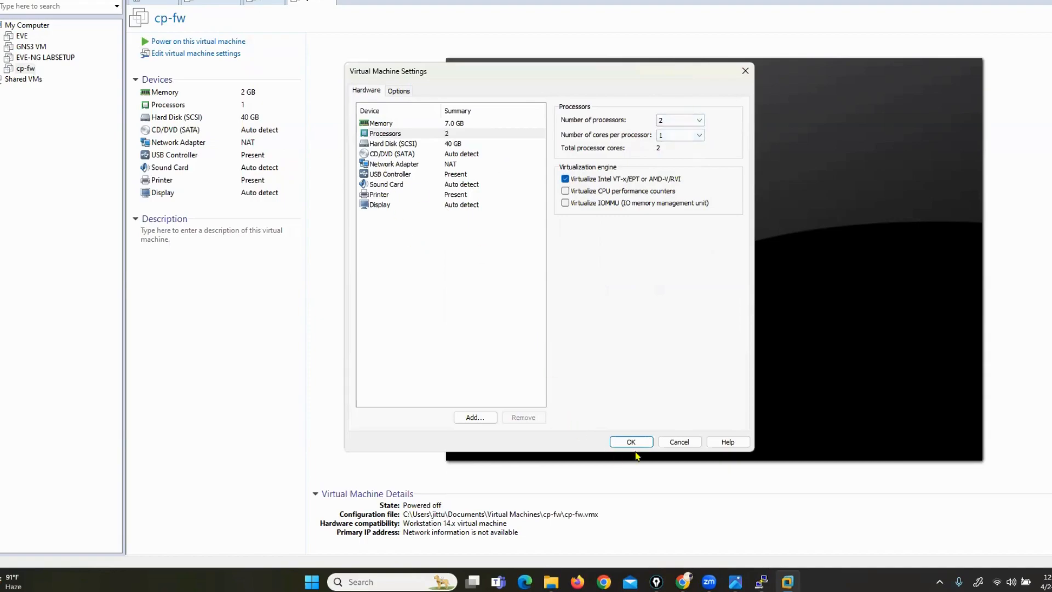
Attach D:\CHECKPOINT FIREWALL\Check_Point_R80.40_T294 ISO as the CD/DVD and apply the settings
{"action": "left_click", "coordinate": [387, 154]}
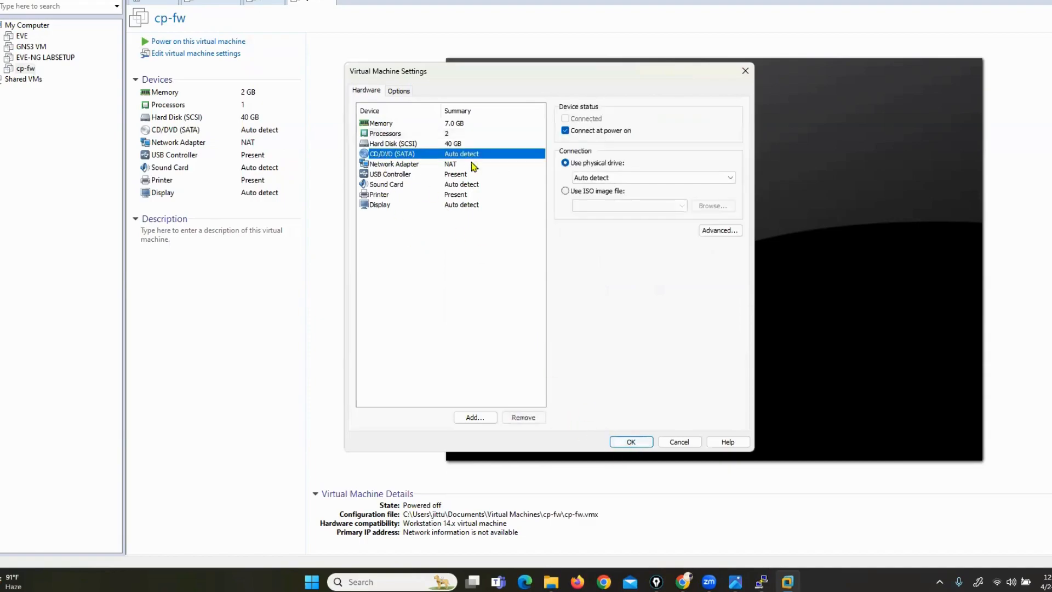
{"action": "left_click", "coordinate": [565, 191]}
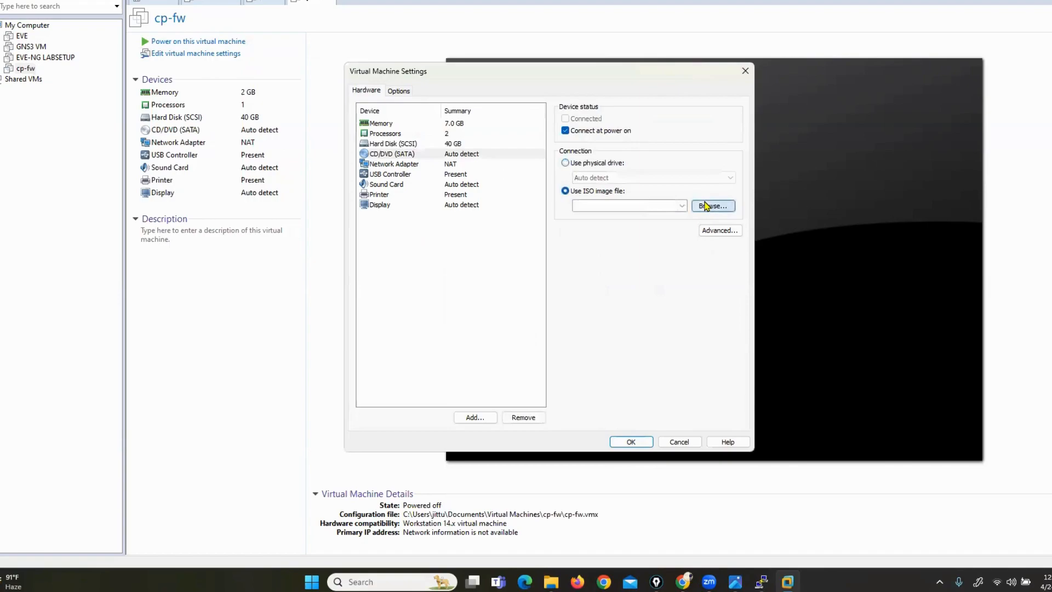
{"action": "left_click", "coordinate": [707, 206]}
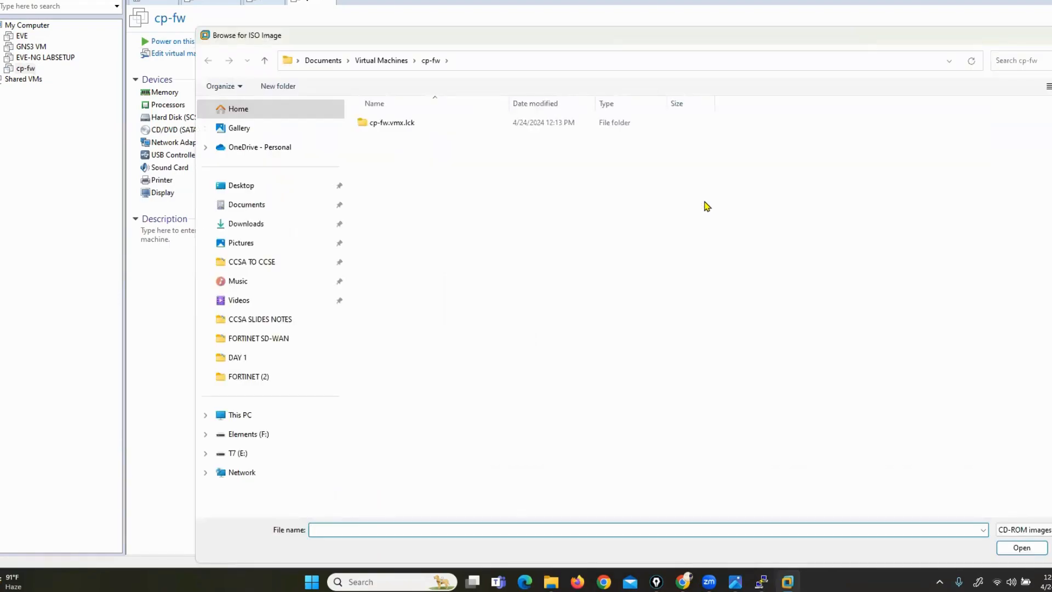
{"action": "left_click", "coordinate": [248, 415]}
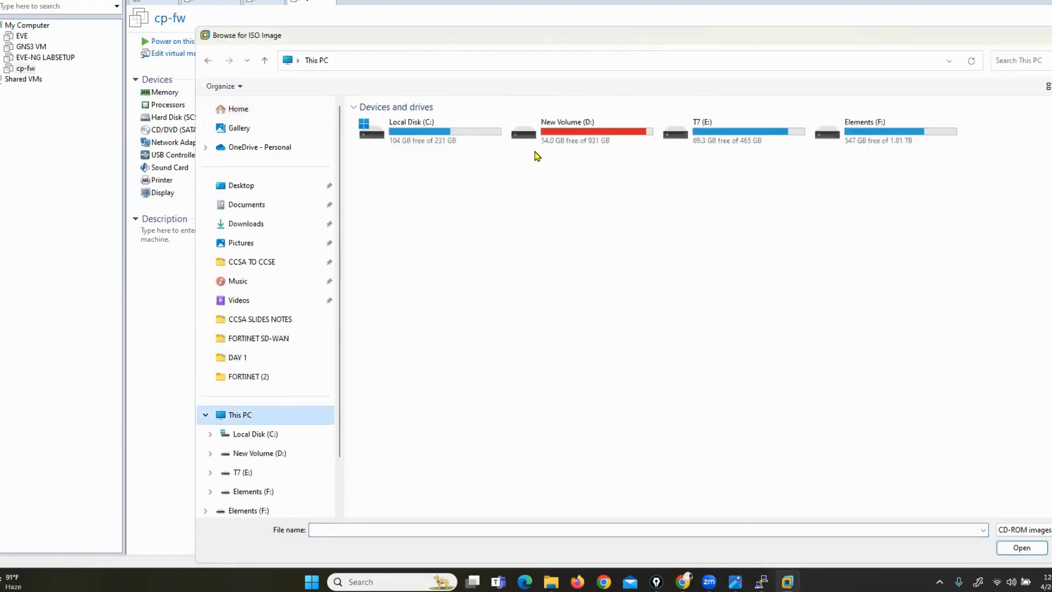
{"action": "left_click", "coordinate": [544, 136]}
{"action": "key", "text": "Return"}
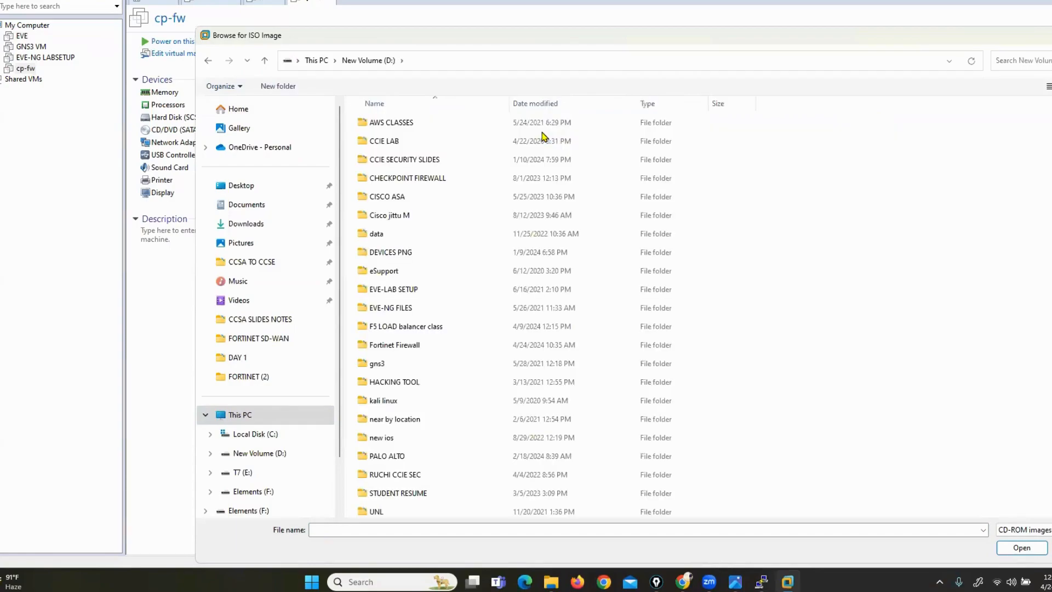
{"action": "key", "text": "Down"}
{"action": "key", "text": "Down"}
{"action": "key", "text": "Down"}
{"action": "key", "text": "Down"}
{"action": "key", "text": "Down"}
{"action": "key", "text": "Down"}
{"action": "key", "text": "Down"}
{"action": "key", "text": "Down"}
{"action": "key", "text": "Down"}
{"action": "key", "text": "Down"}
{"action": "key", "text": "Up"}
{"action": "key", "text": "Up"}
{"action": "key", "text": "Up"}
{"action": "key", "text": "Up"}
{"action": "key", "text": "Up"}
{"action": "key", "text": "Up"}
{"action": "key", "text": "Up"}
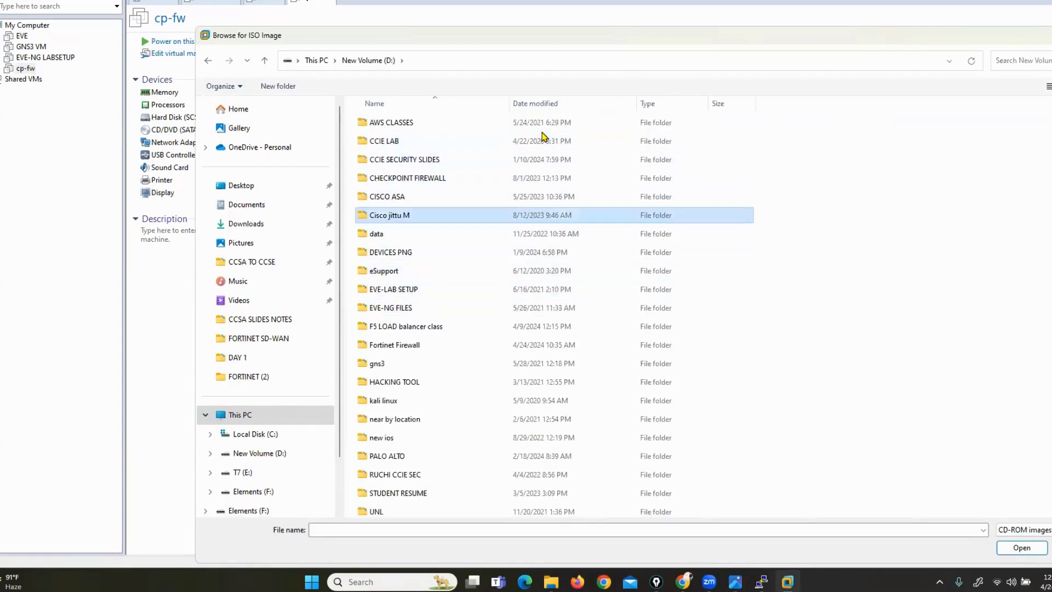
{"action": "key", "text": "Return"}
{"action": "key", "text": "Down"}
{"action": "key", "text": "Down"}
{"action": "key", "text": "Down"}
{"action": "key", "text": "Down"}
{"action": "key", "text": "Down"}
{"action": "key", "text": "Down"}
{"action": "key", "text": "Down"}
{"action": "key", "text": "Down"}
{"action": "key", "text": "Down"}
{"action": "key", "text": "Down"}
{"action": "key", "text": "Down"}
{"action": "key", "text": "Down"}
{"action": "key", "text": "Down"}
{"action": "key", "text": "Down"}
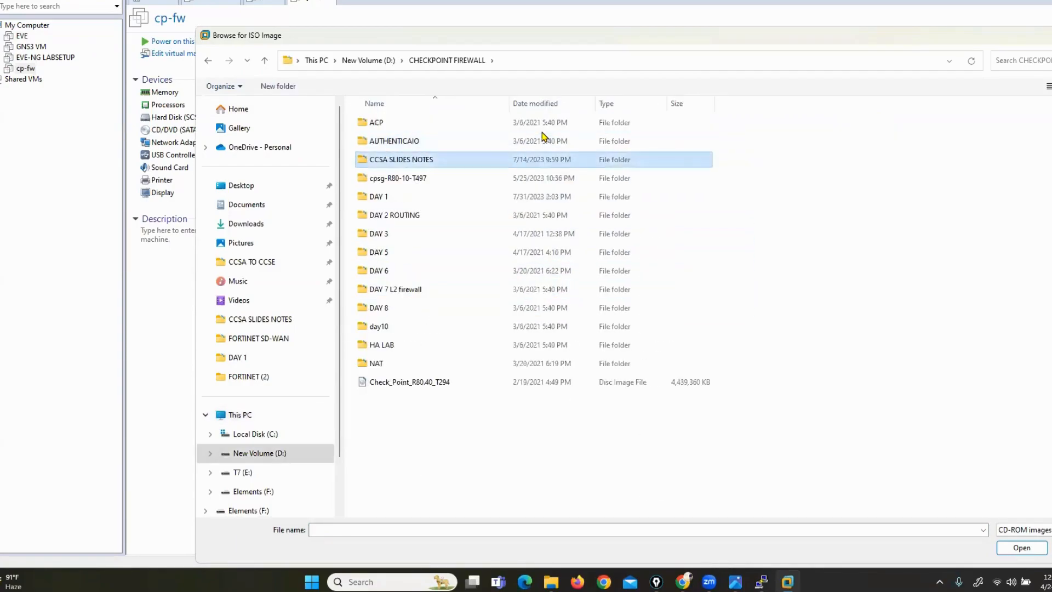
{"action": "key", "text": "Return"}
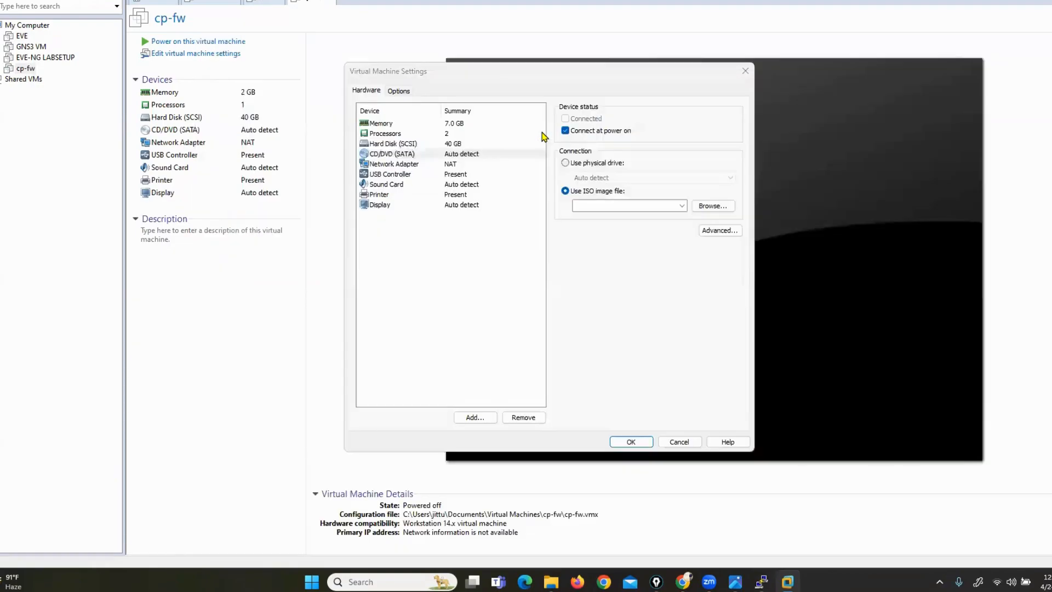
{"action": "left_click", "coordinate": [631, 441]}
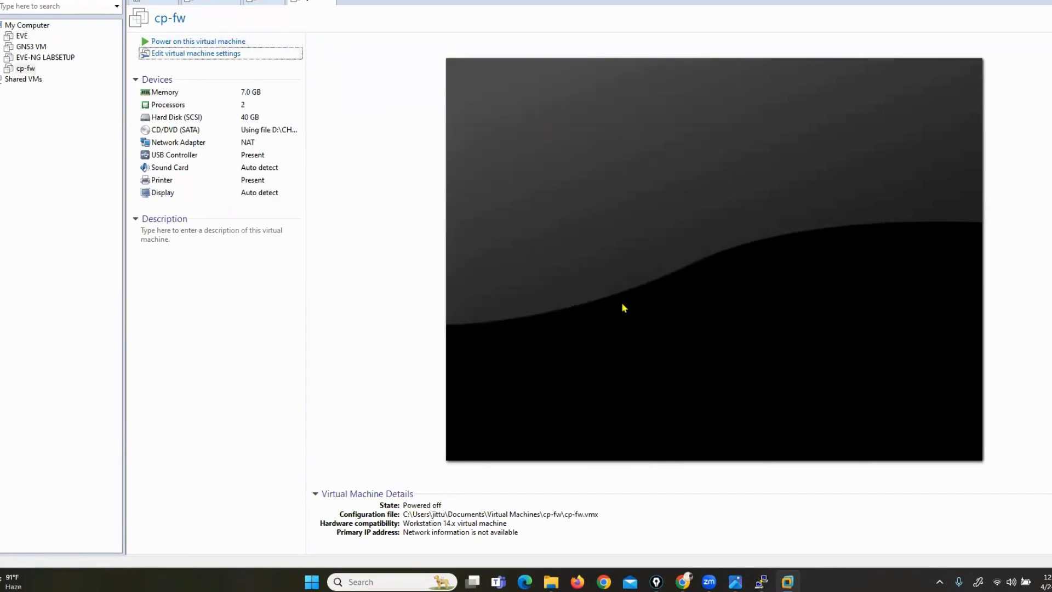
Power on cp-fw and choose 'Install Gaia on this system'
{"action": "left_click", "coordinate": [196, 42]}
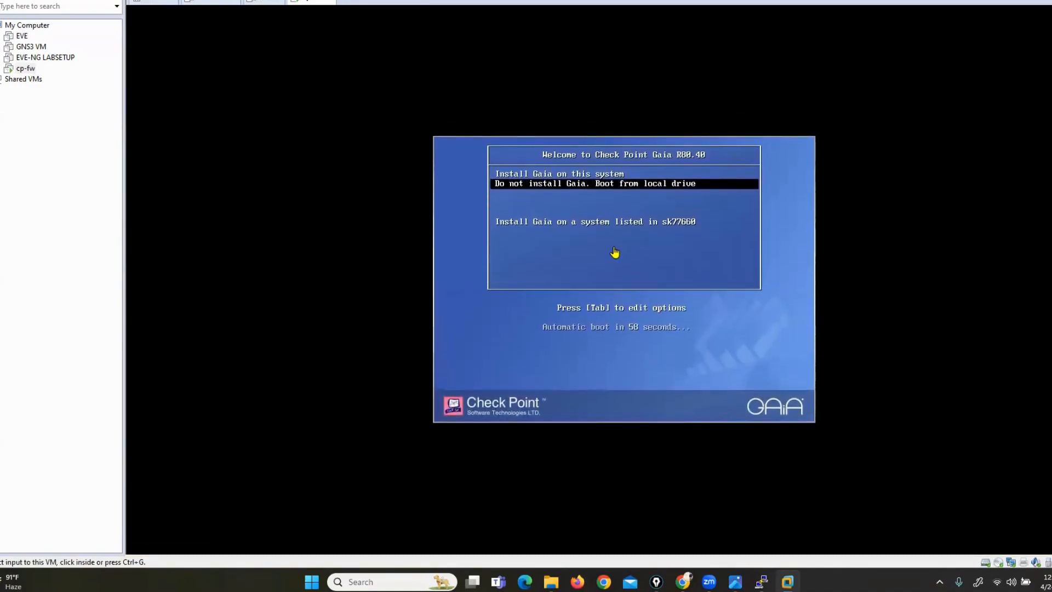
{"action": "left_click", "coordinate": [615, 252]}
{"action": "key", "text": "Up"}
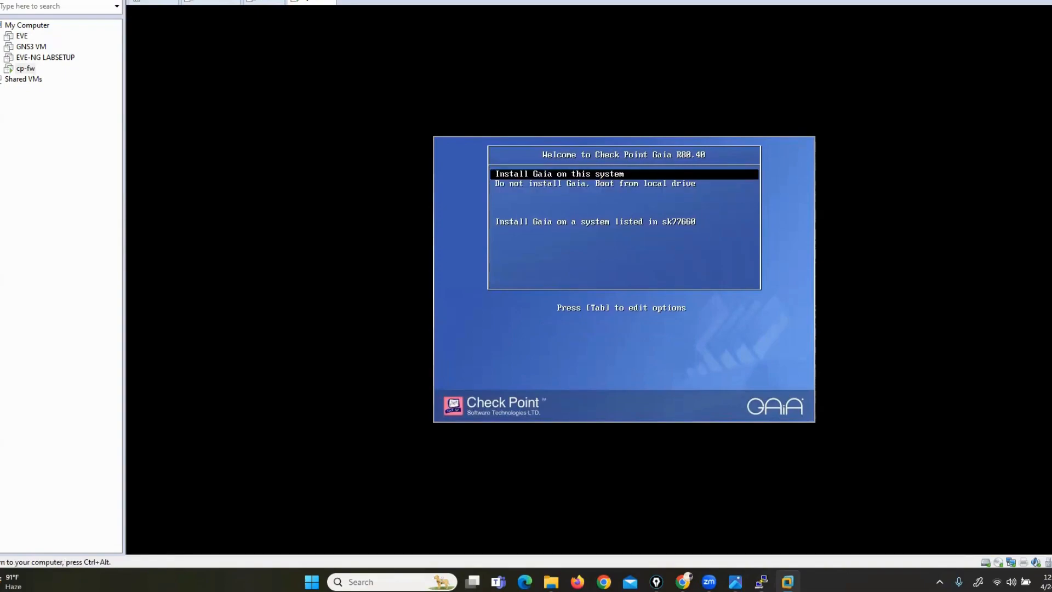
{"action": "key", "text": "Return"}
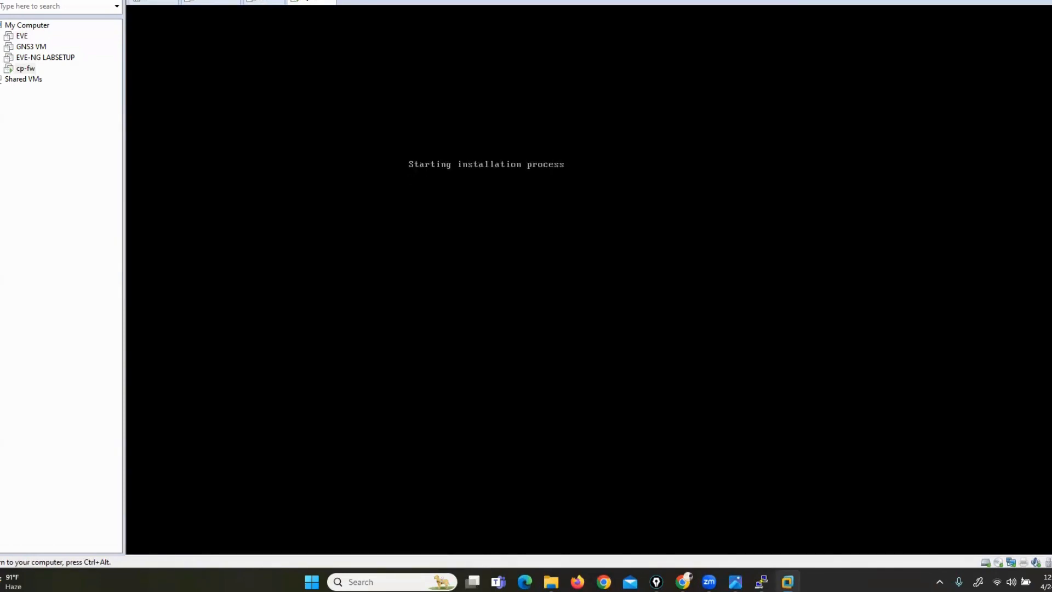
Release the VM's input and bring the EVE-NG lab topology back in the browser
{"action": "key", "text": "ctrl+alt"}
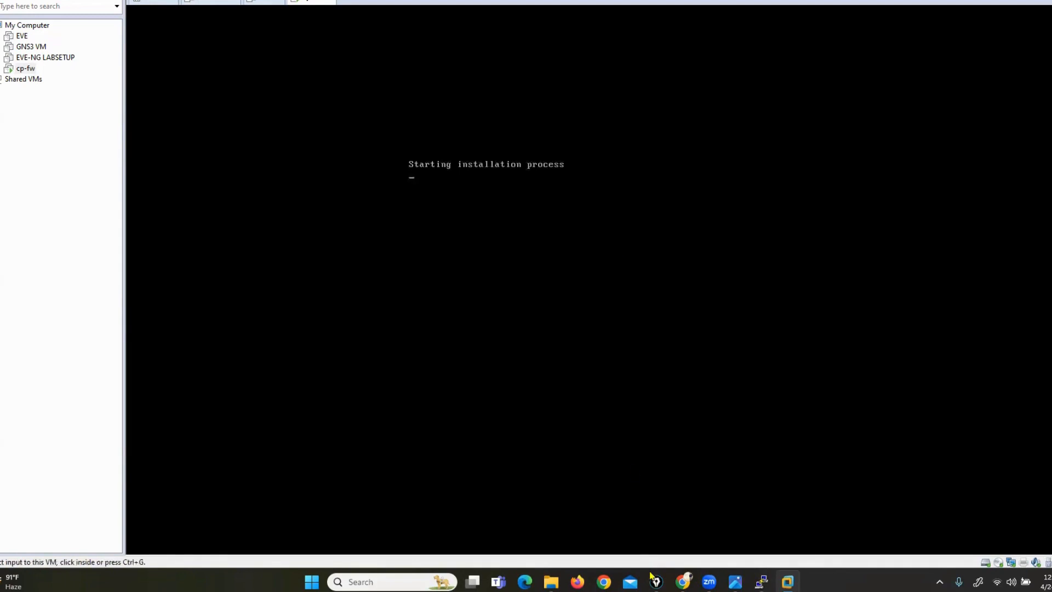
{"action": "left_click", "coordinate": [684, 582]}
{"action": "left_click", "coordinate": [401, 1]}
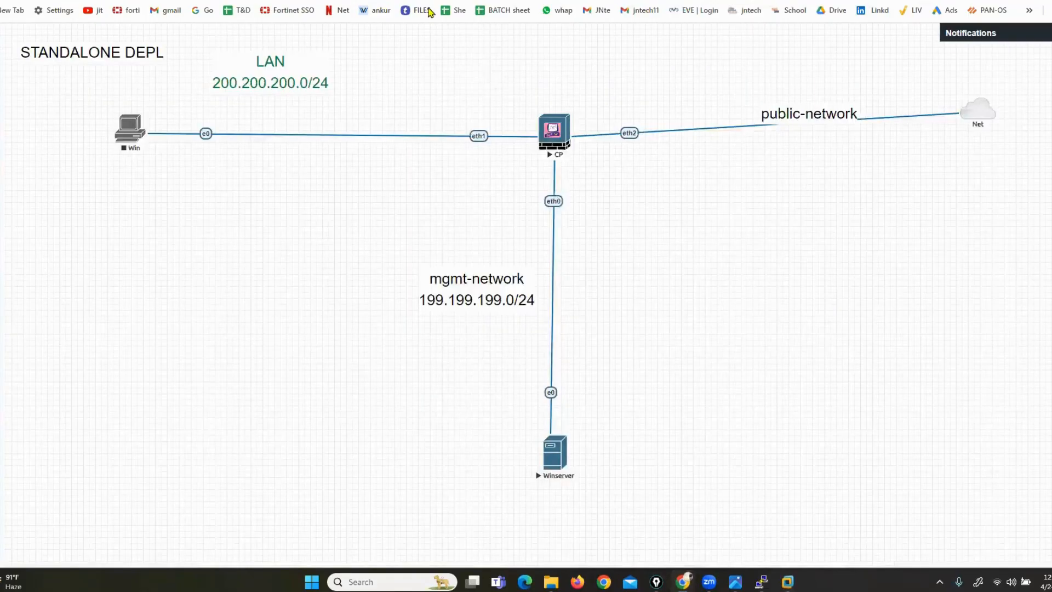
Nudge the CP node in EVE-NG, then bring the cp-fw installer console to the front
{"action": "mouse_move", "coordinate": [553, 140]}
{"action": "left_mouse_down"}
{"action": "mouse_move", "coordinate": [558, 103]}
{"action": "mouse_move", "coordinate": [553, 143]}
{"action": "mouse_move", "coordinate": [538, 134]}
{"action": "mouse_move", "coordinate": [562, 141]}
{"action": "left_mouse_up"}
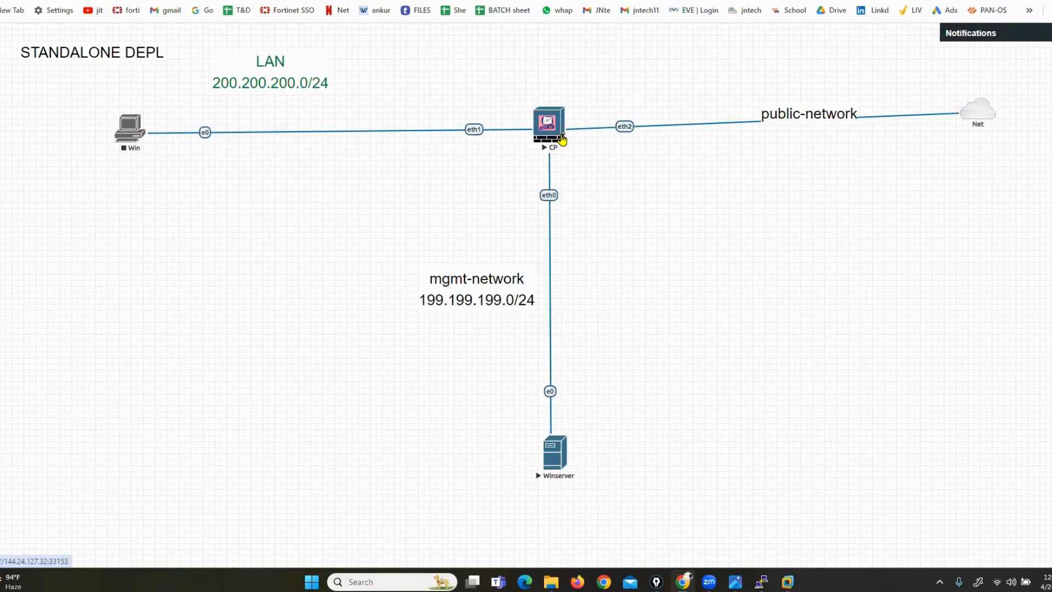
{"action": "mouse_move", "coordinate": [788, 582]}
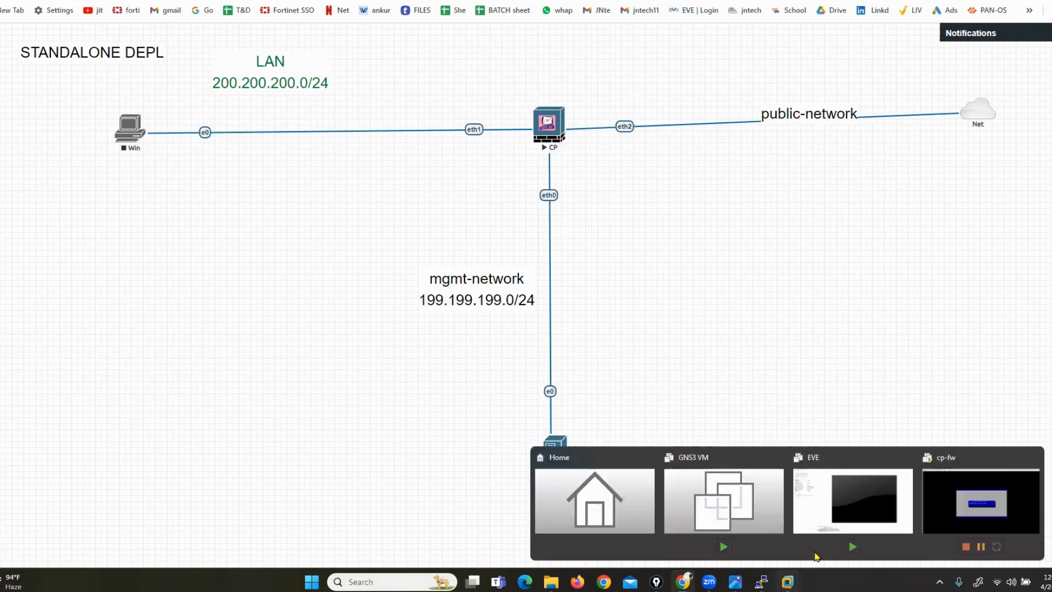
{"action": "left_click", "coordinate": [974, 491]}
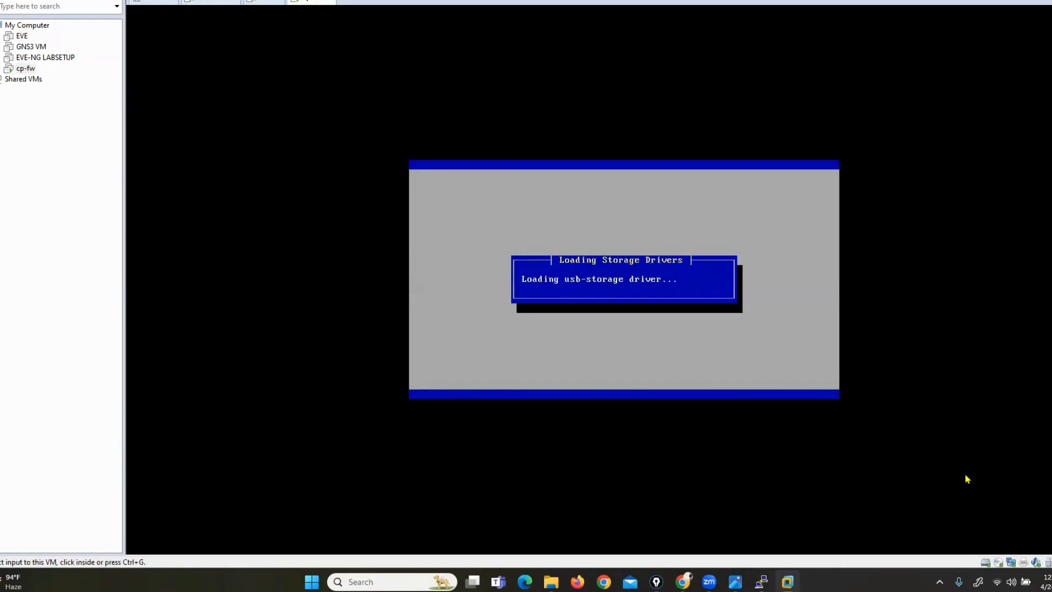
Raise the system volume while drivers load, then return to the EVE-NG topology in Chrome
{"action": "key", "text": "XF86AudioRaiseVolume"}
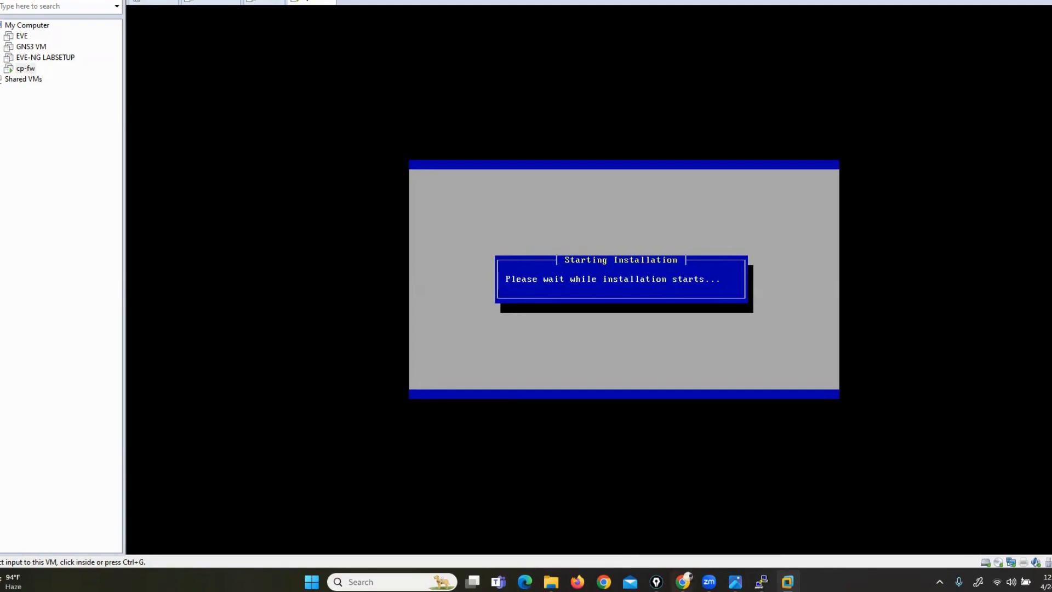
{"action": "left_click", "coordinate": [683, 581]}
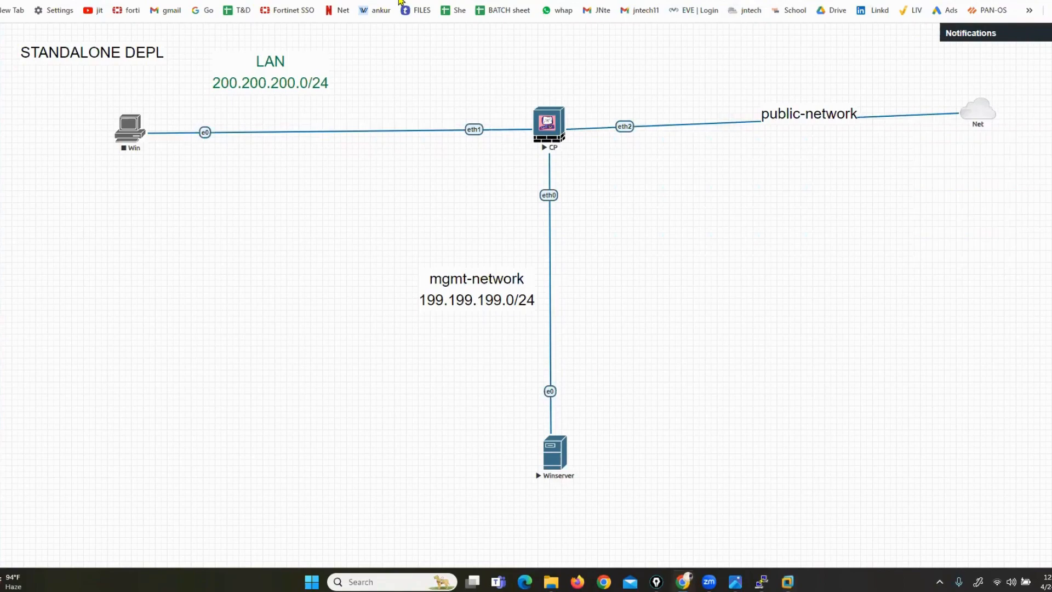
Open Google Drive in a new tab and enter the JNTECH SOFTWARE FOR LABSETUP folder
{"action": "left_click", "coordinate": [678, 0]}
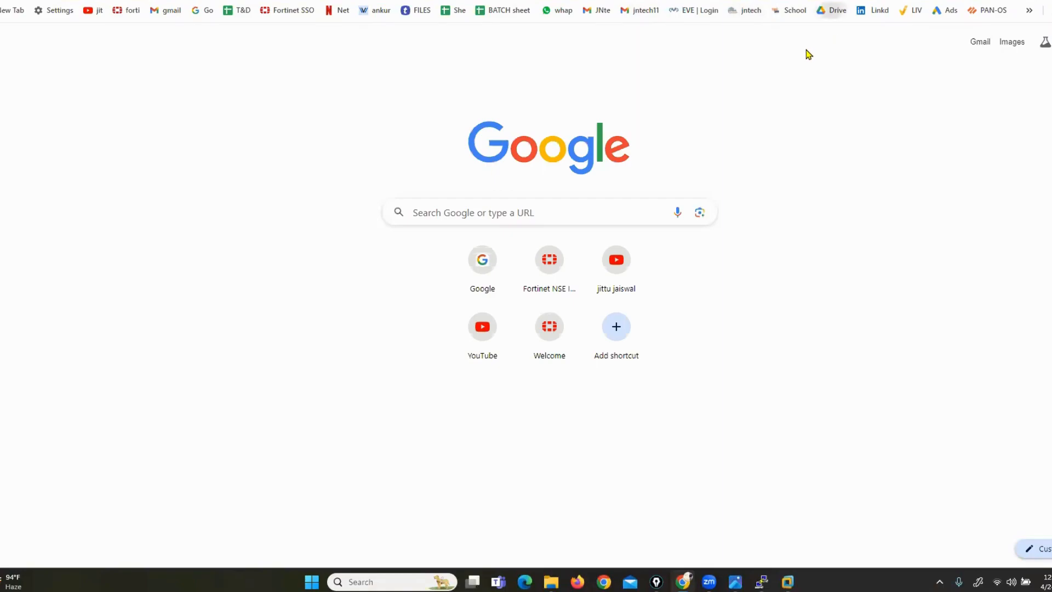
{"action": "left_click", "coordinate": [832, 10]}
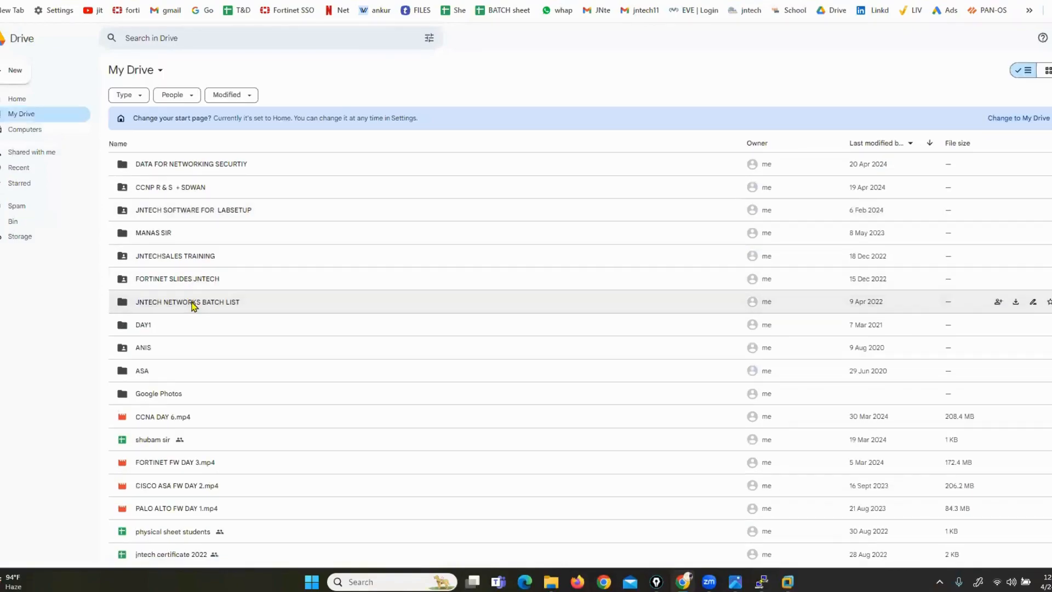
{"action": "left_click", "coordinate": [193, 305]}
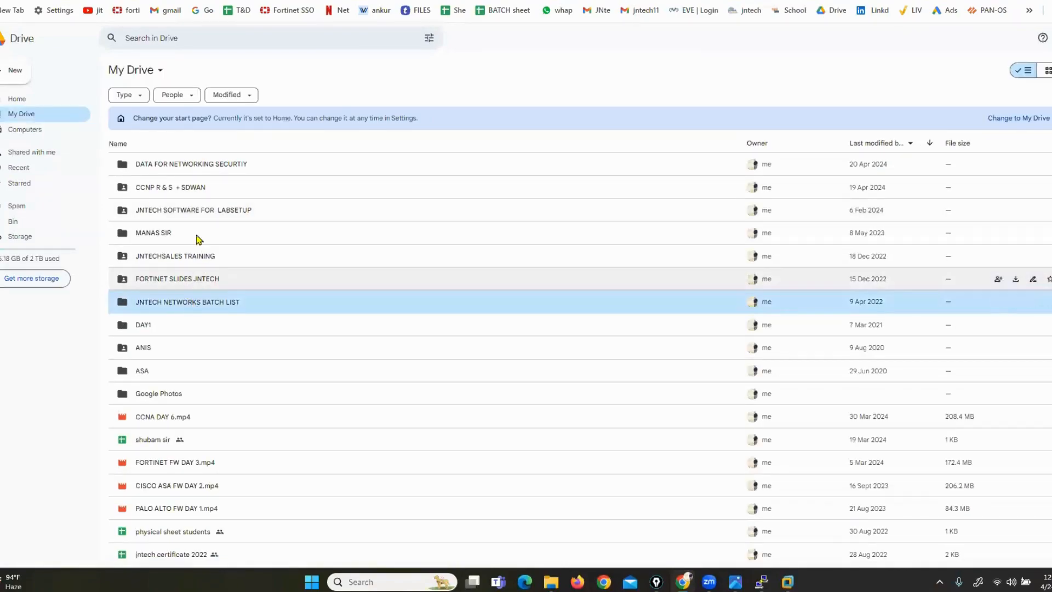
{"action": "left_click", "coordinate": [188, 212]}
{"action": "key", "text": "Return"}
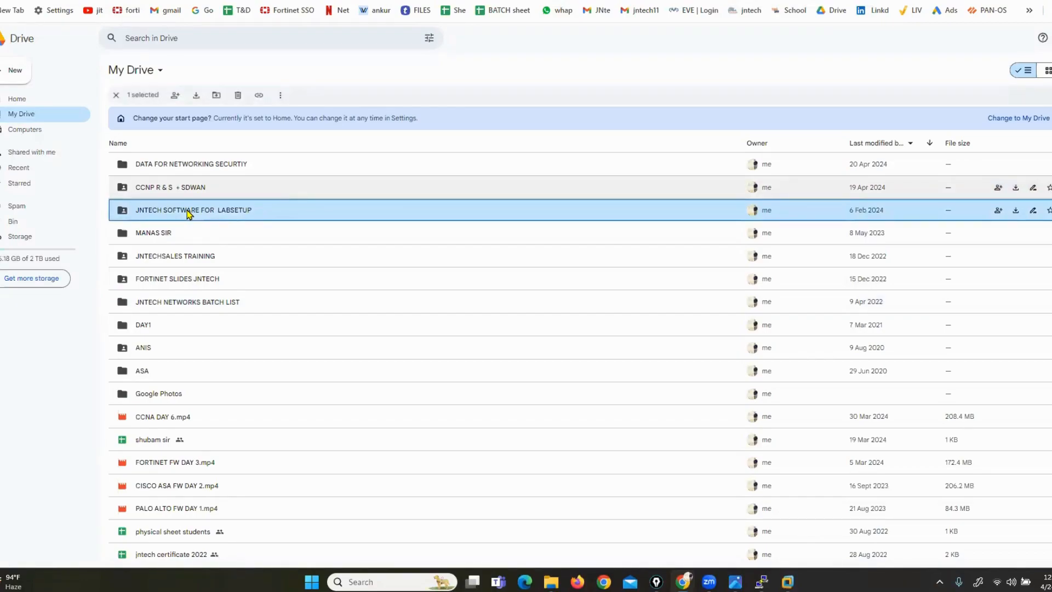
{"action": "double_click", "coordinate": [188, 210]}
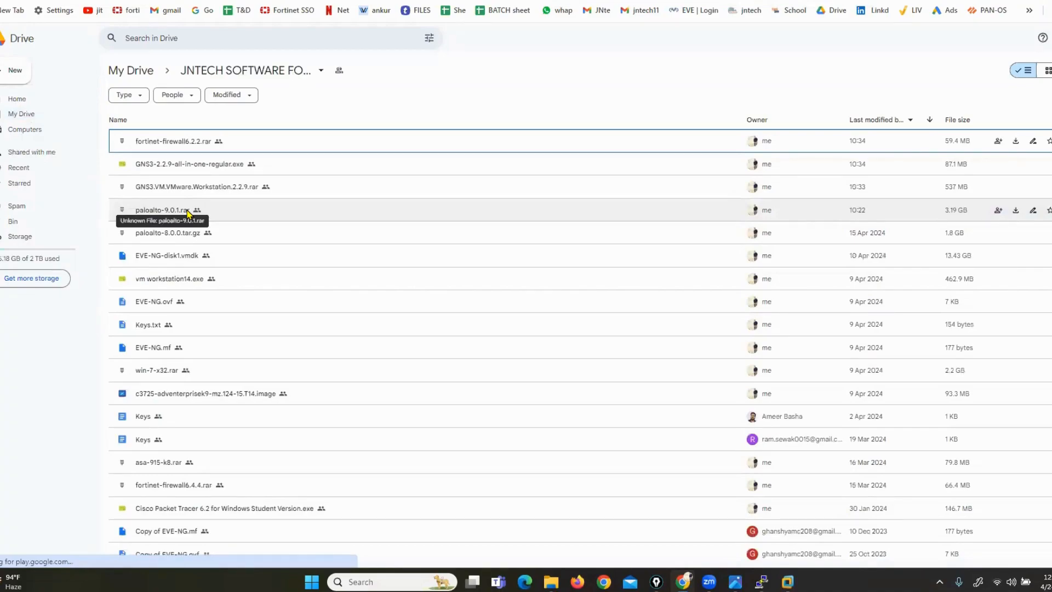
Start a file upload into the JNTECH SOFTWARE FOR LABSETUP folder via New > File upload
{"action": "scroll", "coordinate": [187, 214], "scroll_direction": "down", "scroll_amount": 2}
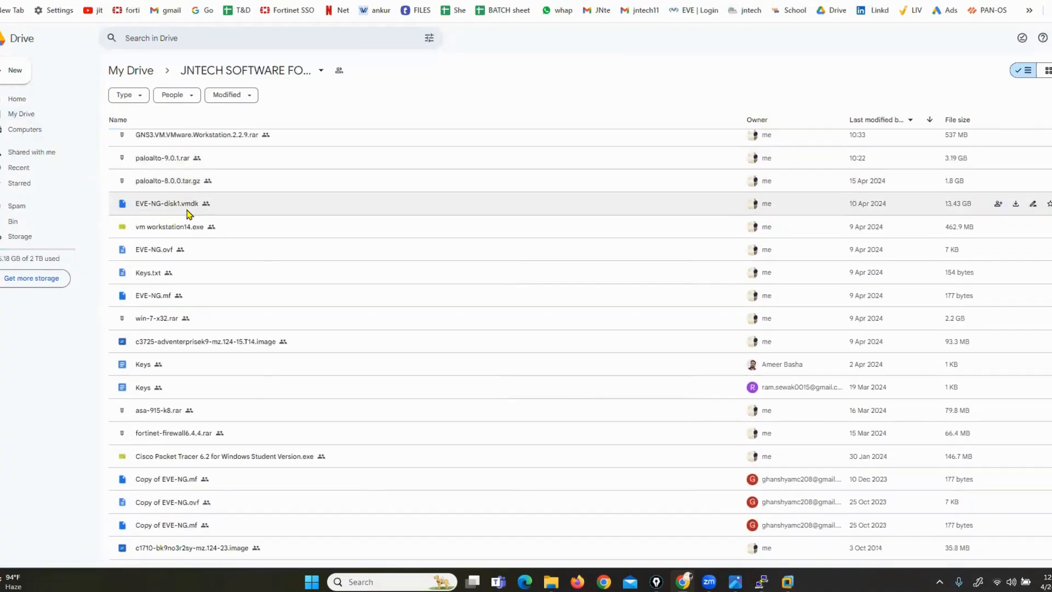
{"action": "scroll", "coordinate": [187, 214], "scroll_direction": "up", "scroll_amount": 2}
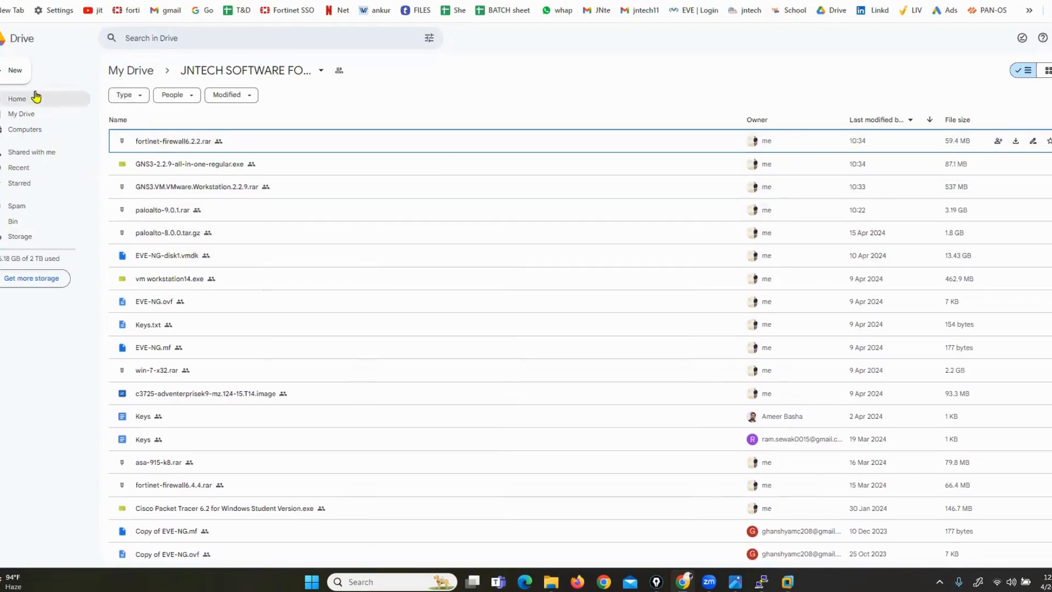
{"action": "left_click", "coordinate": [14, 83]}
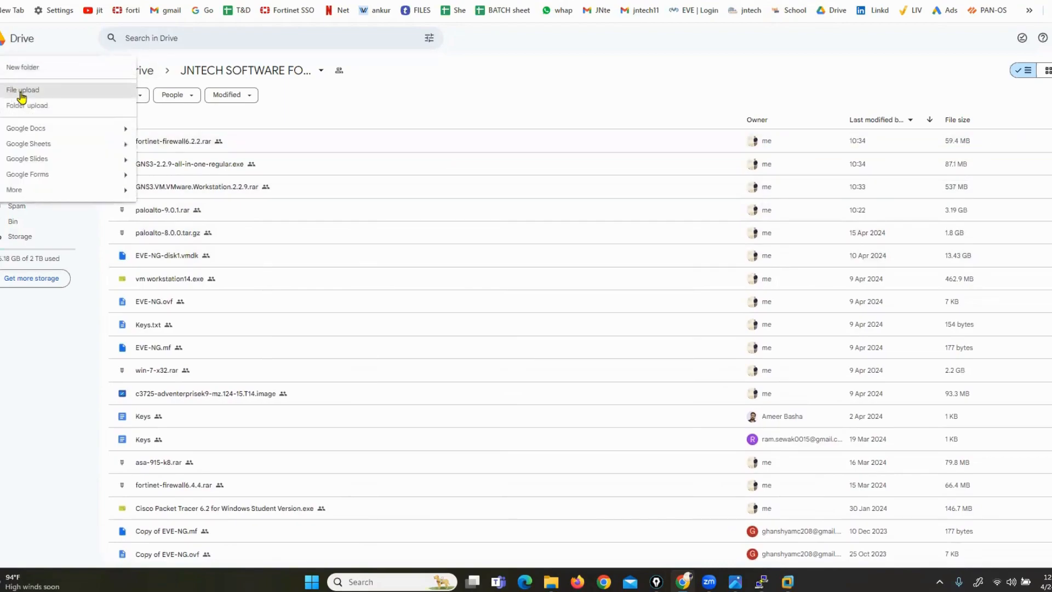
{"action": "left_click", "coordinate": [22, 96]}
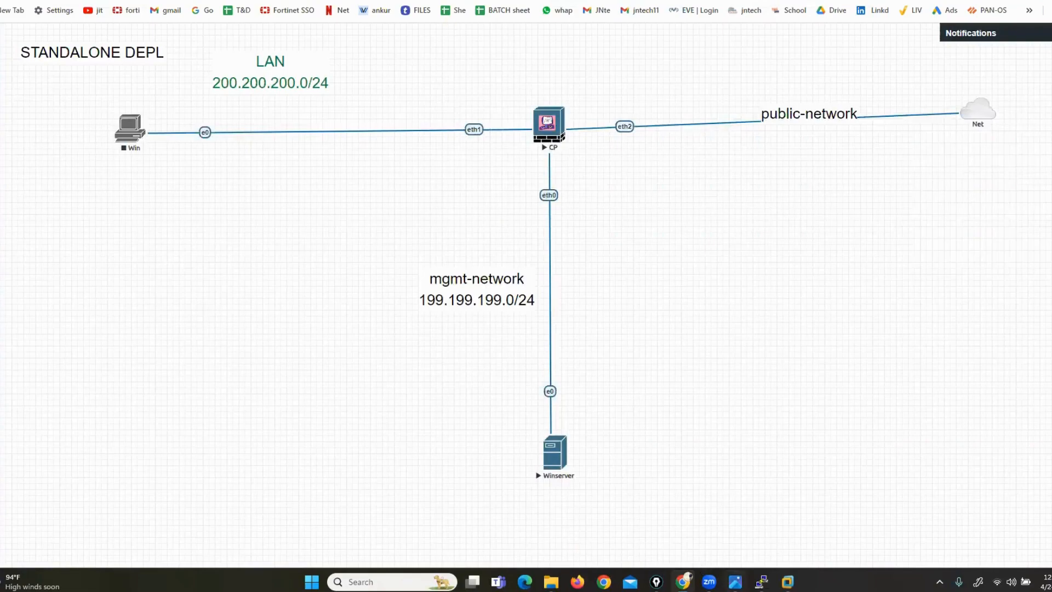
In the cp-fw Gaia installer, accept the welcome, US keyboard layout and default partitions
{"action": "mouse_move", "coordinate": [735, 582]}
{"action": "mouse_move", "coordinate": [787, 581]}
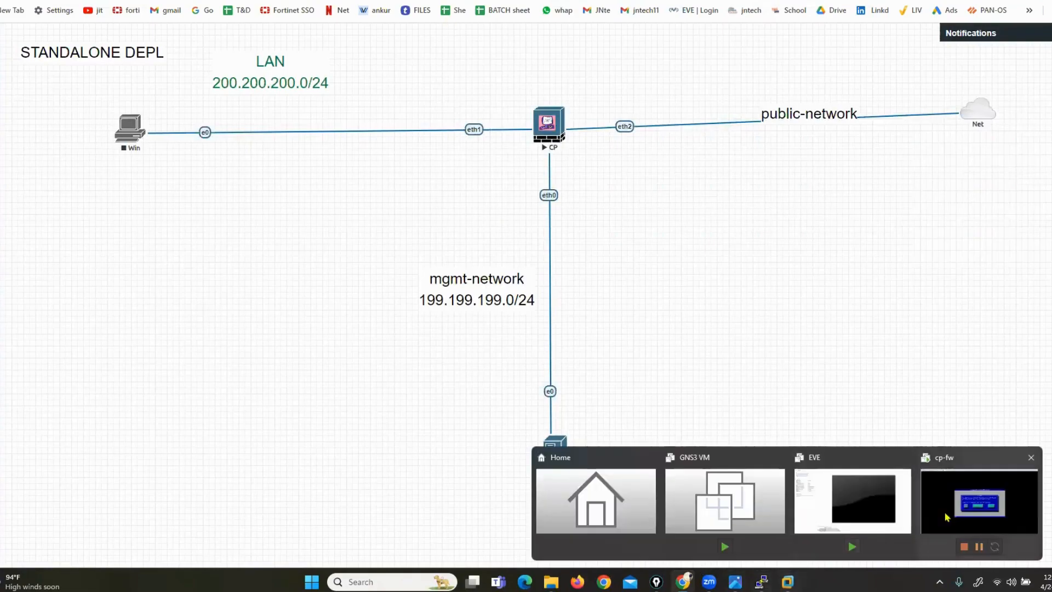
{"action": "left_click", "coordinate": [963, 496]}
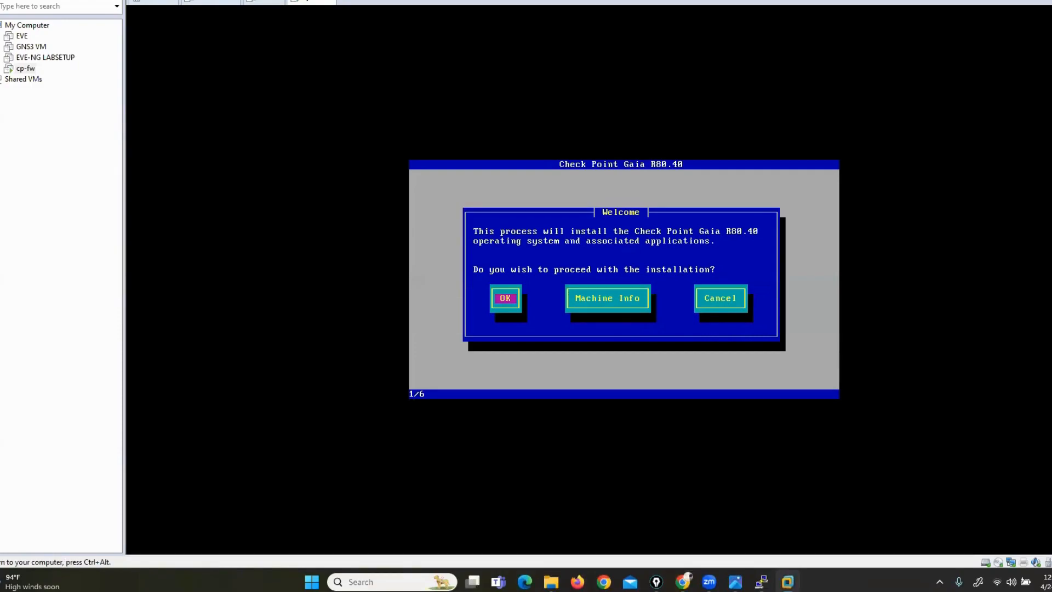
{"action": "key", "text": "Return"}
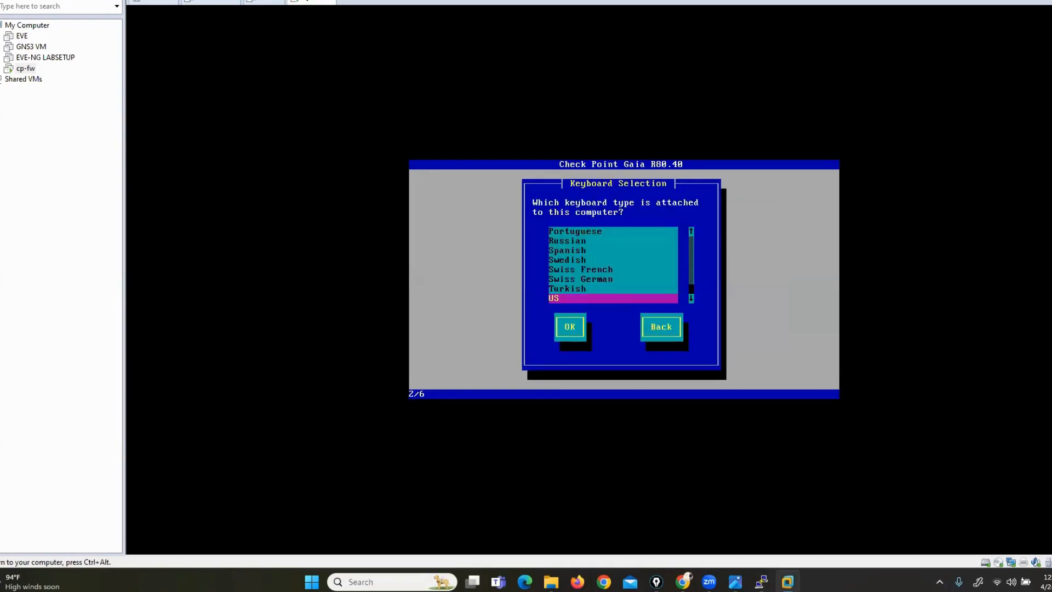
{"action": "key", "text": "Return"}
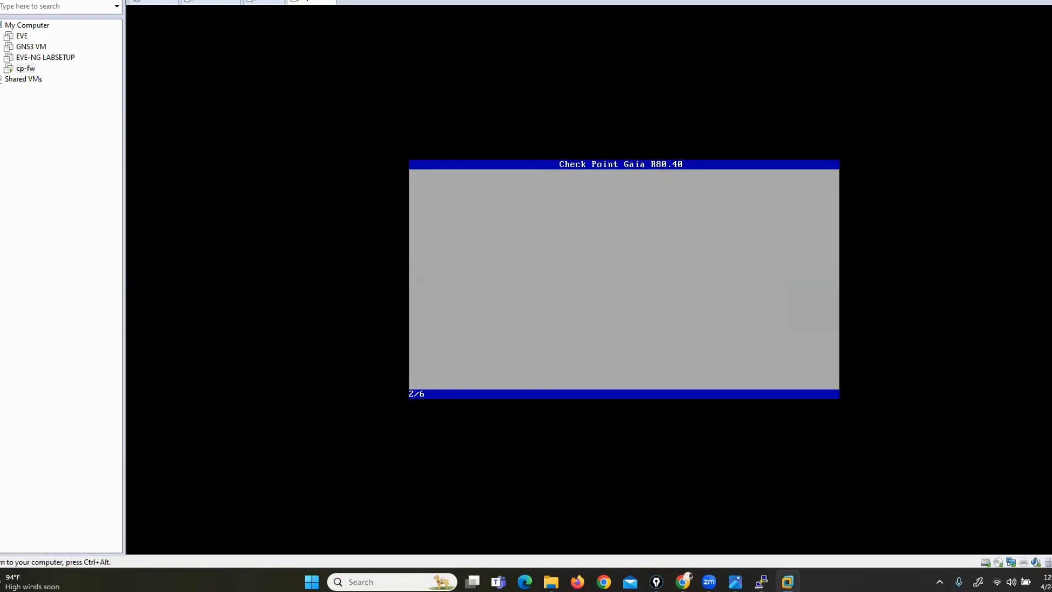
{"action": "key", "text": "Tab"}
{"action": "key", "text": "Tab"}
{"action": "key", "text": "Return"}
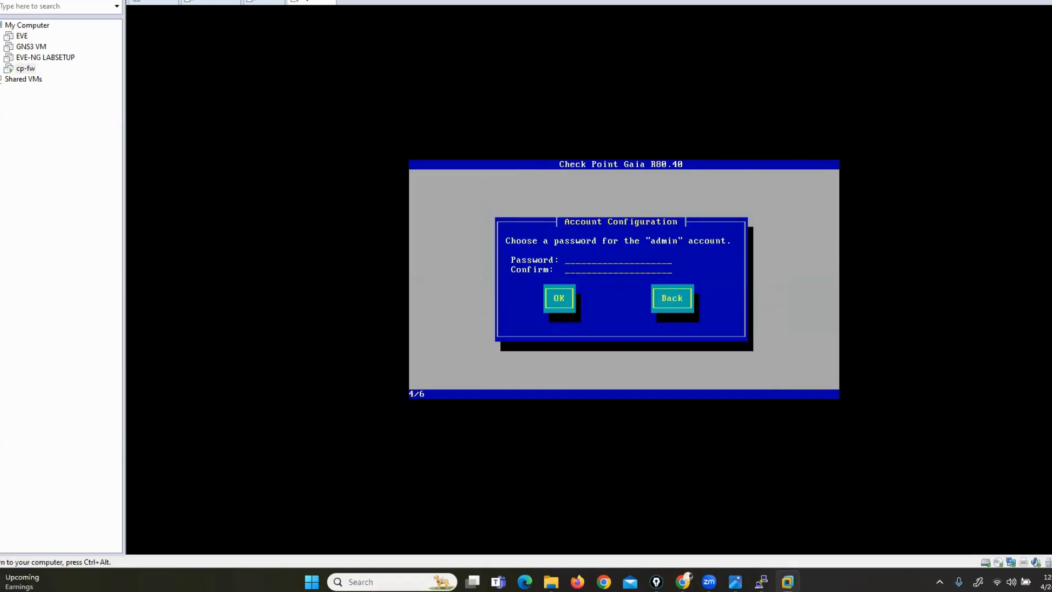
Enter and confirm the admin account password
{"action": "type", "text": "a"}
{"action": "type", "text": "****"}
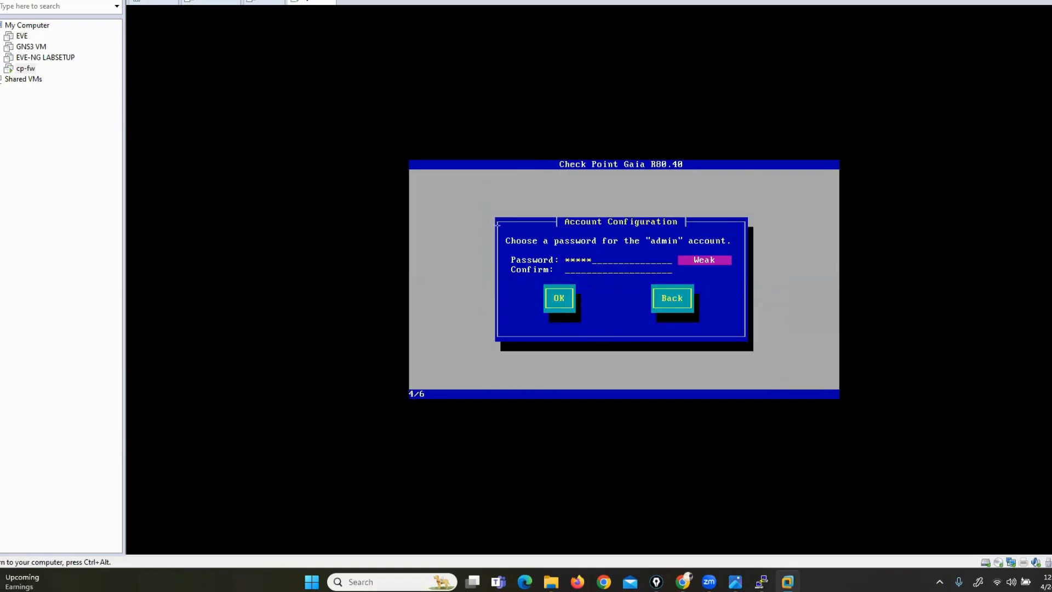
{"action": "type", "text": "***********"}
{"action": "key", "text": "Tab"}
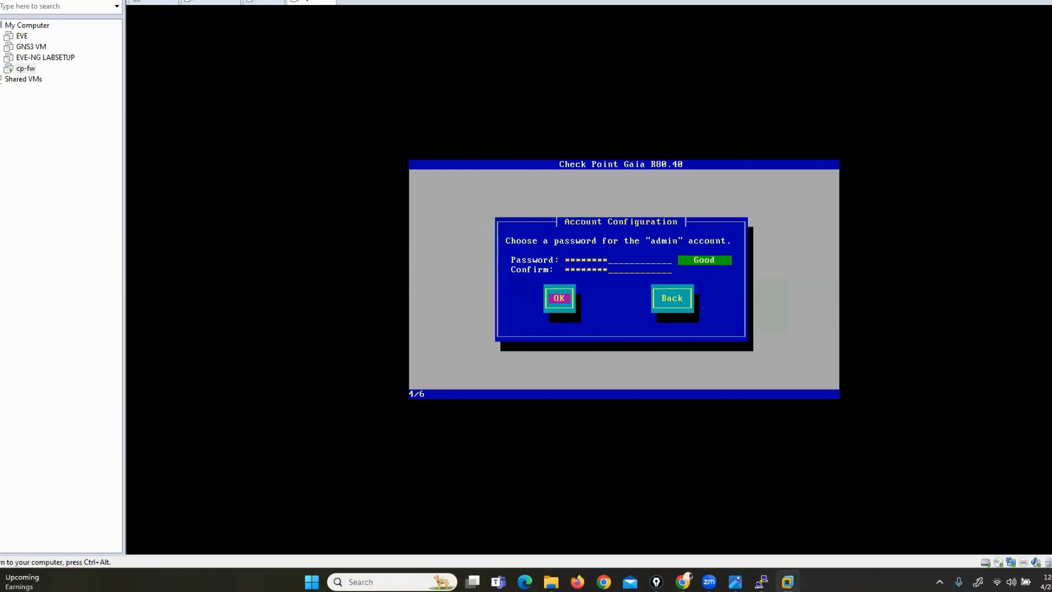
{"action": "key", "text": "Return"}
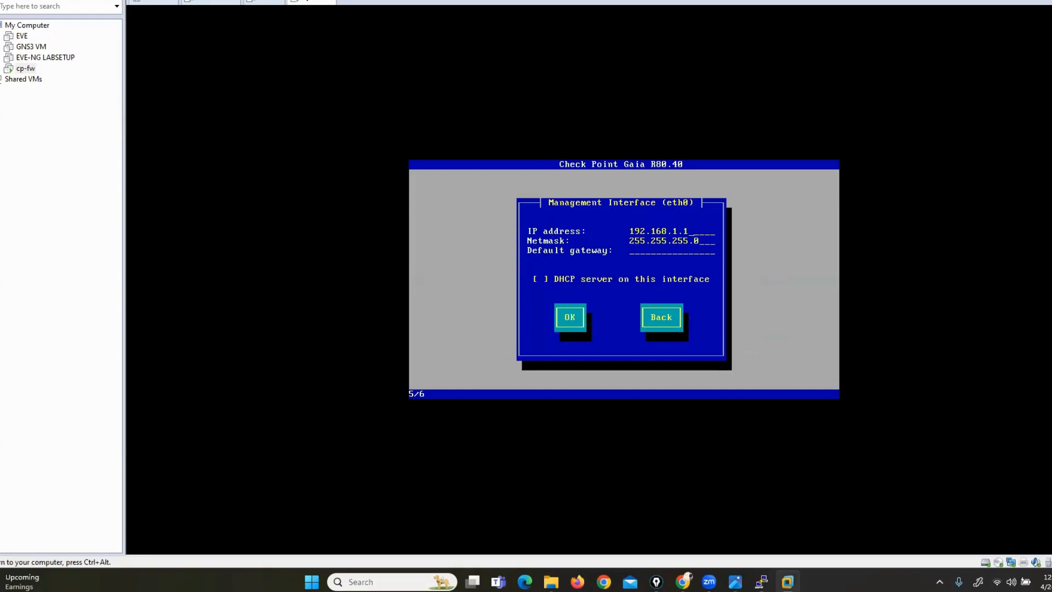
Accept the management interface with default gateway 192.168.1.254 and approve formatting the drives
{"action": "type", "text": "00"}
{"action": "key", "text": "Tab"}
{"action": "key", "text": "Tab"}
{"action": "key", "text": "Return"}
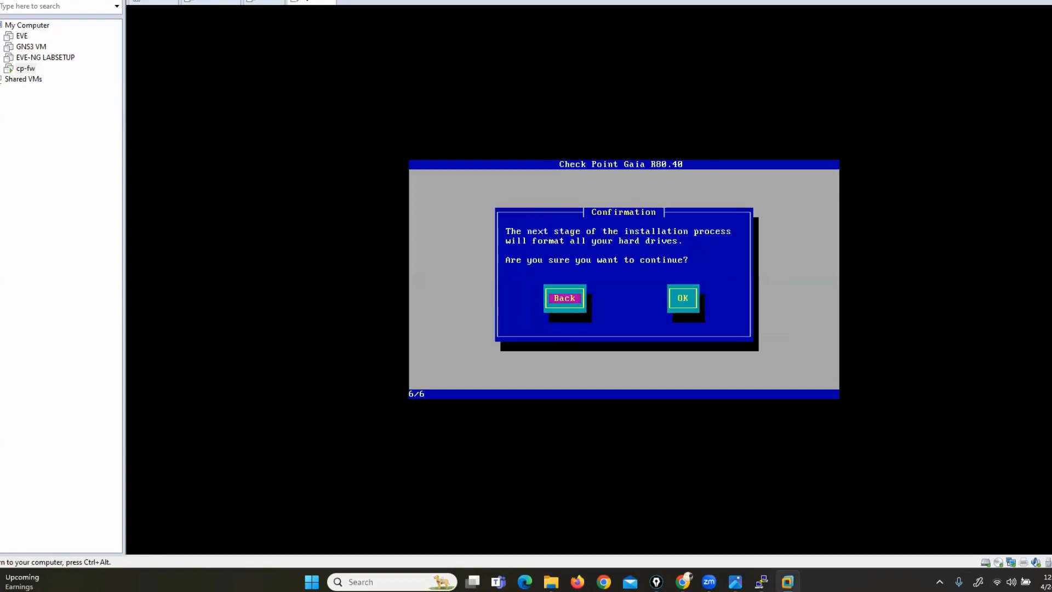
{"action": "key", "text": "Tab"}
{"action": "key", "text": "Return"}
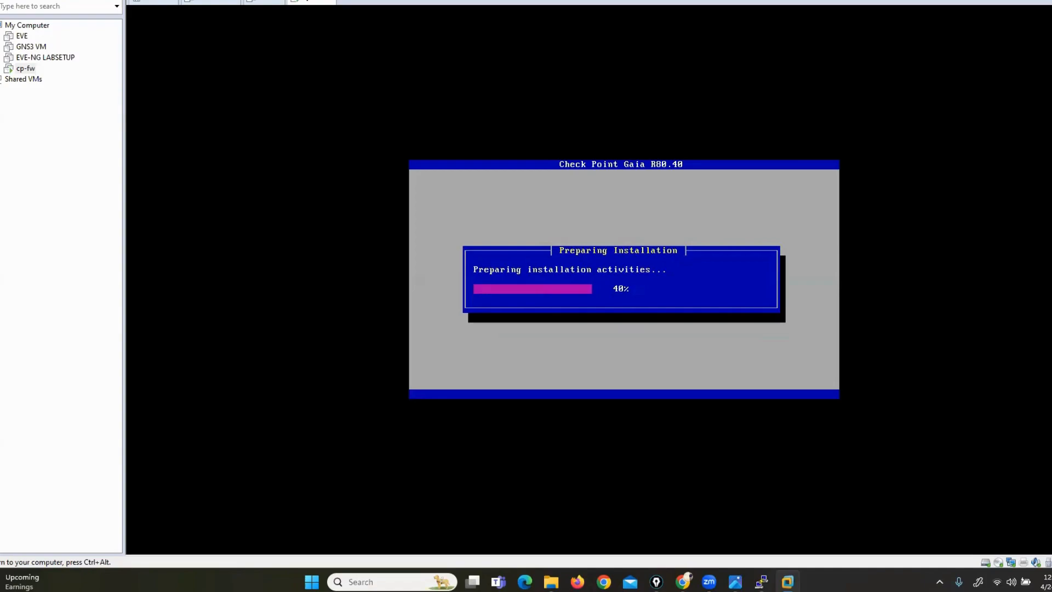
{"action": "key", "text": "ctrl+alt"}
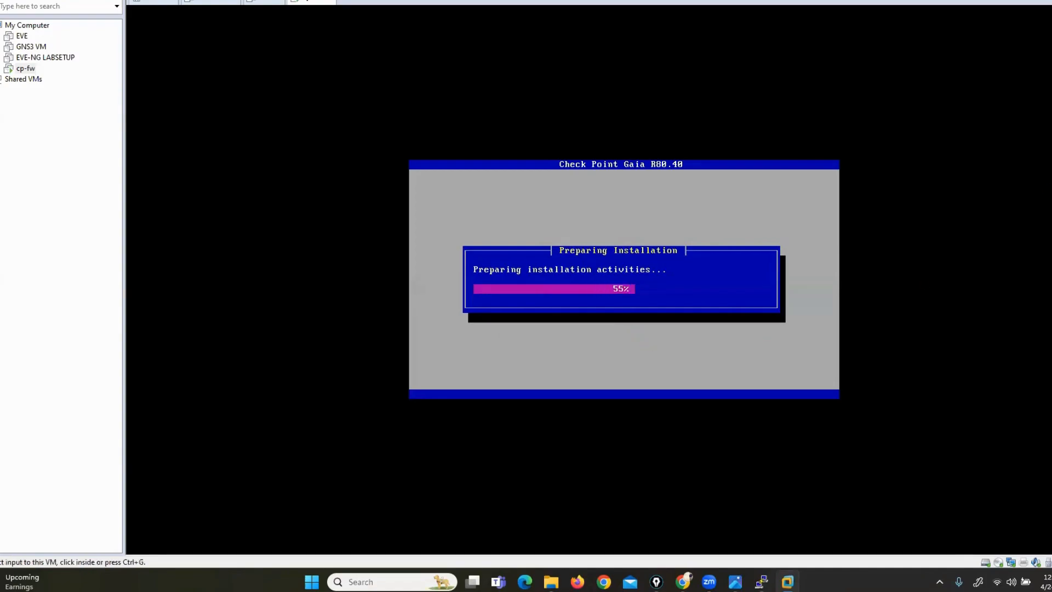
{"action": "key", "text": "alt+Tab"}
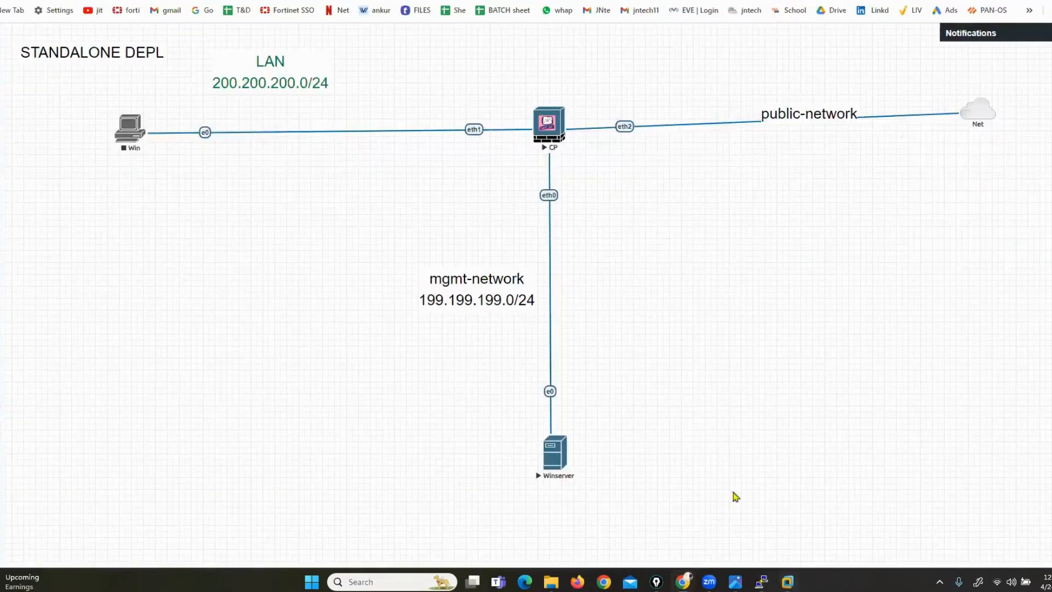
Log in to the CP gateway's PuTTY console as admin to reach the gw-000200 prompt
{"action": "left_click", "coordinate": [760, 583]}
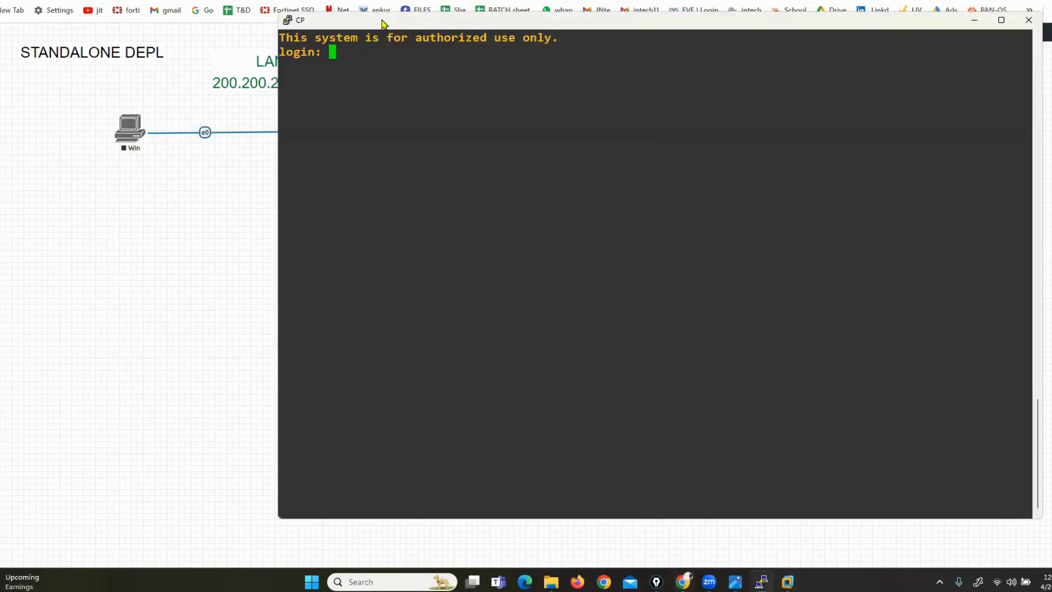
{"action": "left_click_drag", "start_coordinate": [385, 24], "coordinate": [307, 164]}
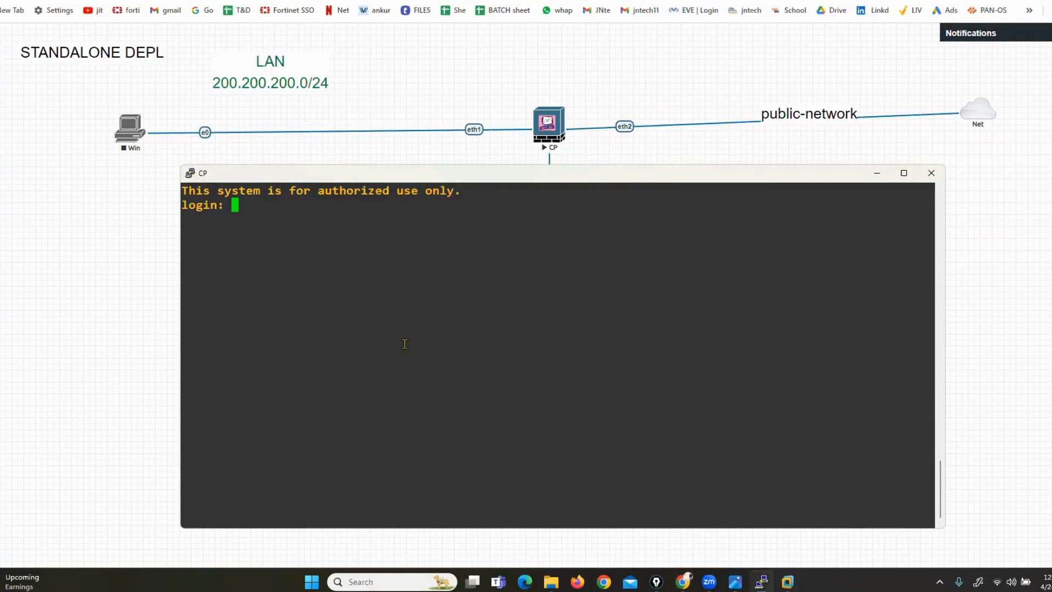
{"action": "type", "text": "admin"}
{"action": "key", "text": "Return"}
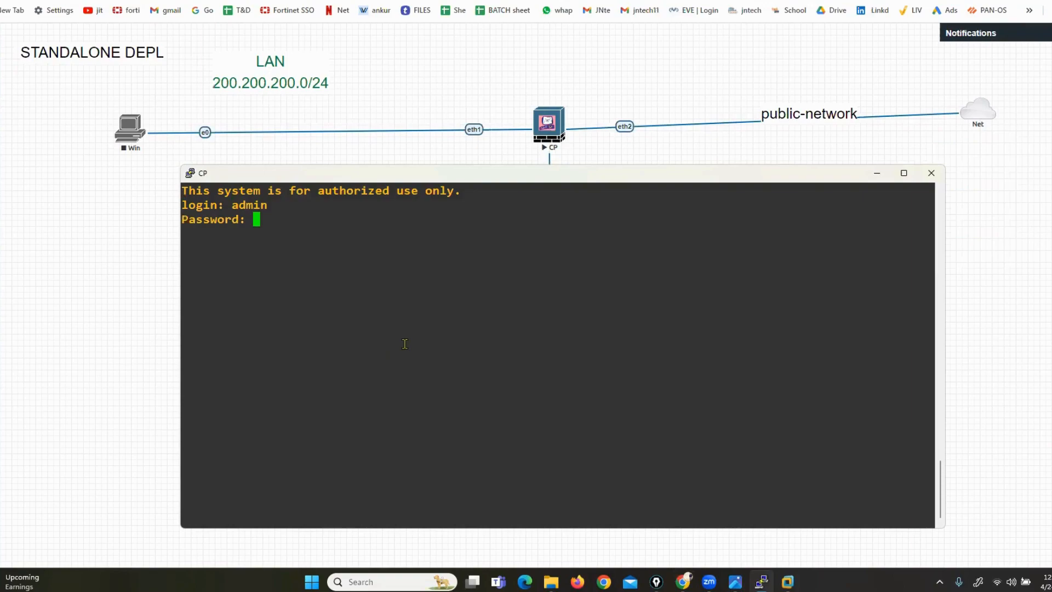
{"action": "key", "text": "Return"}
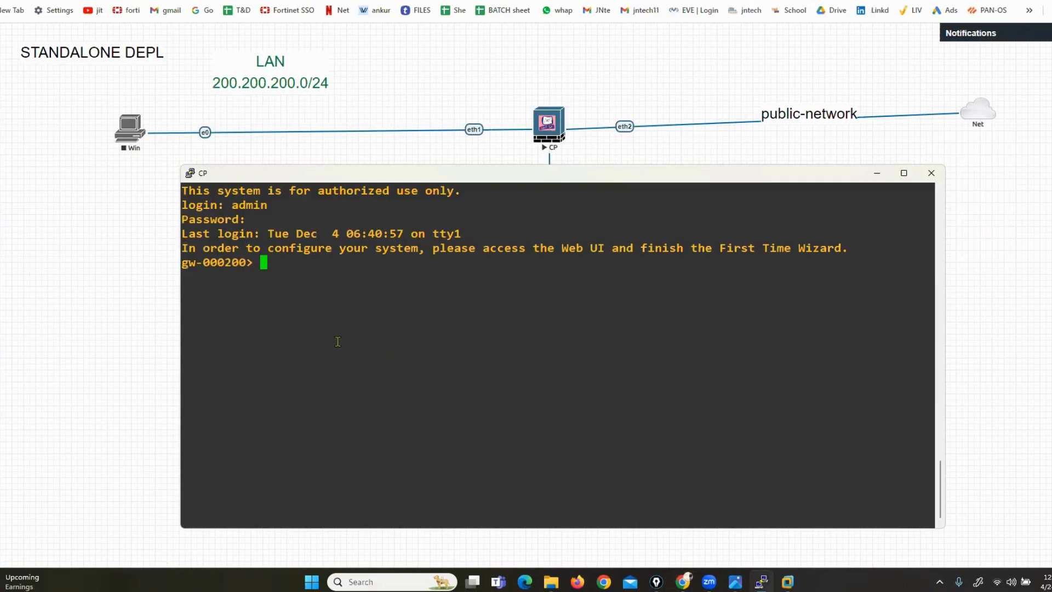
{"action": "right_click", "coordinate": [57, 232]}
Add a 'Test123' text label at font size 20 and drag it to the diagram's left side
{"action": "left_click", "coordinate": [101, 335]}
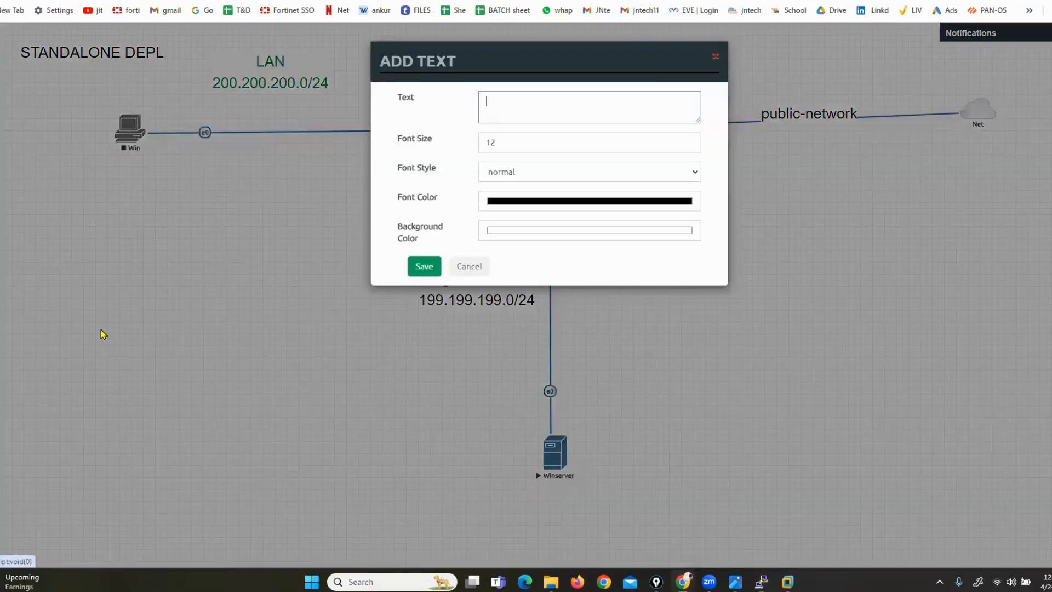
{"action": "type", "text": "Te"}
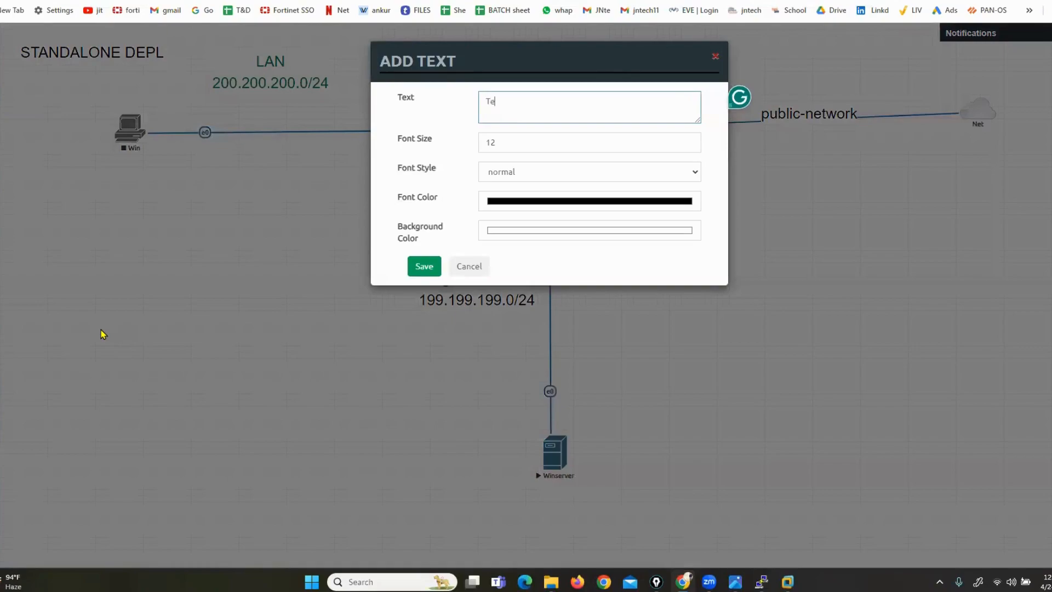
{"action": "type", "text": "st123"}
{"action": "key", "text": "Tab"}
{"action": "type", "text": "20"}
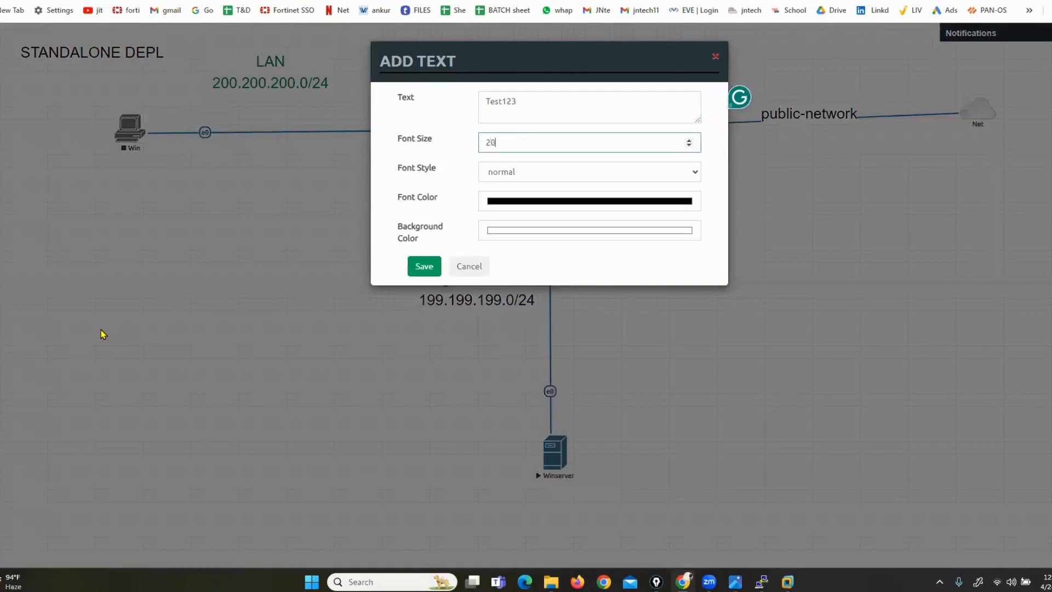
{"action": "left_click", "coordinate": [424, 266]}
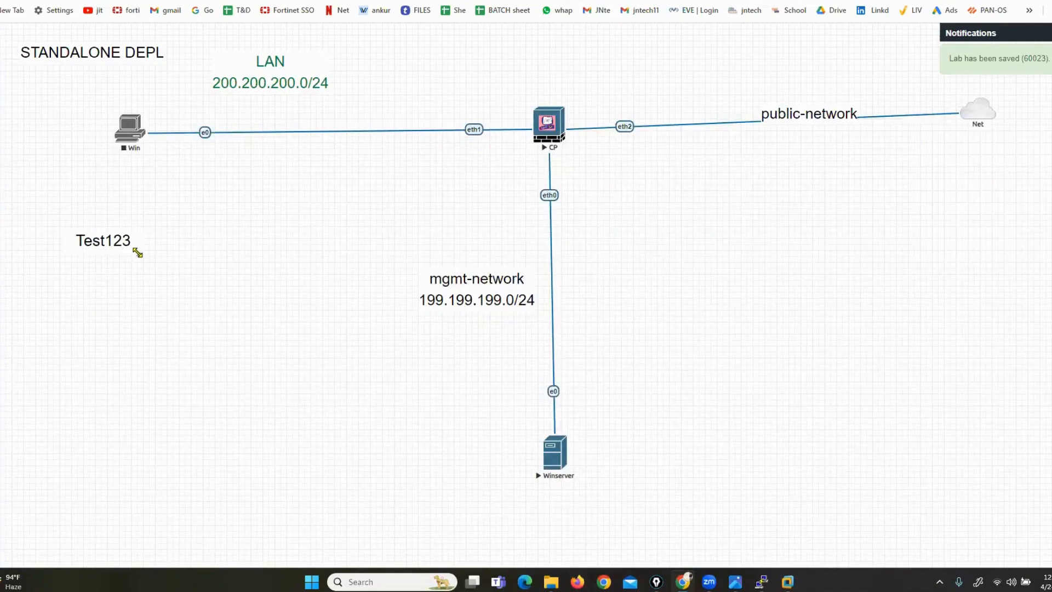
{"action": "left_click_drag", "start_coordinate": [85, 237], "coordinate": [22, 255]}
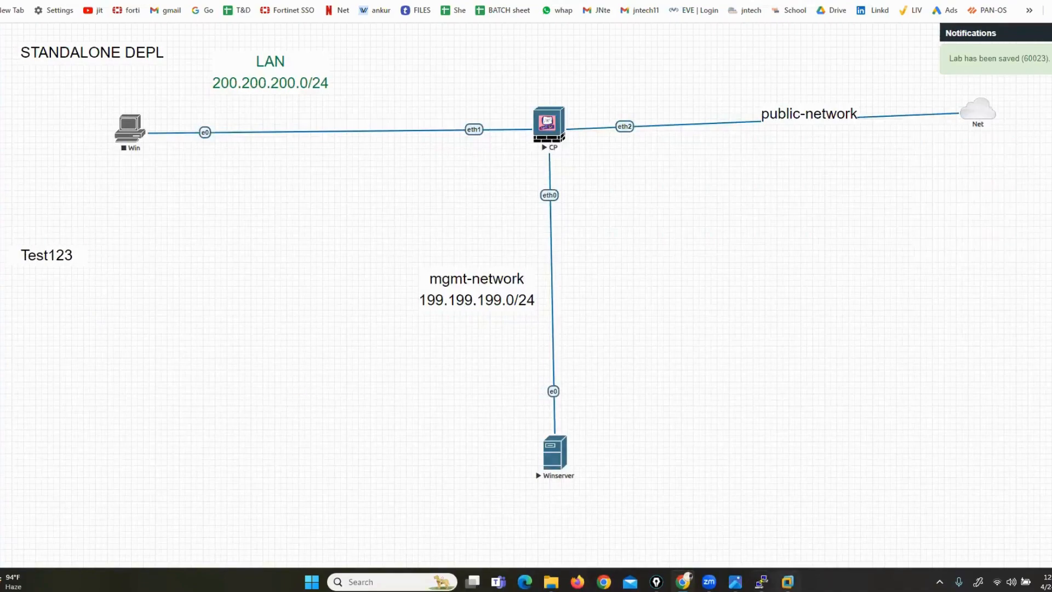
{"action": "left_click", "coordinate": [762, 581]}
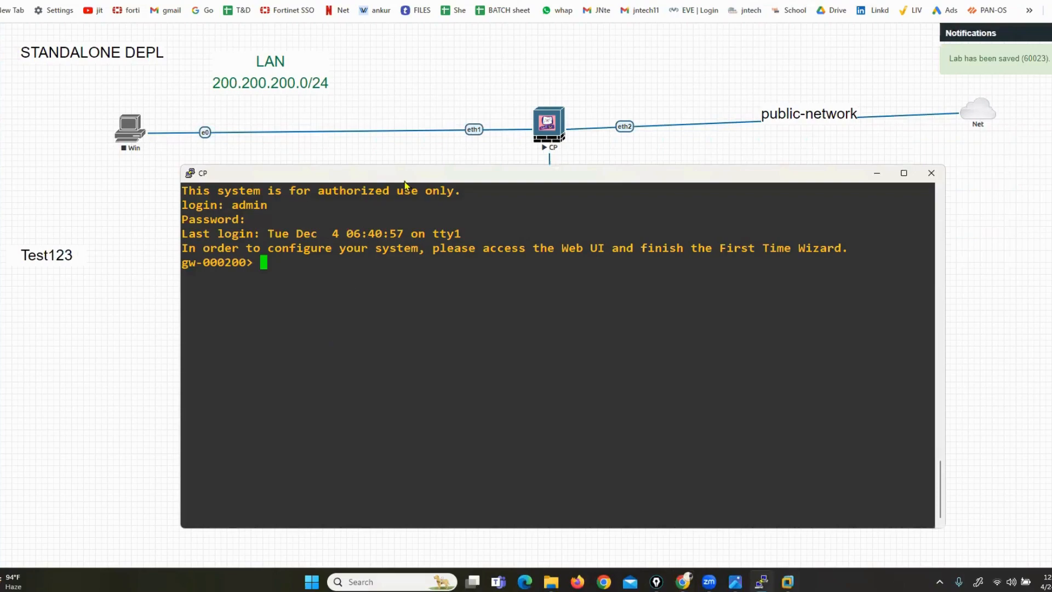
Shift the CP console window and highlight the login lines and First Time Wizard notice
{"action": "left_click_drag", "start_coordinate": [407, 179], "coordinate": [445, 183]}
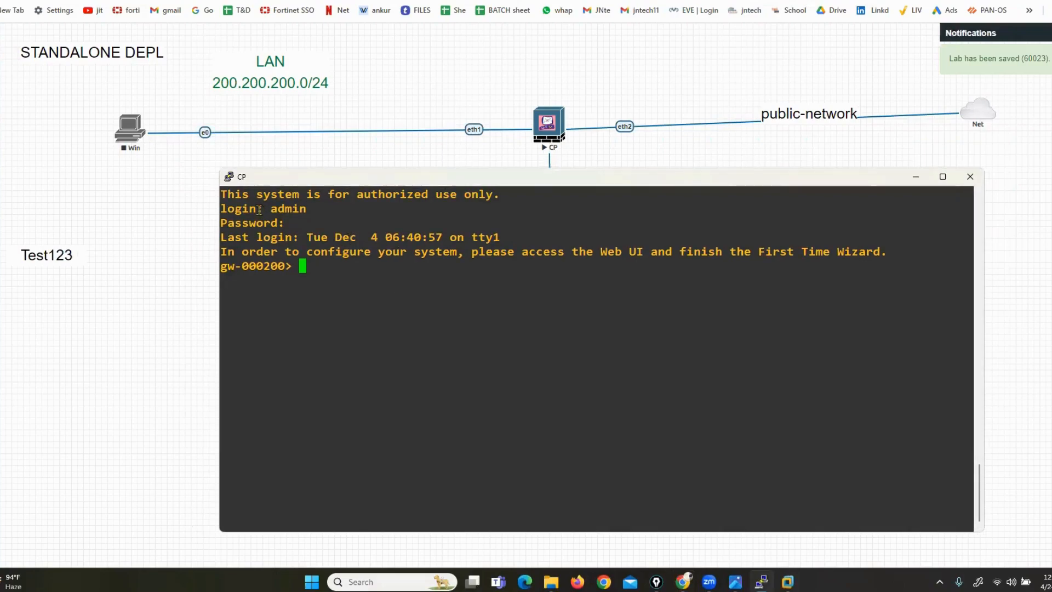
{"action": "left_click_drag", "start_coordinate": [259, 210], "coordinate": [283, 222]}
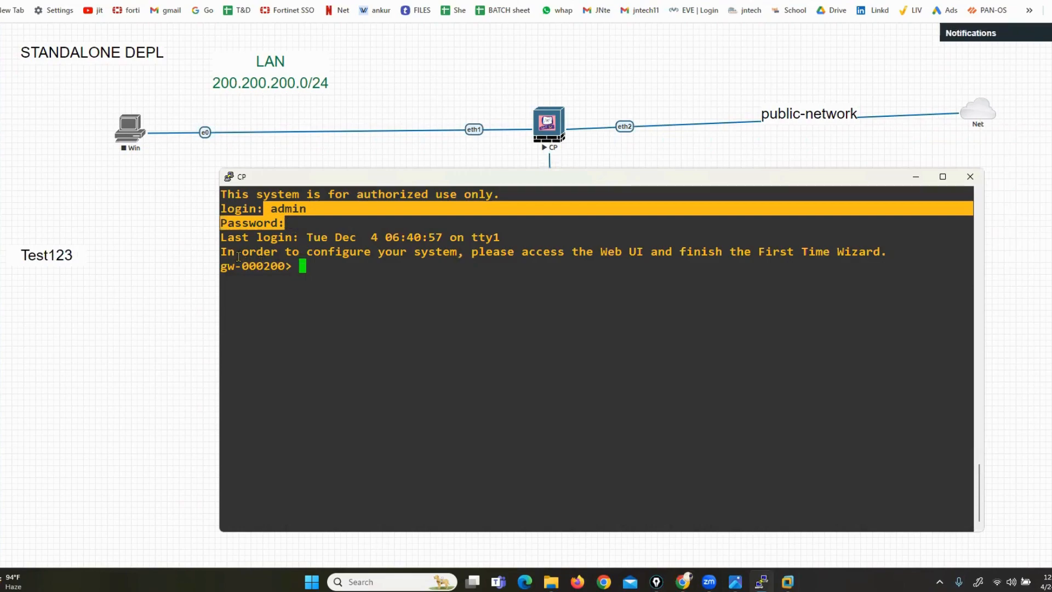
{"action": "left_click_drag", "start_coordinate": [224, 251], "coordinate": [880, 253]}
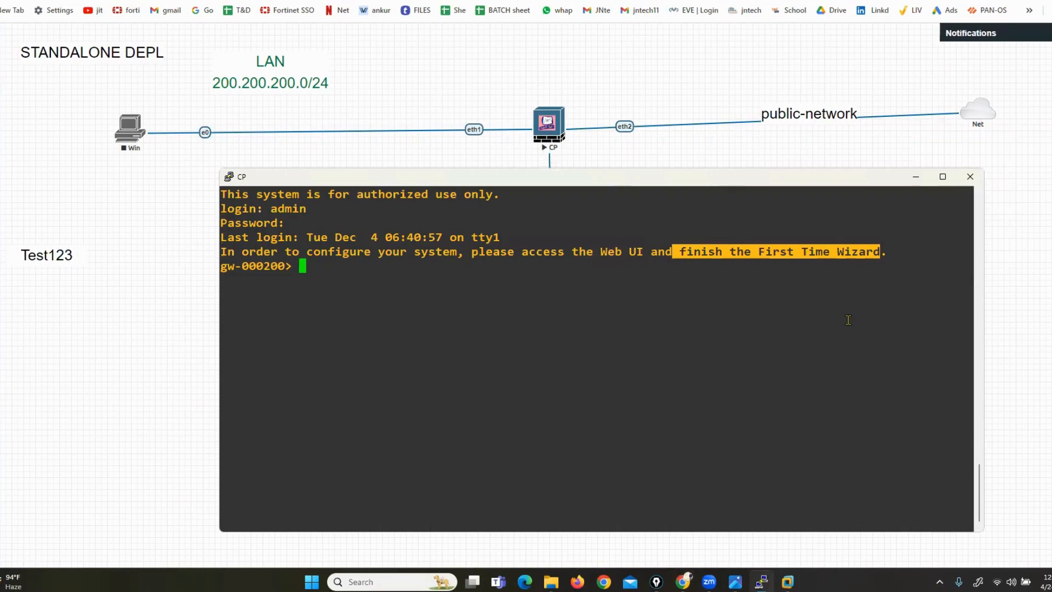
{"action": "left_click", "coordinate": [721, 316]}
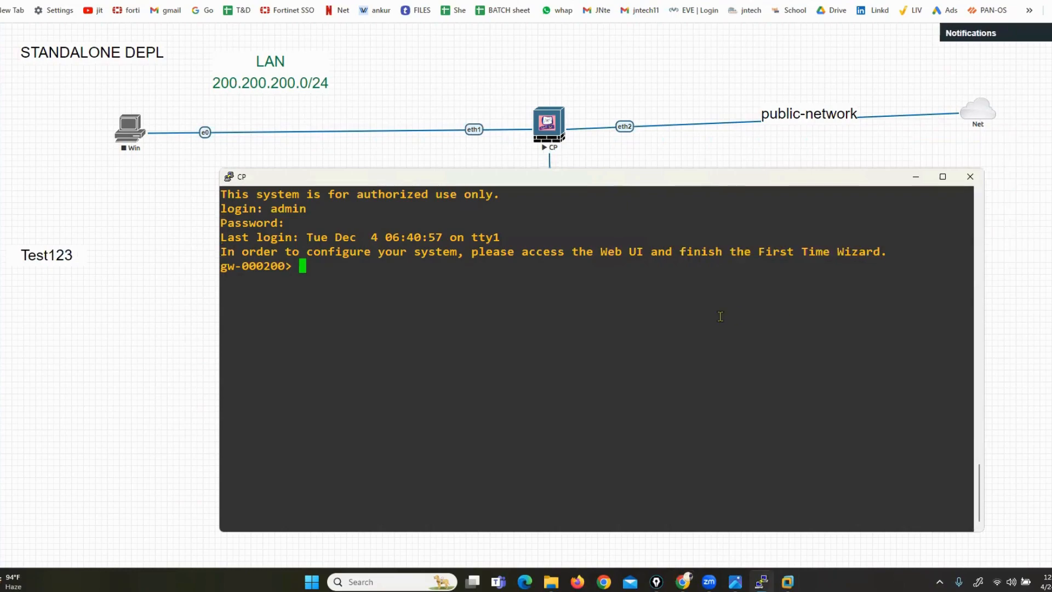
Use 'show int' with tab completion to list interfaces eth0 through eth3
{"action": "type", "text": "show int"}
{"action": "key", "text": "Tab"}
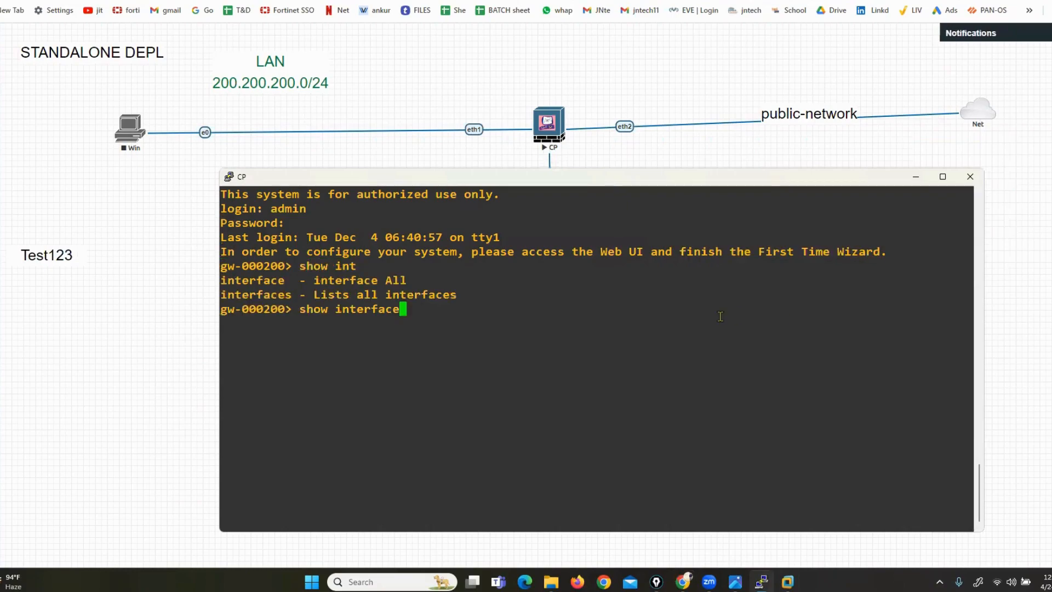
{"action": "type", "text": "e"}
{"action": "key", "text": "Tab"}
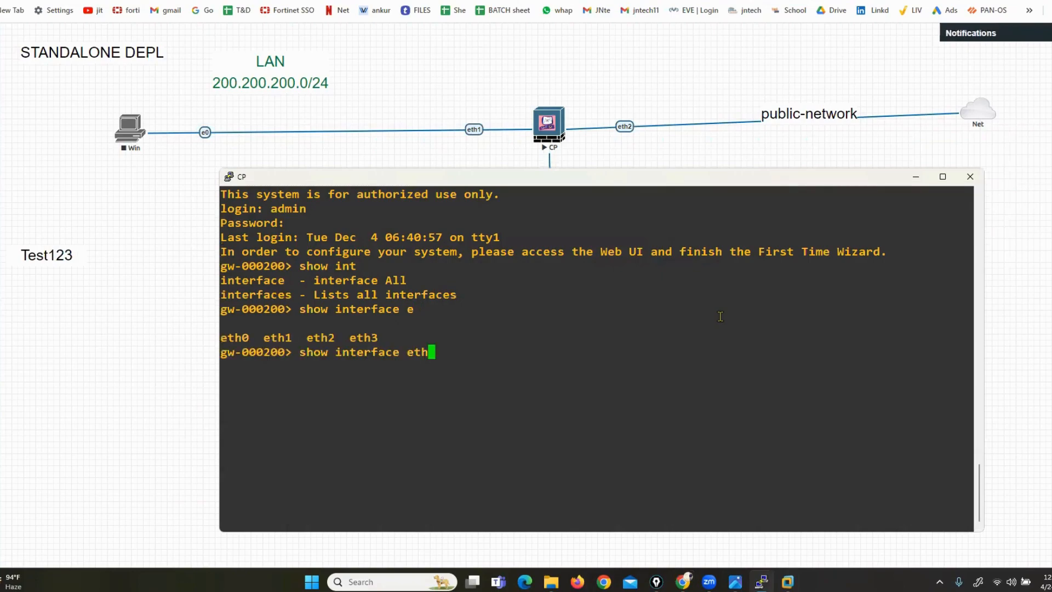
{"action": "left_click", "coordinate": [698, 155]}
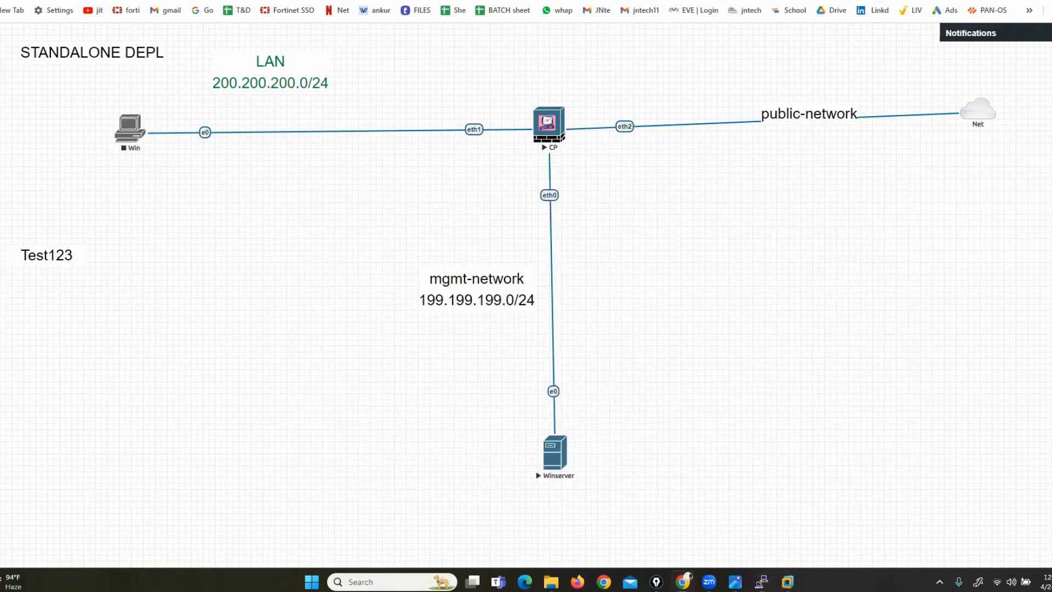
{"action": "mouse_move", "coordinate": [599, 177]}
{"action": "left_mouse_down"}
{"action": "mouse_move", "coordinate": [411, 187]}
{"action": "mouse_move", "coordinate": [378, 439]}
{"action": "mouse_move", "coordinate": [430, 519]}
{"action": "left_mouse_up"}
{"action": "mouse_move", "coordinate": [613, 513]}
{"action": "left_mouse_down"}
{"action": "mouse_move", "coordinate": [690, 318]}
{"action": "mouse_move", "coordinate": [677, 230]}
{"action": "left_mouse_up"}
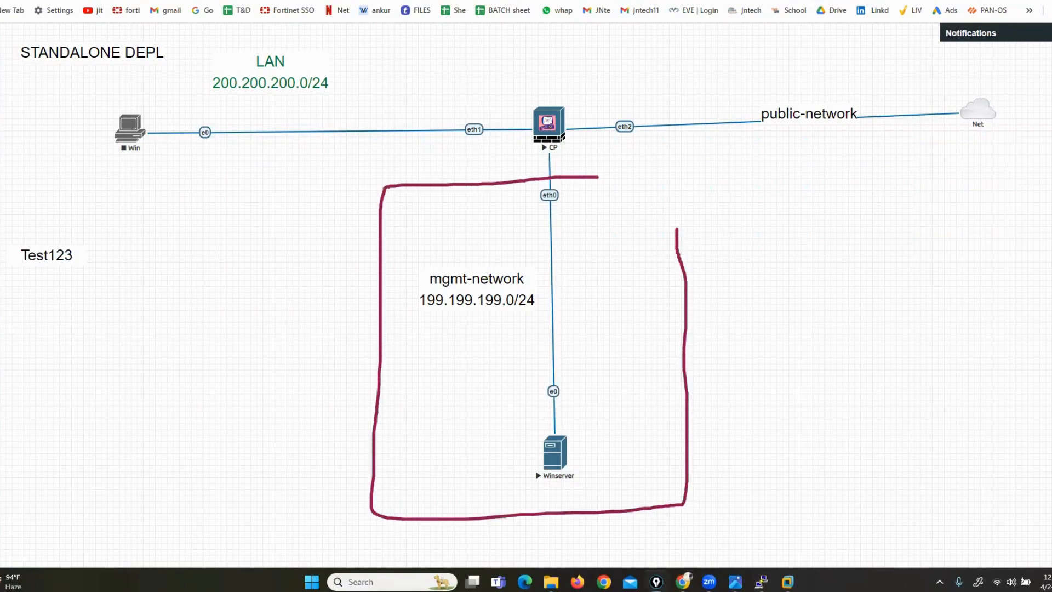
{"action": "left_click", "coordinate": [1051, 235]}
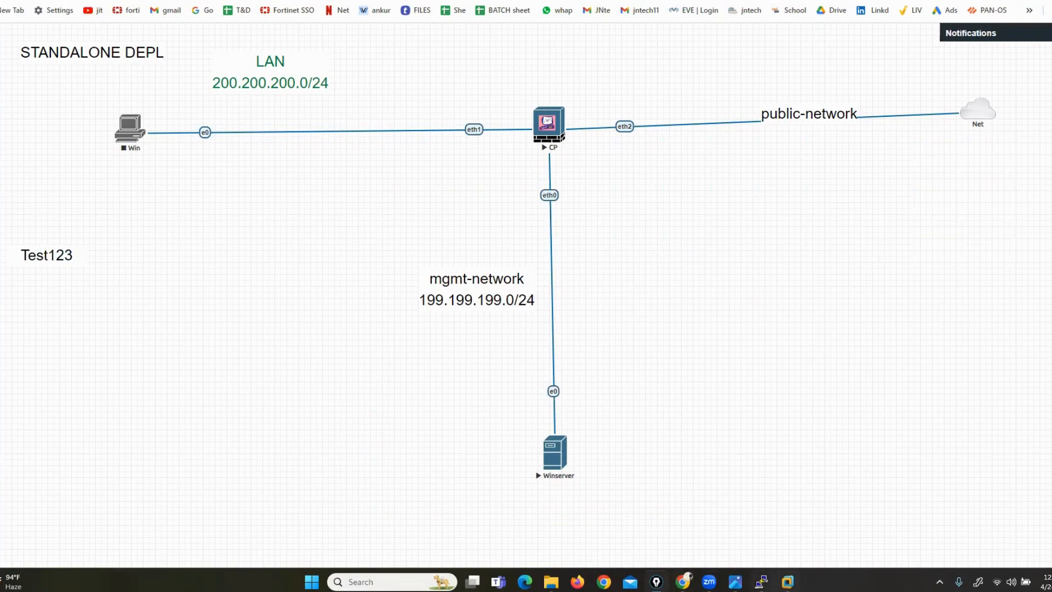
{"action": "mouse_move", "coordinate": [760, 573]}
{"action": "left_click", "coordinate": [768, 533]}
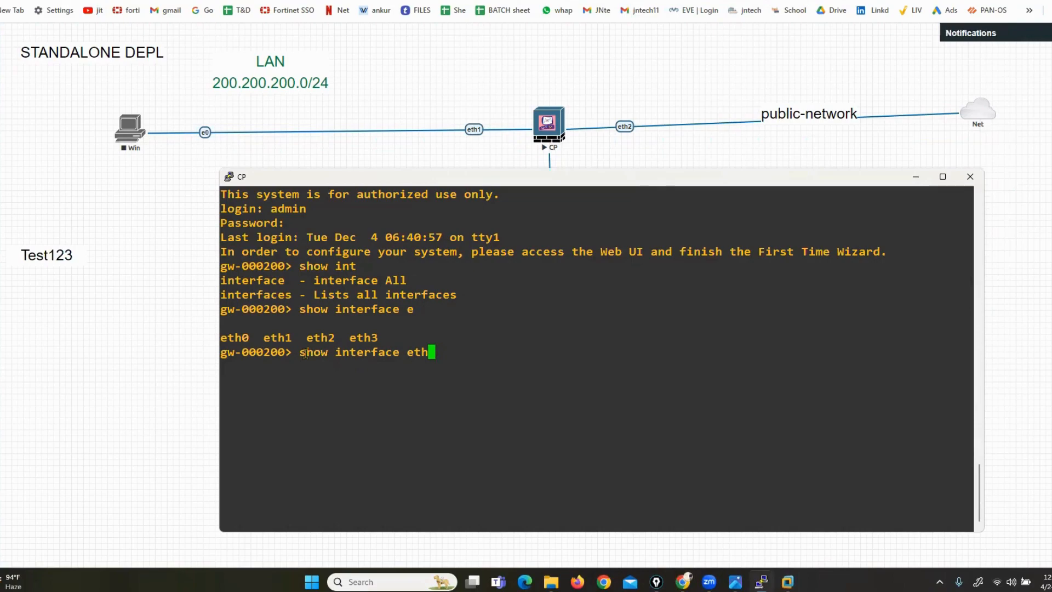
Show eth0's interface details and highlight its state and address 192.168.1.1/24
{"action": "left_click_drag", "start_coordinate": [306, 352], "coordinate": [399, 354]}
{"action": "left_click", "coordinate": [467, 353]}
{"action": "type", "text": "0"}
{"action": "key", "text": "Return"}
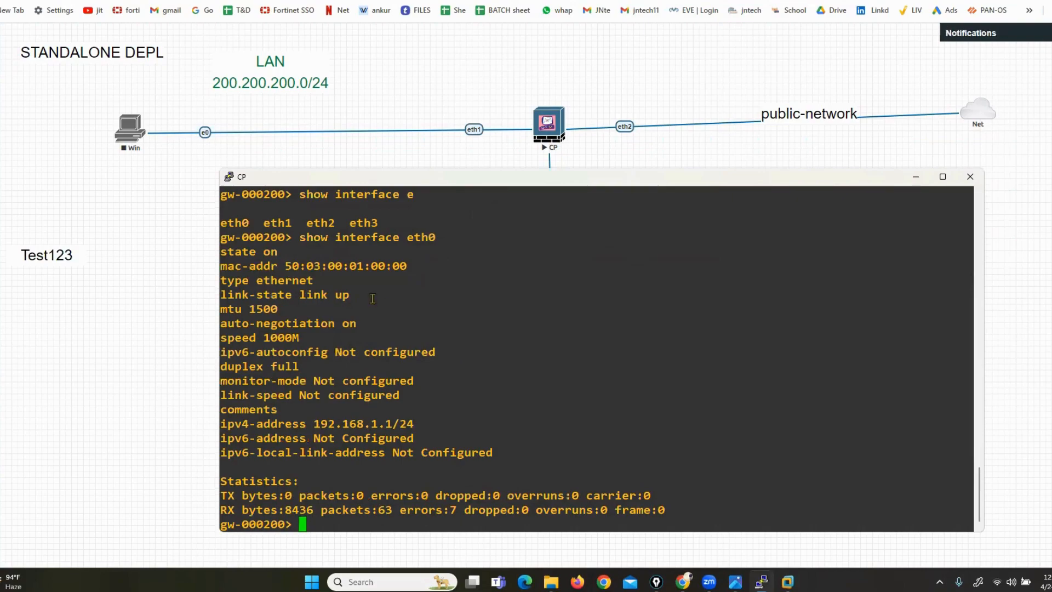
{"action": "left_click_drag", "start_coordinate": [227, 252], "coordinate": [282, 249]}
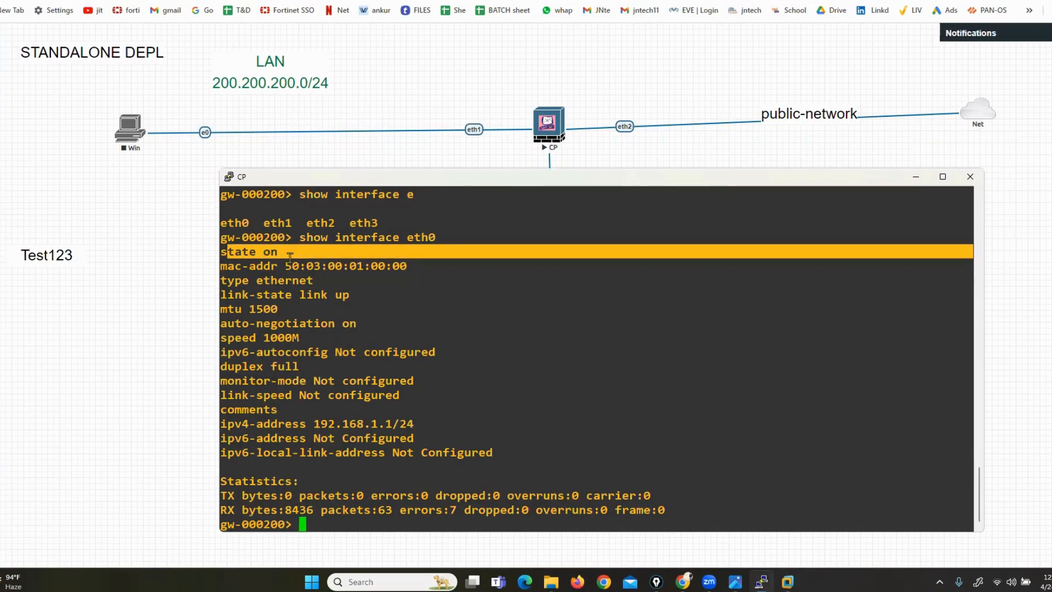
{"action": "left_click_drag", "start_coordinate": [226, 424], "coordinate": [406, 421]}
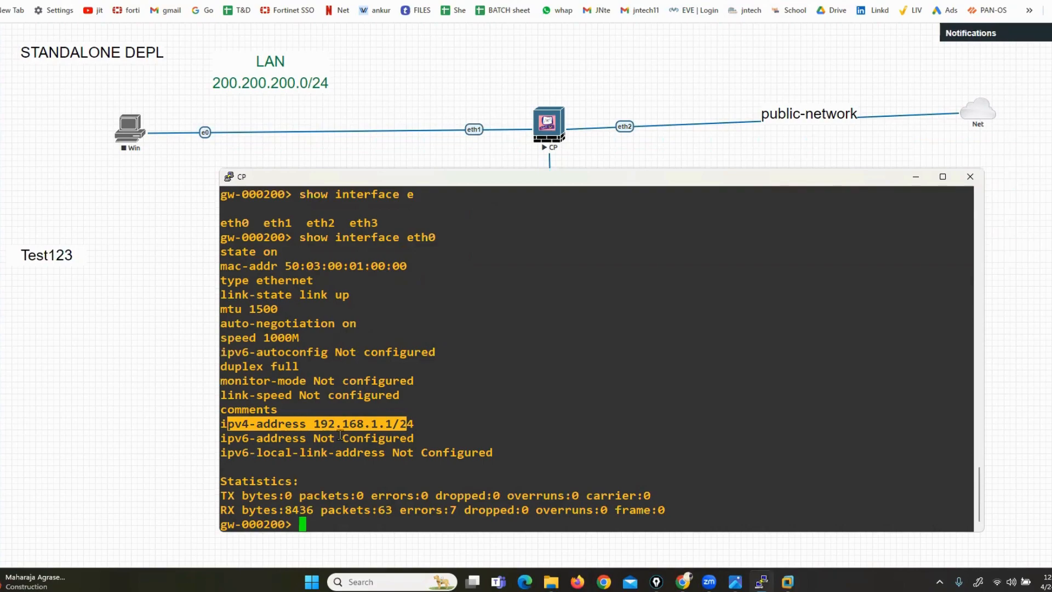
{"action": "left_click_drag", "start_coordinate": [314, 423], "coordinate": [405, 420]}
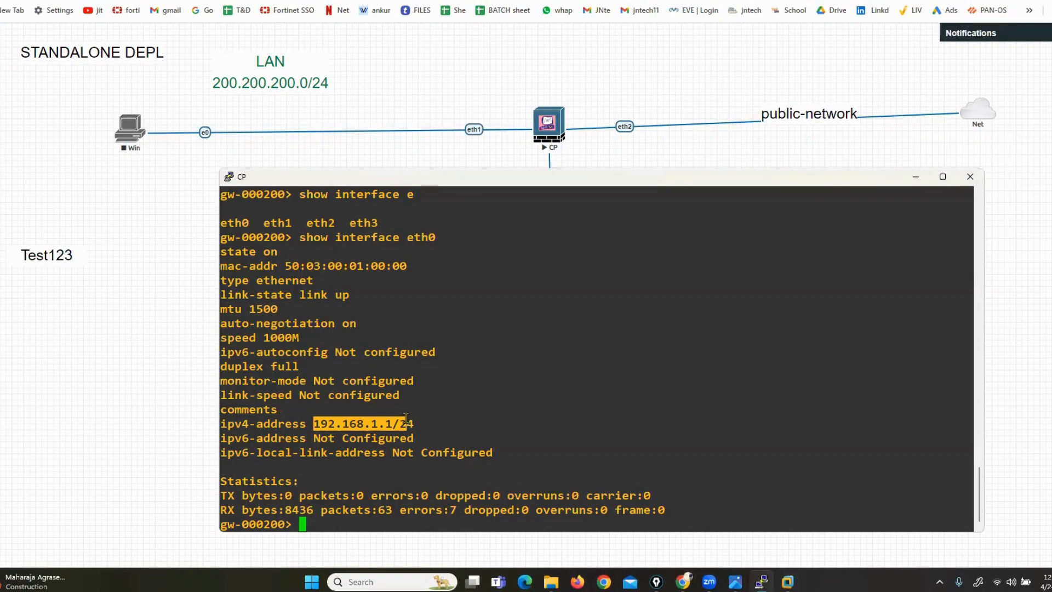
Show eth1's details and highlight its unconfigured address lines
{"action": "key", "text": "Up"}
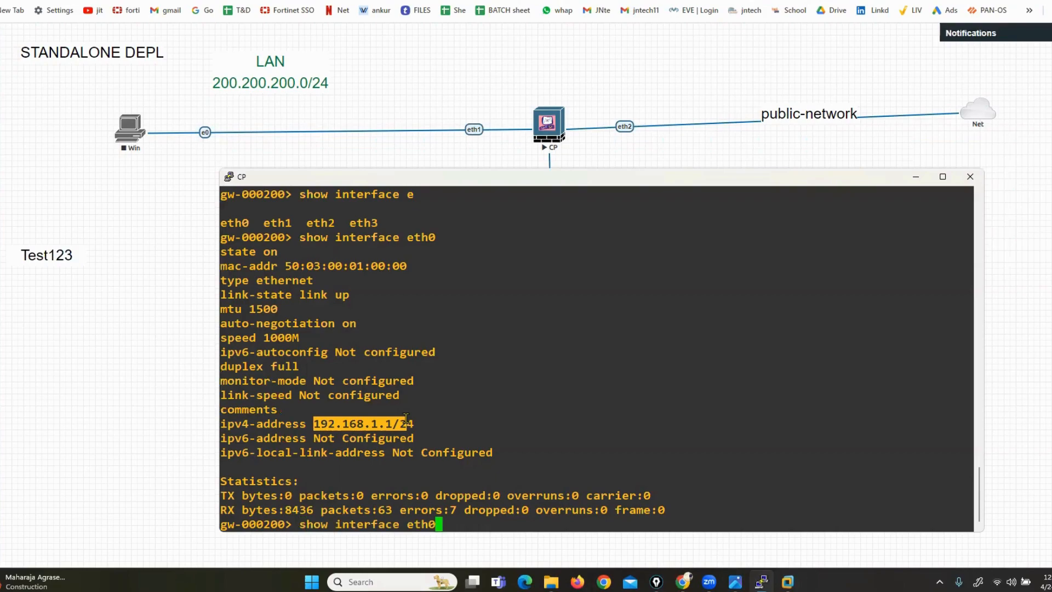
{"action": "key", "text": "BackSpace"}
{"action": "type", "text": "1"}
{"action": "key", "text": "Return"}
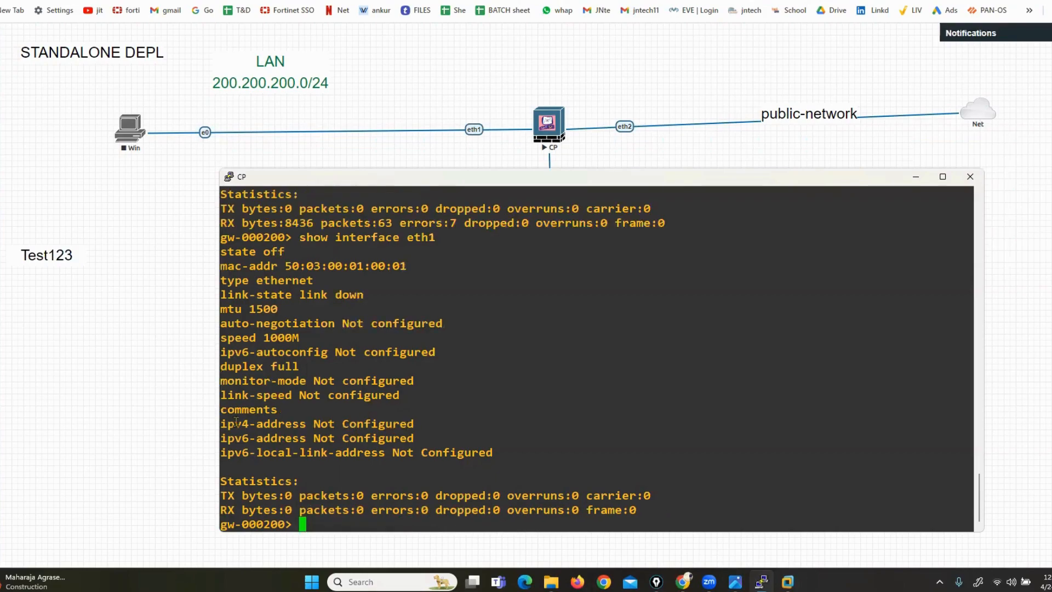
{"action": "left_click_drag", "start_coordinate": [223, 424], "coordinate": [415, 433]}
Run 'show interface eth2' and highlight its unconfigured IPv4 address and off state
{"action": "type", "text": "show int"}
{"action": "key", "text": "Tab"}
{"action": "key", "text": "Tab"}
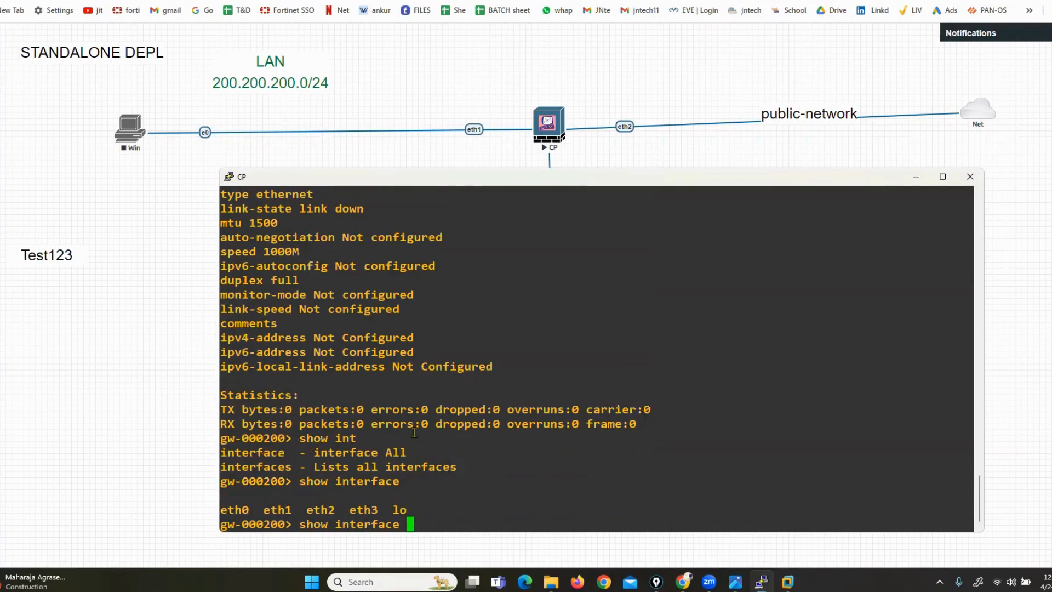
{"action": "type", "text": "e"}
{"action": "key", "text": "Tab"}
{"action": "type", "text": "2"}
{"action": "key", "text": "Return"}
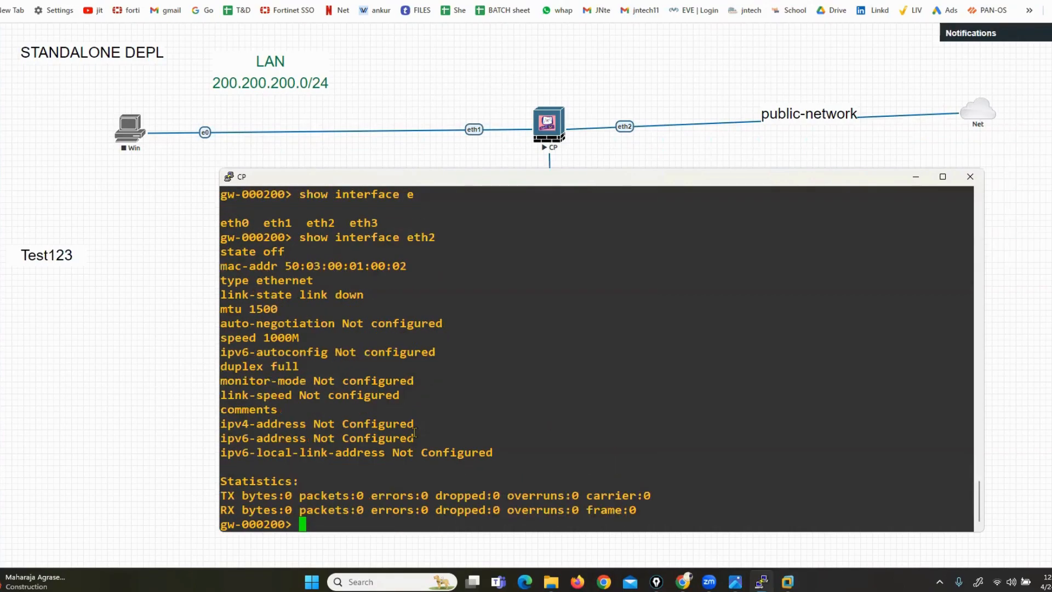
{"action": "left_click_drag", "start_coordinate": [256, 425], "coordinate": [393, 426]}
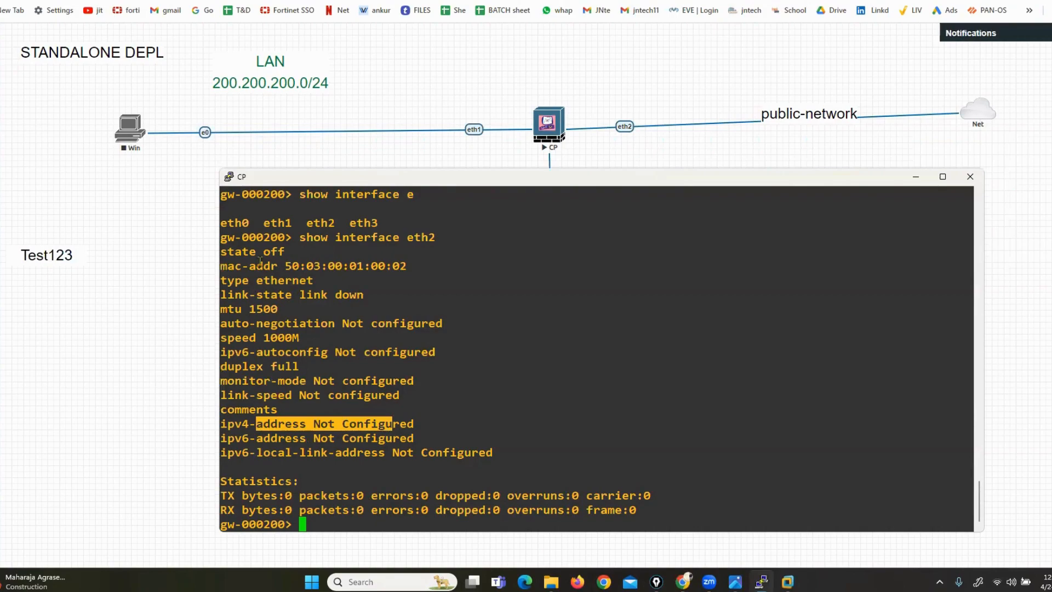
{"action": "left_click_drag", "start_coordinate": [247, 252], "coordinate": [290, 251]}
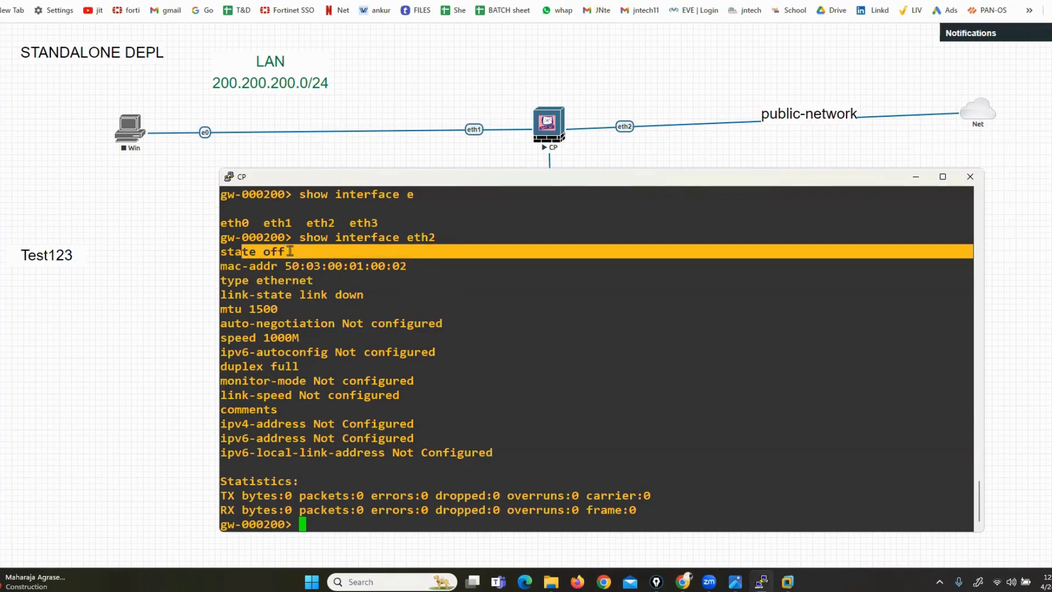
Re-run 'show interface eth0' and highlight its 192.168.1.1/24 address
{"action": "key", "text": "Up"}
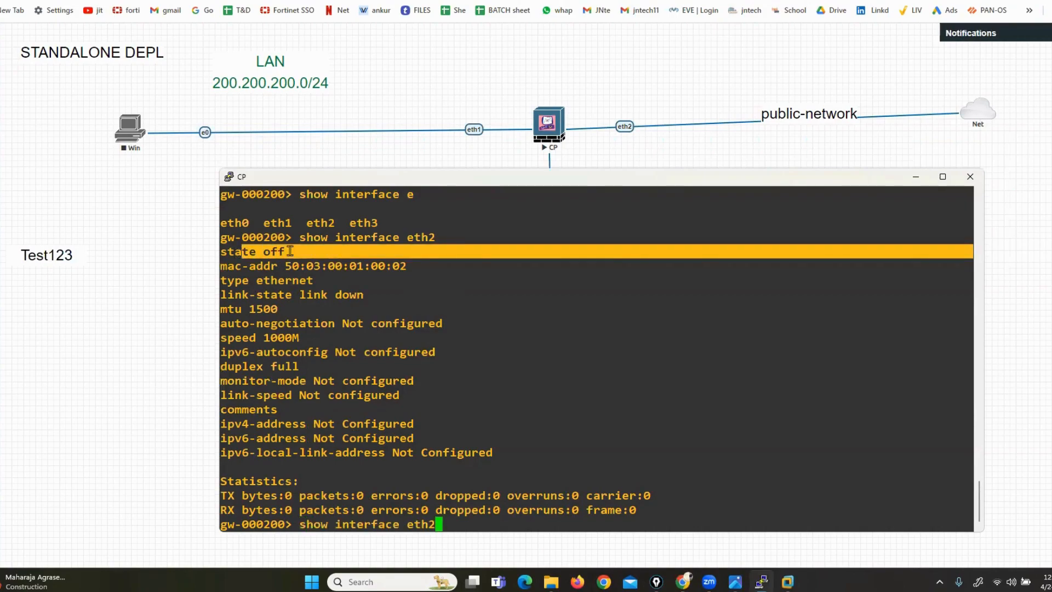
{"action": "key", "text": "BackSpace"}
{"action": "type", "text": "1"}
{"action": "key", "text": "BackSpace"}
{"action": "type", "text": "0"}
{"action": "key", "text": "Return"}
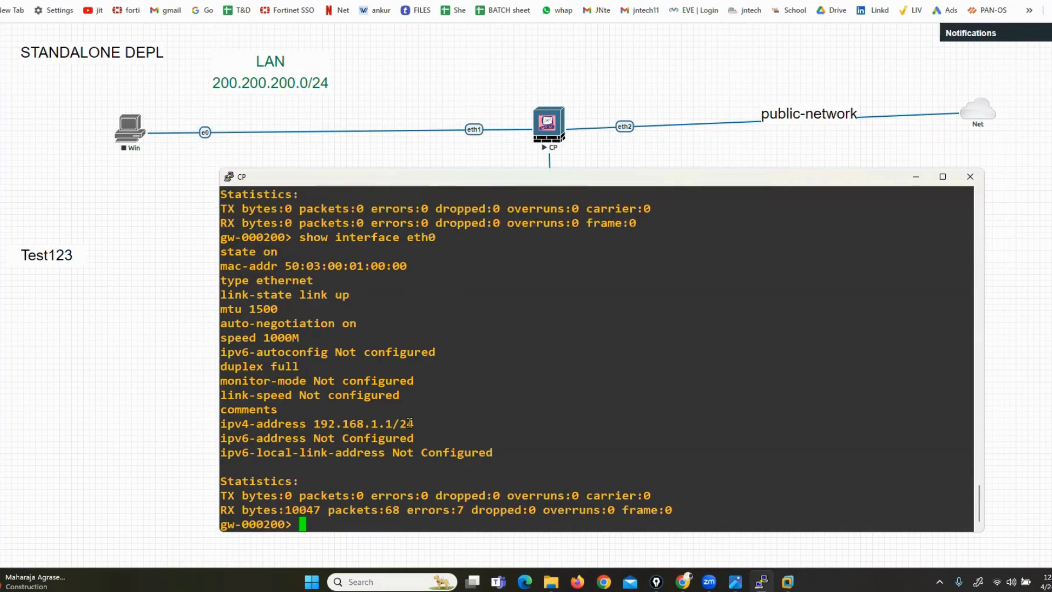
{"action": "left_click_drag", "start_coordinate": [324, 424], "coordinate": [340, 424]}
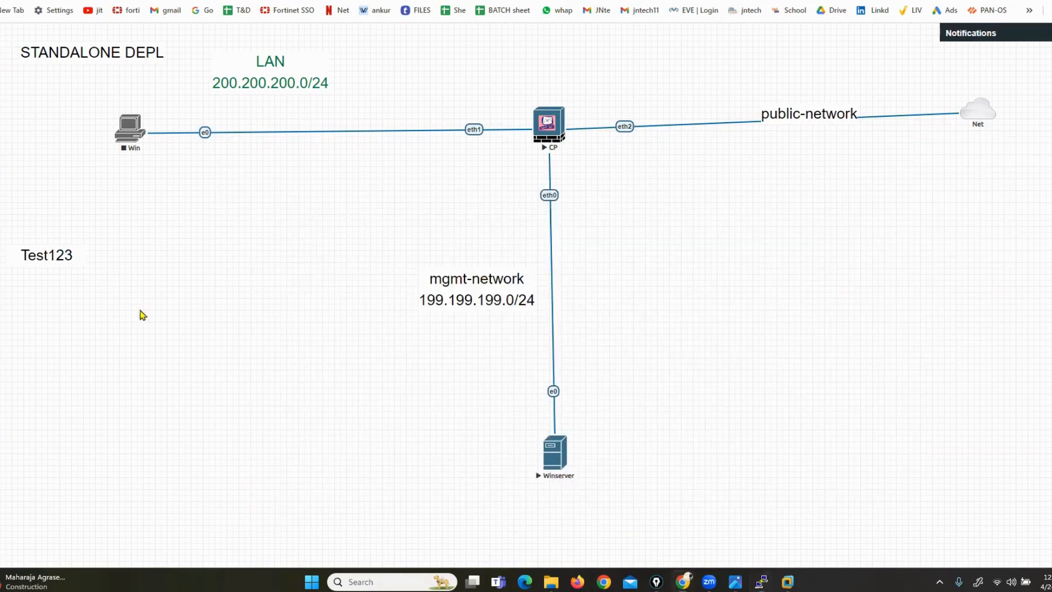
In the EVE-NG topology, nudge the Winserver node and open its console
{"action": "left_click", "coordinate": [141, 313]}
{"action": "mouse_move", "coordinate": [560, 458]}
{"action": "left_mouse_down"}
{"action": "mouse_move", "coordinate": [587, 77]}
{"action": "mouse_move", "coordinate": [553, 453]}
{"action": "left_mouse_up"}
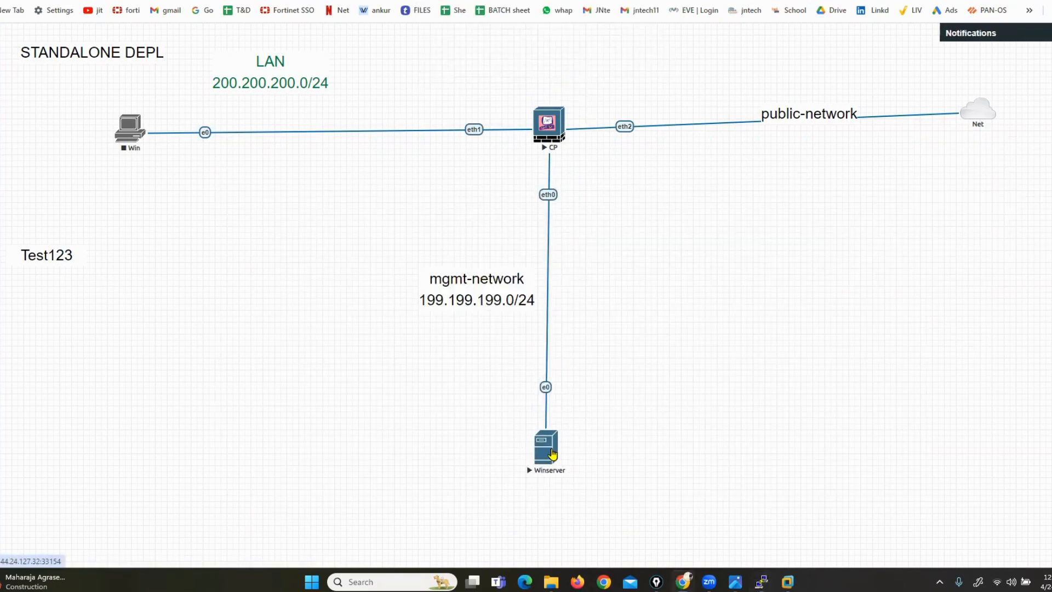
{"action": "left_click", "coordinate": [552, 454]}
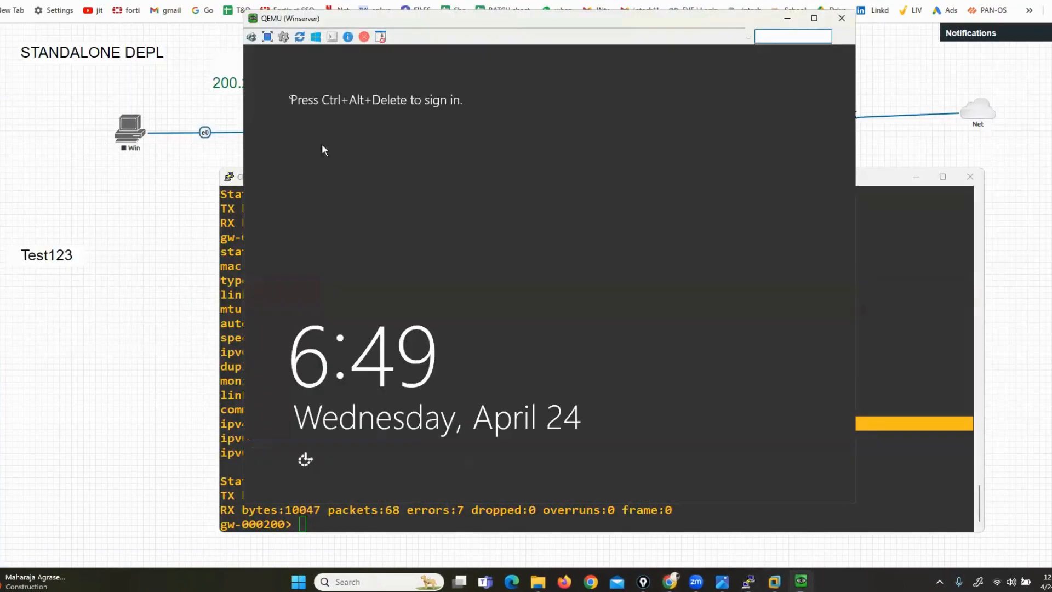
Sign in to Windows Server as Administrator with the account password
{"action": "left_click", "coordinate": [251, 37]}
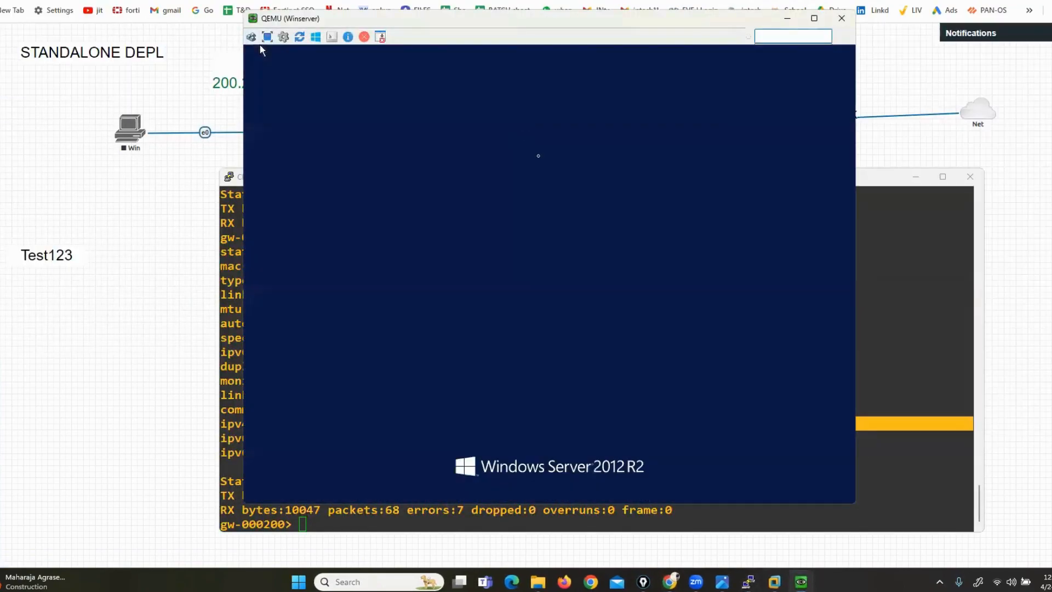
{"action": "key", "text": "Caps_Lock"}
{"action": "type", "text": "T"}
{"action": "key", "text": "Caps_Lock"}
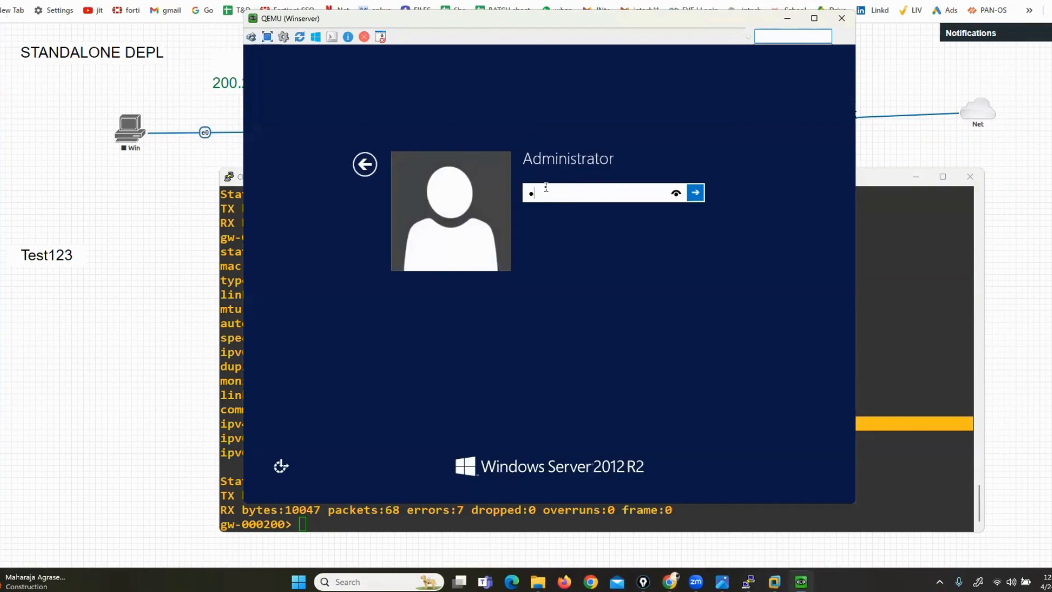
{"action": "type", "text": "est12"}
{"action": "key", "text": "Return"}
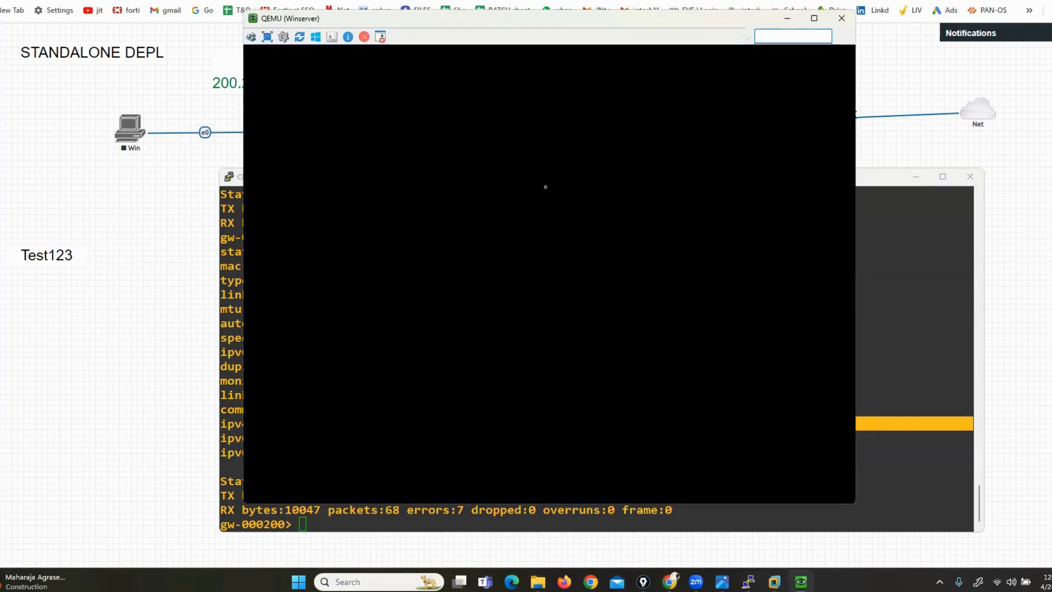
Set the screen resolution to 1280 × 960, keep the changes, and close Server Manager
{"action": "right_click", "coordinate": [541, 244]}
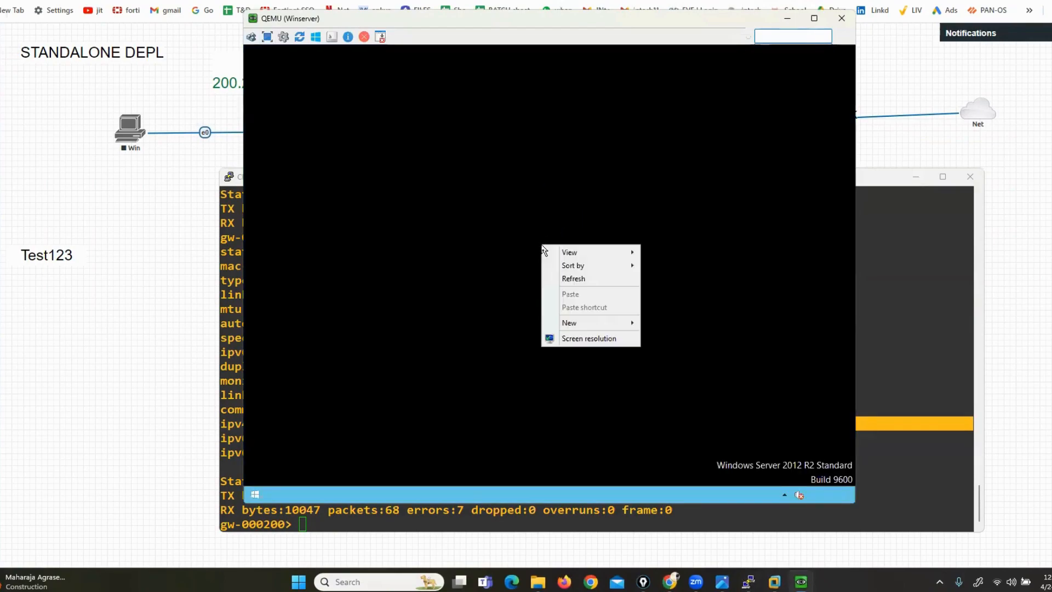
{"action": "left_click", "coordinate": [567, 339]}
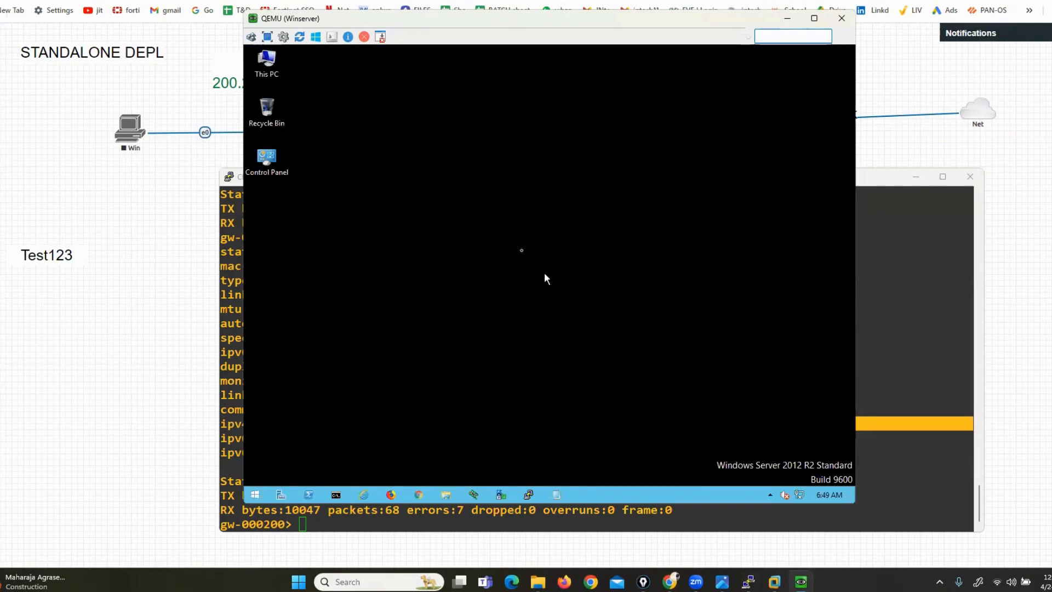
{"action": "left_click", "coordinate": [468, 270]}
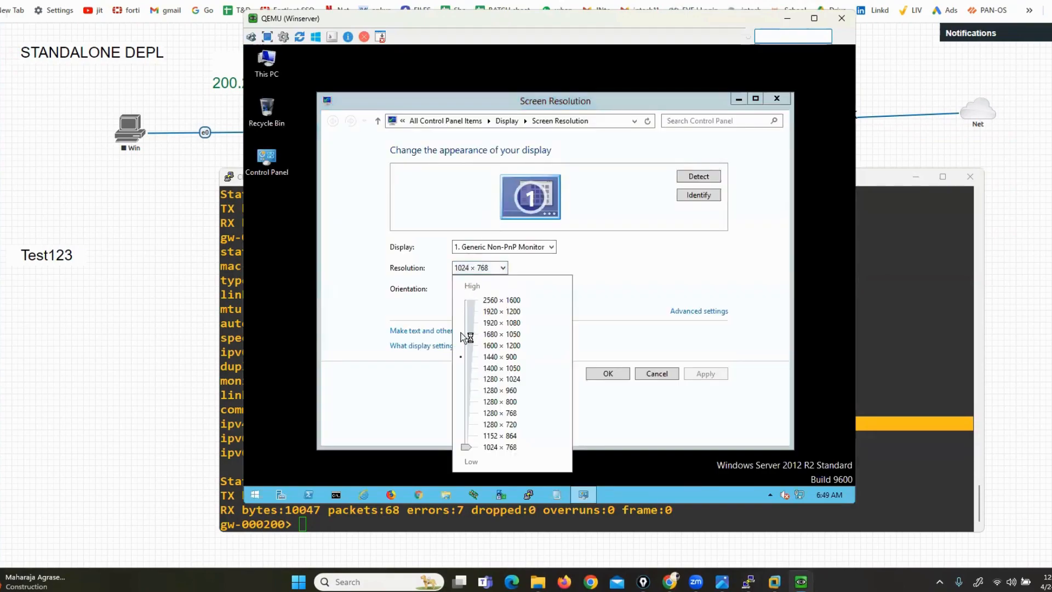
{"action": "left_click", "coordinate": [471, 391]}
{"action": "left_click", "coordinate": [619, 337]}
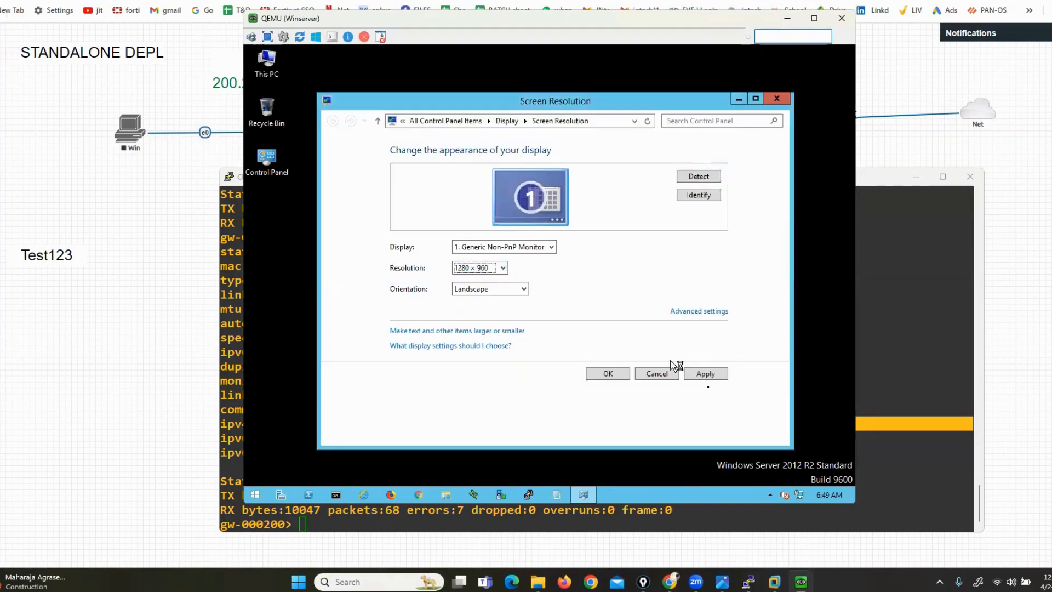
{"action": "left_click", "coordinate": [706, 374]}
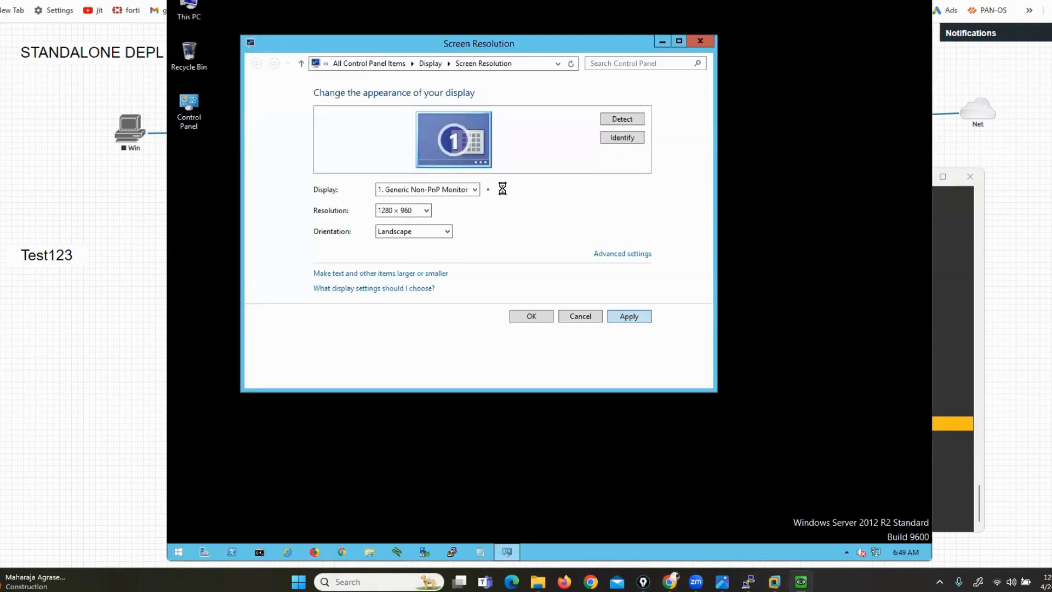
{"action": "left_click", "coordinate": [491, 209]}
{"action": "left_click", "coordinate": [548, 328]}
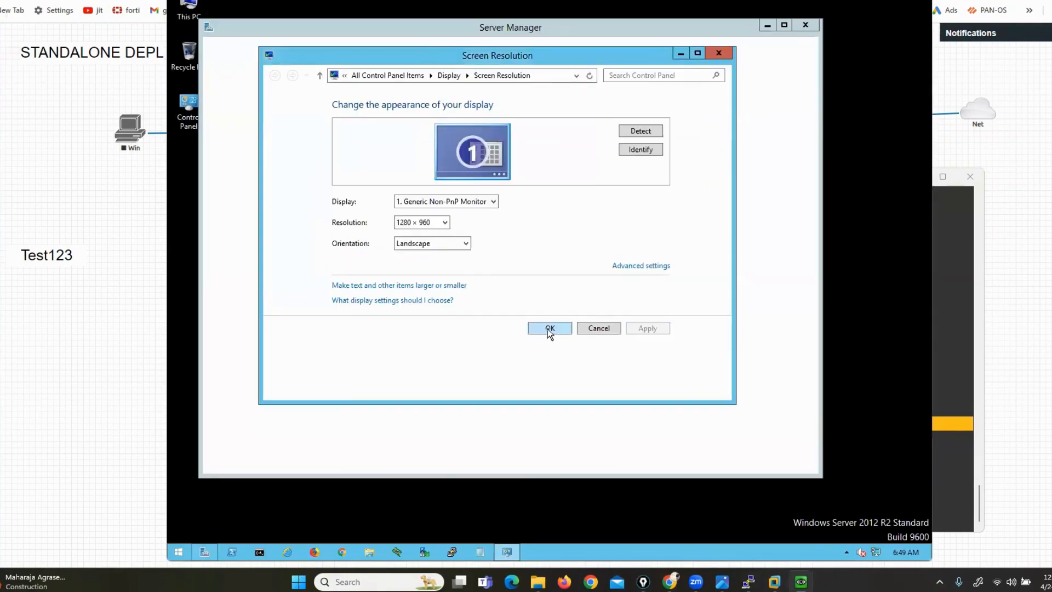
{"action": "left_click", "coordinate": [806, 25]}
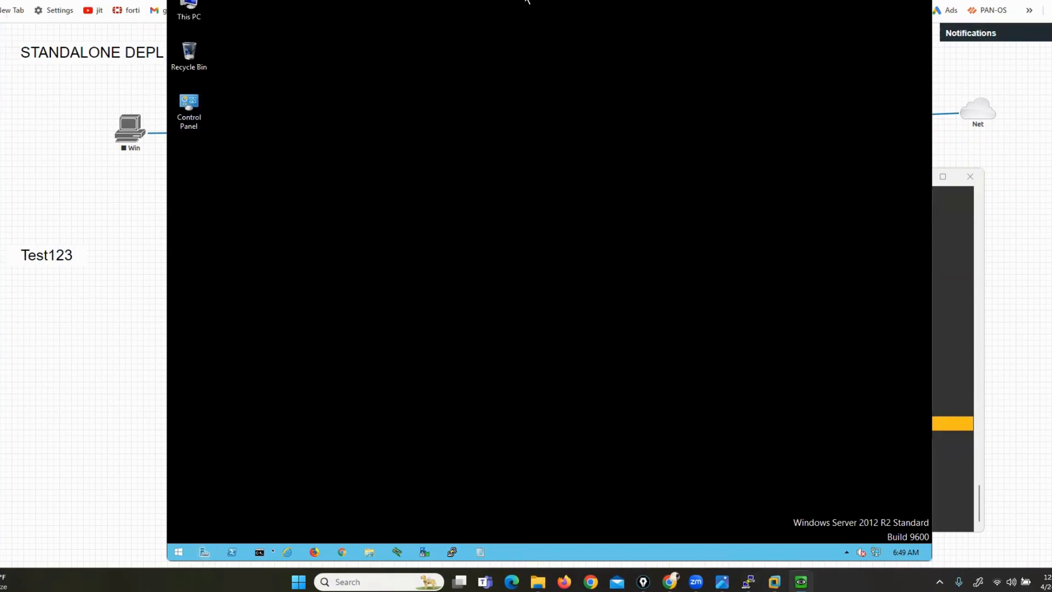
From an administrator command prompt, run ipconfig and then ncpa.cpl
{"action": "left_click", "coordinate": [260, 553]}
{"action": "type", "text": "ic"}
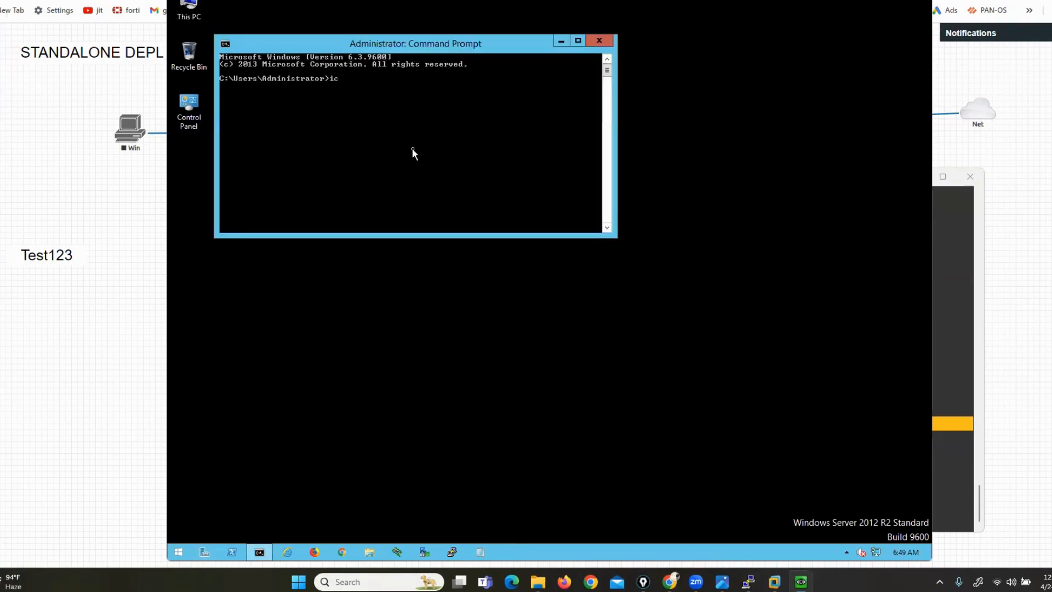
{"action": "type", "text": "ipconfig"}
{"action": "key", "text": "Return"}
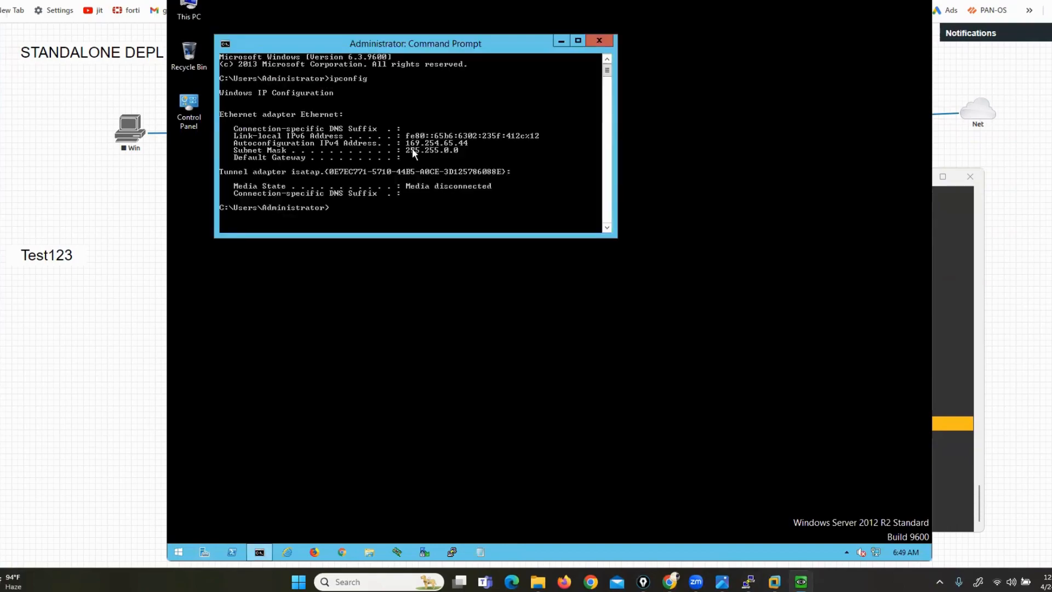
{"action": "type", "text": "ncpa.cpl"}
{"action": "key", "text": "Return"}
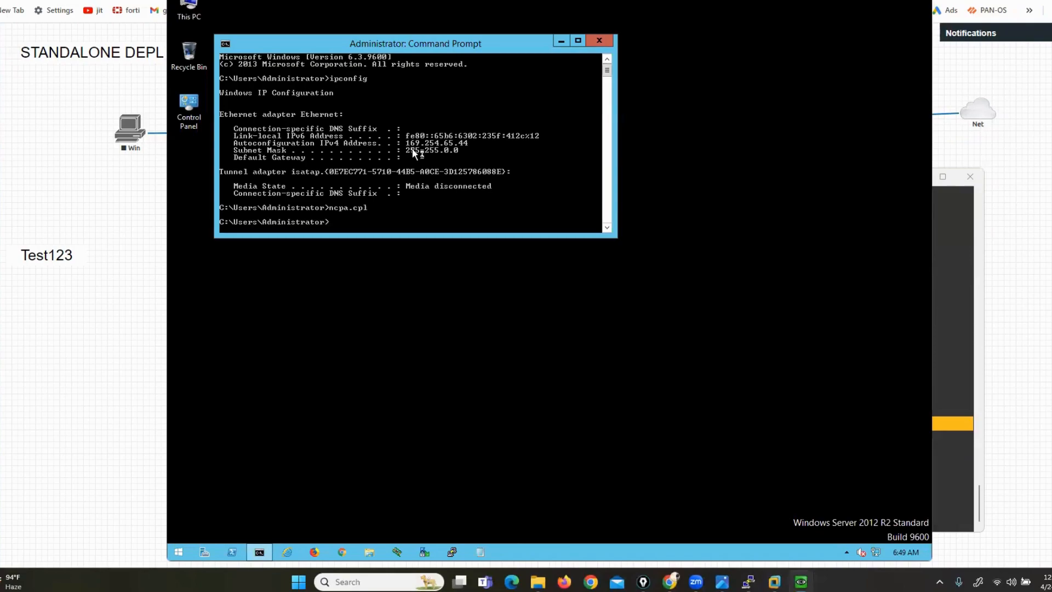
Give the Ethernet adapter's IPv4 the static address 192.168.1.100 with mask 255.255.255.0
{"action": "right_click", "coordinate": [376, 170]}
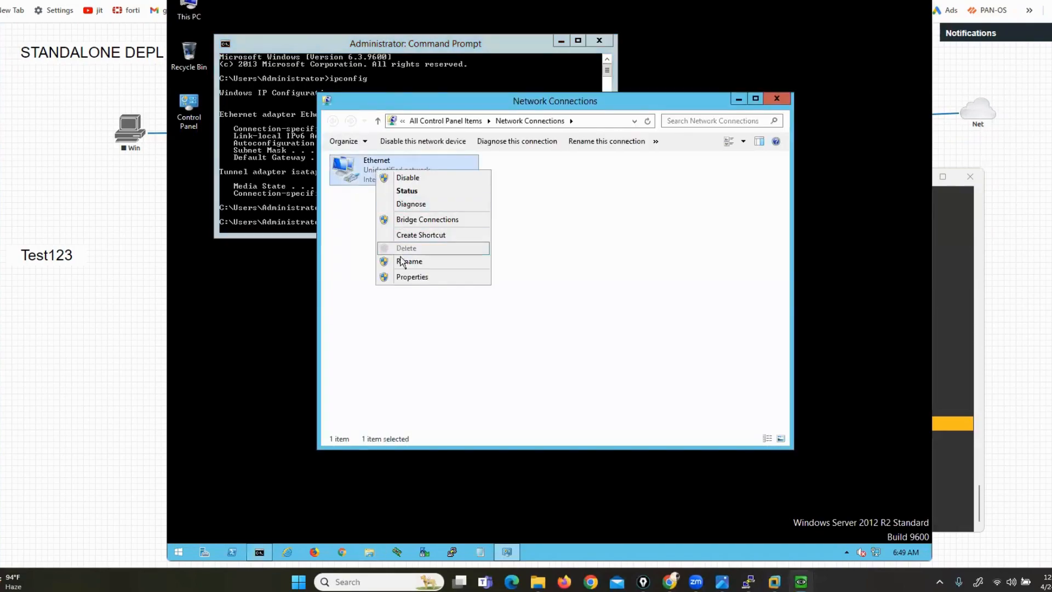
{"action": "left_click", "coordinate": [408, 277]}
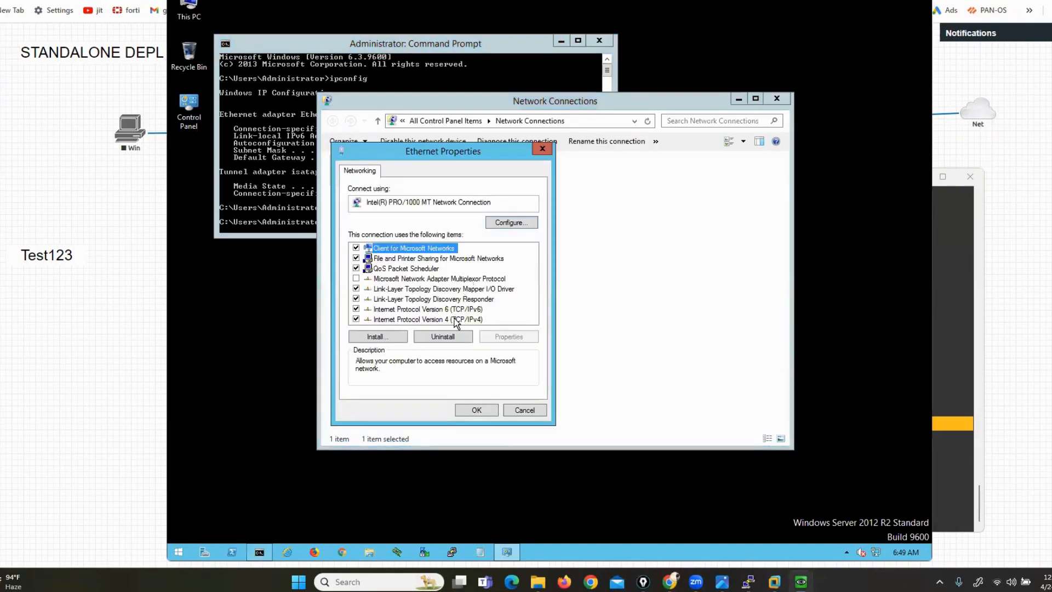
{"action": "left_click", "coordinate": [458, 319]}
{"action": "left_click", "coordinate": [499, 337]}
{"action": "left_click", "coordinate": [394, 285]}
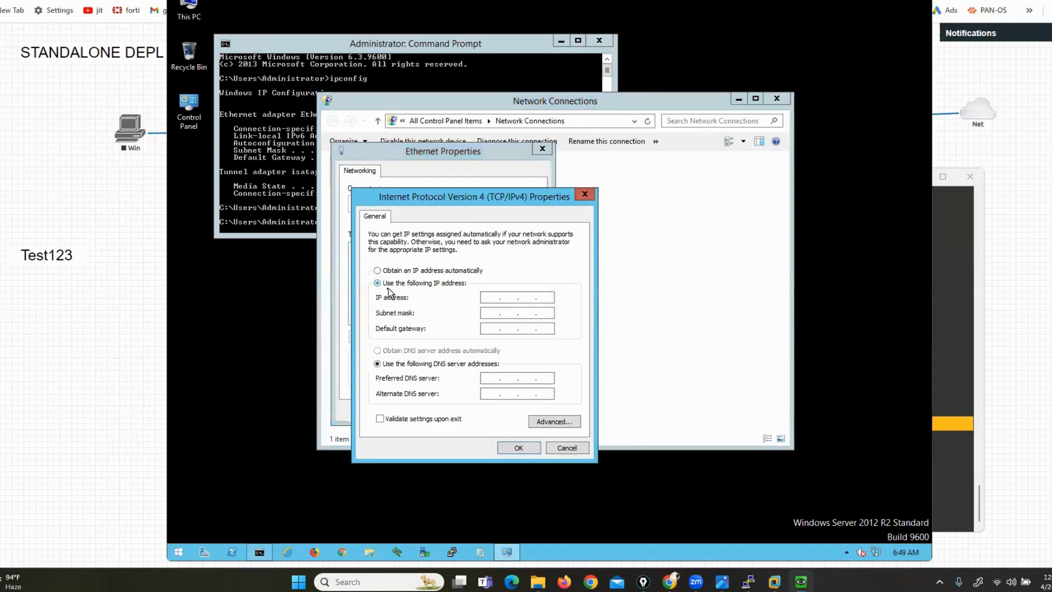
{"action": "left_click", "coordinate": [488, 297]}
{"action": "type", "text": "192 . 168 . 1 . 100"}
{"action": "key", "text": "Tab"}
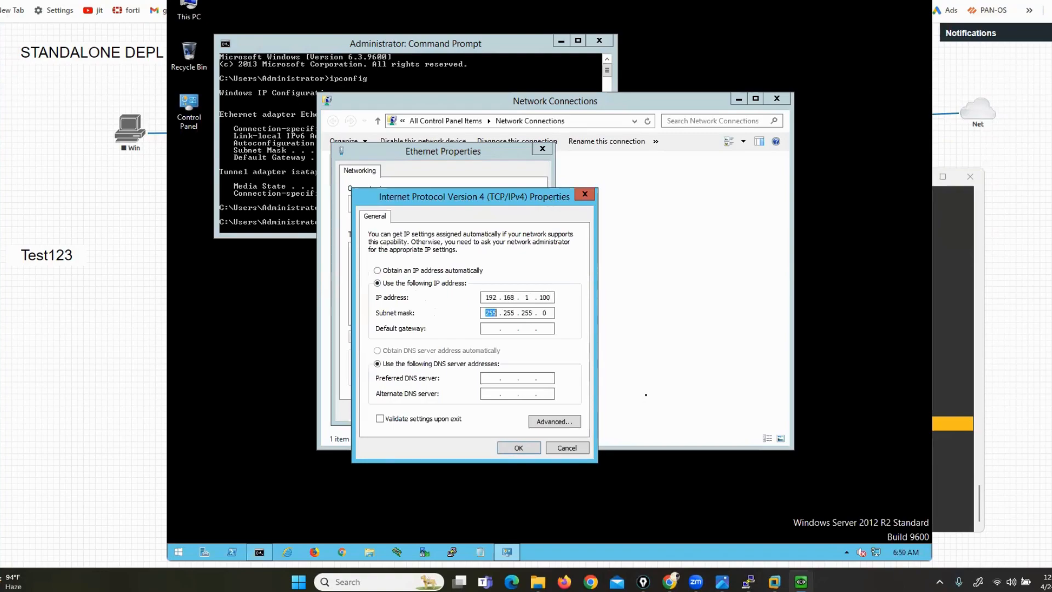
{"action": "left_click", "coordinate": [517, 451]}
{"action": "left_click", "coordinate": [475, 411]}
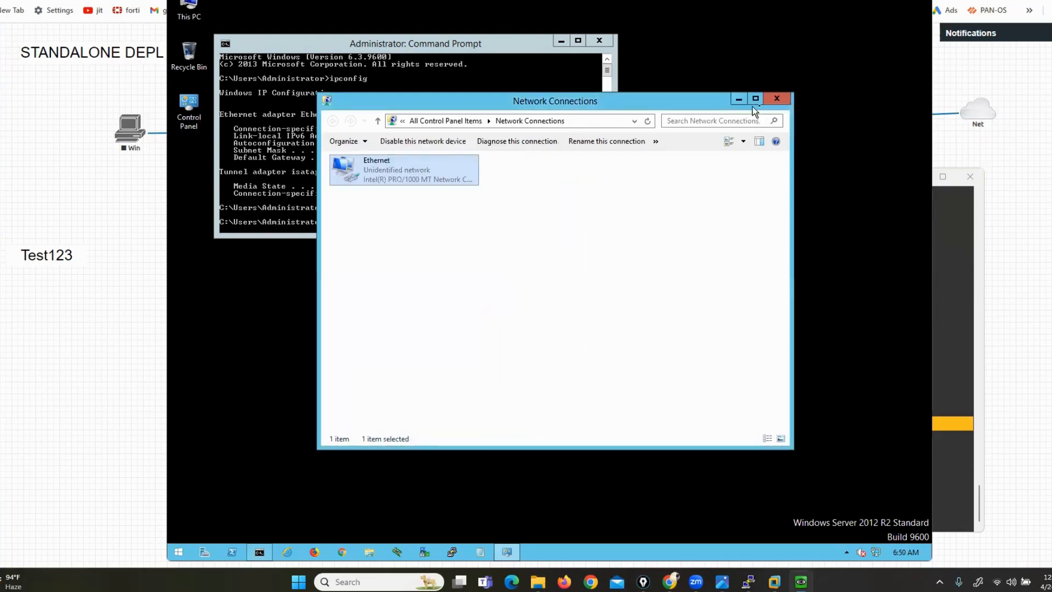
{"action": "left_click", "coordinate": [775, 101]}
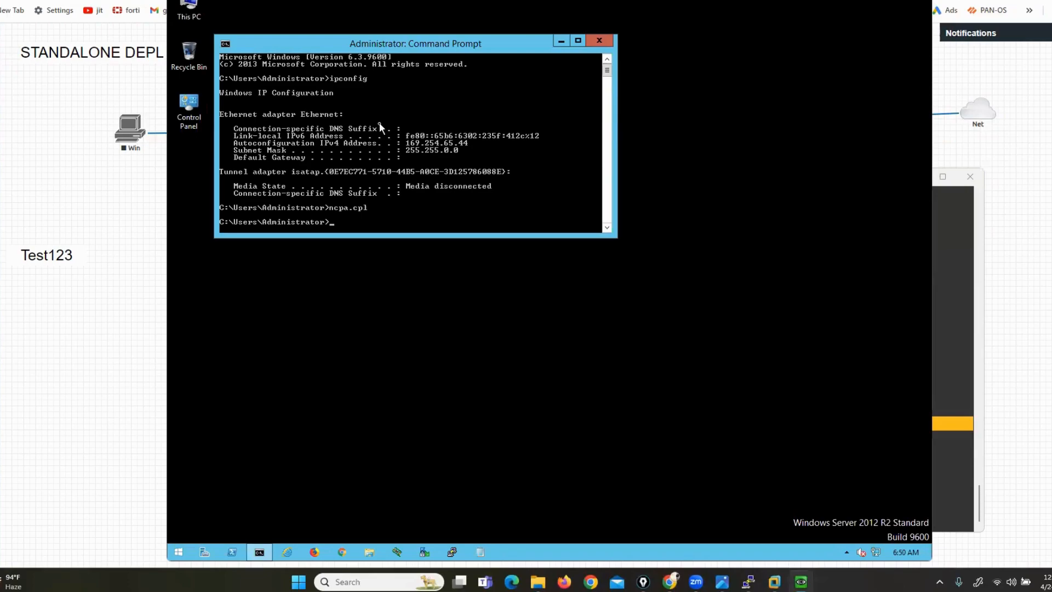
Ping the gateway 192.168.1.1 from Command Prompt (4 replies), then launch Chrome on the server
{"action": "type", "text": "ping"}
{"action": "type", "text": " 199.199.199"}
{"action": "key", "text": "BackSpace"}
{"action": "key", "text": "BackSpace"}
{"action": "key", "text": "BackSpace"}
{"action": "key", "text": "BackSpace"}
{"action": "key", "text": "BackSpace"}
{"action": "key", "text": "BackSpace"}
{"action": "key", "text": "BackSpace"}
{"action": "key", "text": "BackSpace"}
{"action": "key", "text": "BackSpace"}
{"action": "key", "text": "BackSpace"}
{"action": "key", "text": "BackSpace"}
{"action": "key", "text": "BackSpace"}
{"action": "key", "text": "BackSpace"}
{"action": "key", "text": "BackSpace"}
{"action": "key", "text": "BackSpace"}
{"action": "type", "text": "g 192.16"}
{"action": "key", "text": "Return"}
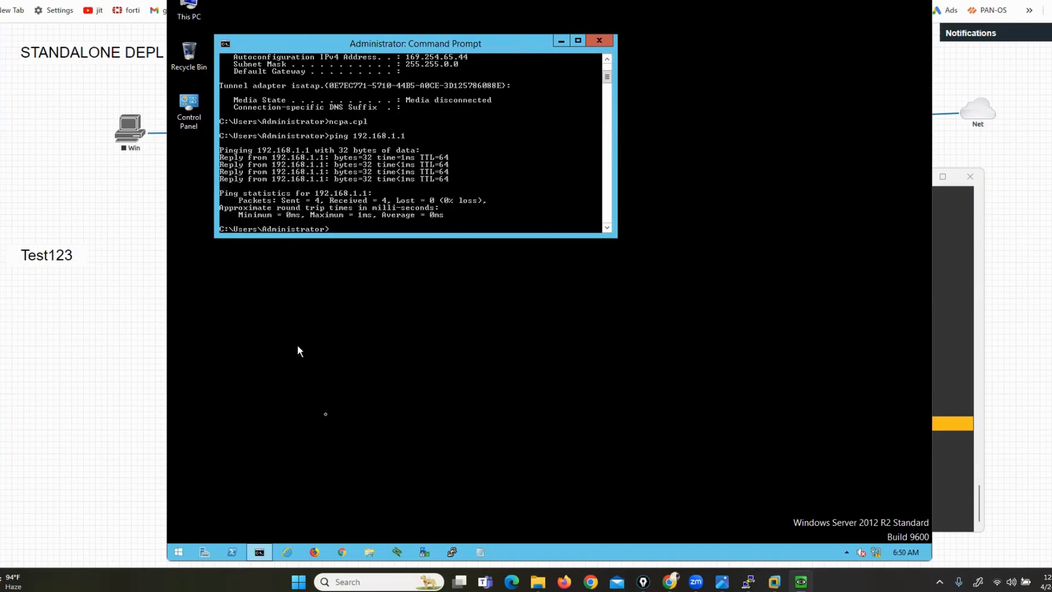
{"action": "left_click", "coordinate": [342, 552]}
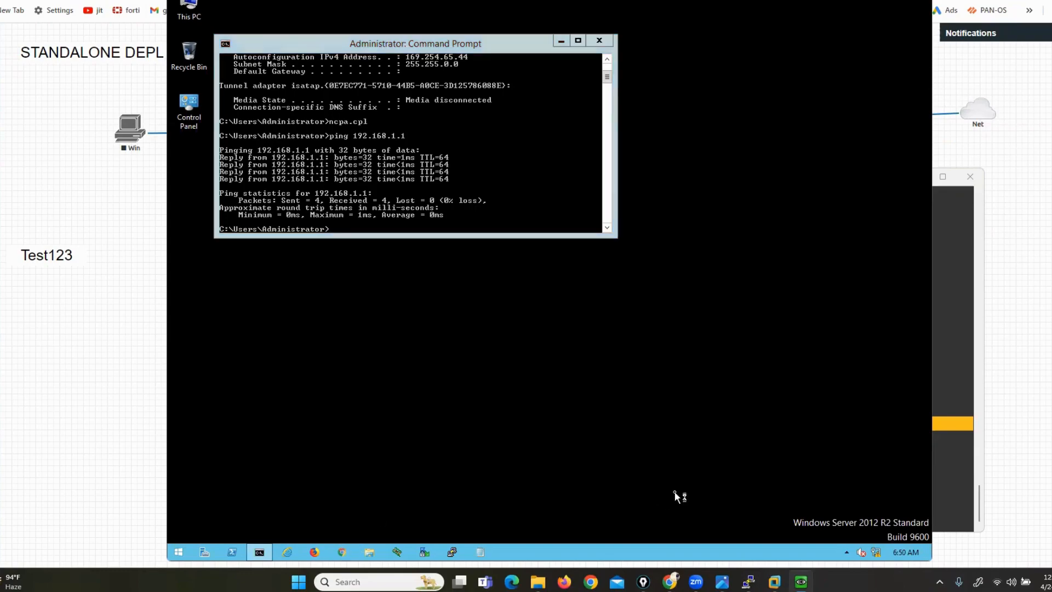
{"action": "left_click", "coordinate": [948, 271]}
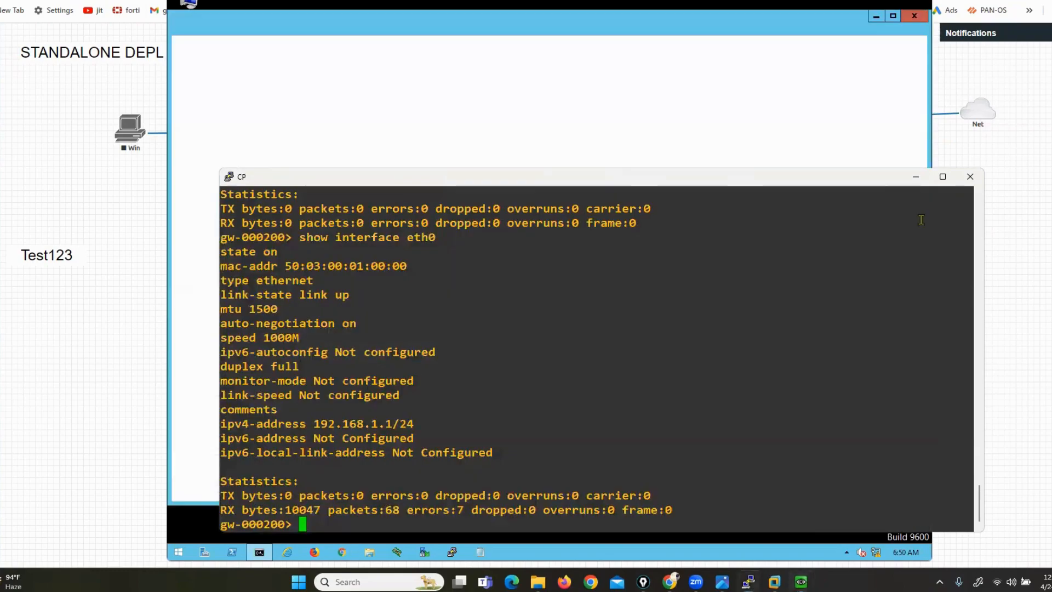
{"action": "left_click", "coordinate": [915, 177]}
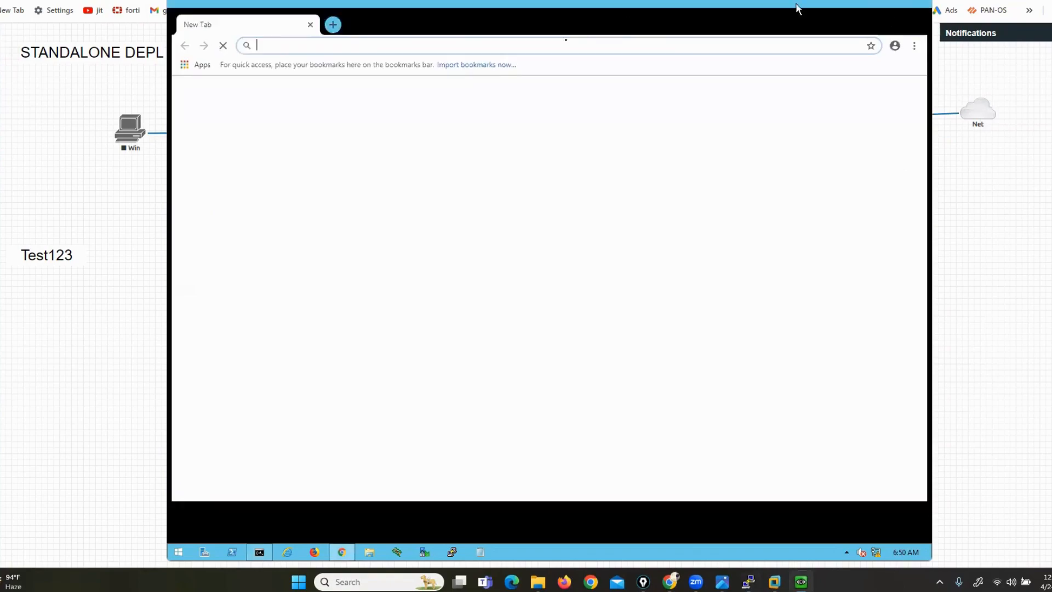
{"action": "left_click", "coordinate": [897, 16]}
{"action": "type", "text": "http"}
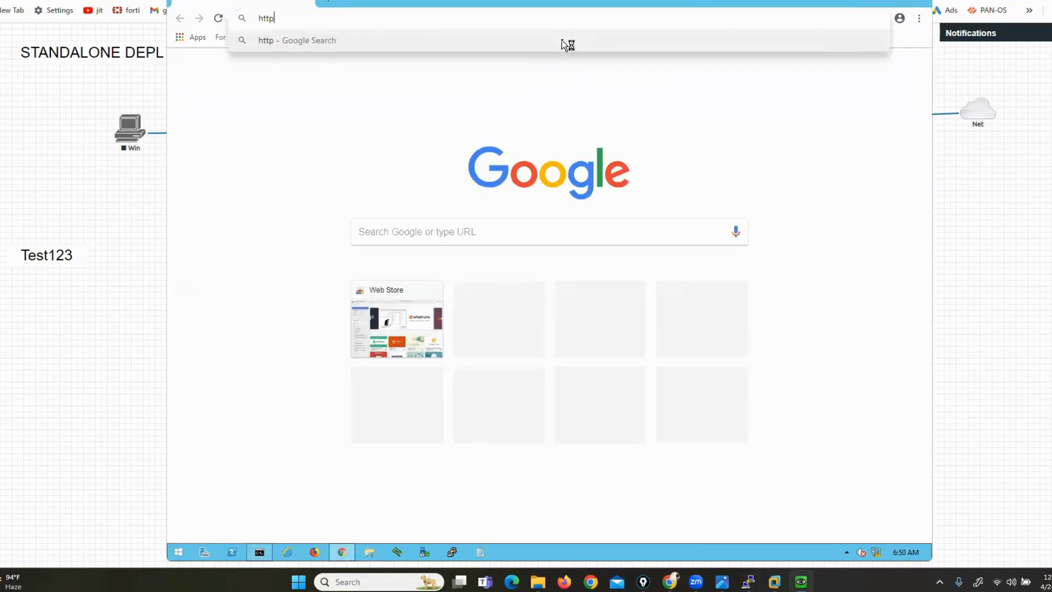
{"action": "type", "text": "s://19"}
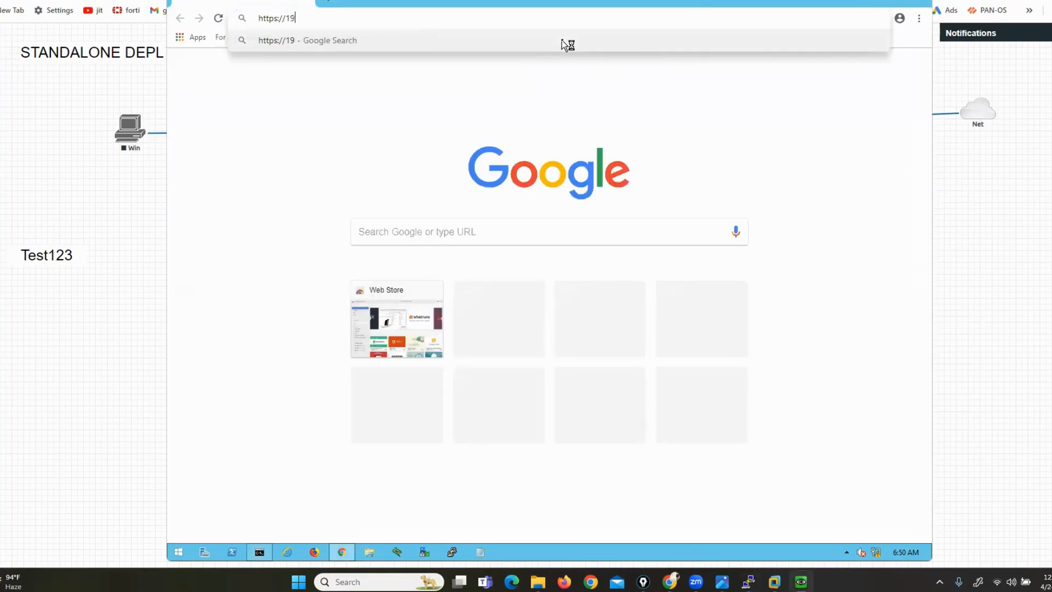
{"action": "type", "text": "2.168.1.1"}
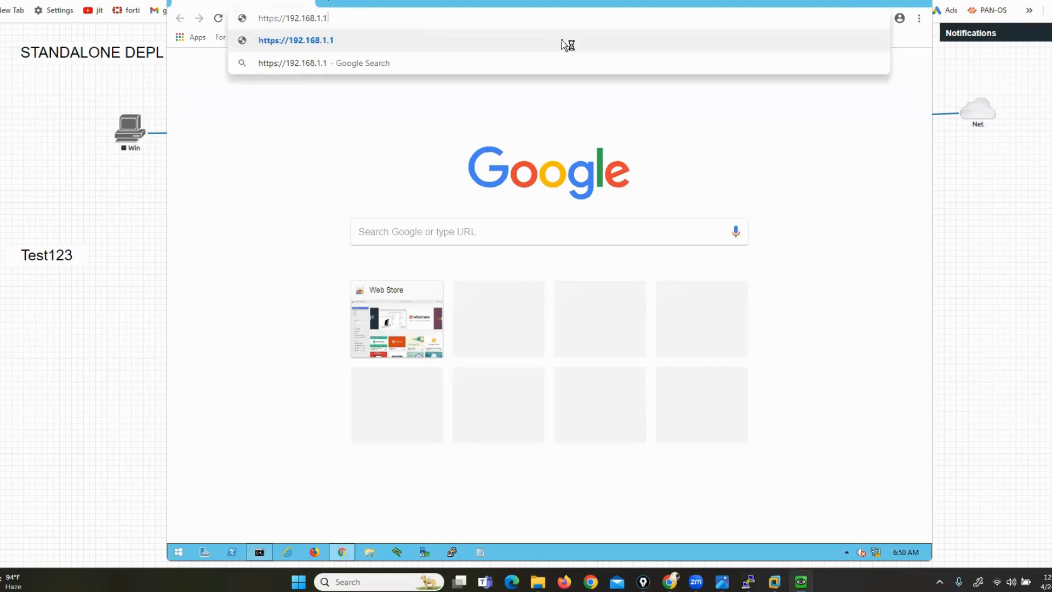
{"action": "key", "text": "Return"}
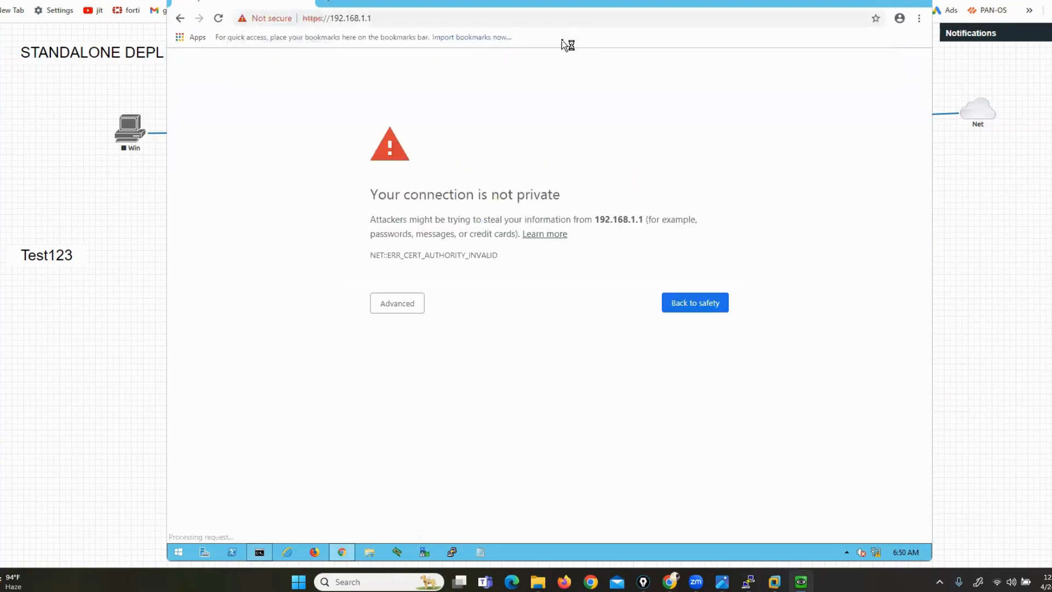
{"action": "left_click", "coordinate": [393, 305]}
{"action": "left_click", "coordinate": [434, 395]}
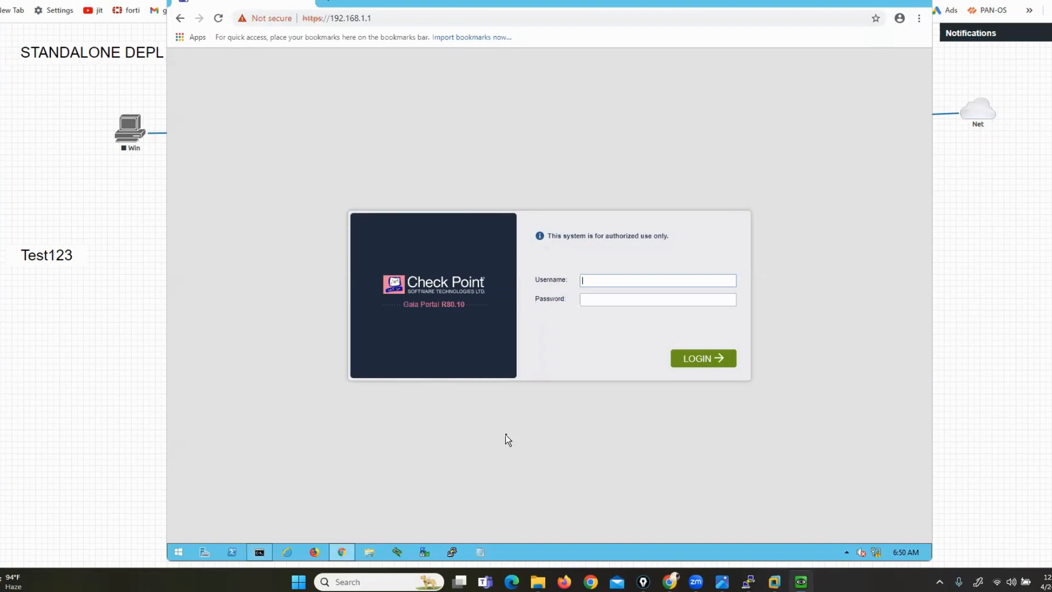
Log in to the Gaia Portal as admin with the account password
{"action": "type", "text": "admin"}
{"action": "key", "text": "Tab"}
{"action": "type", "text": "Test123"}
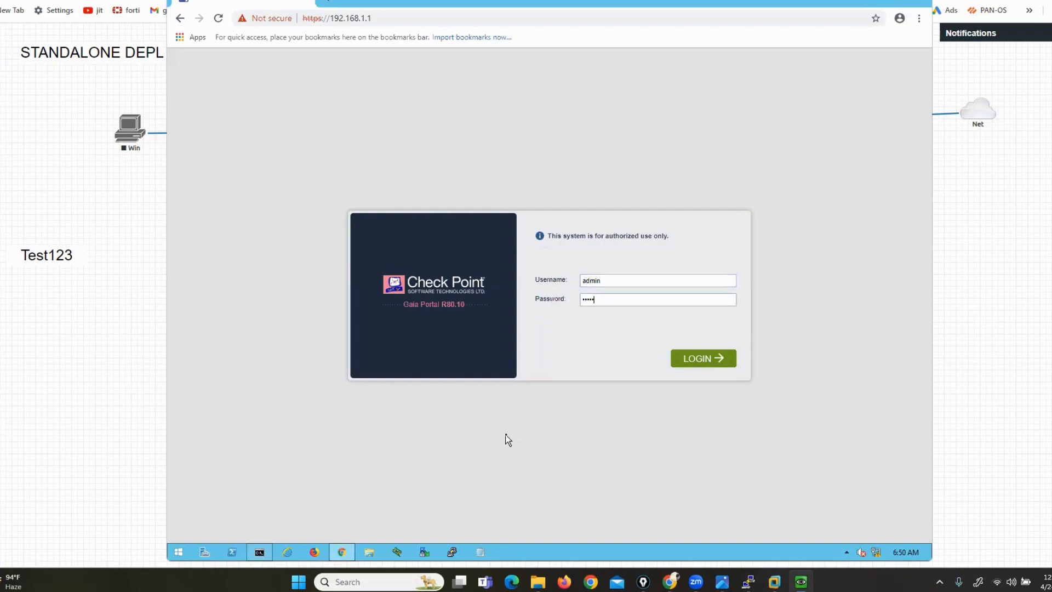
{"action": "key", "text": "Return"}
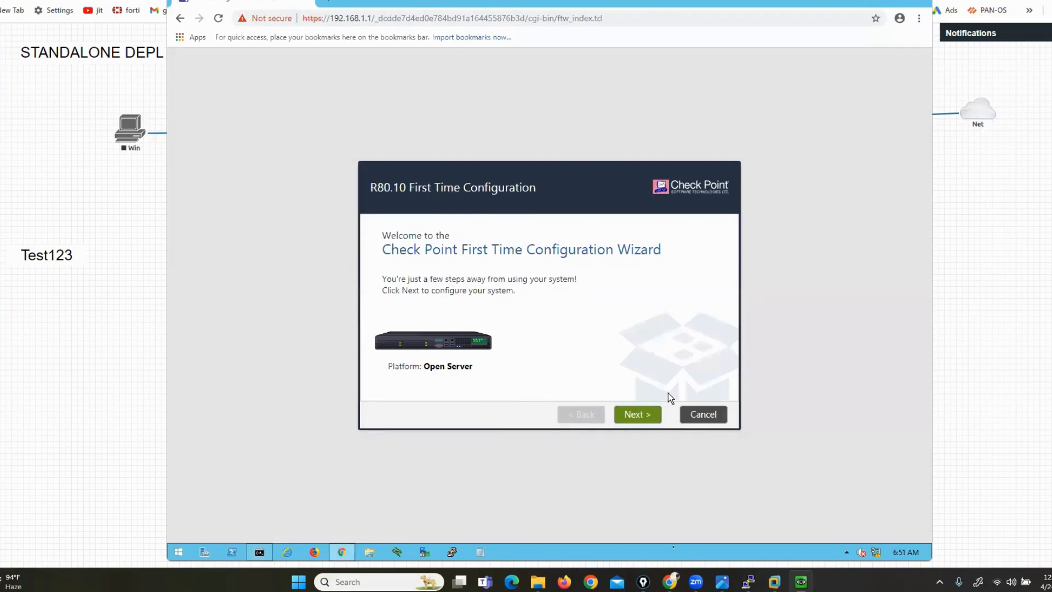
{"action": "left_click", "coordinate": [749, 581]}
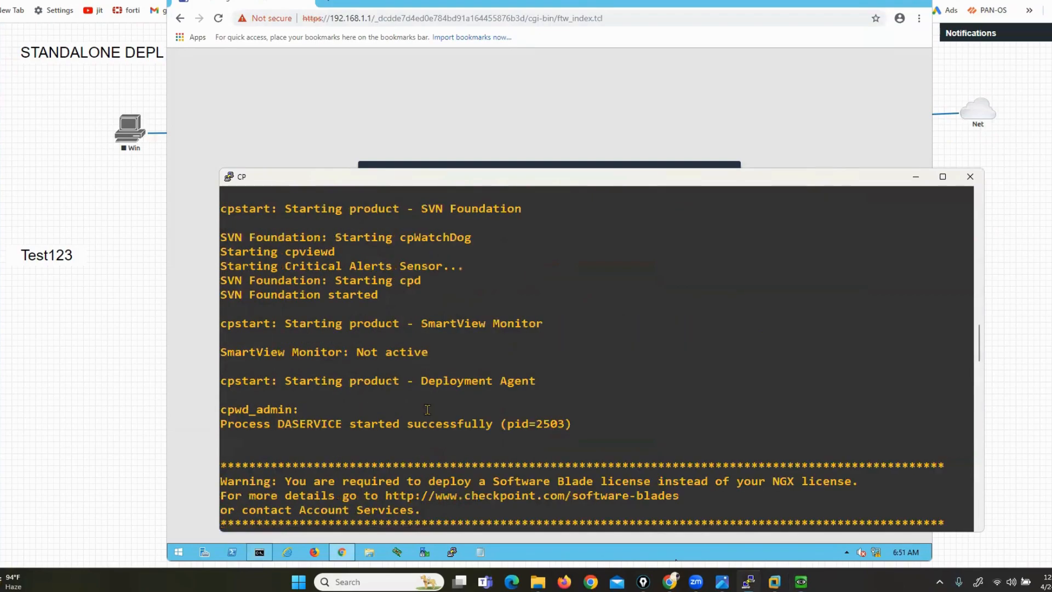
{"action": "scroll", "coordinate": [427, 410], "scroll_direction": "down", "scroll_amount": 15}
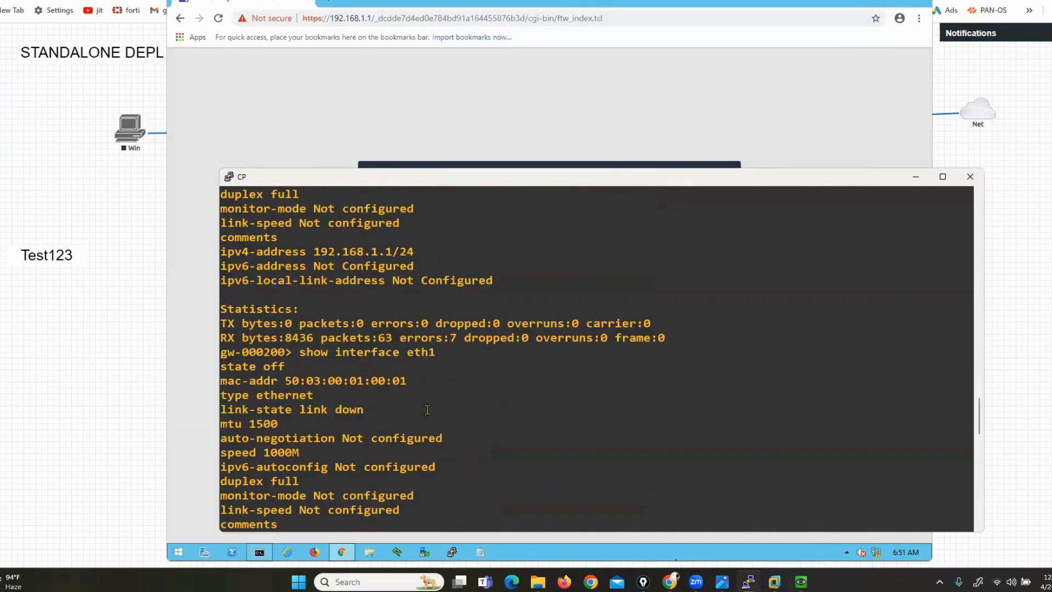
{"action": "scroll", "coordinate": [428, 410], "scroll_direction": "up", "scroll_amount": 8}
{"action": "scroll", "coordinate": [427, 410], "scroll_direction": "up", "scroll_amount": 4}
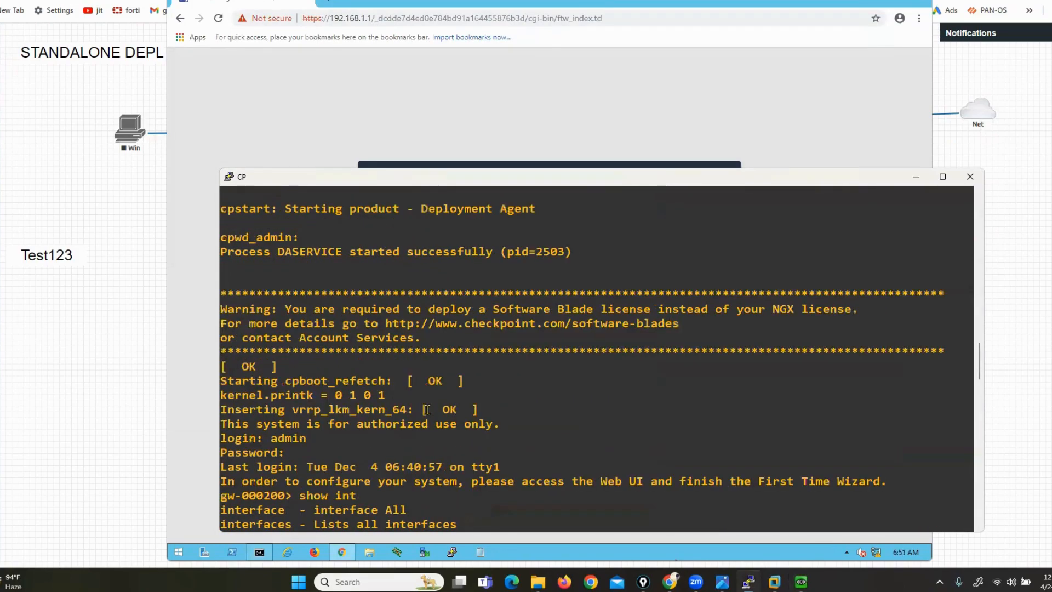
{"action": "scroll", "coordinate": [428, 410], "scroll_direction": "down", "scroll_amount": 4}
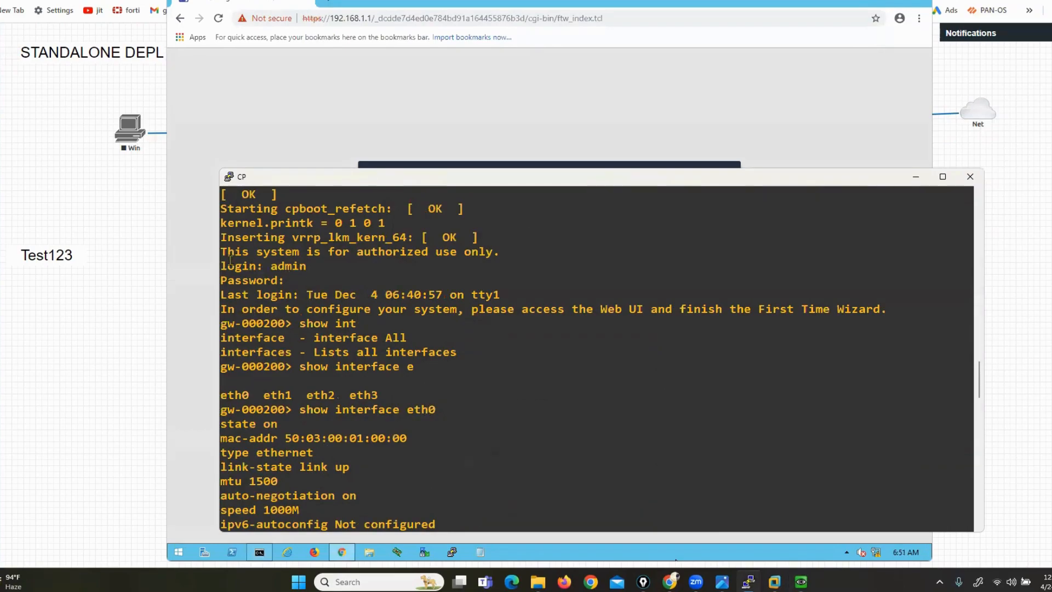
{"action": "left_click_drag", "start_coordinate": [222, 251], "coordinate": [296, 280]}
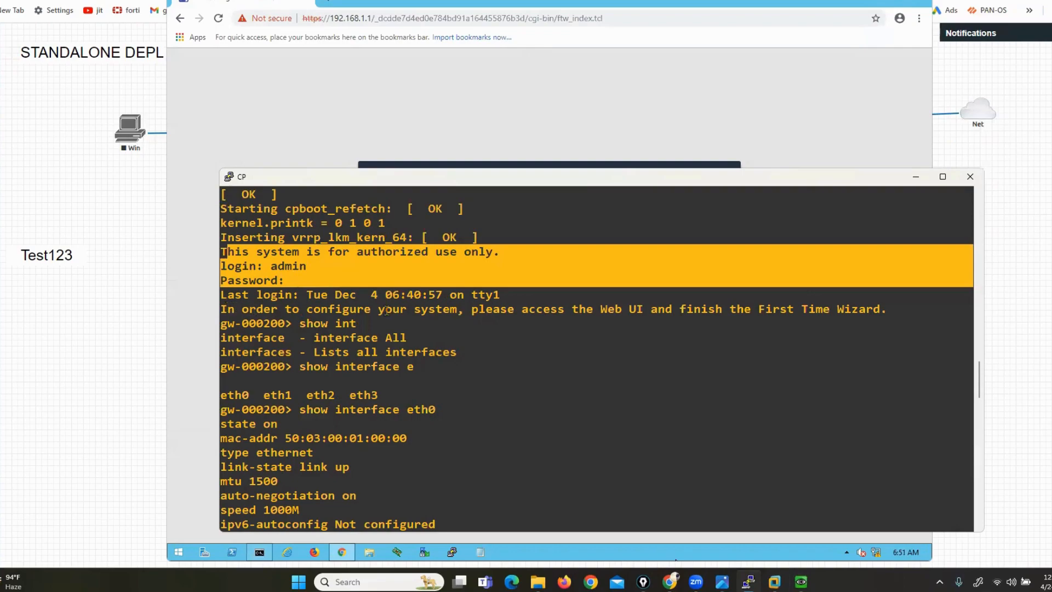
{"action": "left_click_drag", "start_coordinate": [429, 310], "coordinate": [443, 308]}
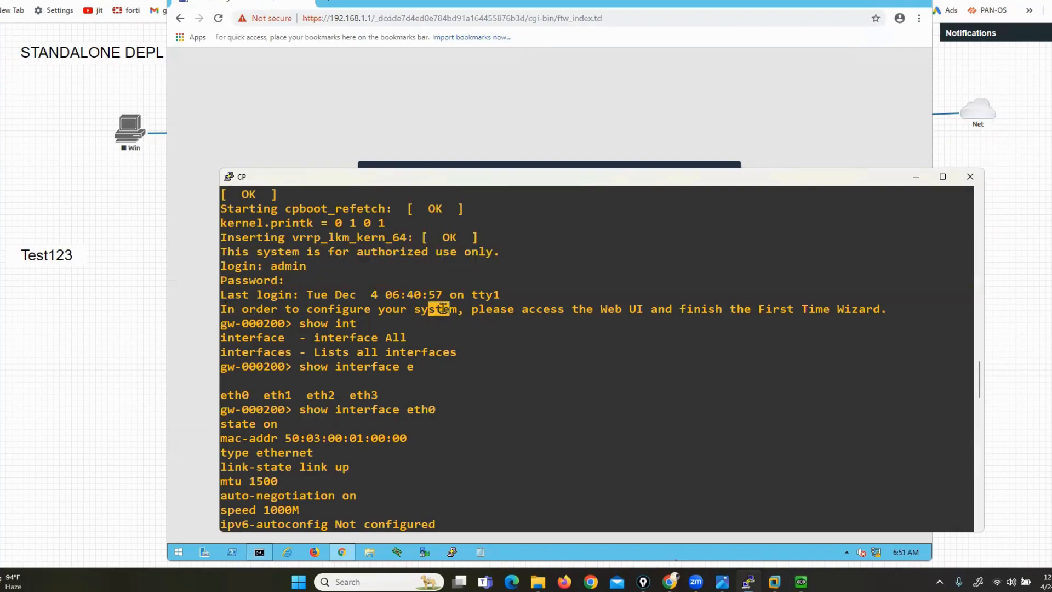
{"action": "left_click_drag", "start_coordinate": [601, 309], "coordinate": [877, 308]}
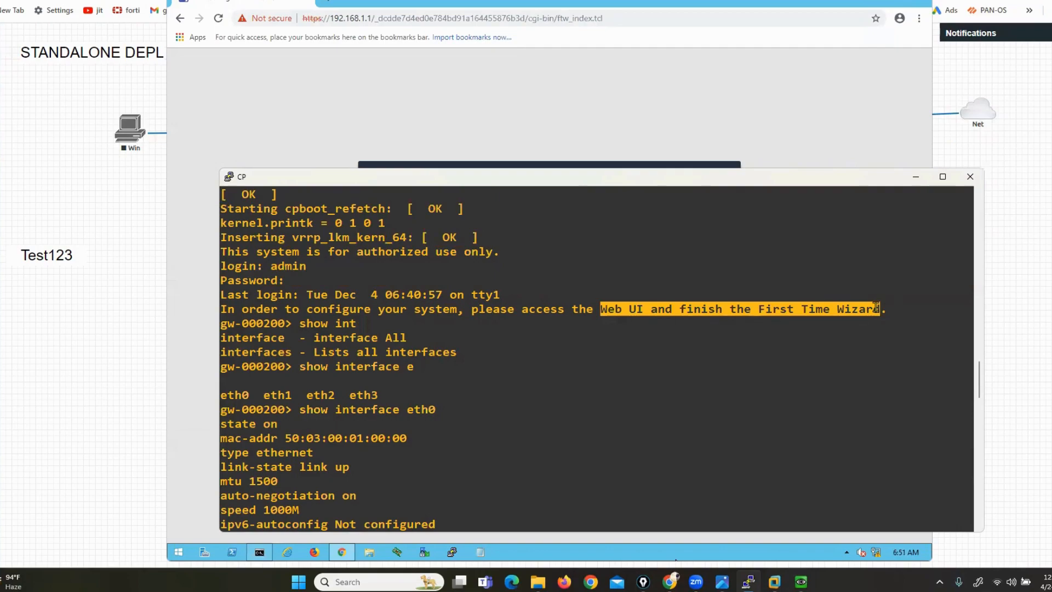
{"action": "left_click", "coordinate": [916, 176]}
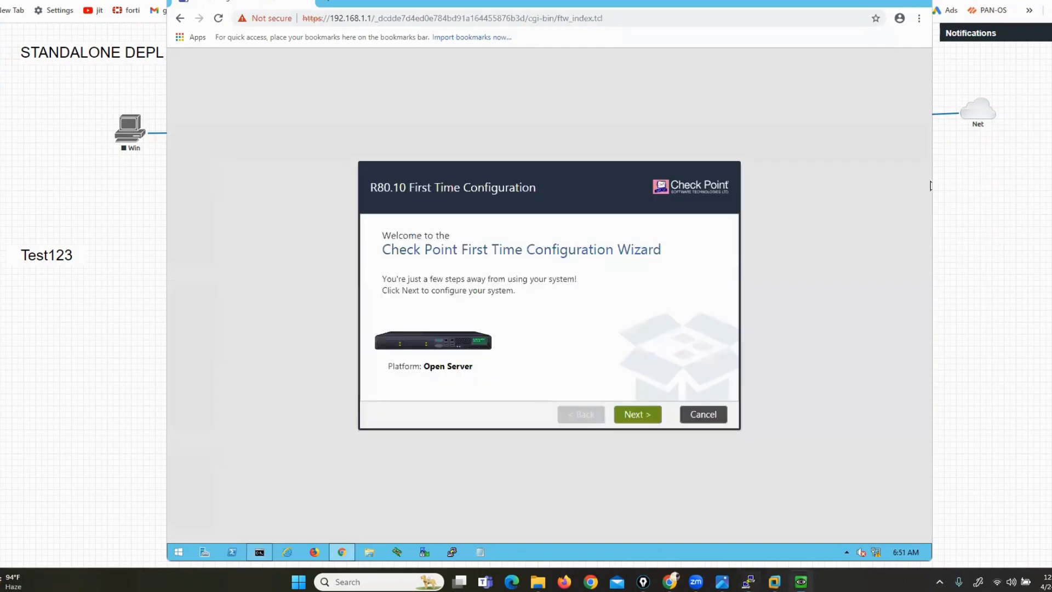
Pass the Welcome page and keep 'Continue with R80.10 configuration' under Deployment Options
{"action": "mouse_move", "coordinate": [647, 99]}
{"action": "left_mouse_down"}
{"action": "mouse_move", "coordinate": [417, 112]}
{"action": "mouse_move", "coordinate": [299, 249]}
{"action": "mouse_move", "coordinate": [300, 470]}
{"action": "mouse_move", "coordinate": [828, 486]}
{"action": "mouse_move", "coordinate": [834, 159]}
{"action": "mouse_move", "coordinate": [625, 100]}
{"action": "mouse_move", "coordinate": [476, 102]}
{"action": "left_mouse_up"}
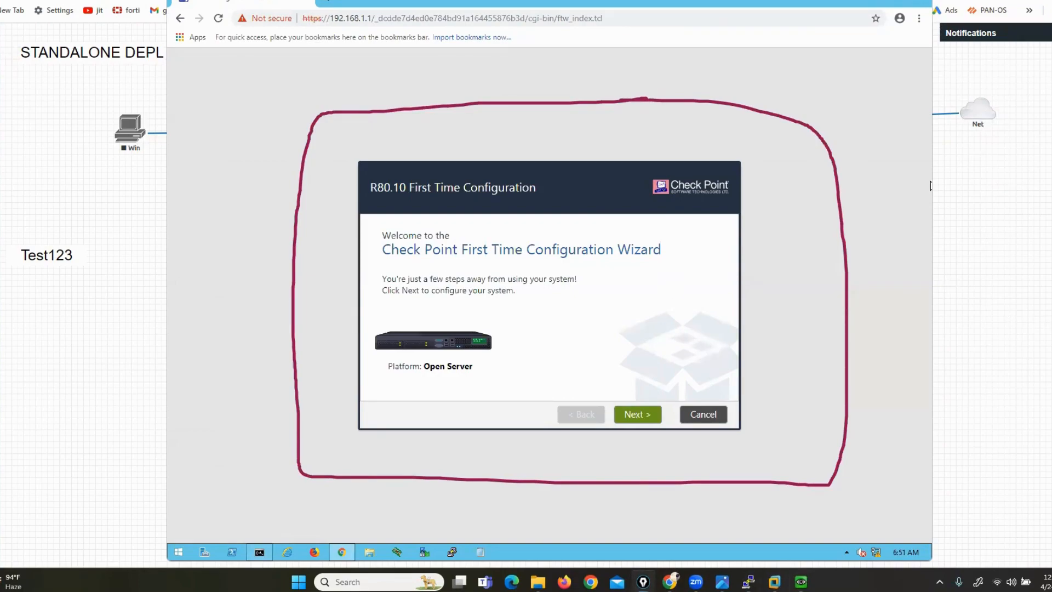
{"action": "key", "text": "ctrl+shift+7"}
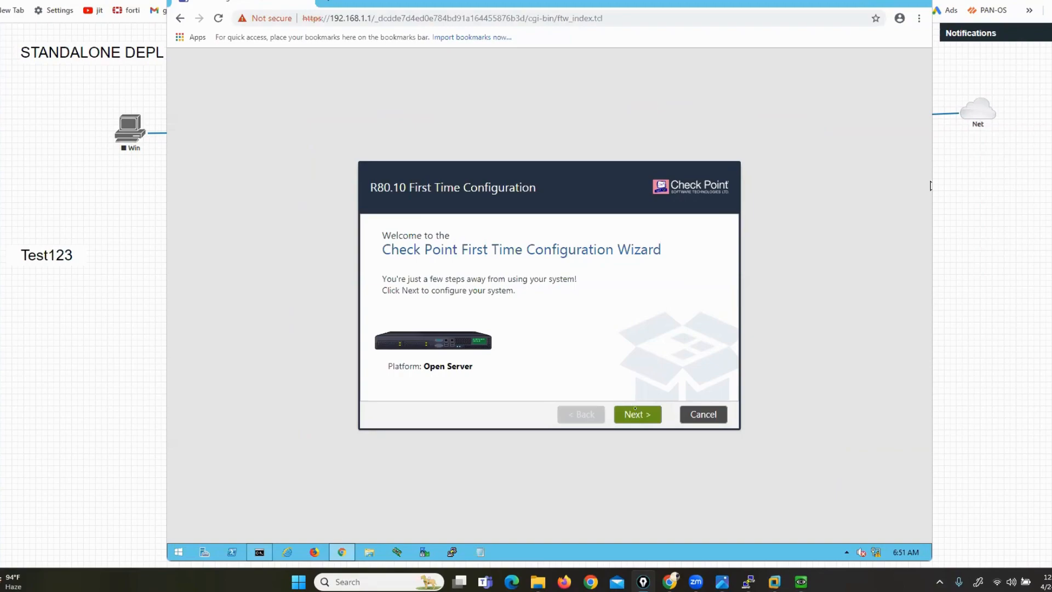
{"action": "left_click", "coordinate": [639, 415]}
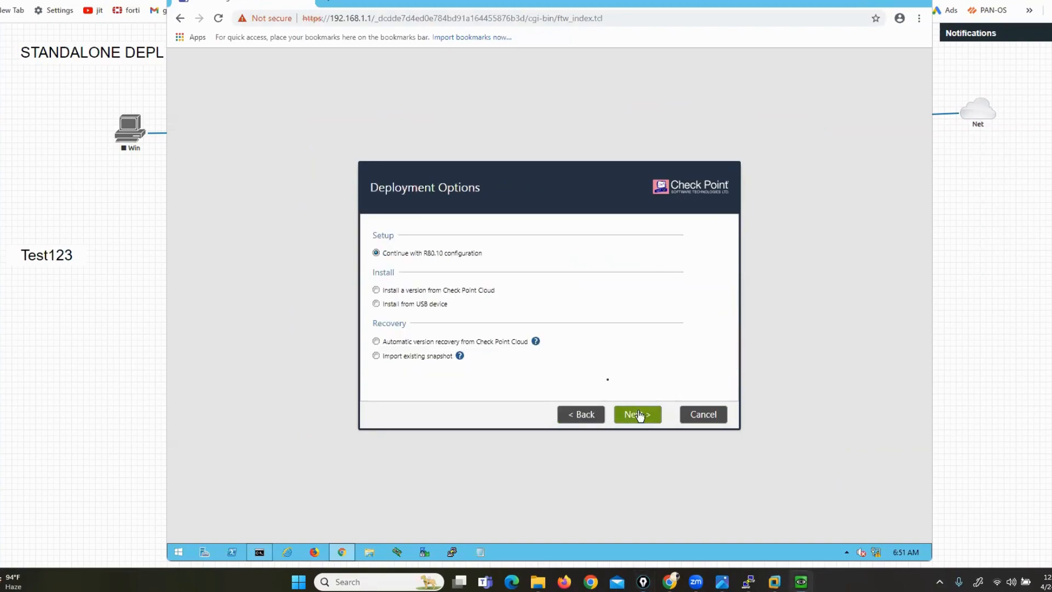
{"action": "left_click", "coordinate": [638, 417]}
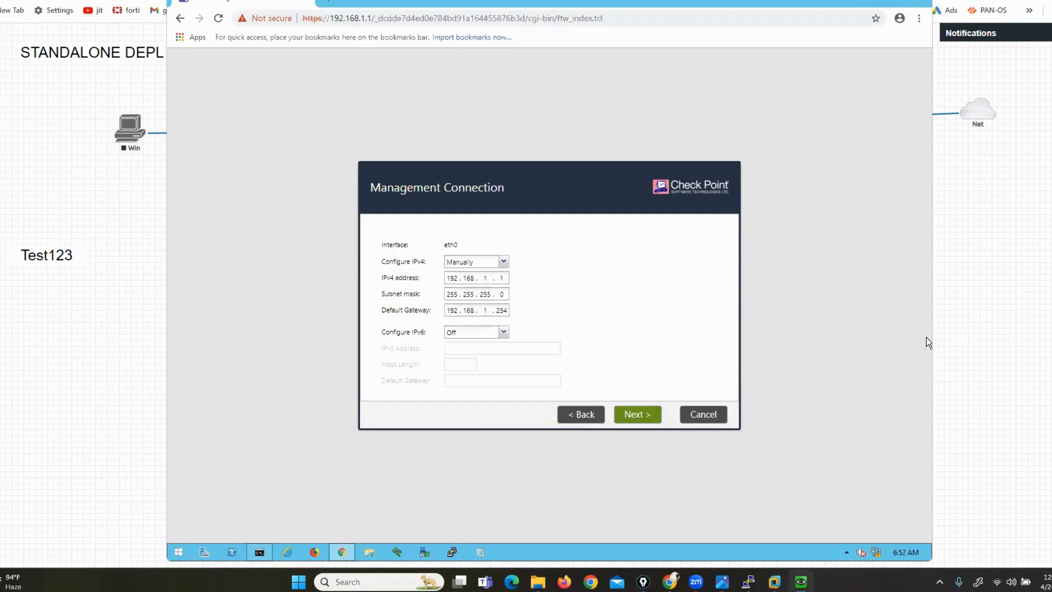
Keep eth0 at 192.168.1.1 as the management connection and continue
{"action": "left_click_drag", "start_coordinate": [508, 268], "coordinate": [519, 303]}
{"action": "mouse_move", "coordinate": [454, 234]}
{"action": "left_mouse_down"}
{"action": "mouse_move", "coordinate": [470, 250]}
{"action": "mouse_move", "coordinate": [430, 248]}
{"action": "mouse_move", "coordinate": [432, 300]}
{"action": "left_mouse_up"}
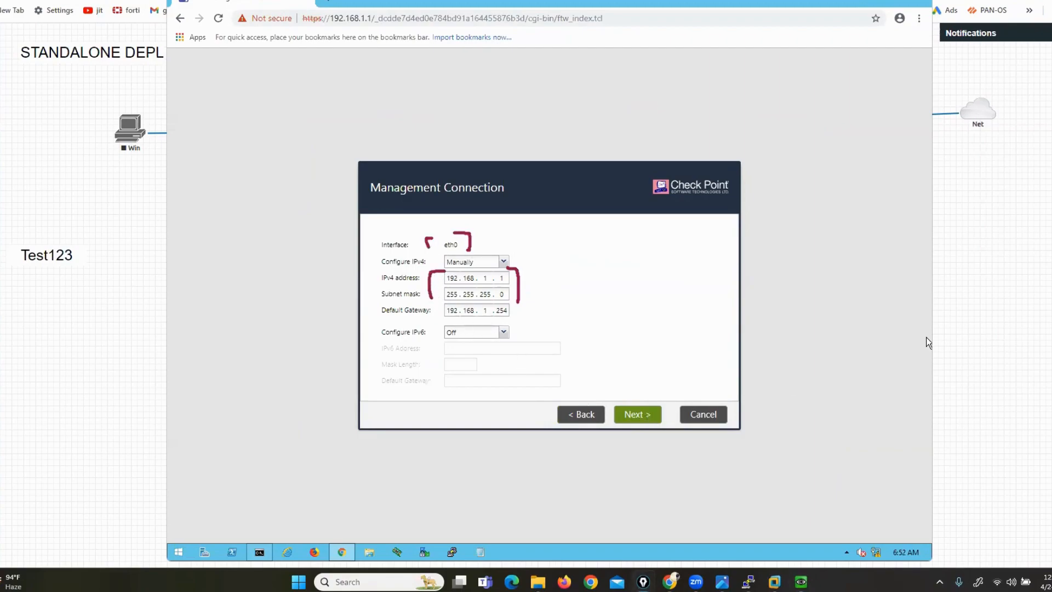
{"action": "key", "text": "Escape"}
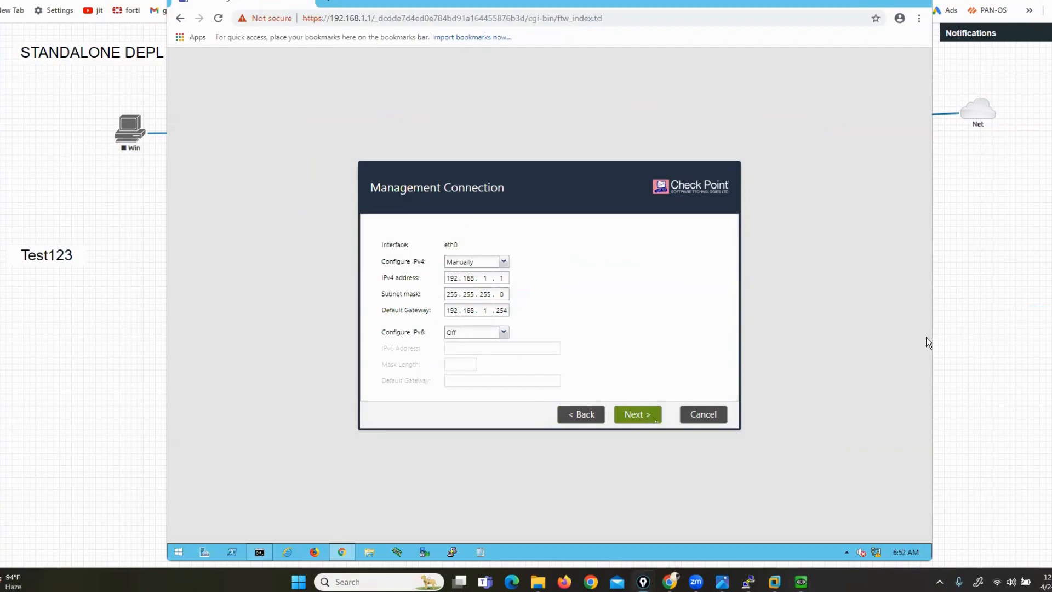
{"action": "left_click", "coordinate": [632, 417]}
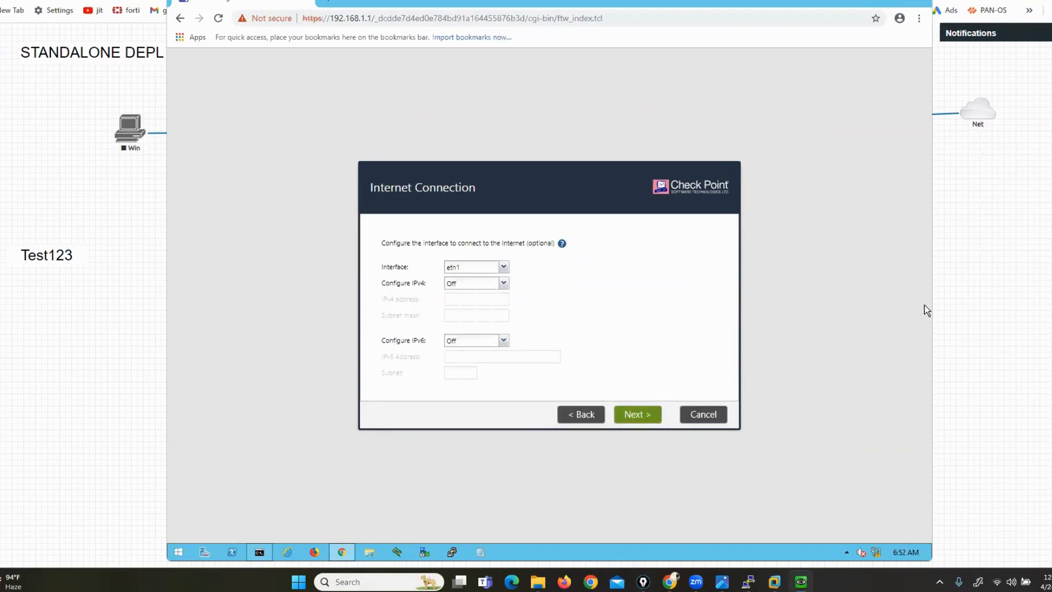
Review the lab network topology diagram, then return to the server VM's wizard
{"action": "left_click", "coordinate": [1050, 282]}
{"action": "left_click", "coordinate": [1049, 285]}
{"action": "left_click", "coordinate": [1015, 299]}
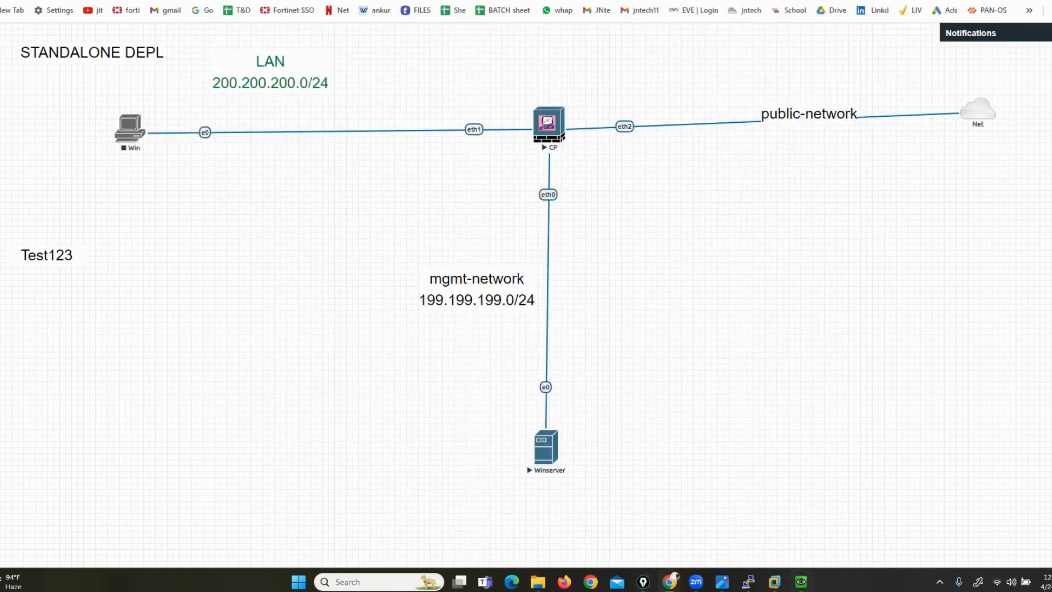
{"action": "mouse_move", "coordinate": [802, 582]}
{"action": "left_click", "coordinate": [801, 521]}
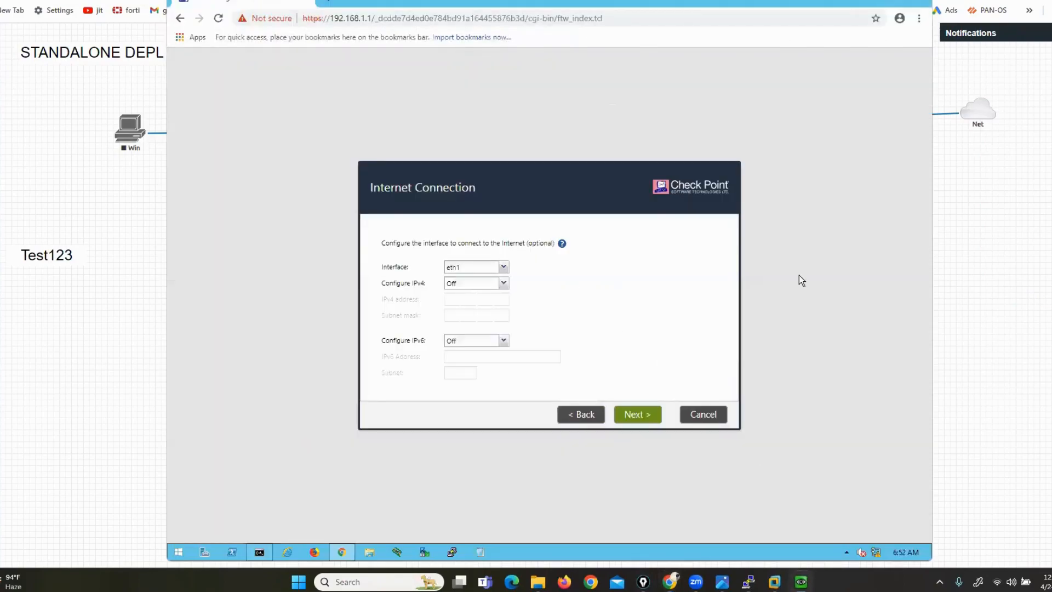
Check the Internet Connection interface list, leave IPv4 Off, and reach Device Information
{"action": "mouse_move", "coordinate": [510, 256]}
{"action": "left_mouse_down"}
{"action": "mouse_move", "coordinate": [521, 259]}
{"action": "mouse_move", "coordinate": [522, 293]}
{"action": "left_mouse_up"}
{"action": "left_click_drag", "start_coordinate": [374, 253], "coordinate": [364, 287]}
{"action": "key", "text": "ctrl+shift+7"}
{"action": "left_click", "coordinate": [476, 267]}
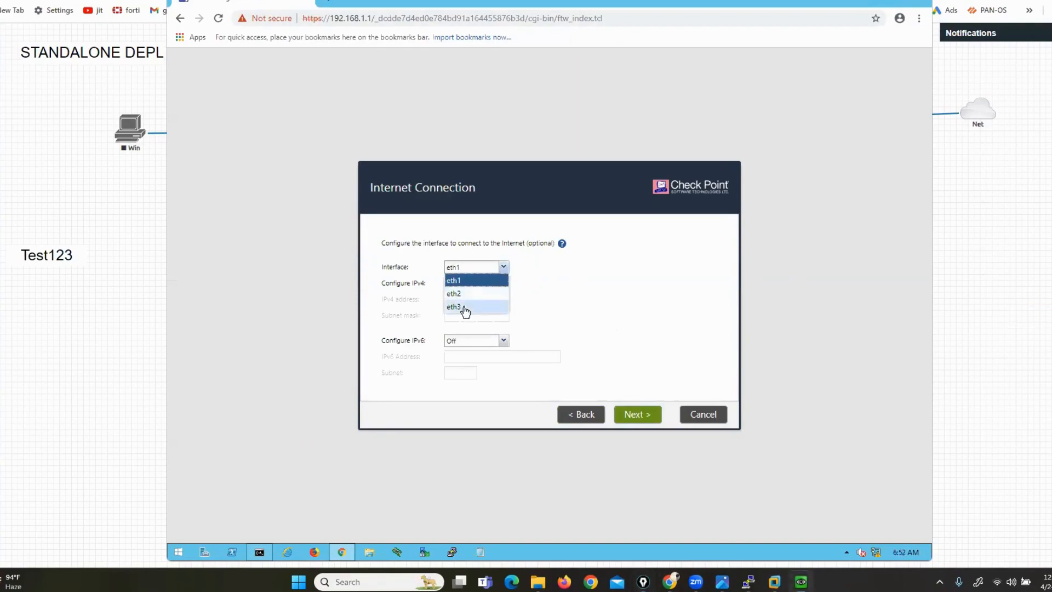
{"action": "left_click", "coordinate": [586, 304]}
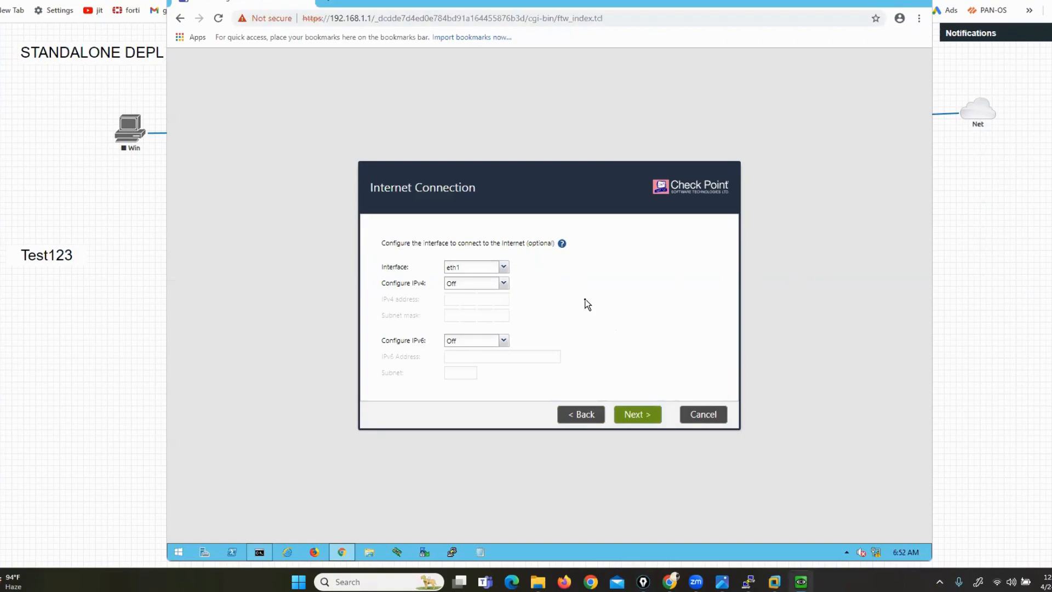
{"action": "left_click", "coordinate": [581, 413]}
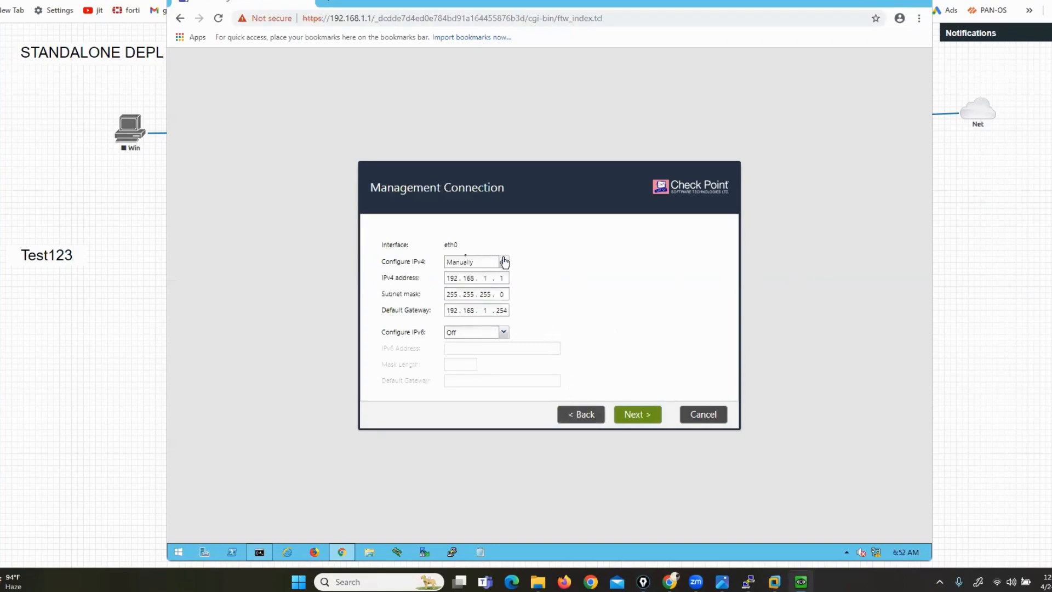
{"action": "left_click", "coordinate": [639, 416]}
{"action": "left_click", "coordinate": [638, 417]}
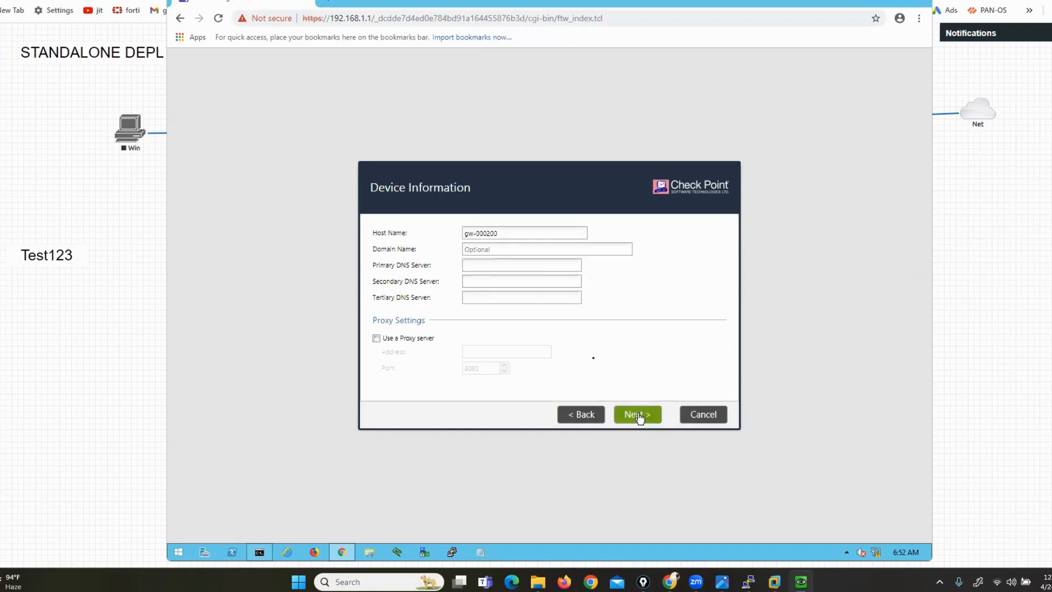
Rename the host from gw-000200 to CP-FW and accept Device Information
{"action": "left_click_drag", "start_coordinate": [503, 233], "coordinate": [436, 236]}
{"action": "key", "text": "BackSpace"}
{"action": "type", "text": "CP-FW"}
{"action": "left_click", "coordinate": [636, 421]}
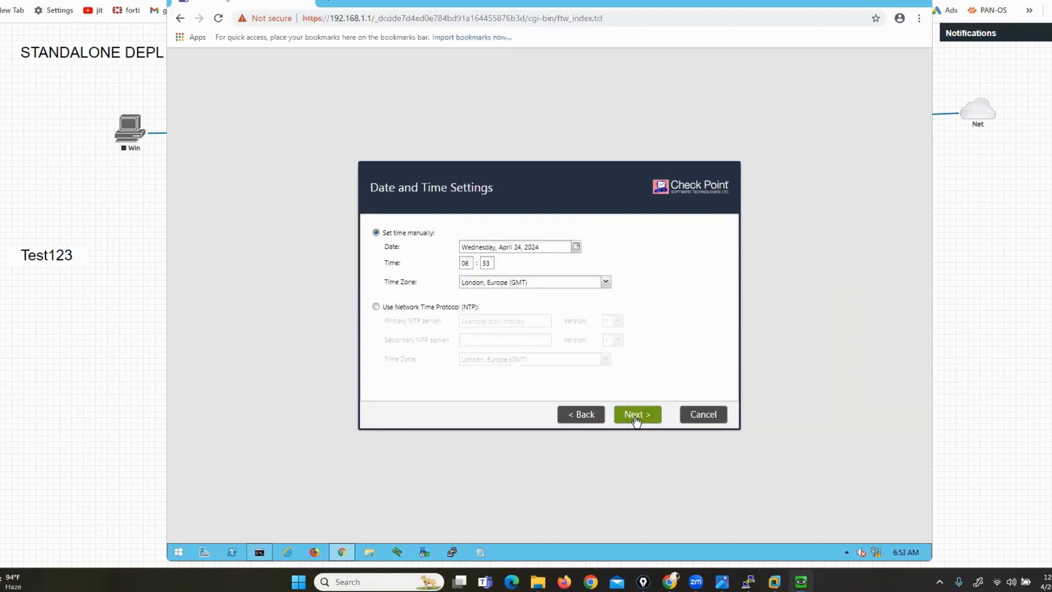
Set the time zone to Calcutta, Asia (GMT +5:30) and continue
{"action": "left_click", "coordinate": [607, 283]}
{"action": "left_click_drag", "start_coordinate": [607, 310], "coordinate": [607, 415]}
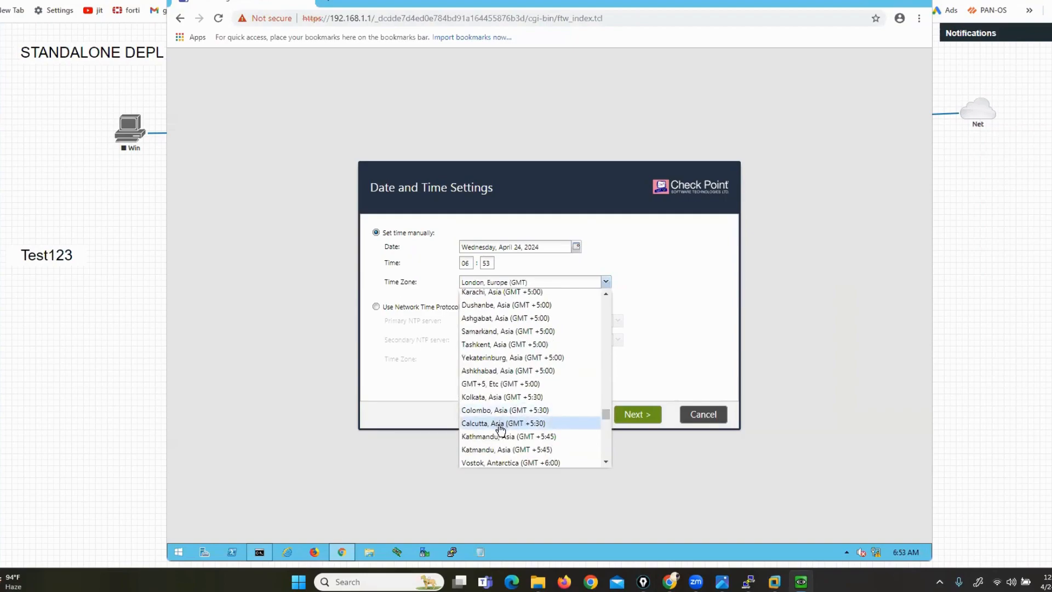
{"action": "left_click", "coordinate": [500, 424]}
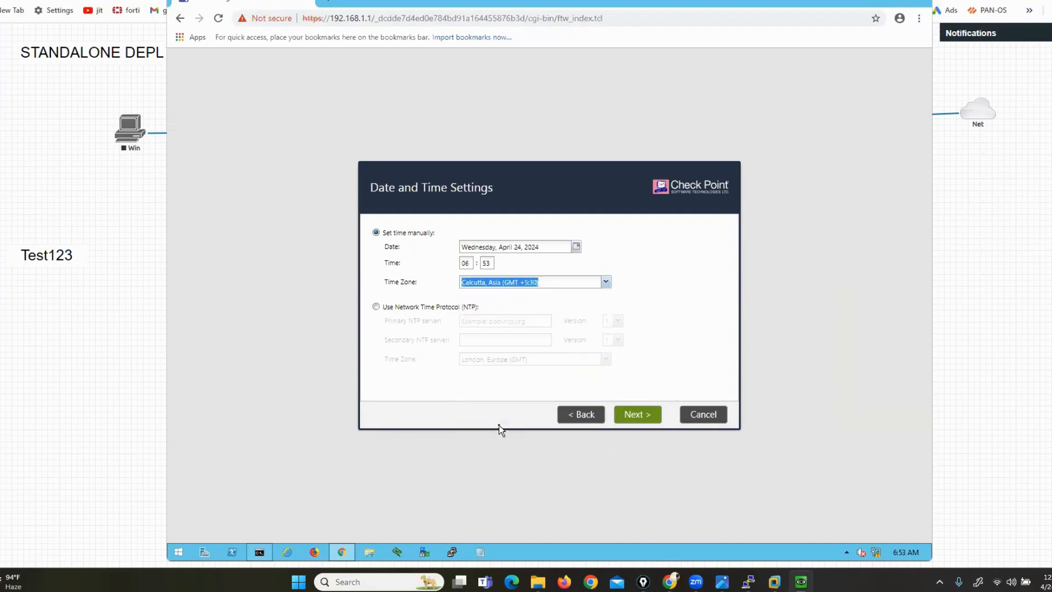
{"action": "left_click", "coordinate": [633, 416]}
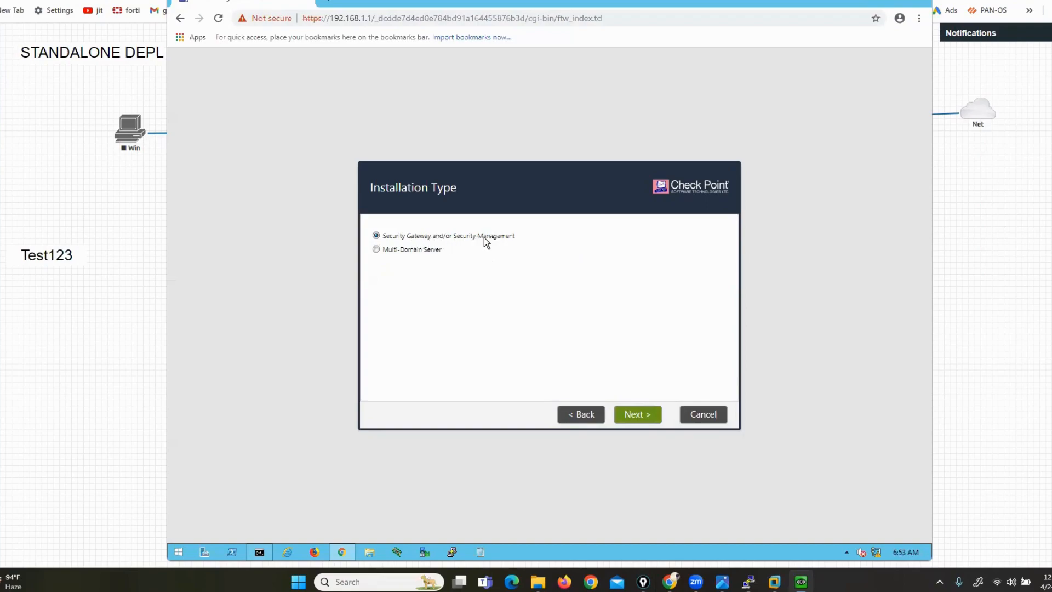
Keep the gateway-and-management installation type, with Security Gateway and Security Management products checked
{"action": "left_click", "coordinate": [644, 416]}
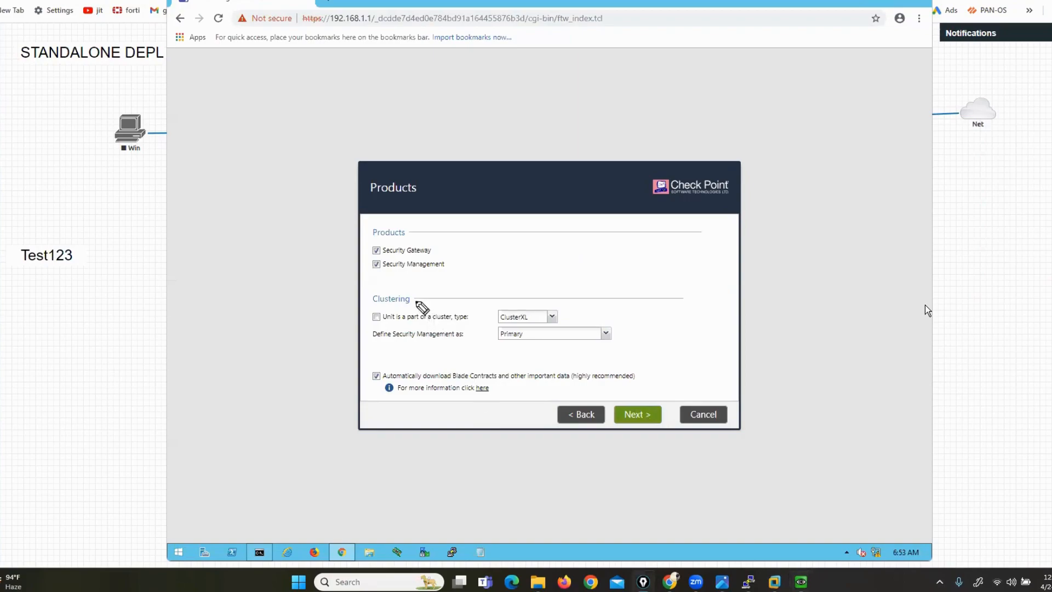
{"action": "left_click_drag", "start_coordinate": [290, 248], "coordinate": [369, 248]}
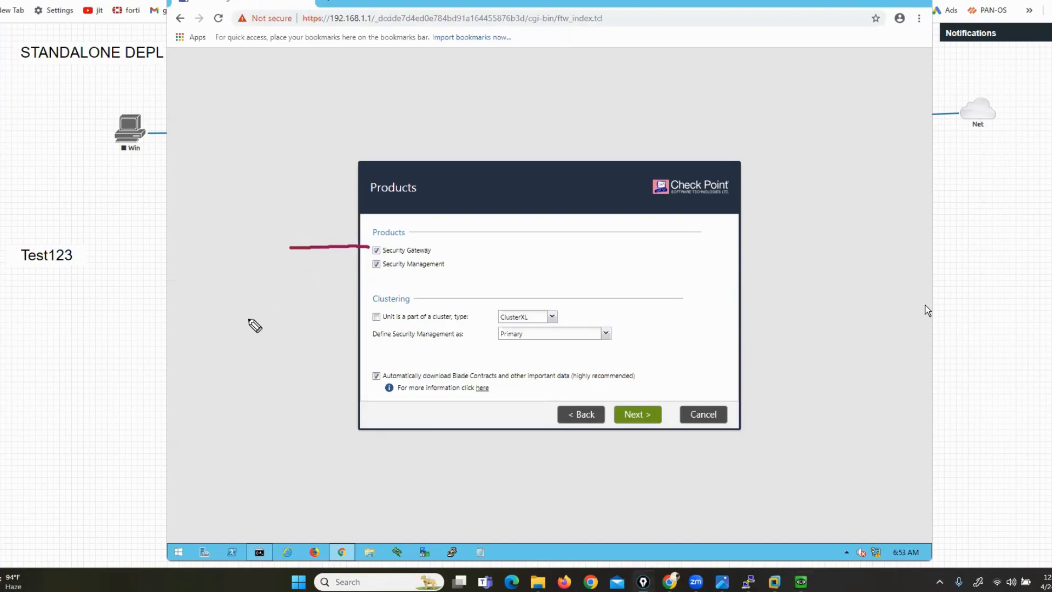
{"action": "left_click_drag", "start_coordinate": [248, 320], "coordinate": [379, 270]}
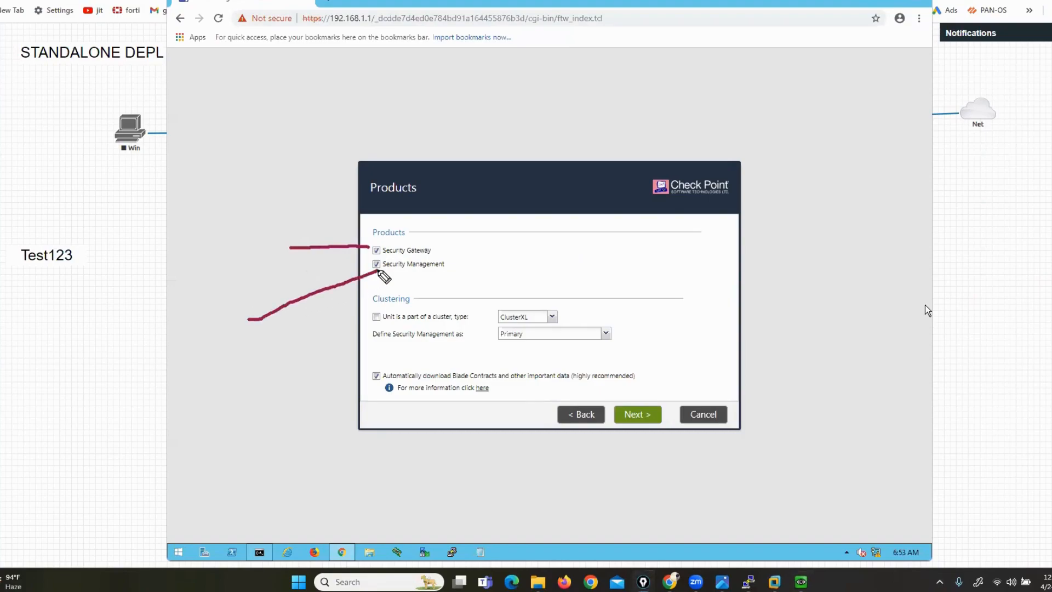
{"action": "left_click", "coordinate": [1042, 316]}
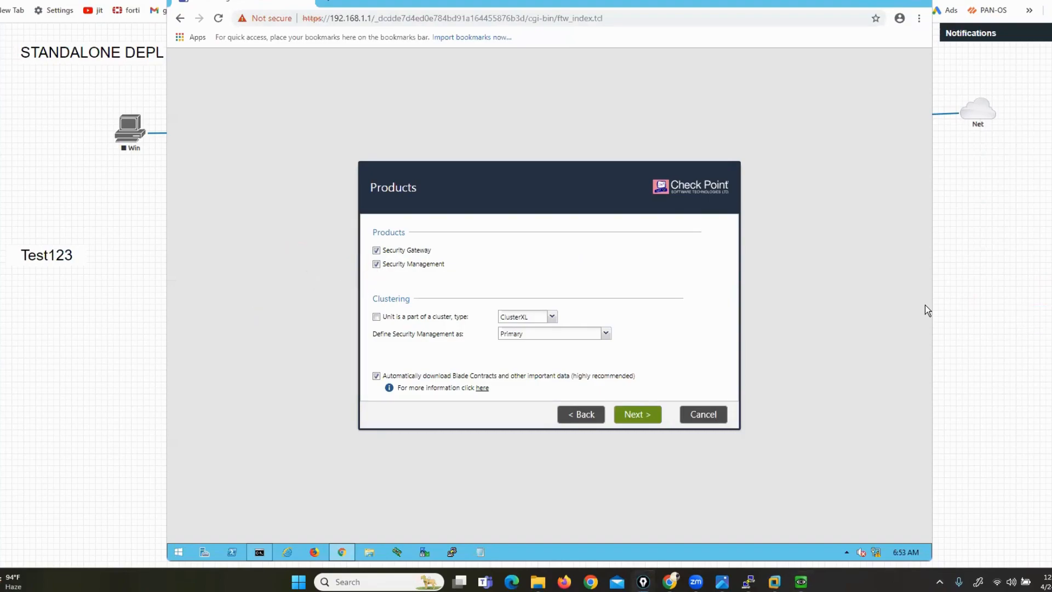
Review the lab topology, then confirm both products and advance to the administrator step
{"action": "left_click", "coordinate": [1023, 323]}
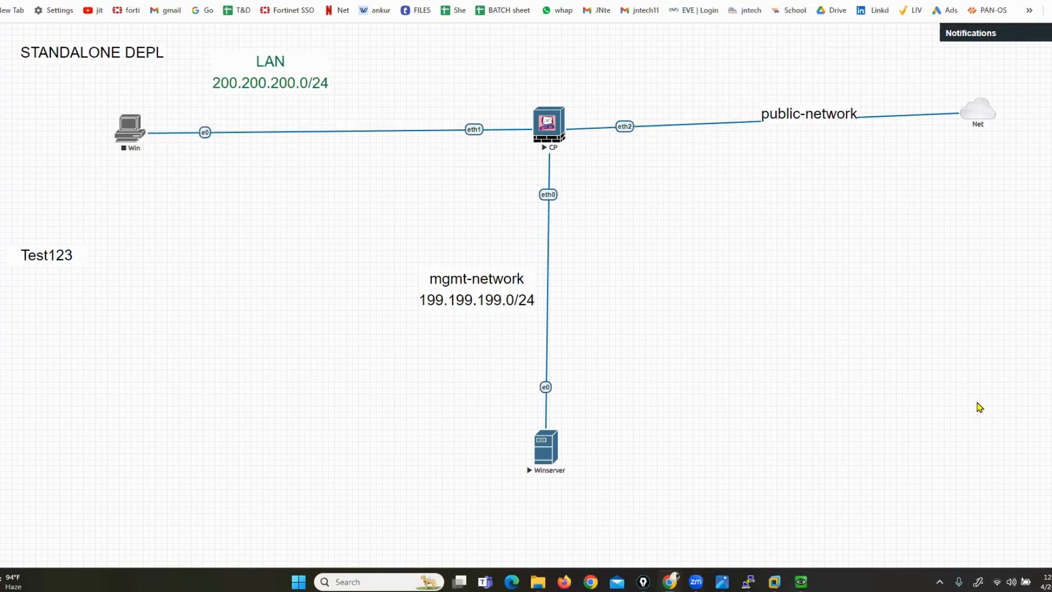
{"action": "mouse_move", "coordinate": [801, 579]}
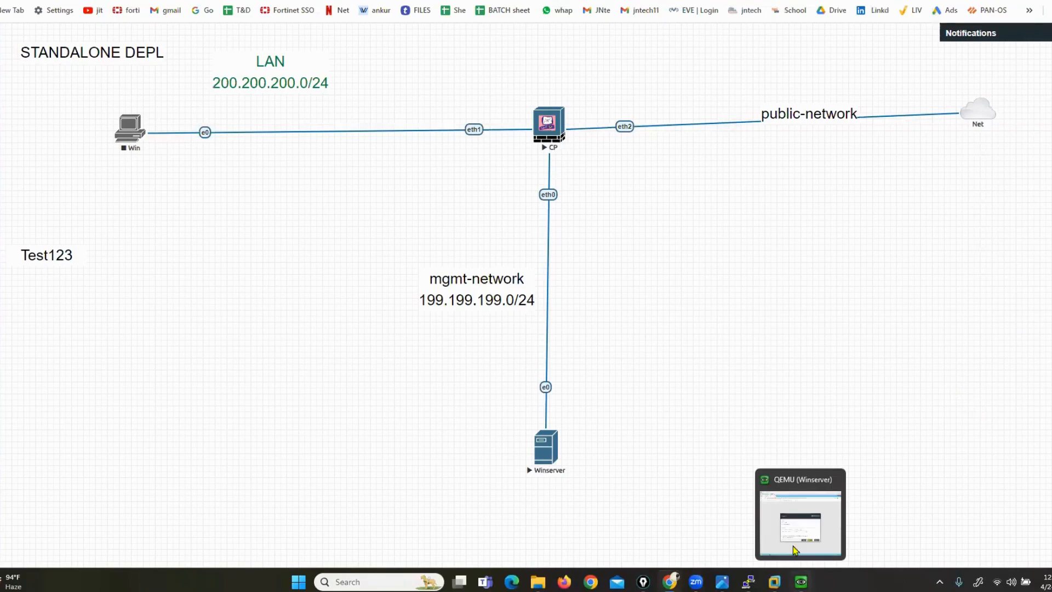
{"action": "left_click", "coordinate": [792, 545]}
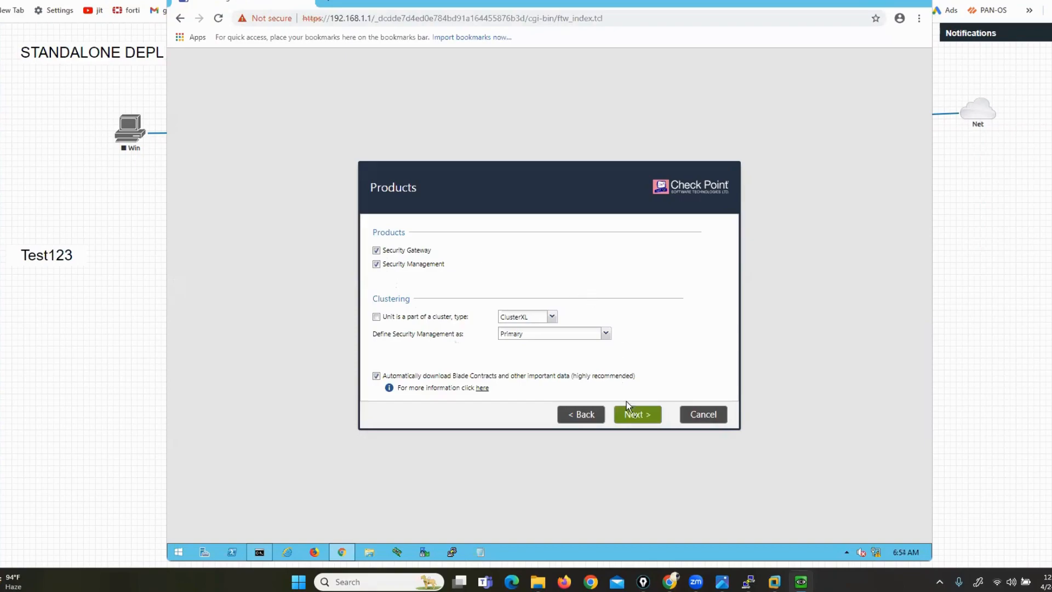
{"action": "left_click", "coordinate": [635, 418]}
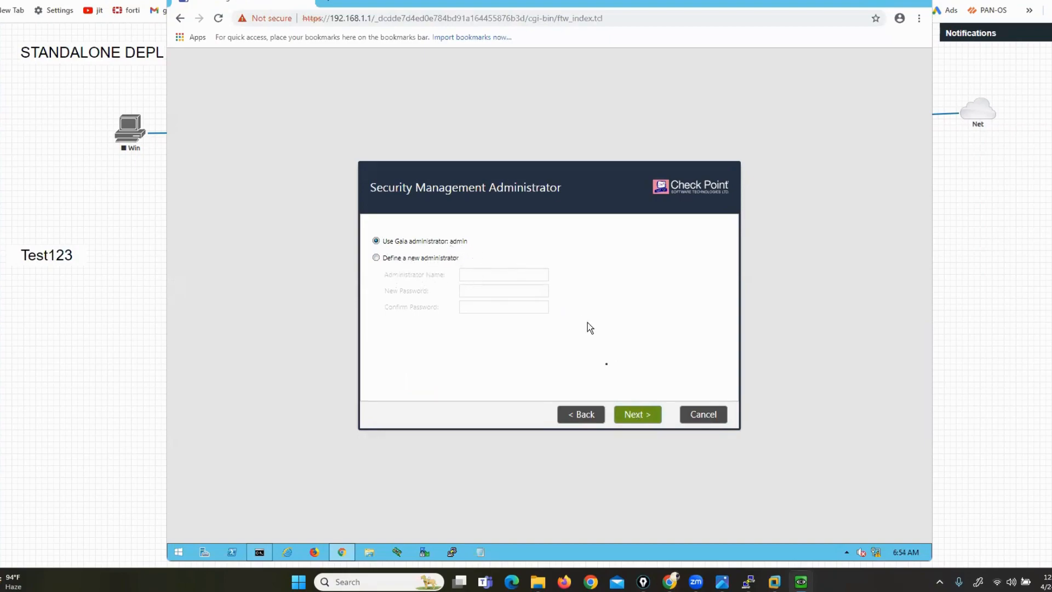
Keep the Gaia admin as administrator and allow GUI clients from Any IP Address
{"action": "left_click", "coordinate": [634, 419]}
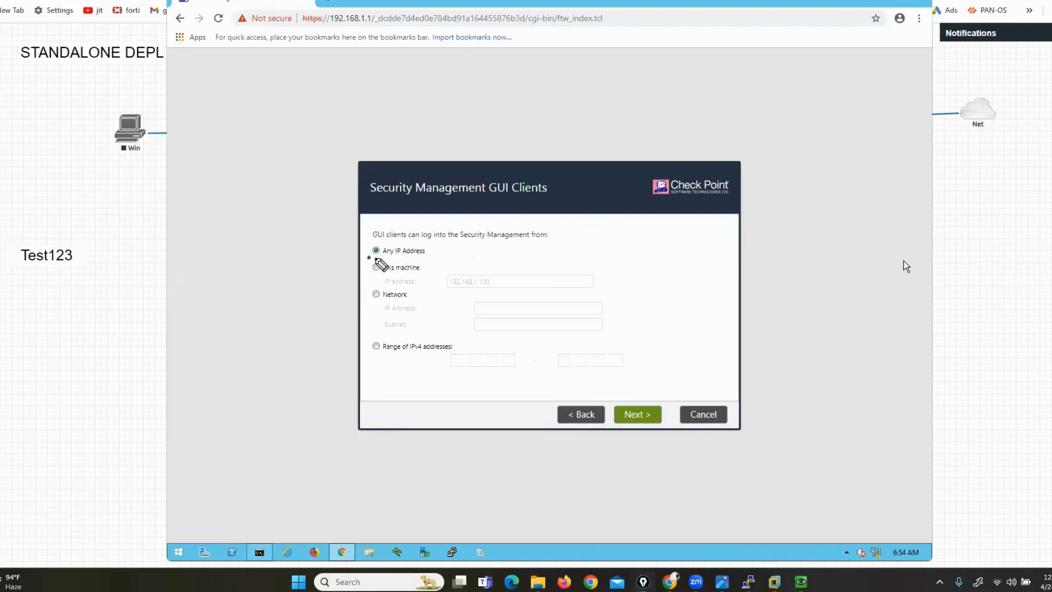
{"action": "left_click_drag", "start_coordinate": [368, 257], "coordinate": [419, 258]}
{"action": "mouse_move", "coordinate": [361, 275]}
{"action": "left_mouse_down"}
{"action": "mouse_move", "coordinate": [395, 275]}
{"action": "mouse_move", "coordinate": [372, 294]}
{"action": "left_mouse_up"}
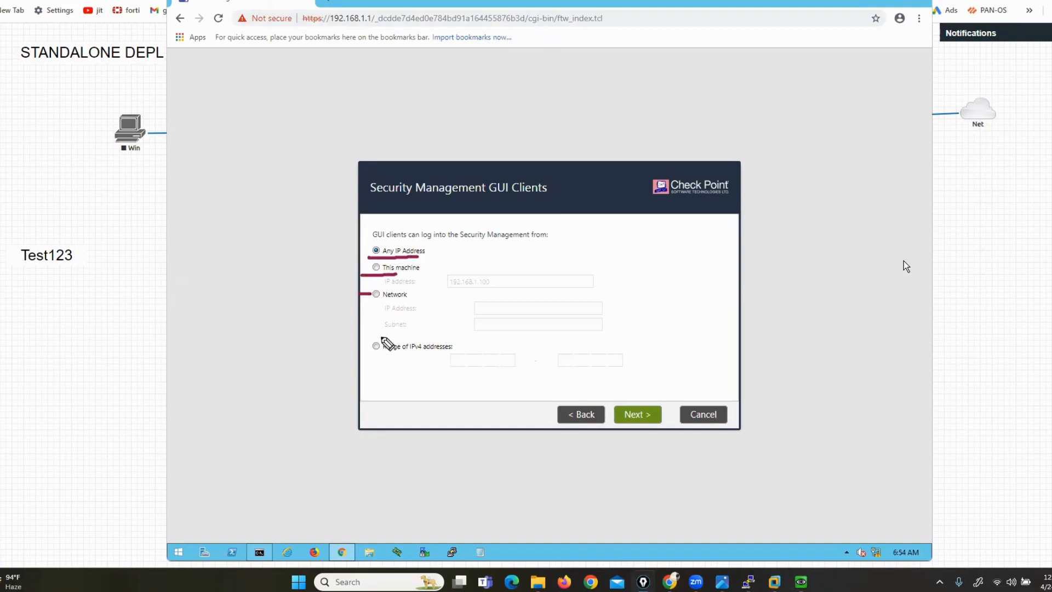
{"action": "mouse_move", "coordinate": [383, 337]}
{"action": "left_mouse_down"}
{"action": "mouse_move", "coordinate": [365, 336]}
{"action": "mouse_move", "coordinate": [373, 363]}
{"action": "left_mouse_up"}
{"action": "left_click_drag", "start_coordinate": [609, 338], "coordinate": [630, 361]}
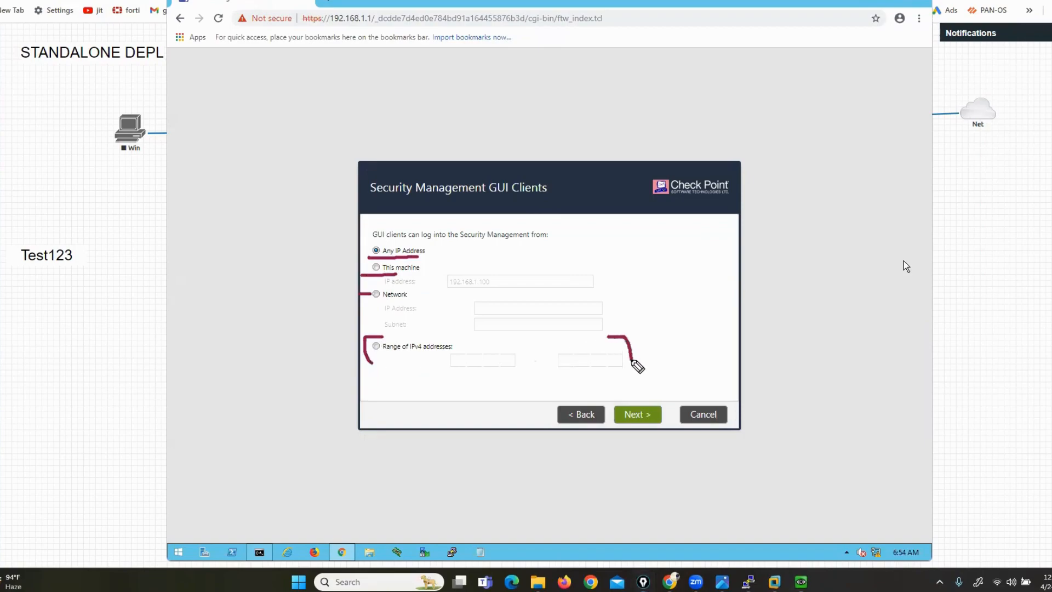
{"action": "left_click", "coordinate": [1032, 316]}
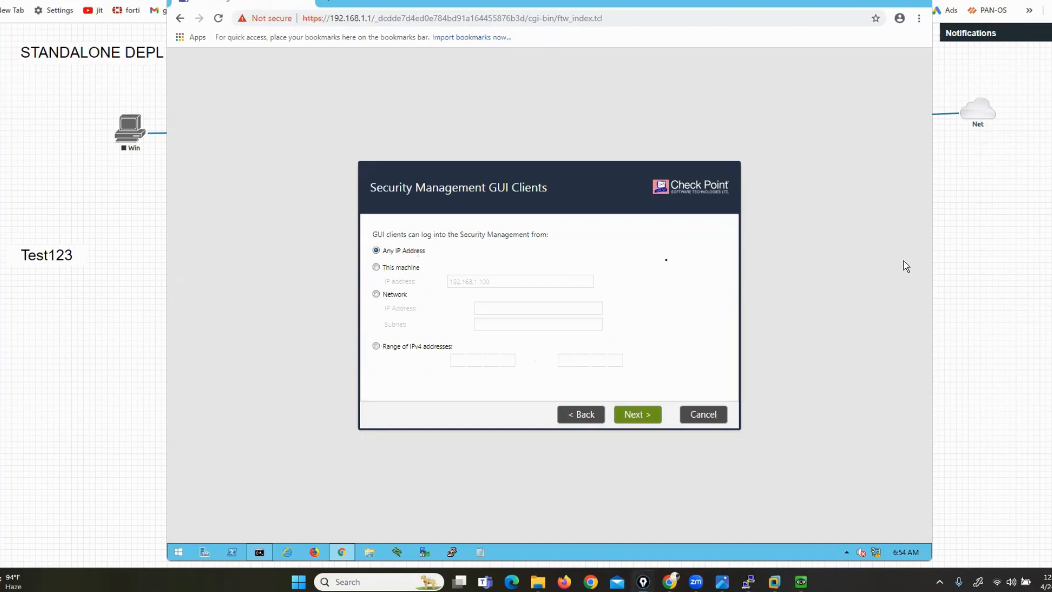
{"action": "left_click", "coordinate": [638, 416]}
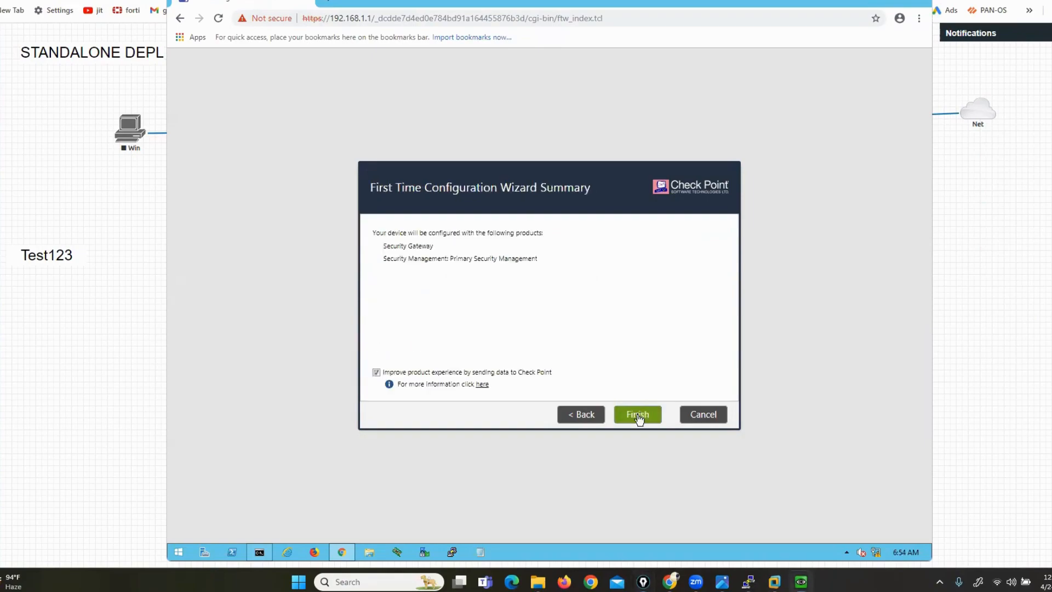
Finish the wizard and confirm Yes to start applying the configuration
{"action": "left_click", "coordinate": [637, 416]}
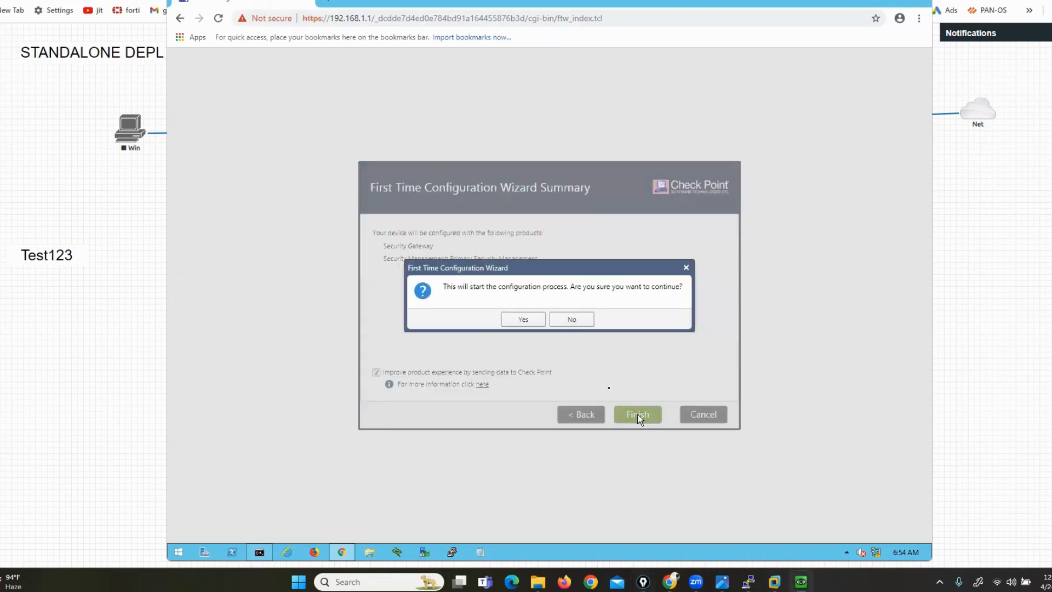
{"action": "left_click", "coordinate": [523, 320]}
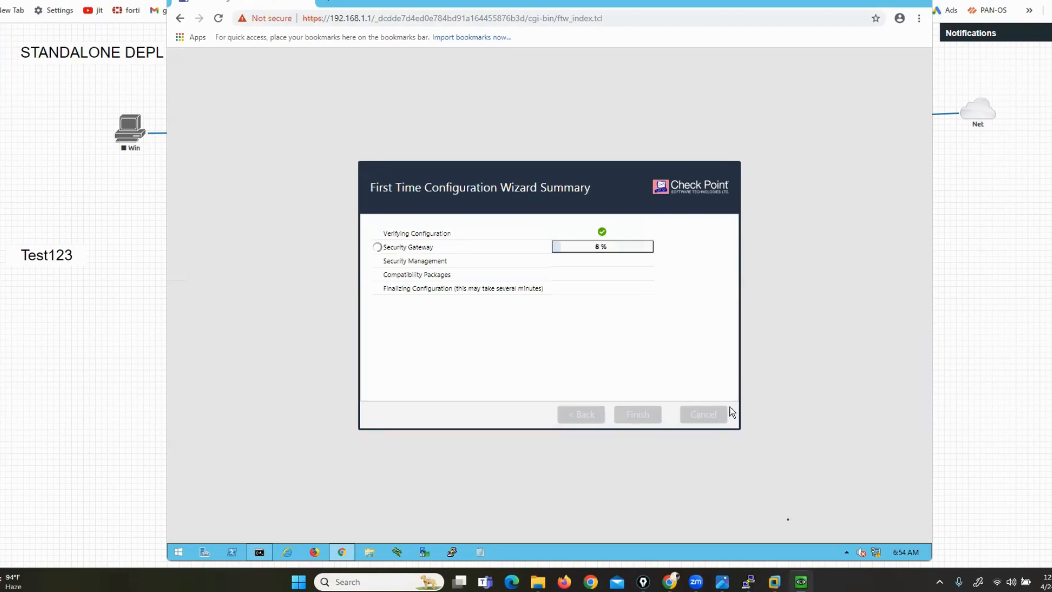
Watch cp-fw's Gaia install reach 80% copying Software Blades, then return to the EVE topology
{"action": "mouse_move", "coordinate": [774, 581]}
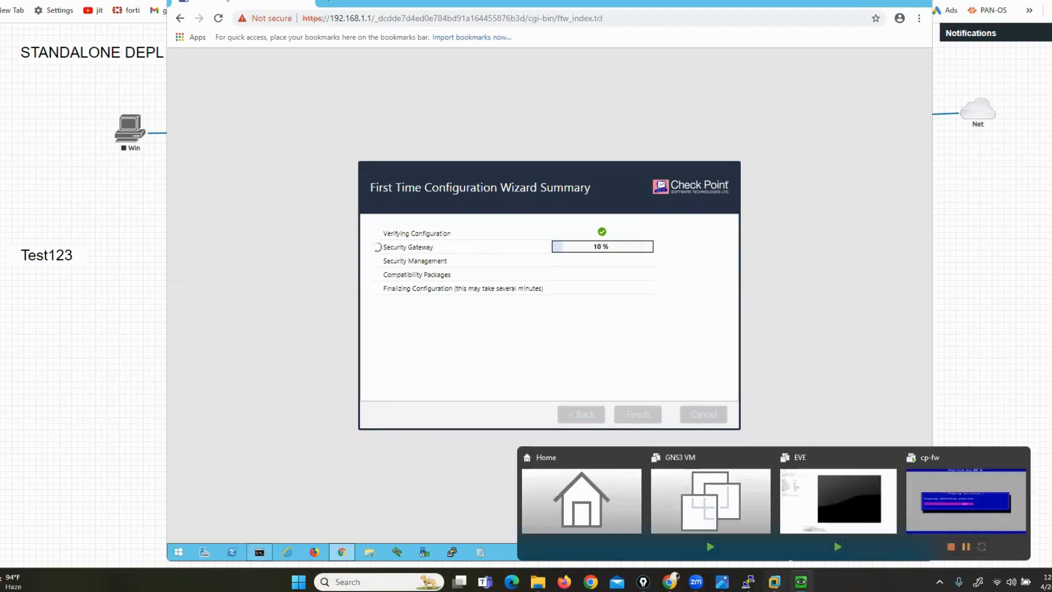
{"action": "left_click", "coordinate": [962, 505]}
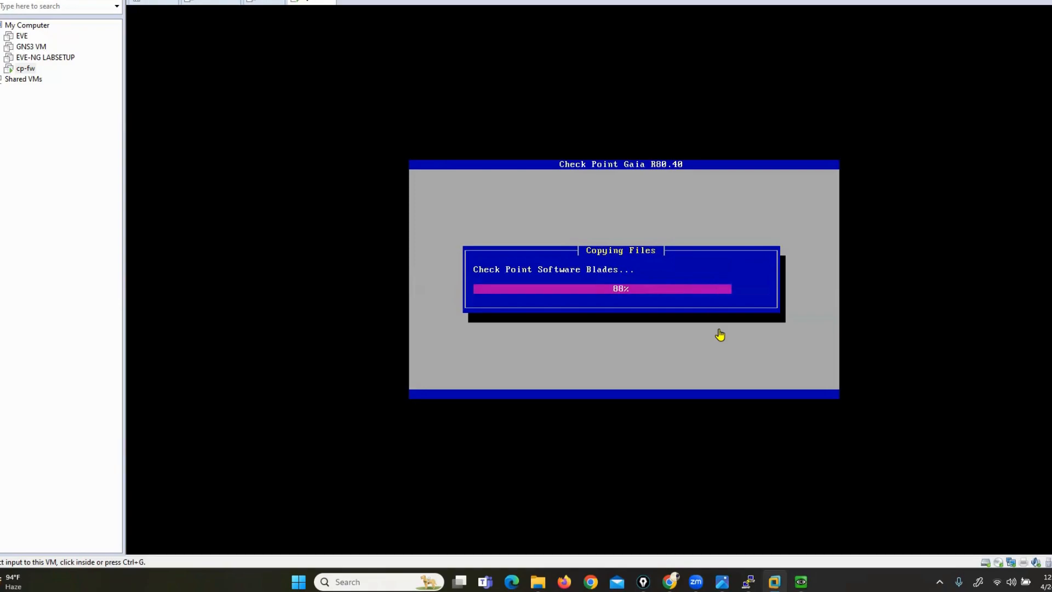
{"action": "mouse_move", "coordinate": [670, 581]}
{"action": "left_click", "coordinate": [685, 496]}
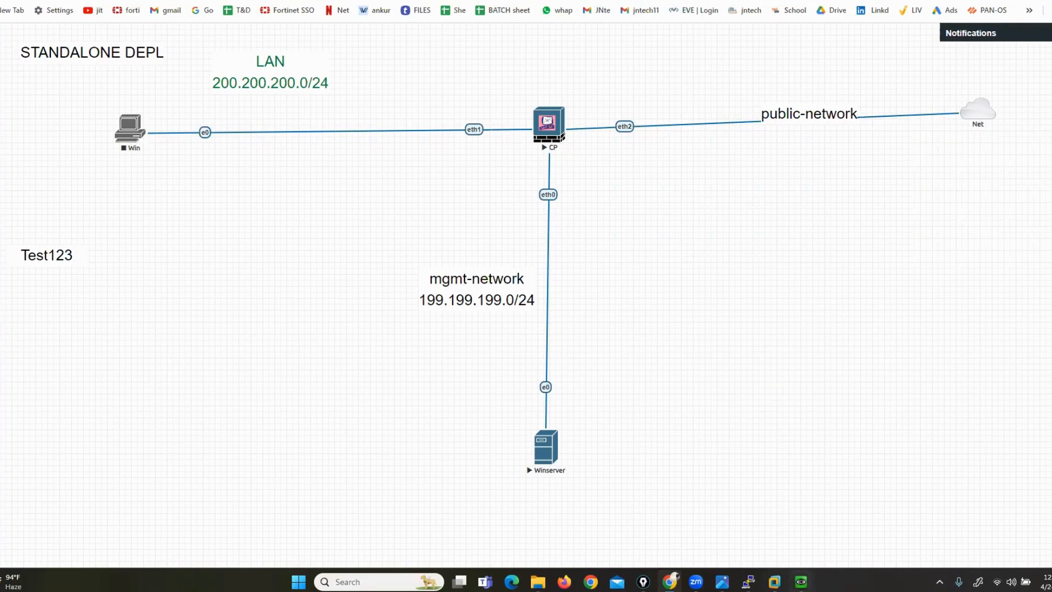
Bring up the cp-fw VM console showing the finished Gaia installation awaiting reboot
{"action": "mouse_move", "coordinate": [775, 582]}
{"action": "left_click", "coordinate": [958, 506]}
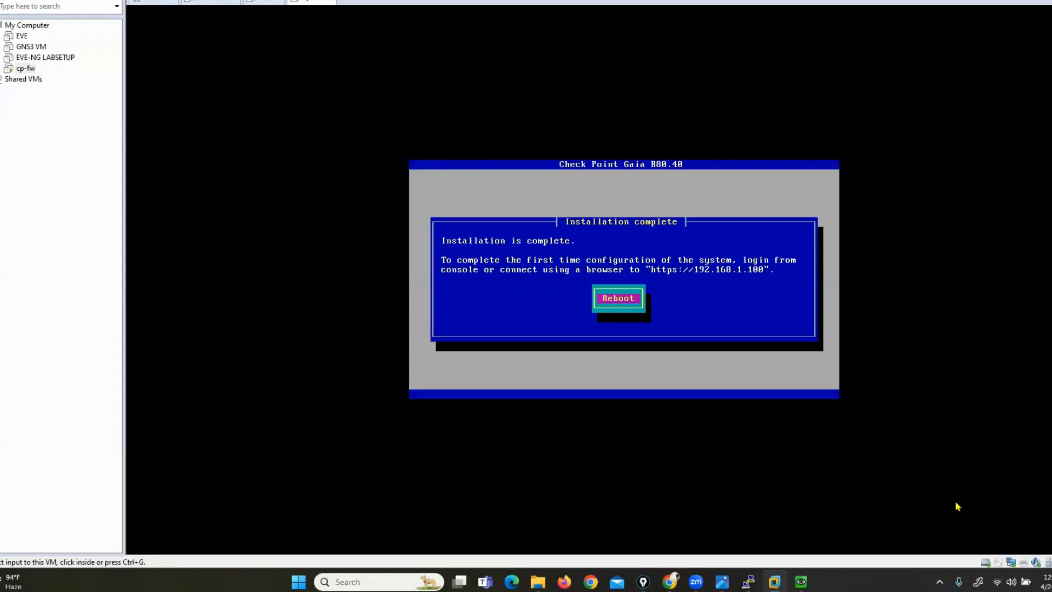
Confirm Reboot in the cp-fw VM console to restart the freshly installed Gaia system
{"action": "left_click", "coordinate": [674, 283]}
{"action": "key", "text": "Return"}
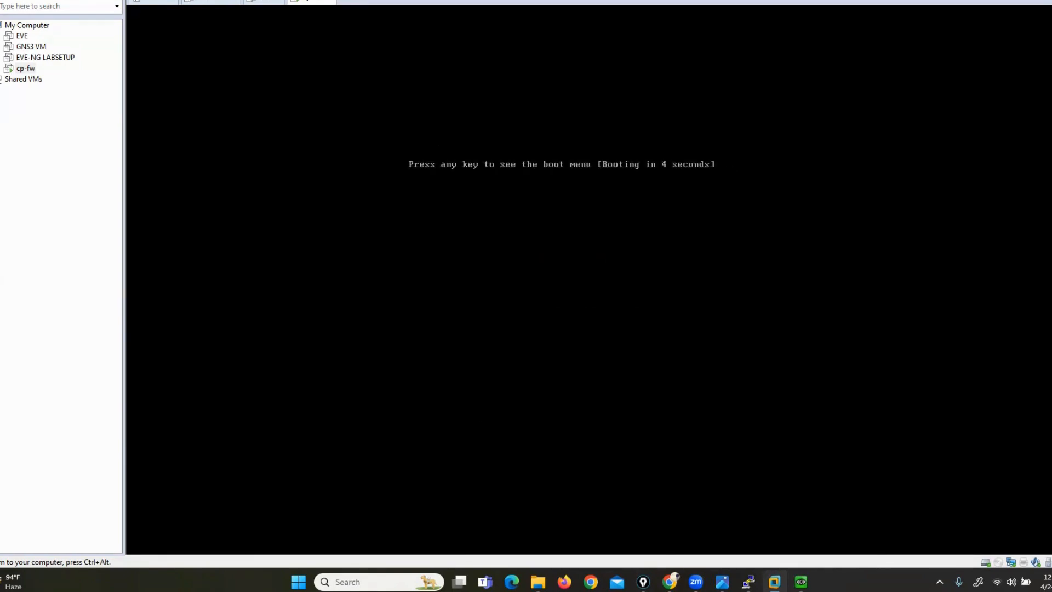
Choose 'Start in 64bit normal mode' at the cp-fw boot menu countdown
{"action": "key", "text": "Return"}
{"action": "key", "text": "Return"}
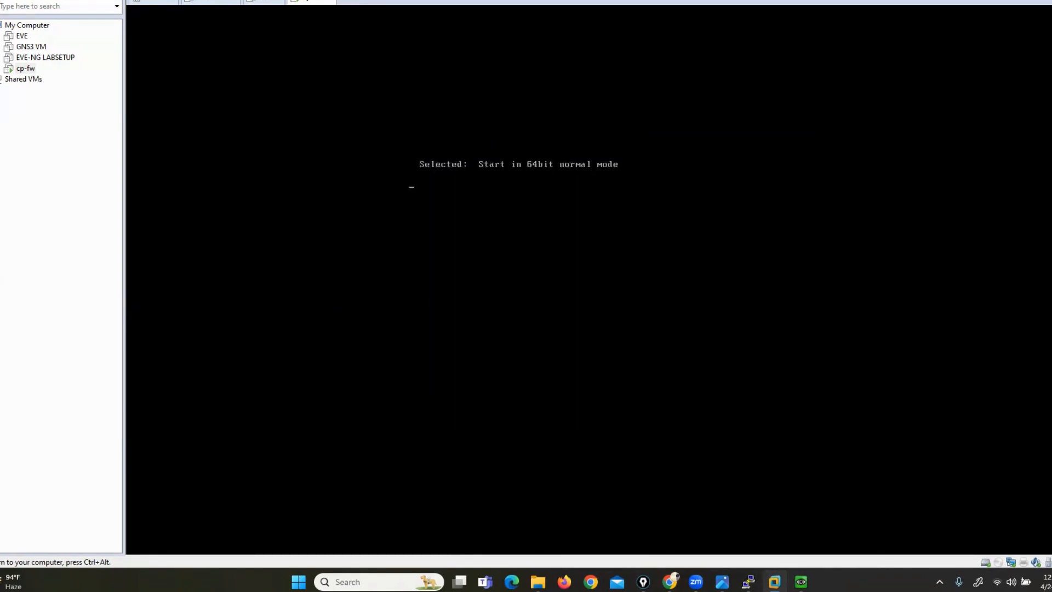
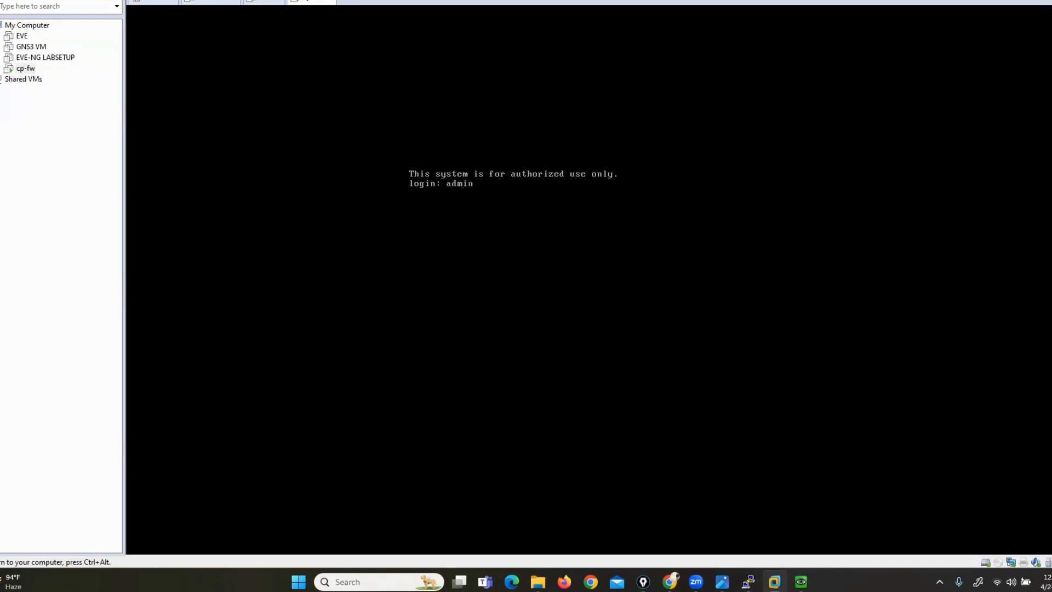
Log in at the Gaia console and mark the password prompt and First Time Wizard notice
{"action": "key", "text": "Return"}
{"action": "key", "text": "Return"}
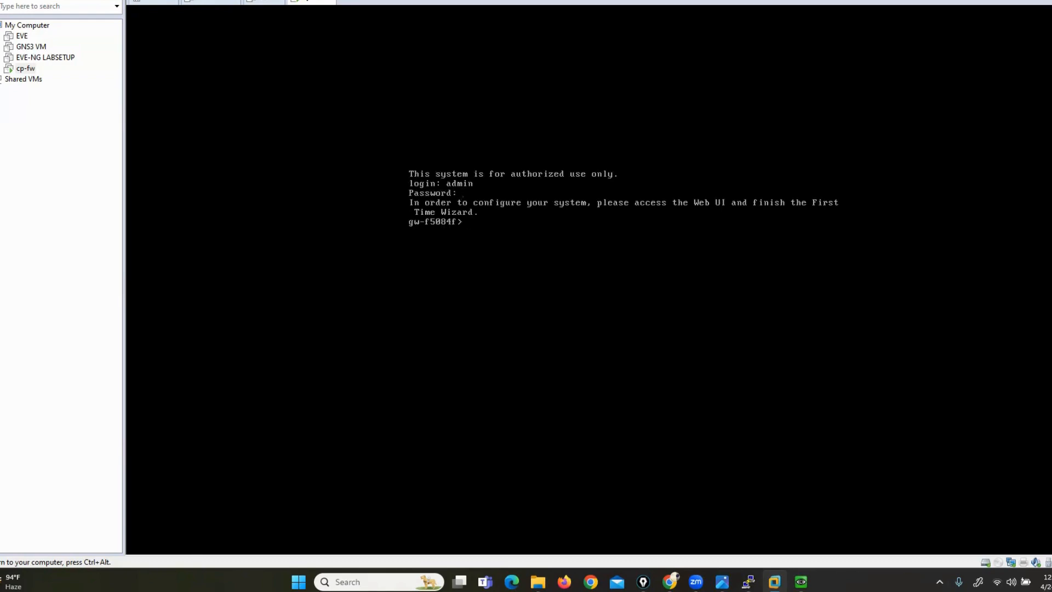
{"action": "key", "text": "ctrl+alt"}
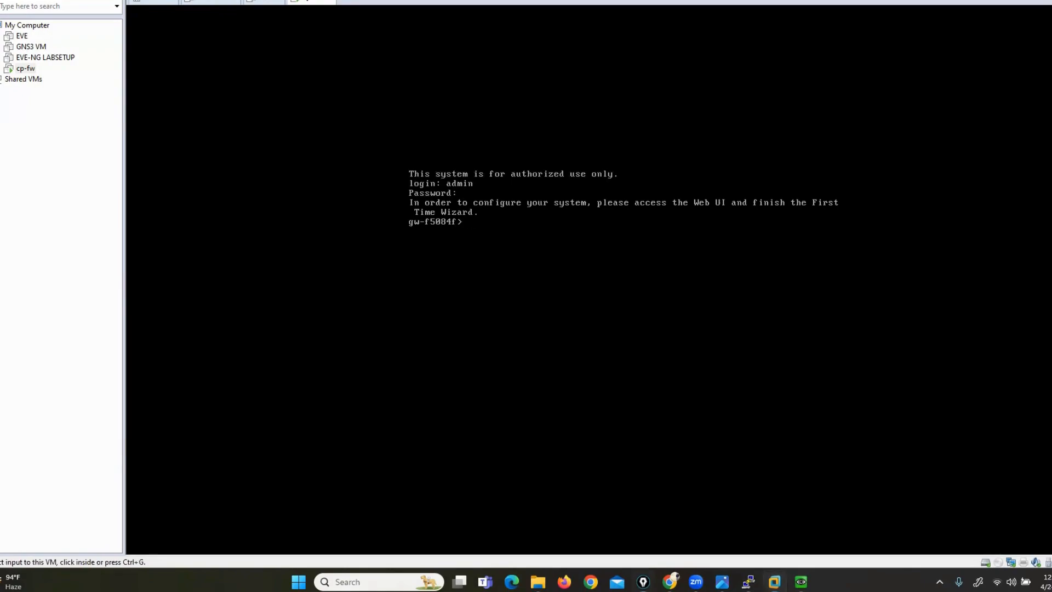
{"action": "mouse_move", "coordinate": [393, 193]}
{"action": "left_mouse_down"}
{"action": "mouse_move", "coordinate": [395, 210]}
{"action": "mouse_move", "coordinate": [409, 209]}
{"action": "left_mouse_up"}
{"action": "mouse_move", "coordinate": [819, 189]}
{"action": "left_mouse_down"}
{"action": "mouse_move", "coordinate": [843, 190]}
{"action": "mouse_move", "coordinate": [849, 218]}
{"action": "left_mouse_up"}
Shut down the gateway guest with Power > Shut Down Guest and return to the EVE-NG topology
{"action": "right_click", "coordinate": [308, 2]}
{"action": "mouse_move", "coordinate": [411, 20]}
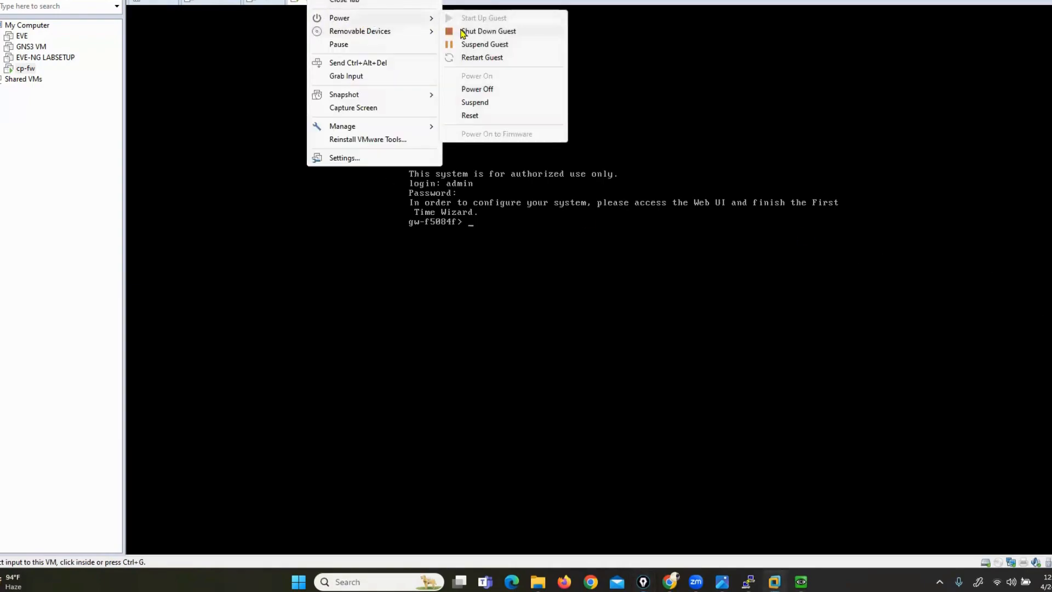
{"action": "left_click", "coordinate": [462, 31]}
{"action": "key", "text": "alt+Tab"}
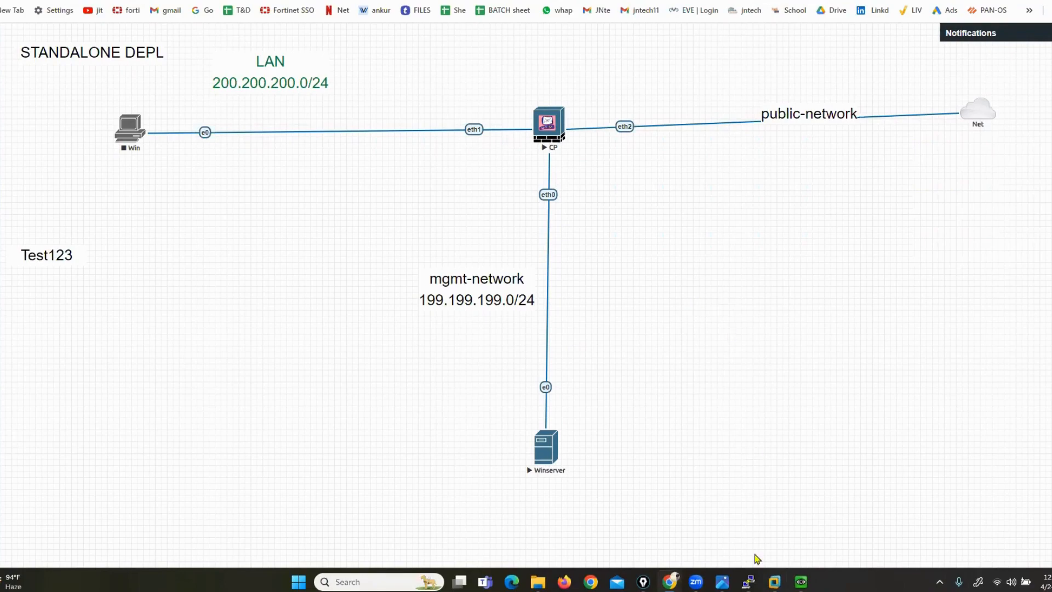
Accept the First Time Configuration Wizard restart dialog in the Windows VM
{"action": "mouse_move", "coordinate": [801, 582]}
{"action": "left_click", "coordinate": [801, 535]}
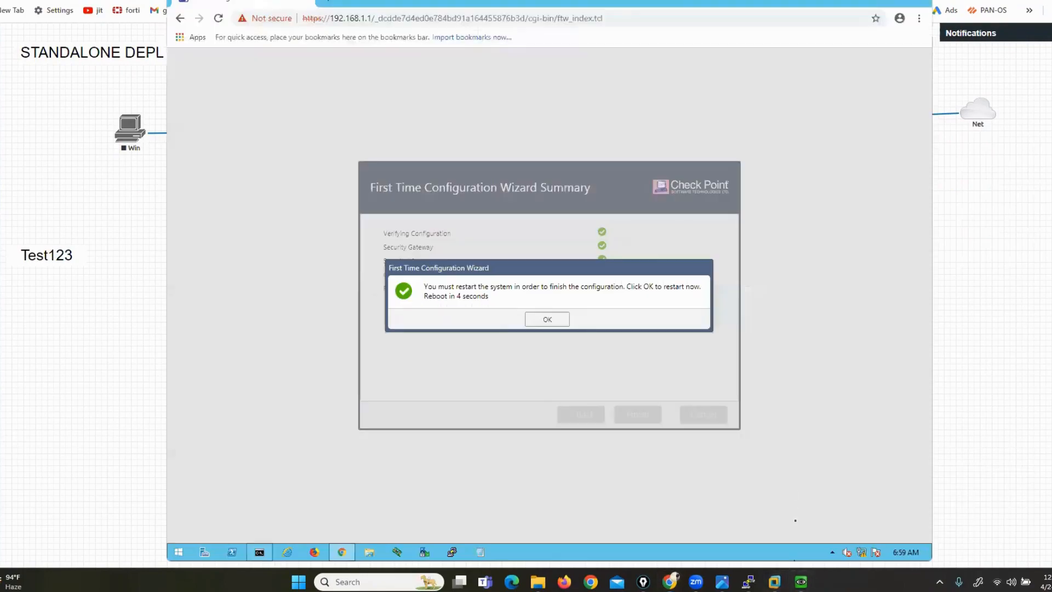
{"action": "left_click", "coordinate": [557, 325]}
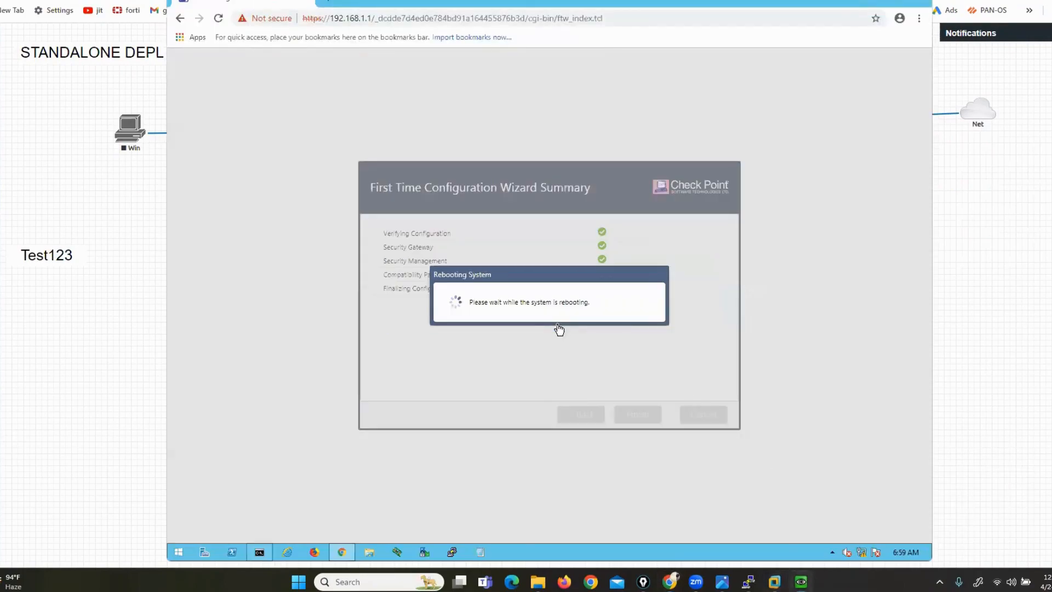
Bring up the CP gateway's PuTTY console and reposition it on screen
{"action": "left_click", "coordinate": [749, 581]}
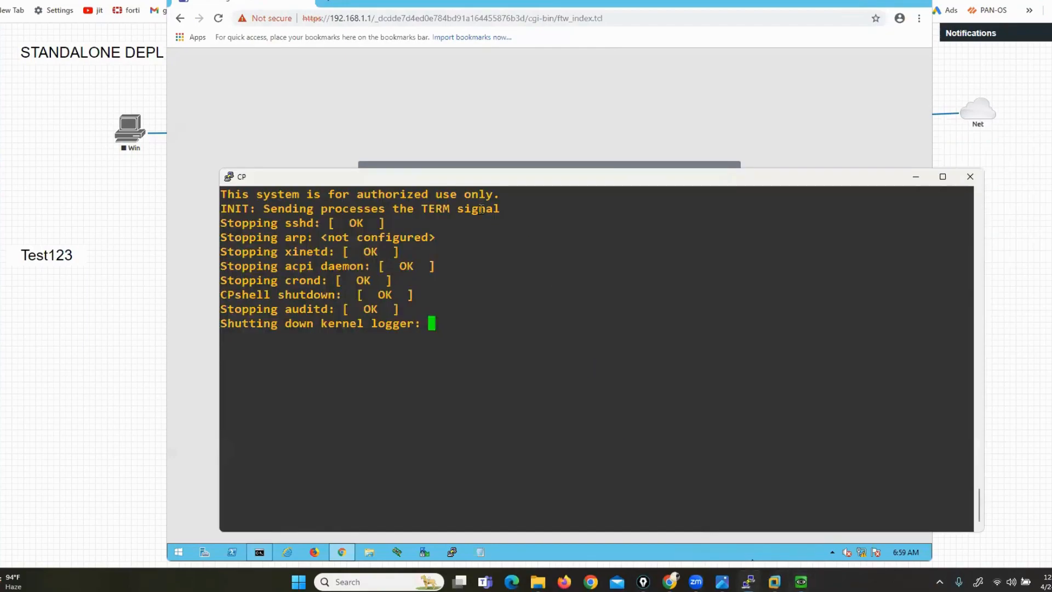
{"action": "left_click_drag", "start_coordinate": [476, 178], "coordinate": [642, 69]}
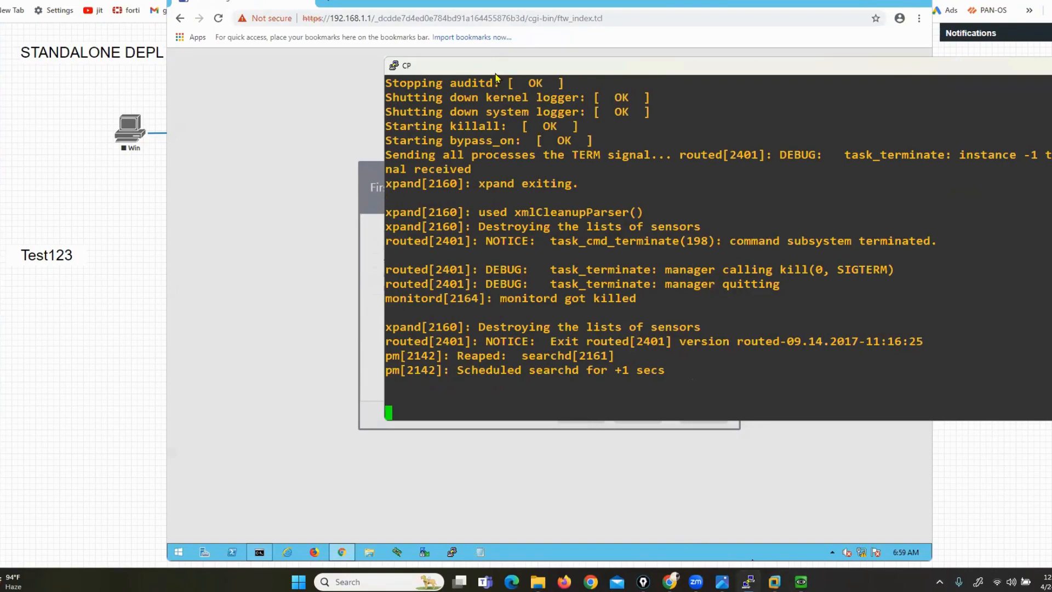
{"action": "left_click_drag", "start_coordinate": [496, 76], "coordinate": [181, 130]}
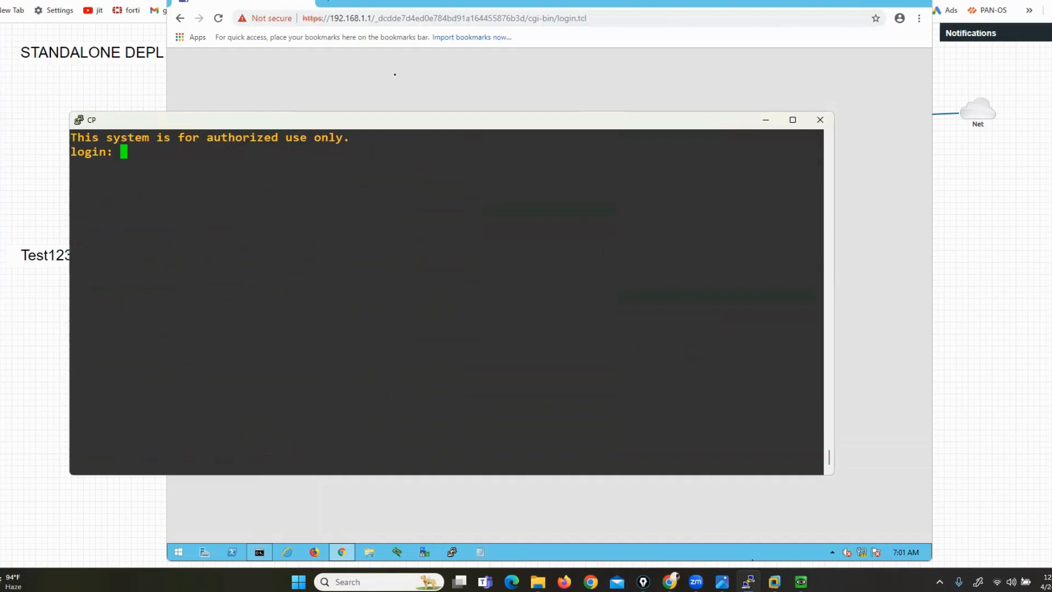
Sign in to the Gaia Portal as admin with the account password, then minimize the PuTTY console
{"action": "left_click", "coordinate": [460, 105]}
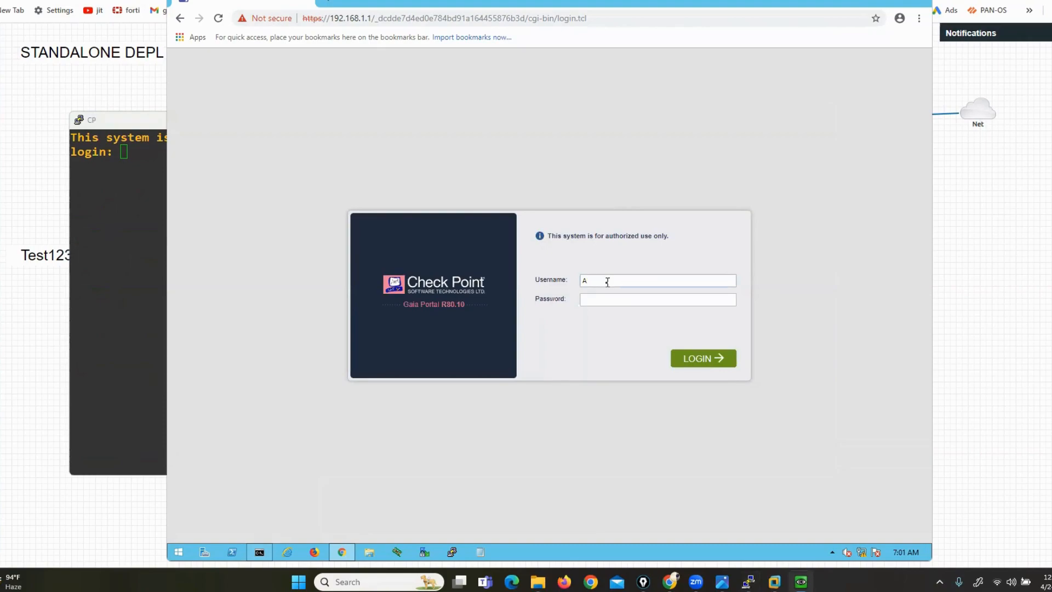
{"action": "type", "text": "admin"}
{"action": "key", "text": "Tab"}
{"action": "key", "text": "Return"}
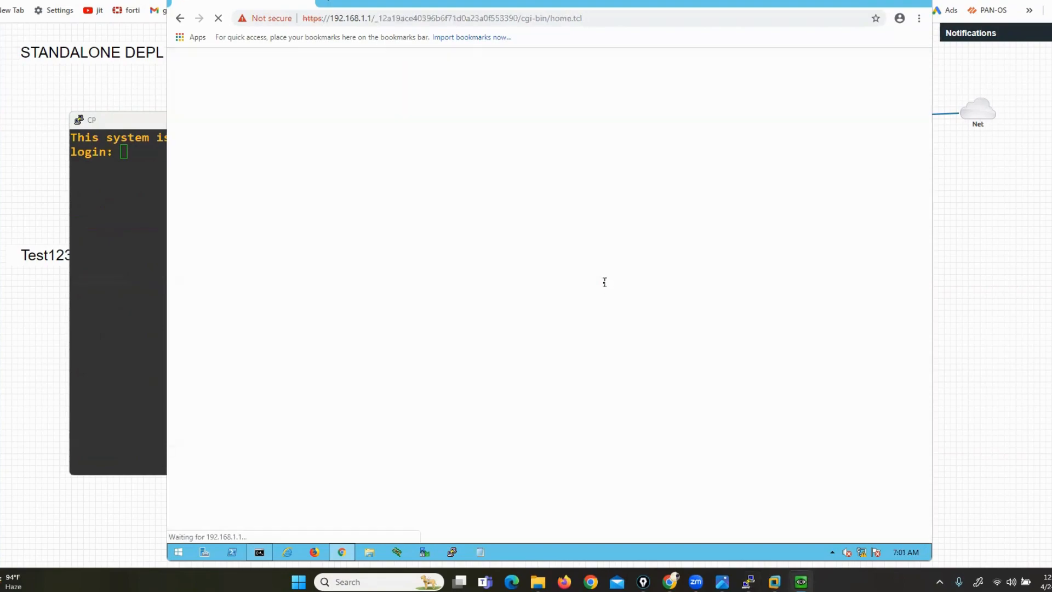
{"action": "left_click", "coordinate": [125, 222]}
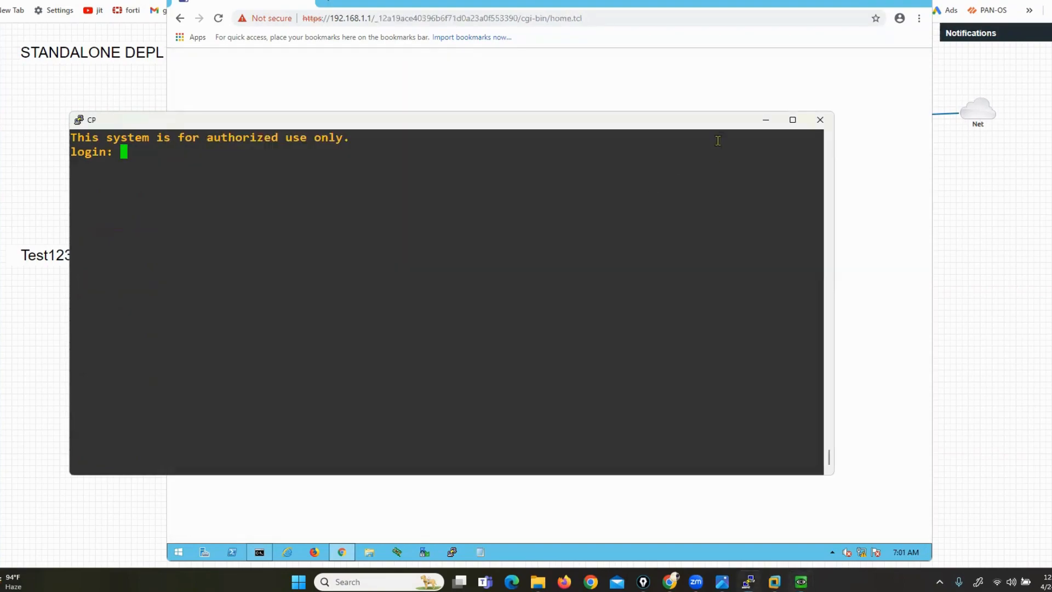
{"action": "left_click", "coordinate": [766, 121]}
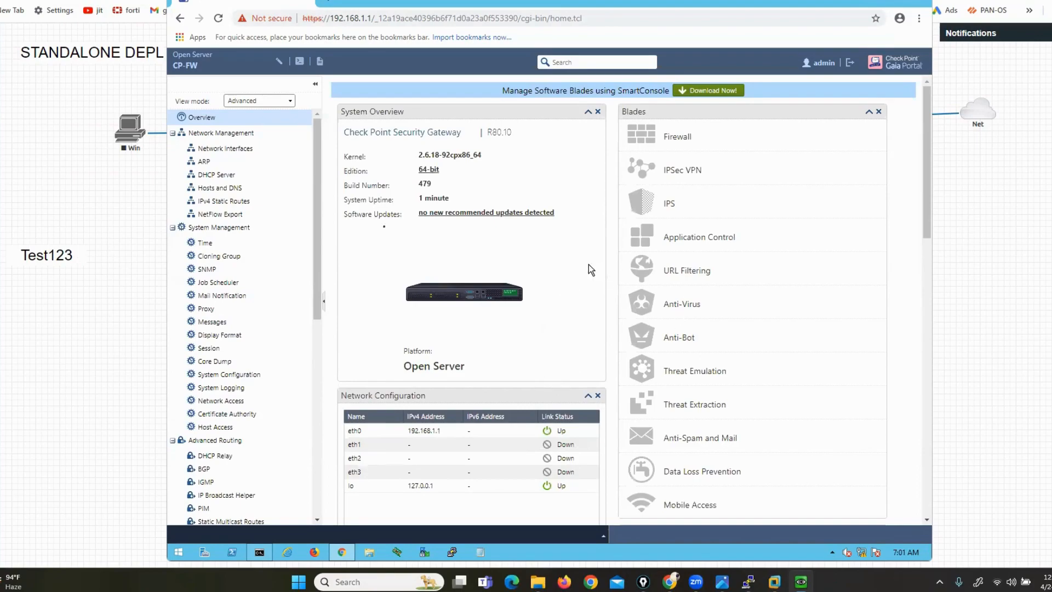
Collapse the Network Management, System Management, Advanced Routing, User Management, High Availability, Maintenance and Upgrades sections
{"action": "left_click", "coordinate": [172, 133]}
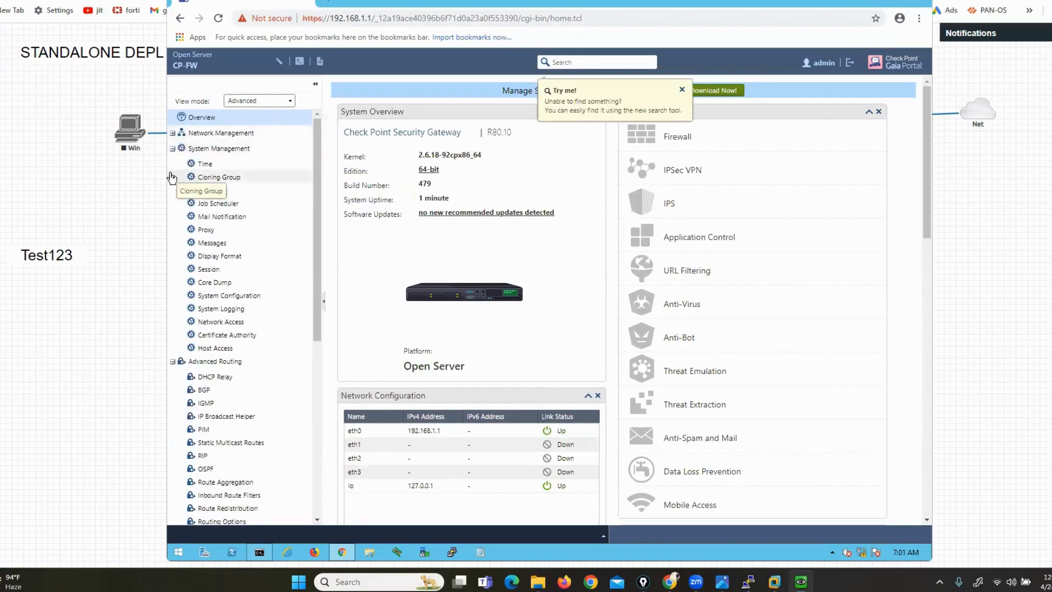
{"action": "left_click", "coordinate": [175, 177]}
{"action": "left_click", "coordinate": [172, 148]}
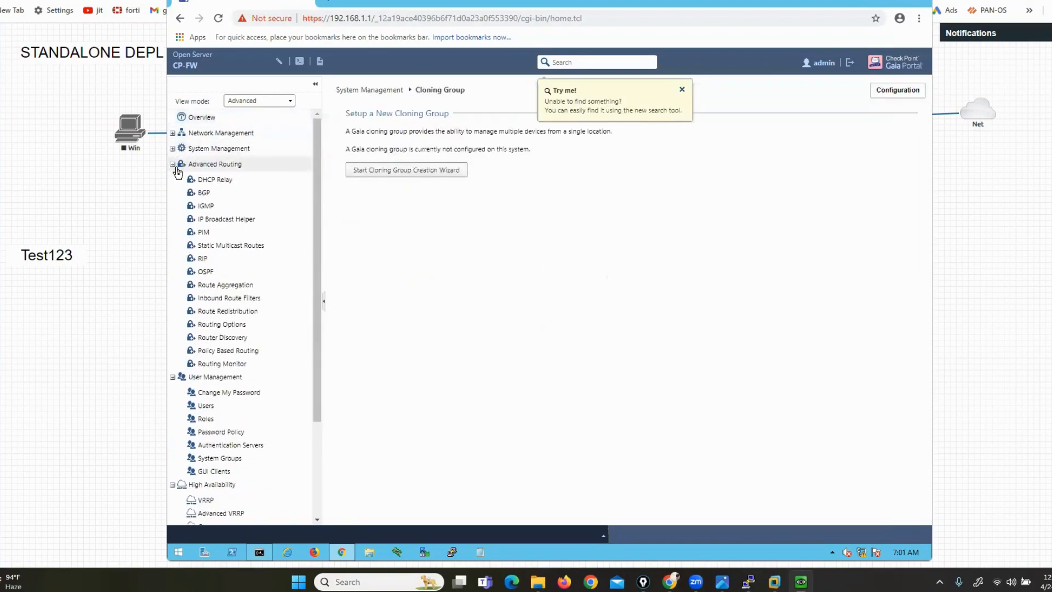
{"action": "left_click", "coordinate": [173, 163]}
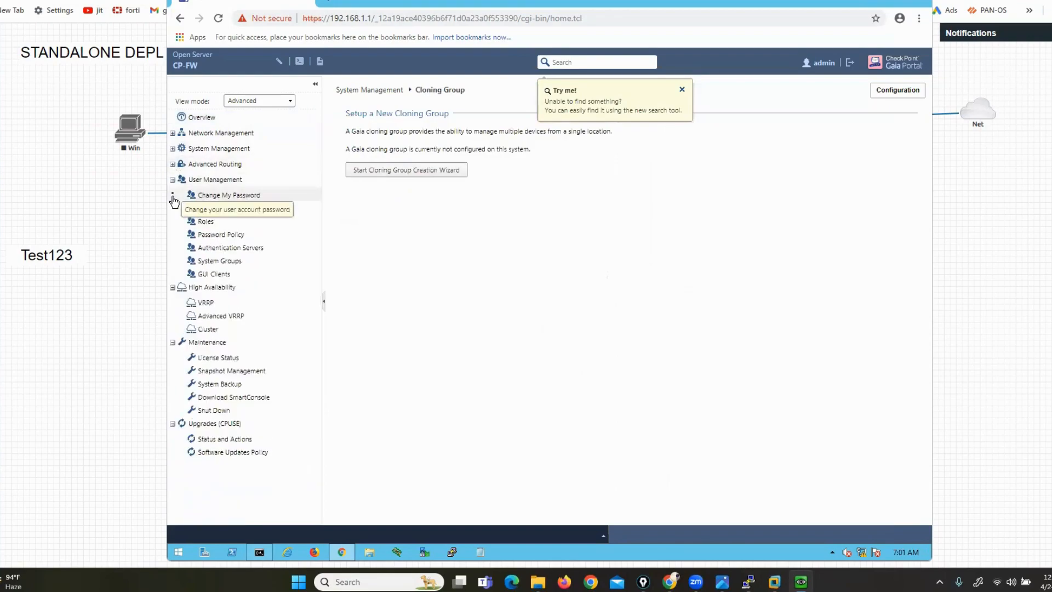
{"action": "left_click", "coordinate": [173, 179]}
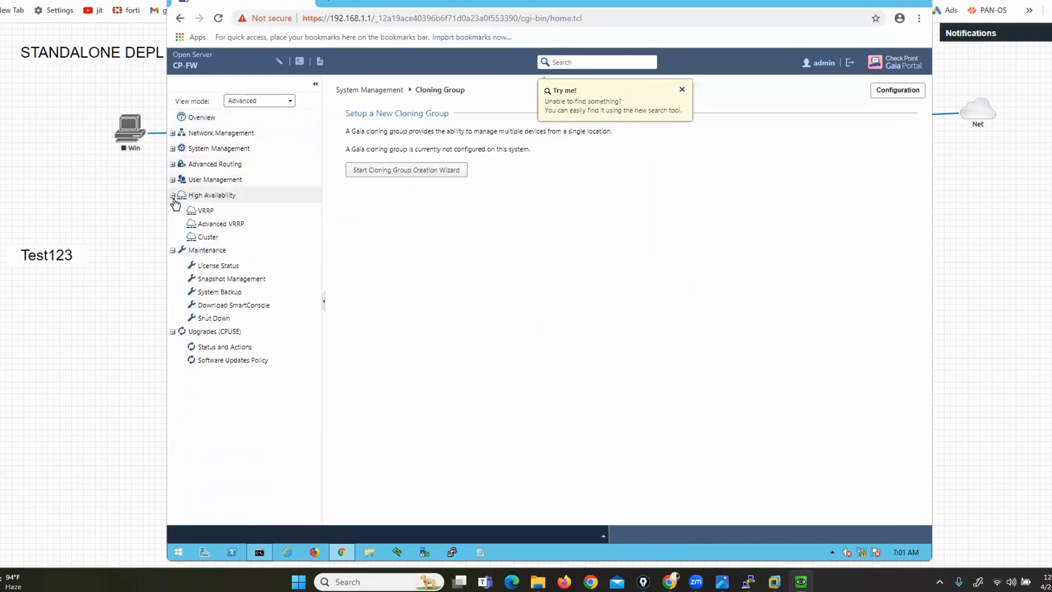
{"action": "left_click", "coordinate": [172, 196]}
{"action": "left_click", "coordinate": [172, 211]}
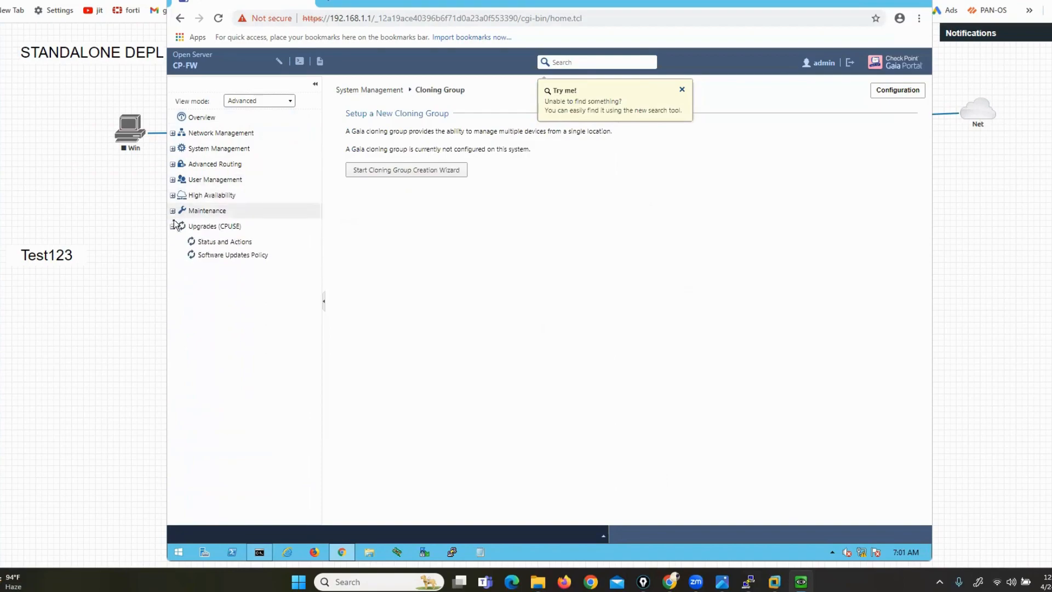
{"action": "left_click", "coordinate": [172, 226]}
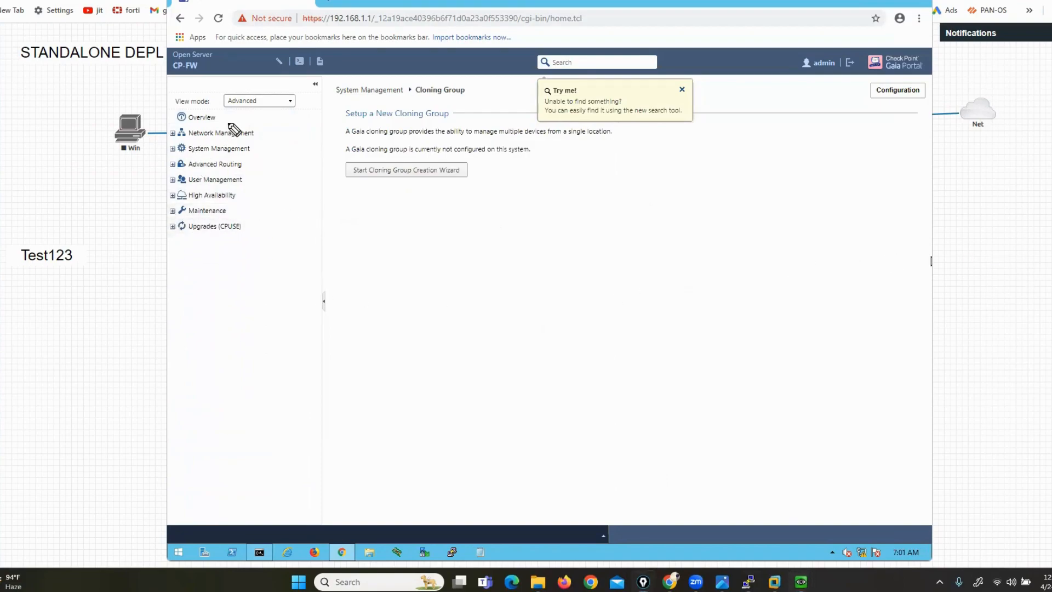
Highlight the collapsed top-level categories, then expand Network Management again
{"action": "mouse_move", "coordinate": [229, 123]}
{"action": "left_mouse_down"}
{"action": "mouse_move", "coordinate": [281, 140]}
{"action": "mouse_move", "coordinate": [279, 241]}
{"action": "mouse_move", "coordinate": [260, 246]}
{"action": "left_mouse_up"}
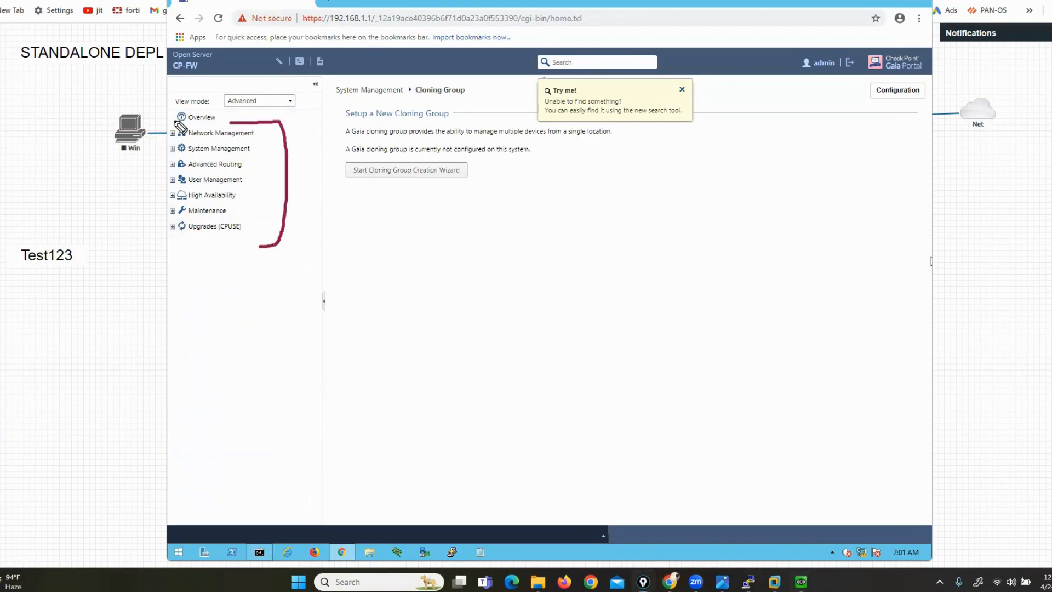
{"action": "mouse_move", "coordinate": [176, 120]}
{"action": "left_mouse_down"}
{"action": "mouse_move", "coordinate": [152, 155]}
{"action": "mouse_move", "coordinate": [182, 245]}
{"action": "mouse_move", "coordinate": [210, 241]}
{"action": "left_mouse_up"}
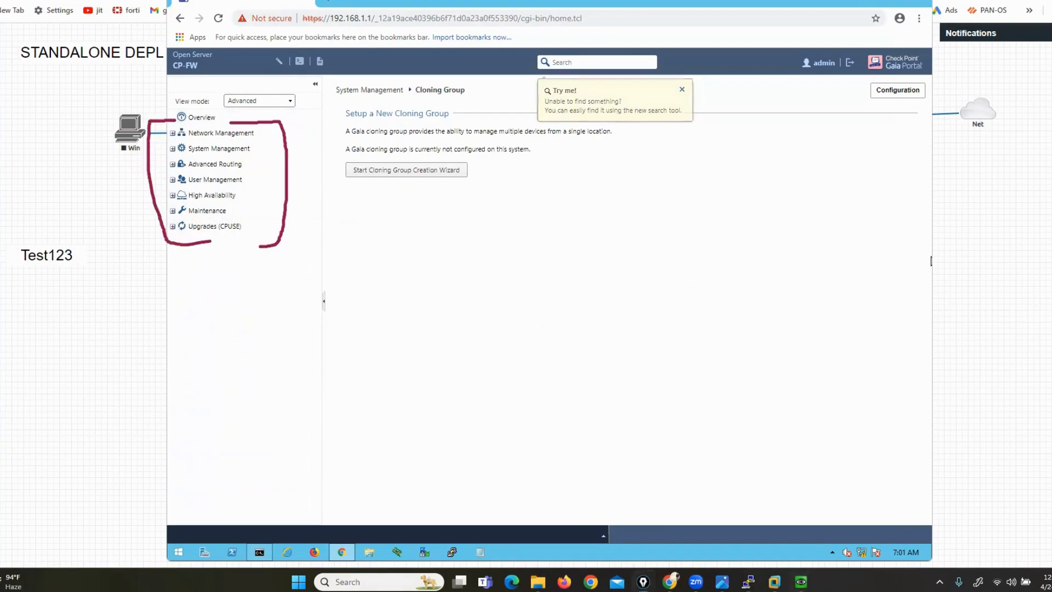
{"action": "key", "text": "Escape"}
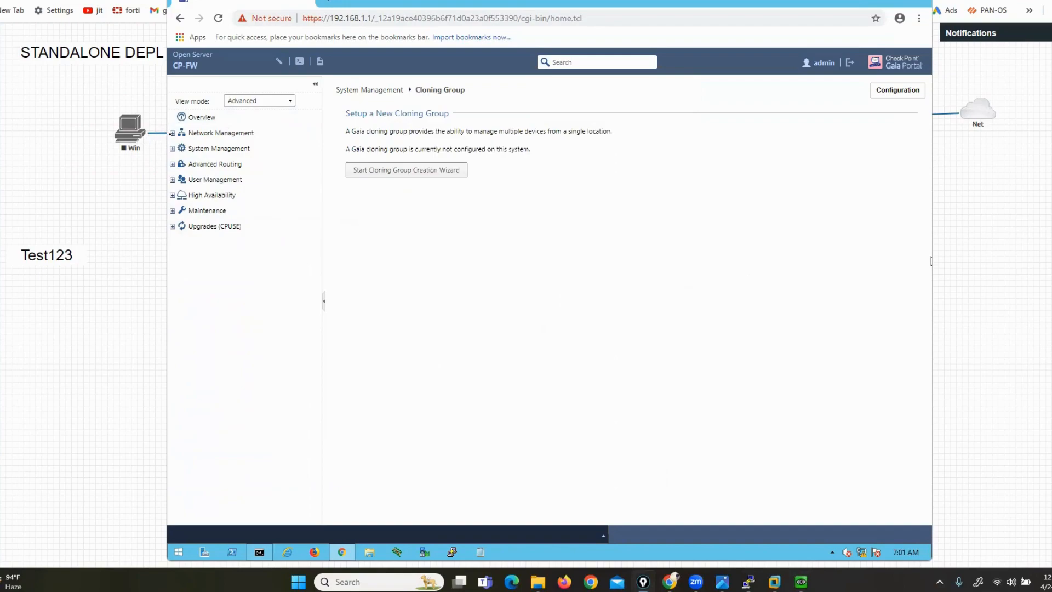
{"action": "left_click", "coordinate": [175, 133]}
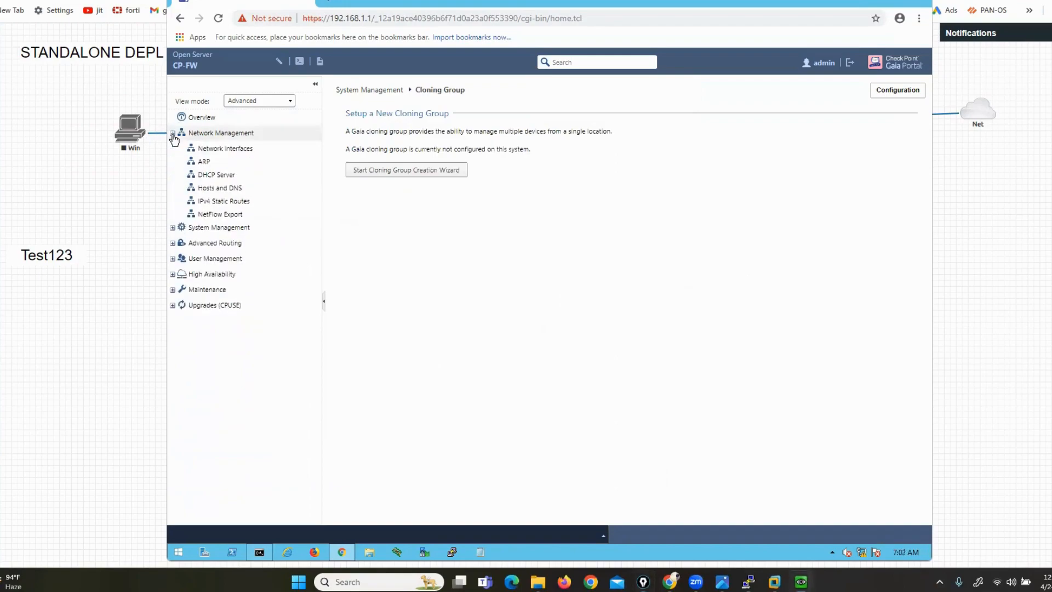
Review Network Interfaces, ARP, DHCP Server, Hosts and DNS, and the IPv4 default route via 192.168.1.254
{"action": "left_click", "coordinate": [237, 153]}
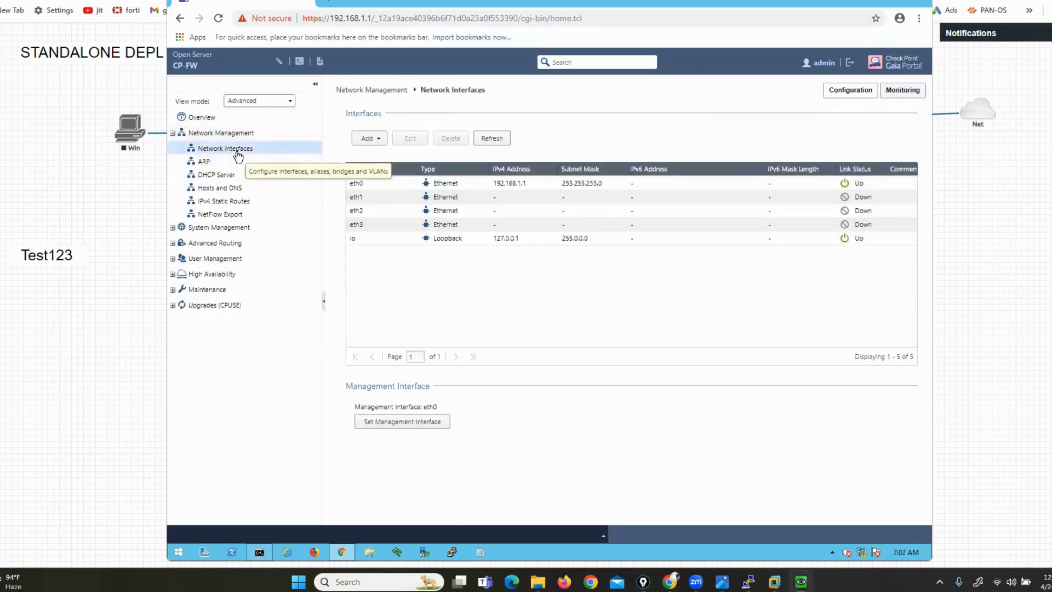
{"action": "left_click", "coordinate": [195, 166]}
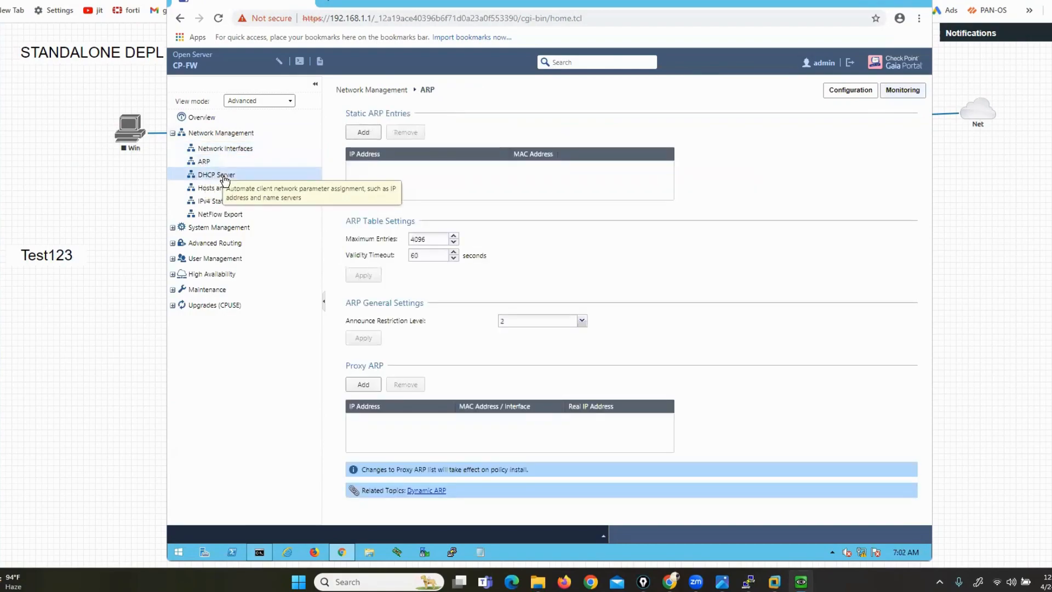
{"action": "left_click", "coordinate": [224, 177]}
{"action": "left_click", "coordinate": [229, 192]}
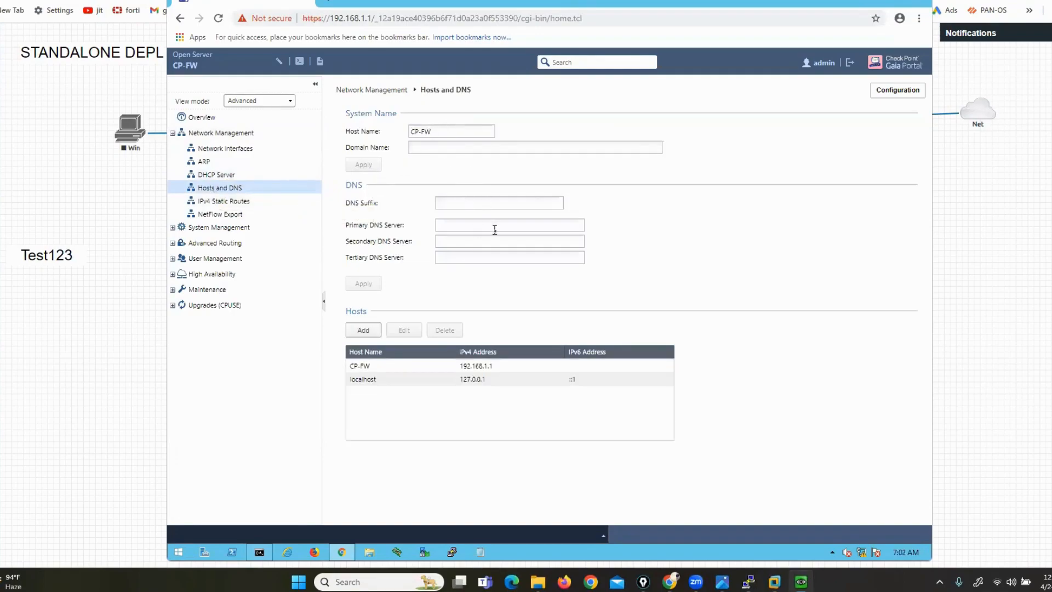
{"action": "left_click", "coordinate": [222, 202]}
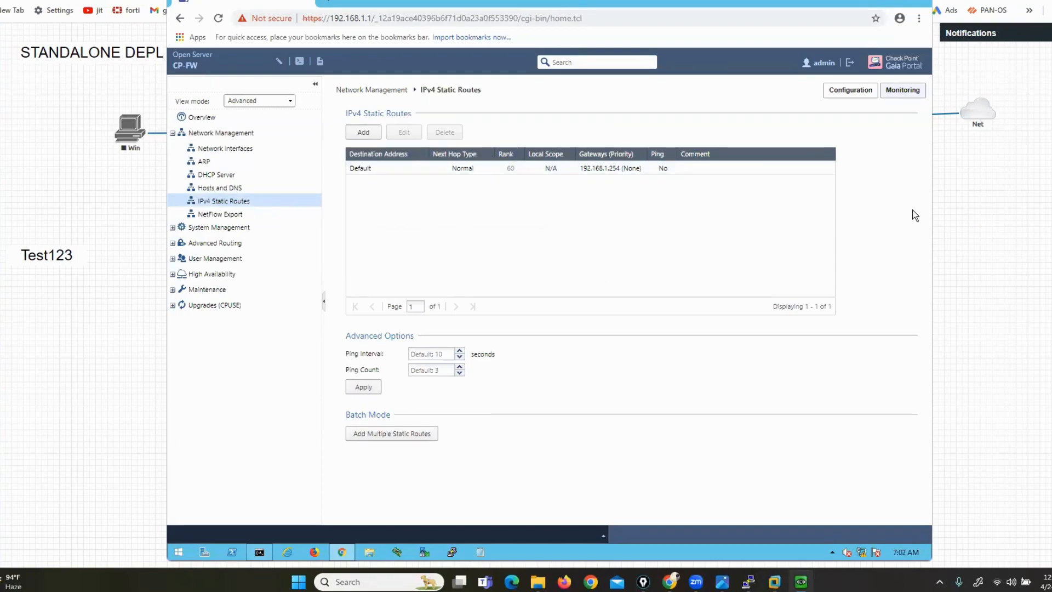
Mark the CP-FW host name, then go back to the Overview dashboard
{"action": "mouse_move", "coordinate": [162, 72]}
{"action": "left_mouse_down"}
{"action": "mouse_move", "coordinate": [209, 76]}
{"action": "mouse_move", "coordinate": [206, 60]}
{"action": "mouse_move", "coordinate": [168, 61]}
{"action": "mouse_move", "coordinate": [160, 78]}
{"action": "left_mouse_up"}
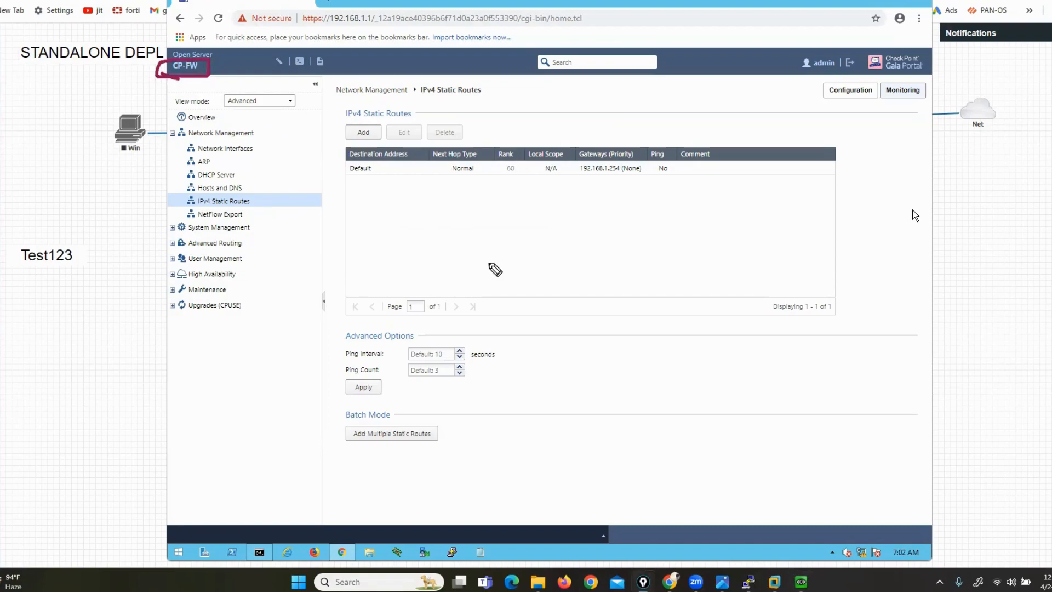
{"action": "key", "text": "Escape"}
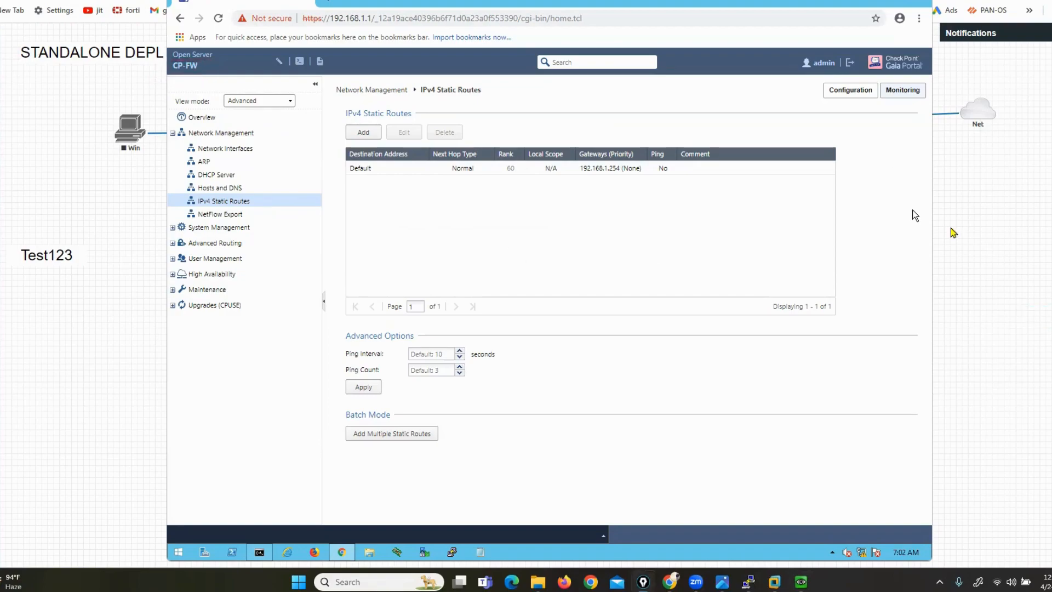
{"action": "left_click", "coordinate": [200, 118]}
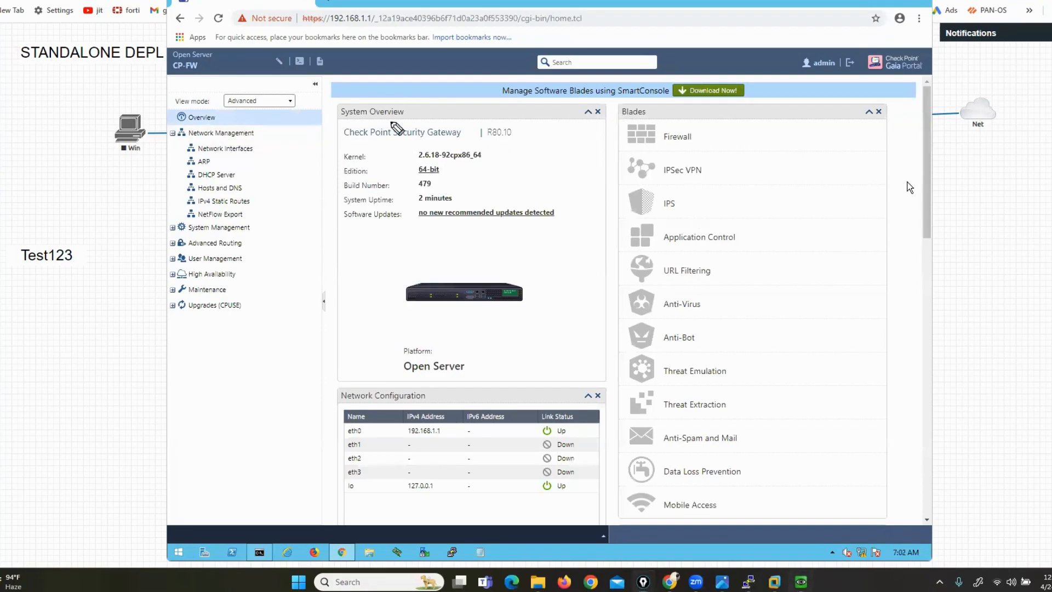
Highlight the system overview details: the 64-bit edition and Open Server platform
{"action": "mouse_move", "coordinate": [378, 91]}
{"action": "left_mouse_down"}
{"action": "mouse_move", "coordinate": [329, 345]}
{"action": "mouse_move", "coordinate": [319, 487]}
{"action": "mouse_move", "coordinate": [737, 550]}
{"action": "mouse_move", "coordinate": [940, 370]}
{"action": "mouse_move", "coordinate": [926, 55]}
{"action": "mouse_move", "coordinate": [548, 34]}
{"action": "mouse_move", "coordinate": [383, 74]}
{"action": "mouse_move", "coordinate": [439, 103]}
{"action": "left_mouse_up"}
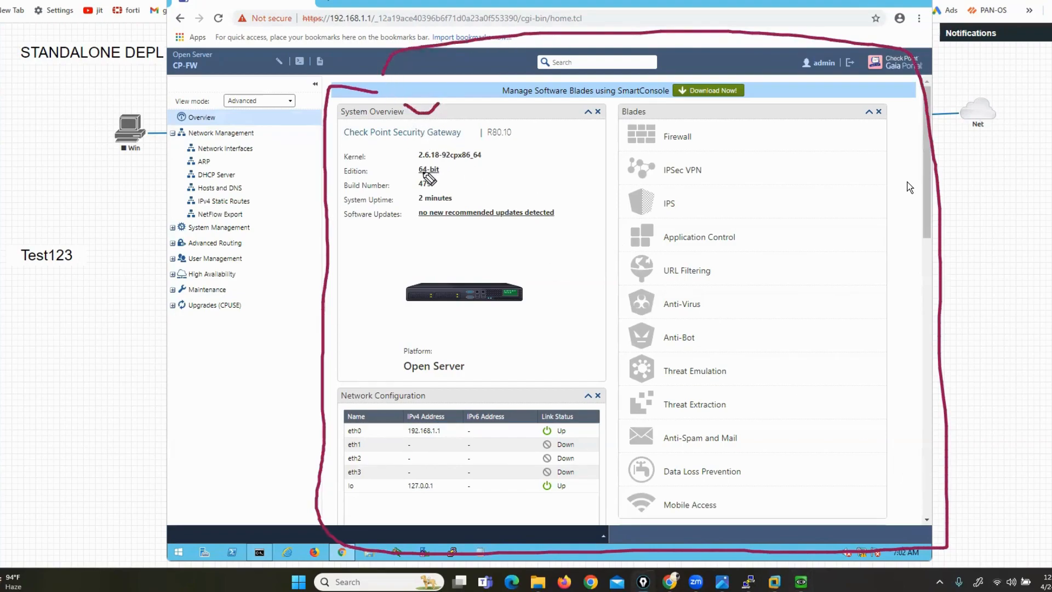
{"action": "left_click_drag", "start_coordinate": [412, 174], "coordinate": [452, 174]}
{"action": "left_click_drag", "start_coordinate": [397, 322], "coordinate": [513, 323]}
{"action": "key", "text": "e"}
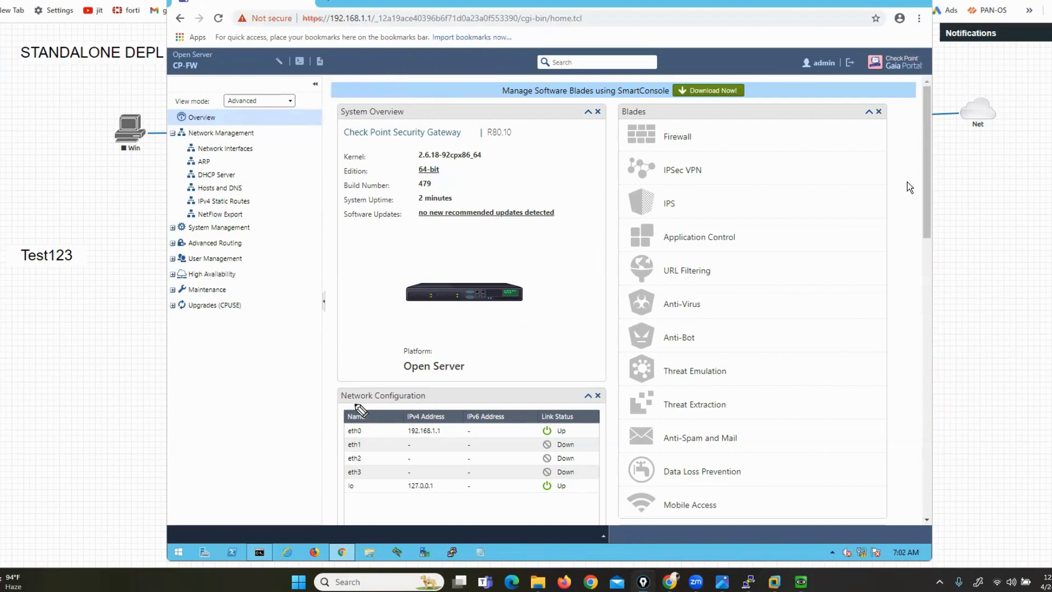
Point out eth0 with address 192.168.1.1, the matching portal address, and its Up status
{"action": "left_click_drag", "start_coordinate": [304, 431], "coordinate": [338, 431]}
{"action": "mouse_move", "coordinate": [403, 439]}
{"action": "left_mouse_down"}
{"action": "mouse_move", "coordinate": [438, 439]}
{"action": "mouse_move", "coordinate": [450, 415]}
{"action": "mouse_move", "coordinate": [397, 412]}
{"action": "mouse_move", "coordinate": [412, 442]}
{"action": "left_mouse_up"}
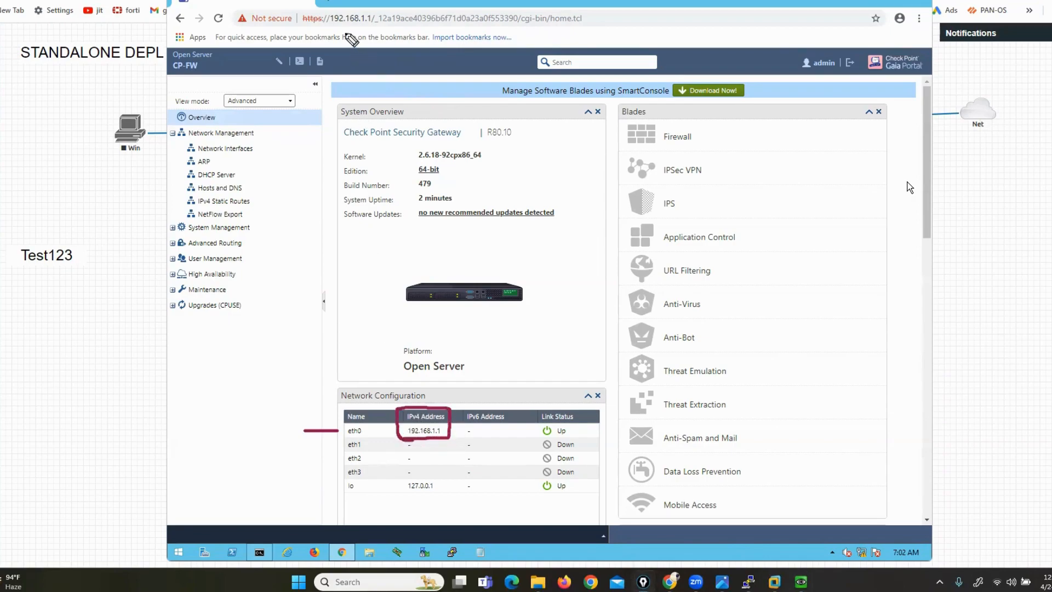
{"action": "left_click_drag", "start_coordinate": [344, 26], "coordinate": [380, 25]}
{"action": "mouse_move", "coordinate": [579, 422]}
{"action": "left_mouse_down"}
{"action": "mouse_move", "coordinate": [582, 440]}
{"action": "mouse_move", "coordinate": [541, 437]}
{"action": "left_mouse_up"}
{"action": "key", "text": "ctrl+shift+7"}
Outline the enabled blades (Firewall, IPSec VPN, IPS, Application Control, URL Filtering, Anti-Virus, Anti-Bot), then show EVE-NG
{"action": "mouse_move", "coordinate": [620, 94]}
{"action": "left_mouse_down"}
{"action": "mouse_move", "coordinate": [613, 486]}
{"action": "mouse_move", "coordinate": [657, 527]}
{"action": "left_mouse_up"}
{"action": "mouse_move", "coordinate": [731, 533]}
{"action": "left_mouse_down"}
{"action": "mouse_move", "coordinate": [904, 527]}
{"action": "mouse_move", "coordinate": [895, 208]}
{"action": "mouse_move", "coordinate": [855, 74]}
{"action": "mouse_move", "coordinate": [625, 92]}
{"action": "mouse_move", "coordinate": [615, 107]}
{"action": "left_mouse_up"}
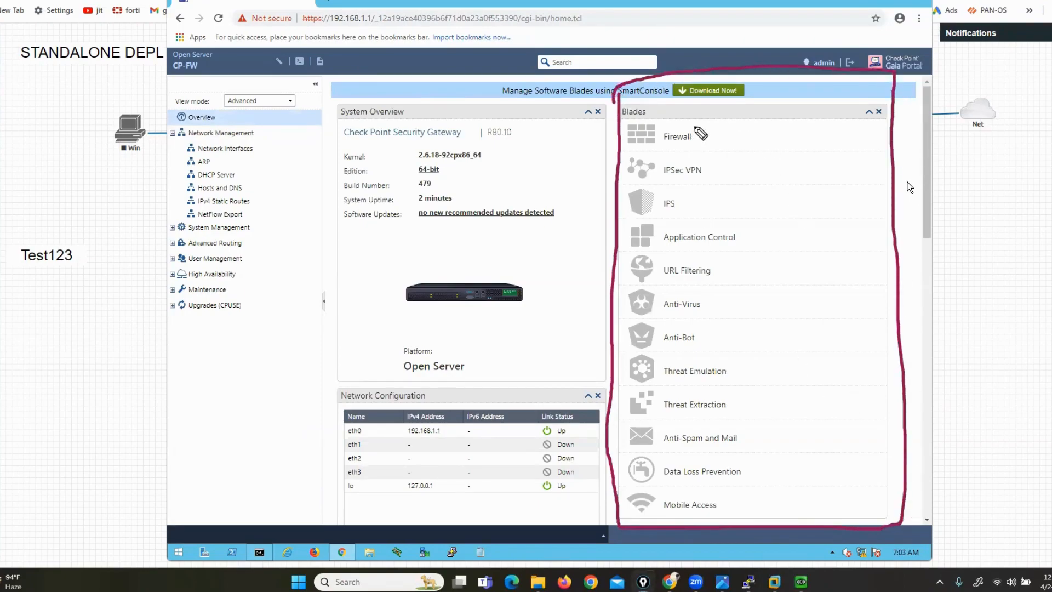
{"action": "mouse_move", "coordinate": [696, 128]}
{"action": "left_mouse_down"}
{"action": "mouse_move", "coordinate": [710, 135]}
{"action": "mouse_move", "coordinate": [725, 121]}
{"action": "left_mouse_up"}
{"action": "mouse_move", "coordinate": [706, 164]}
{"action": "left_mouse_down"}
{"action": "mouse_move", "coordinate": [719, 175]}
{"action": "mouse_move", "coordinate": [732, 164]}
{"action": "left_mouse_up"}
{"action": "left_click_drag", "start_coordinate": [687, 203], "coordinate": [813, 216]}
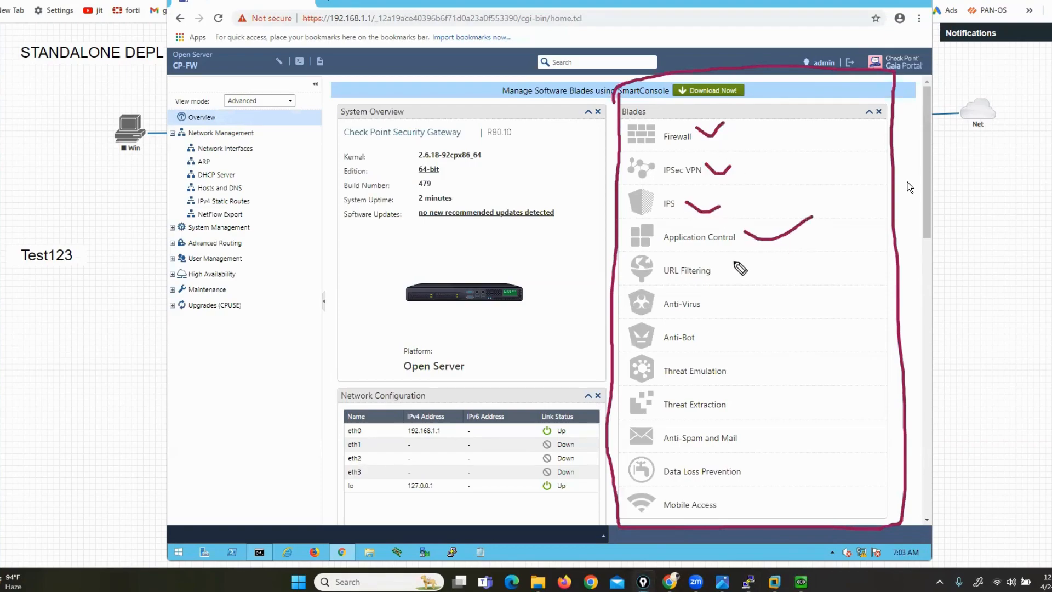
{"action": "left_click_drag", "start_coordinate": [739, 258], "coordinate": [771, 260]}
{"action": "mouse_move", "coordinate": [707, 300]}
{"action": "left_mouse_down"}
{"action": "mouse_move", "coordinate": [723, 308]}
{"action": "mouse_move", "coordinate": [752, 293]}
{"action": "left_mouse_up"}
{"action": "mouse_move", "coordinate": [703, 328]}
{"action": "left_mouse_down"}
{"action": "mouse_move", "coordinate": [715, 340]}
{"action": "mouse_move", "coordinate": [762, 330]}
{"action": "left_mouse_up"}
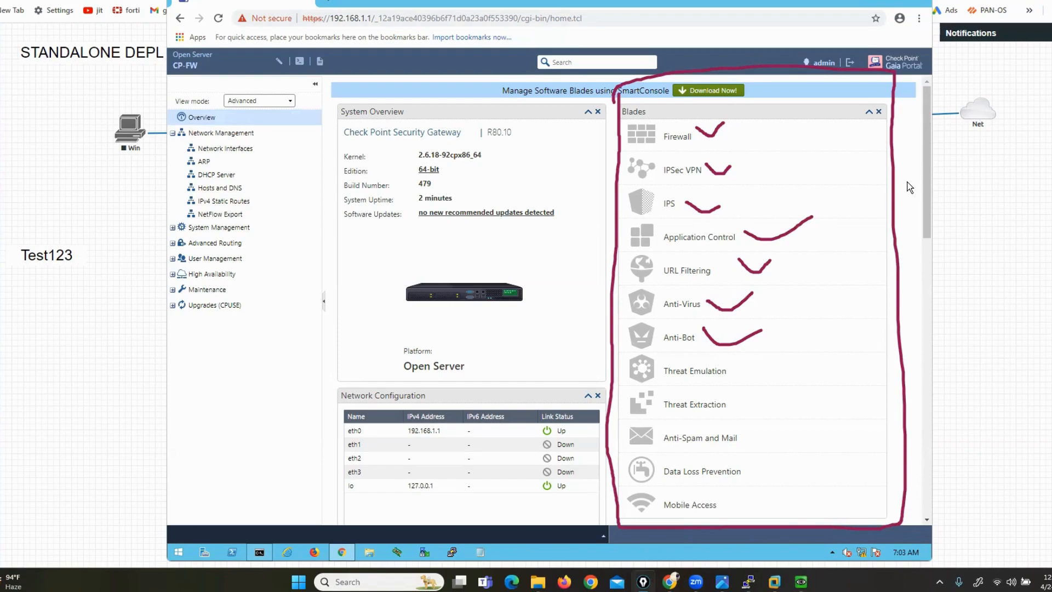
{"action": "key", "text": "Escape"}
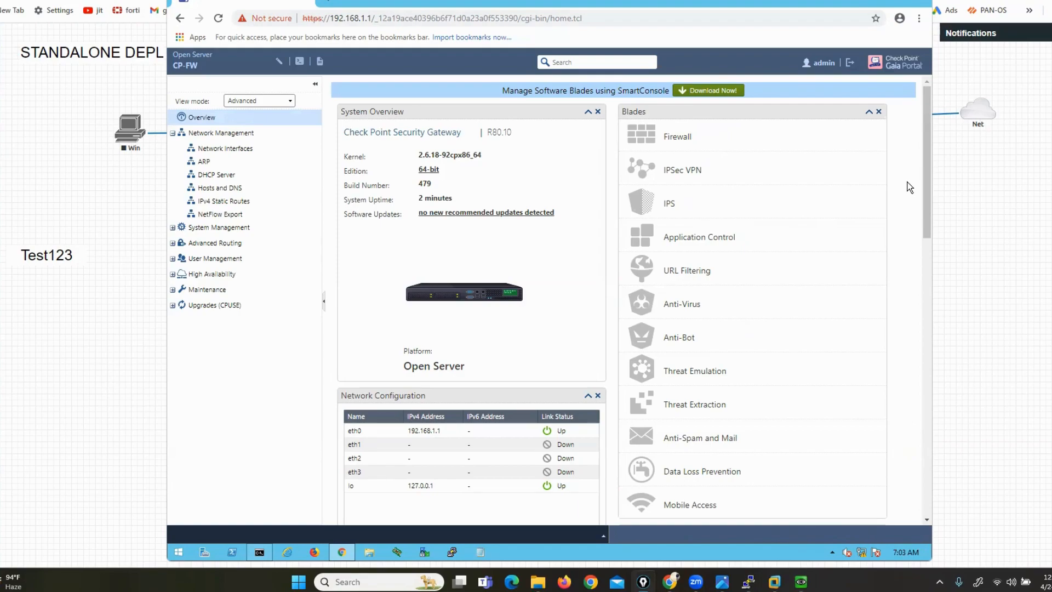
{"action": "left_click", "coordinate": [1021, 335]}
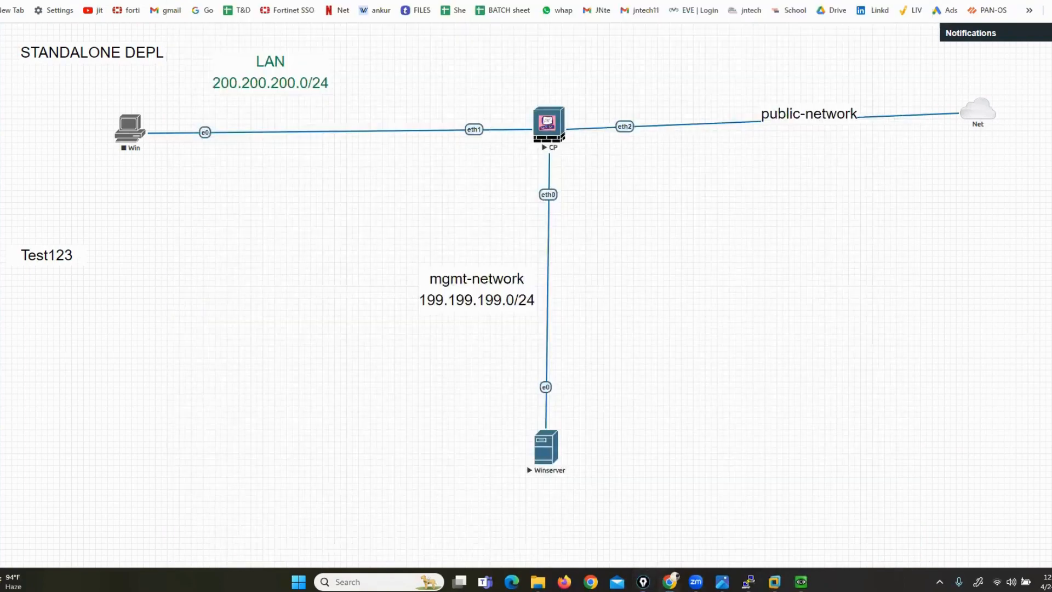
Circle the CP node on the EVE-NG canvas, then return to the Gaia Portal overview
{"action": "mouse_move", "coordinate": [547, 80]}
{"action": "left_mouse_down"}
{"action": "mouse_move", "coordinate": [496, 123]}
{"action": "mouse_move", "coordinate": [519, 164]}
{"action": "mouse_move", "coordinate": [607, 123]}
{"action": "mouse_move", "coordinate": [544, 84]}
{"action": "left_mouse_up"}
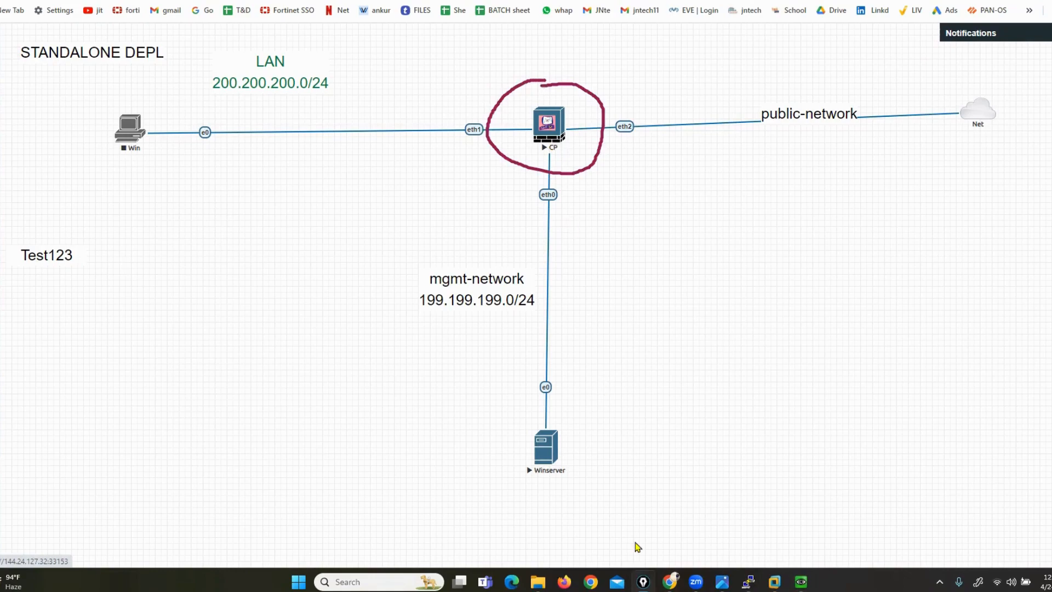
{"action": "left_click", "coordinate": [800, 582]}
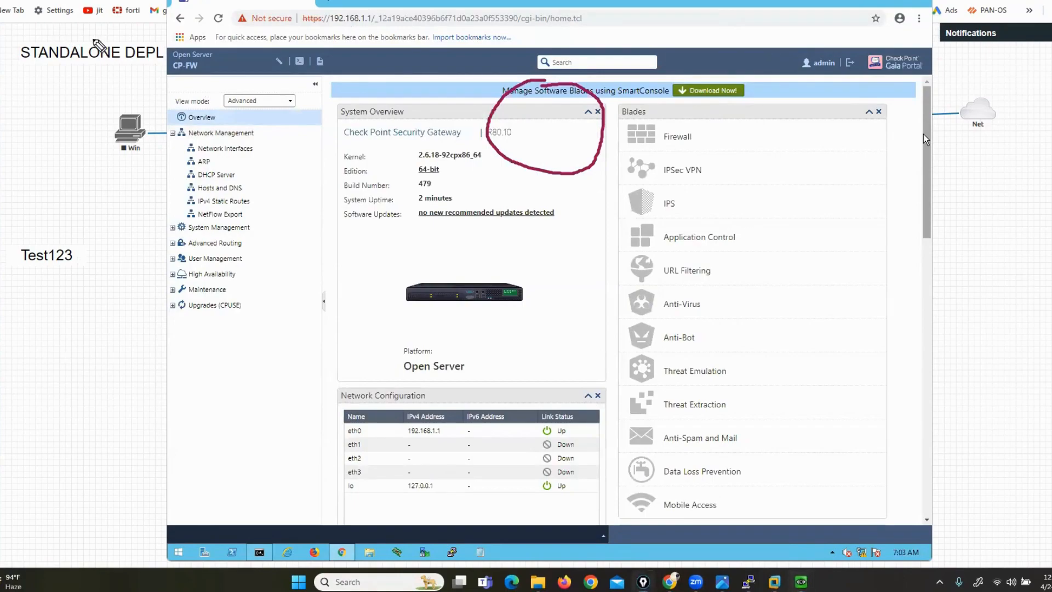
{"action": "mouse_move", "coordinate": [164, 62]}
{"action": "left_mouse_down"}
{"action": "mouse_move", "coordinate": [221, 63]}
{"action": "mouse_move", "coordinate": [198, 40]}
{"action": "mouse_move", "coordinate": [161, 42]}
{"action": "mouse_move", "coordinate": [164, 65]}
{"action": "left_mouse_up"}
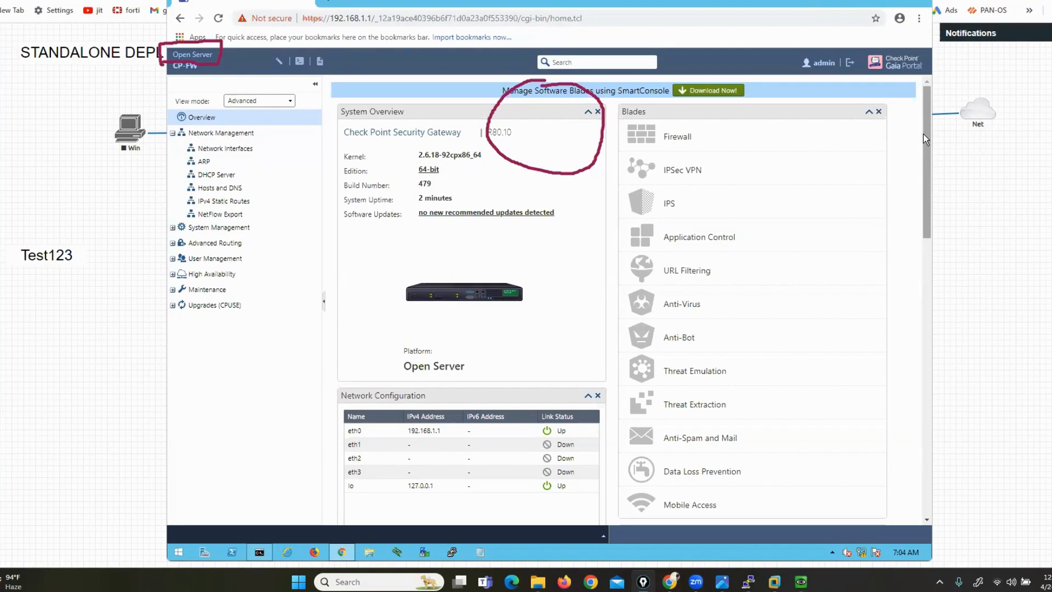
{"action": "key", "text": "ctrl+shift+7"}
{"action": "mouse_move", "coordinate": [610, 93]}
{"action": "left_mouse_down"}
{"action": "mouse_move", "coordinate": [619, 169]}
{"action": "mouse_move", "coordinate": [605, 366]}
{"action": "mouse_move", "coordinate": [622, 509]}
{"action": "left_mouse_up"}
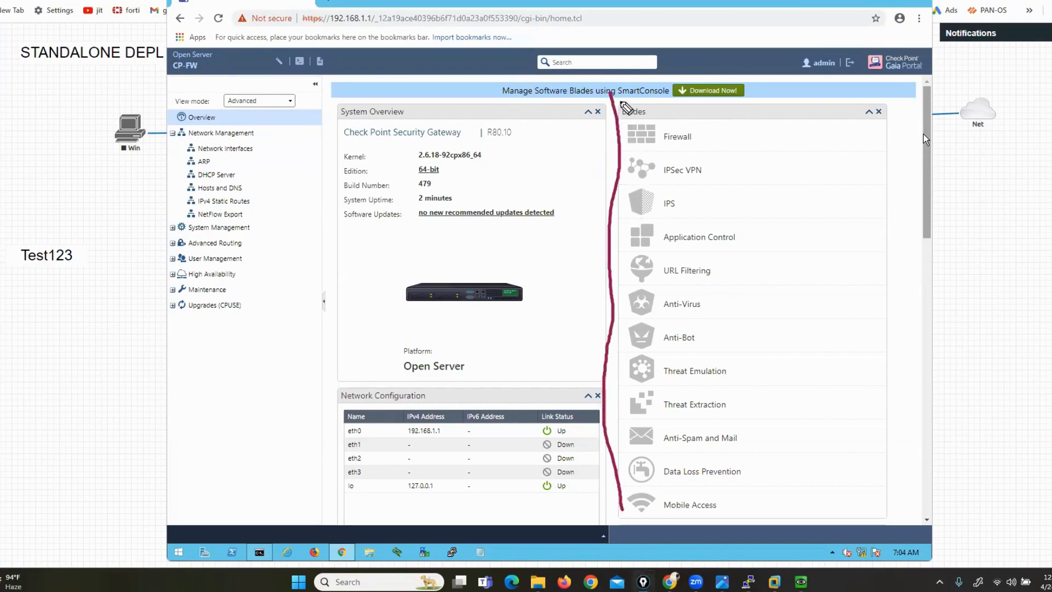
{"action": "mouse_move", "coordinate": [624, 105]}
{"action": "left_mouse_down"}
{"action": "mouse_move", "coordinate": [824, 101]}
{"action": "mouse_move", "coordinate": [907, 137]}
{"action": "mouse_move", "coordinate": [902, 525]}
{"action": "mouse_move", "coordinate": [634, 515]}
{"action": "left_mouse_up"}
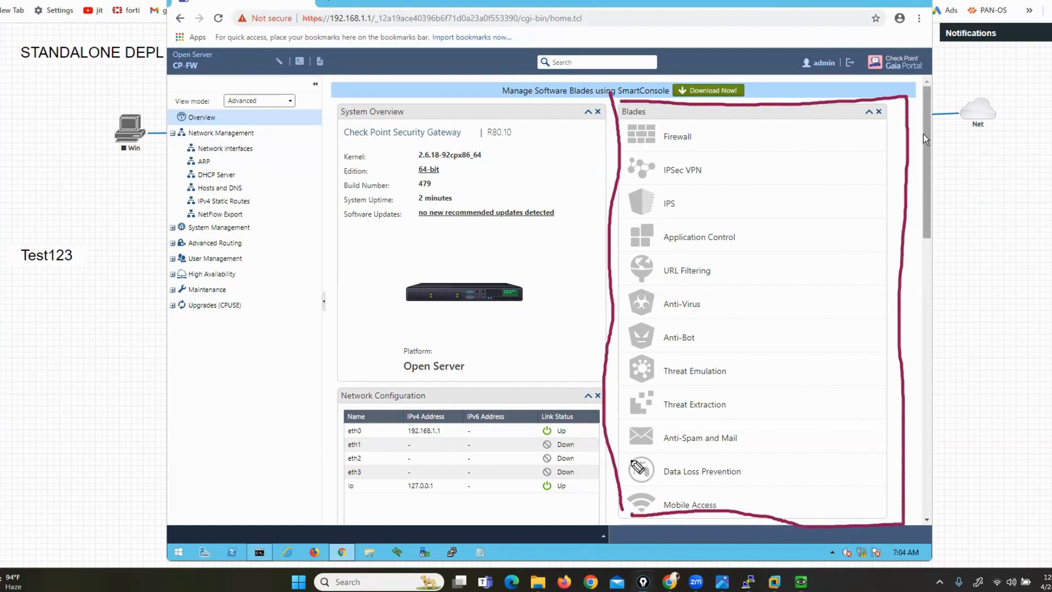
{"action": "key", "text": "ctrl+shift+7"}
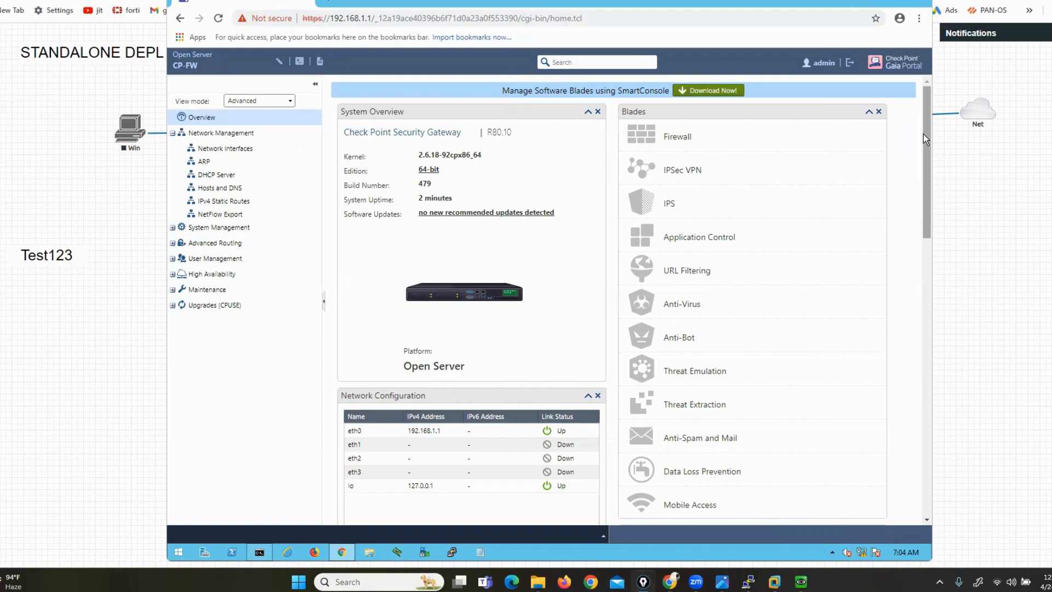
Toggle System Management and Advanced Routing, then expand User Management and open its Roles page
{"action": "left_click", "coordinate": [173, 227]}
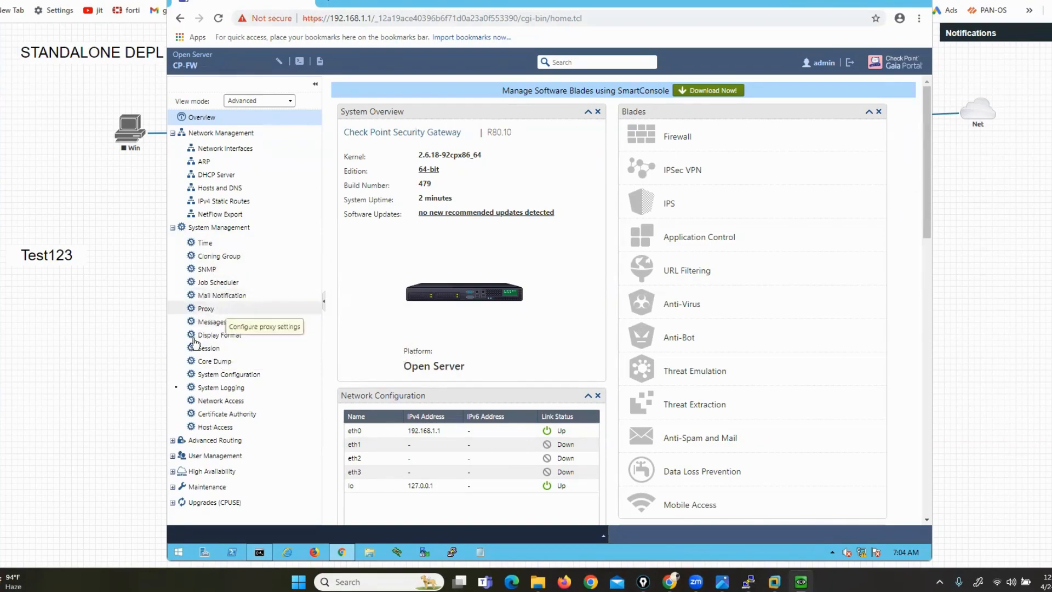
{"action": "left_click", "coordinate": [173, 228]}
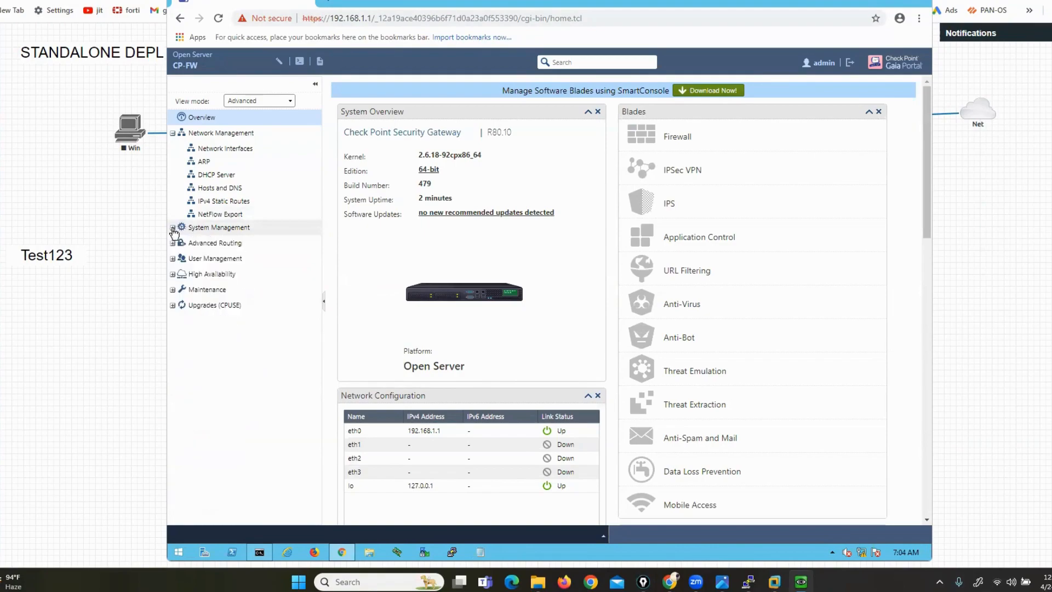
{"action": "left_click", "coordinate": [173, 243]}
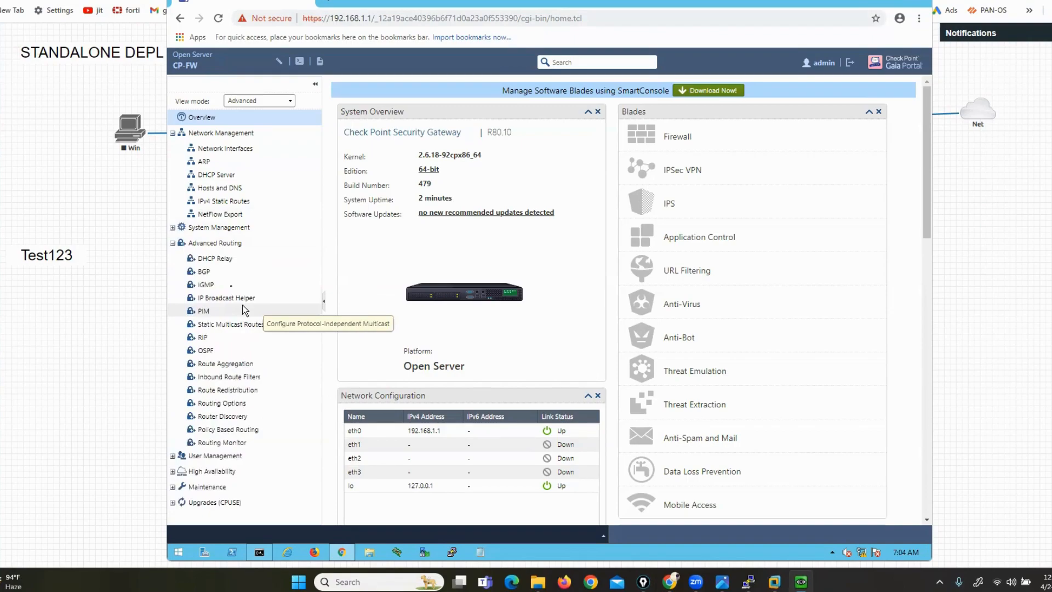
{"action": "left_click", "coordinate": [173, 243]}
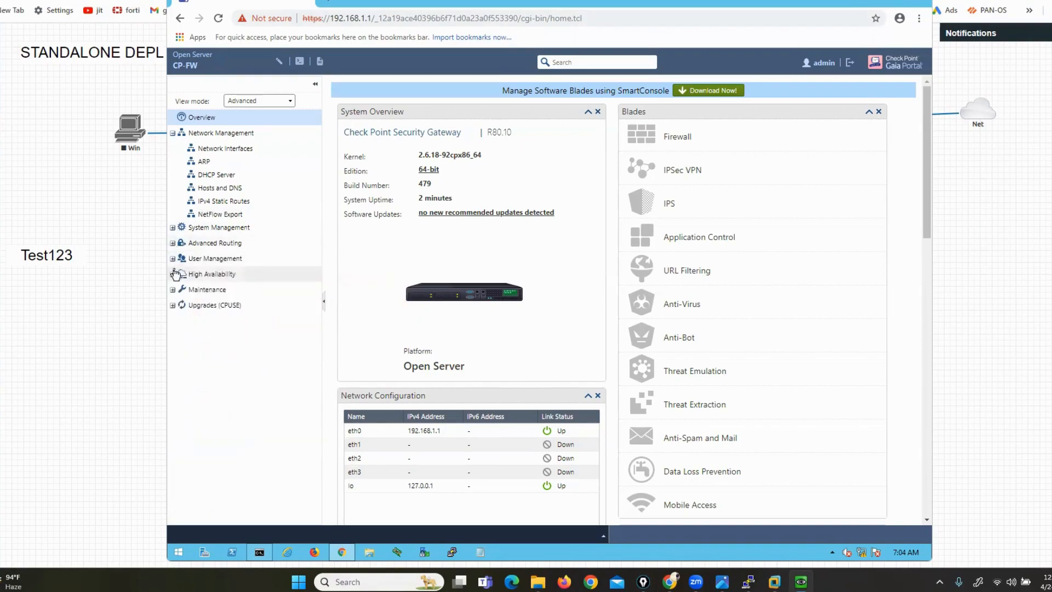
{"action": "left_click", "coordinate": [173, 258]}
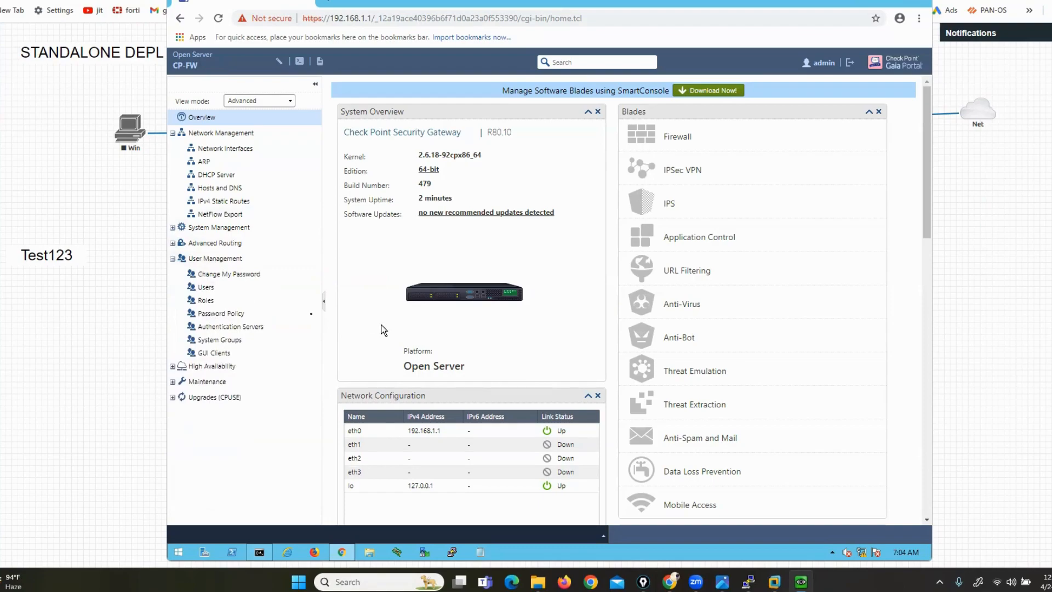
{"action": "left_click", "coordinate": [206, 301]}
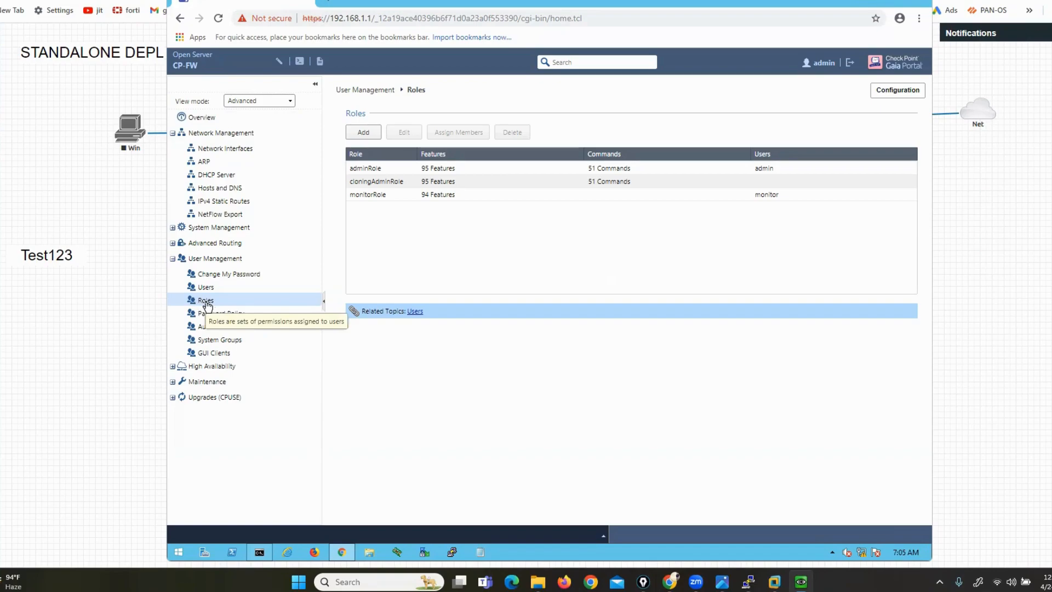
Expand and collapse High Availability, then expand Maintenance and Upgrades (CPUSE) in the tree
{"action": "left_click", "coordinate": [174, 367]}
{"action": "left_click", "coordinate": [173, 367]}
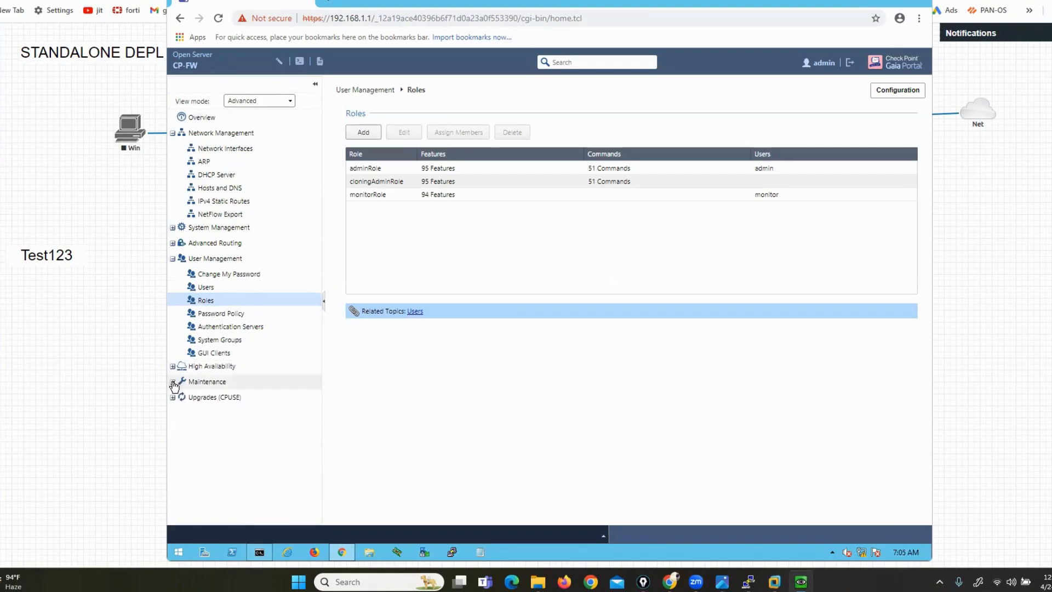
{"action": "left_click", "coordinate": [173, 382]}
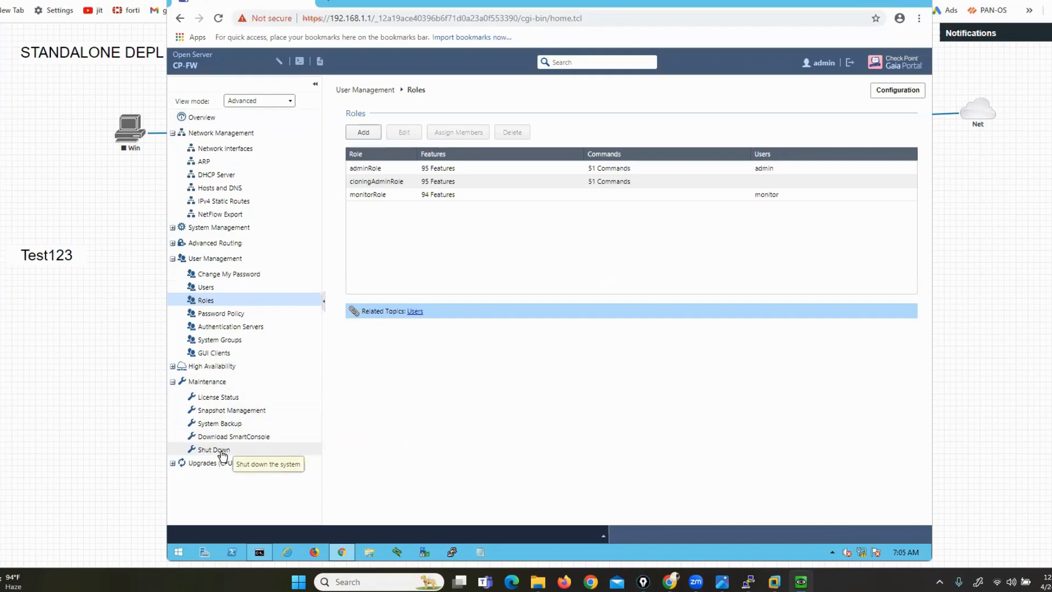
{"action": "left_click", "coordinate": [183, 465]}
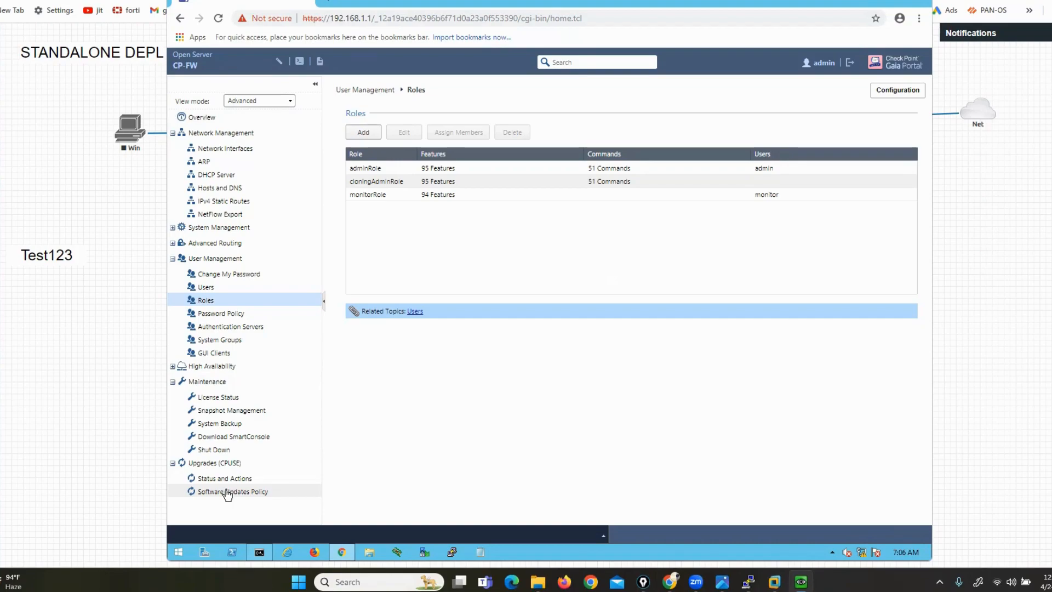
Download SmartConsole.exe from the Overview's Download Now! banner, then open the Network Interfaces page
{"action": "left_click", "coordinate": [196, 121]}
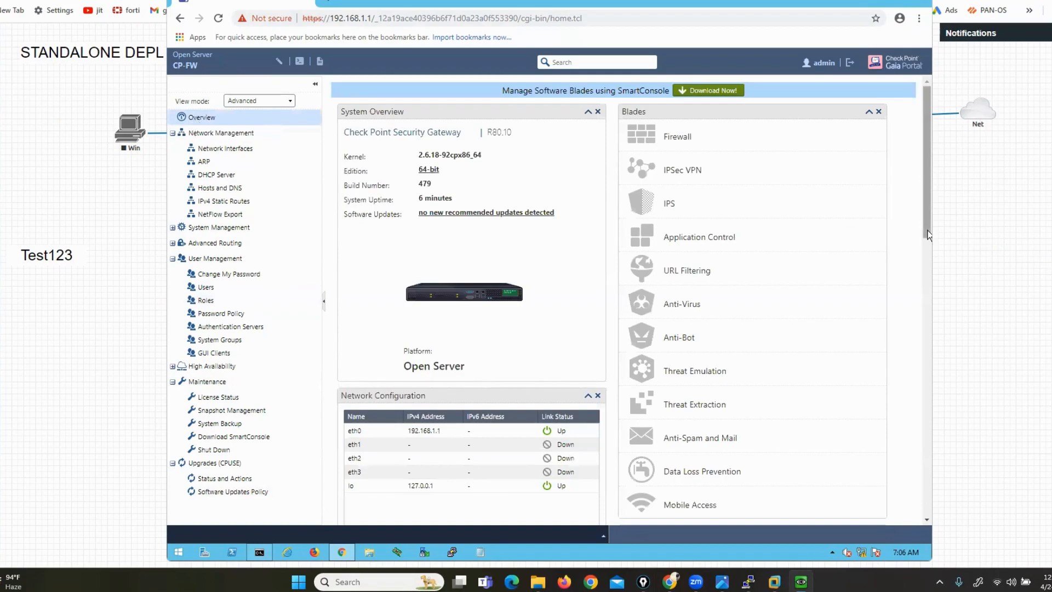
{"action": "mouse_move", "coordinate": [494, 100]}
{"action": "left_mouse_down"}
{"action": "mouse_move", "coordinate": [740, 111]}
{"action": "mouse_move", "coordinate": [763, 79]}
{"action": "mouse_move", "coordinate": [496, 78]}
{"action": "left_mouse_up"}
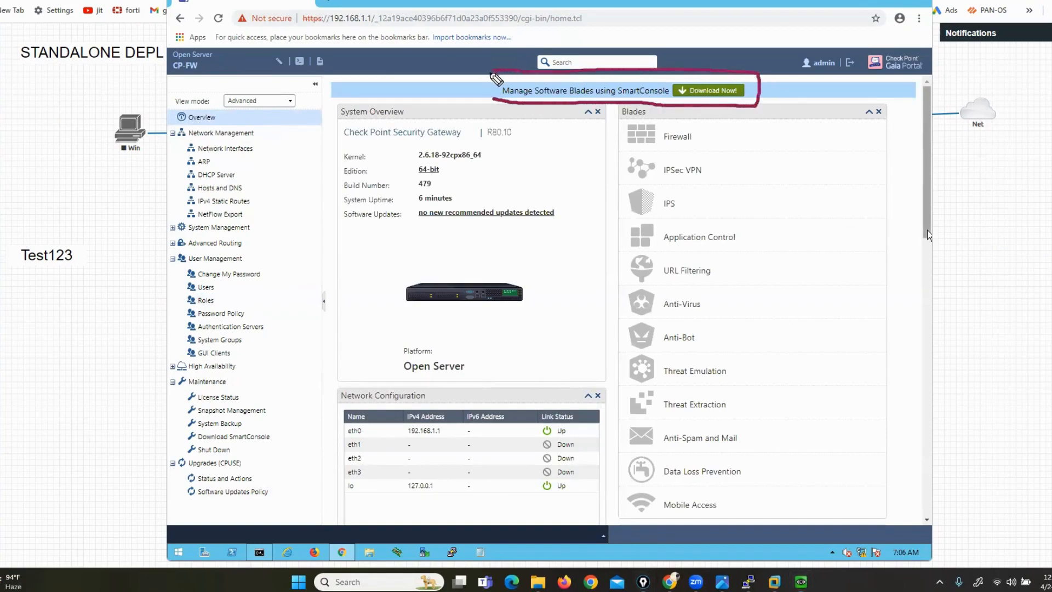
{"action": "key", "text": "Escape"}
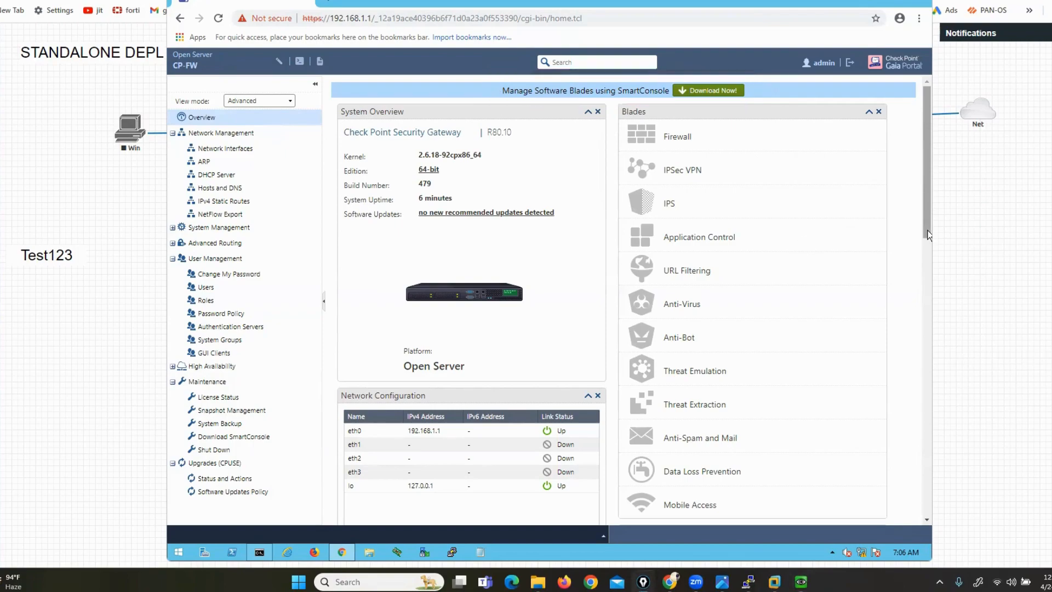
{"action": "left_click", "coordinate": [702, 93]}
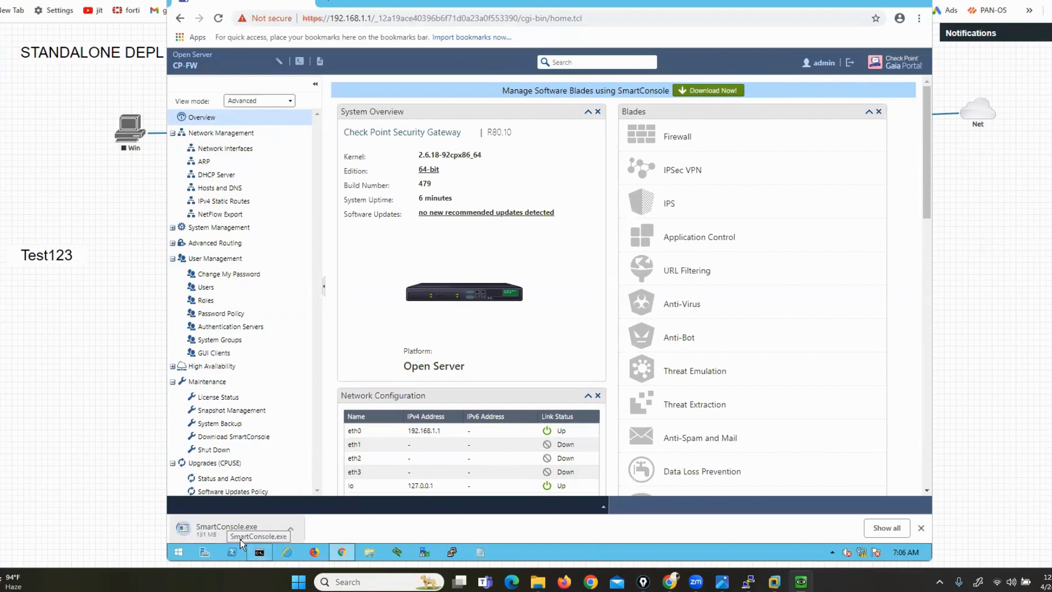
{"action": "left_click", "coordinate": [222, 153]}
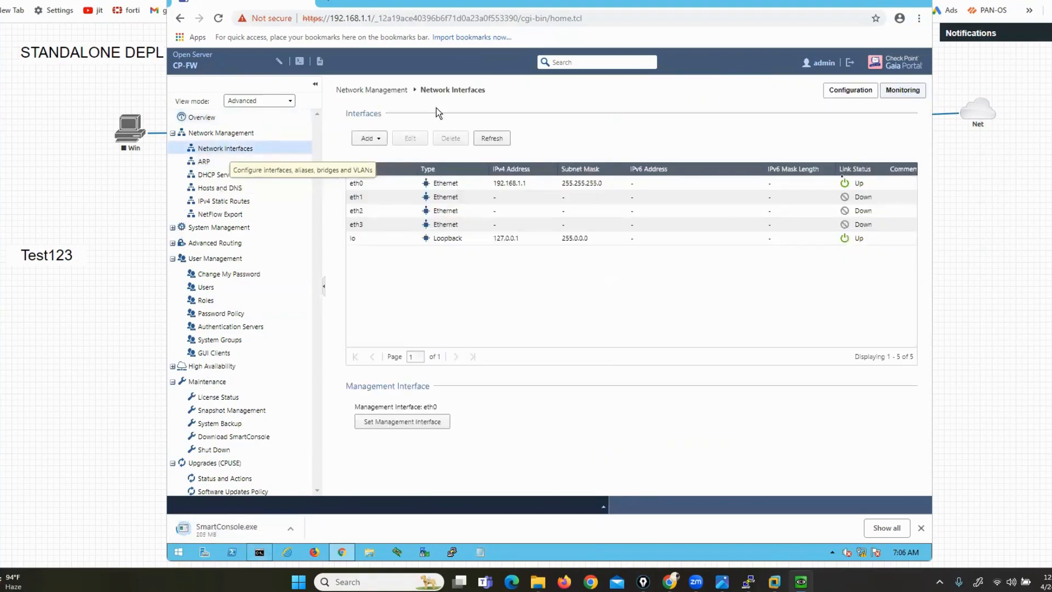
Move the public-network label above the internet link on the EVE-NG topology
{"action": "left_click", "coordinate": [996, 288]}
{"action": "left_click_drag", "start_coordinate": [790, 111], "coordinate": [765, 63]}
{"action": "left_click_drag", "start_coordinate": [258, 67], "coordinate": [291, 78]}
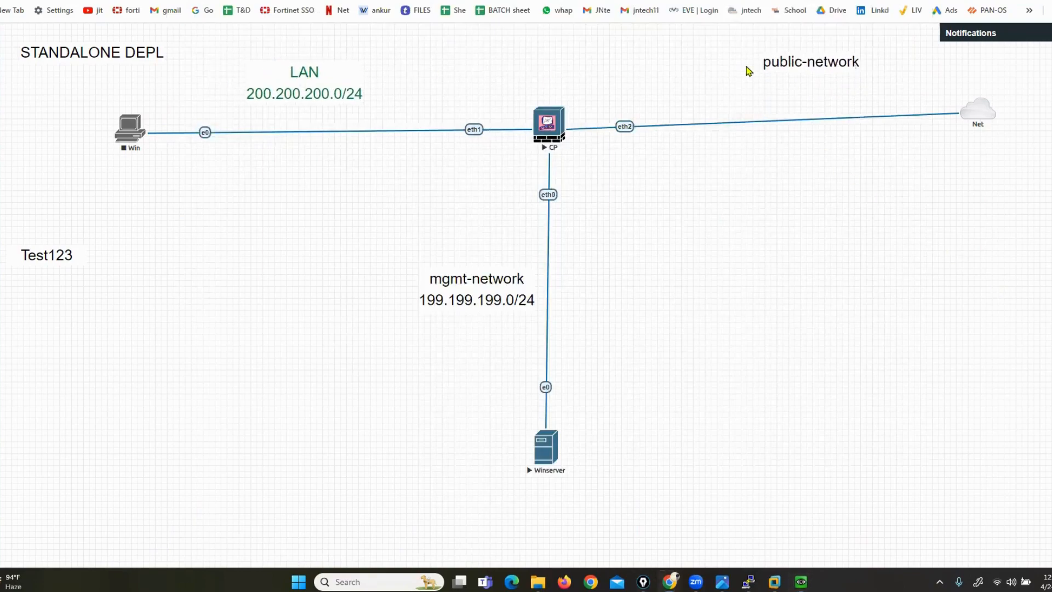
{"action": "left_click_drag", "start_coordinate": [770, 52], "coordinate": [759, 72]}
Open eth1 for editing in the Gaia Portal and give it the comment LAN
{"action": "mouse_move", "coordinate": [802, 581]}
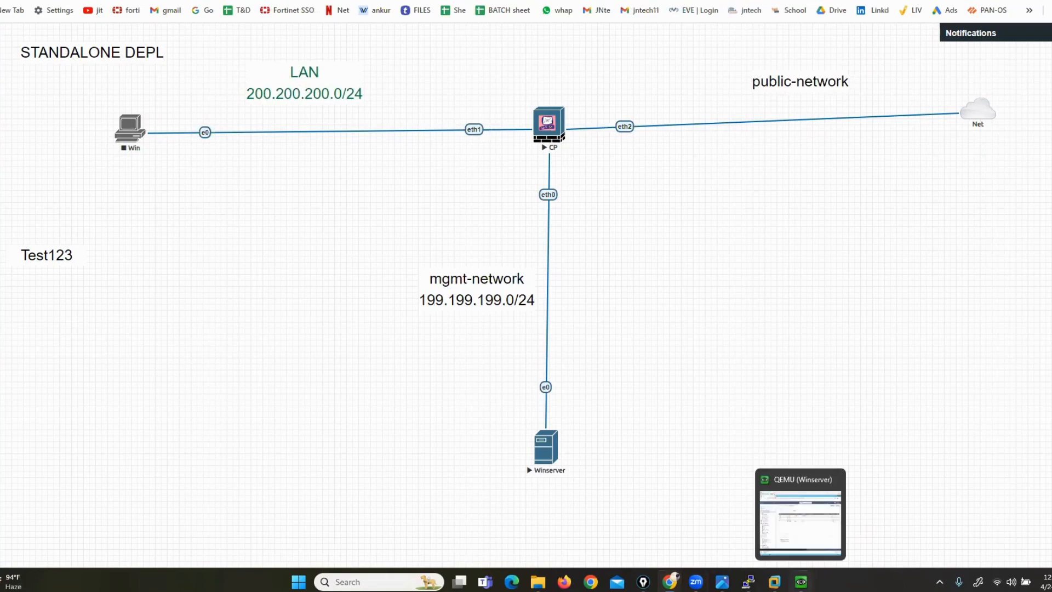
{"action": "left_click", "coordinate": [793, 527]}
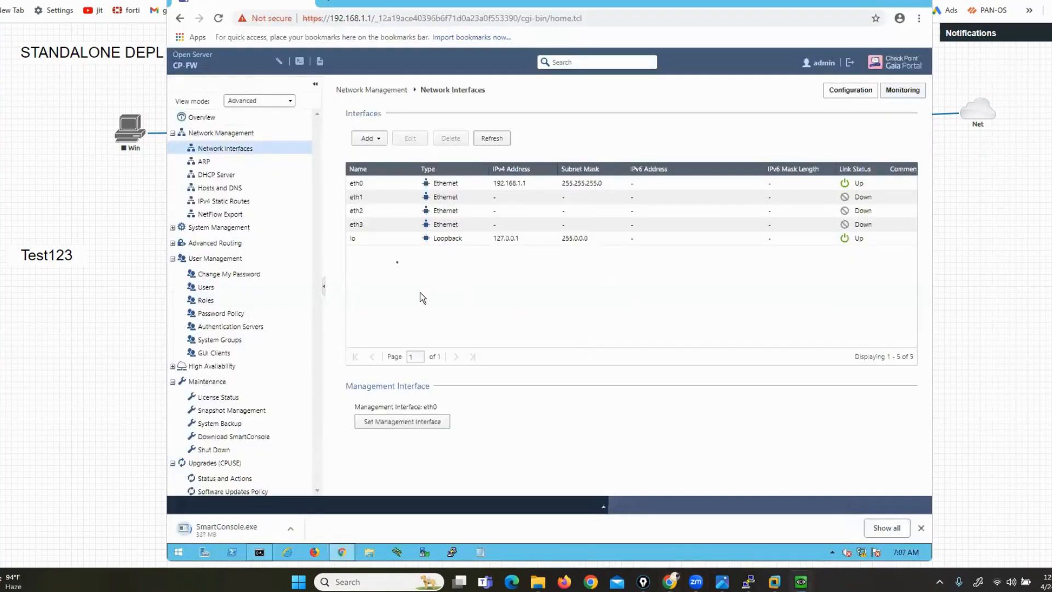
{"action": "left_click", "coordinate": [356, 196]}
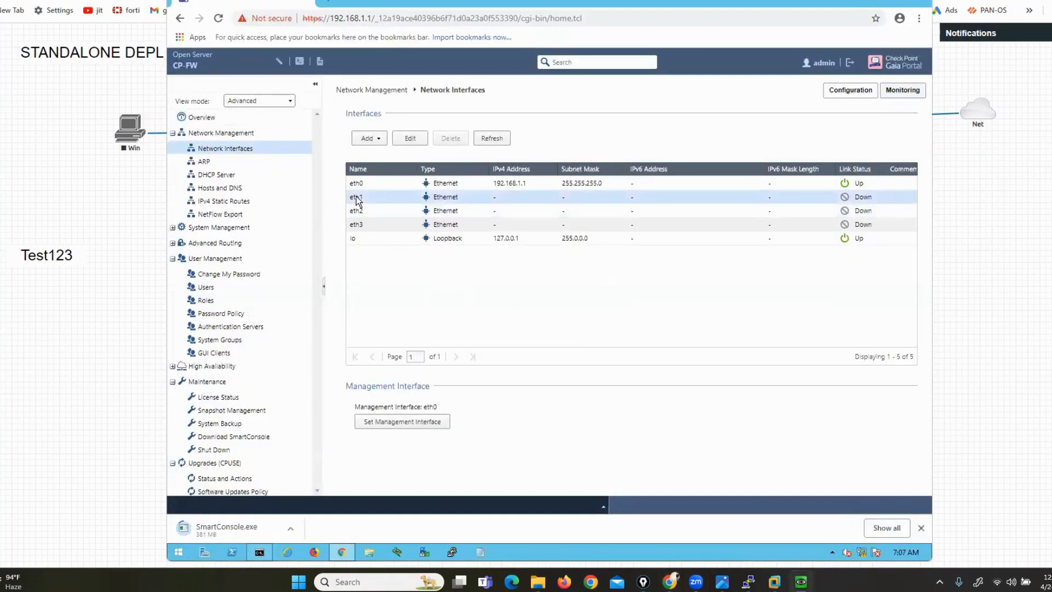
{"action": "left_click", "coordinate": [406, 140]}
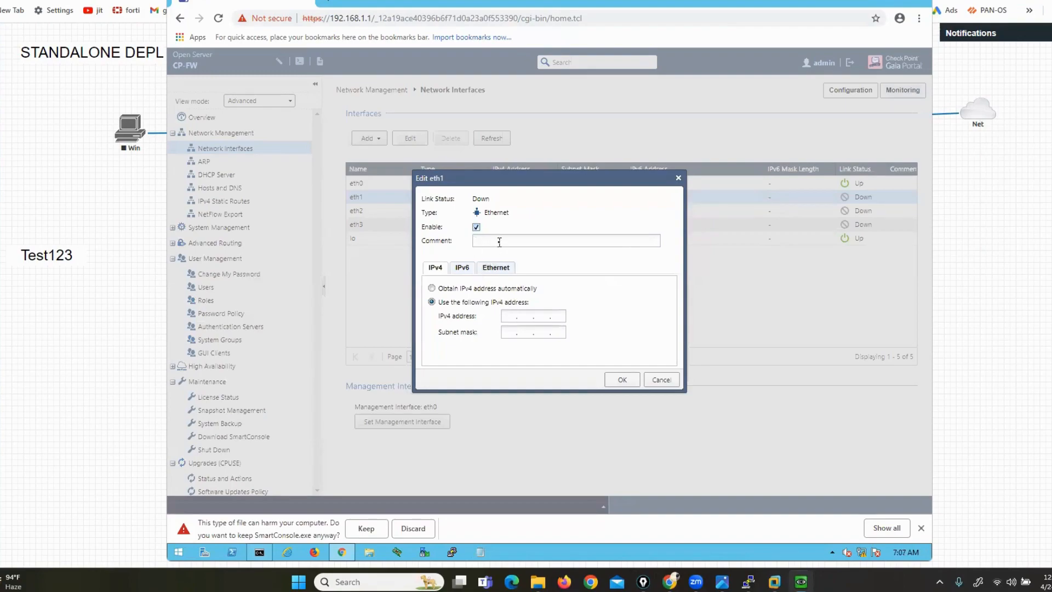
{"action": "left_click", "coordinate": [500, 243]}
{"action": "type", "text": "ALN"}
{"action": "key", "text": "BackSpace"}
{"action": "key", "text": "BackSpace"}
{"action": "key", "text": "BackSpace"}
{"action": "type", "text": "LAN"}
Set eth1's IPv4 address to 200.200.200.1 with mask 255.255.255.0 and save
{"action": "left_click", "coordinate": [505, 316]}
{"action": "type", "text": "200 . 200 . 200 . 1"}
{"action": "key", "text": "Tab"}
{"action": "type", "text": "255 . 255 . 255 . 0"}
{"action": "left_click", "coordinate": [621, 379]}
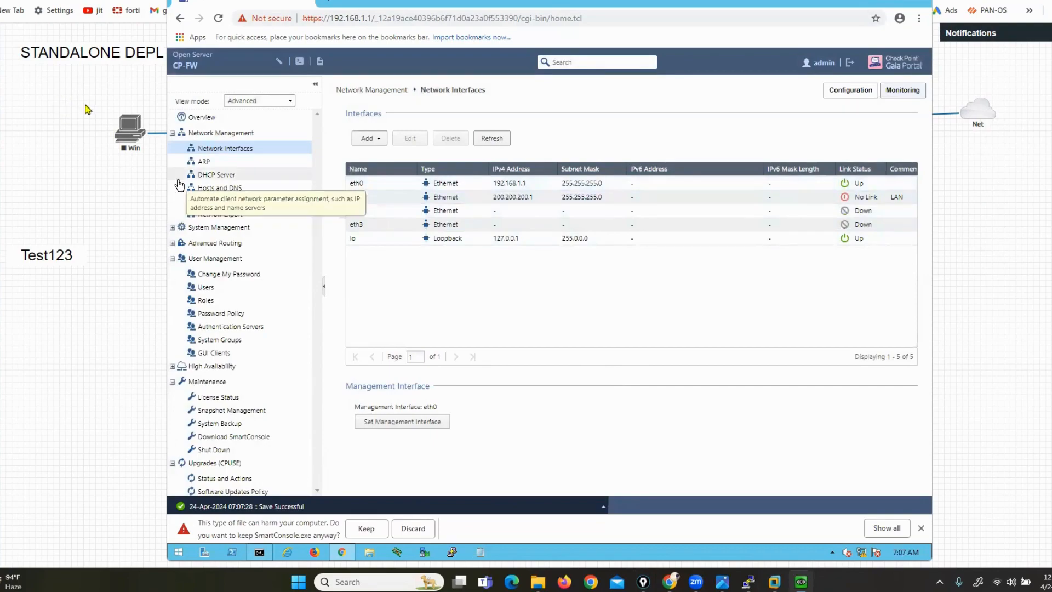
Start the Win node in the EVE-NG lab
{"action": "left_click", "coordinate": [112, 129]}
{"action": "right_click", "coordinate": [112, 129]}
{"action": "left_click", "coordinate": [144, 155]}
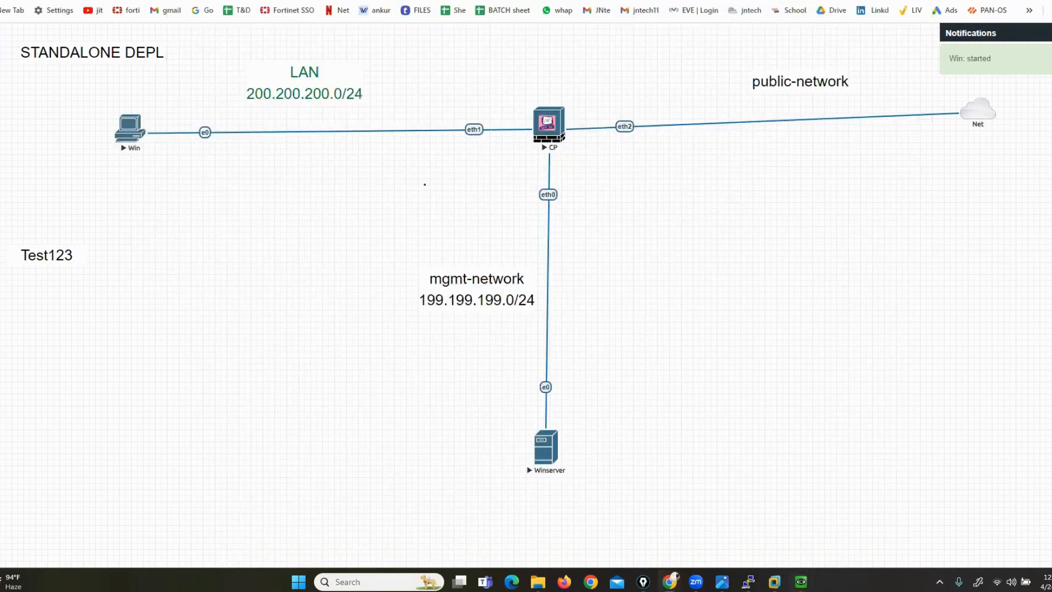
Enable eth2 with comment WAN, set it to obtain its address automatically, and save
{"action": "key", "text": "alt+Tab"}
{"action": "left_click", "coordinate": [357, 212]}
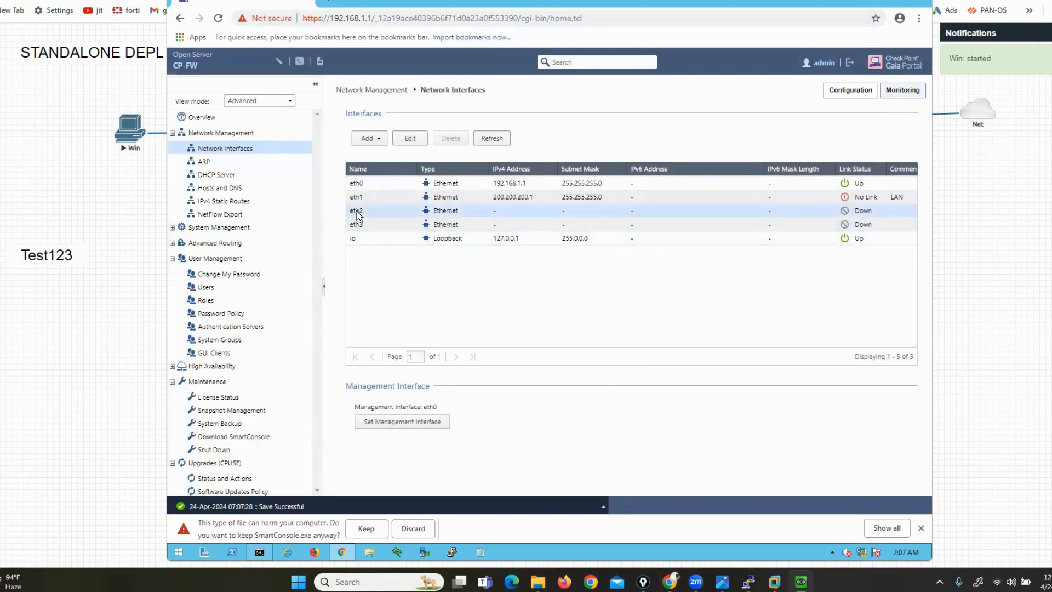
{"action": "left_click", "coordinate": [410, 139]}
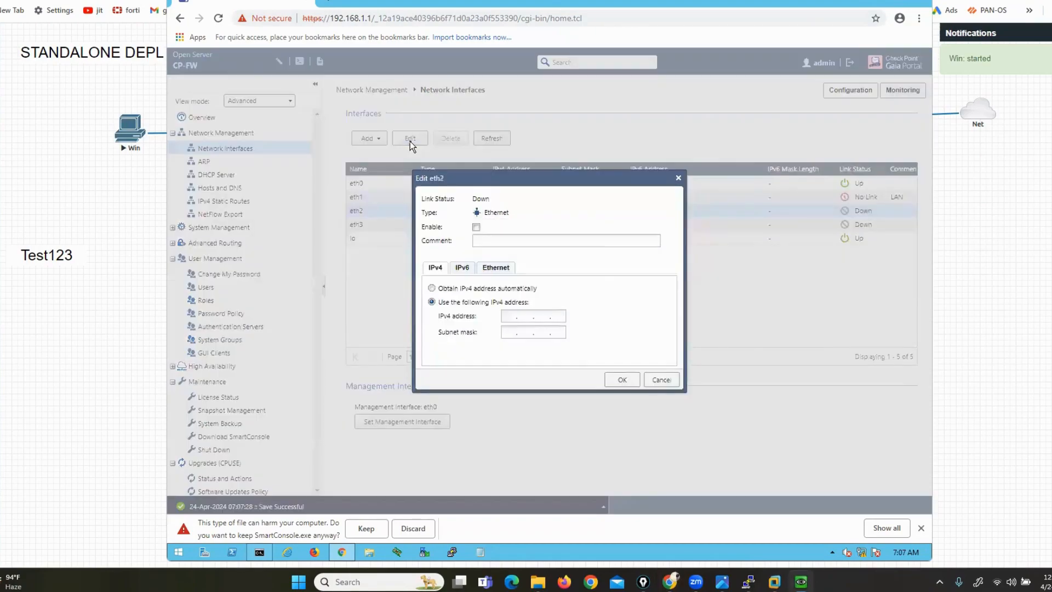
{"action": "left_click", "coordinate": [994, 298]}
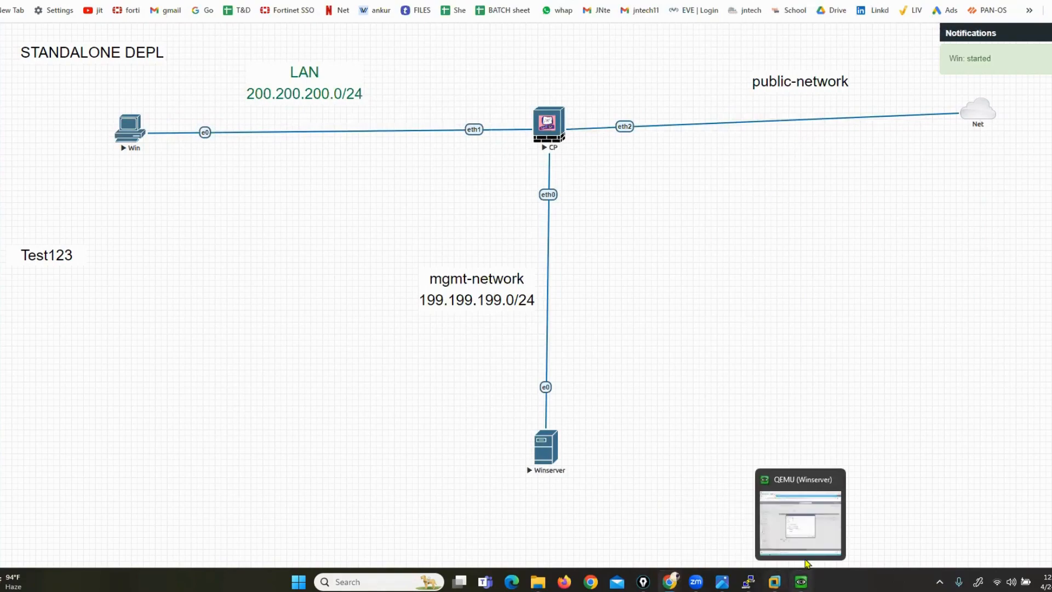
{"action": "left_click", "coordinate": [801, 582]}
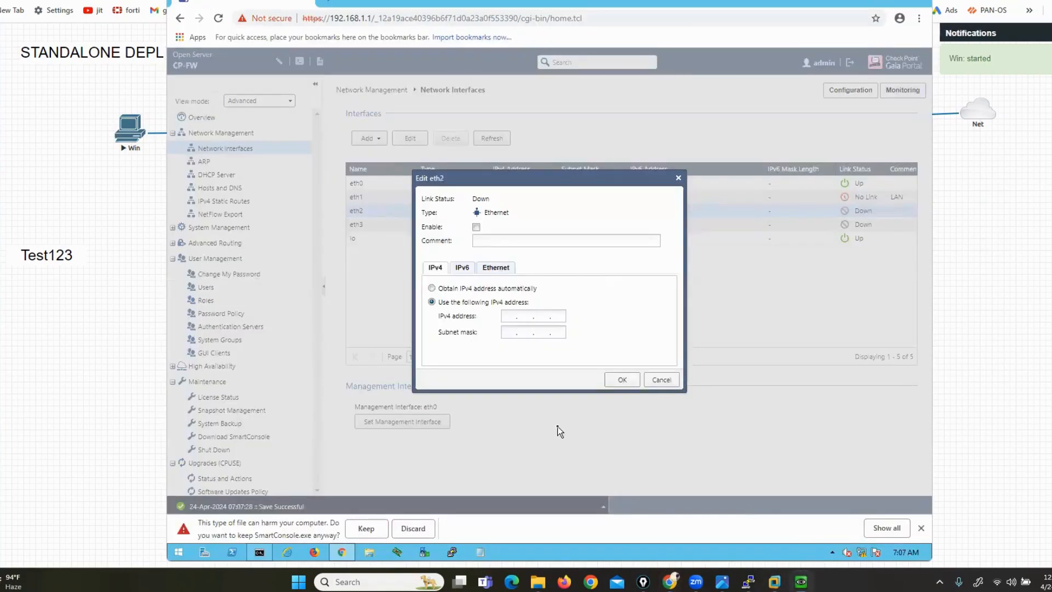
{"action": "left_click", "coordinate": [475, 227]}
{"action": "left_click", "coordinate": [487, 242]}
{"action": "type", "text": "WAN"}
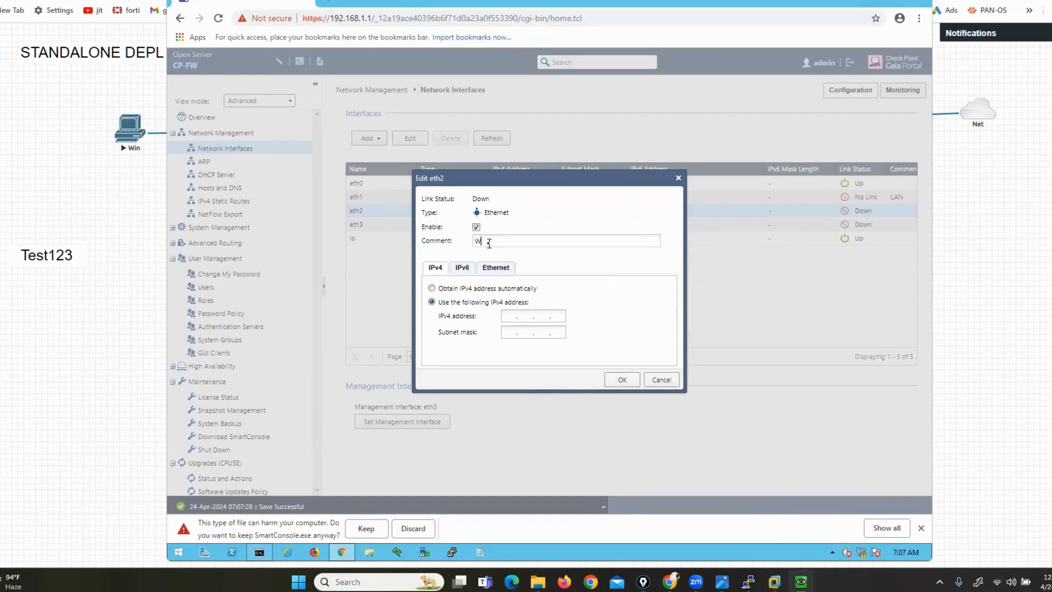
{"action": "left_click", "coordinate": [432, 288]}
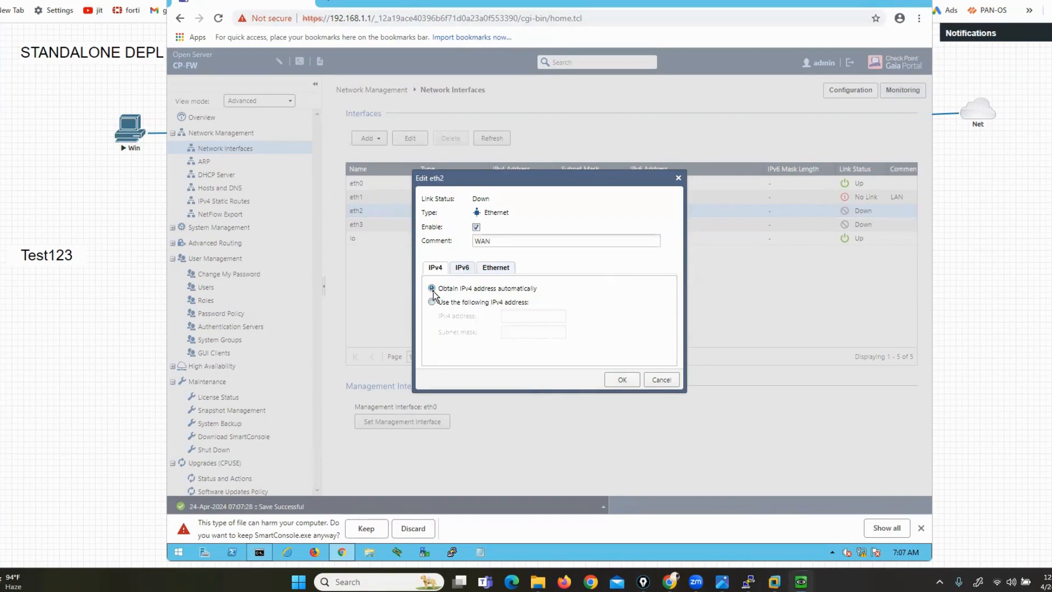
{"action": "left_click", "coordinate": [622, 380]}
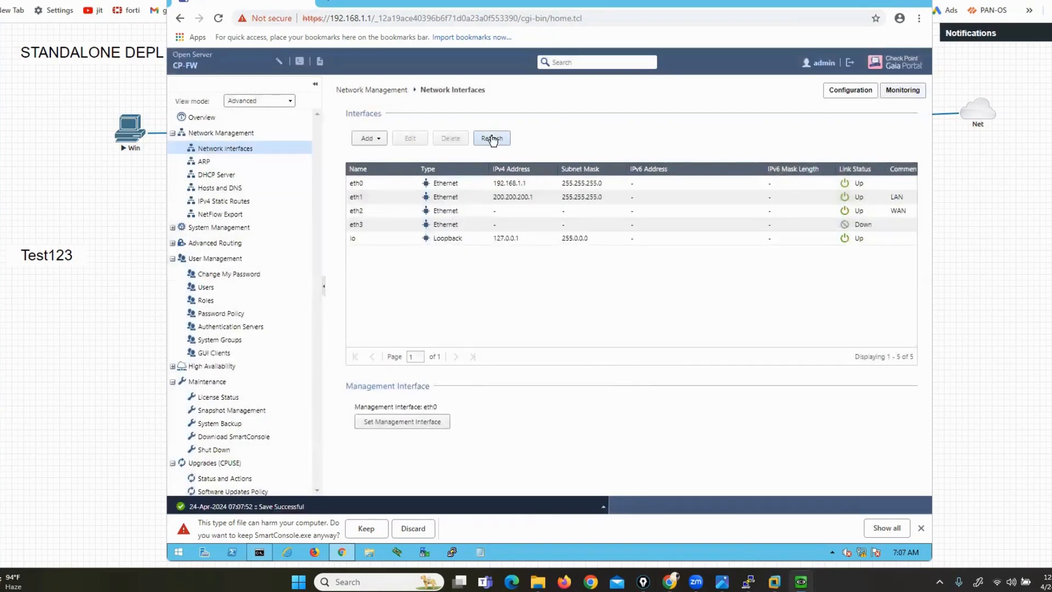
Keep the downloaded SmartConsole installer, refresh the interface list, and underline the eth1 and eth2 rows
{"action": "left_click", "coordinate": [493, 140]}
{"action": "left_click", "coordinate": [493, 141]}
{"action": "left_click", "coordinate": [365, 530]}
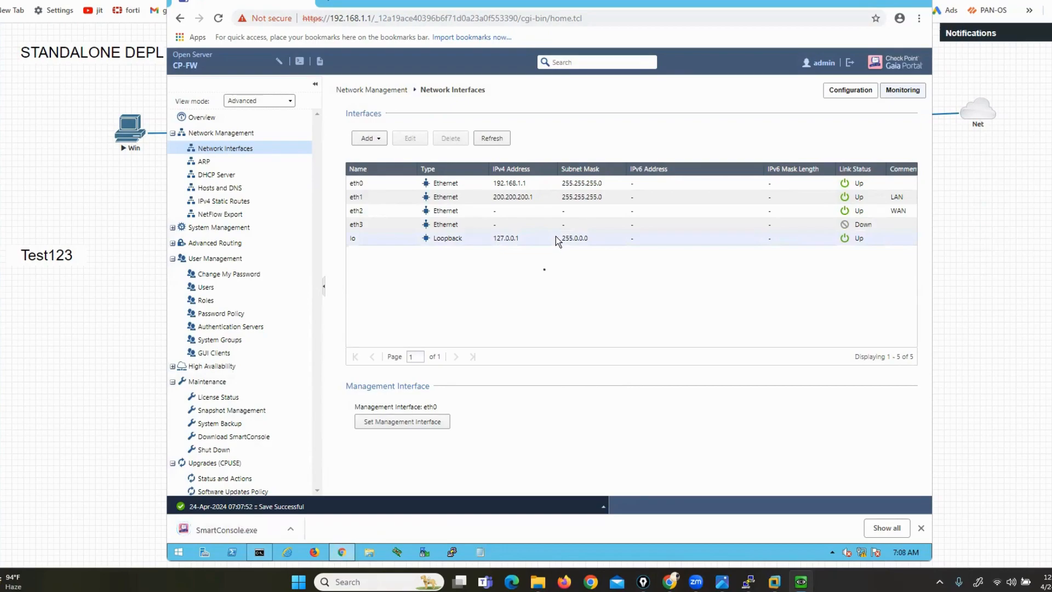
{"action": "left_click", "coordinate": [490, 141]}
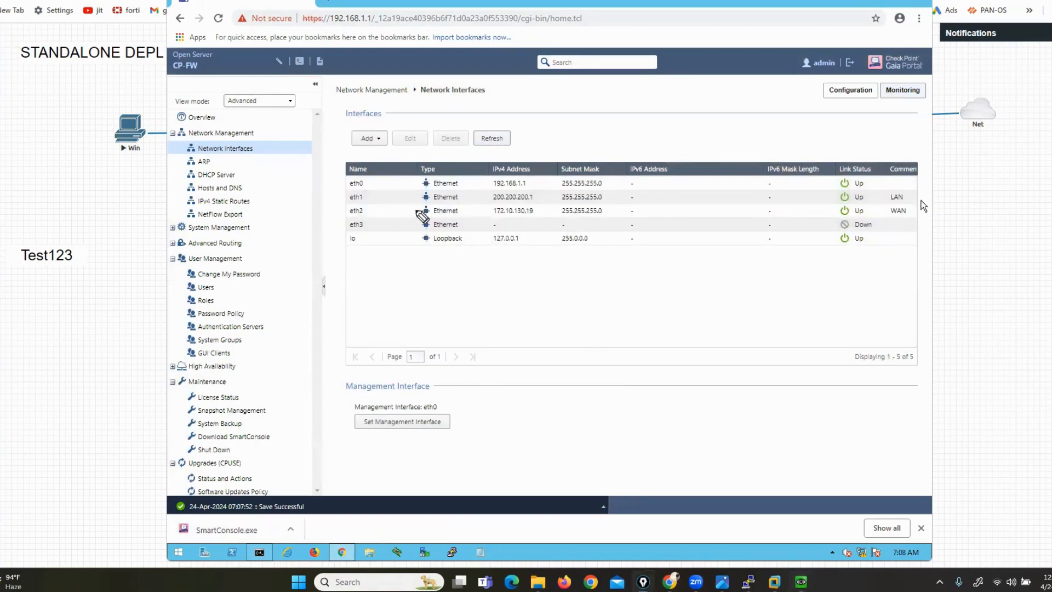
{"action": "left_click_drag", "start_coordinate": [371, 200], "coordinate": [485, 196]}
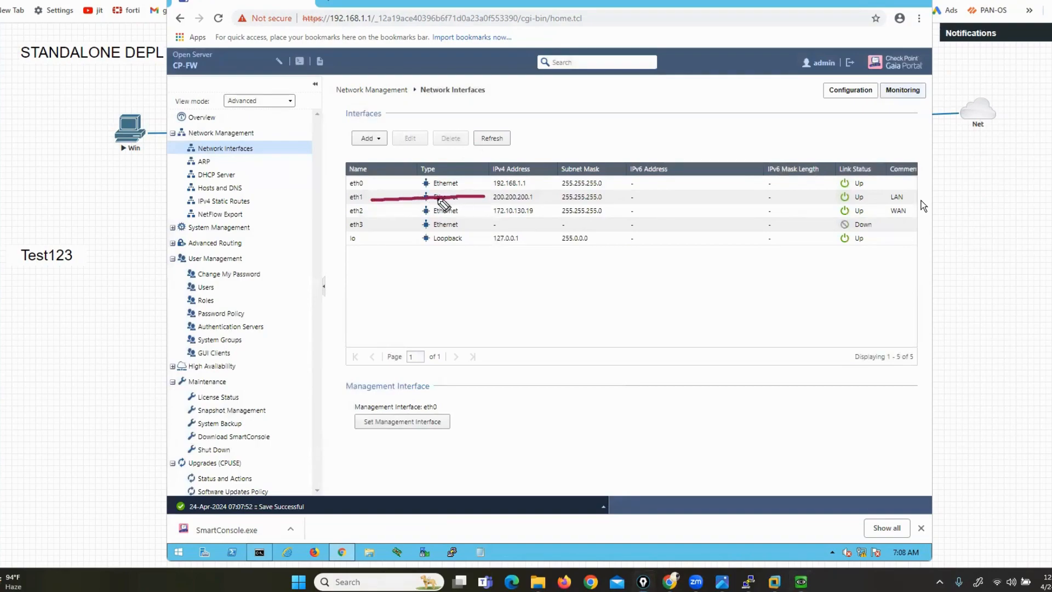
{"action": "mouse_move", "coordinate": [371, 212]}
{"action": "left_mouse_down"}
{"action": "mouse_move", "coordinate": [546, 213]}
{"action": "mouse_move", "coordinate": [480, 206]}
{"action": "left_mouse_up"}
{"action": "key", "text": "Escape"}
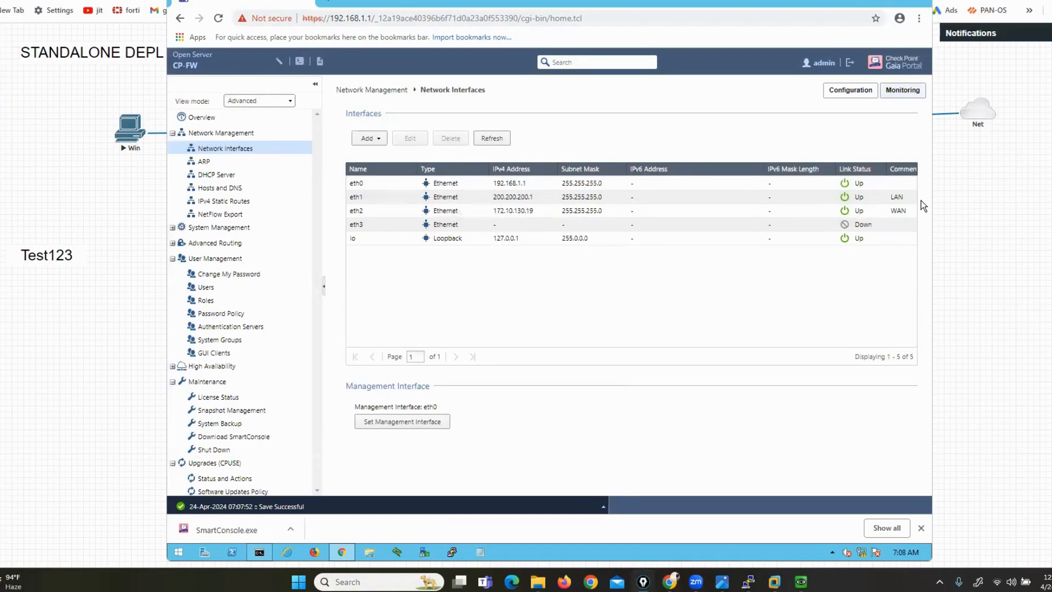
Log in to the CP-FW console as admin and reach the command prompt
{"action": "key", "text": "alt+Tab"}
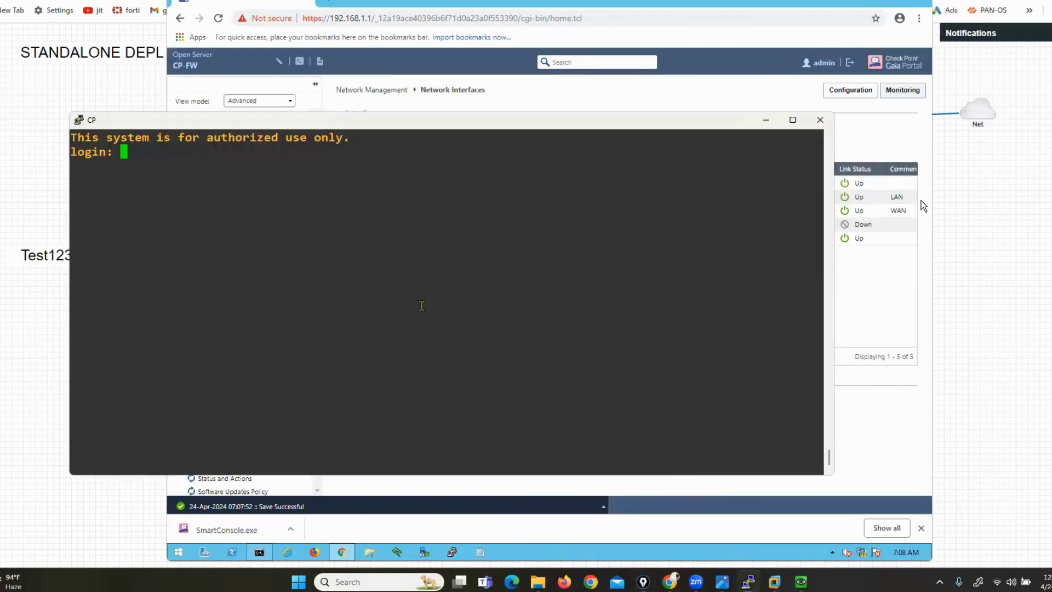
{"action": "type", "text": "a"}
{"action": "key", "text": "BackSpace"}
{"action": "type", "text": "admin"}
{"action": "key", "text": "Return"}
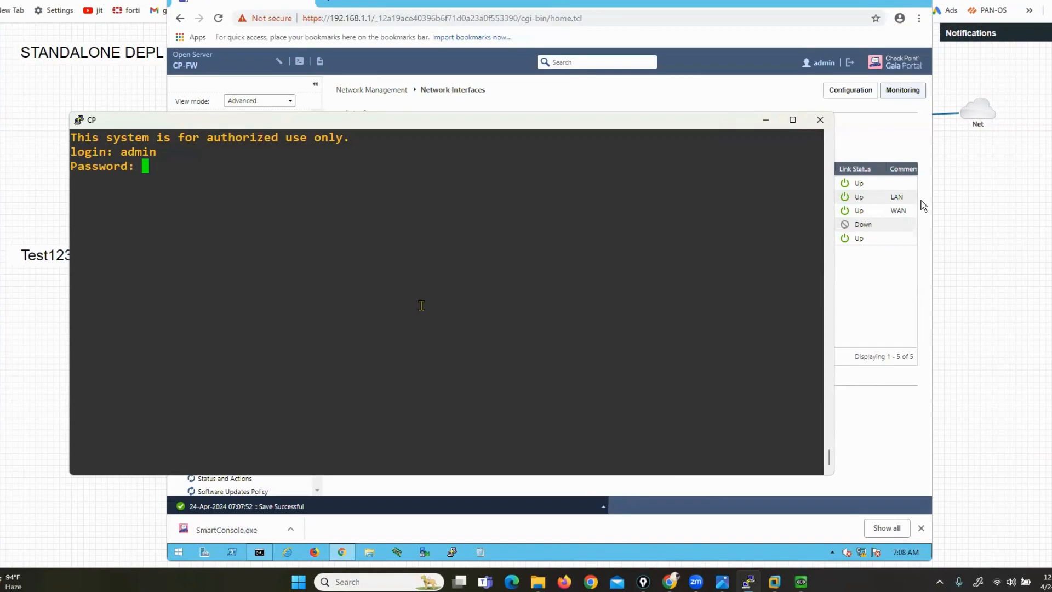
{"action": "key", "text": "Return"}
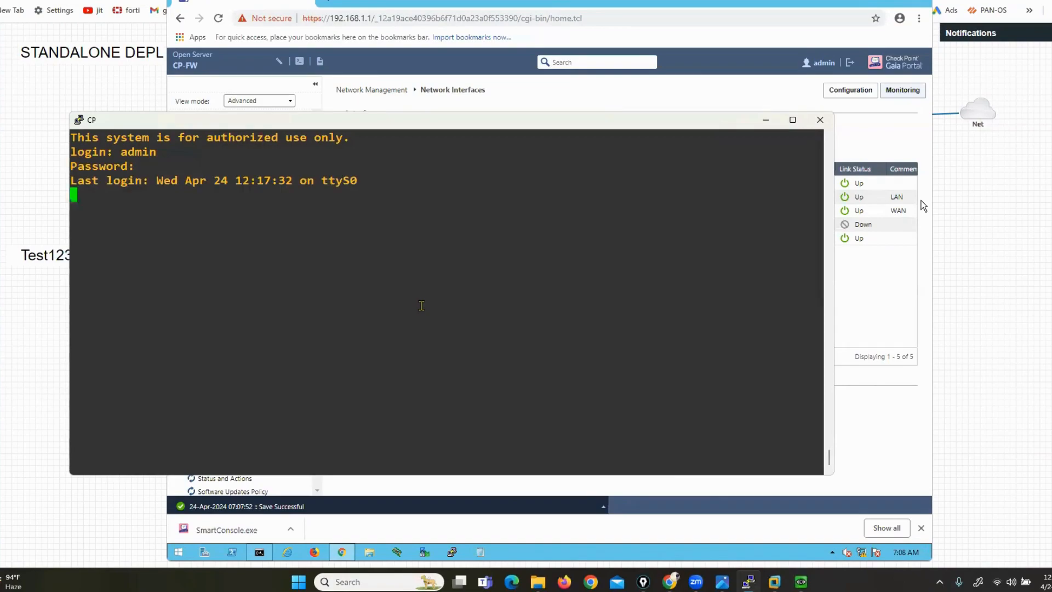
{"action": "key", "text": "Return"}
{"action": "key", "text": "Return"}
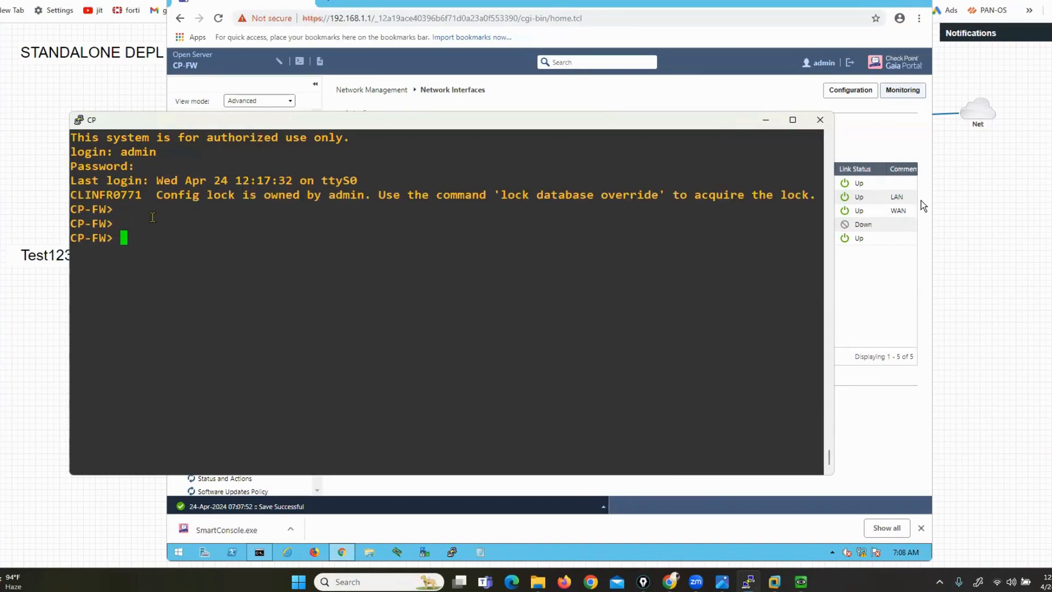
Highlight the config-lock warning and move and shrink the terminal window
{"action": "double_click", "coordinate": [220, 196]}
{"action": "left_click", "coordinate": [135, 200]}
{"action": "left_click_drag", "start_coordinate": [157, 199], "coordinate": [357, 200]}
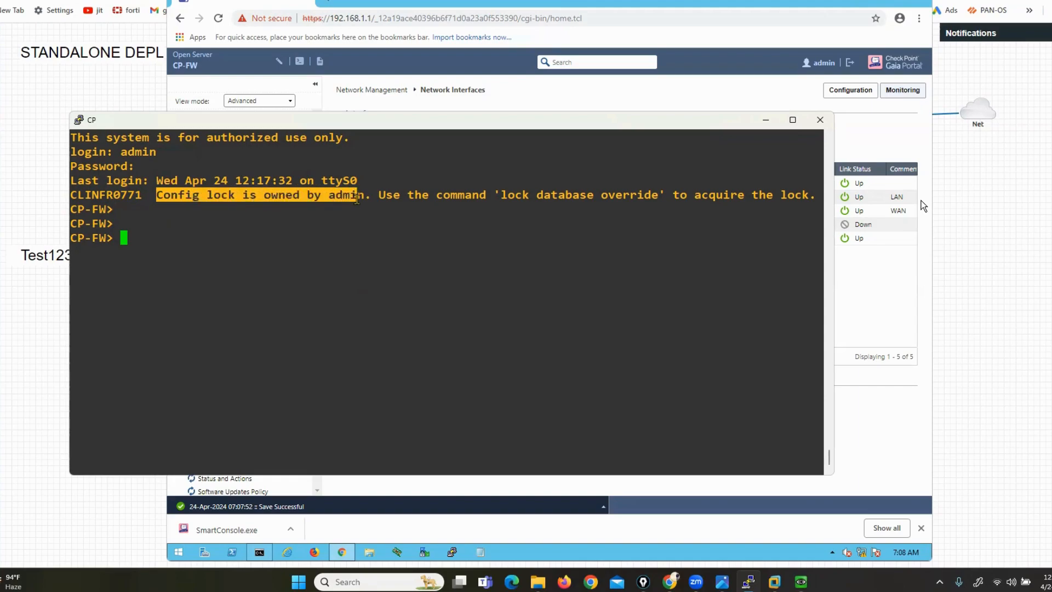
{"action": "left_click_drag", "start_coordinate": [367, 122], "coordinate": [370, 122]}
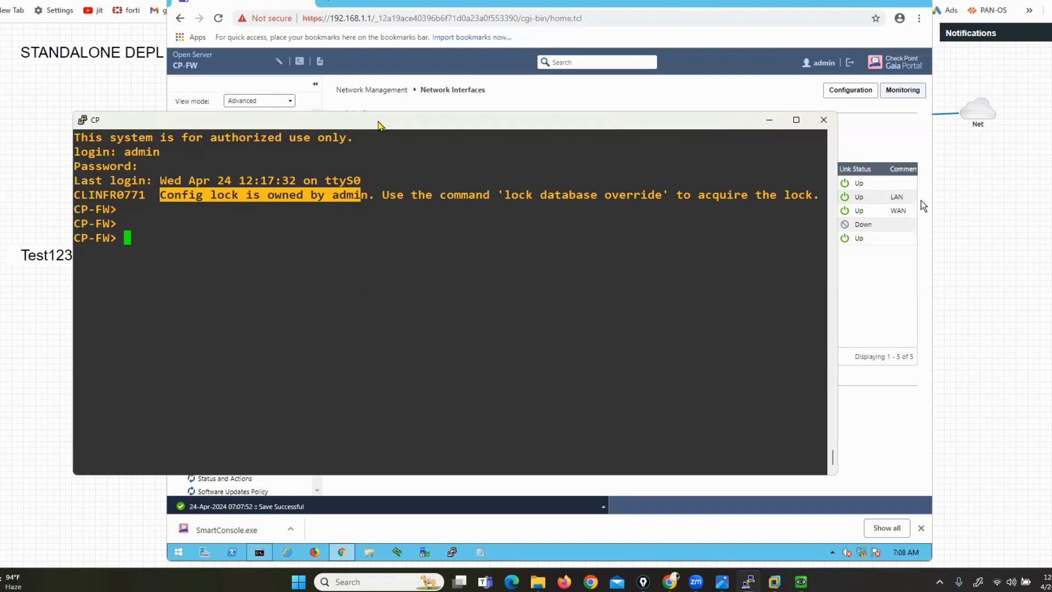
{"action": "left_click_drag", "start_coordinate": [588, 185], "coordinate": [609, 259]}
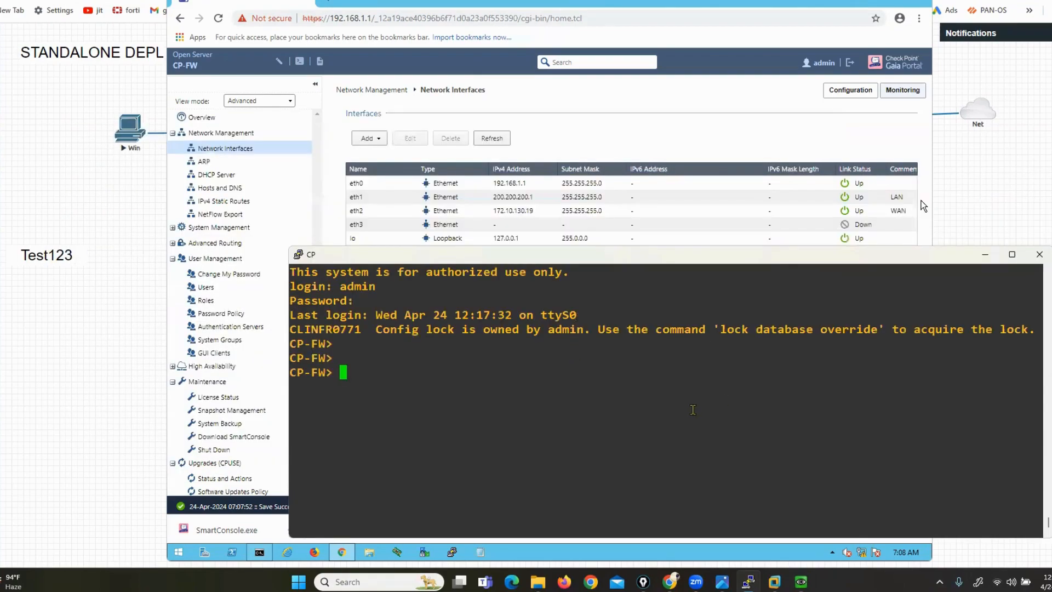
Mark the logged-in user in the portal header and the suggested lock override command in the terminal
{"action": "left_click", "coordinate": [653, 127]}
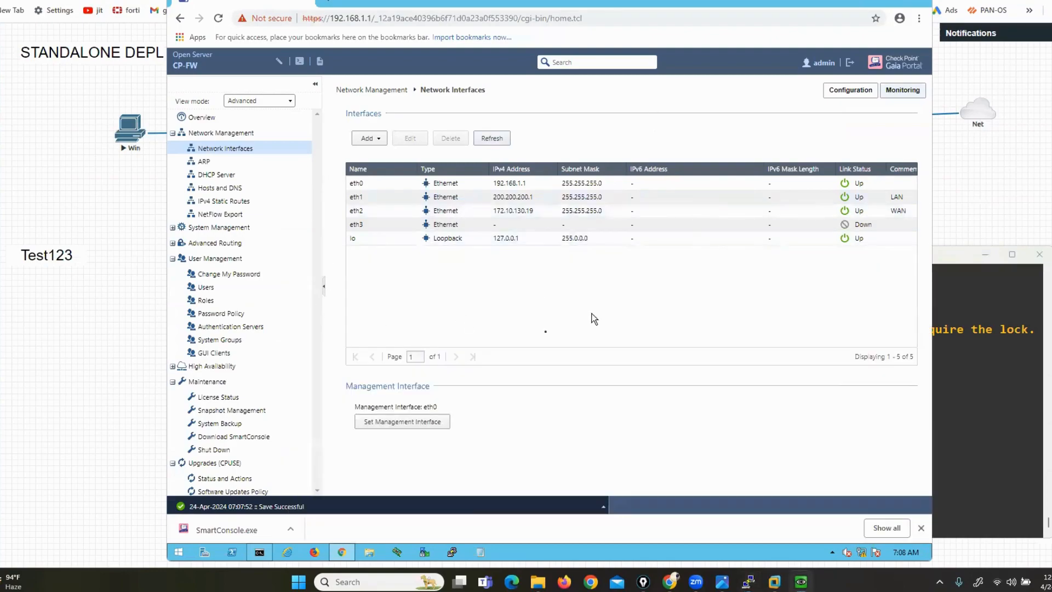
{"action": "key", "text": "ctrl+shift+3"}
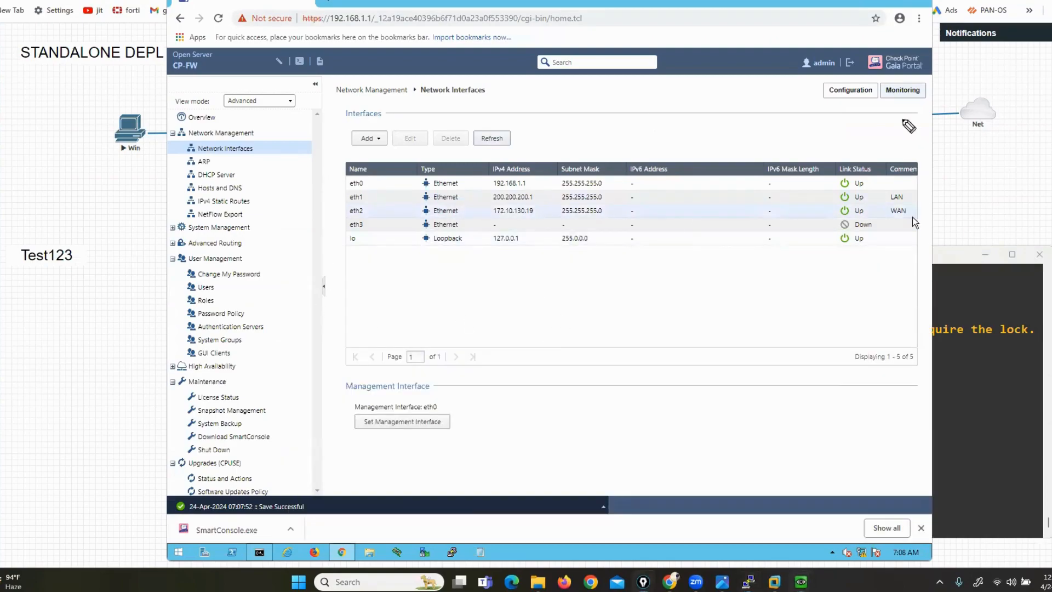
{"action": "mouse_move", "coordinate": [852, 56]}
{"action": "left_mouse_down"}
{"action": "mouse_move", "coordinate": [784, 53]}
{"action": "mouse_move", "coordinate": [852, 61]}
{"action": "mouse_move", "coordinate": [821, 56]}
{"action": "left_mouse_up"}
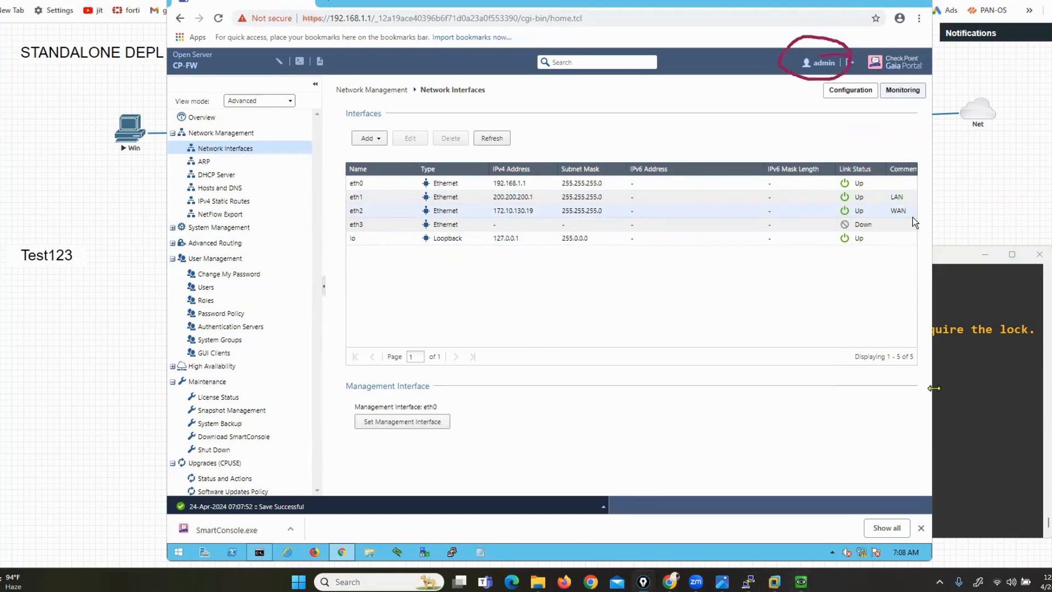
{"action": "left_click", "coordinate": [971, 415]}
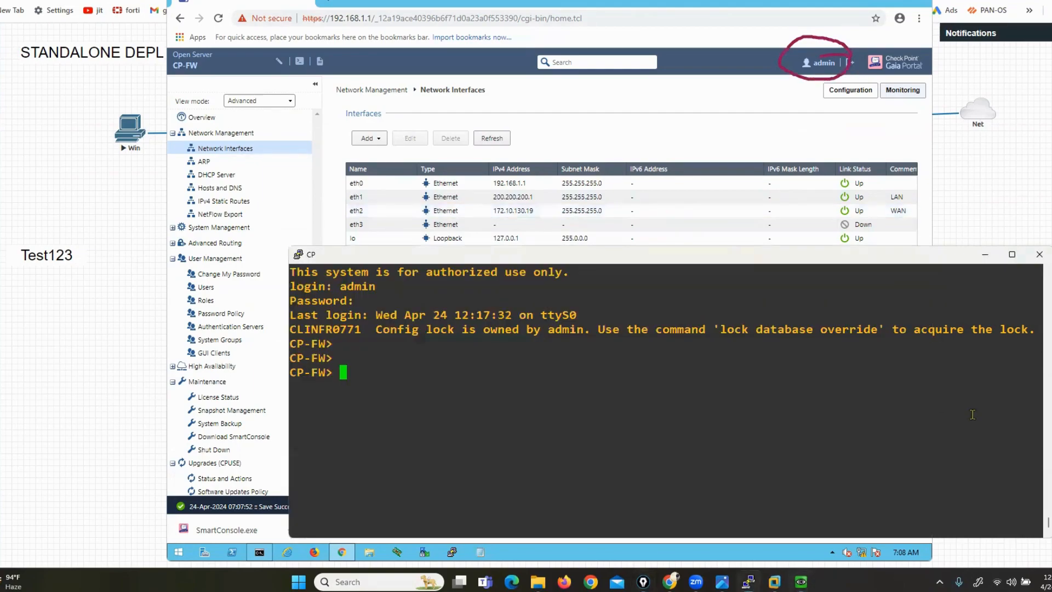
{"action": "left_click_drag", "start_coordinate": [713, 329], "coordinate": [876, 329]}
{"action": "left_click", "coordinate": [742, 431]}
Run 'lock database override' in the console, then select the eth3 row in the Gaia Portal
{"action": "type", "text": "loc"}
{"action": "key", "text": "Tab"}
{"action": "type", "text": "d"}
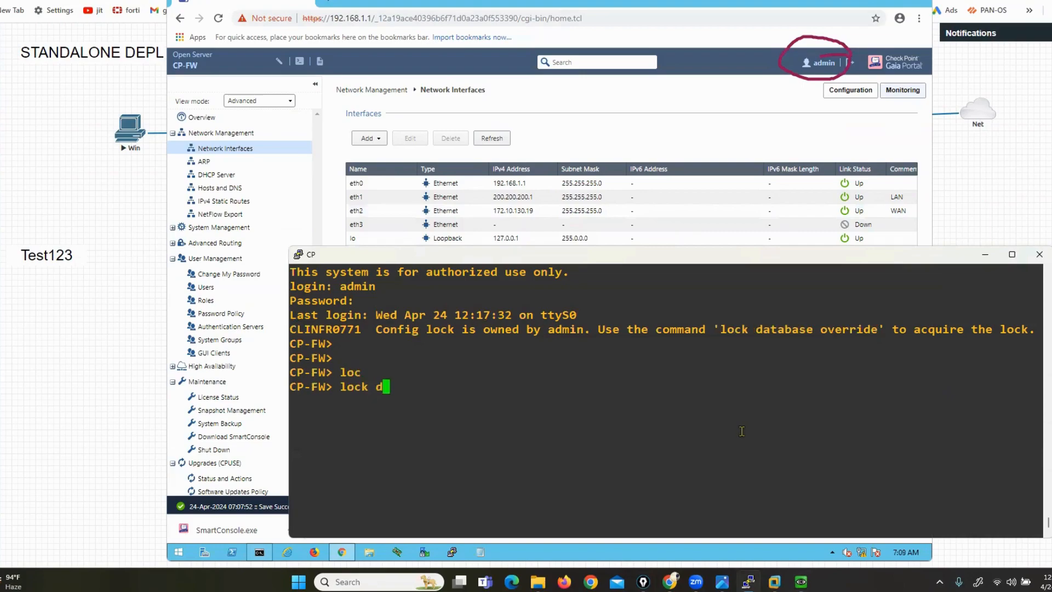
{"action": "key", "text": "Tab"}
{"action": "type", "text": "o"}
{"action": "key", "text": "Tab"}
{"action": "key", "text": "Return"}
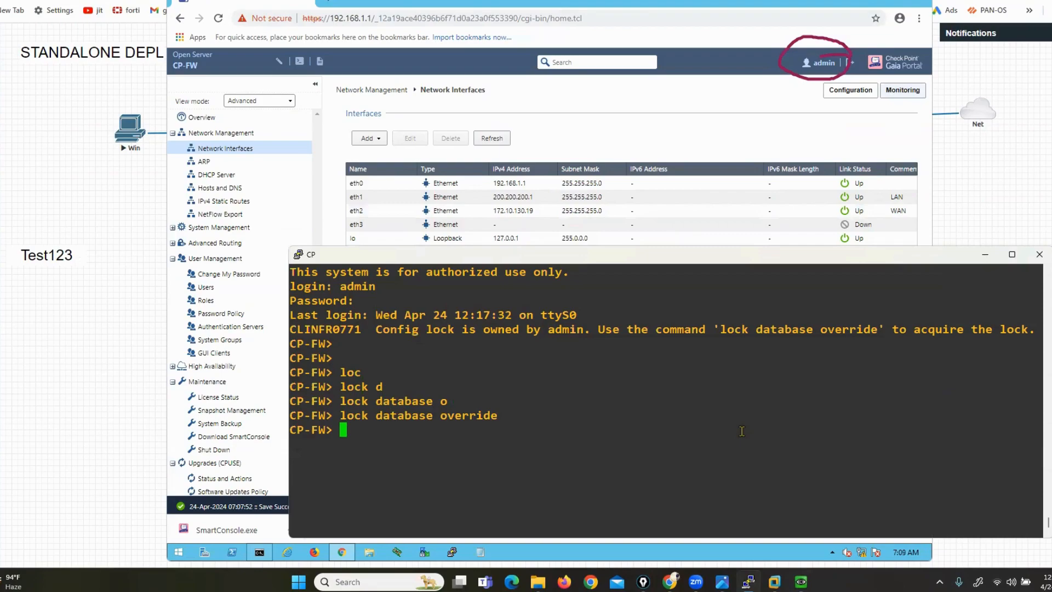
{"action": "left_click", "coordinate": [601, 133]}
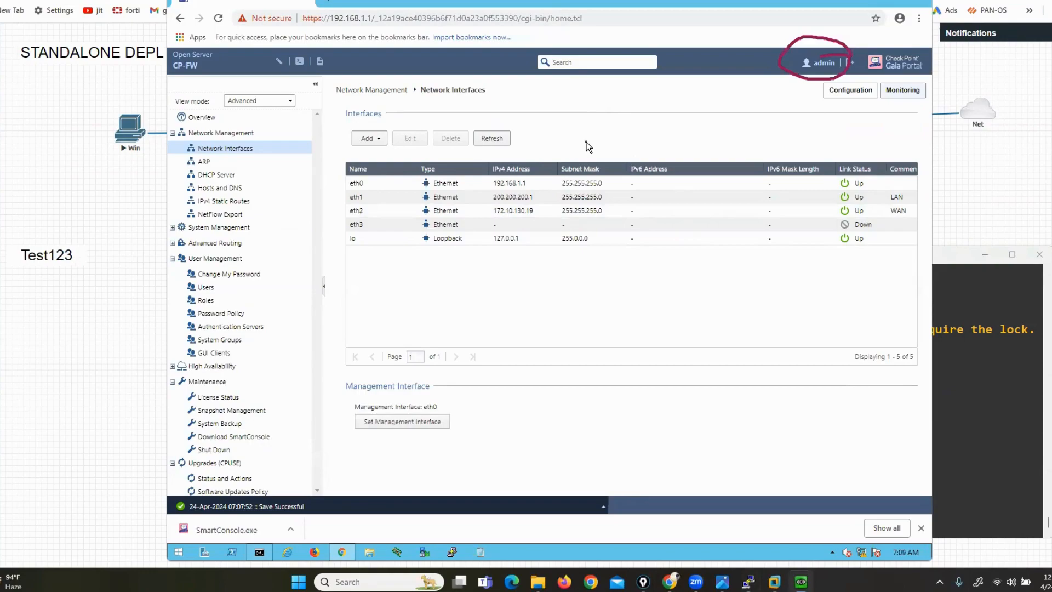
{"action": "left_click", "coordinate": [360, 228]}
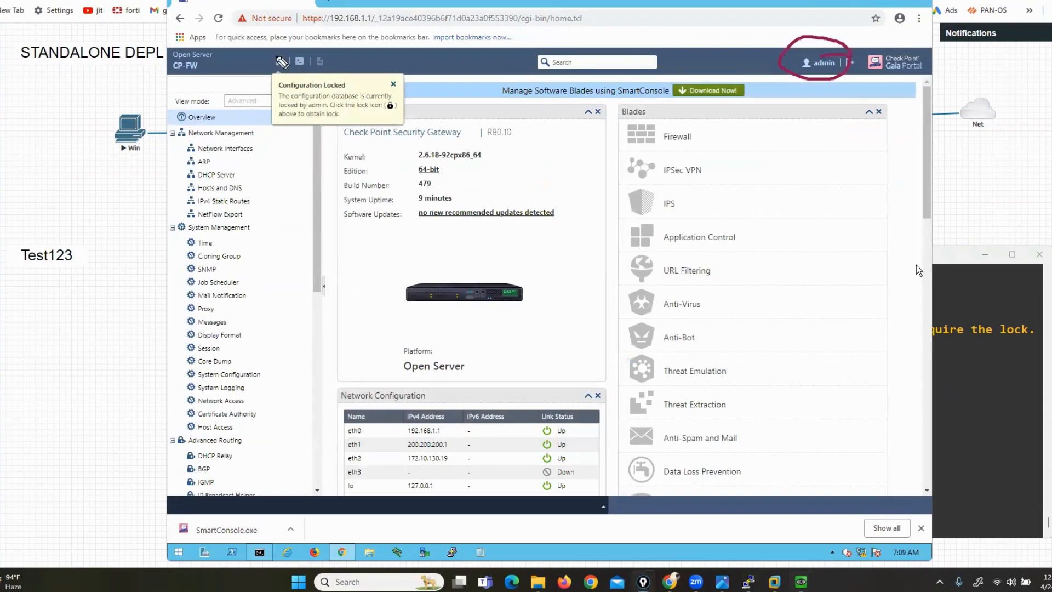
Circle the configuration lock indicator and the configuration-locked notice in the portal
{"action": "mouse_move", "coordinate": [285, 47]}
{"action": "left_mouse_down"}
{"action": "mouse_move", "coordinate": [270, 48]}
{"action": "mouse_move", "coordinate": [276, 73]}
{"action": "mouse_move", "coordinate": [280, 51]}
{"action": "mouse_move", "coordinate": [264, 125]}
{"action": "mouse_move", "coordinate": [281, 137]}
{"action": "left_mouse_up"}
{"action": "mouse_move", "coordinate": [366, 74]}
{"action": "left_mouse_down"}
{"action": "mouse_move", "coordinate": [403, 101]}
{"action": "mouse_move", "coordinate": [400, 134]}
{"action": "left_mouse_up"}
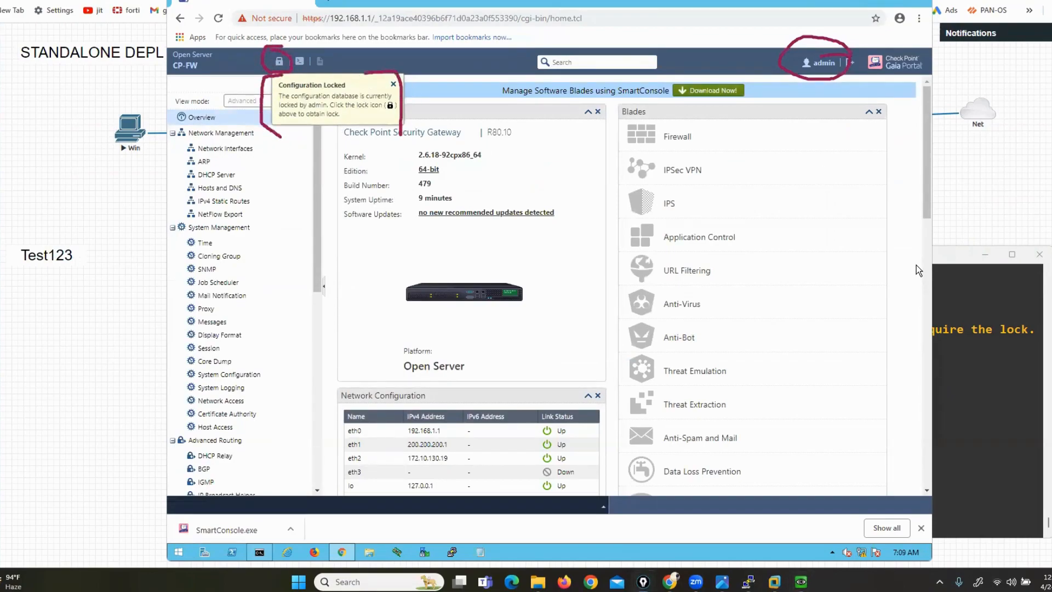
{"action": "key", "text": "Escape"}
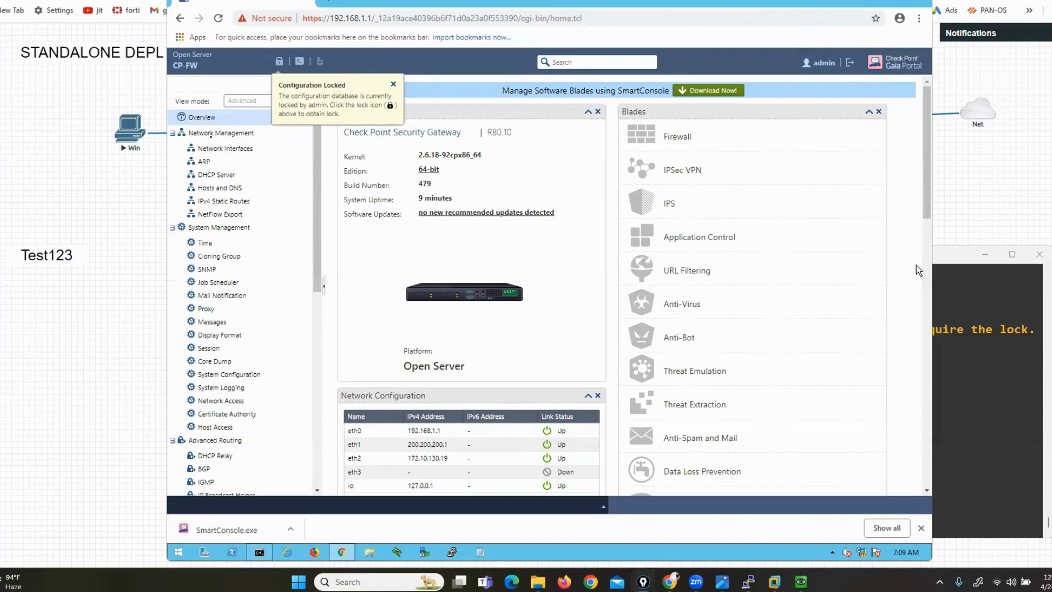
Reopen Network Interfaces, mark the eth3 row, then return to the CP terminal
{"action": "left_click", "coordinate": [214, 153]}
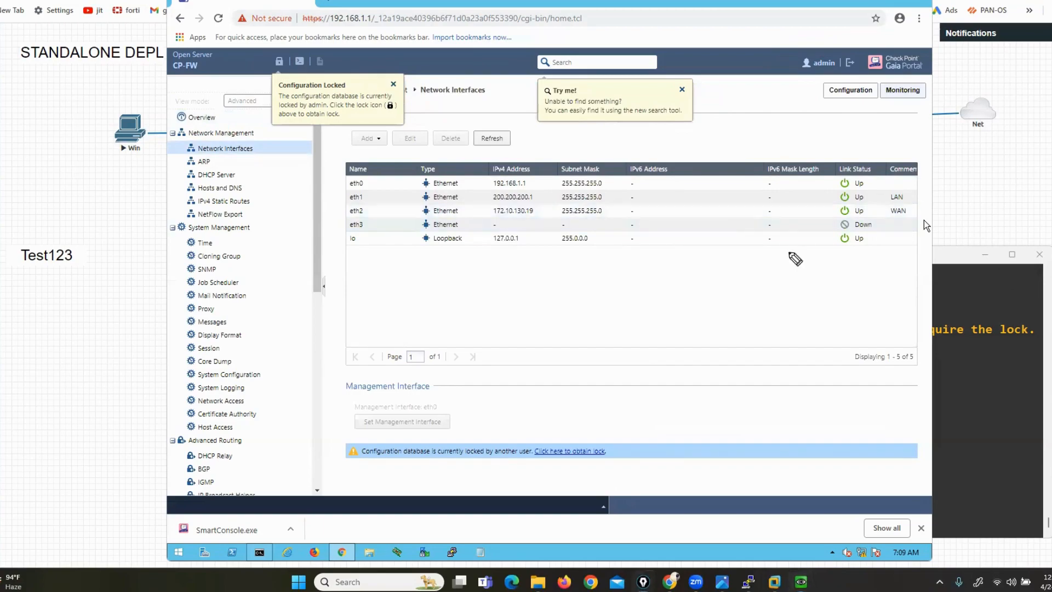
{"action": "mouse_move", "coordinate": [356, 217]}
{"action": "left_mouse_down"}
{"action": "mouse_move", "coordinate": [340, 217]}
{"action": "mouse_move", "coordinate": [372, 235]}
{"action": "mouse_move", "coordinate": [413, 149]}
{"action": "left_mouse_up"}
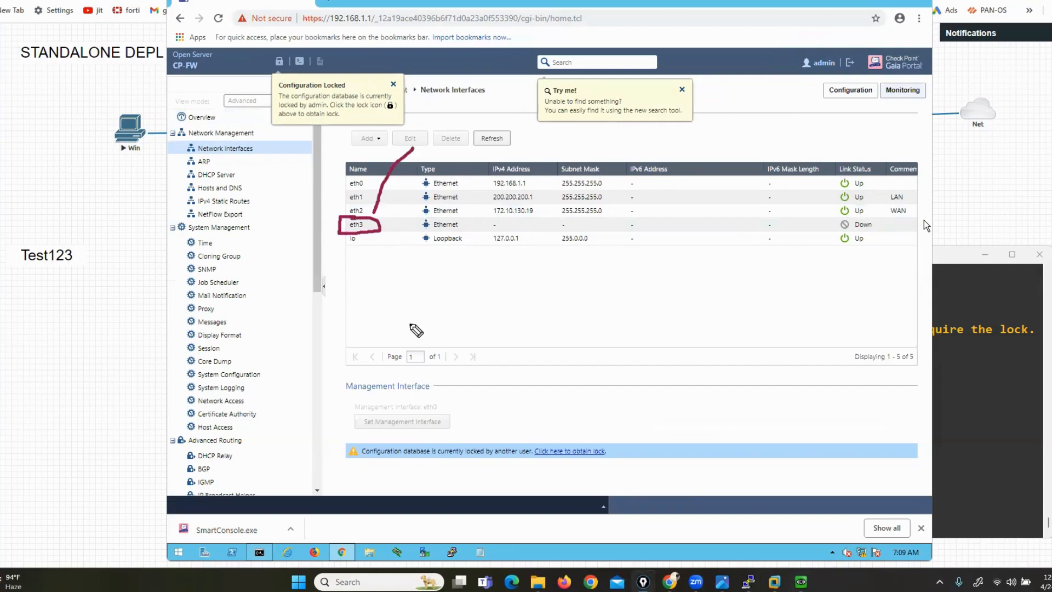
{"action": "left_click", "coordinate": [1050, 323]}
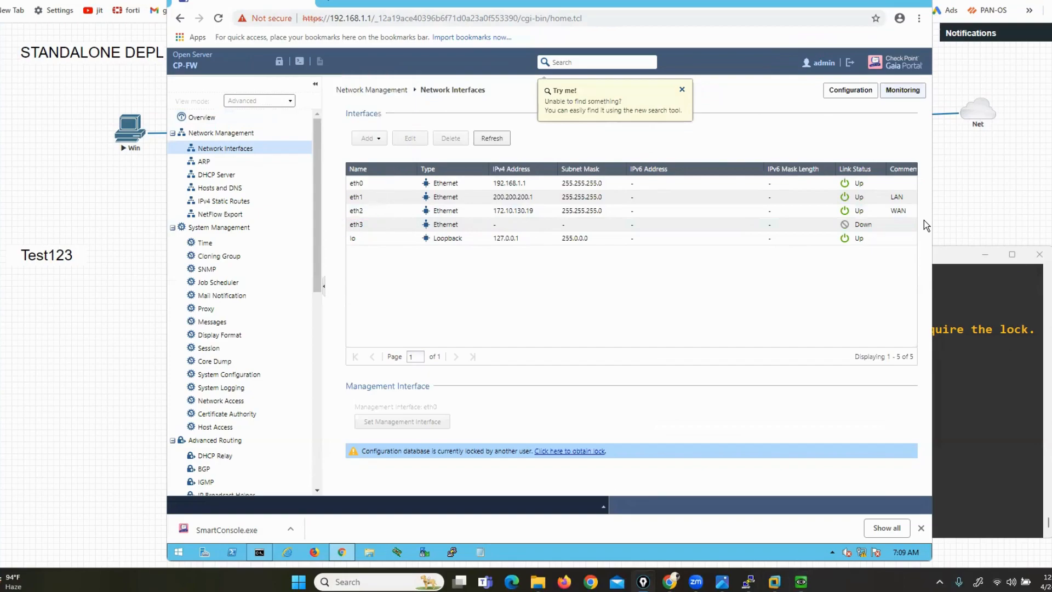
{"action": "left_click", "coordinate": [960, 367]}
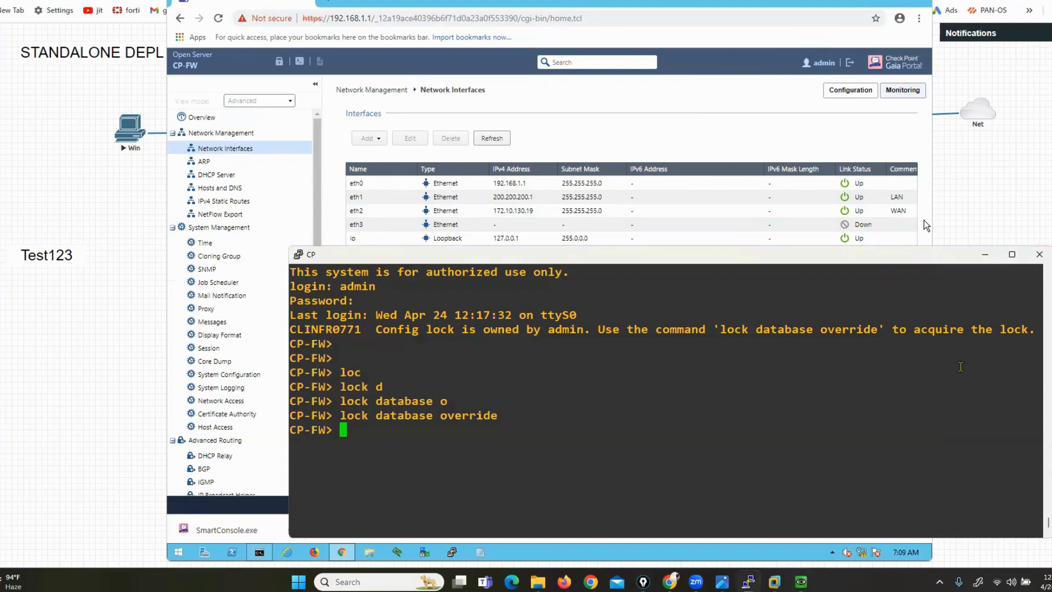
Show interface eth1 and highlight its state and address 200.200.200.1/24
{"action": "key", "text": "Return"}
{"action": "key", "text": "Return"}
{"action": "key", "text": "Return"}
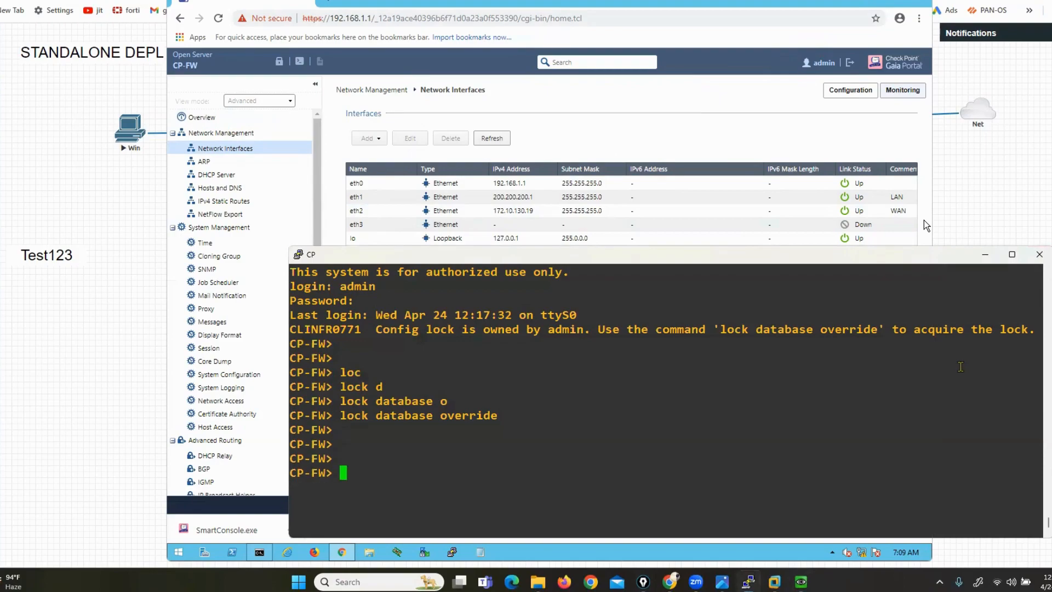
{"action": "key", "text": "Return"}
{"action": "key", "text": "Return"}
{"action": "type", "text": "sho"}
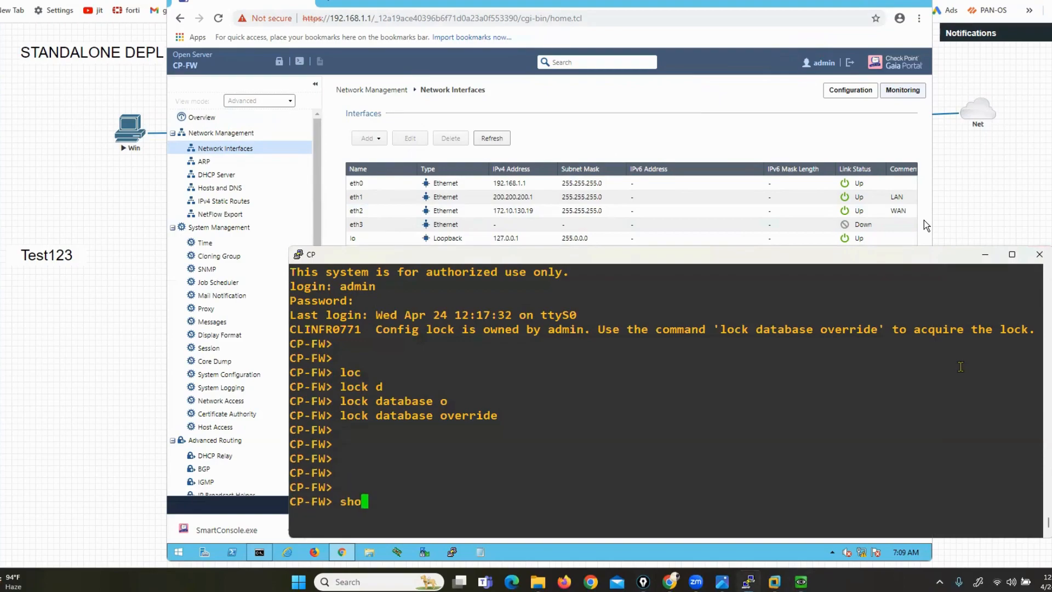
{"action": "type", "text": "w int"}
{"action": "key", "text": "Tab"}
{"action": "type", "text": "e"}
{"action": "key", "text": "Tab"}
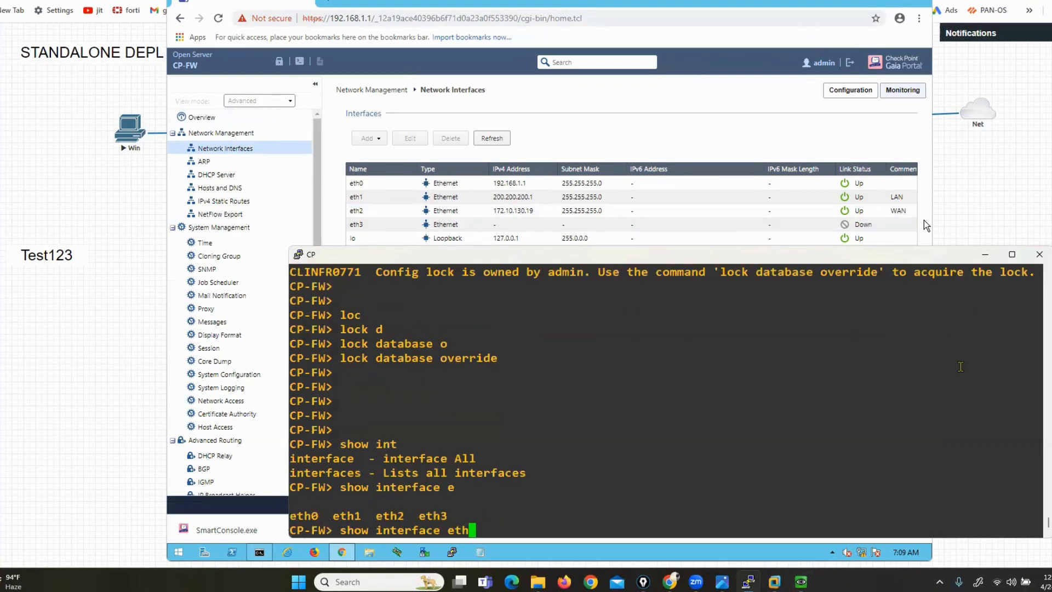
{"action": "type", "text": "1"}
{"action": "key", "text": "Return"}
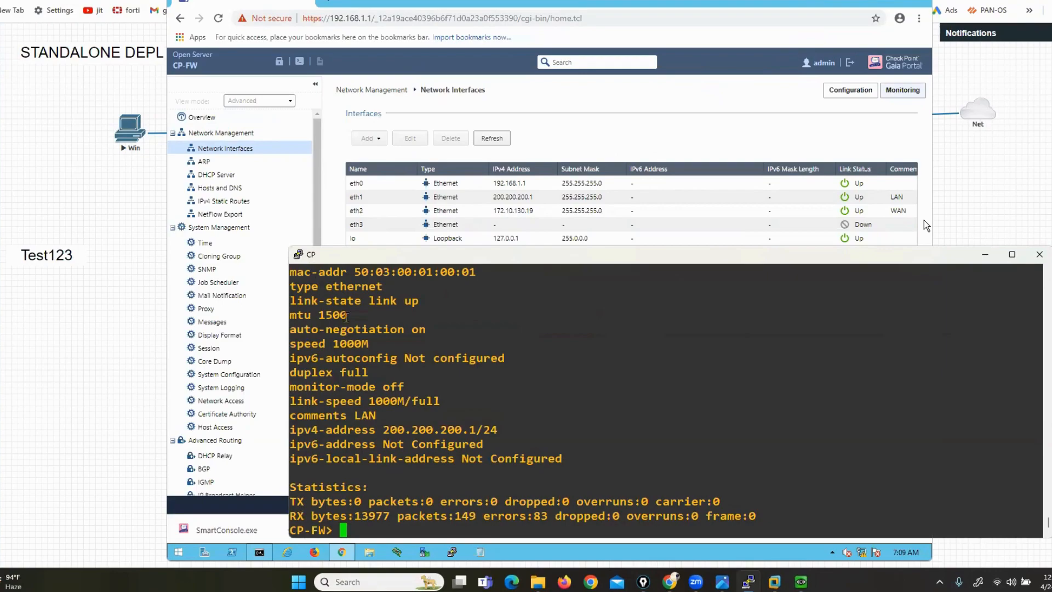
{"action": "left_click_drag", "start_coordinate": [365, 246], "coordinate": [365, 174]}
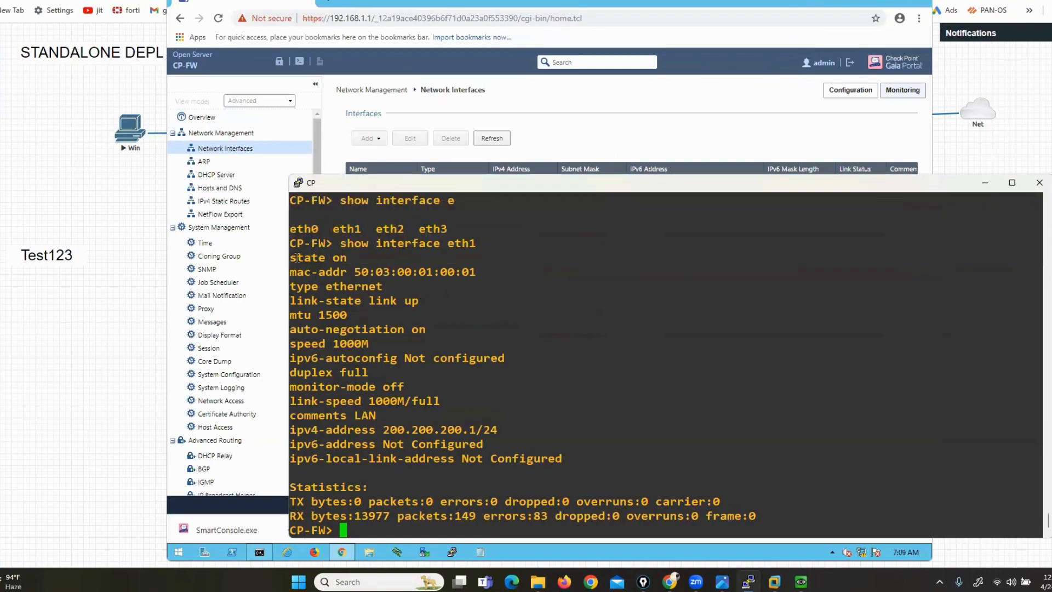
{"action": "left_click_drag", "start_coordinate": [296, 258], "coordinate": [355, 257]}
{"action": "left_click_drag", "start_coordinate": [318, 429], "coordinate": [505, 428]}
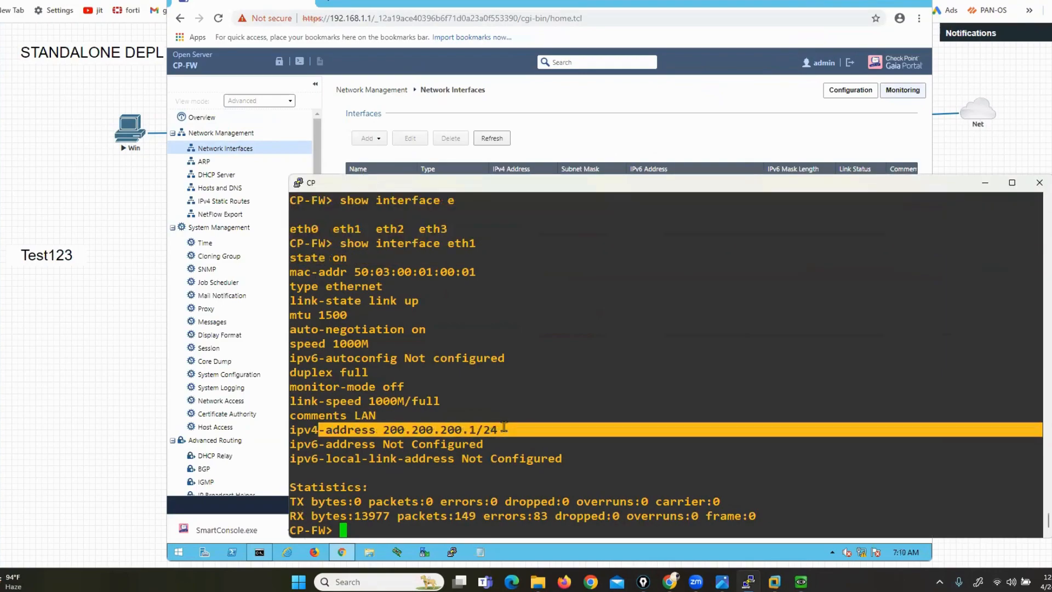
{"action": "left_click", "coordinate": [505, 427]}
Show interface eth2 and highlight its DHCP address 172.10.130.19/24 and state on
{"action": "type", "text": "show int"}
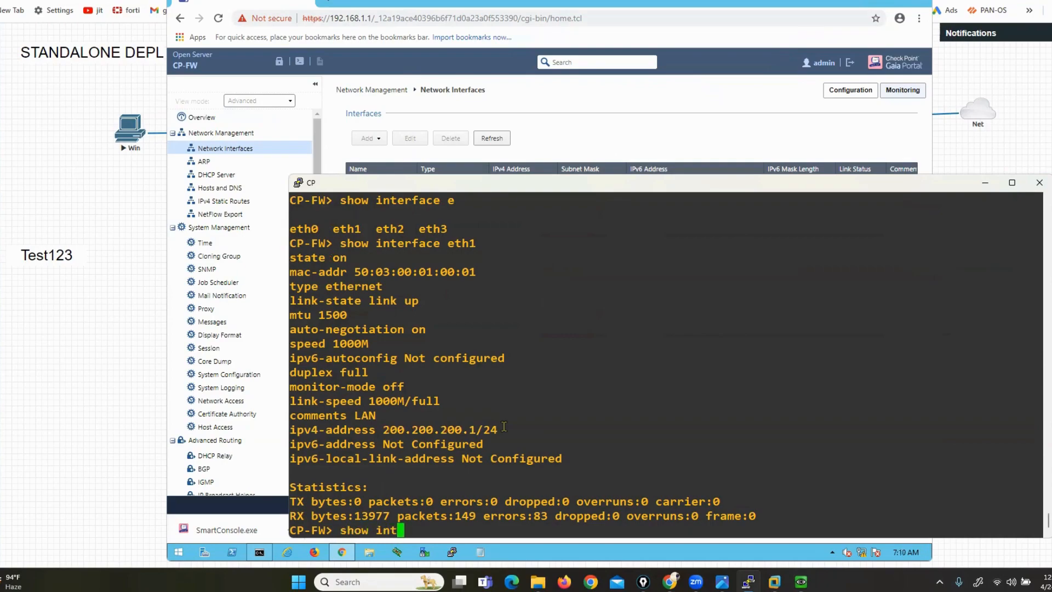
{"action": "key", "text": "Tab"}
{"action": "type", "text": "e"}
{"action": "key", "text": "Tab"}
{"action": "type", "text": "2"}
{"action": "key", "text": "Return"}
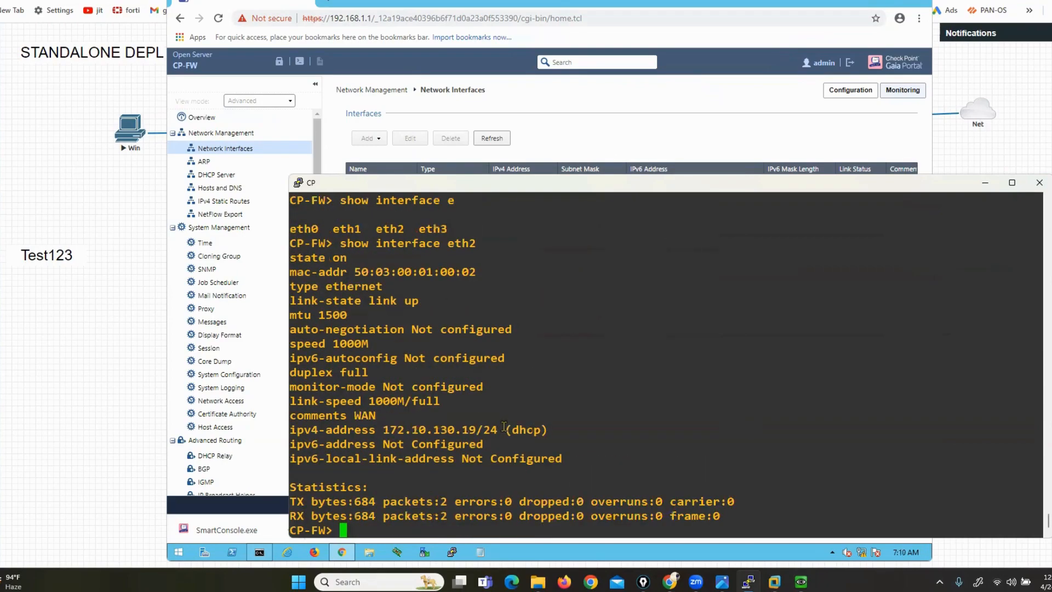
{"action": "left_click_drag", "start_coordinate": [326, 430], "coordinate": [501, 428]}
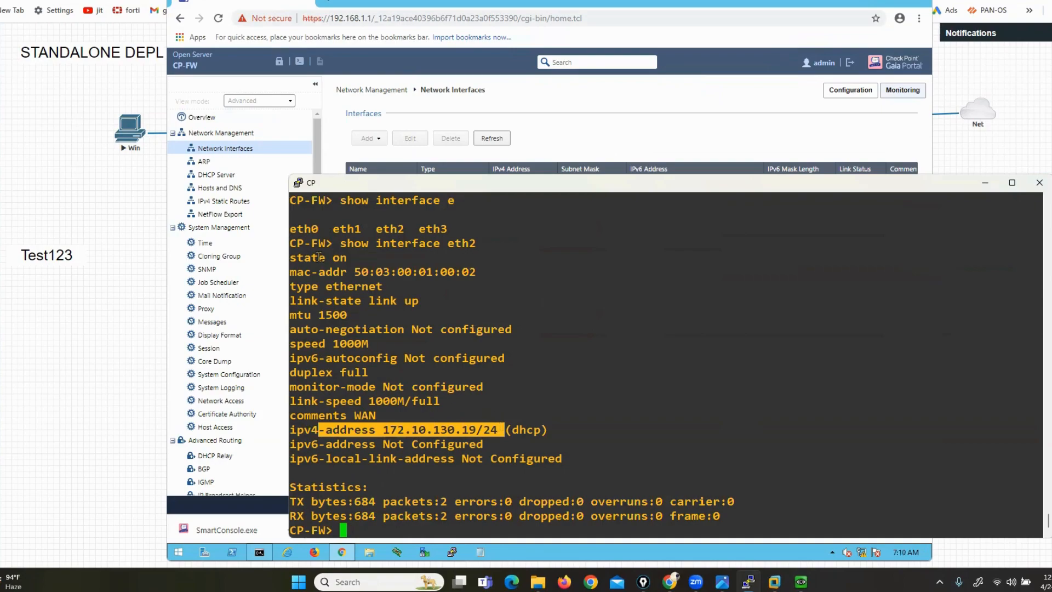
{"action": "left_click_drag", "start_coordinate": [319, 258], "coordinate": [350, 255]}
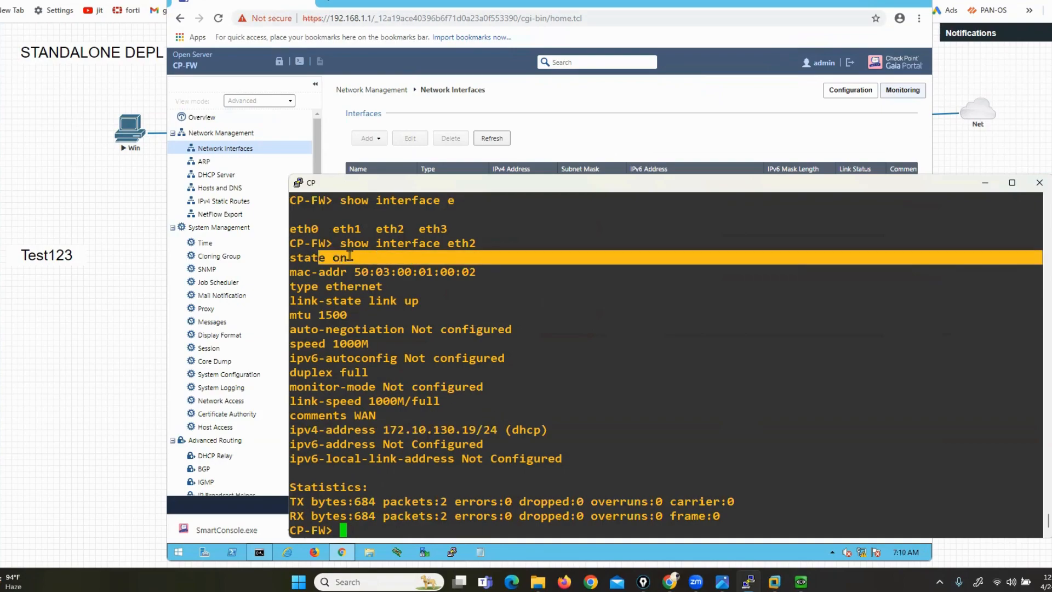
{"action": "left_click", "coordinate": [401, 402]}
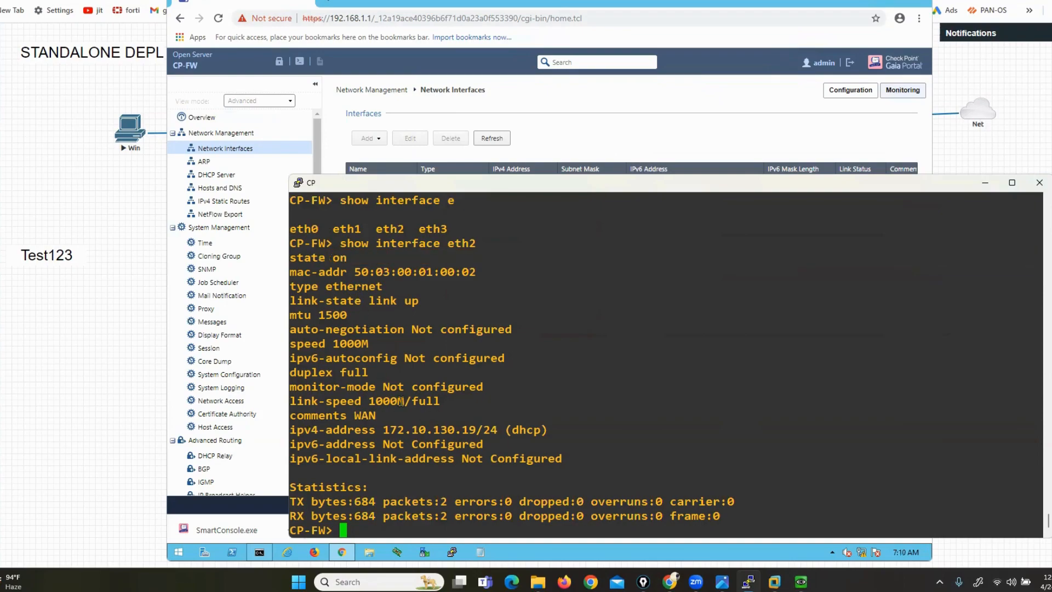
Display the routing table with 'show route' and mark the default route via 192.168.1.254
{"action": "type", "text": "show route"}
{"action": "key", "text": "Return"}
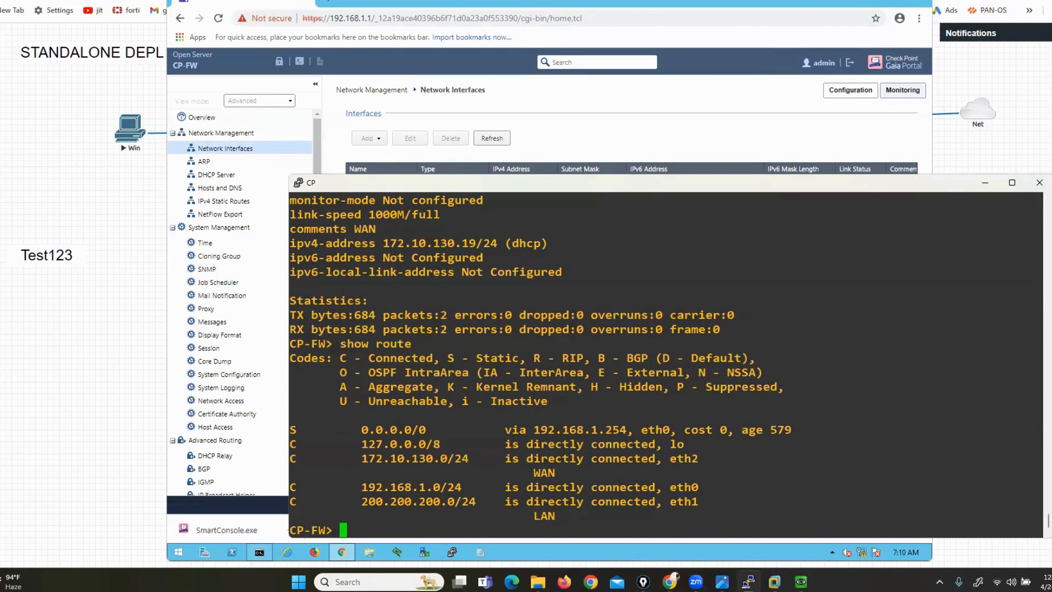
{"action": "key", "text": "ctrl+shift+3"}
{"action": "mouse_move", "coordinate": [315, 420]}
{"action": "left_mouse_down"}
{"action": "mouse_move", "coordinate": [276, 423]}
{"action": "mouse_move", "coordinate": [300, 439]}
{"action": "left_mouse_up"}
{"action": "mouse_move", "coordinate": [421, 417]}
{"action": "left_mouse_down"}
{"action": "mouse_move", "coordinate": [438, 415]}
{"action": "mouse_move", "coordinate": [440, 447]}
{"action": "mouse_move", "coordinate": [463, 424]}
{"action": "mouse_move", "coordinate": [505, 425]}
{"action": "left_mouse_up"}
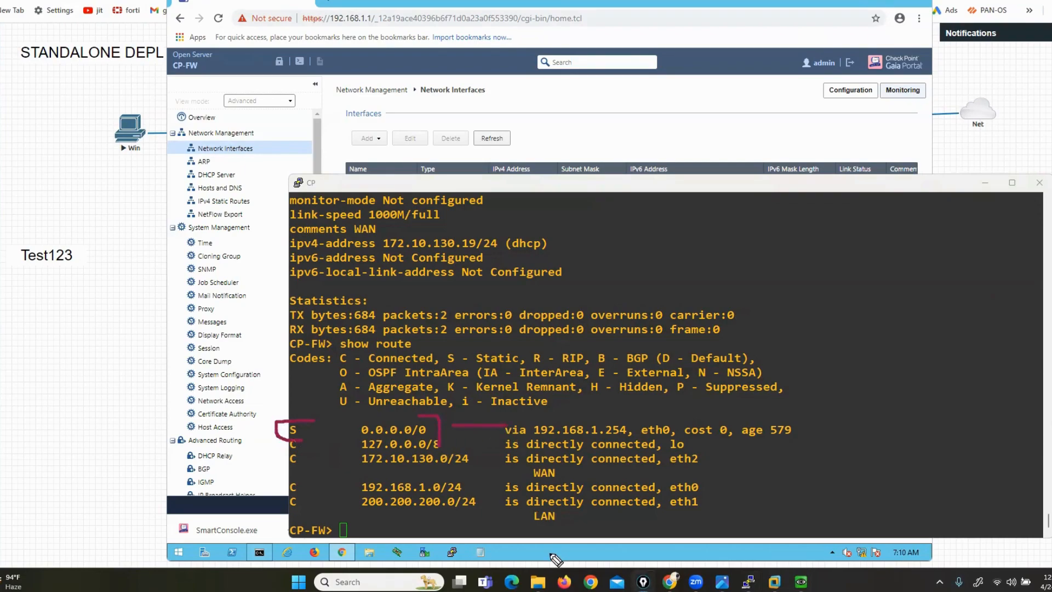
{"action": "key", "text": "ctrl+shift+7"}
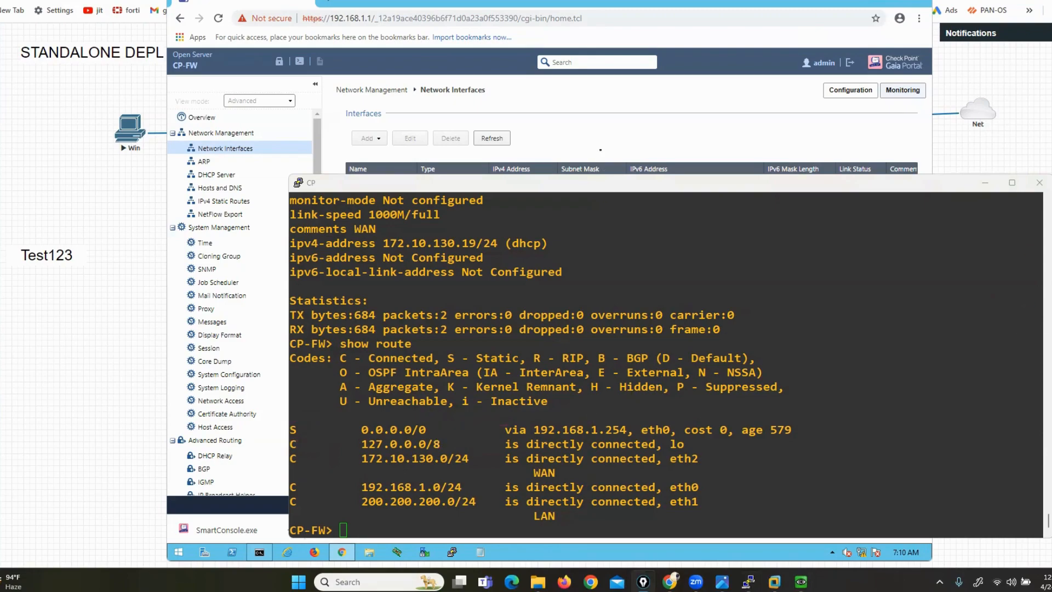
{"action": "left_click", "coordinate": [599, 149]}
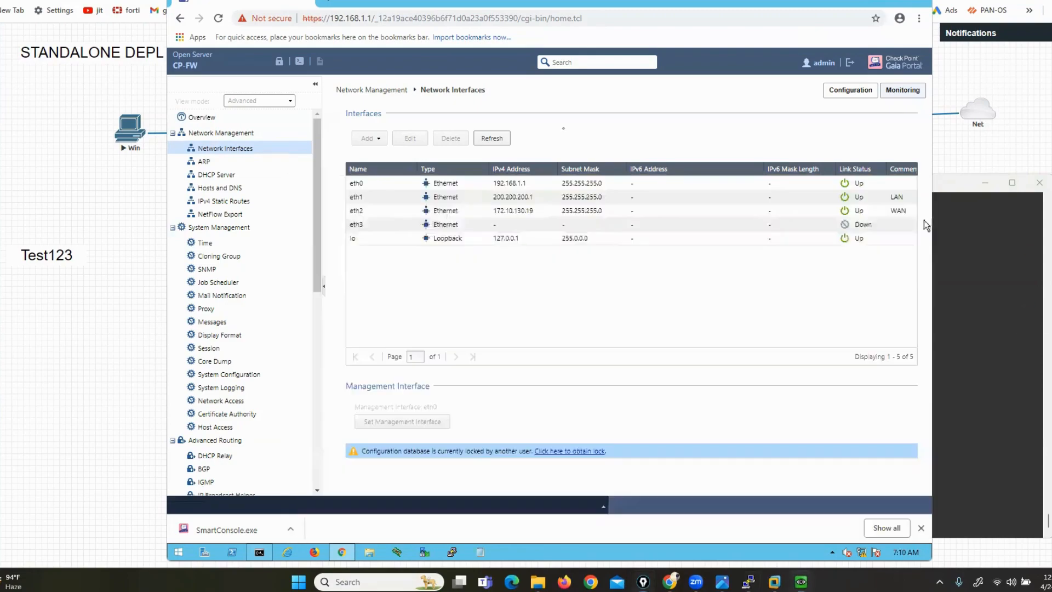
On IPv4 Static Routes, override the configuration lock and open the Default route for editing
{"action": "left_click", "coordinate": [217, 201]}
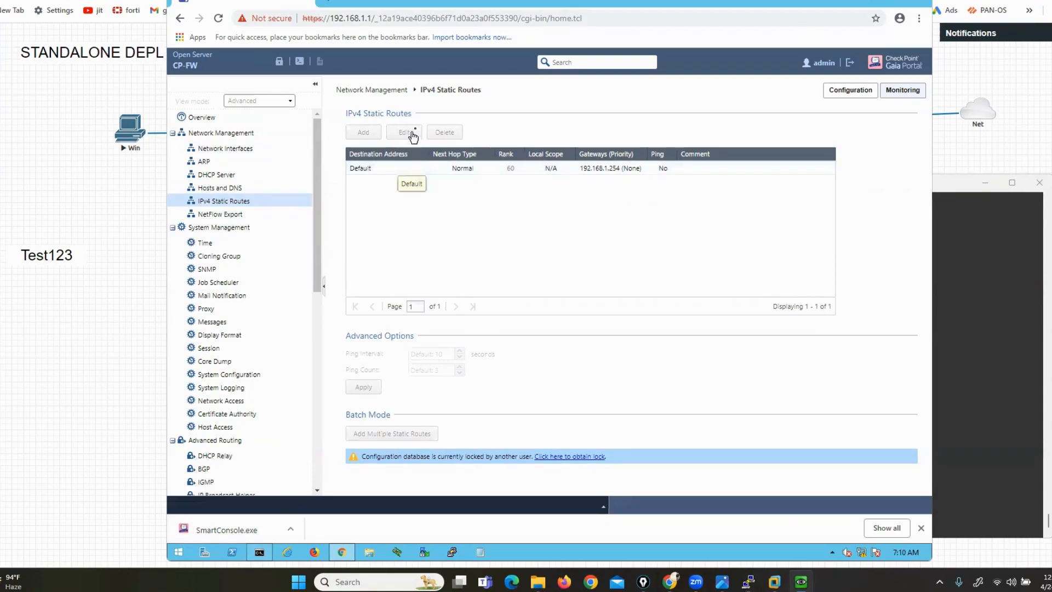
{"action": "left_click", "coordinate": [282, 64]}
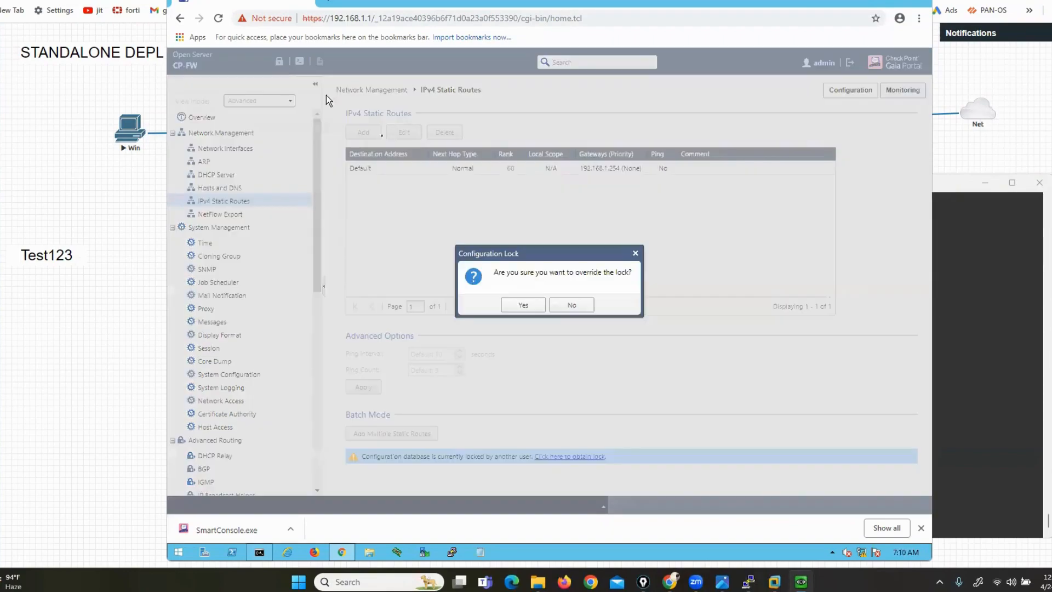
{"action": "left_click", "coordinate": [527, 303]}
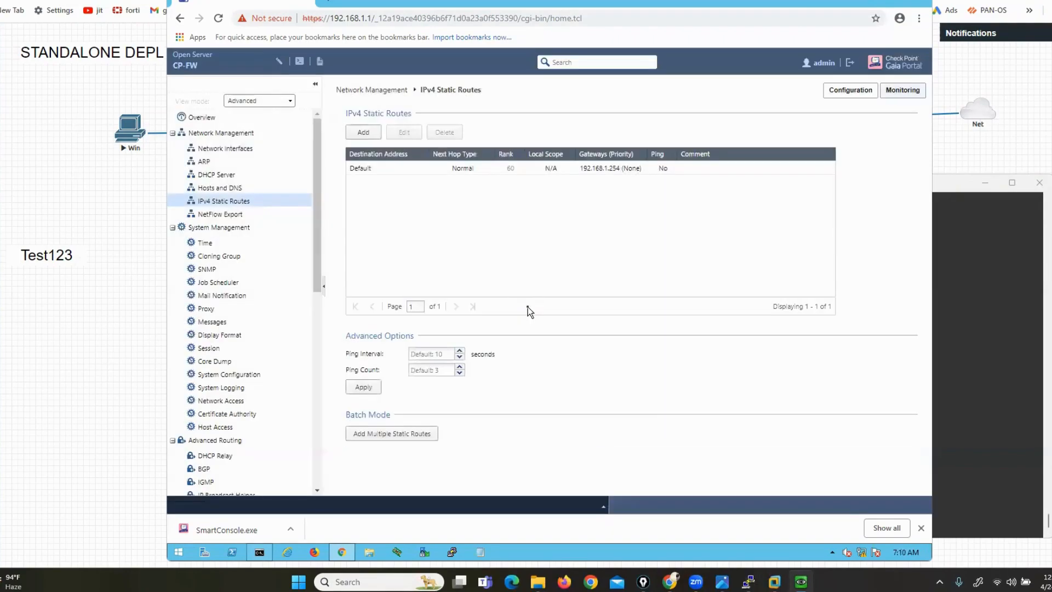
{"action": "left_click", "coordinate": [372, 165]}
{"action": "left_click", "coordinate": [404, 132]}
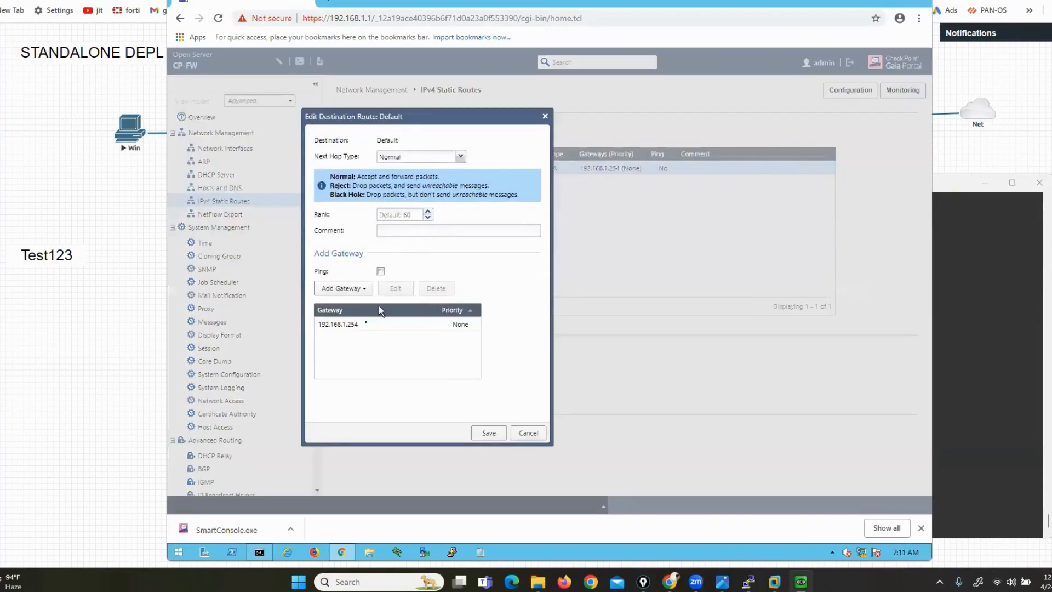
Change the default route's gateway from 192.168.1.254 to 172.10.130.254 and save
{"action": "left_click", "coordinate": [363, 324]}
{"action": "double_click", "coordinate": [364, 324]}
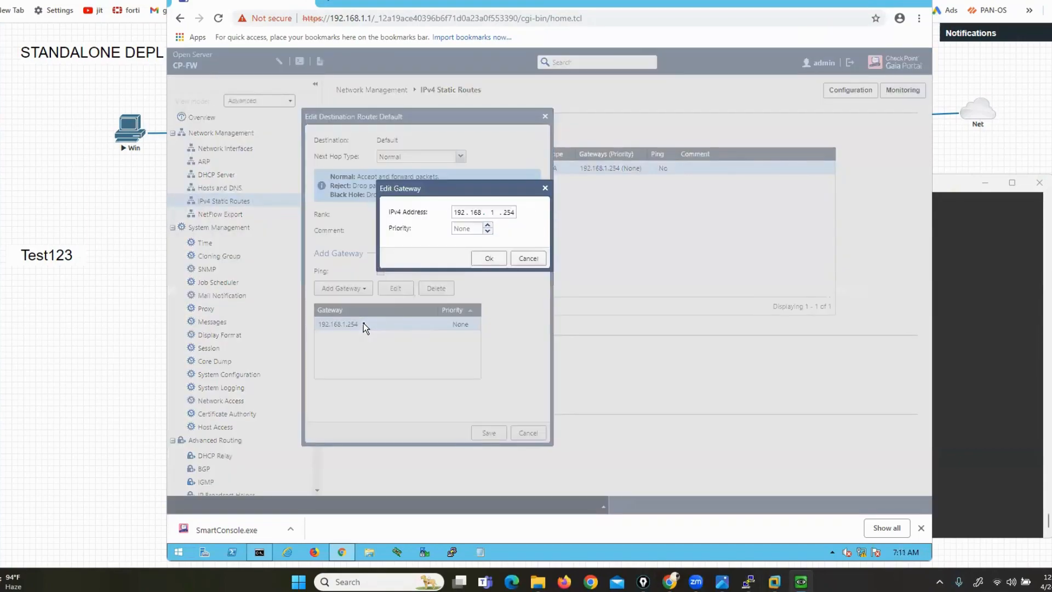
{"action": "double_click", "coordinate": [489, 213]}
{"action": "key", "text": "BackSpace"}
{"action": "key", "text": "BackSpace"}
{"action": "key", "text": "BackSpace"}
{"action": "key", "text": "BackSpace"}
{"action": "key", "text": "BackSpace"}
{"action": "key", "text": "BackSpace"}
{"action": "key", "text": "BackSpace"}
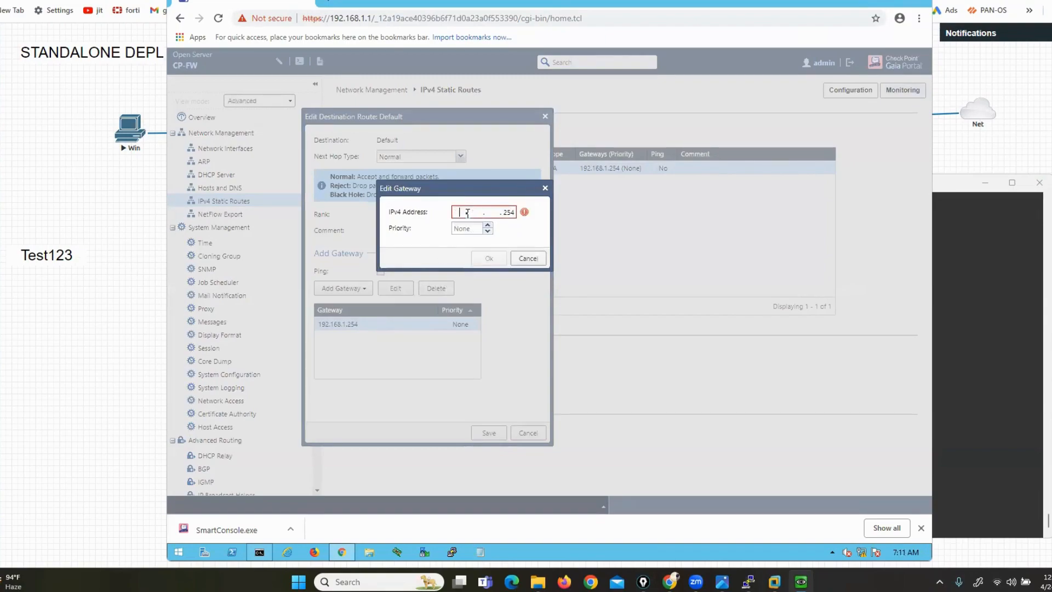
{"action": "type", "text": "172.10.130"}
{"action": "key", "text": "period"}
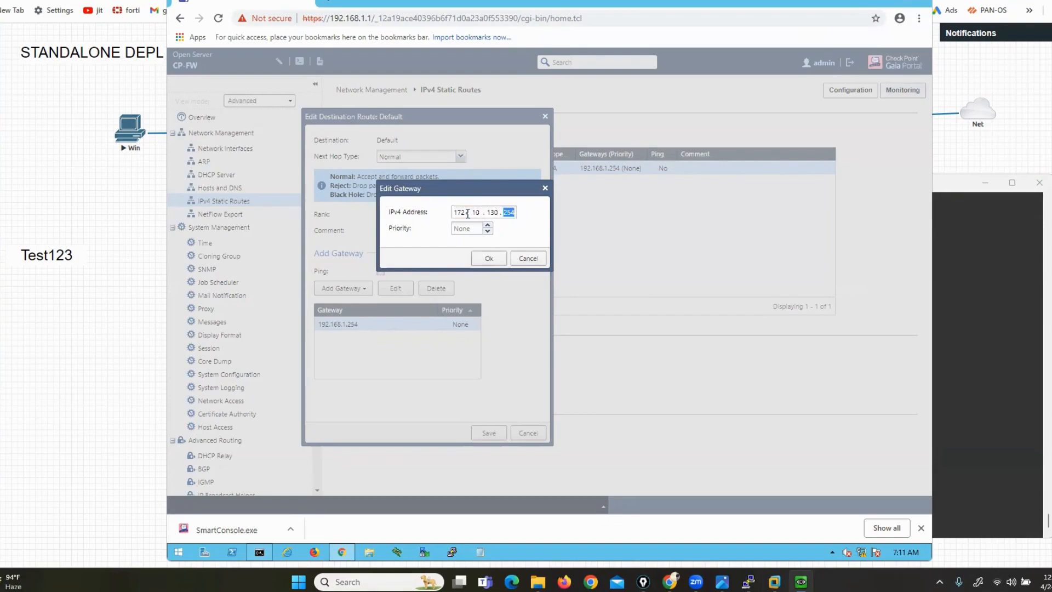
{"action": "left_click", "coordinate": [489, 262]}
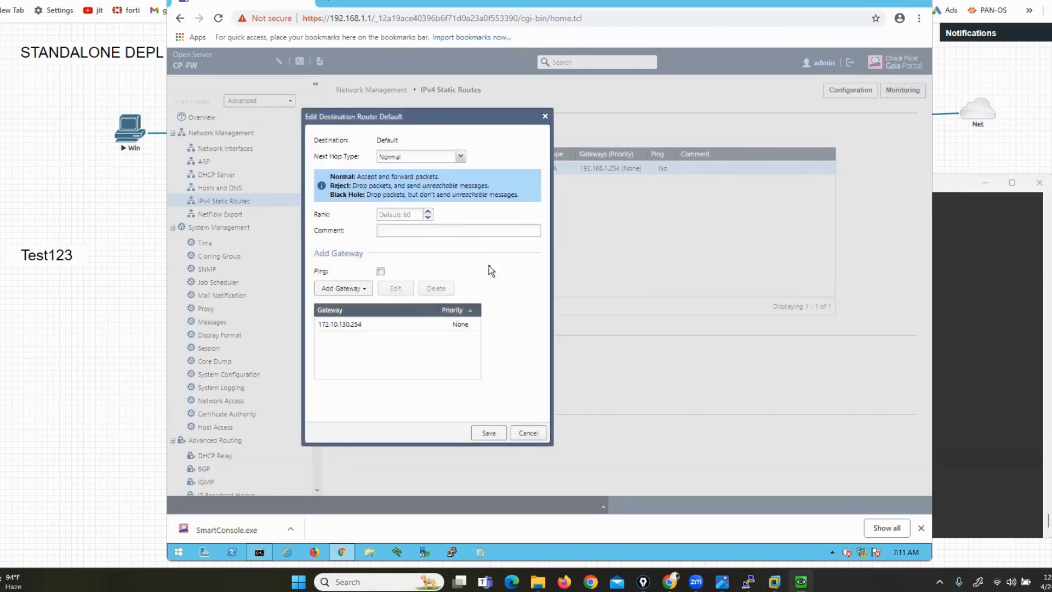
{"action": "left_click", "coordinate": [489, 433]}
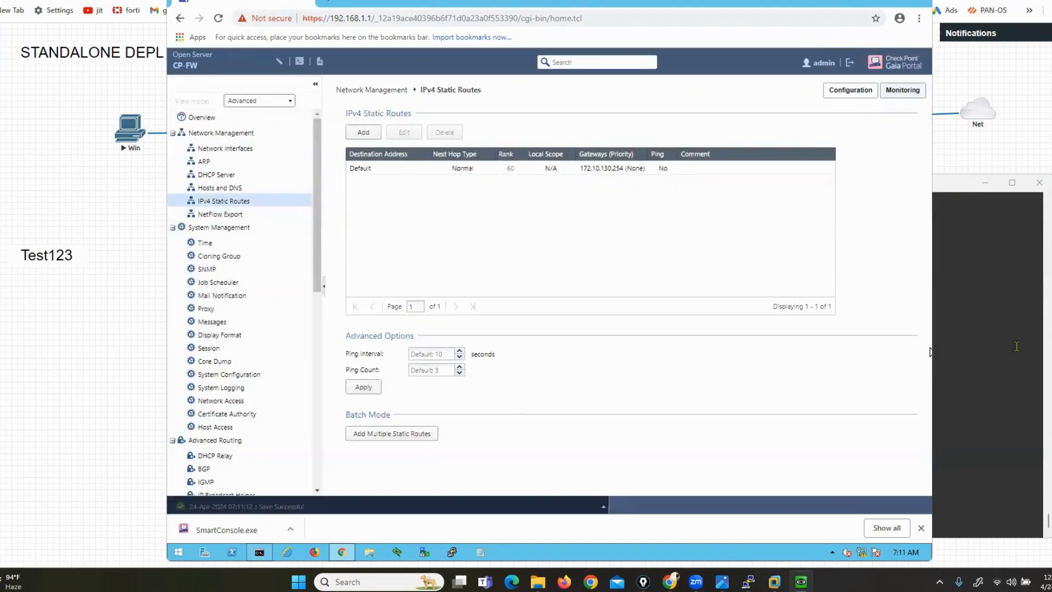
Type 'show route' at a fresh prompt in the CP-FW console
{"action": "left_click", "coordinate": [970, 352]}
{"action": "key", "text": "Return"}
{"action": "key", "text": "Return"}
{"action": "type", "text": "show"}
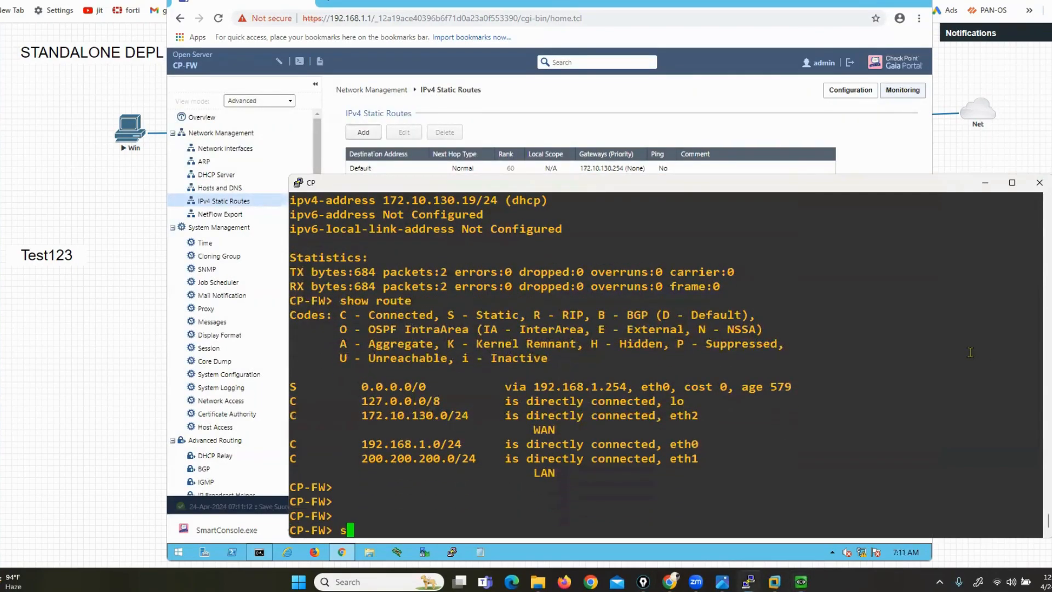
{"action": "type", "text": " route"}
Display the routing table and mark the 0.0.0.0/0 route, its 172.10.130.254 gateway, and eth2
{"action": "key", "text": "Return"}
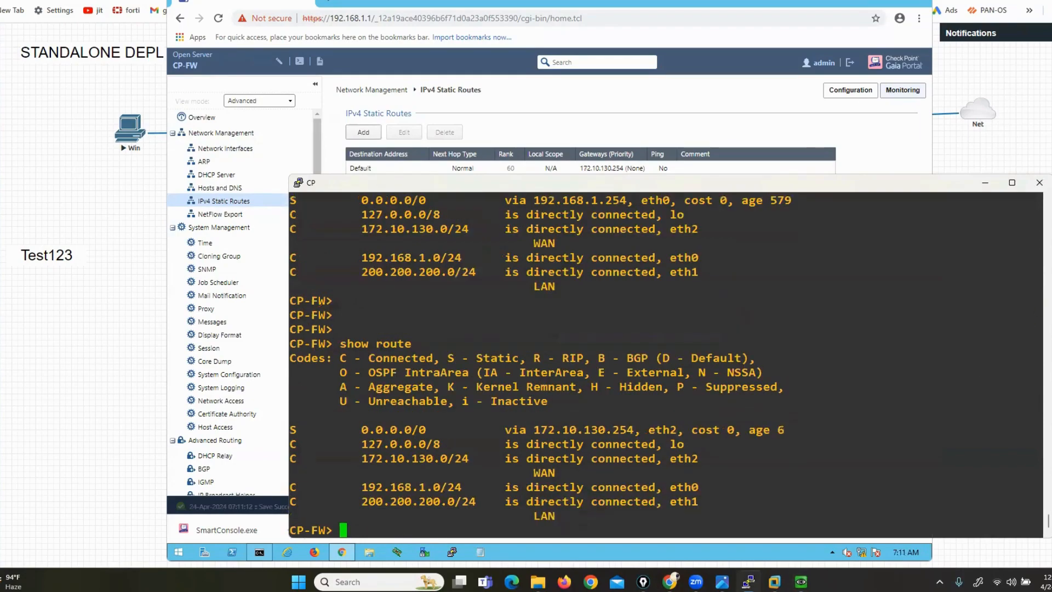
{"action": "left_click_drag", "start_coordinate": [310, 430], "coordinate": [365, 441]}
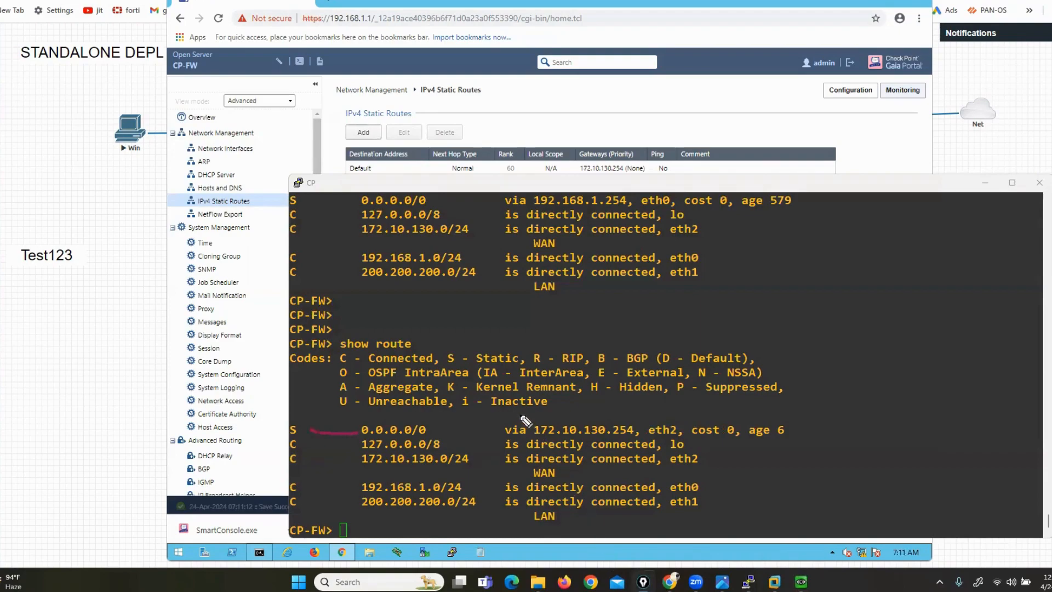
{"action": "left_click_drag", "start_coordinate": [521, 416], "coordinate": [498, 437]}
{"action": "mouse_move", "coordinate": [642, 410]}
{"action": "left_mouse_down"}
{"action": "mouse_move", "coordinate": [682, 410]}
{"action": "mouse_move", "coordinate": [683, 429]}
{"action": "left_mouse_up"}
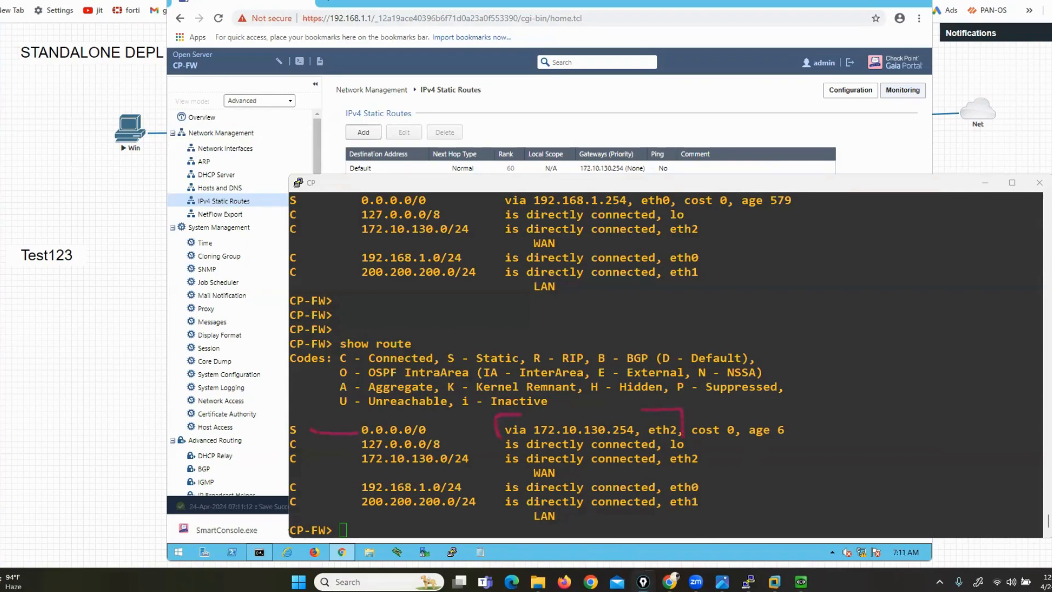
Reposition the terminal, highlight the default route via 172.10.130.254, and type 'ping 8.8.8.8'
{"action": "left_click", "coordinate": [866, 1]}
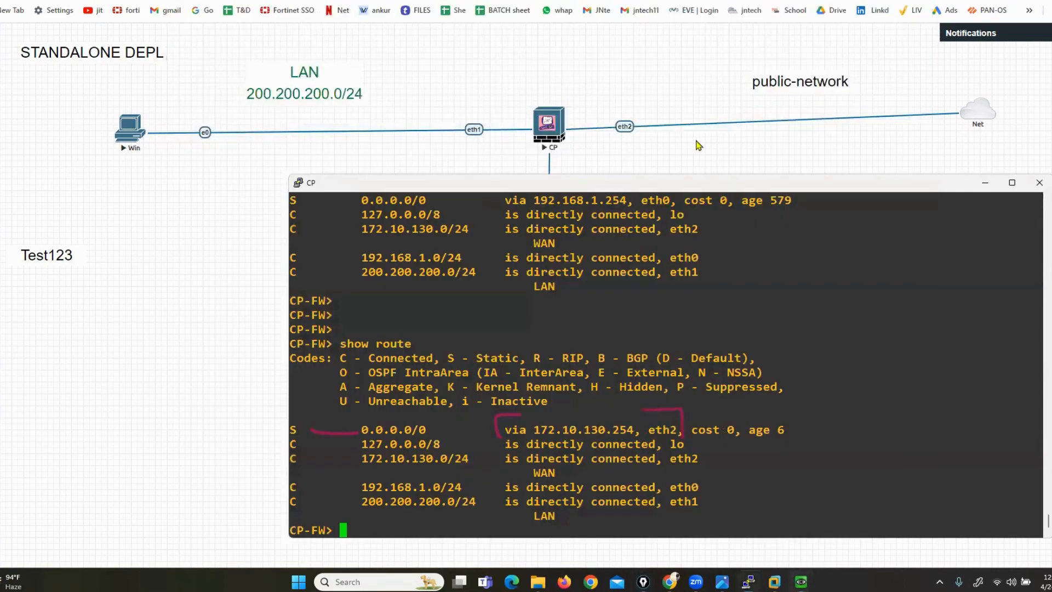
{"action": "left_click_drag", "start_coordinate": [679, 179], "coordinate": [592, 188]}
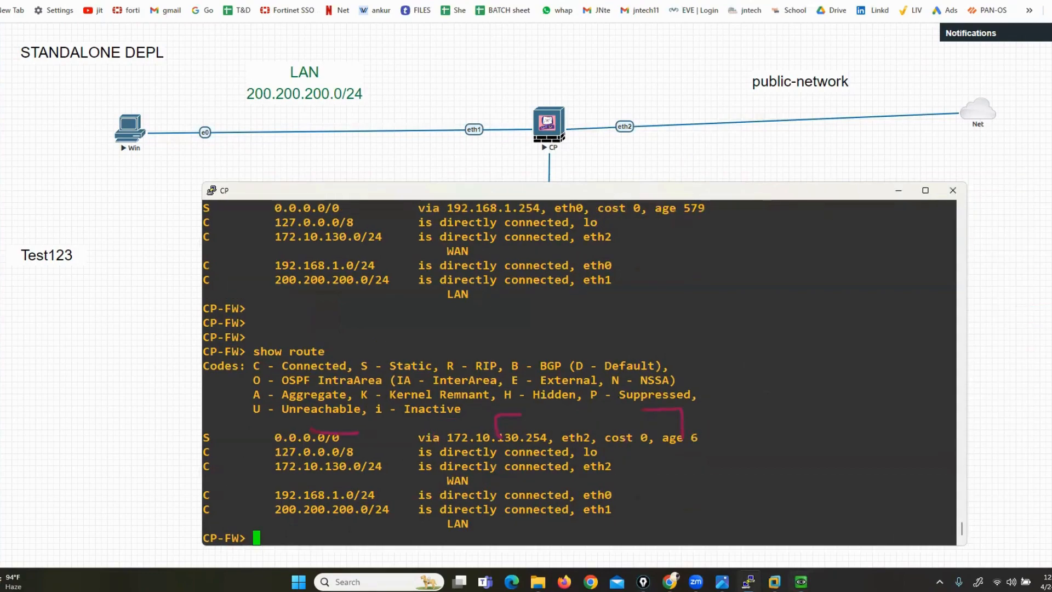
{"action": "left_click", "coordinate": [1050, 307]}
{"action": "left_click_drag", "start_coordinate": [682, 184], "coordinate": [682, 227]}
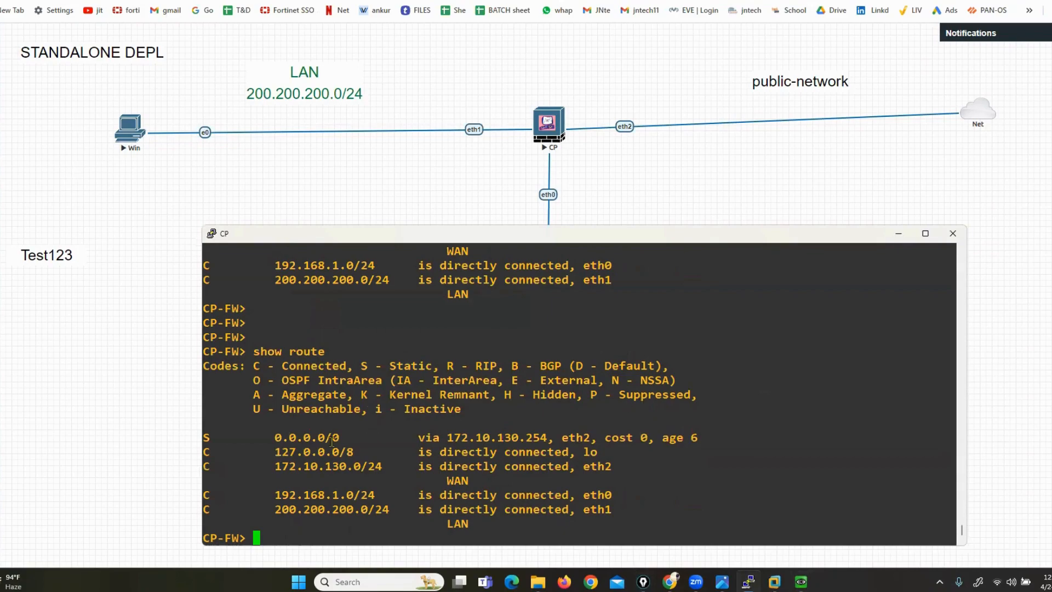
{"action": "left_click_drag", "start_coordinate": [244, 441], "coordinate": [551, 437]}
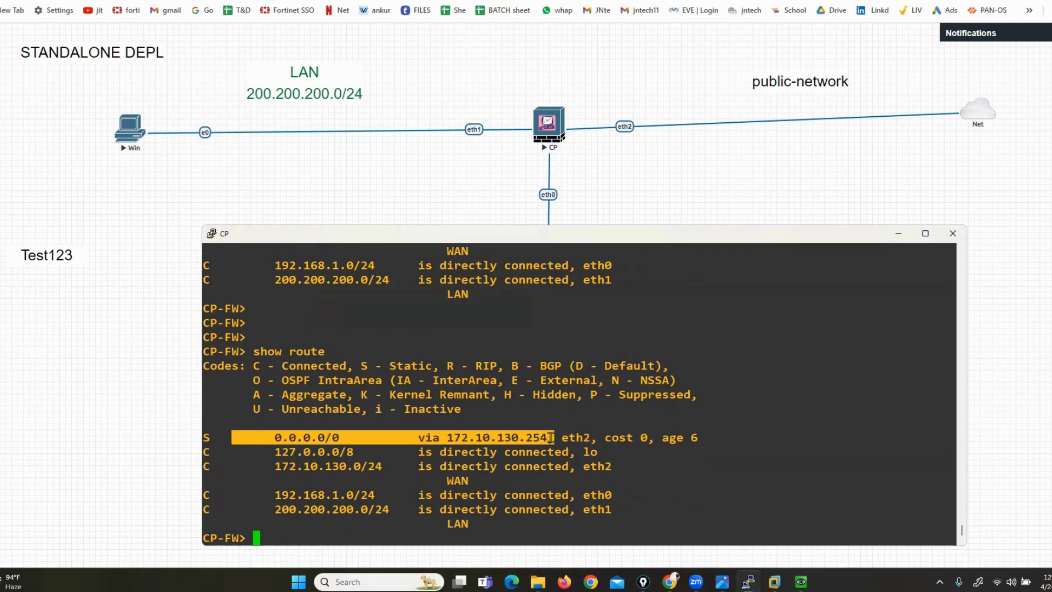
{"action": "left_click", "coordinate": [550, 438]}
{"action": "type", "text": "pin"}
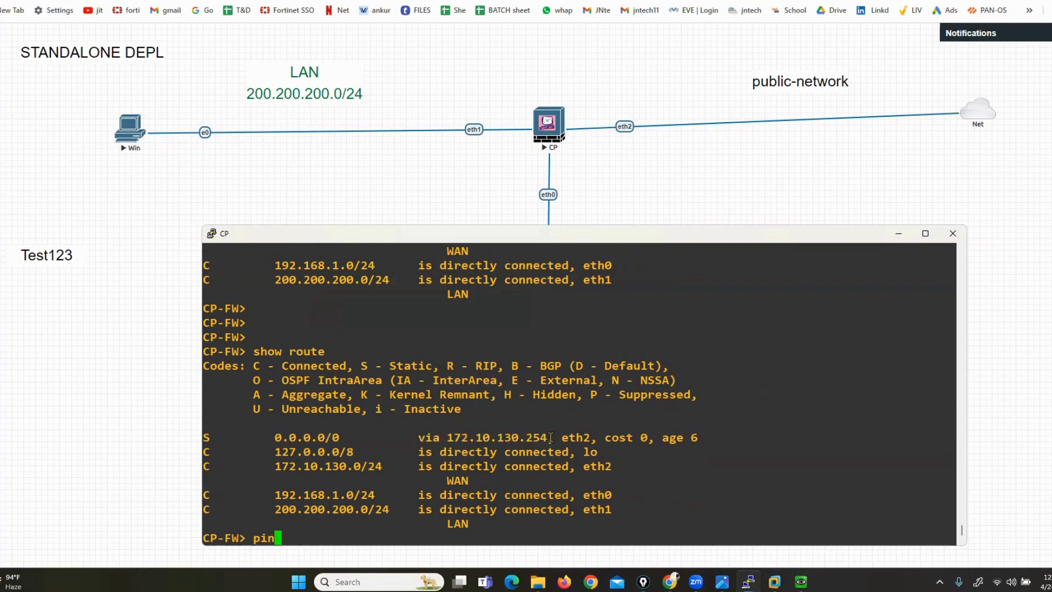
{"action": "type", "text": "g 8.8.8.8"}
Ping 8.8.8.8, stop it after 14 of 15 replies, and return to the static routes page
{"action": "key", "text": "Return"}
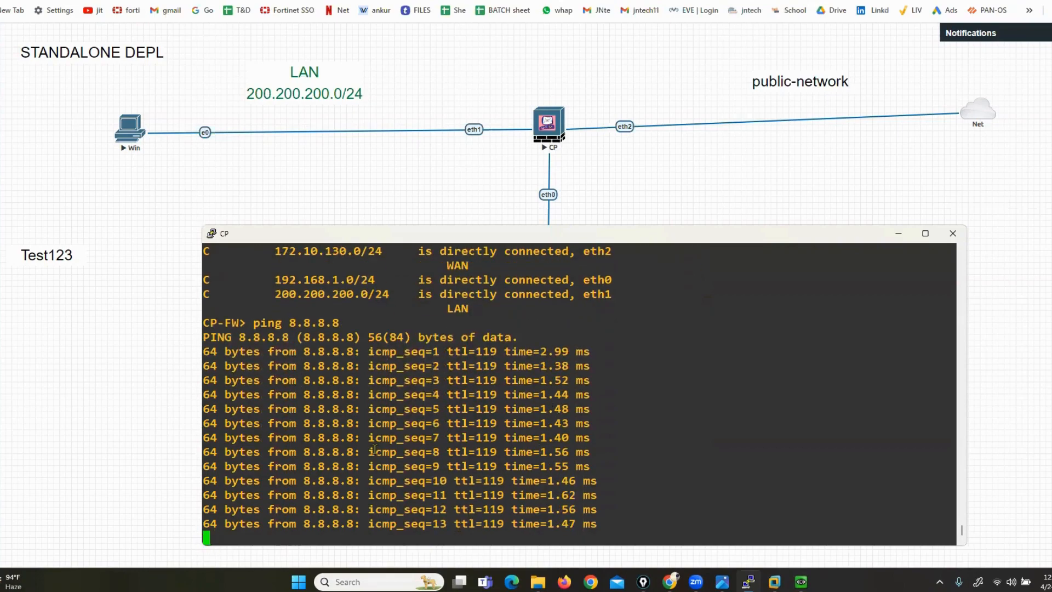
{"action": "key", "text": "ctrl+c"}
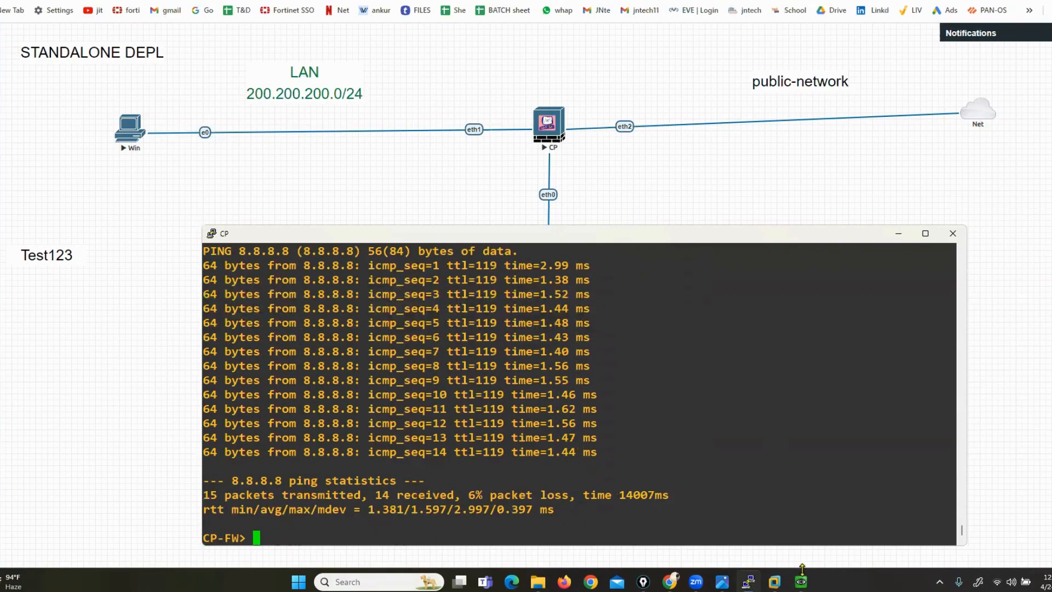
{"action": "mouse_move", "coordinate": [801, 581]}
{"action": "left_click", "coordinate": [791, 513]}
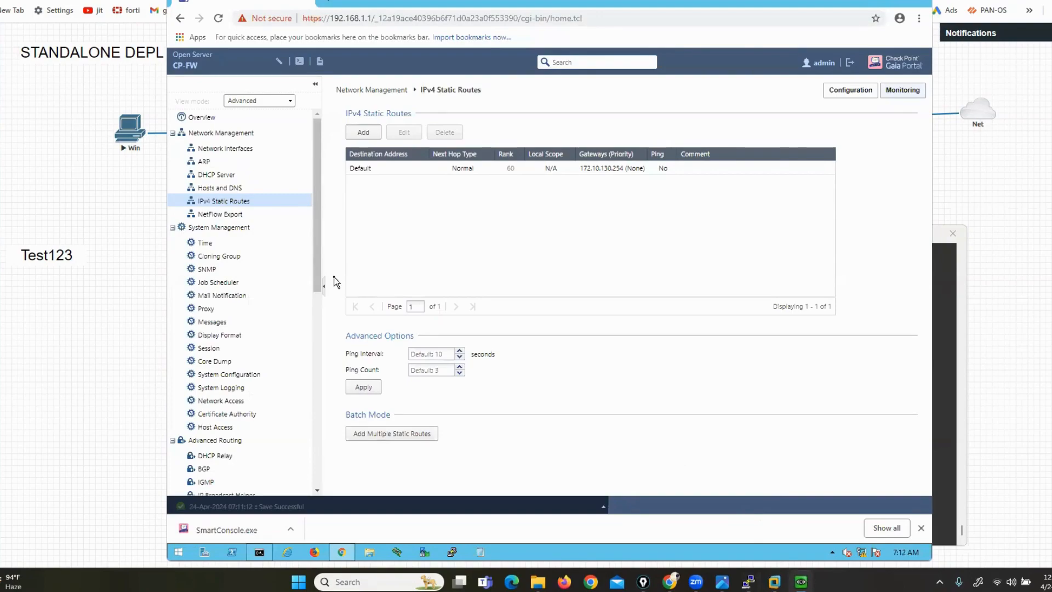
On the Windows Server, open Downloads via This PC and run SmartConsole.exe, confirming the security warning
{"action": "left_click", "coordinate": [853, 3]}
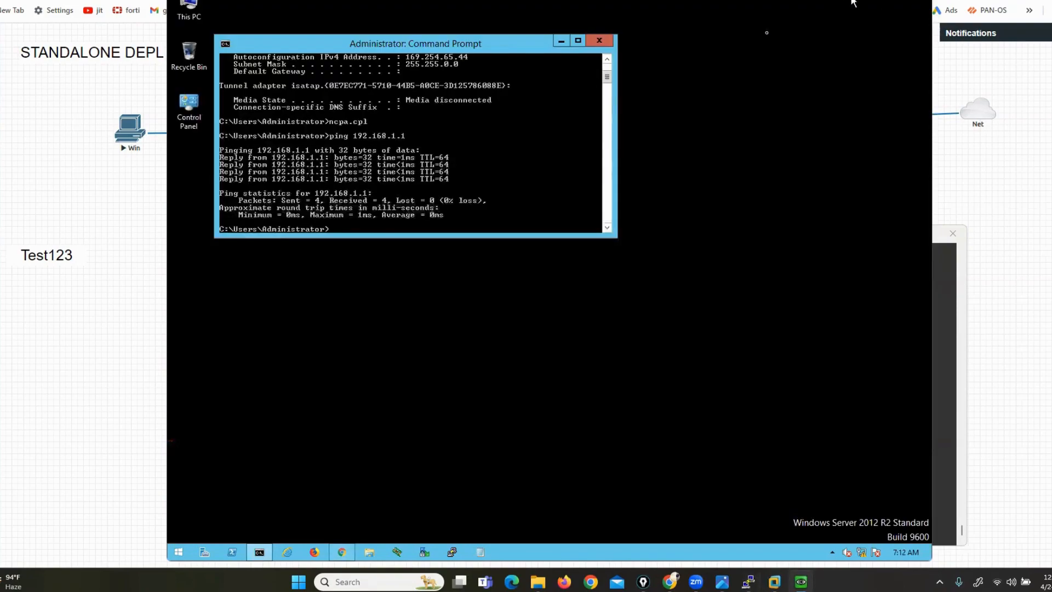
{"action": "left_click_drag", "start_coordinate": [410, 45], "coordinate": [522, 68]}
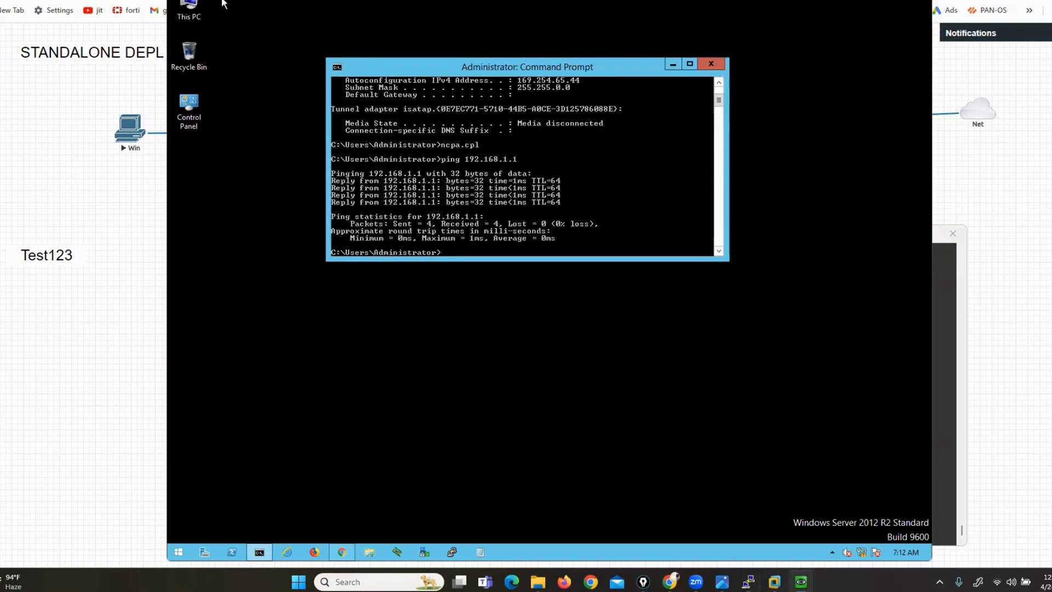
{"action": "double_click", "coordinate": [189, 9]}
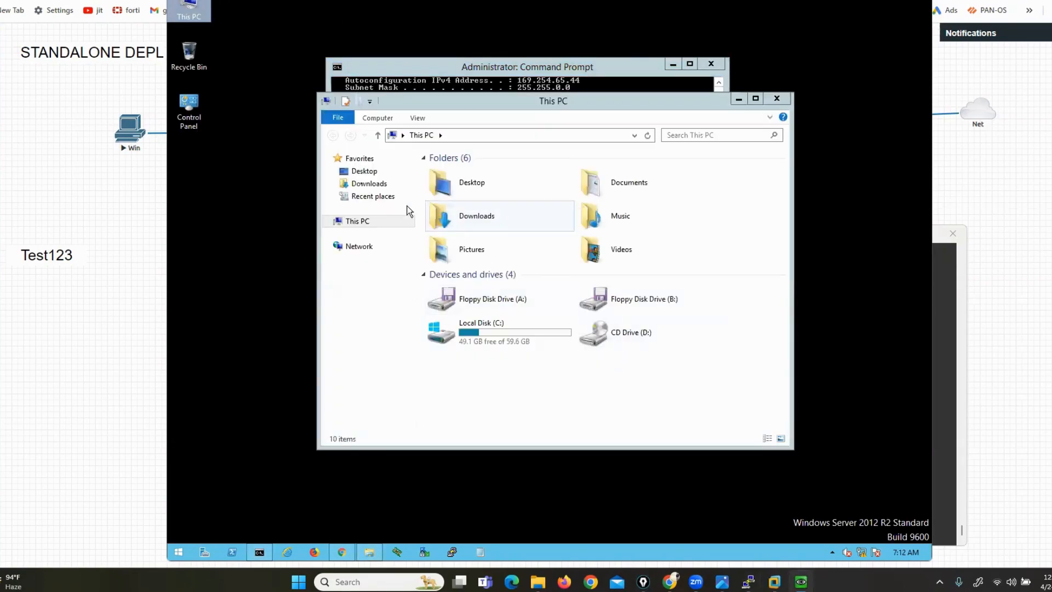
{"action": "left_click", "coordinate": [361, 186]}
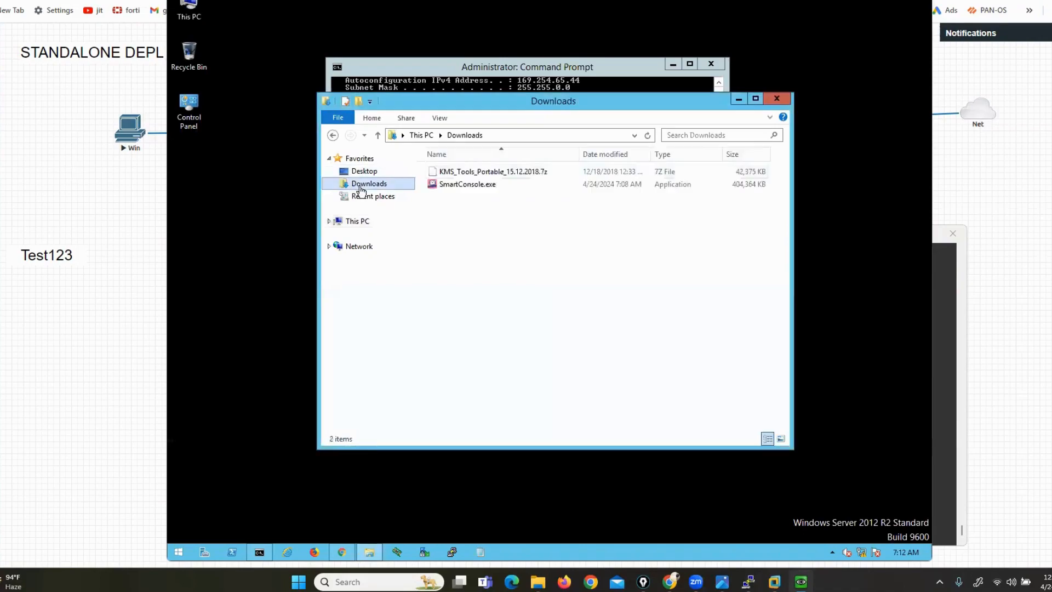
{"action": "left_click", "coordinate": [757, 98]}
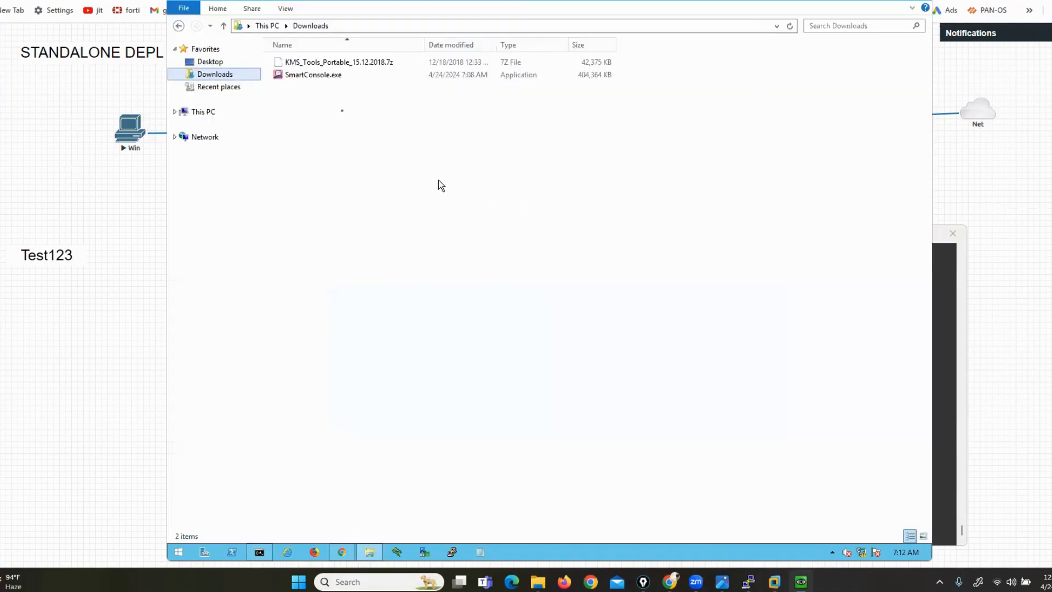
{"action": "left_click", "coordinate": [316, 77]}
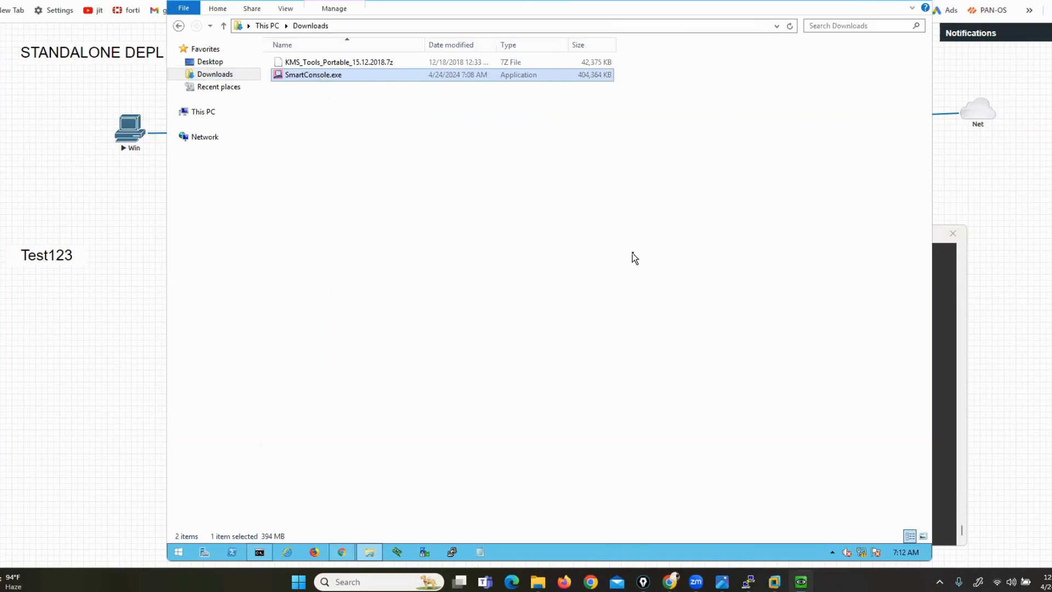
{"action": "left_click", "coordinate": [459, 267]}
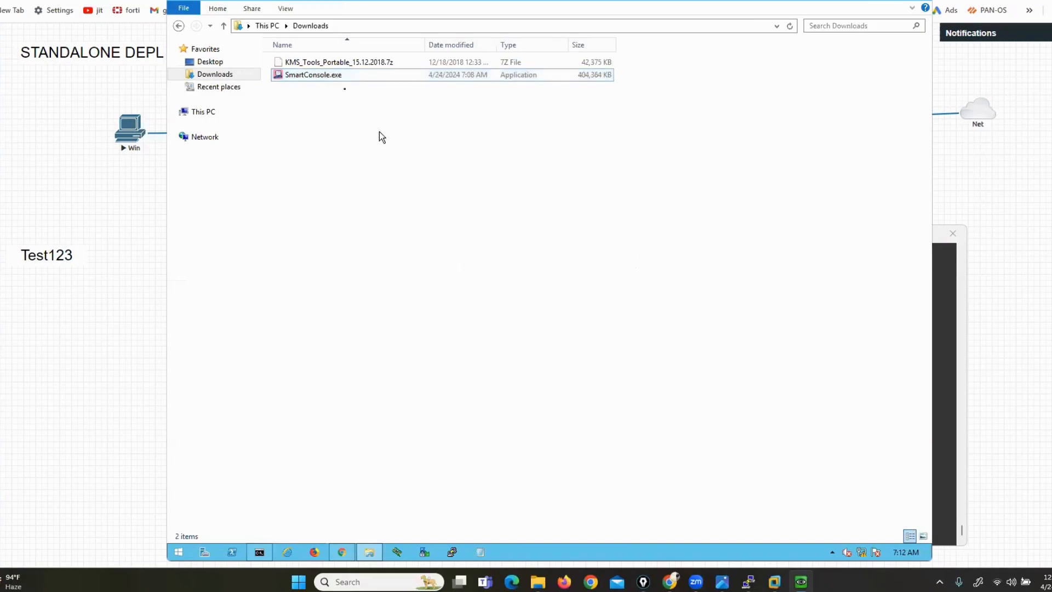
{"action": "left_click", "coordinate": [324, 79]}
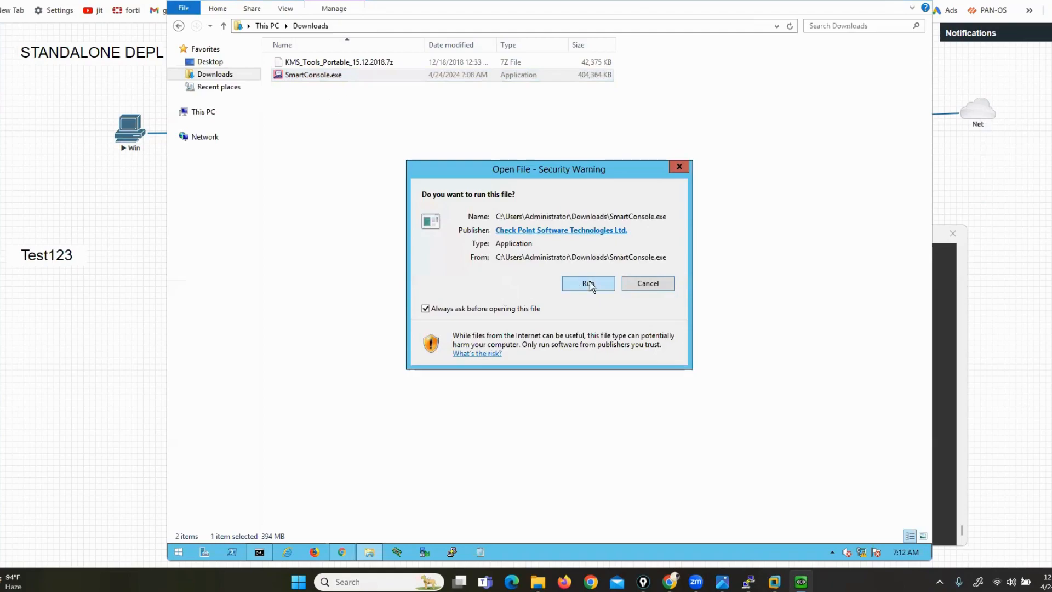
{"action": "left_click", "coordinate": [589, 283]}
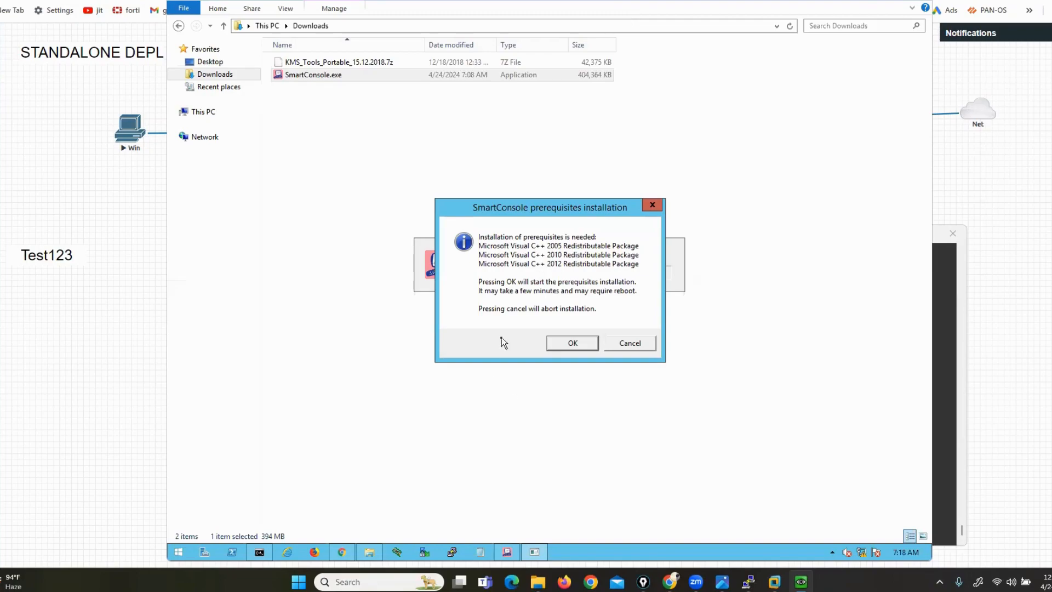
Install the Visual C++ prerequisites, accept the EULA, and launch the SmartConsole R80.10 installation
{"action": "left_click", "coordinate": [571, 346]}
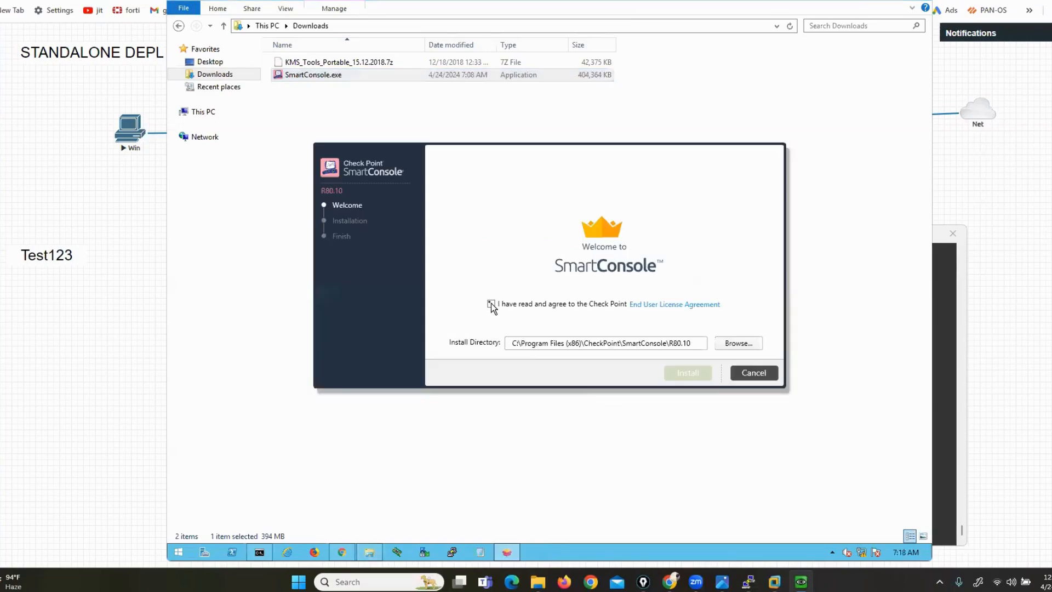
{"action": "left_click", "coordinate": [491, 305]}
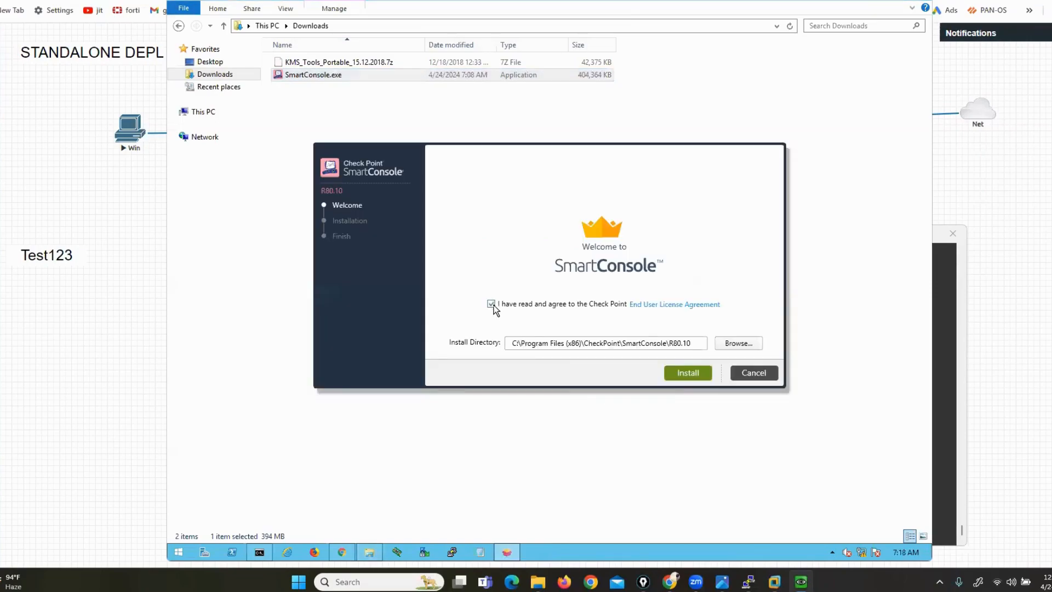
{"action": "left_click", "coordinate": [679, 373]}
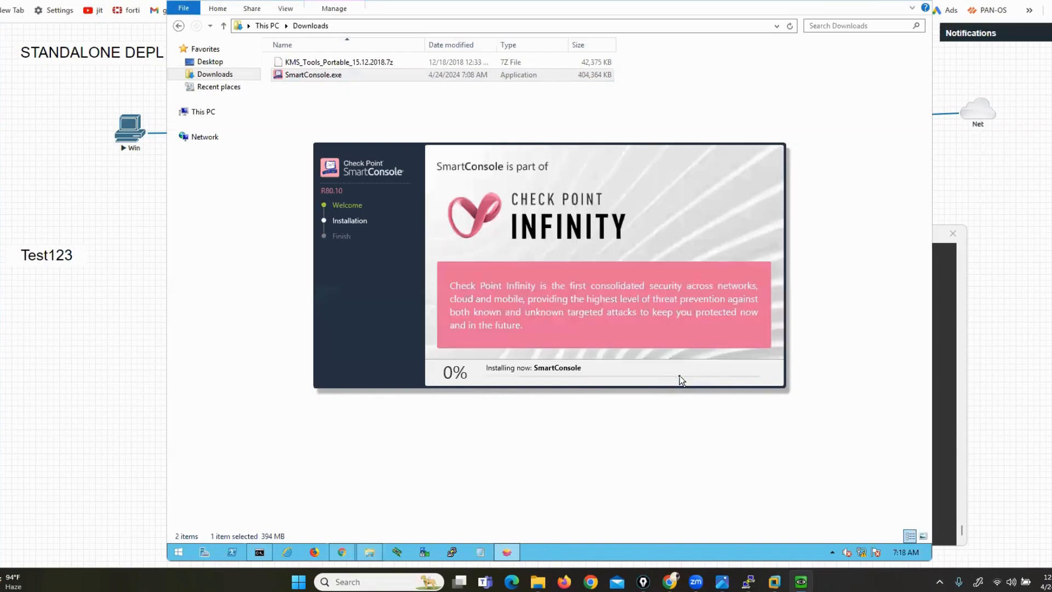
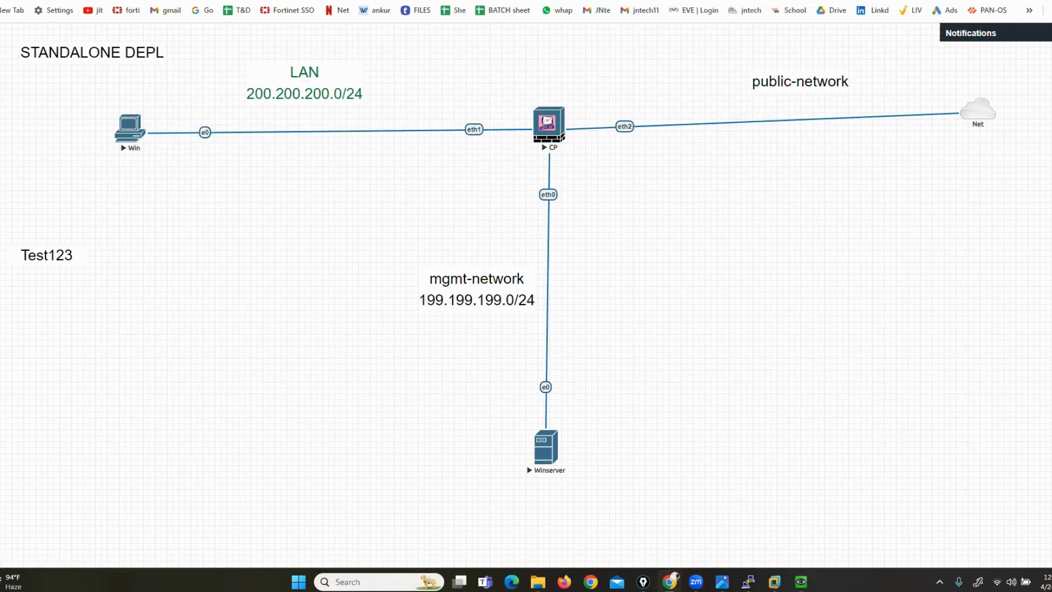
Enter 192.168.1.1 as the management server address on the Winserver login screen
{"action": "mouse_move", "coordinate": [801, 582]}
{"action": "left_click", "coordinate": [800, 529]}
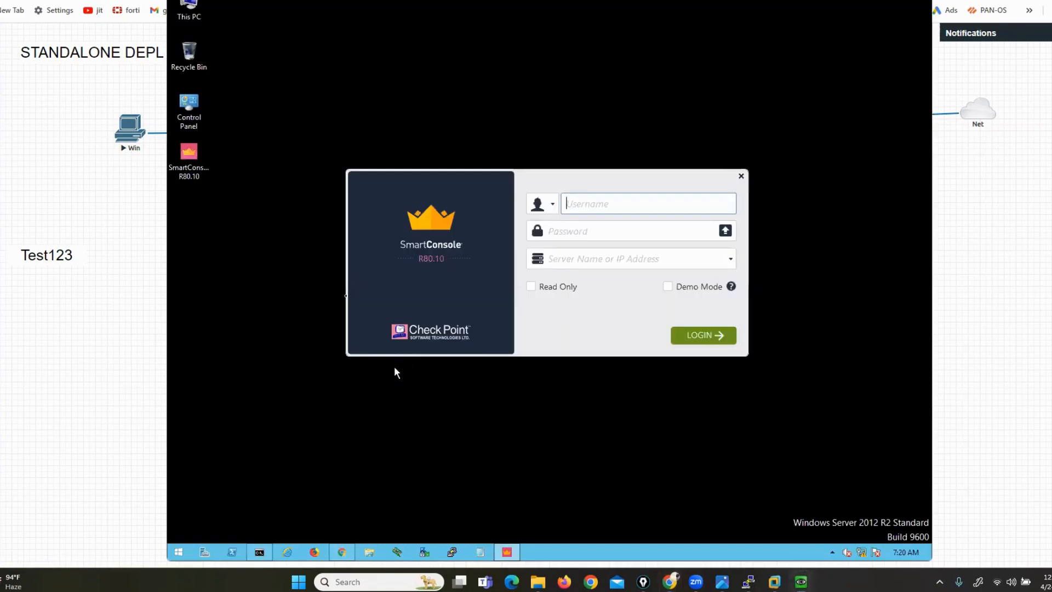
{"action": "left_click", "coordinate": [592, 260]}
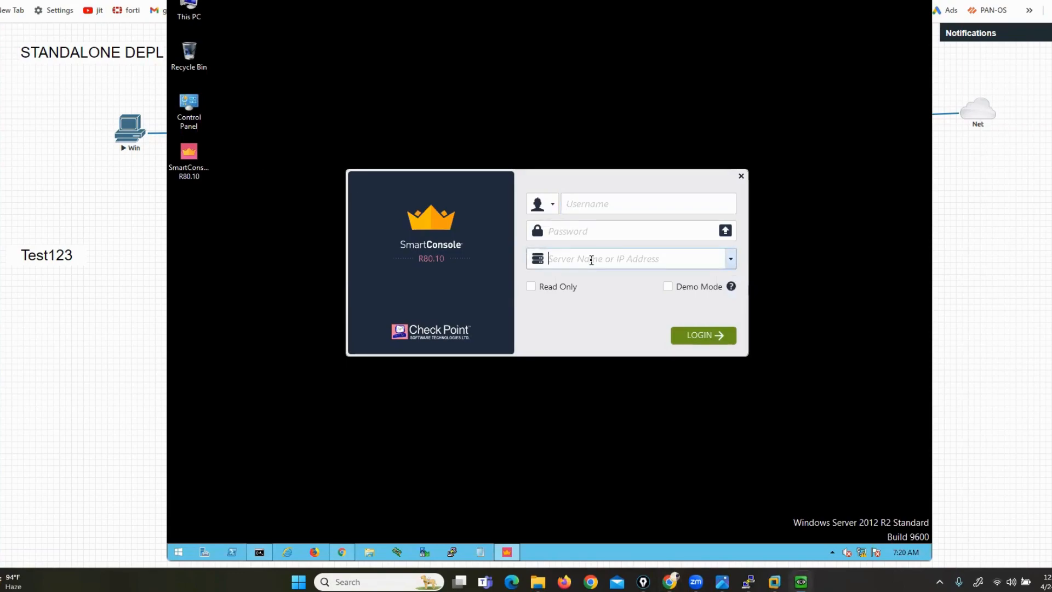
{"action": "type", "text": "1"}
{"action": "type", "text": "1"}
{"action": "key", "text": "BackSpace"}
{"action": "type", "text": "92.168.1.1"}
Sign in with the admin username and the administrator password
{"action": "left_click", "coordinate": [578, 207]}
{"action": "type", "text": "admin"}
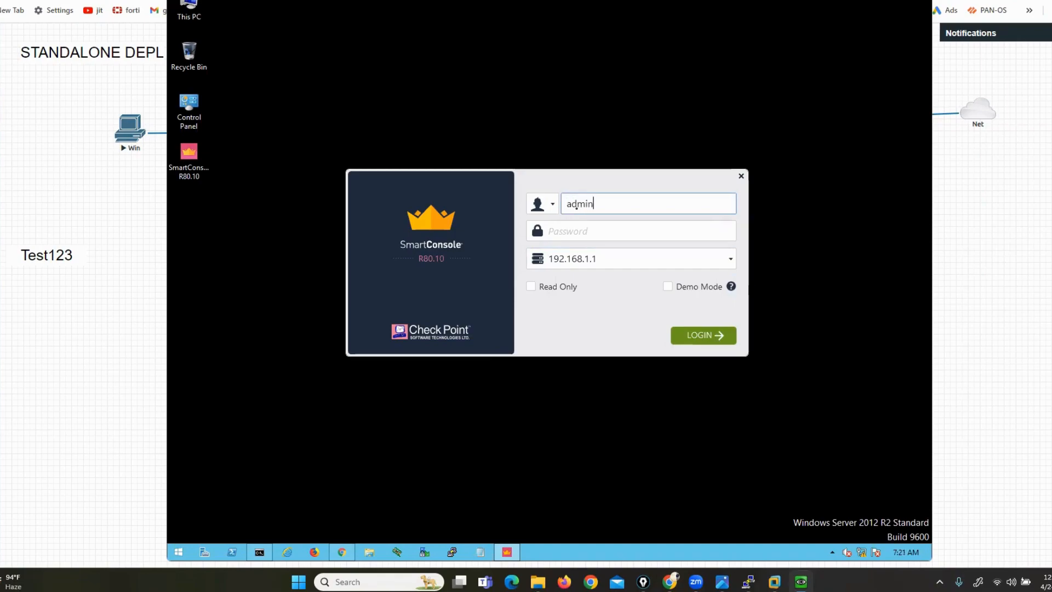
{"action": "key", "text": "Tab"}
{"action": "key", "text": "Caps_Lock"}
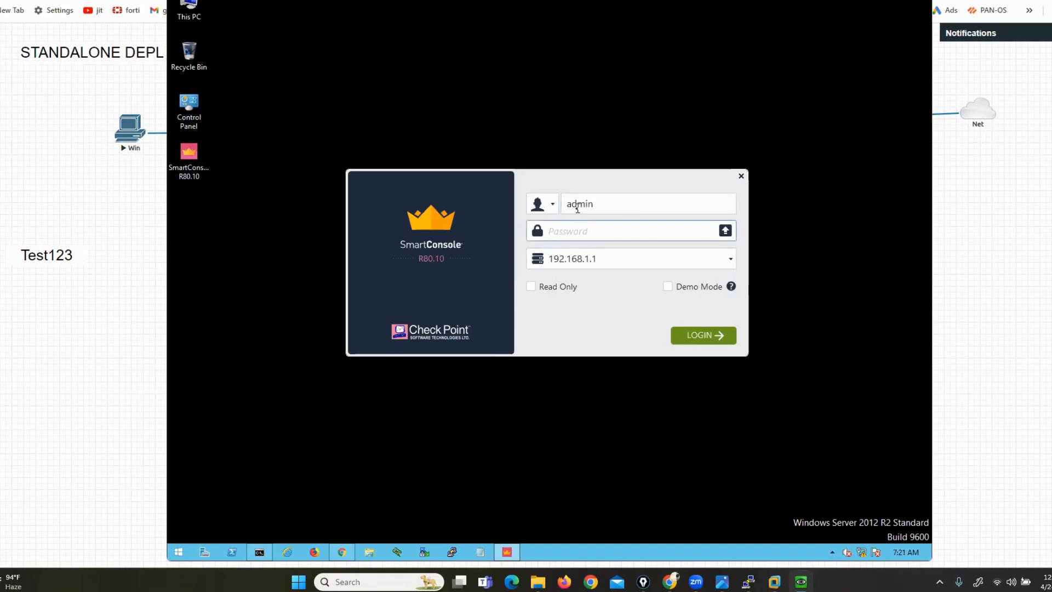
{"action": "type", "text": "T"}
{"action": "key", "text": "Caps_Lock"}
{"action": "type", "text": "est123"}
{"action": "key", "text": "Return"}
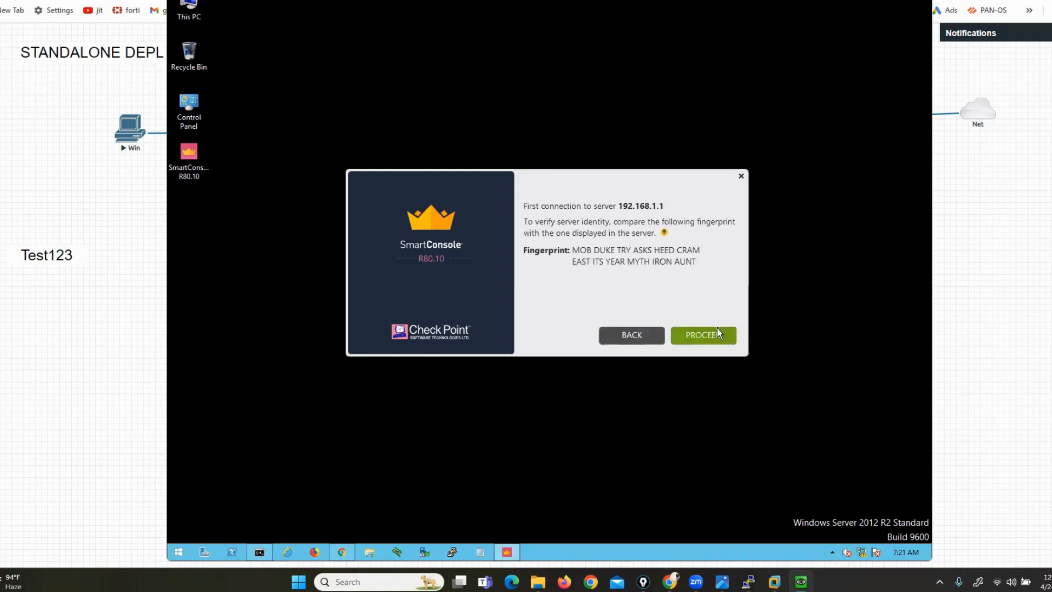
Trust the server fingerprint and close the What's New overview to reach Gateways & Servers
{"action": "left_click", "coordinate": [718, 328]}
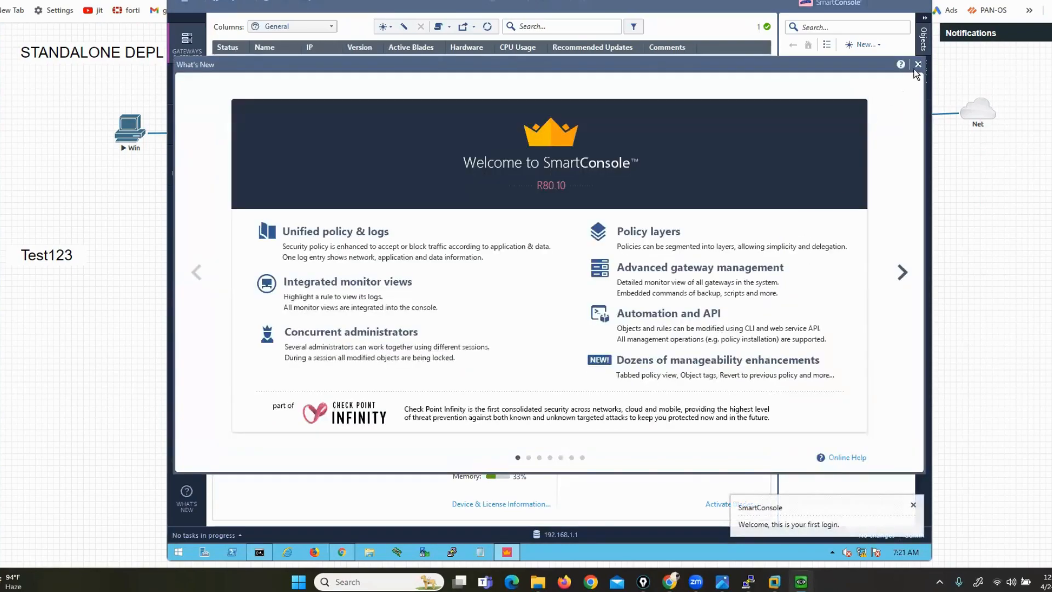
{"action": "left_click", "coordinate": [920, 65]}
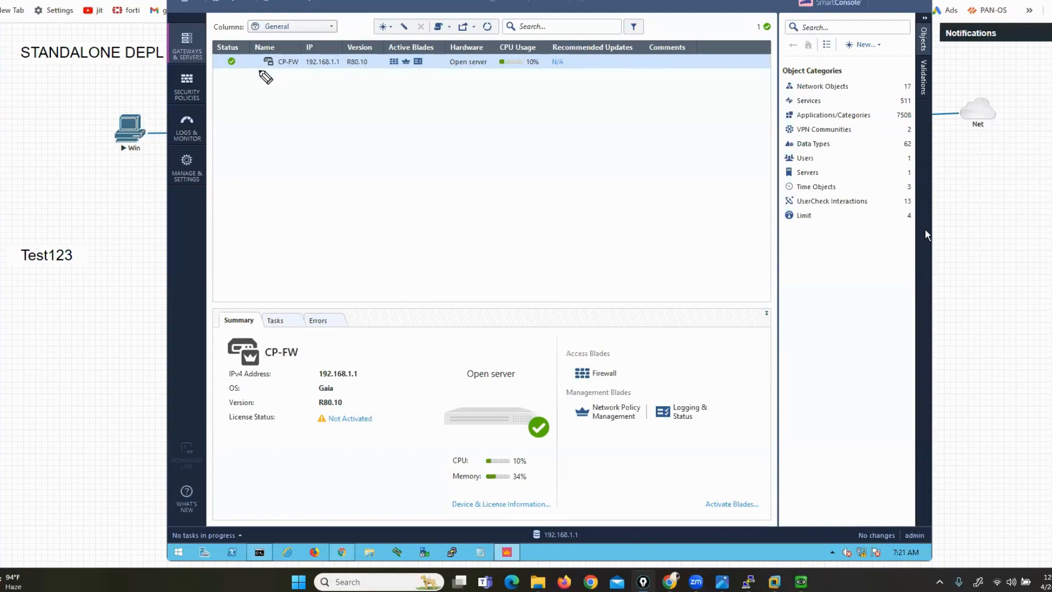
{"action": "left_click_drag", "start_coordinate": [269, 74], "coordinate": [299, 72]}
{"action": "left_click_drag", "start_coordinate": [336, 113], "coordinate": [323, 72]}
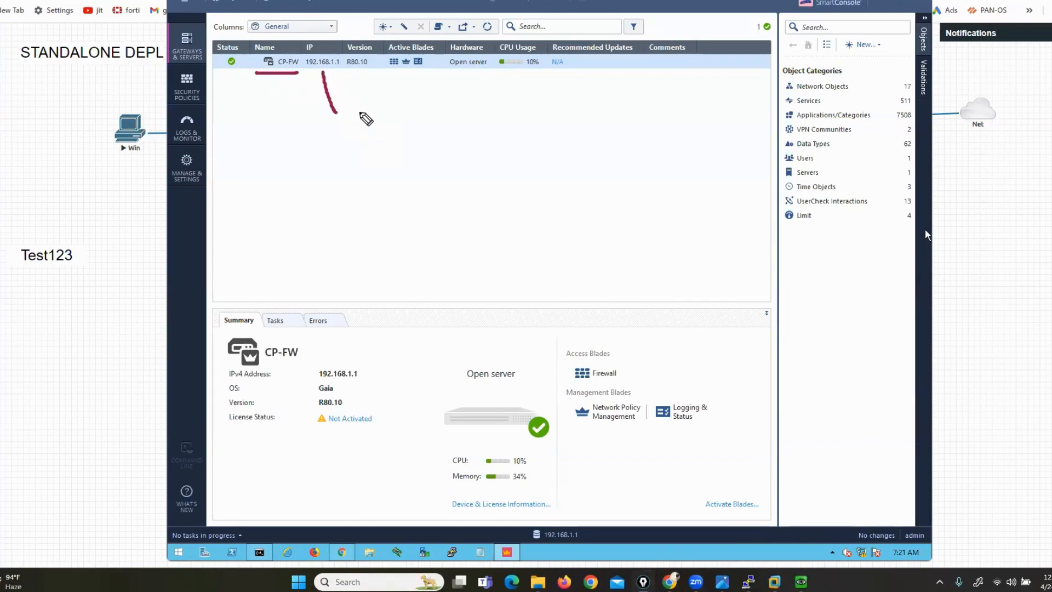
{"action": "left_click_drag", "start_coordinate": [360, 115], "coordinate": [357, 70]}
{"action": "left_click_drag", "start_coordinate": [458, 120], "coordinate": [467, 71]}
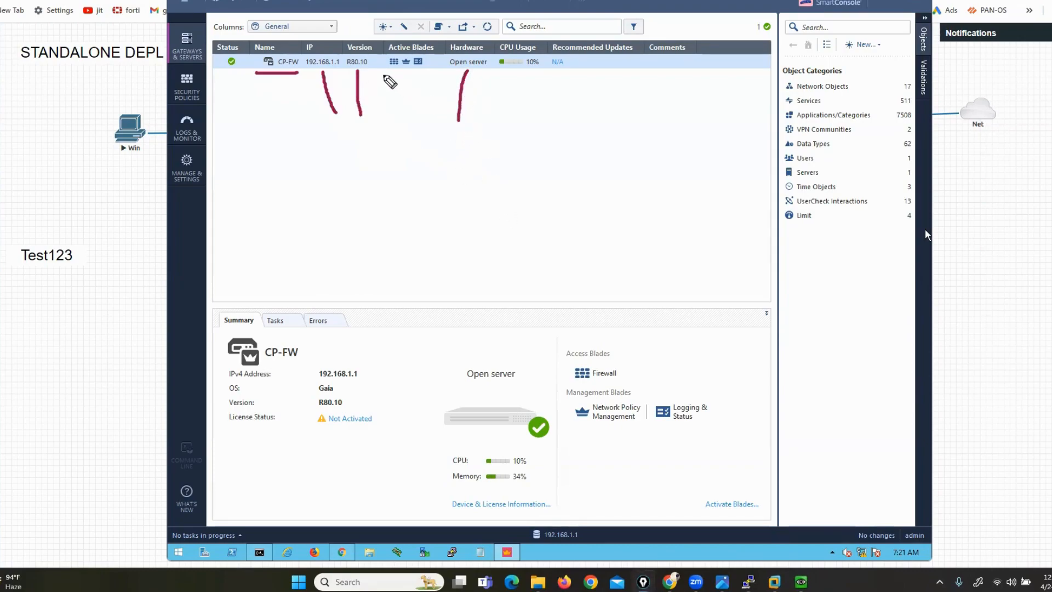
{"action": "left_click_drag", "start_coordinate": [382, 73], "coordinate": [429, 72]}
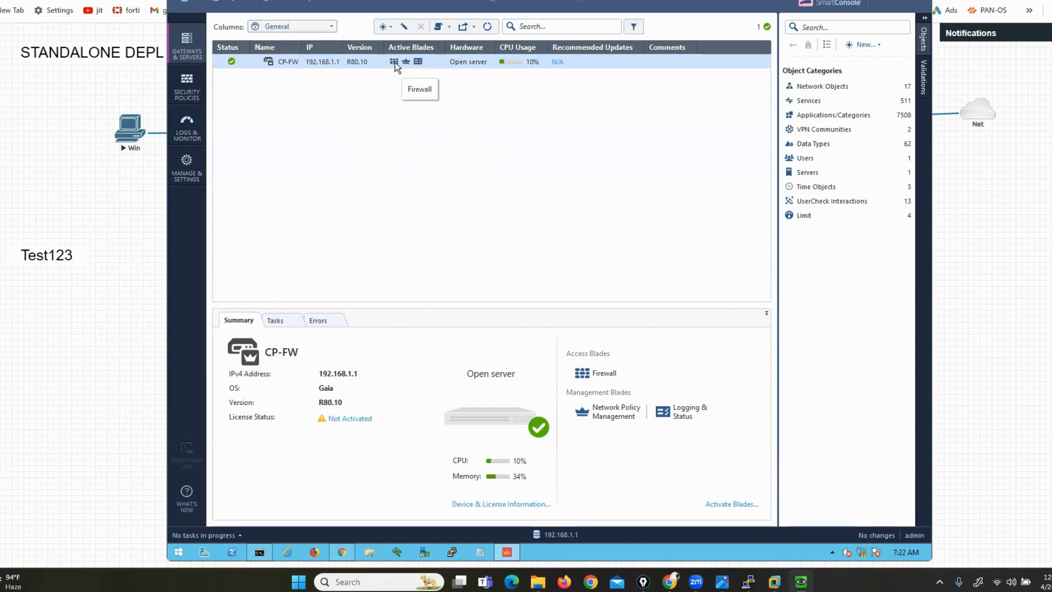
Open CP-FW's gateway properties and mark the Network Security blades area
{"action": "right_click", "coordinate": [284, 65]}
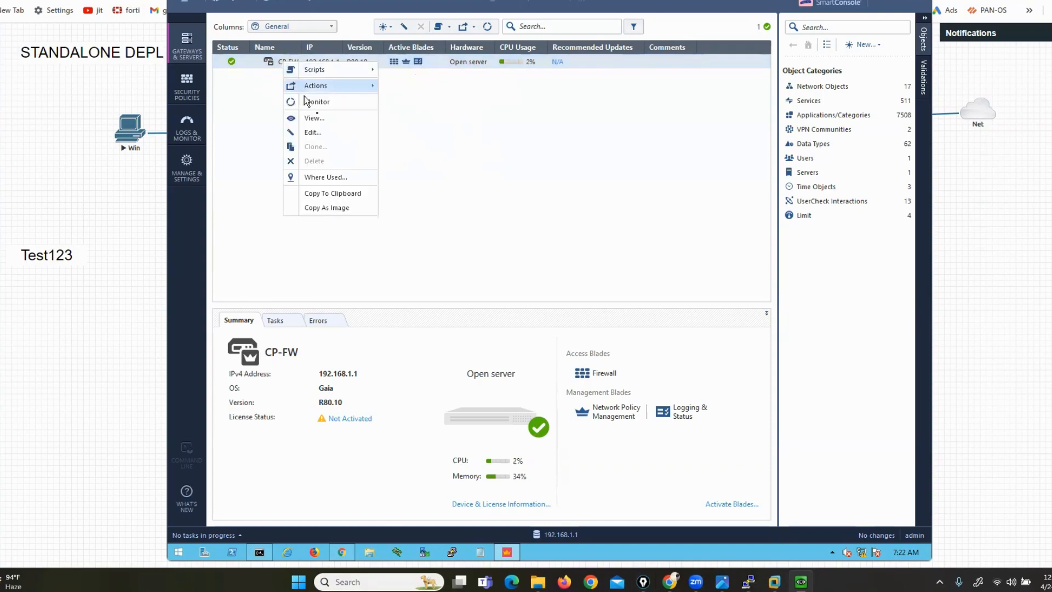
{"action": "left_click", "coordinate": [327, 133]}
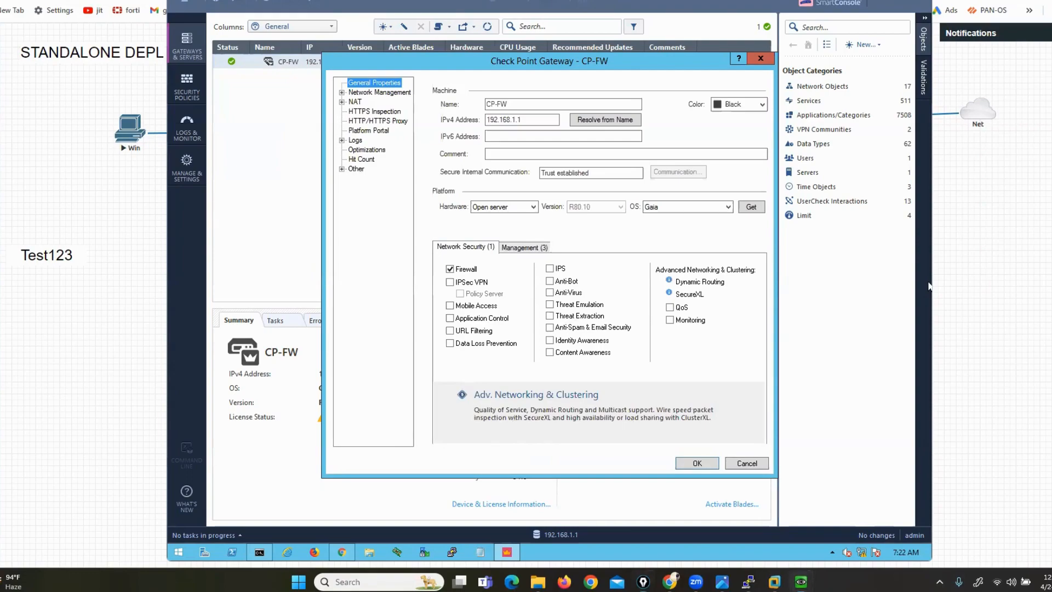
{"action": "mouse_move", "coordinate": [445, 253]}
{"action": "left_mouse_down"}
{"action": "mouse_move", "coordinate": [426, 256]}
{"action": "mouse_move", "coordinate": [423, 356]}
{"action": "mouse_move", "coordinate": [438, 372]}
{"action": "left_mouse_up"}
{"action": "mouse_move", "coordinate": [731, 261]}
{"action": "left_mouse_down"}
{"action": "mouse_move", "coordinate": [766, 259]}
{"action": "mouse_move", "coordinate": [770, 333]}
{"action": "mouse_move", "coordinate": [740, 374]}
{"action": "mouse_move", "coordinate": [721, 376]}
{"action": "left_mouse_up"}
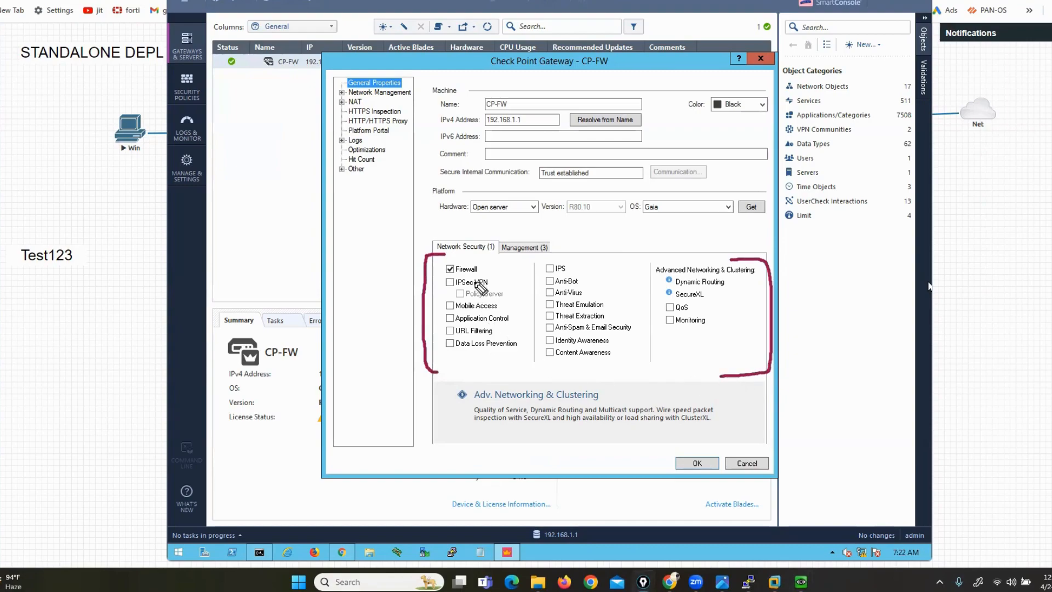
Point out IPSec VPN, Policy Server, Mobile Access, DLP, Identity Awareness, IPS and Threat Extraction
{"action": "mouse_move", "coordinate": [485, 279]}
{"action": "left_mouse_down"}
{"action": "mouse_move", "coordinate": [496, 286]}
{"action": "mouse_move", "coordinate": [525, 268]}
{"action": "left_mouse_up"}
{"action": "left_click_drag", "start_coordinate": [501, 303], "coordinate": [530, 290]}
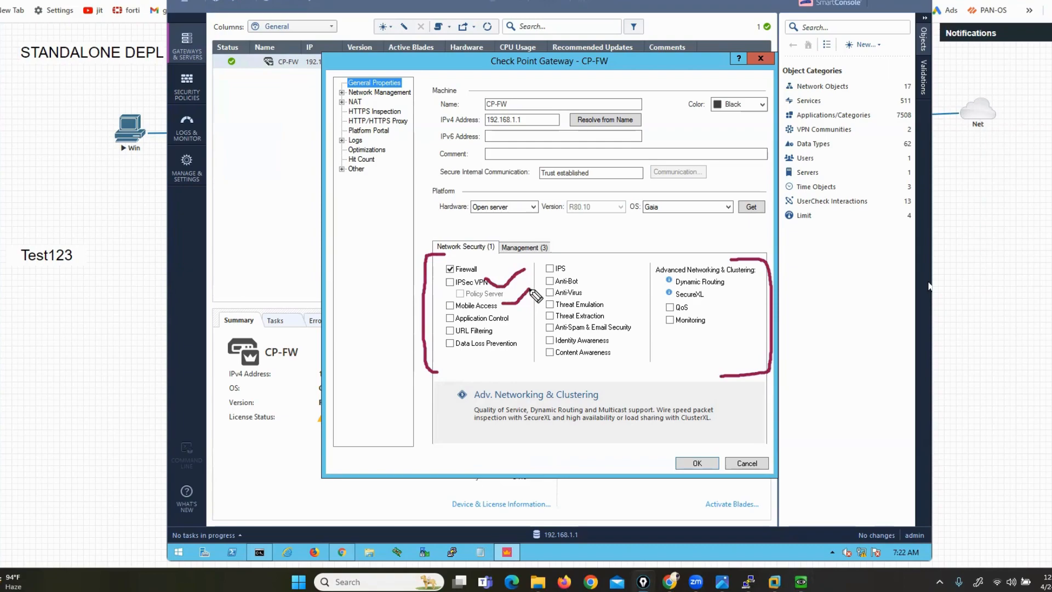
{"action": "left_click_drag", "start_coordinate": [521, 308], "coordinate": [523, 319]}
{"action": "left_click_drag", "start_coordinate": [458, 355], "coordinate": [486, 359]}
{"action": "left_click_drag", "start_coordinate": [610, 340], "coordinate": [627, 343]}
{"action": "left_click_drag", "start_coordinate": [577, 264], "coordinate": [599, 267]}
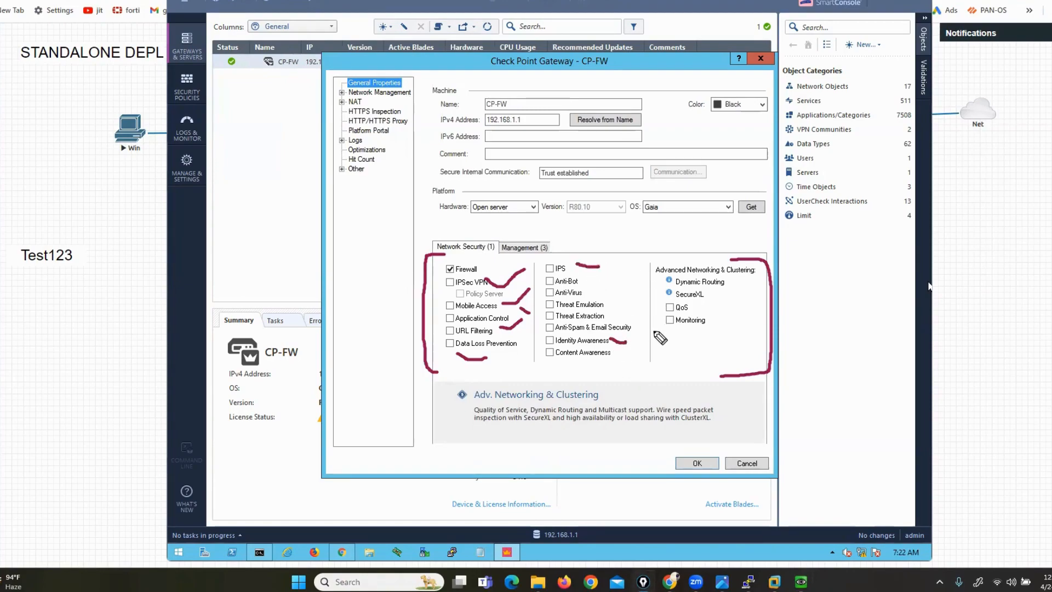
{"action": "mouse_move", "coordinate": [557, 323]}
{"action": "left_mouse_down"}
{"action": "mouse_move", "coordinate": [570, 321]}
{"action": "mouse_move", "coordinate": [577, 284]}
{"action": "left_mouse_up"}
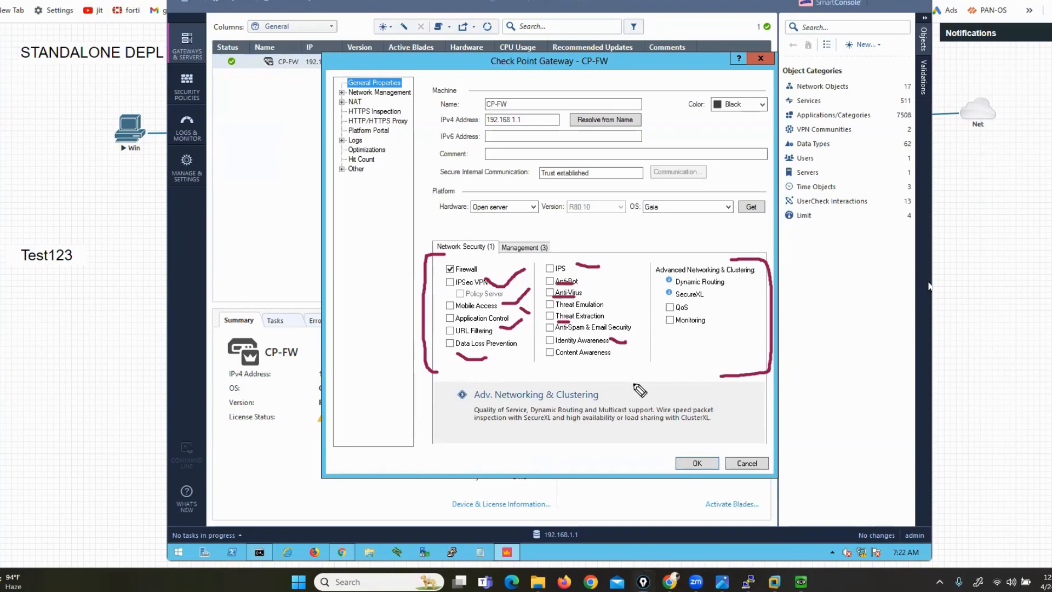
{"action": "key", "text": "Escape"}
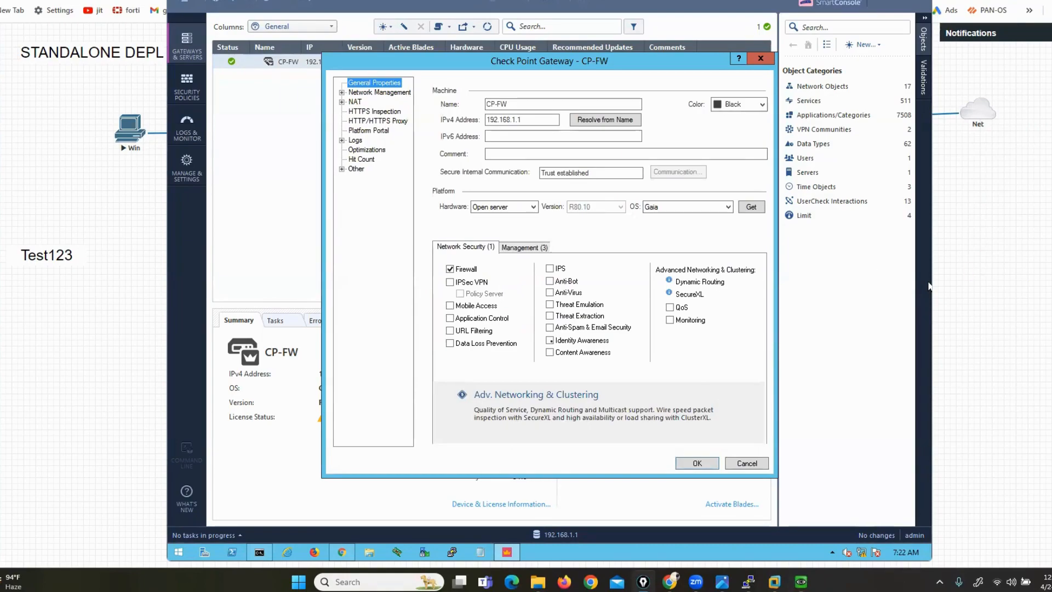
Tick Identity Awareness, cancel its setup wizard, and untick it again
{"action": "left_click", "coordinate": [552, 342]}
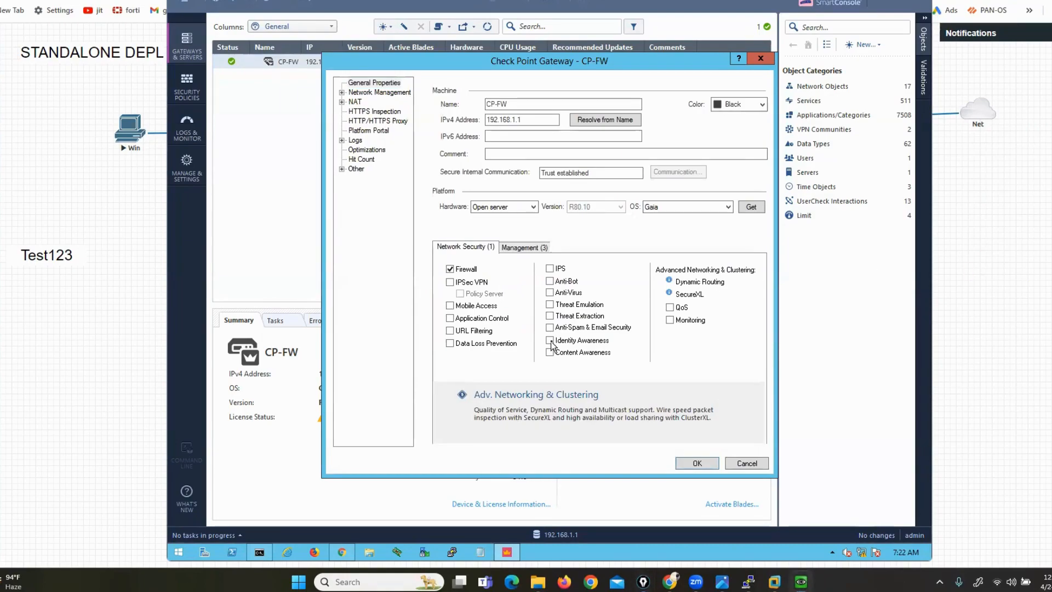
{"action": "left_click", "coordinate": [551, 340]}
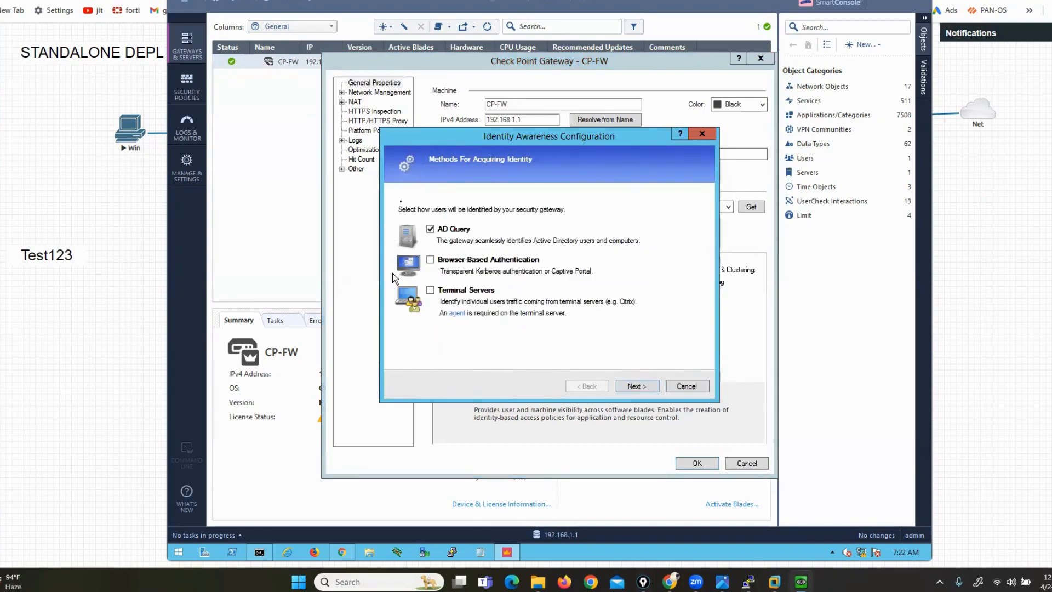
{"action": "left_click", "coordinate": [687, 386]}
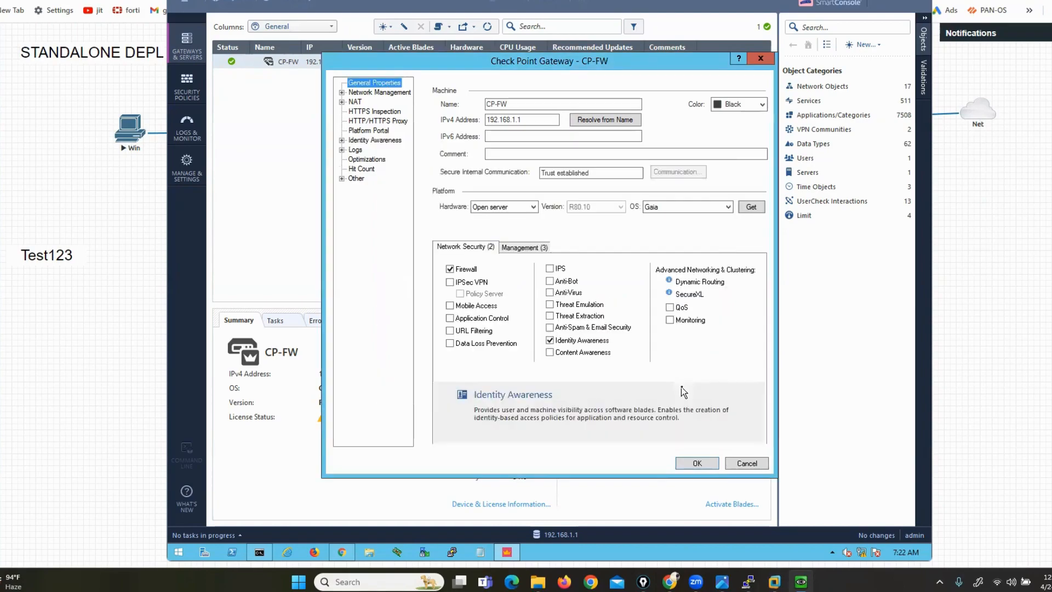
{"action": "left_click", "coordinate": [551, 342]}
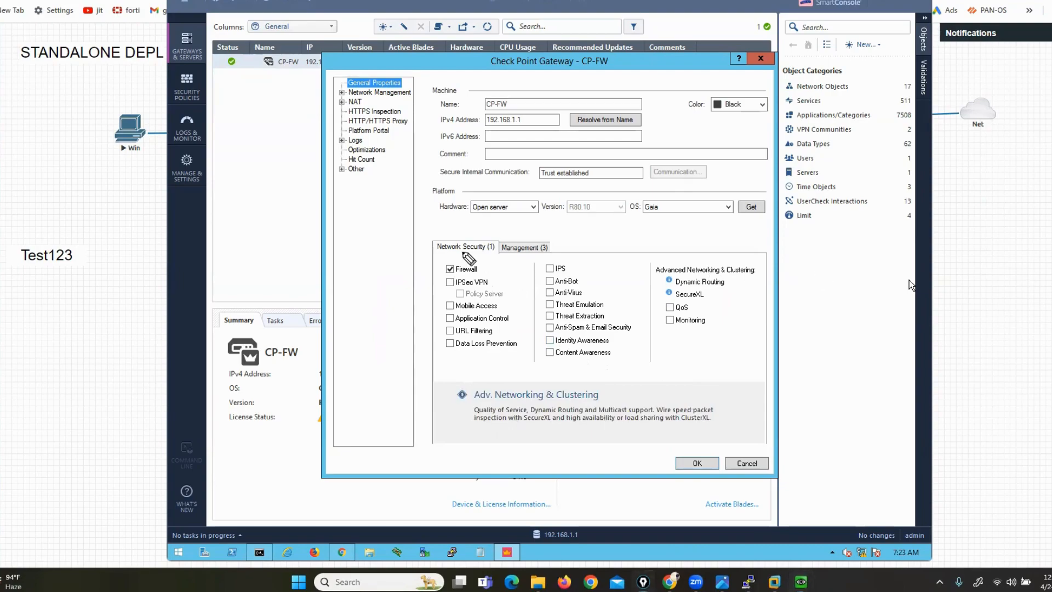
Highlight Firewall as the enabled blade and CP-FW's name and IPv4 address, then save with OK
{"action": "mouse_move", "coordinate": [475, 254]}
{"action": "left_mouse_down"}
{"action": "mouse_move", "coordinate": [492, 273]}
{"action": "mouse_move", "coordinate": [433, 260]}
{"action": "mouse_move", "coordinate": [433, 275]}
{"action": "left_mouse_up"}
{"action": "mouse_move", "coordinate": [505, 94]}
{"action": "left_mouse_down"}
{"action": "mouse_move", "coordinate": [517, 108]}
{"action": "mouse_move", "coordinate": [472, 89]}
{"action": "mouse_move", "coordinate": [470, 111]}
{"action": "mouse_move", "coordinate": [533, 115]}
{"action": "mouse_move", "coordinate": [531, 129]}
{"action": "left_mouse_up"}
{"action": "left_click_drag", "start_coordinate": [477, 117], "coordinate": [475, 138]}
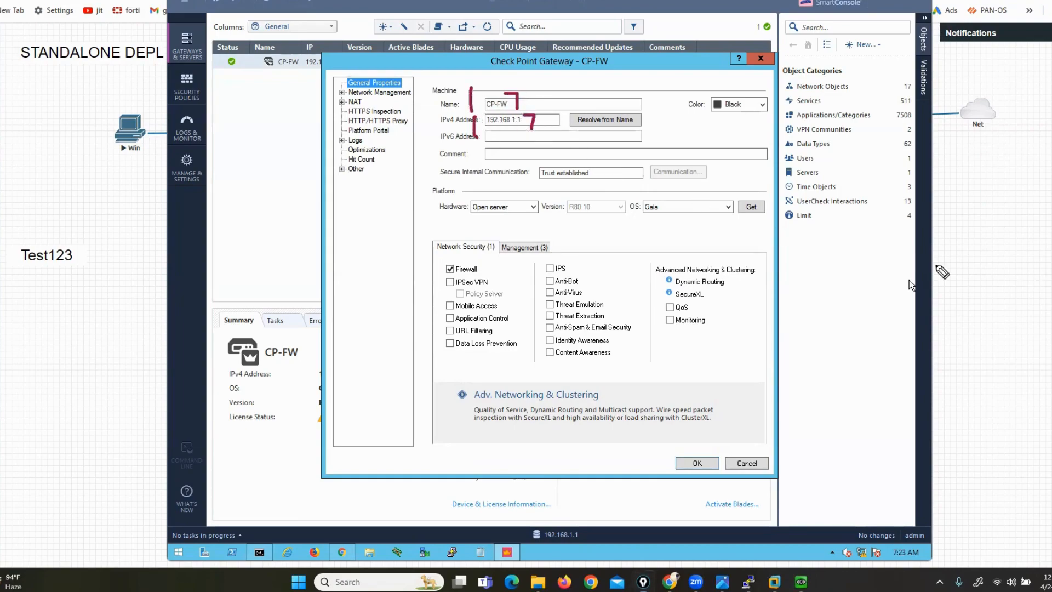
{"action": "left_click", "coordinate": [953, 327]}
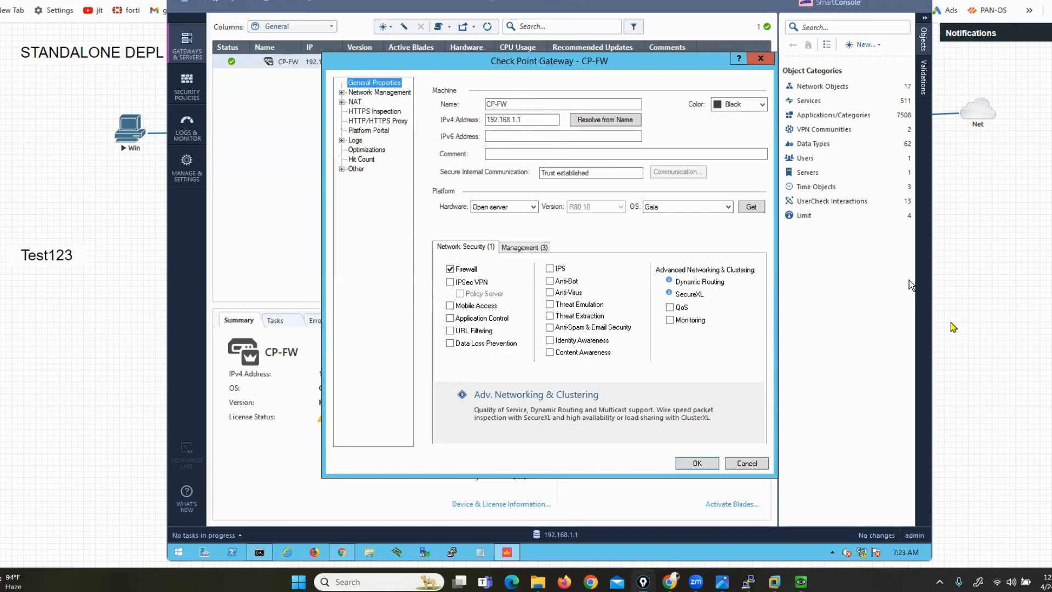
{"action": "left_click", "coordinate": [697, 464]}
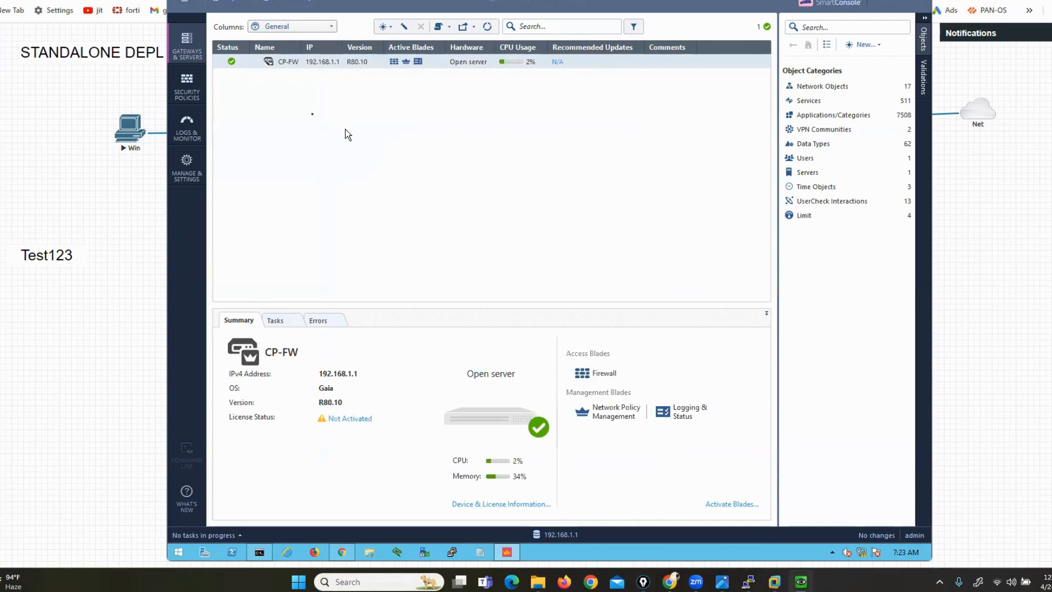
Open the Win client's console from the lab topology and dismiss the restart prompt
{"action": "left_click", "coordinate": [119, 321]}
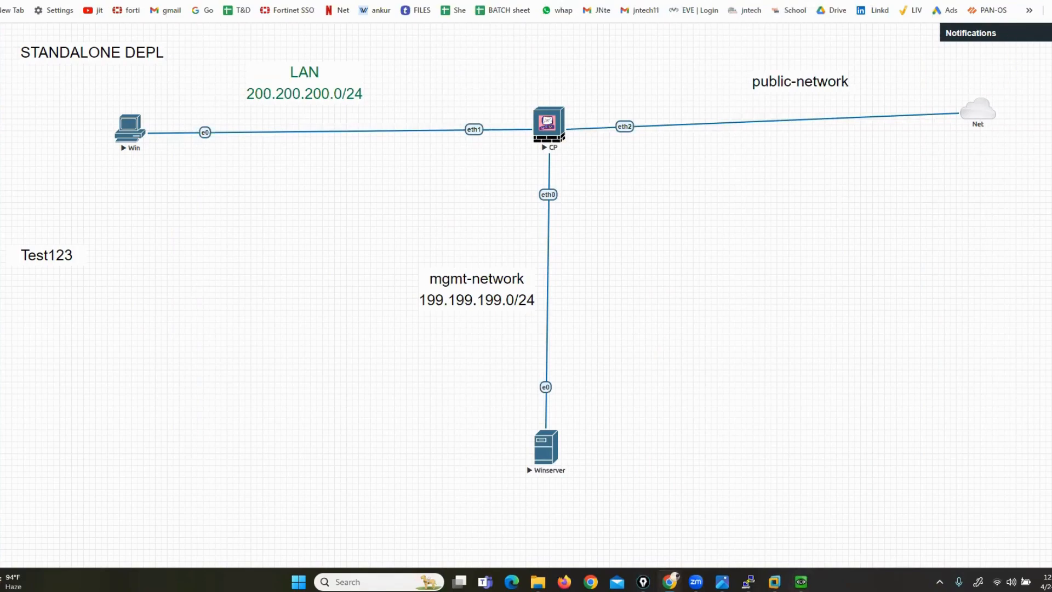
{"action": "left_click_drag", "start_coordinate": [978, 110], "coordinate": [971, 96]}
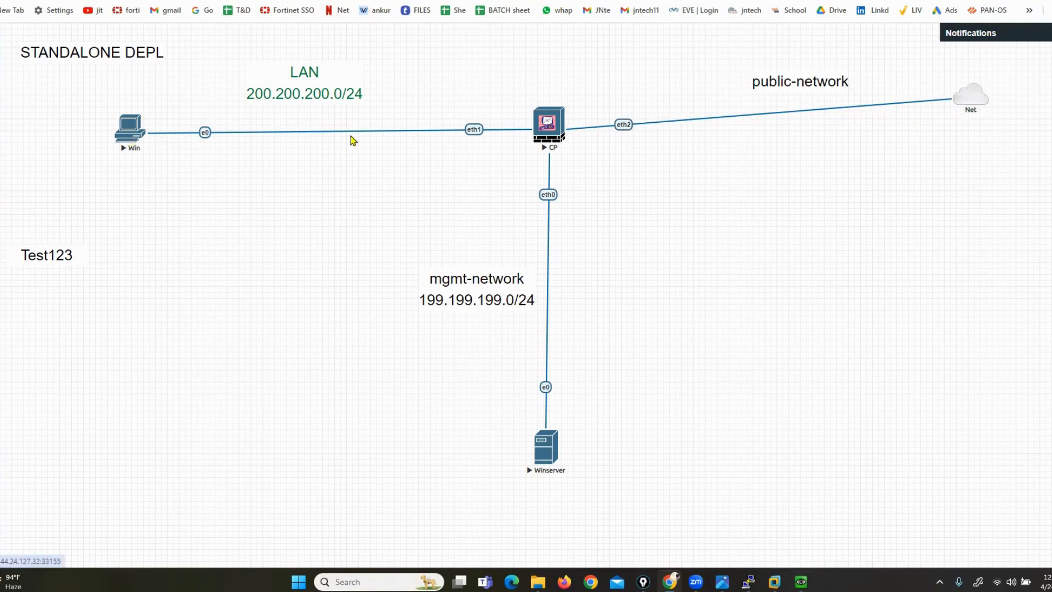
{"action": "left_click", "coordinate": [130, 132]}
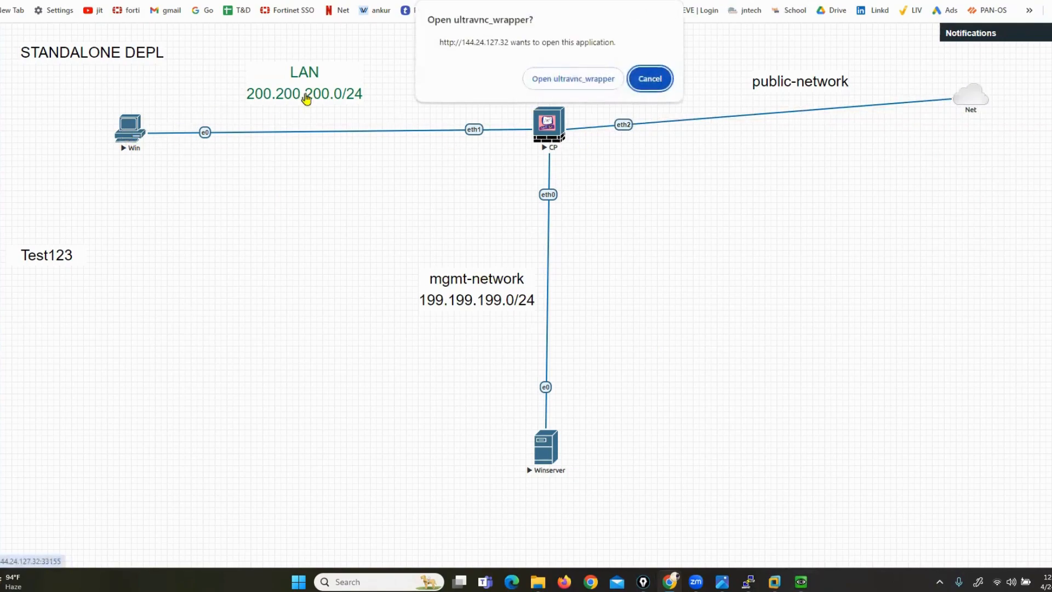
{"action": "left_click", "coordinate": [538, 82]}
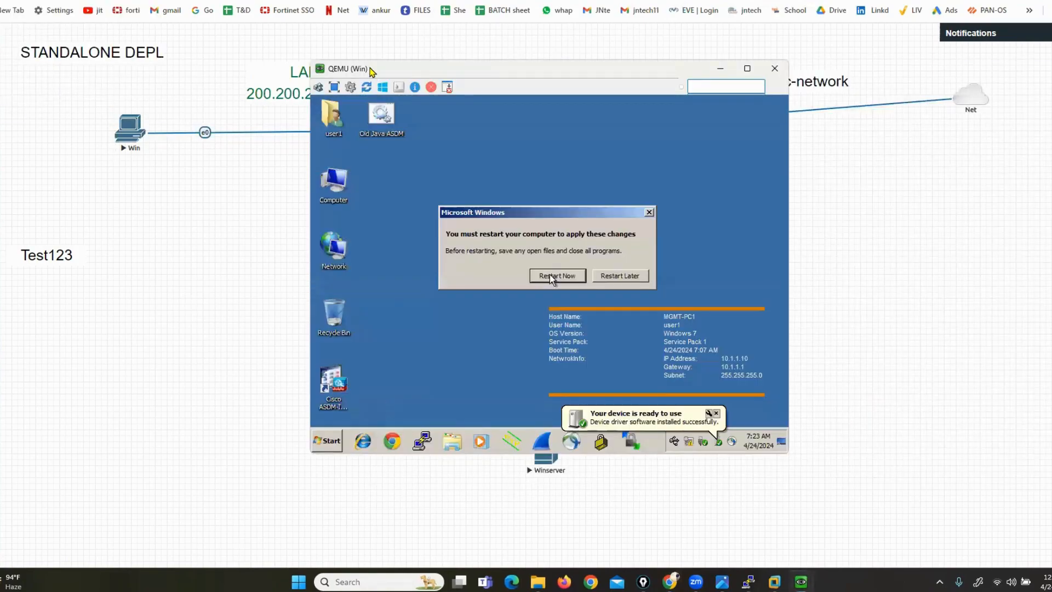
{"action": "left_click_drag", "start_coordinate": [370, 68], "coordinate": [100, 163]}
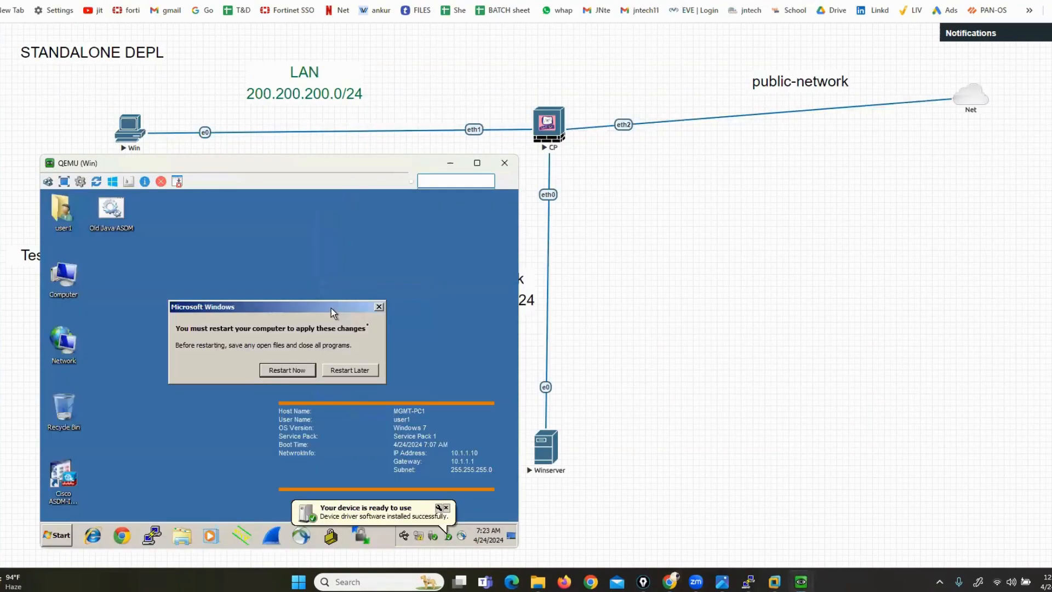
{"action": "left_click", "coordinate": [379, 306]}
Launch a command prompt via Run and open the network connections with ncpa.cpl
{"action": "left_click", "coordinate": [73, 532]}
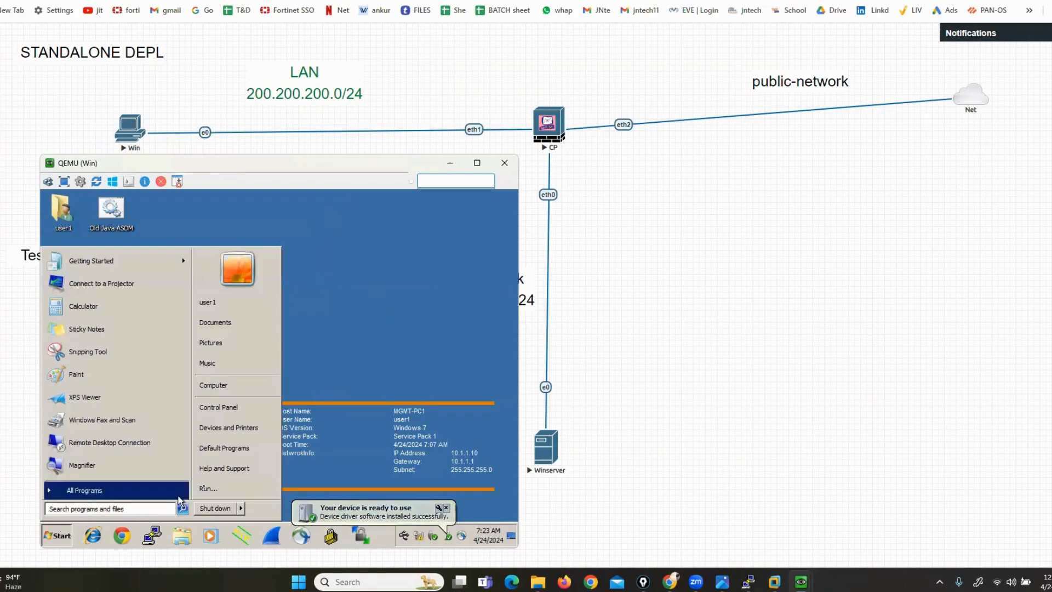
{"action": "left_click", "coordinate": [217, 494]}
{"action": "type", "text": "cmd"}
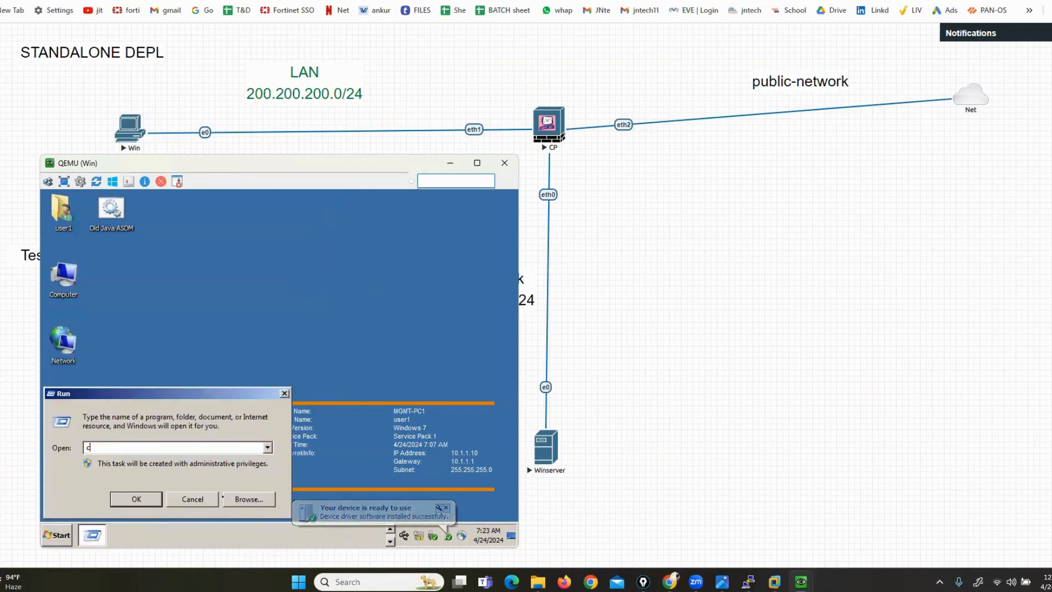
{"action": "key", "text": "Return"}
{"action": "type", "text": "ncpa."}
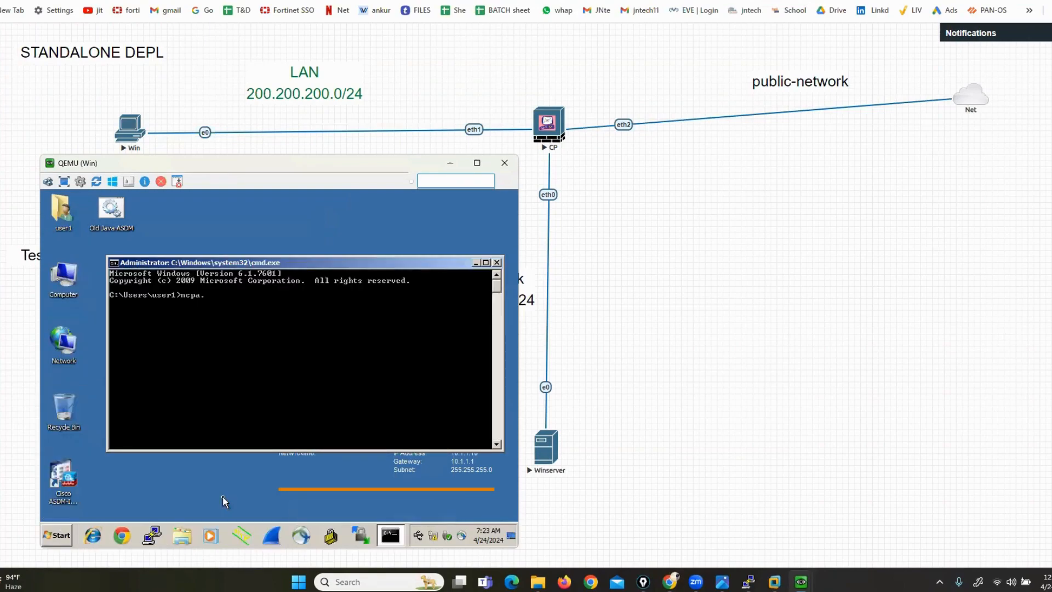
{"action": "type", "text": "cpl"}
{"action": "key", "text": "Return"}
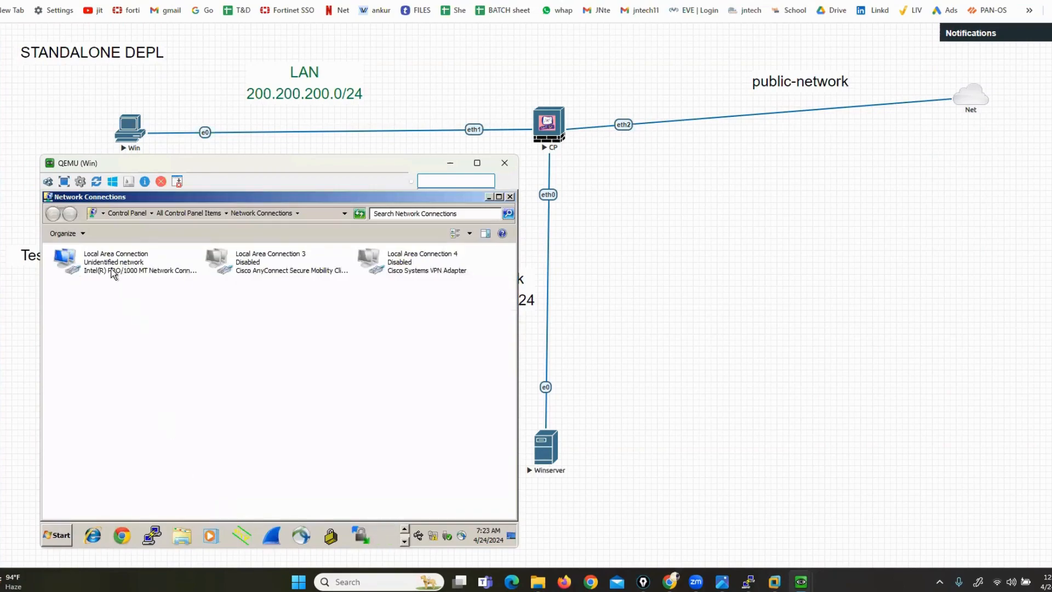
Open Local Area Connection's IPv4 properties and switch to manually entered addresses
{"action": "right_click", "coordinate": [111, 273]}
{"action": "left_click", "coordinate": [157, 362]}
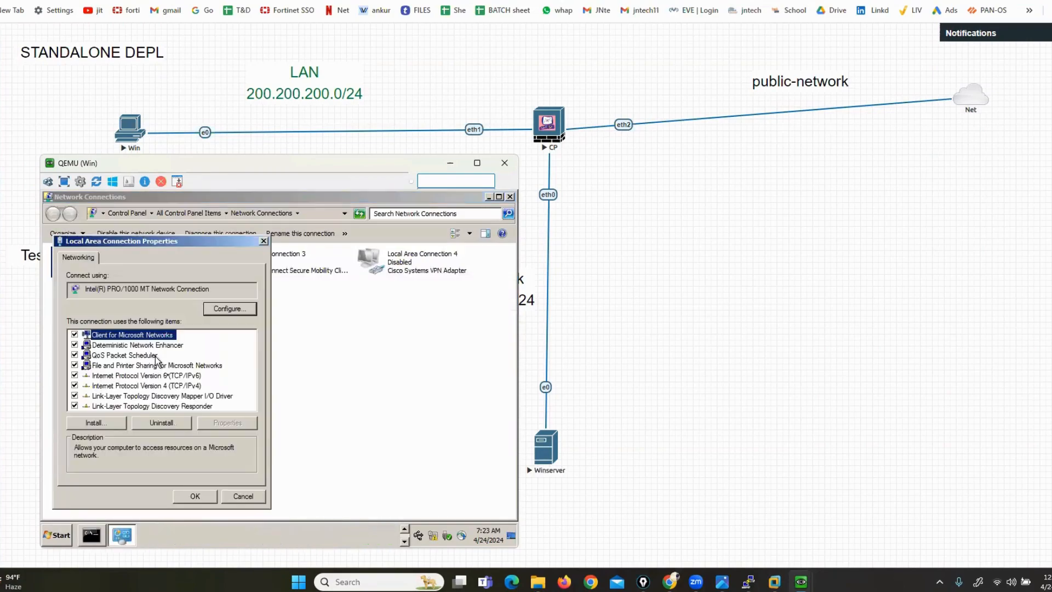
{"action": "left_click", "coordinate": [176, 386]}
{"action": "left_click", "coordinate": [226, 423]}
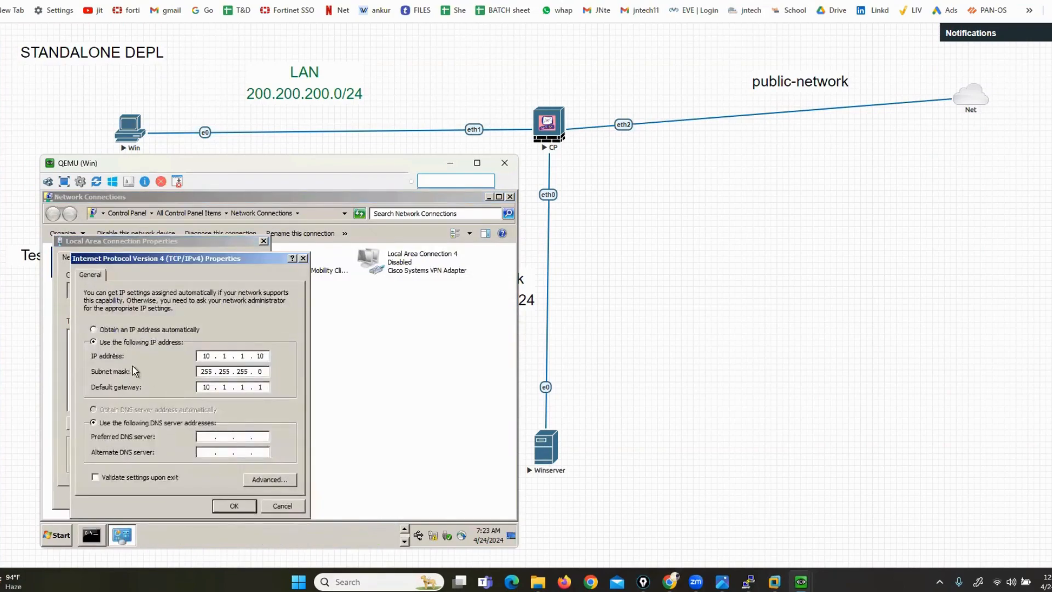
{"action": "left_click", "coordinate": [94, 330]}
{"action": "left_click", "coordinate": [93, 342]}
Enter IP 200.200.200.20/24, gateway 200.200.200.1, DNS 172.10.130.254 and 8.8.8.8, and apply
{"action": "left_click", "coordinate": [207, 356]}
{"action": "type", "text": "200.200.200.20"}
{"action": "key", "text": "Tab"}
{"action": "key", "text": "Tab"}
{"action": "type", "text": "200 . 200 . 200 . 1"}
{"action": "key", "text": "Tab"}
{"action": "key", "text": "Tab"}
{"action": "type", "text": "172 . 10 . 130 . 254"}
{"action": "key", "text": "Tab"}
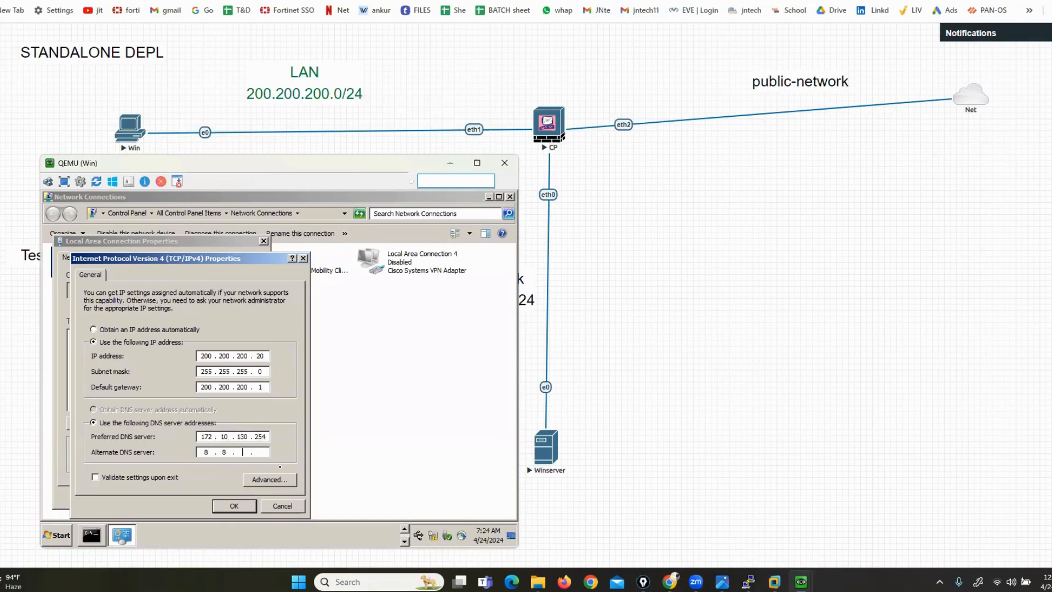
{"action": "type", "text": "8.8.8.8"}
{"action": "left_click", "coordinate": [226, 509]}
{"action": "left_click", "coordinate": [192, 497]}
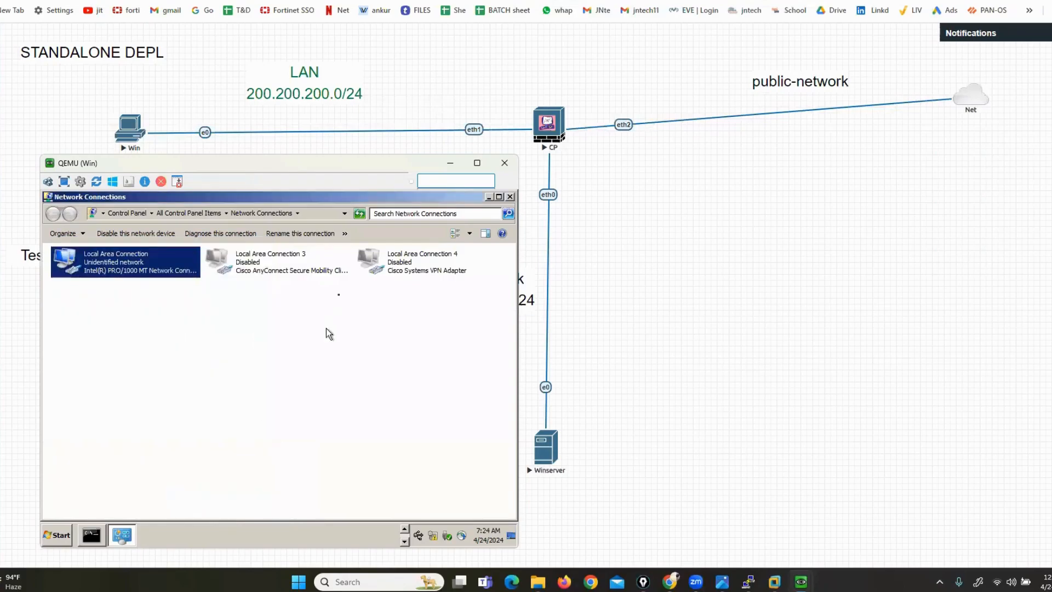
Stage 'ping 8.8.8.8' in the Windows command prompt and sketch the Win-to-CP path on the topology
{"action": "left_click", "coordinate": [509, 196]}
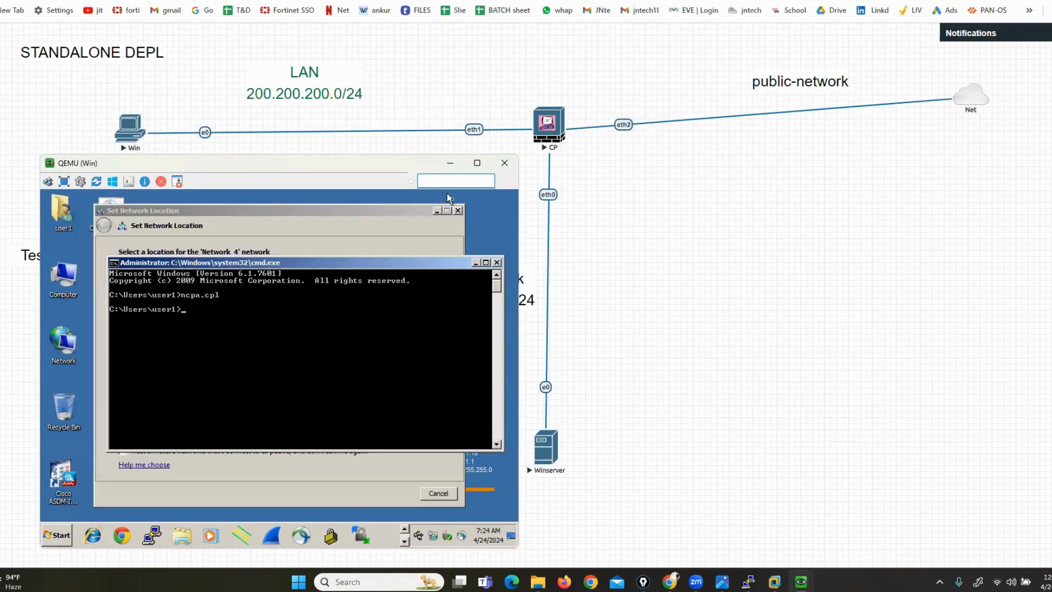
{"action": "left_click", "coordinate": [458, 211]}
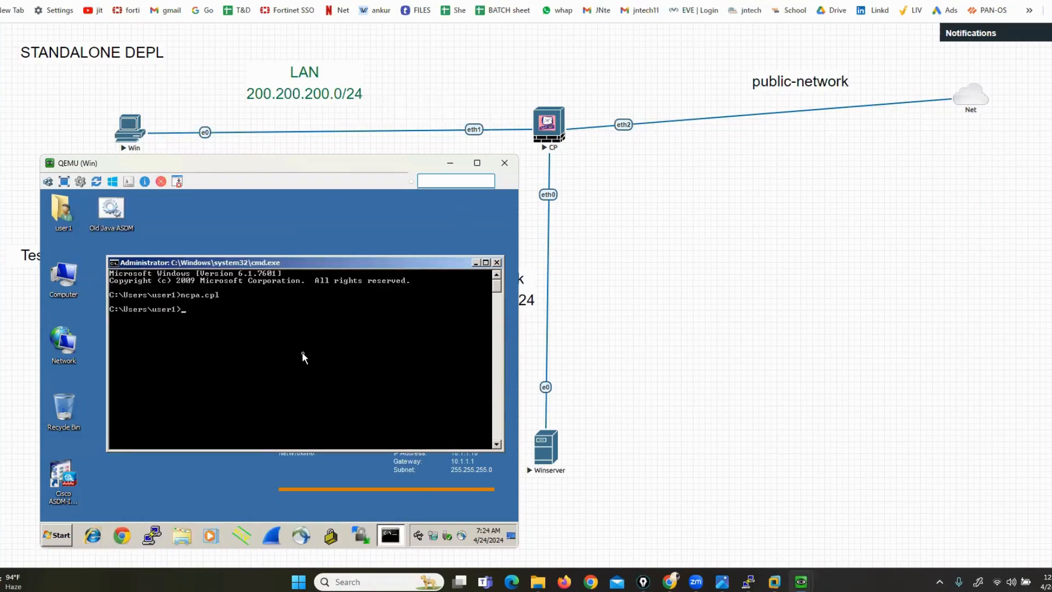
{"action": "type", "text": "ping 8.8.8.8"}
{"action": "key", "text": "ctrl+shift+3"}
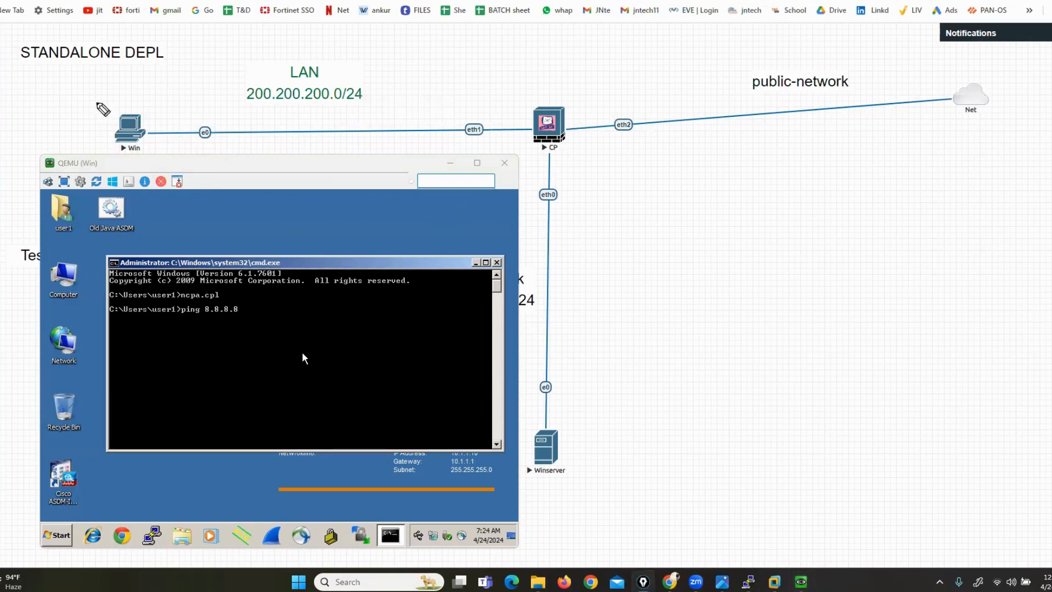
{"action": "mouse_move", "coordinate": [137, 125]}
{"action": "left_mouse_down"}
{"action": "mouse_move", "coordinate": [302, 30]}
{"action": "mouse_move", "coordinate": [488, 60]}
{"action": "mouse_move", "coordinate": [540, 93]}
{"action": "mouse_move", "coordinate": [534, 102]}
{"action": "left_mouse_up"}
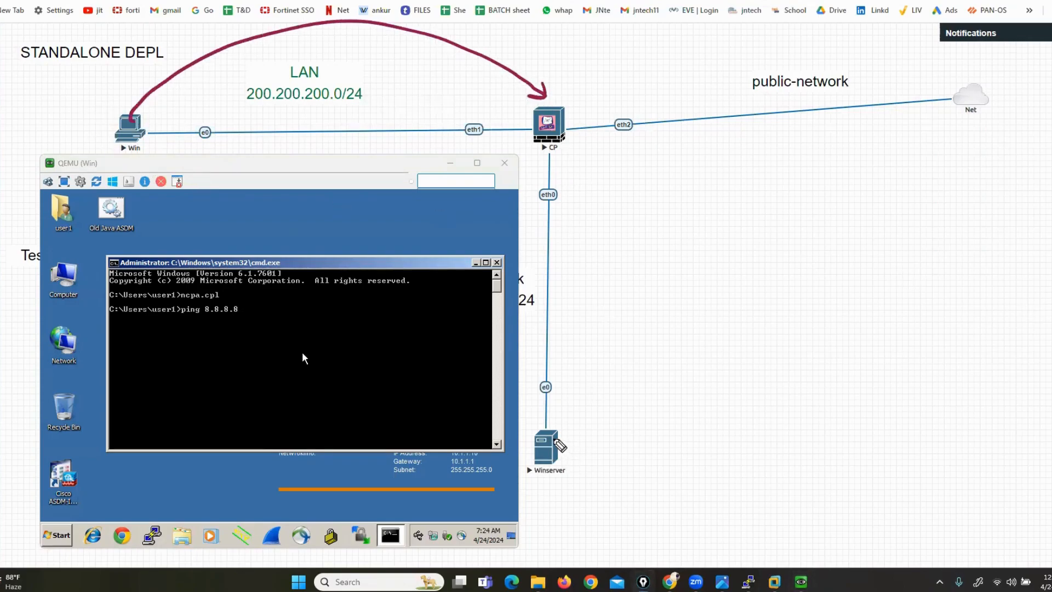
{"action": "mouse_move", "coordinate": [570, 87]}
{"action": "left_mouse_down"}
{"action": "mouse_move", "coordinate": [502, 89]}
{"action": "mouse_move", "coordinate": [597, 165]}
{"action": "left_mouse_up"}
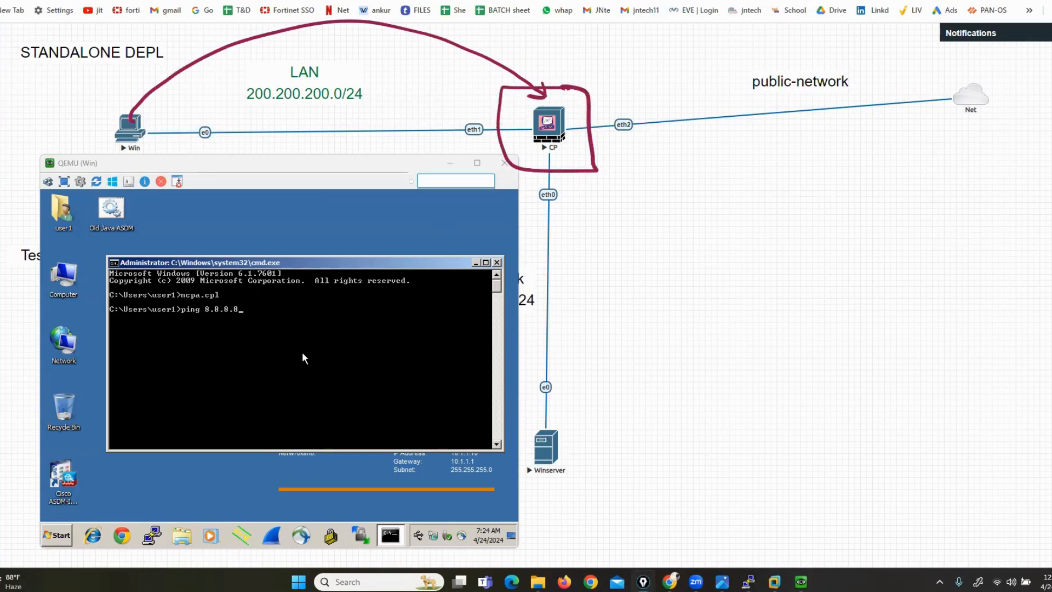
Open the CP firewall console and log in as admin
{"action": "left_click", "coordinate": [754, 549]}
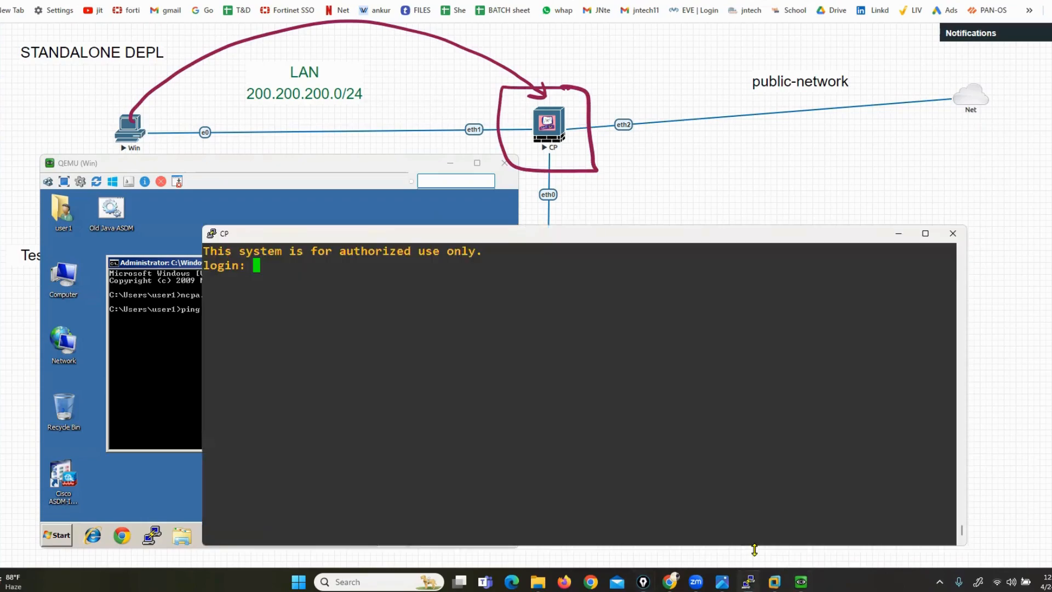
{"action": "type", "text": "admin"}
{"action": "key", "text": "Return"}
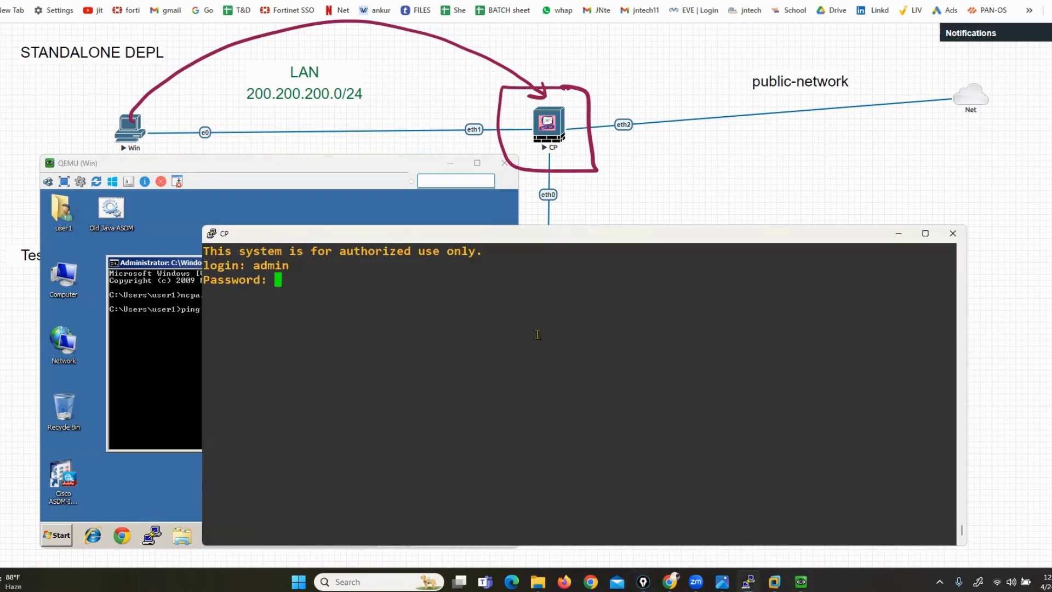
{"action": "key", "text": "Return"}
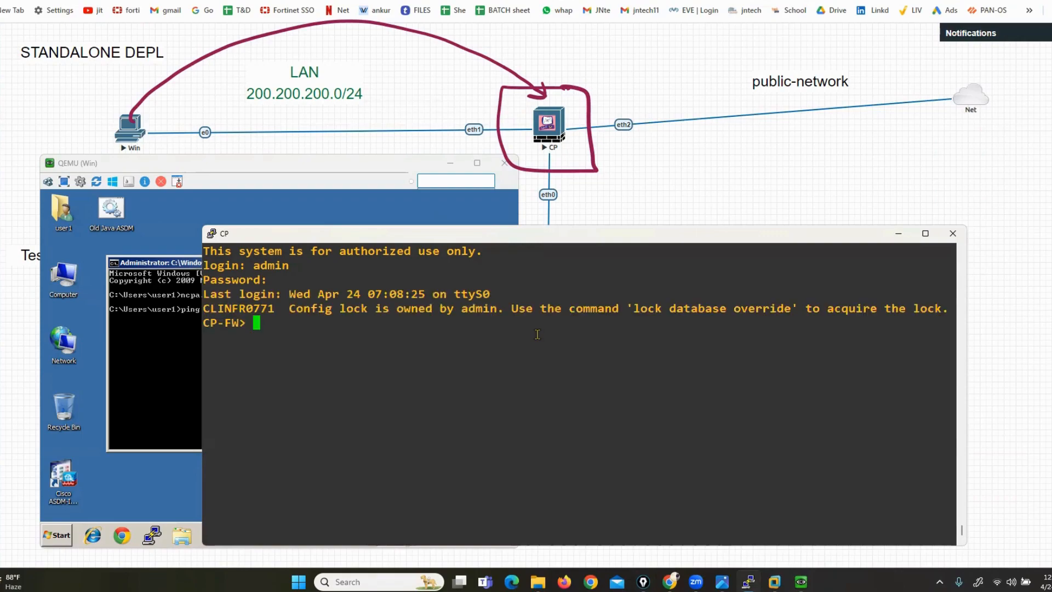
Take the configuration lock with 'lock database override'
{"action": "type", "text": "loca"}
{"action": "key", "text": "BackSpace"}
{"action": "key", "text": "Tab"}
{"action": "type", "text": "da"}
{"action": "key", "text": "Tab"}
{"action": "type", "text": "o"}
{"action": "key", "text": "Tab"}
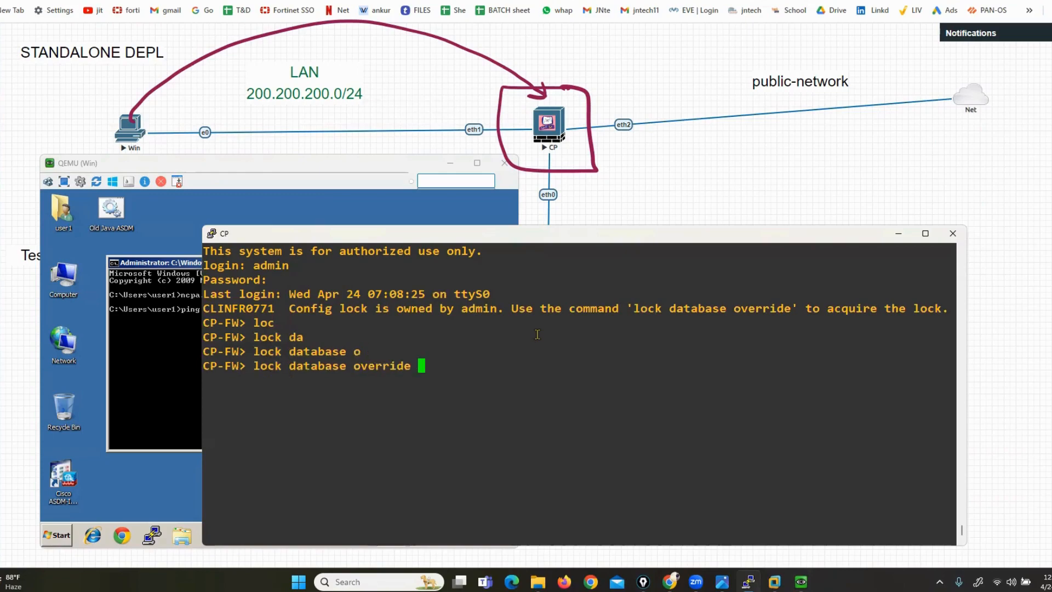
{"action": "key", "text": "Return"}
{"action": "key", "text": "Return"}
{"action": "key", "text": "Return"}
{"action": "key", "text": "Return"}
Show interface eth2, confirming its address 172.10.130.19/24
{"action": "type", "text": "sho"}
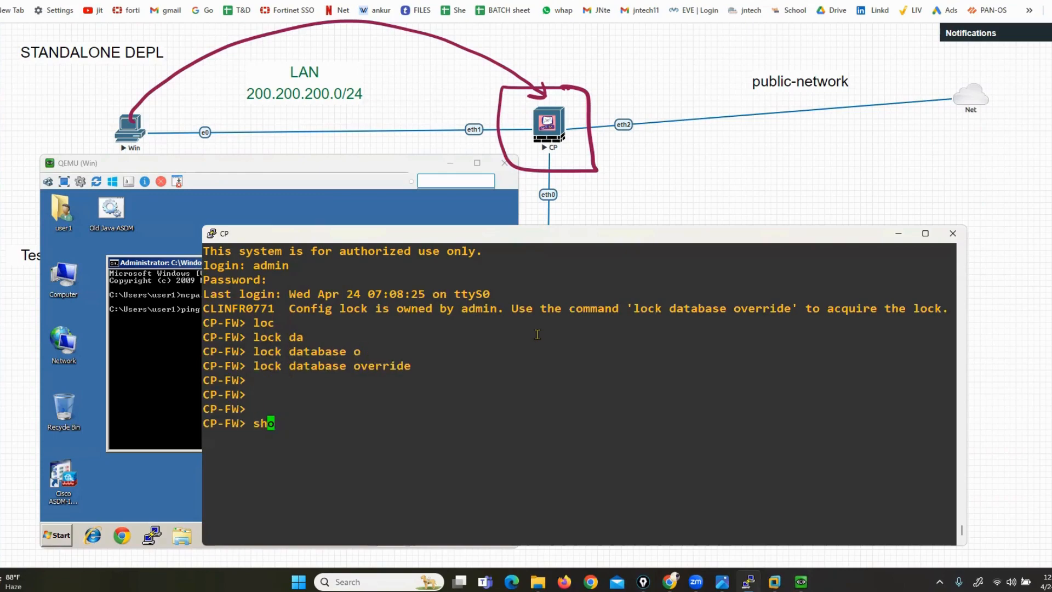
{"action": "type", "text": "w int"}
{"action": "key", "text": "Tab"}
{"action": "type", "text": "e"}
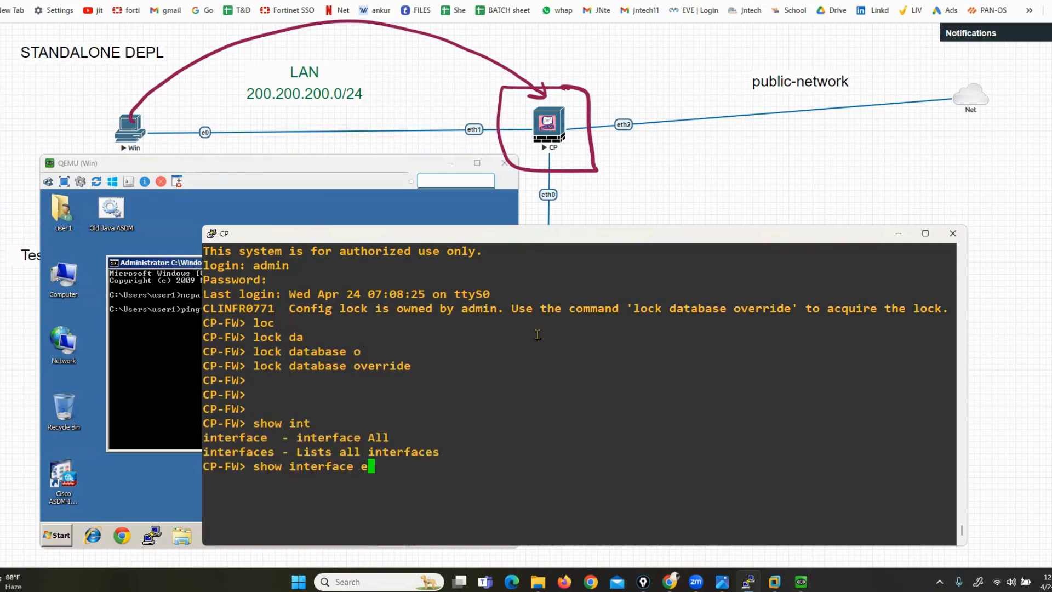
{"action": "key", "text": "Tab"}
{"action": "type", "text": "2"}
{"action": "key", "text": "Return"}
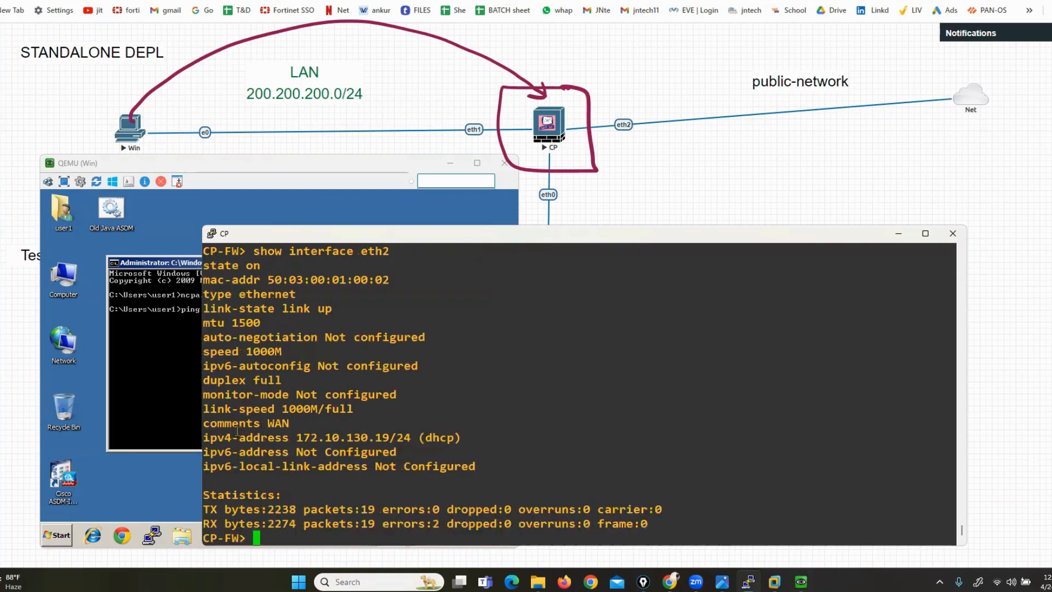
{"action": "left_click_drag", "start_coordinate": [245, 437], "coordinate": [440, 433]}
Check 'show route' for the default route via 172.10.130.254, then ping 8.8.8.8 from the firewall
{"action": "type", "text": "show route"}
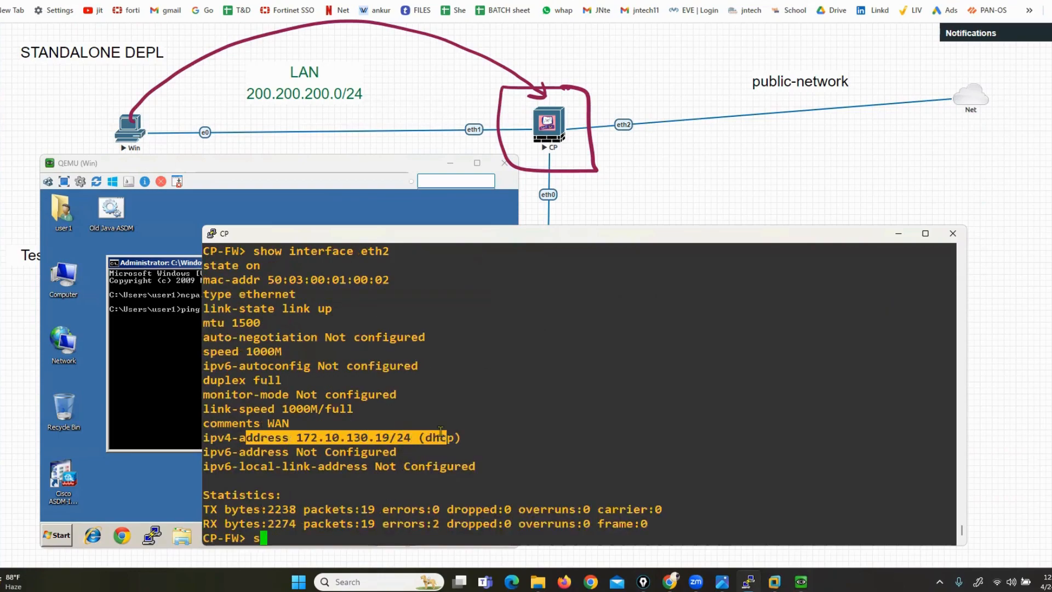
{"action": "key", "text": "Return"}
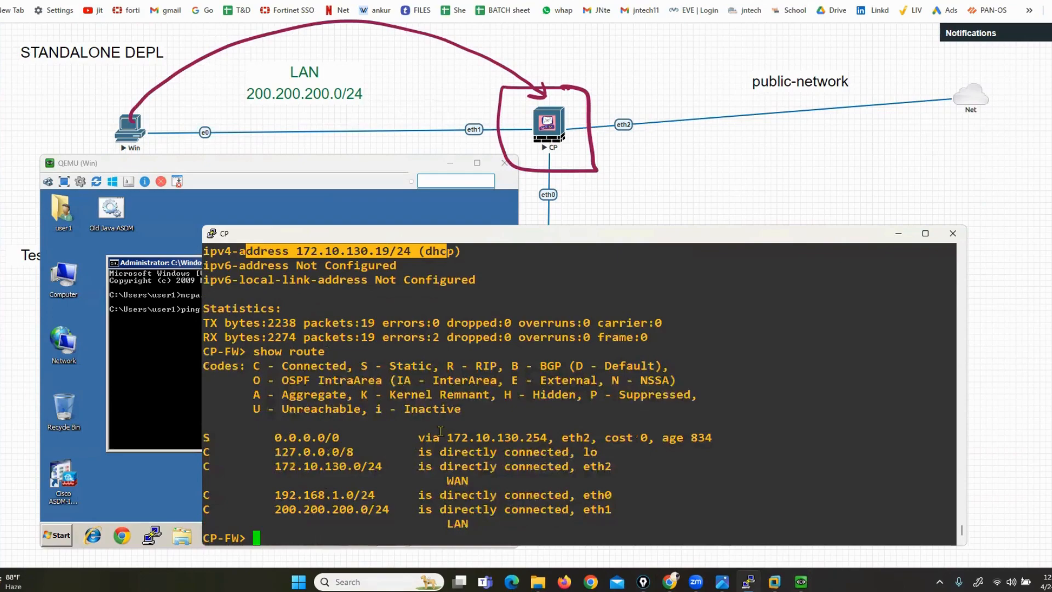
{"action": "left_click_drag", "start_coordinate": [241, 437], "coordinate": [627, 438]}
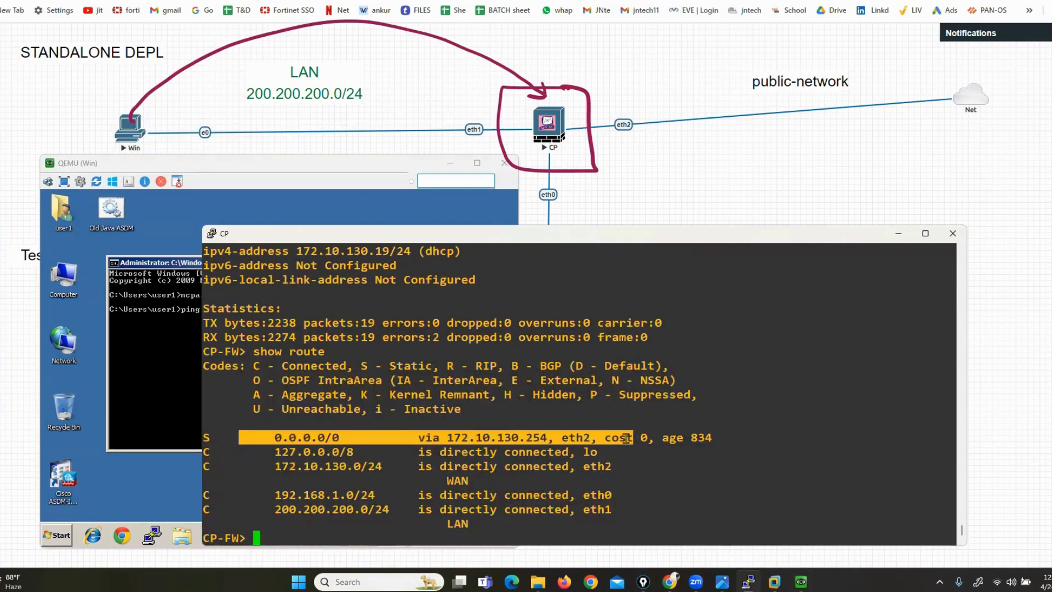
{"action": "type", "text": "ping 8.8.8.8"}
{"action": "key", "text": "Return"}
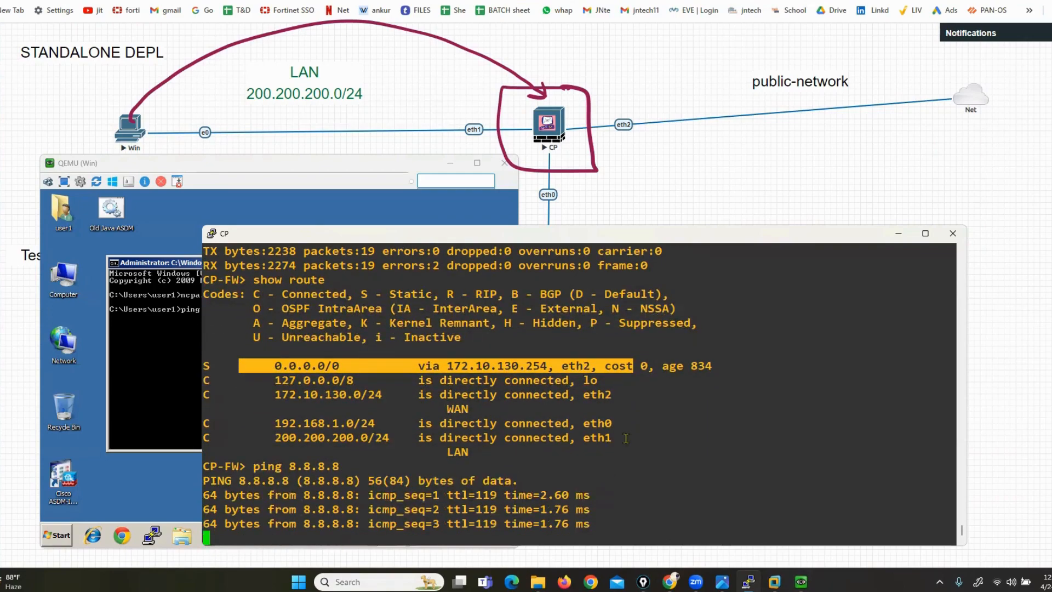
Run the Win client's ping to 8.8.8.8 and rerun 'show route' on the firewall
{"action": "left_click", "coordinate": [169, 345]}
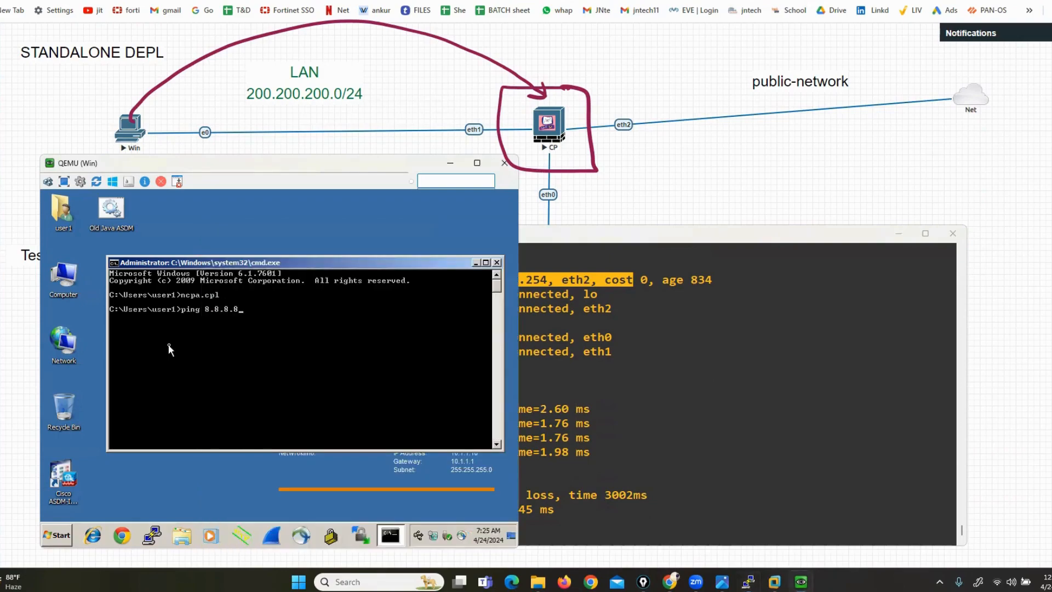
{"action": "key", "text": "Return"}
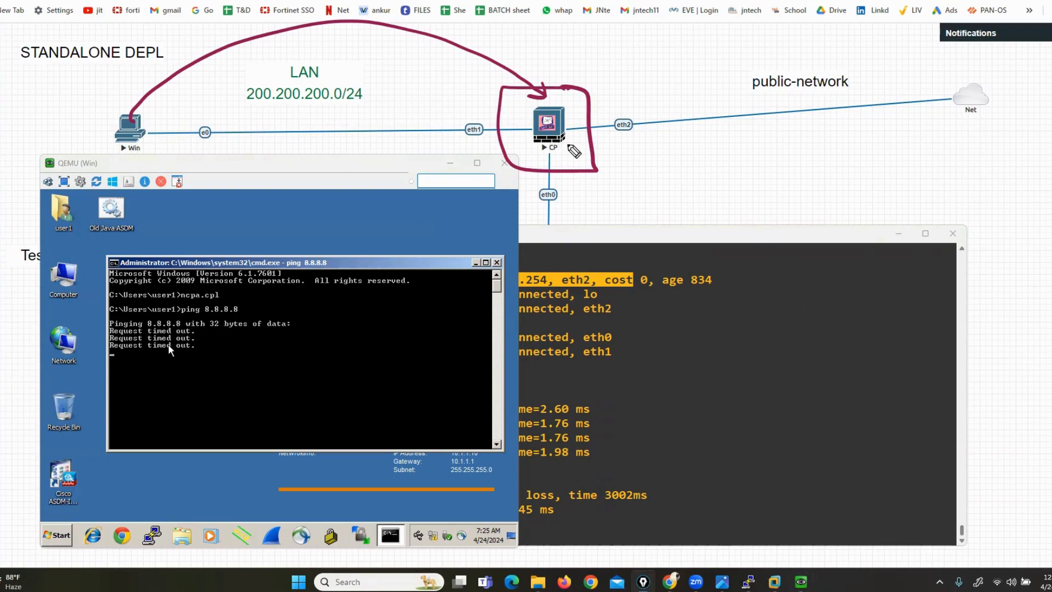
{"action": "left_click", "coordinate": [847, 439]}
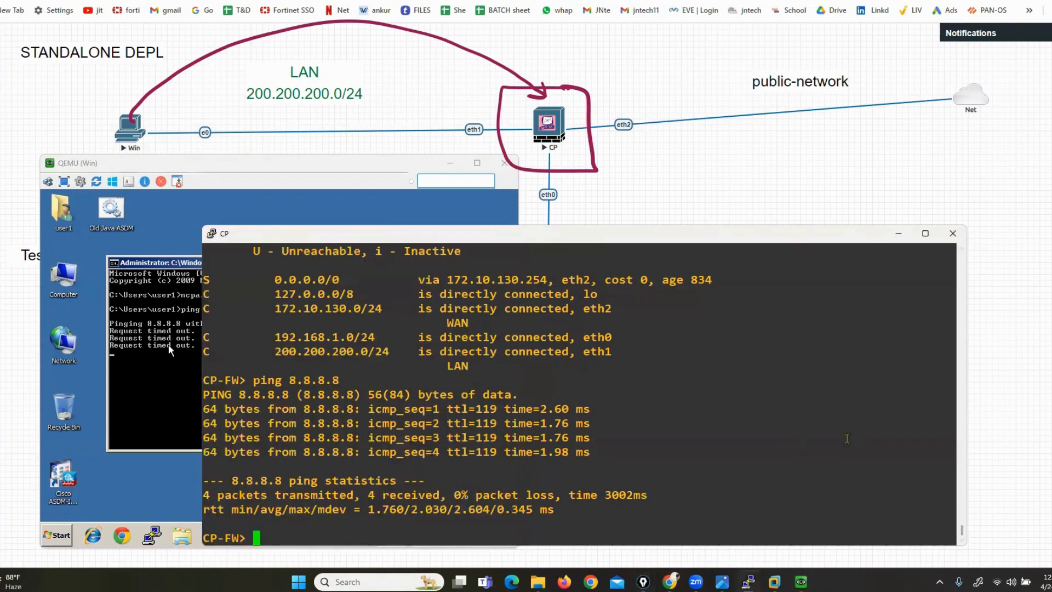
{"action": "key", "text": "Up"}
{"action": "key", "text": "Up"}
{"action": "key", "text": "Return"}
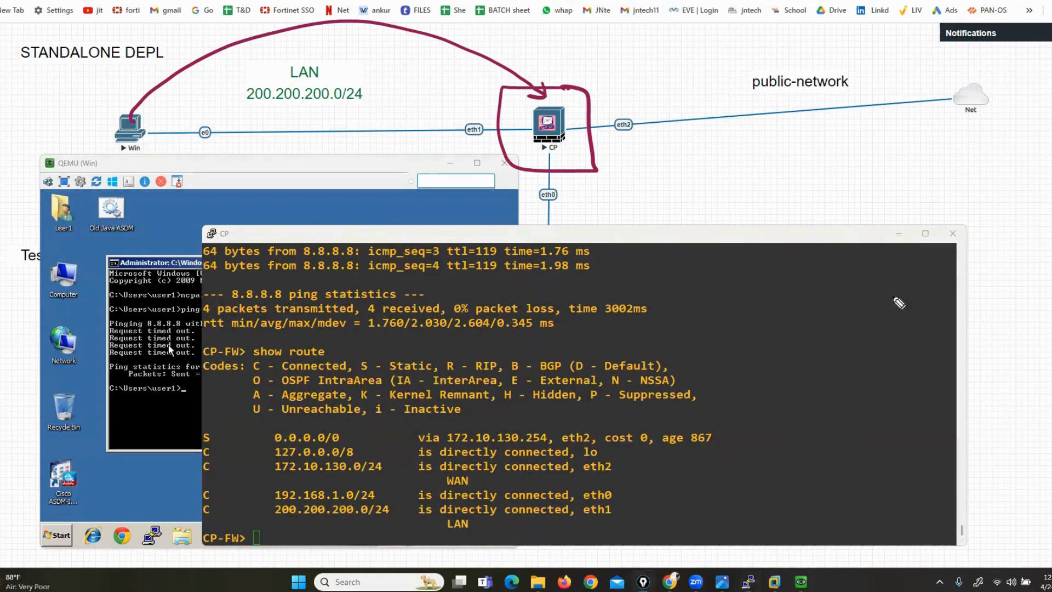
Highlight the 0.0.0.0/0 default route and eth2 path, then return to the SmartConsole VM
{"action": "mouse_move", "coordinate": [206, 425]}
{"action": "left_mouse_down"}
{"action": "mouse_move", "coordinate": [185, 426]}
{"action": "mouse_move", "coordinate": [359, 445]}
{"action": "mouse_move", "coordinate": [349, 446]}
{"action": "left_mouse_up"}
{"action": "left_click_drag", "start_coordinate": [413, 429], "coordinate": [414, 456]}
{"action": "mouse_move", "coordinate": [610, 150]}
{"action": "left_mouse_down"}
{"action": "mouse_move", "coordinate": [842, 123]}
{"action": "mouse_move", "coordinate": [881, 138]}
{"action": "left_mouse_up"}
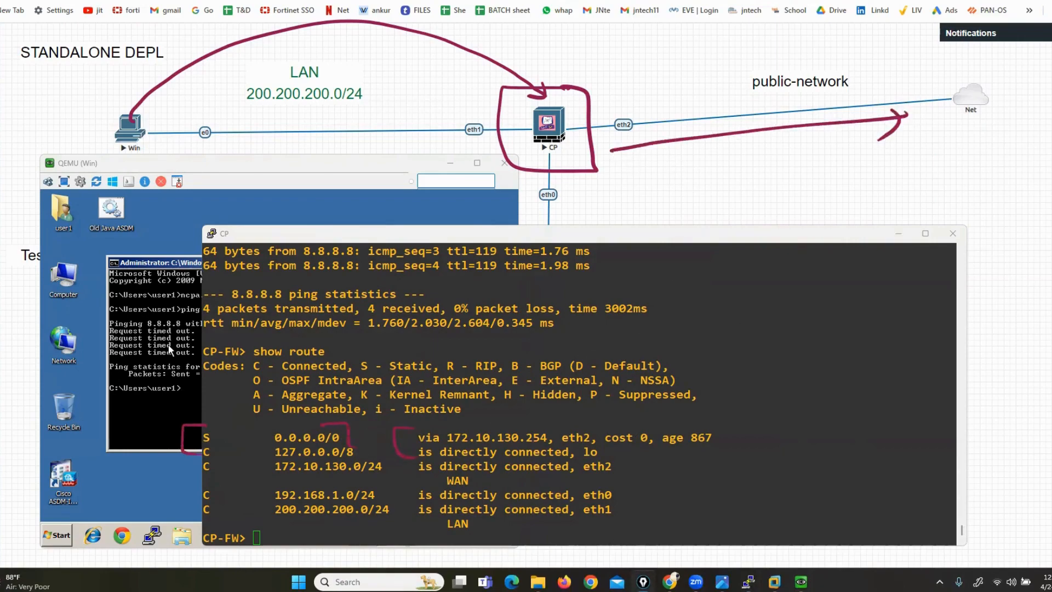
{"action": "left_click", "coordinate": [170, 349]}
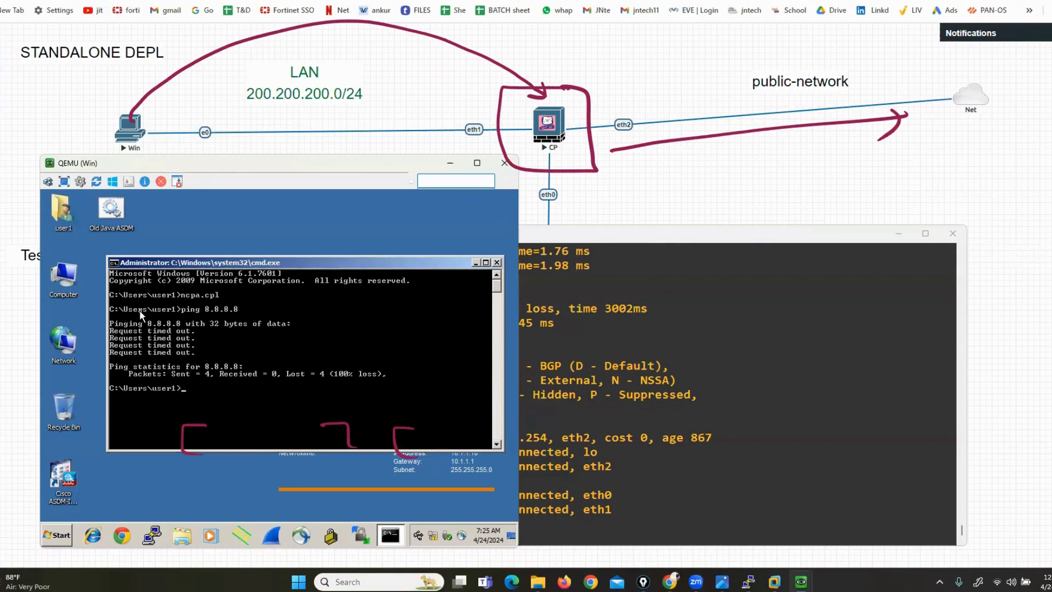
{"action": "key", "text": "ctrl+shift+7"}
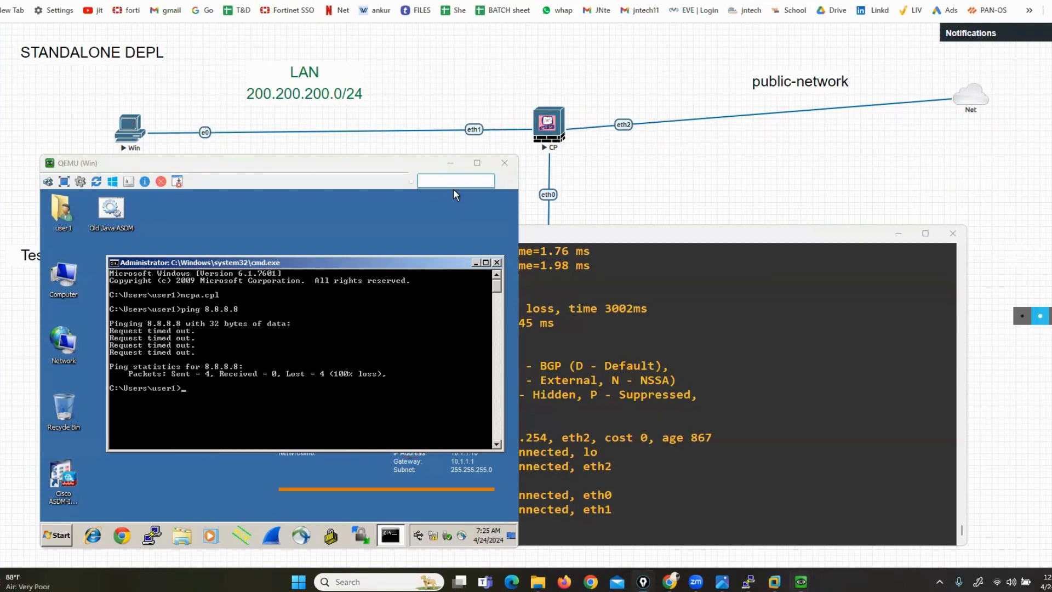
{"action": "left_click", "coordinate": [885, 331]}
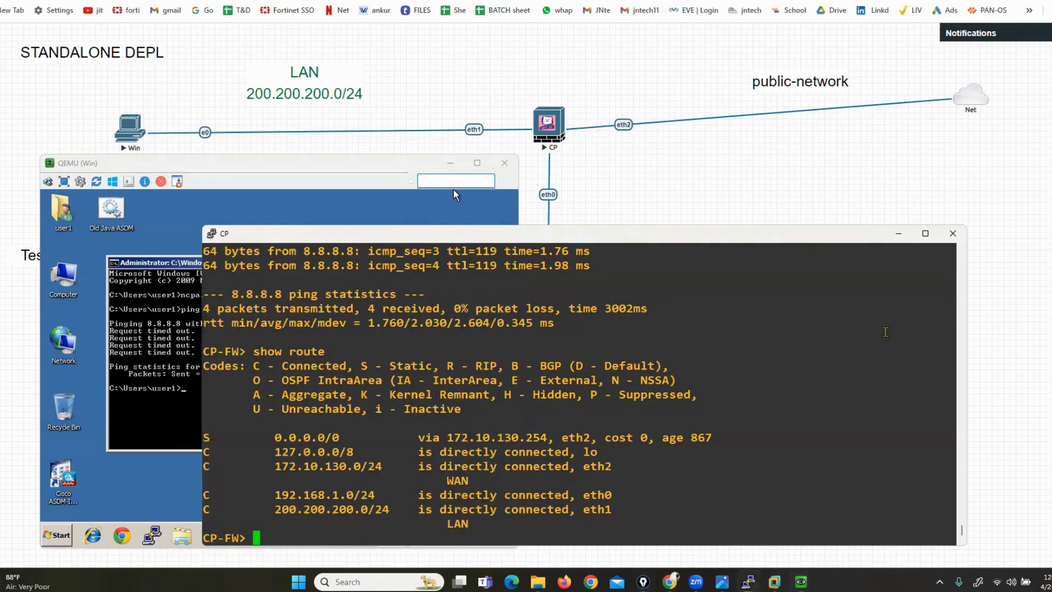
{"action": "left_click", "coordinate": [802, 581]}
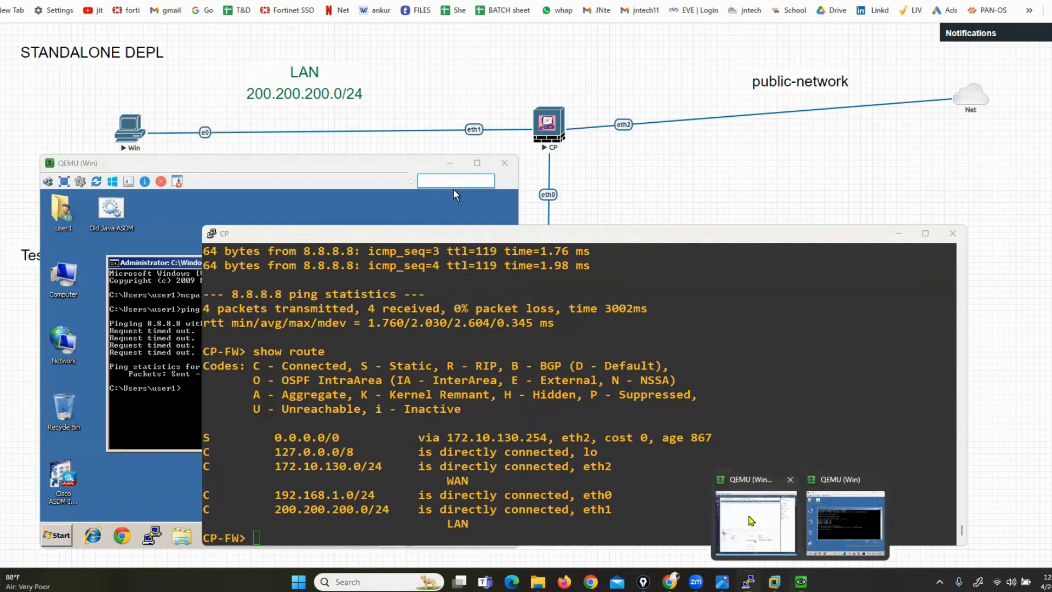
{"action": "left_click", "coordinate": [751, 521]}
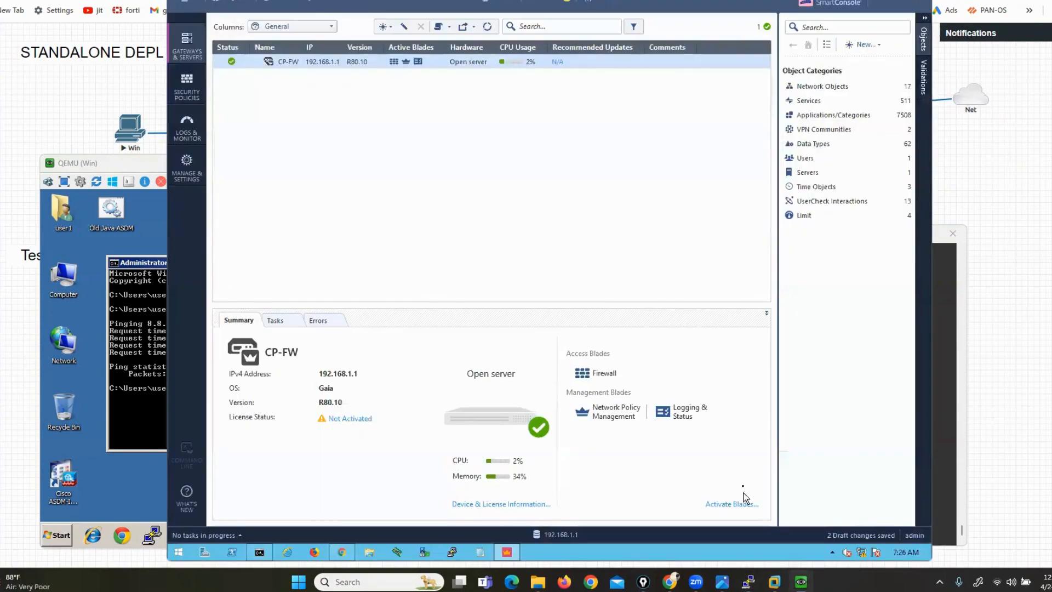
Open Security Policies and collapse the objects panel to show the Cleanup rule's Any/Any/Drop columns
{"action": "left_click", "coordinate": [188, 91]}
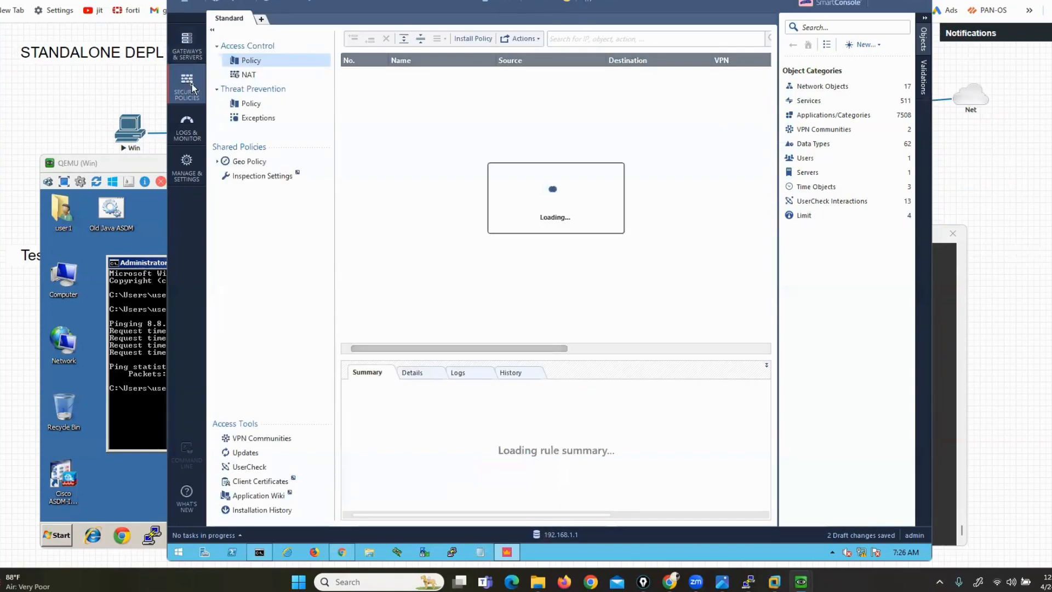
{"action": "left_click", "coordinate": [925, 18]}
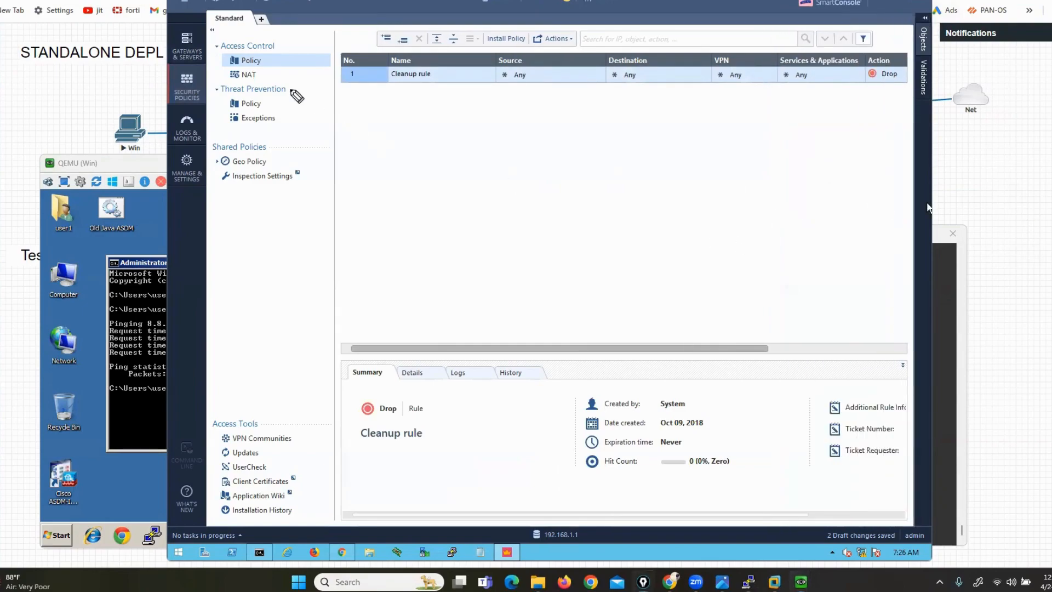
{"action": "left_click_drag", "start_coordinate": [191, 57], "coordinate": [227, 57]}
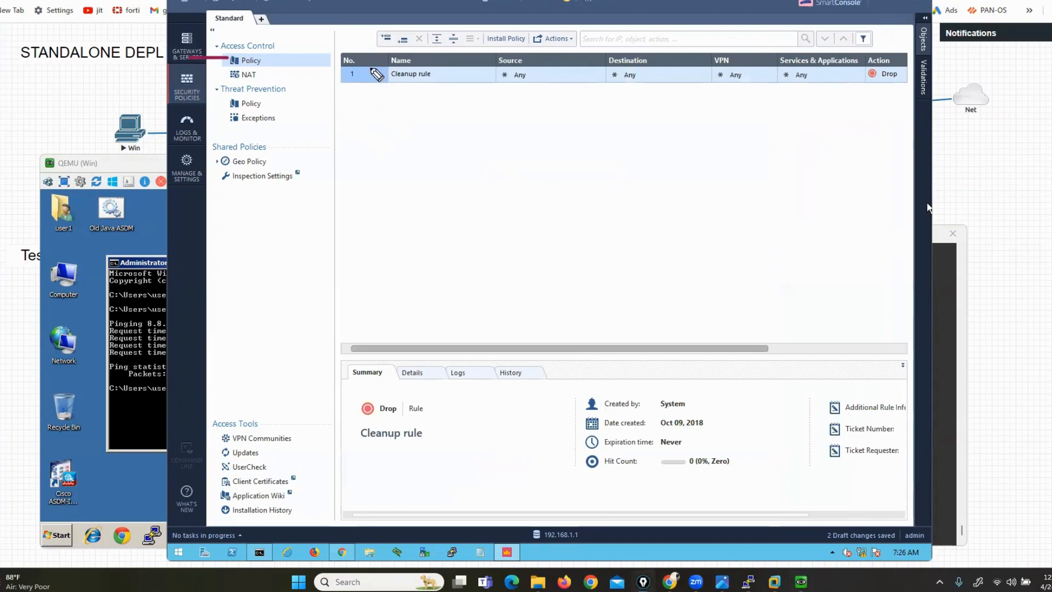
{"action": "mouse_move", "coordinate": [360, 52]}
{"action": "left_mouse_down"}
{"action": "mouse_move", "coordinate": [327, 54]}
{"action": "mouse_move", "coordinate": [324, 88]}
{"action": "mouse_move", "coordinate": [359, 103]}
{"action": "left_mouse_up"}
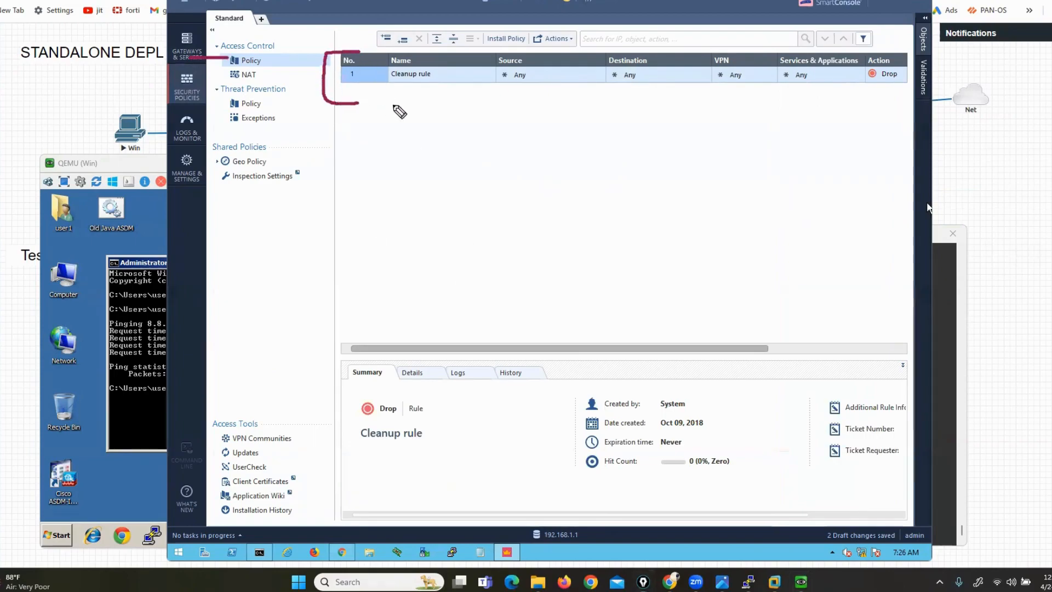
{"action": "mouse_move", "coordinate": [897, 48]}
{"action": "left_mouse_down"}
{"action": "mouse_move", "coordinate": [925, 57]}
{"action": "mouse_move", "coordinate": [925, 94]}
{"action": "mouse_move", "coordinate": [916, 97]}
{"action": "left_mouse_up"}
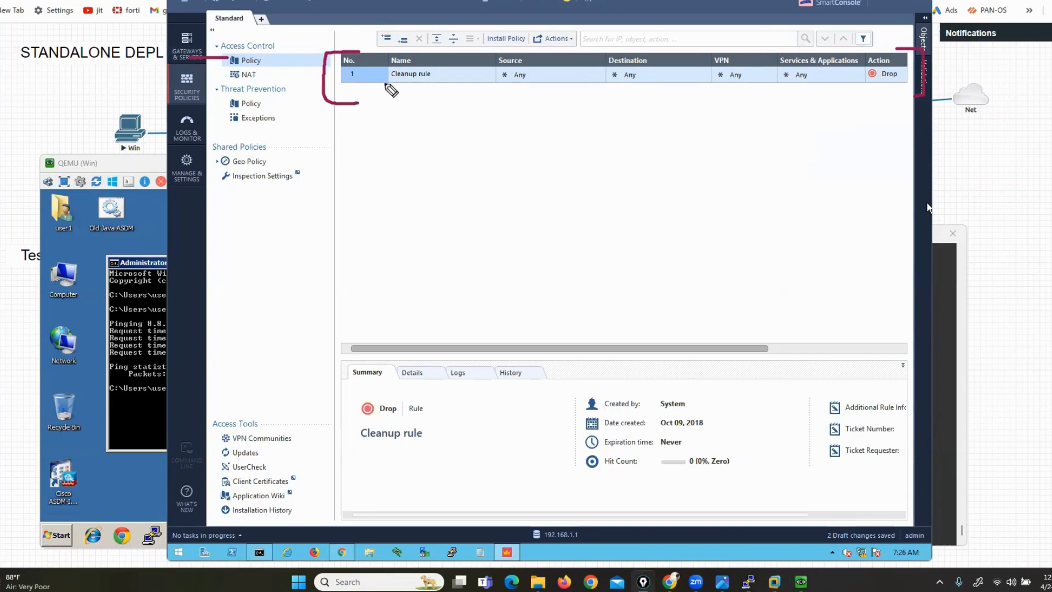
{"action": "left_click_drag", "start_coordinate": [385, 84], "coordinate": [430, 85]}
{"action": "left_click_drag", "start_coordinate": [749, 349], "coordinate": [823, 350]}
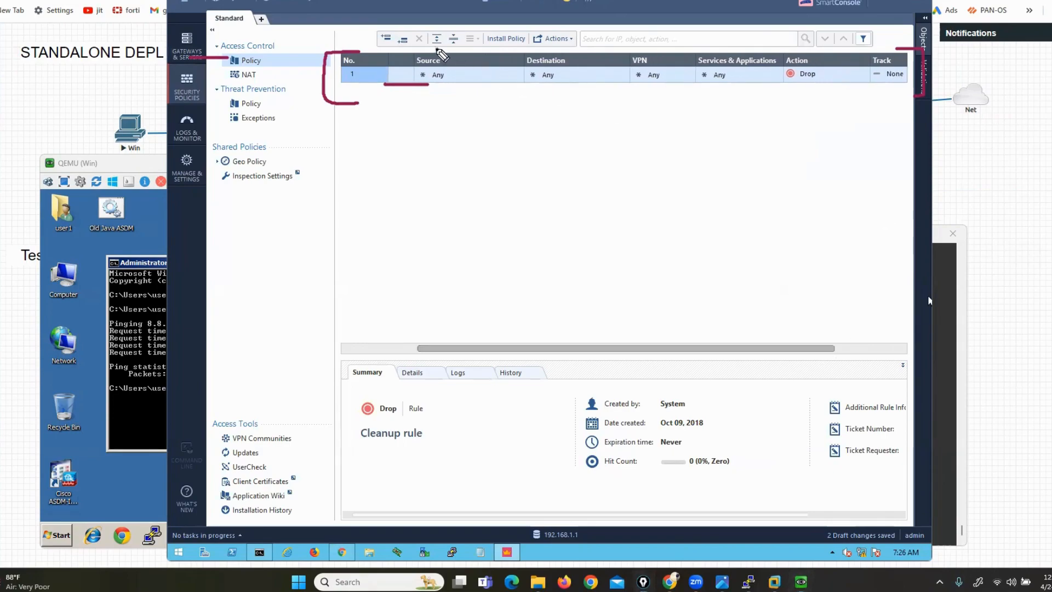
{"action": "mouse_move", "coordinate": [439, 49]}
{"action": "left_mouse_down"}
{"action": "mouse_move", "coordinate": [430, 103]}
{"action": "mouse_move", "coordinate": [454, 48]}
{"action": "mouse_move", "coordinate": [427, 41]}
{"action": "left_mouse_up"}
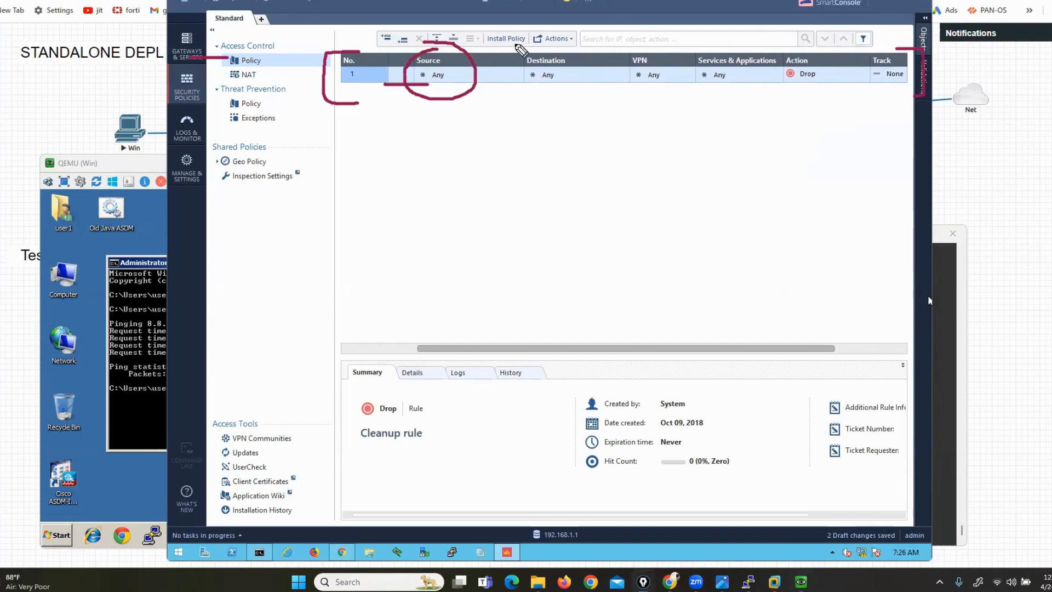
{"action": "mouse_move", "coordinate": [513, 55]}
{"action": "left_mouse_down"}
{"action": "mouse_move", "coordinate": [566, 105]}
{"action": "mouse_move", "coordinate": [517, 58]}
{"action": "mouse_move", "coordinate": [520, 73]}
{"action": "left_mouse_up"}
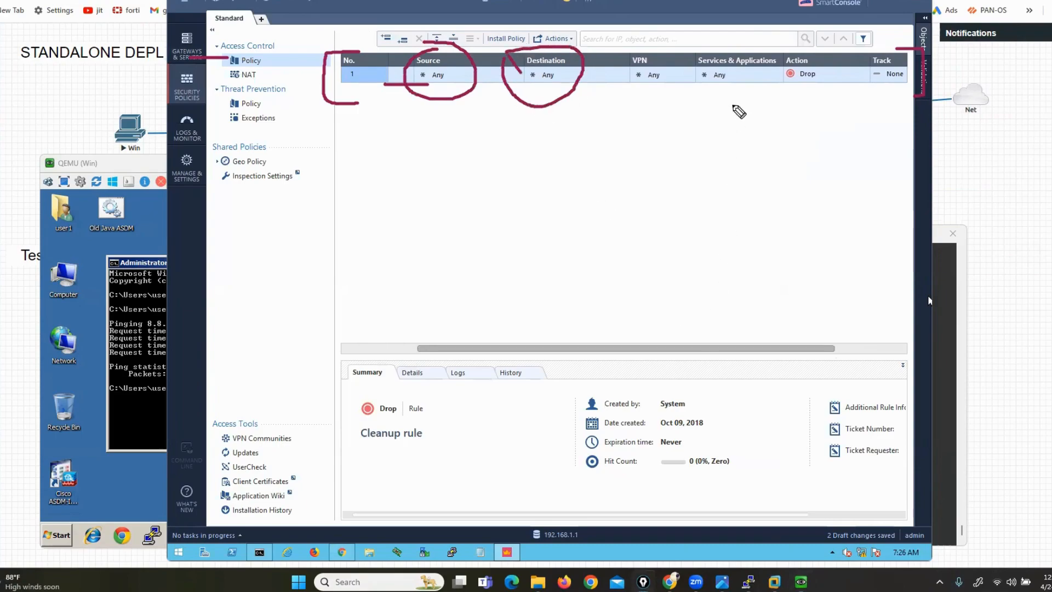
{"action": "mouse_move", "coordinate": [757, 59]}
{"action": "left_mouse_down"}
{"action": "mouse_move", "coordinate": [740, 42]}
{"action": "mouse_move", "coordinate": [707, 102]}
{"action": "mouse_move", "coordinate": [776, 48]}
{"action": "mouse_move", "coordinate": [789, 89]}
{"action": "mouse_move", "coordinate": [825, 56]}
{"action": "mouse_move", "coordinate": [785, 50]}
{"action": "left_mouse_up"}
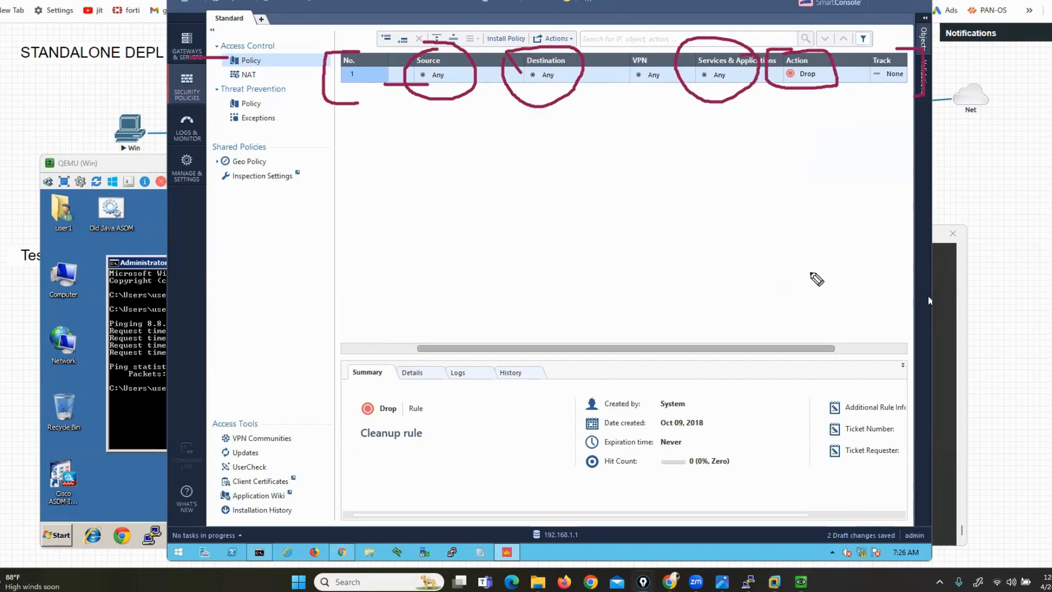
{"action": "key", "text": "Escape"}
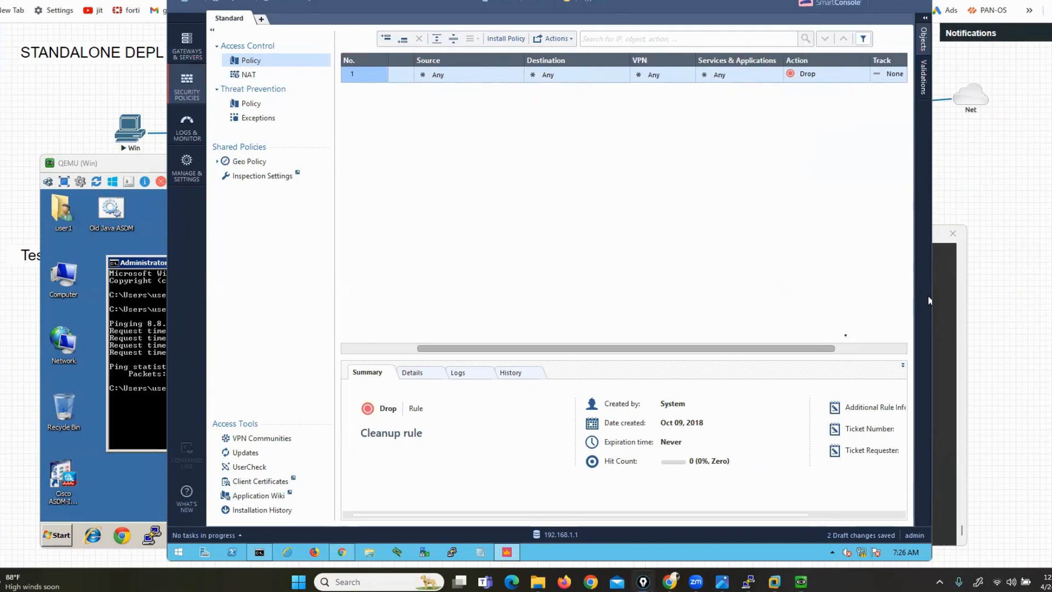
Set the Cleanup rule's Track to Log and publish the session's changes
{"action": "left_click", "coordinate": [880, 345]}
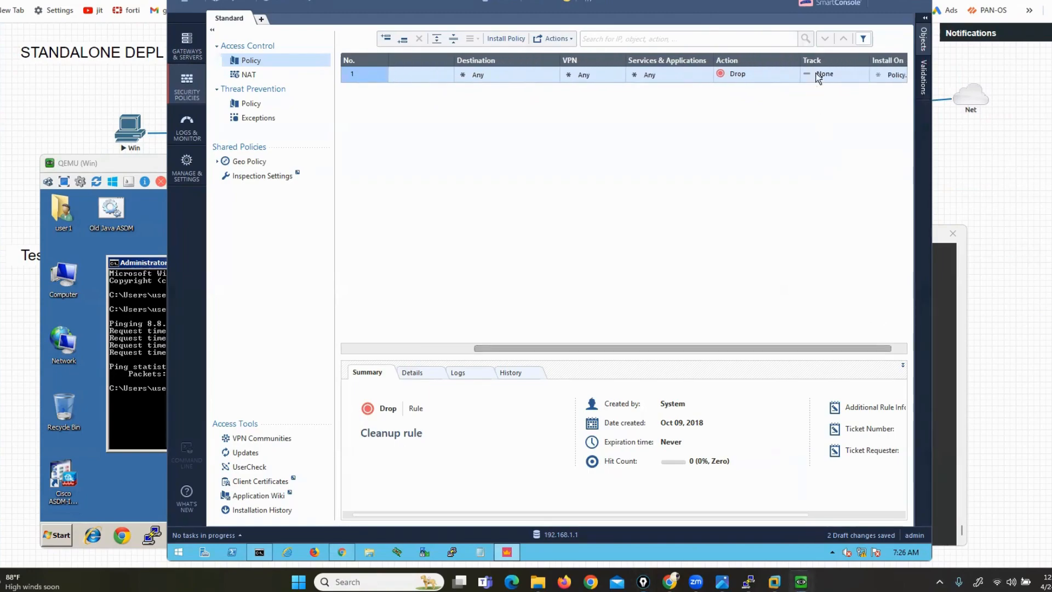
{"action": "left_click", "coordinate": [822, 80]}
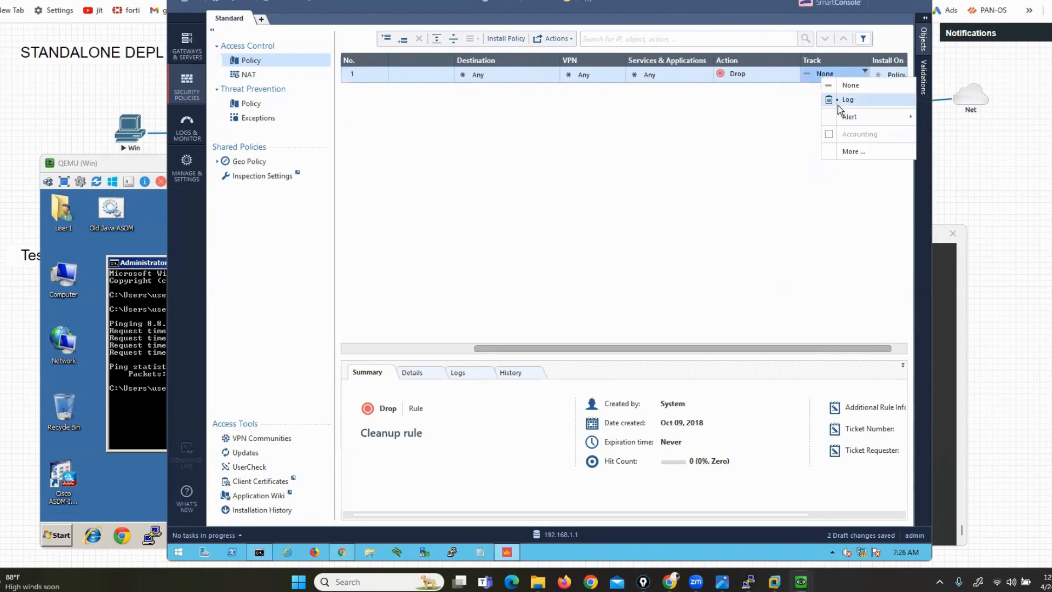
{"action": "left_click", "coordinate": [833, 102]}
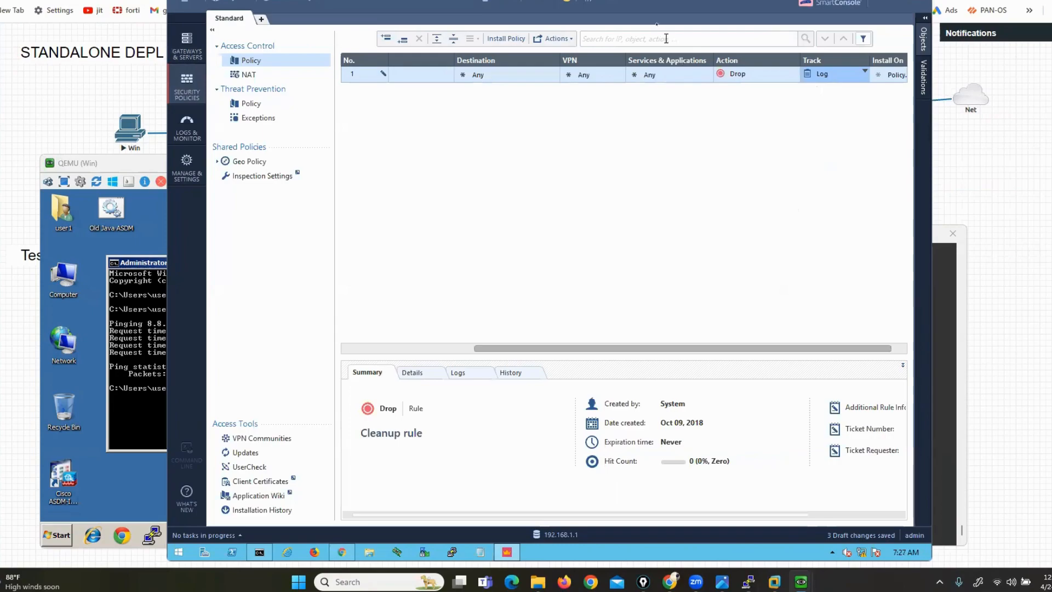
{"action": "left_click", "coordinate": [606, 2]}
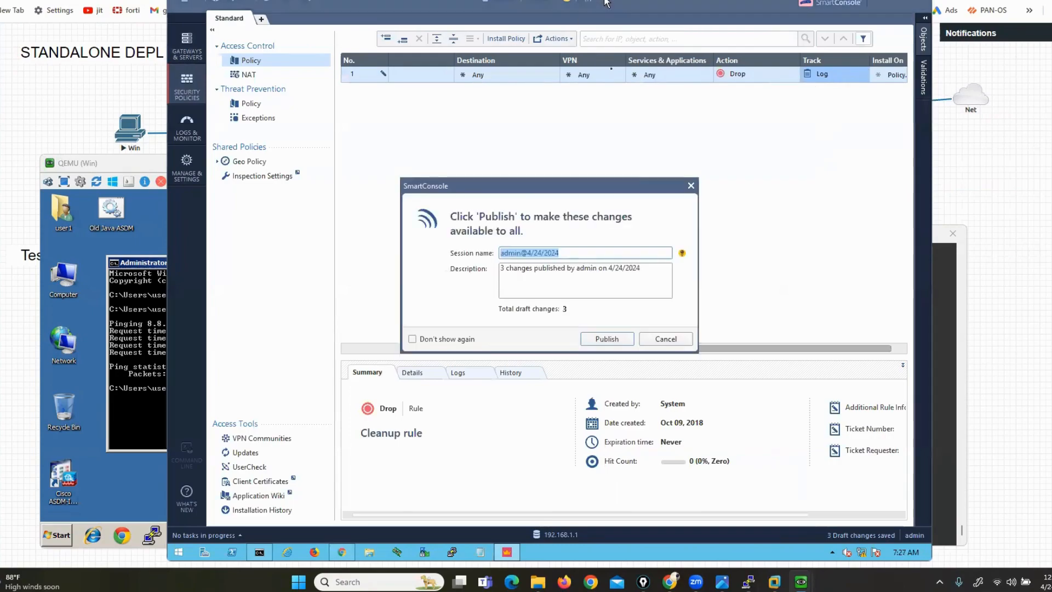
{"action": "left_click", "coordinate": [590, 341]}
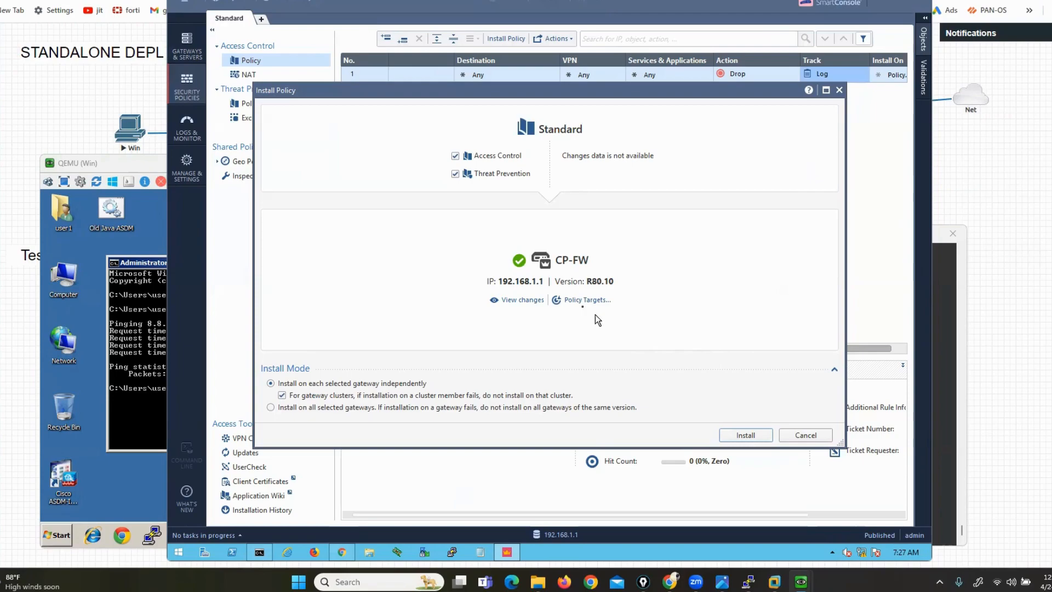
Target only the CP-FW gateway, then publish the pending change and install the Standard policy
{"action": "left_click", "coordinate": [574, 302]}
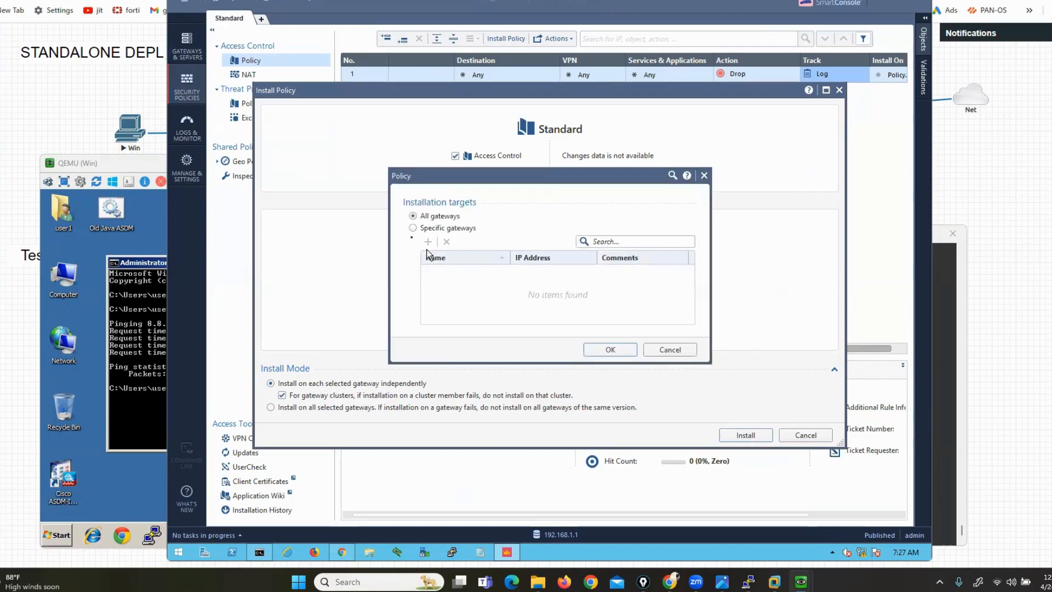
{"action": "left_click", "coordinate": [413, 228]}
{"action": "left_click", "coordinate": [428, 242]}
{"action": "left_click", "coordinate": [448, 297]}
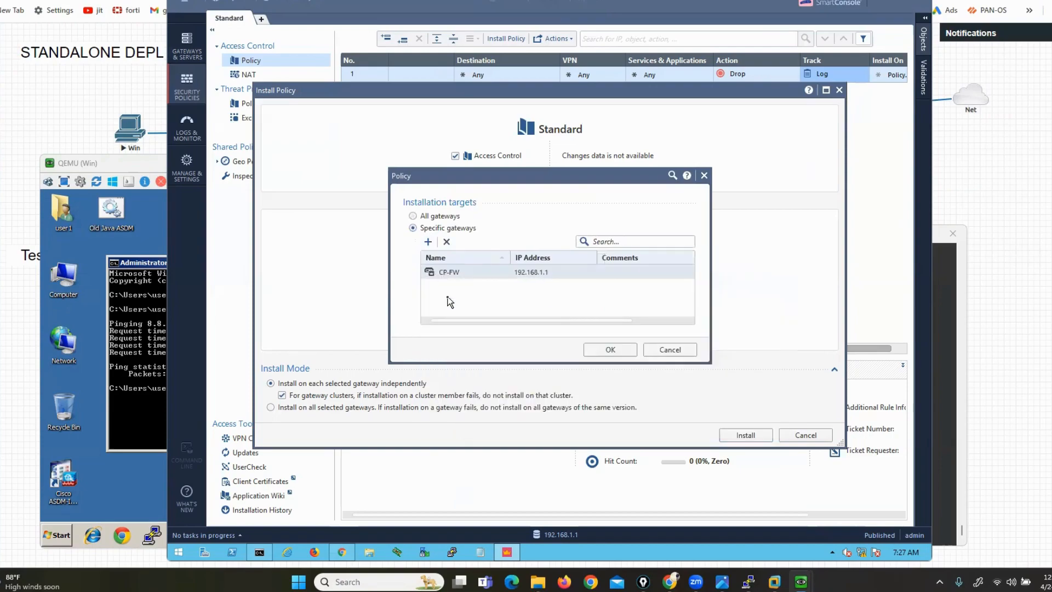
{"action": "left_click", "coordinate": [603, 350]}
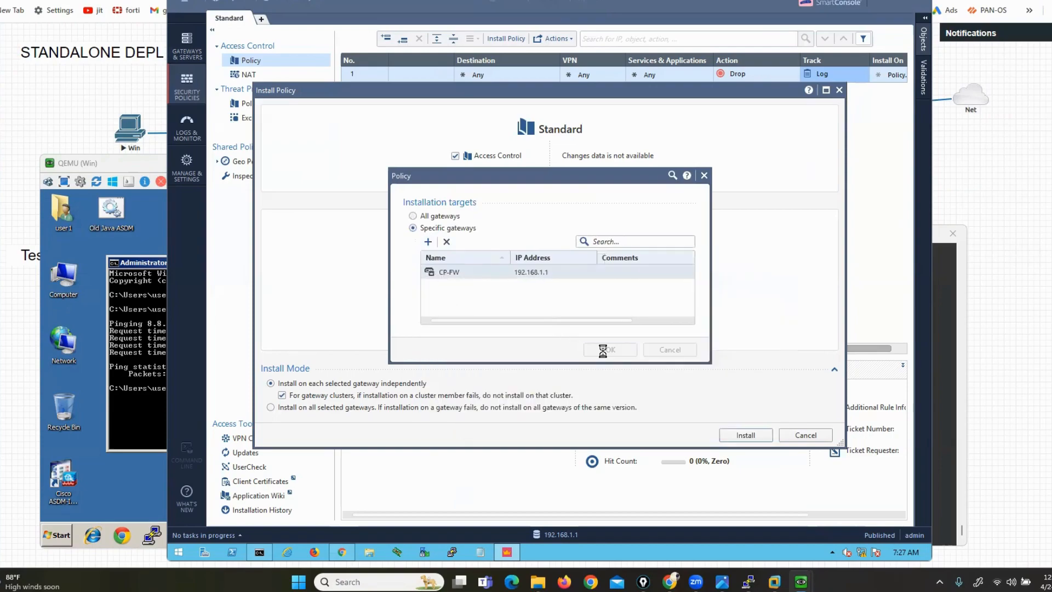
{"action": "left_click", "coordinate": [746, 434]}
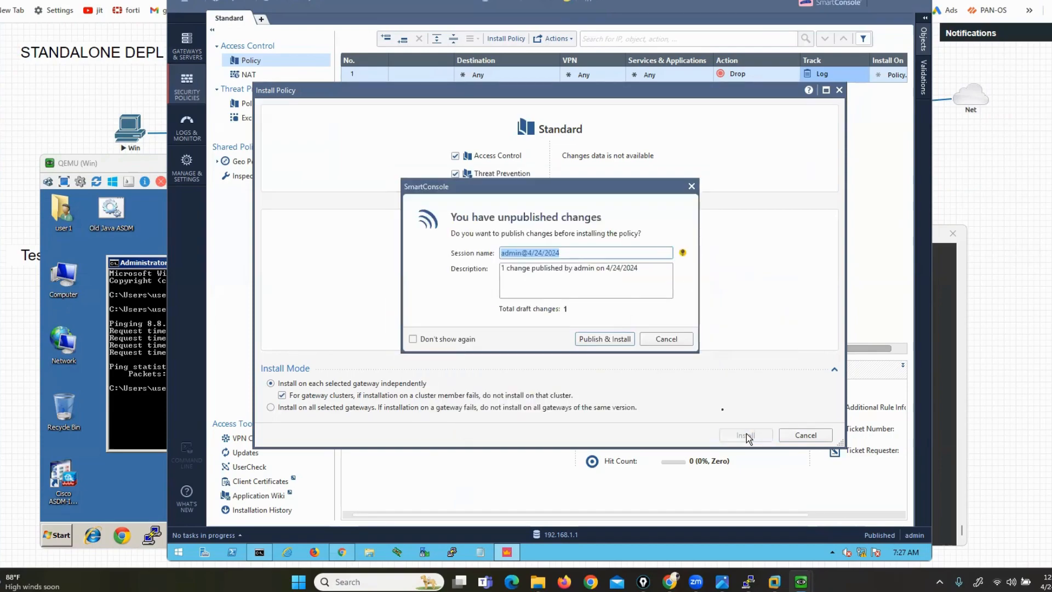
{"action": "left_click", "coordinate": [590, 339]}
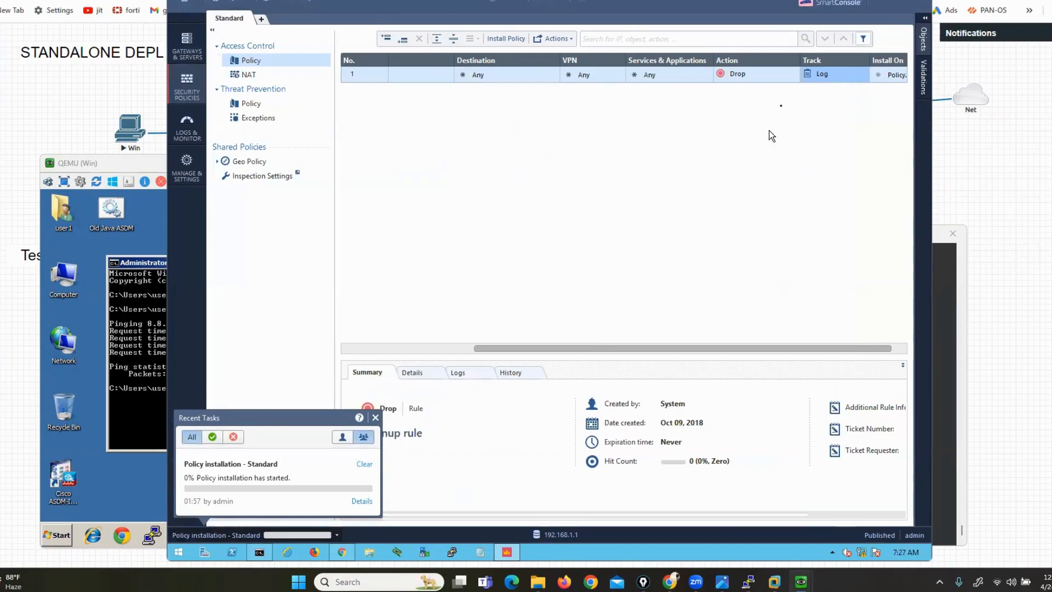
Rerun the ping to 8.8.8.8 on the Windows client while watching the installation progress
{"action": "left_click", "coordinate": [141, 357]}
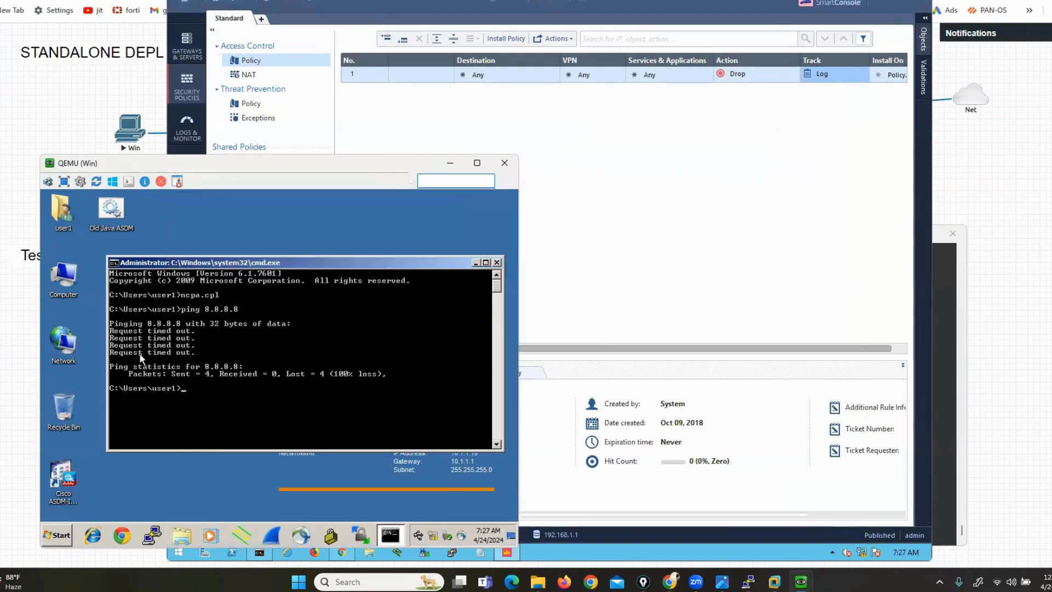
{"action": "key", "text": "Up"}
{"action": "key", "text": "alt+Tab"}
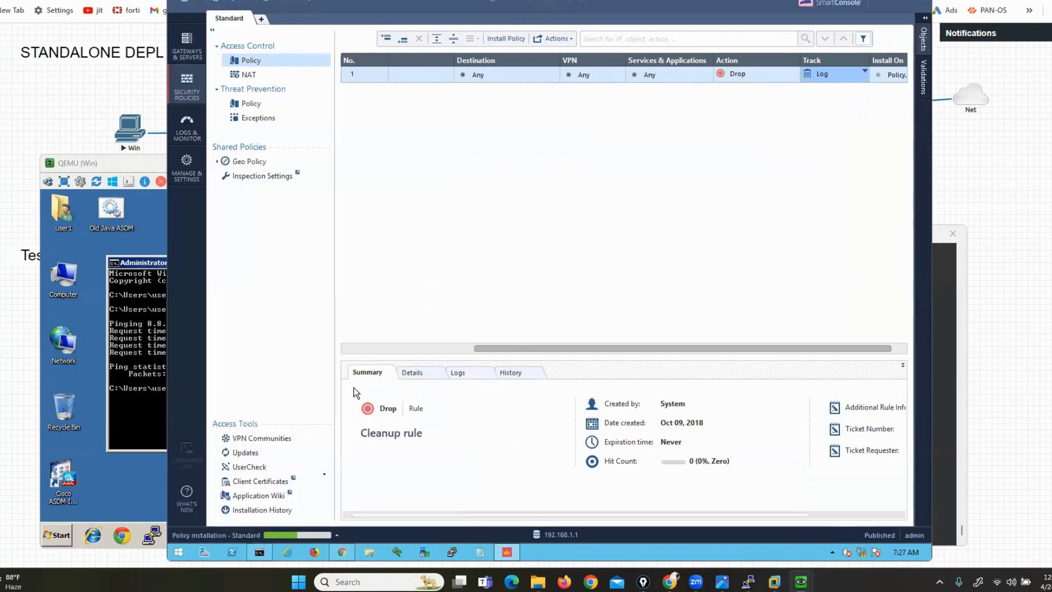
{"action": "left_click", "coordinate": [337, 535]}
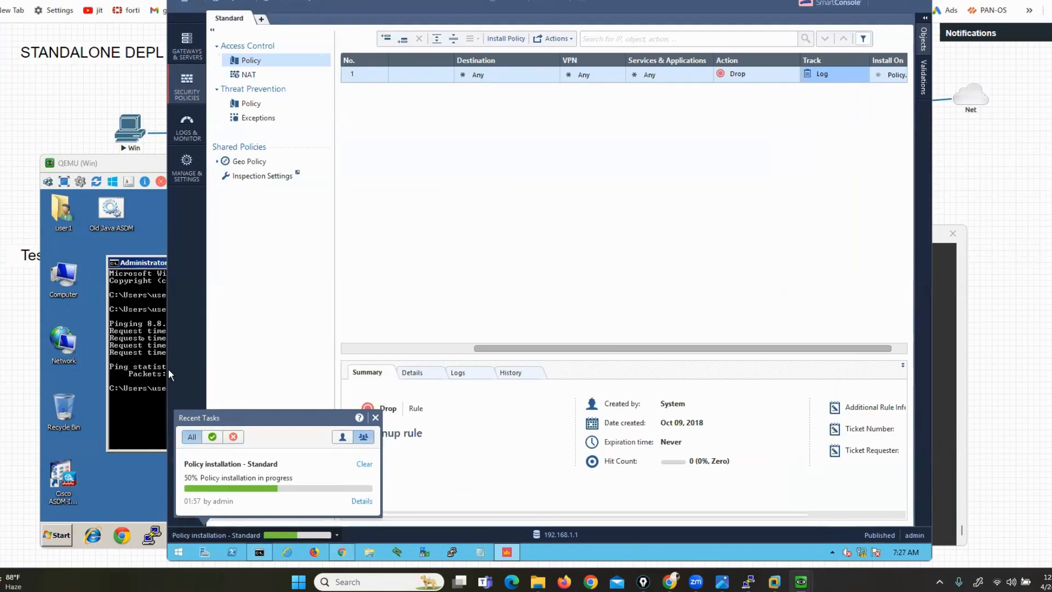
{"action": "left_click", "coordinate": [142, 343]}
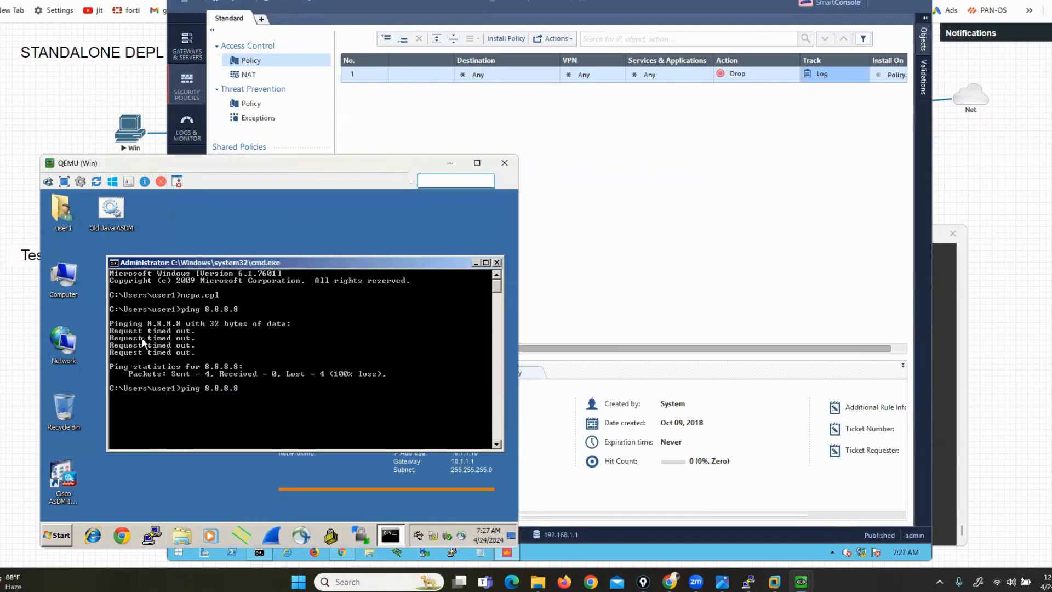
{"action": "key", "text": "Return"}
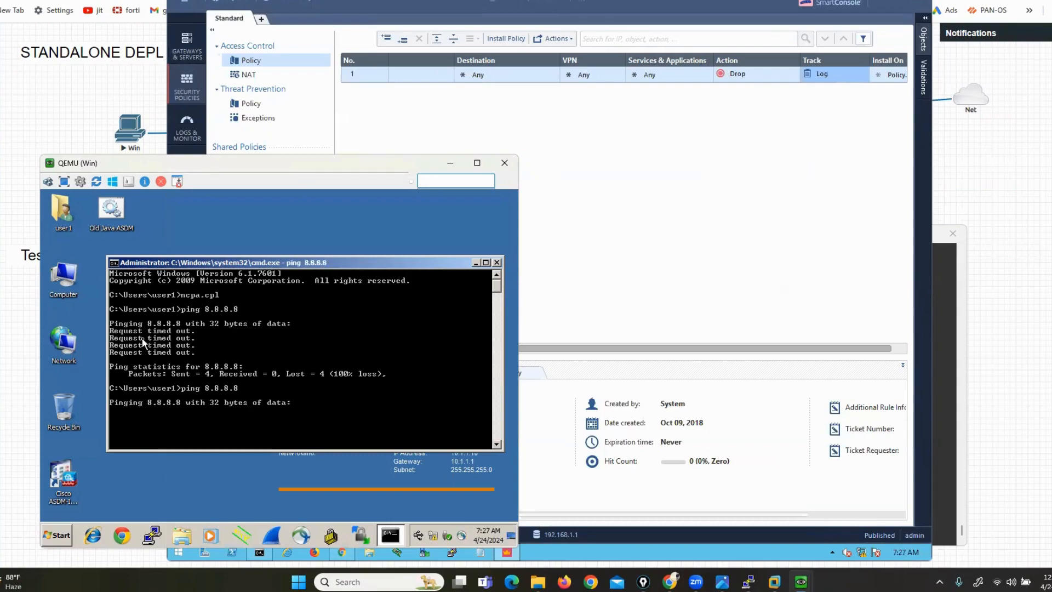
{"action": "left_click", "coordinate": [641, 242]}
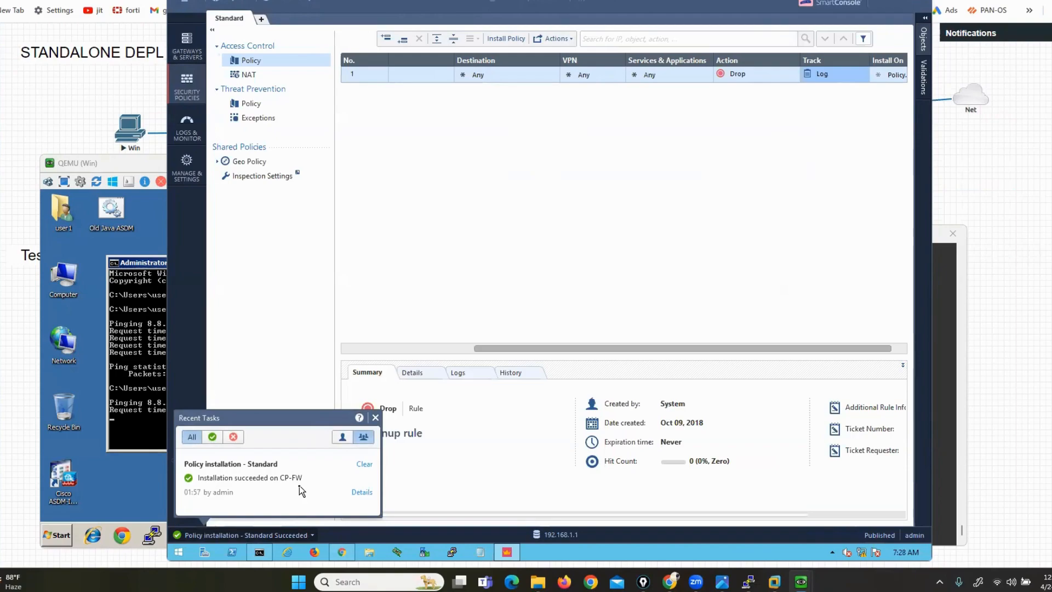
{"action": "left_click", "coordinate": [159, 410]}
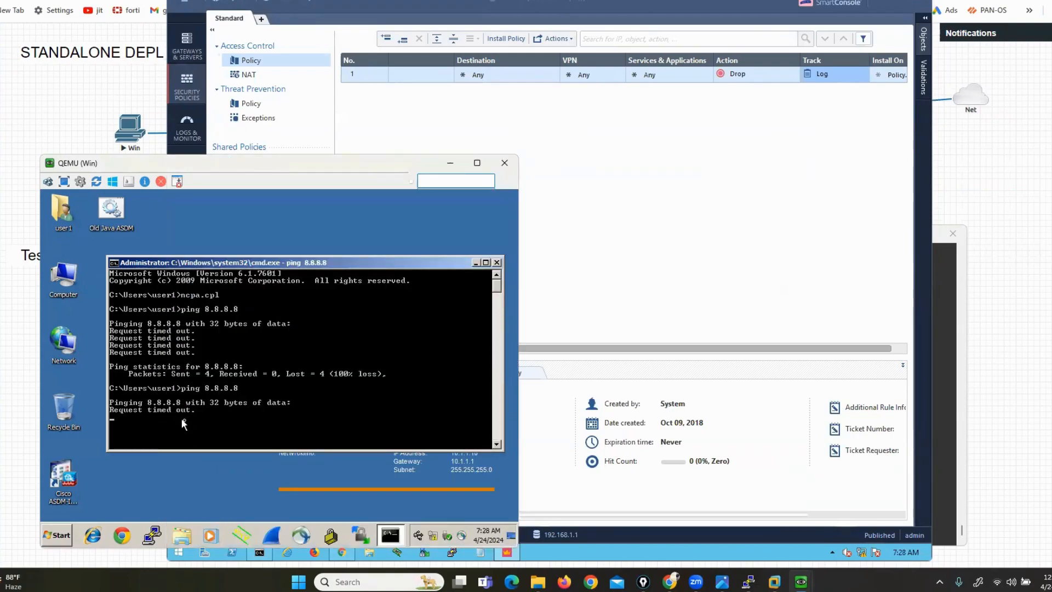
{"action": "left_click", "coordinate": [677, 285]}
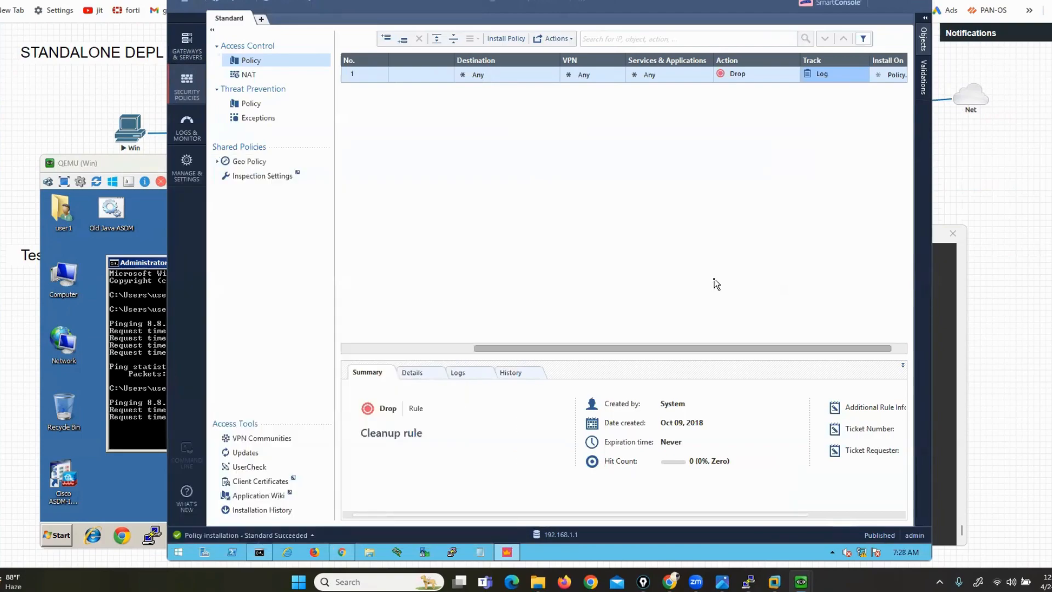
Show the Cleanup rule's logs and restart the continuous ping to 8.8.8.8 on the client
{"action": "left_click", "coordinate": [459, 373]}
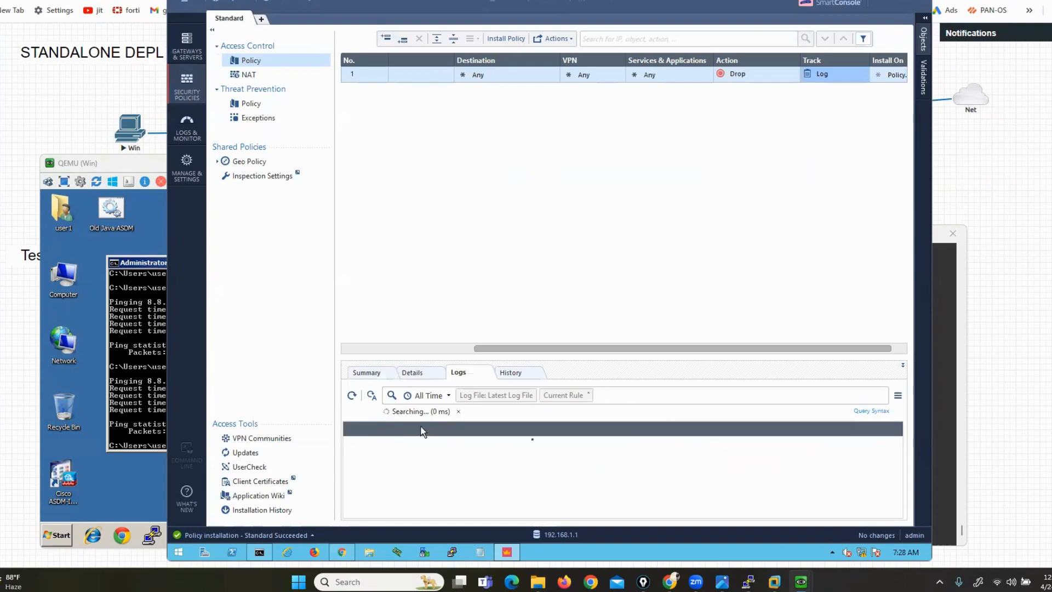
{"action": "left_click", "coordinate": [154, 313]}
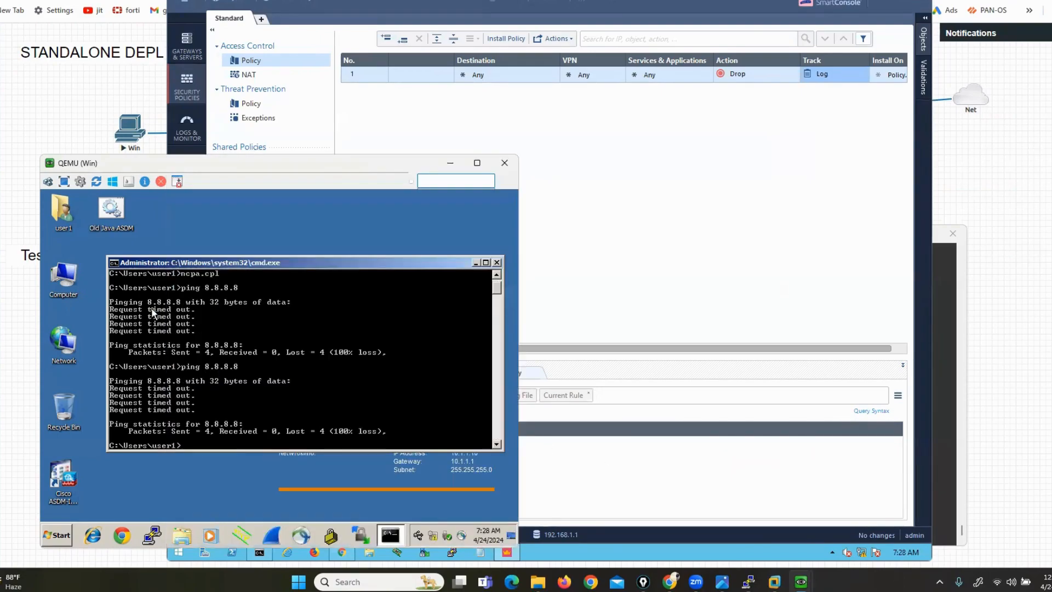
{"action": "key", "text": "Up"}
{"action": "key", "text": "Return"}
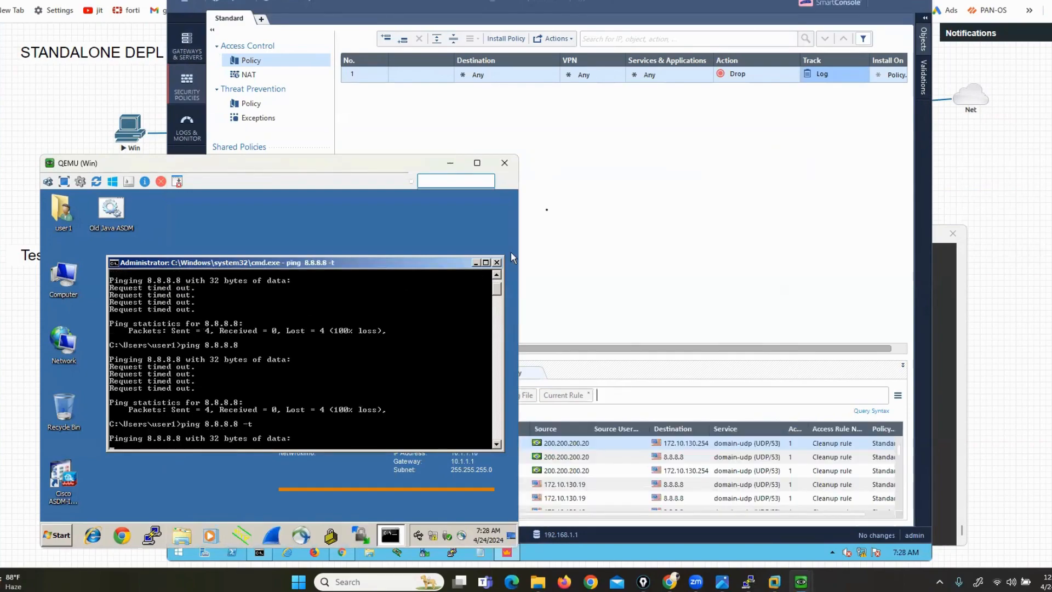
{"action": "left_click", "coordinate": [673, 203]}
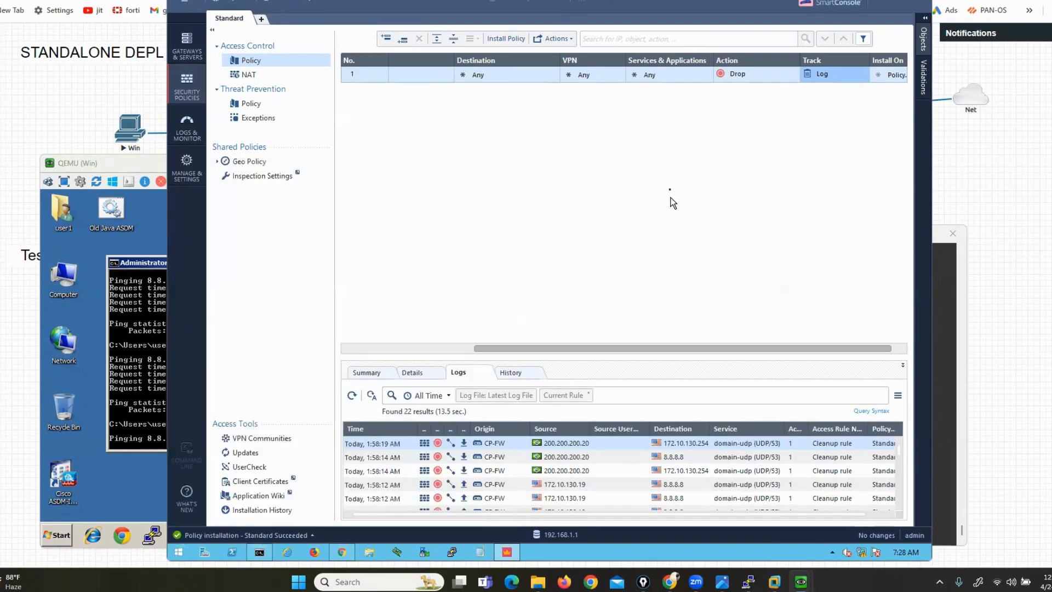
Open the dropped 8.8.8.8 log entry and highlight source 200.200.200.20, the Drop action and Cleanup rule
{"action": "left_click", "coordinate": [568, 458]}
{"action": "double_click", "coordinate": [570, 462]}
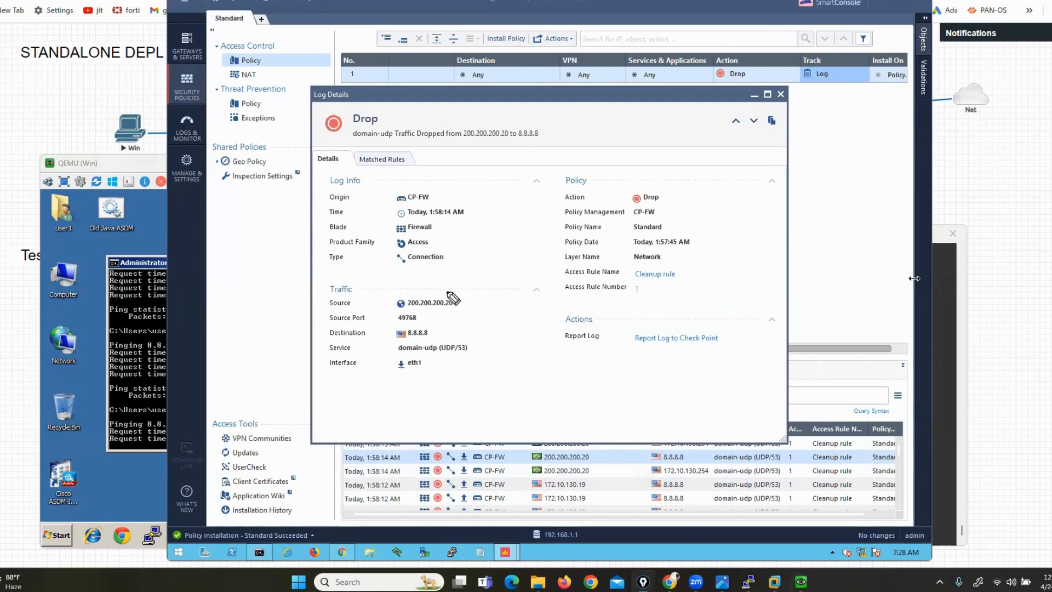
{"action": "left_click_drag", "start_coordinate": [449, 291], "coordinate": [465, 314]}
{"action": "mouse_move", "coordinate": [395, 288]}
{"action": "left_mouse_down"}
{"action": "mouse_move", "coordinate": [384, 311]}
{"action": "mouse_move", "coordinate": [437, 340]}
{"action": "mouse_move", "coordinate": [389, 343]}
{"action": "left_mouse_up"}
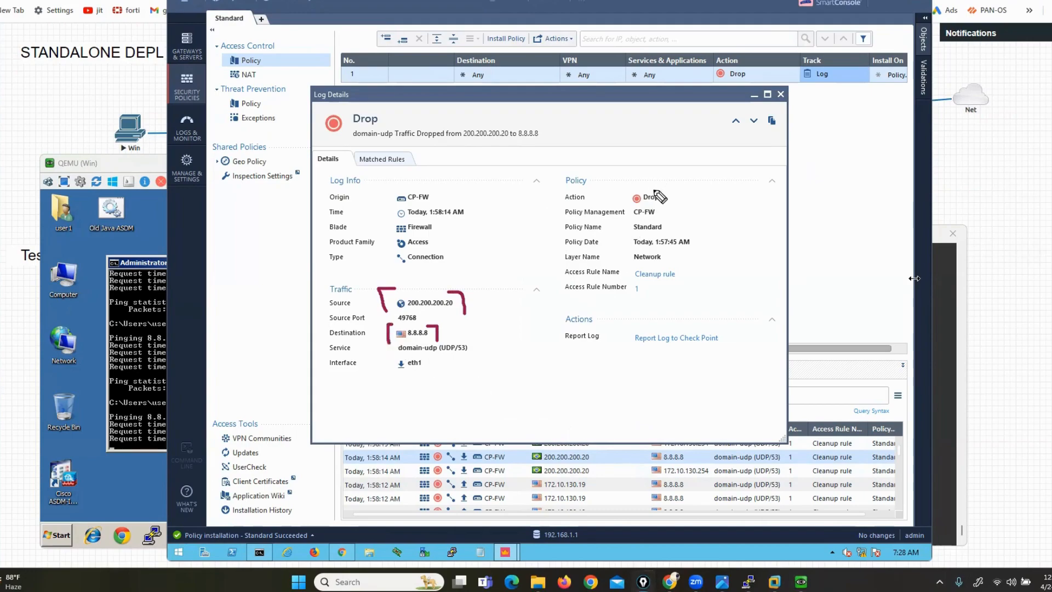
{"action": "mouse_move", "coordinate": [655, 190]}
{"action": "left_mouse_down"}
{"action": "mouse_move", "coordinate": [677, 207]}
{"action": "mouse_move", "coordinate": [620, 198]}
{"action": "mouse_move", "coordinate": [627, 291]}
{"action": "left_mouse_up"}
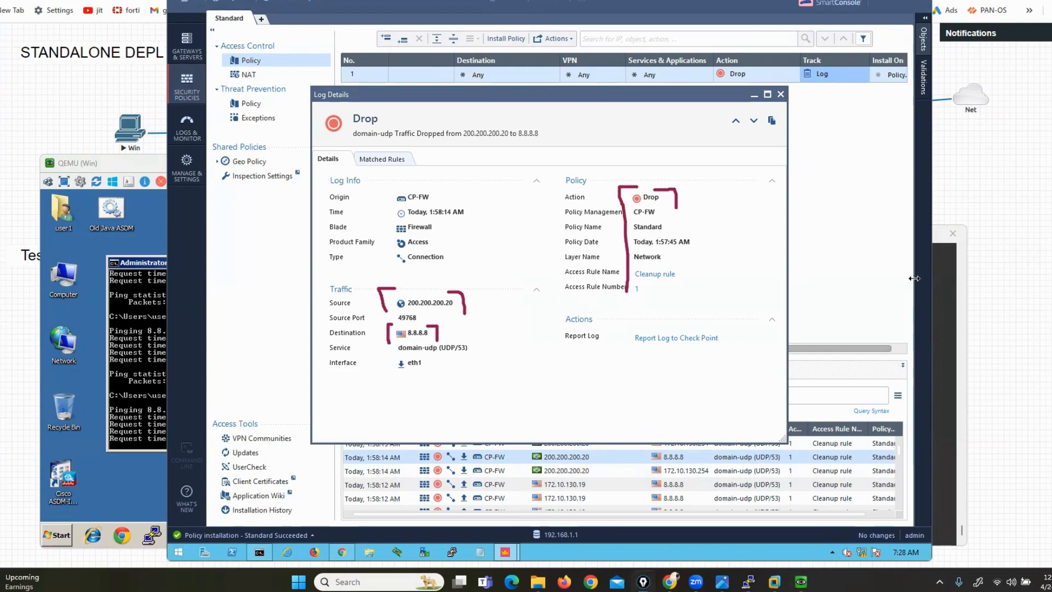
{"action": "left_click", "coordinate": [1051, 314]}
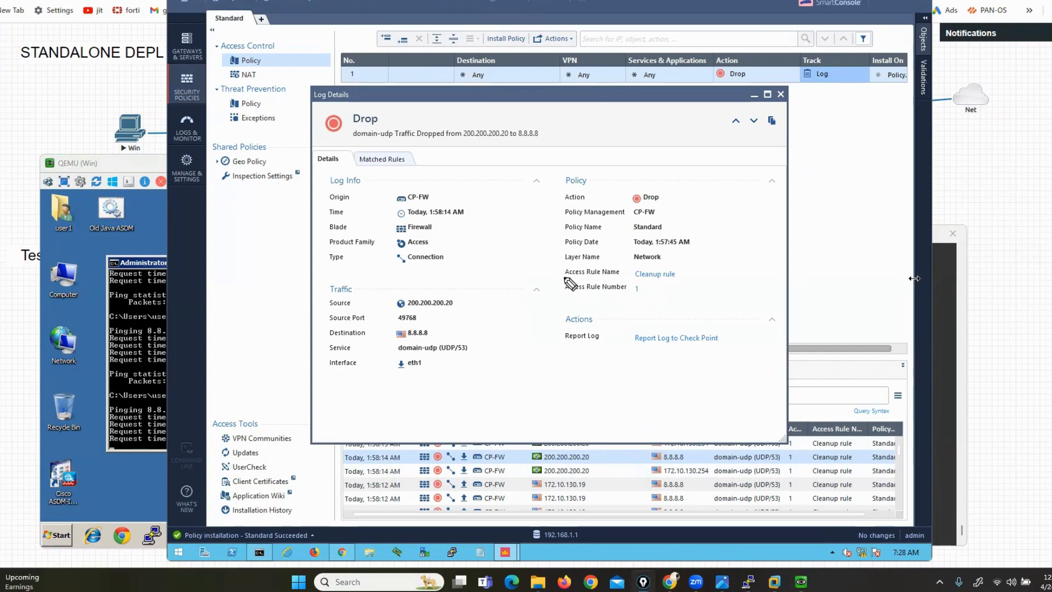
{"action": "mouse_move", "coordinate": [568, 281]}
{"action": "left_mouse_down"}
{"action": "mouse_move", "coordinate": [686, 276]}
{"action": "mouse_move", "coordinate": [638, 259]}
{"action": "mouse_move", "coordinate": [575, 257]}
{"action": "mouse_move", "coordinate": [550, 280]}
{"action": "mouse_move", "coordinate": [584, 283]}
{"action": "left_mouse_up"}
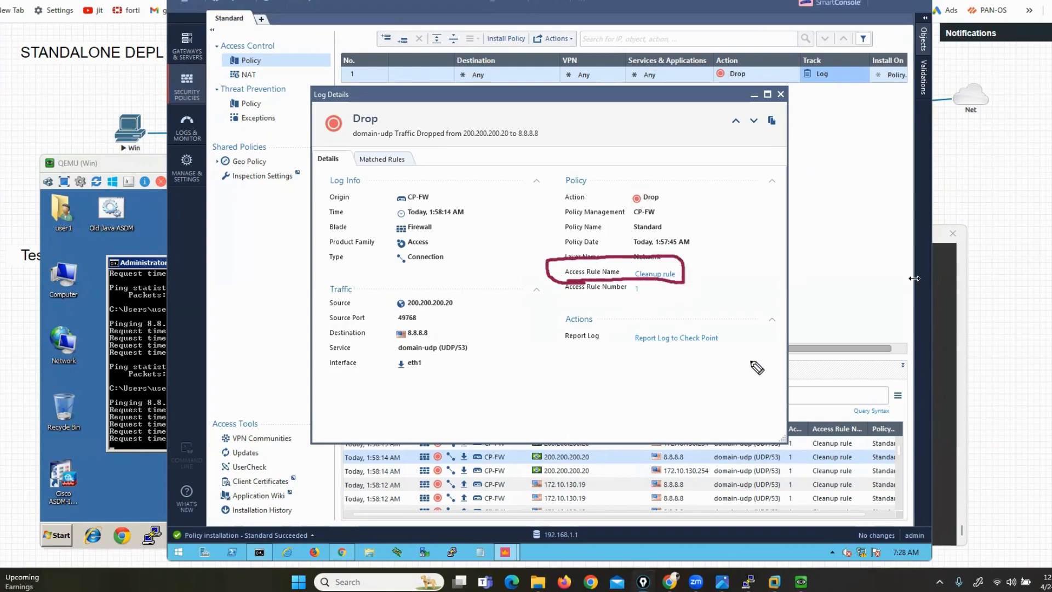
{"action": "left_click", "coordinate": [1051, 314]}
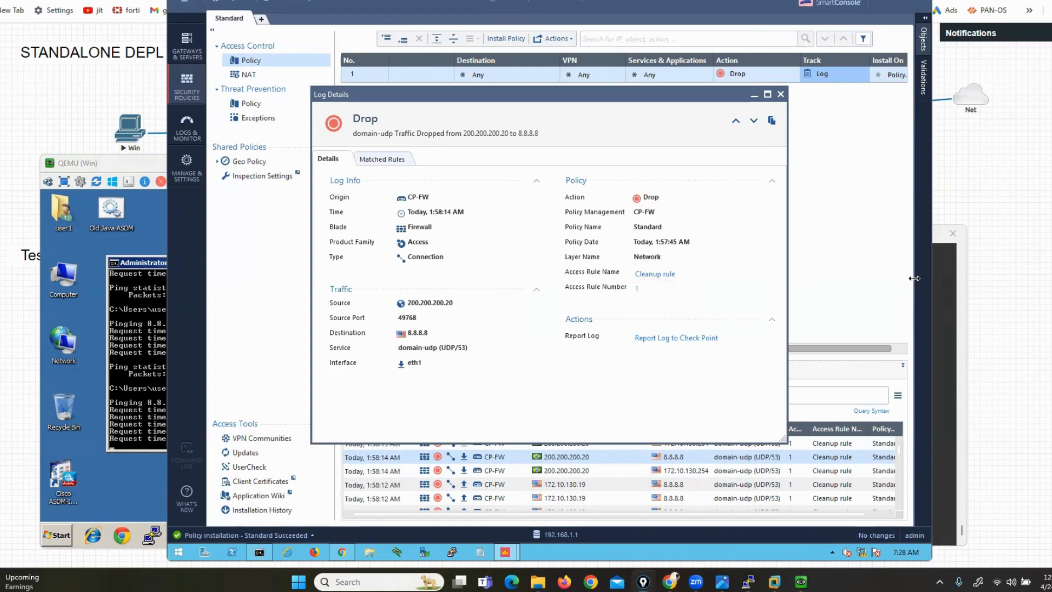
Change the Cleanup rule's action from Drop to Accept and publish the change
{"action": "left_click", "coordinate": [781, 95]}
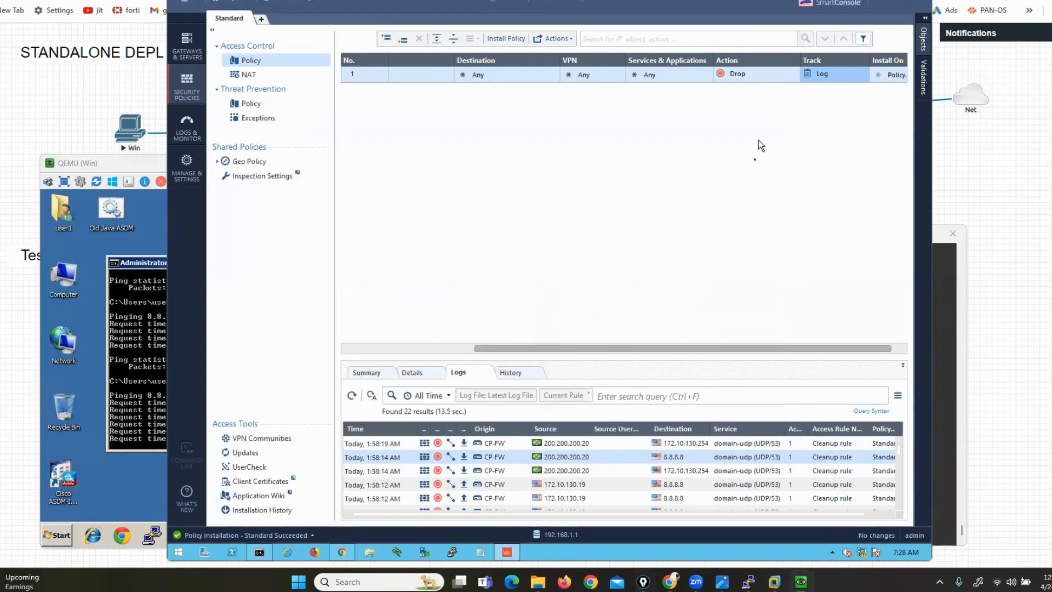
{"action": "left_click", "coordinate": [735, 78]}
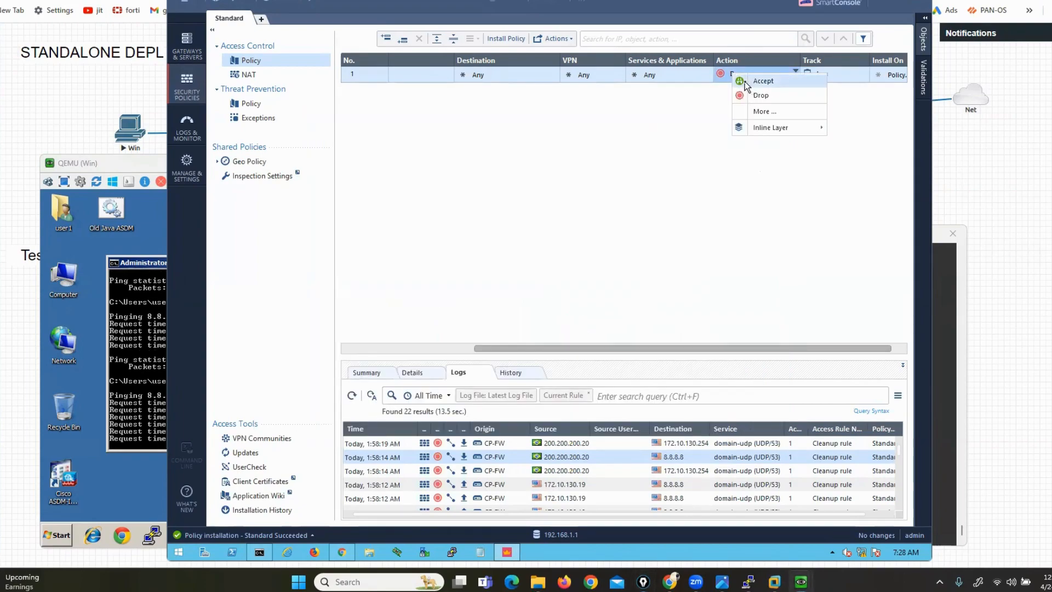
{"action": "left_click", "coordinate": [749, 81]}
{"action": "left_click", "coordinate": [600, 2]}
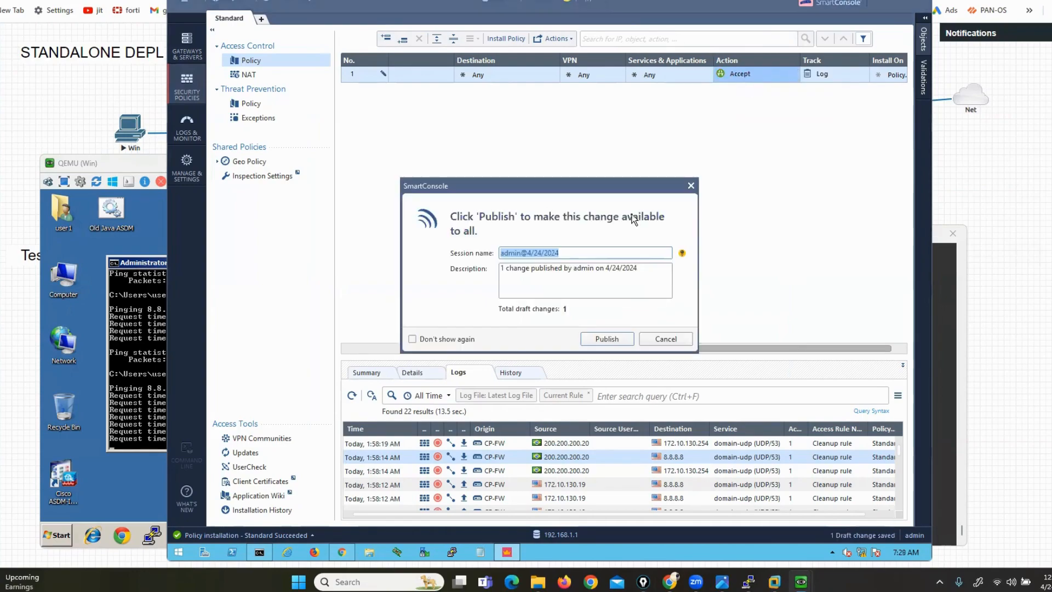
{"action": "left_click", "coordinate": [608, 338]}
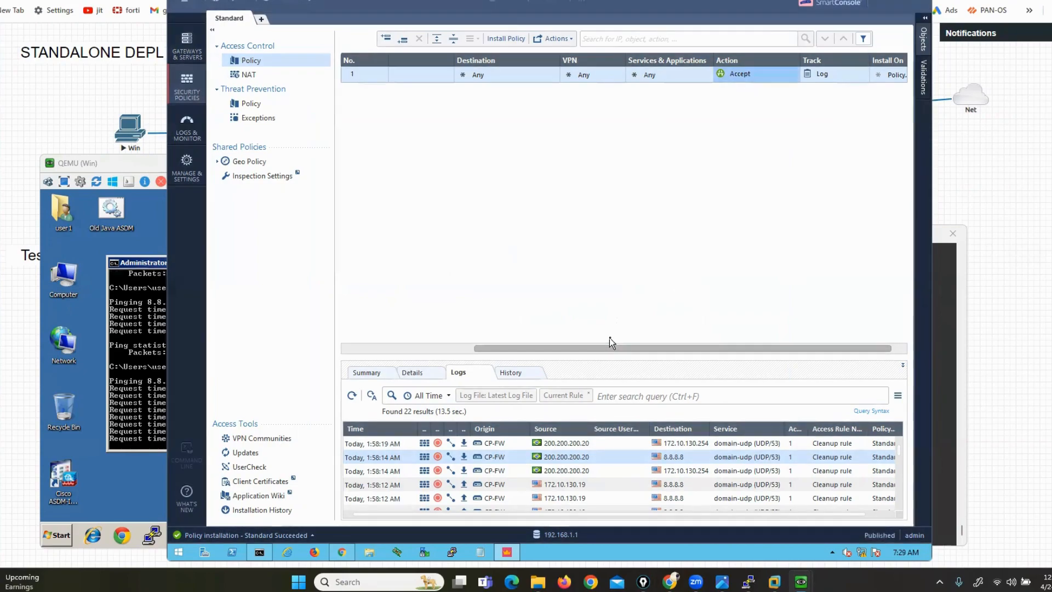
Install the Standard policy on CP-FW and check the installation progress in Recent Tasks
{"action": "left_click", "coordinate": [506, 39]}
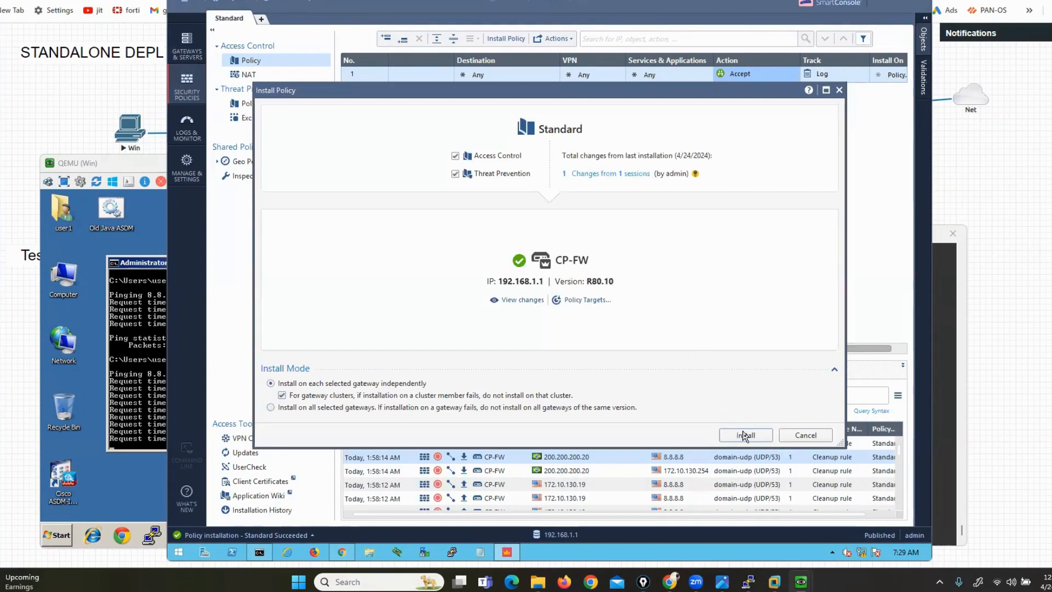
{"action": "left_click", "coordinate": [745, 435]}
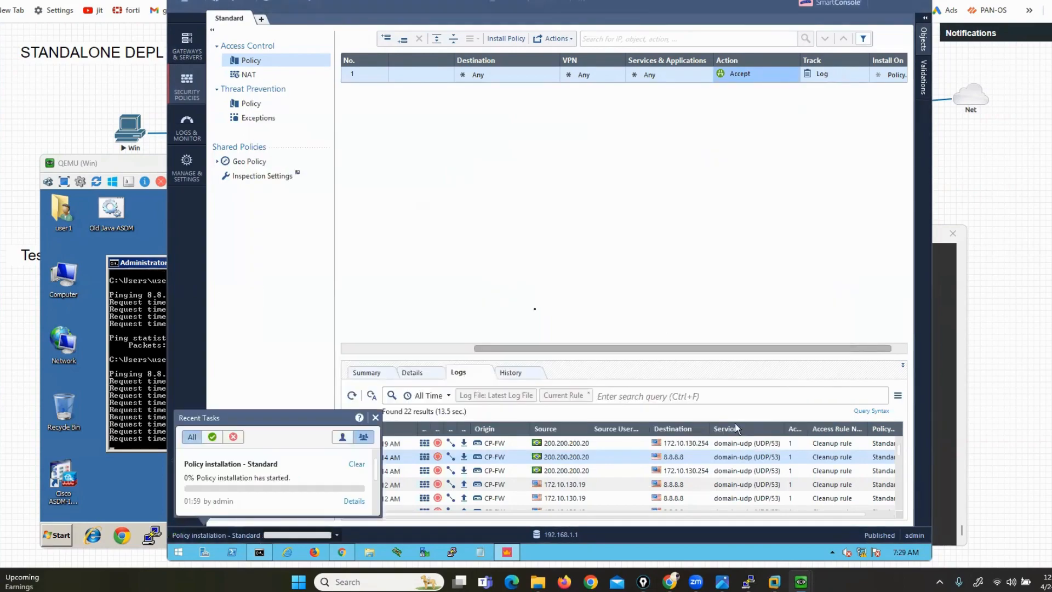
{"action": "left_click_drag", "start_coordinate": [481, 353], "coordinate": [551, 357]}
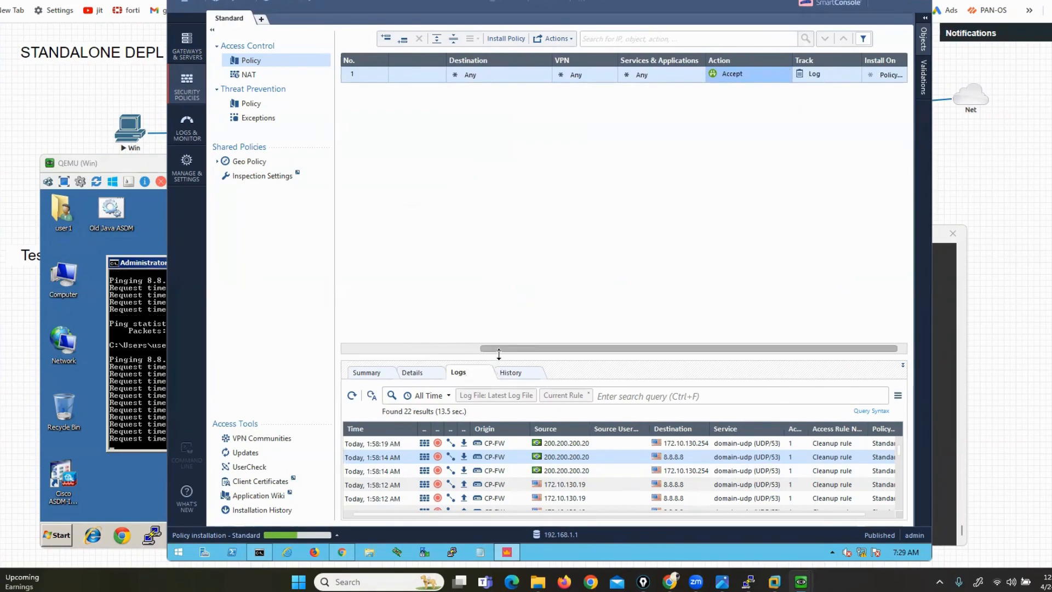
{"action": "left_click_drag", "start_coordinate": [497, 348], "coordinate": [367, 350]}
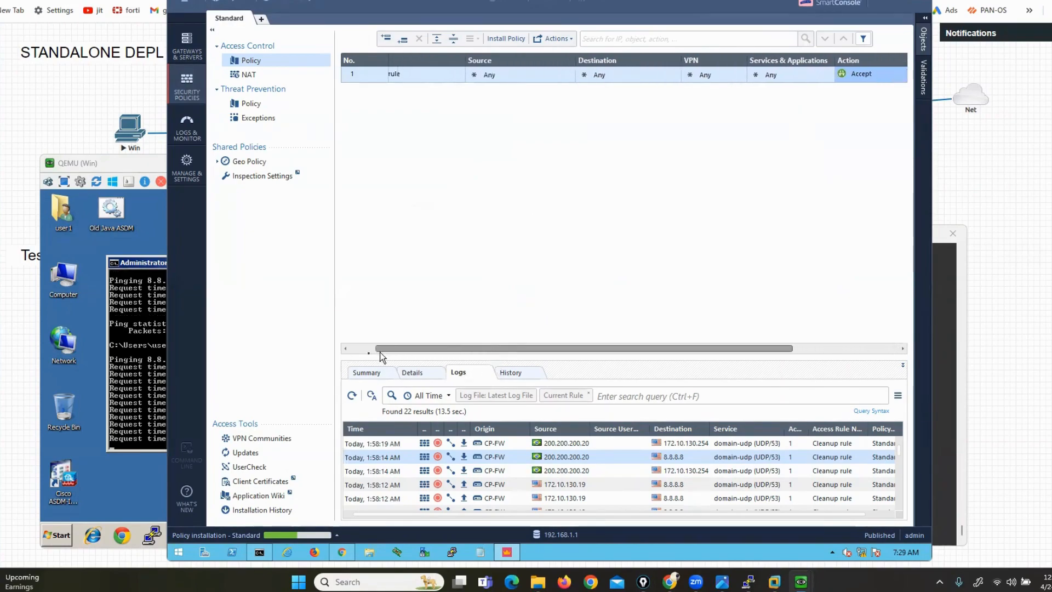
{"action": "left_click", "coordinate": [333, 540]}
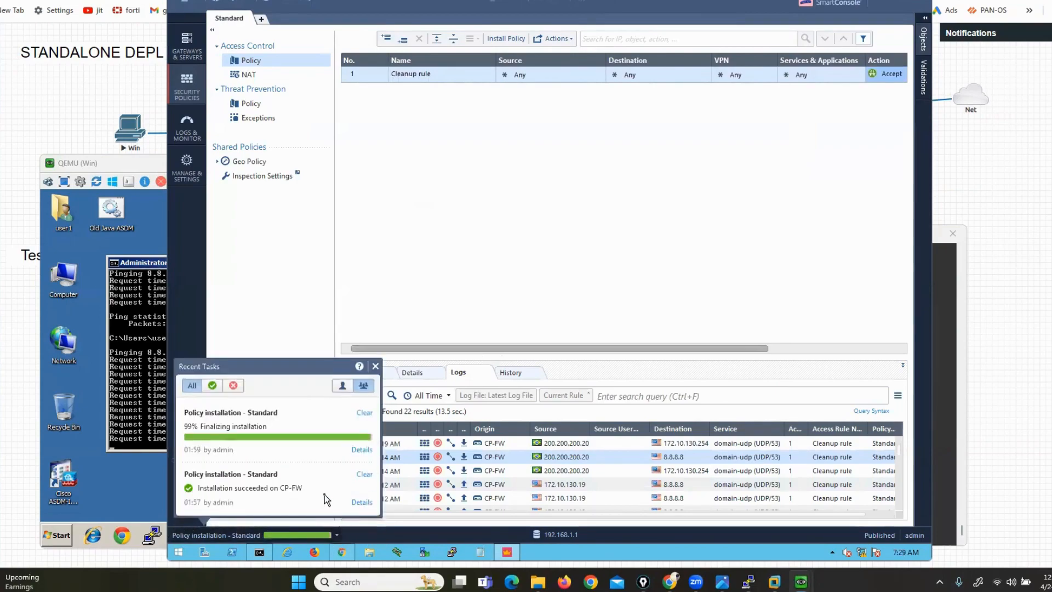
{"action": "left_click_drag", "start_coordinate": [88, 162], "coordinate": [68, 116]}
{"action": "left_click", "coordinate": [682, 210]}
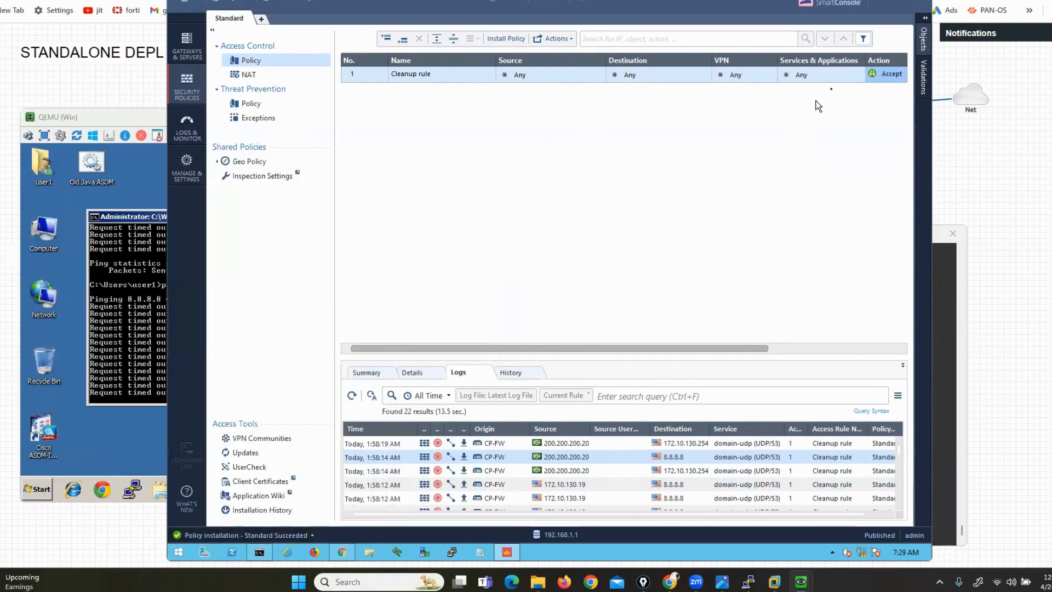
{"action": "left_click", "coordinate": [131, 317]}
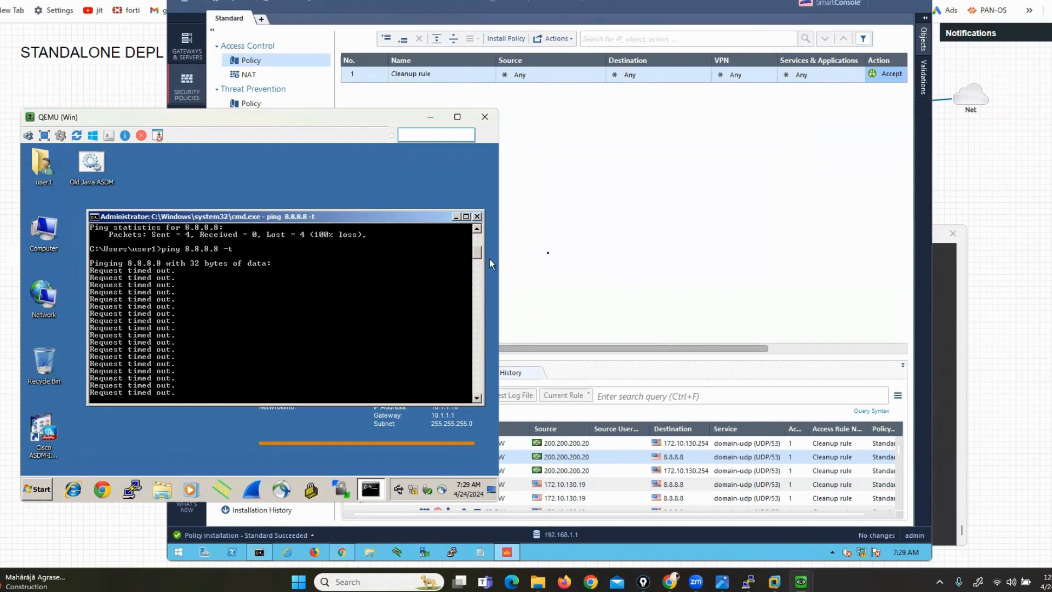
{"action": "left_click", "coordinate": [551, 252]}
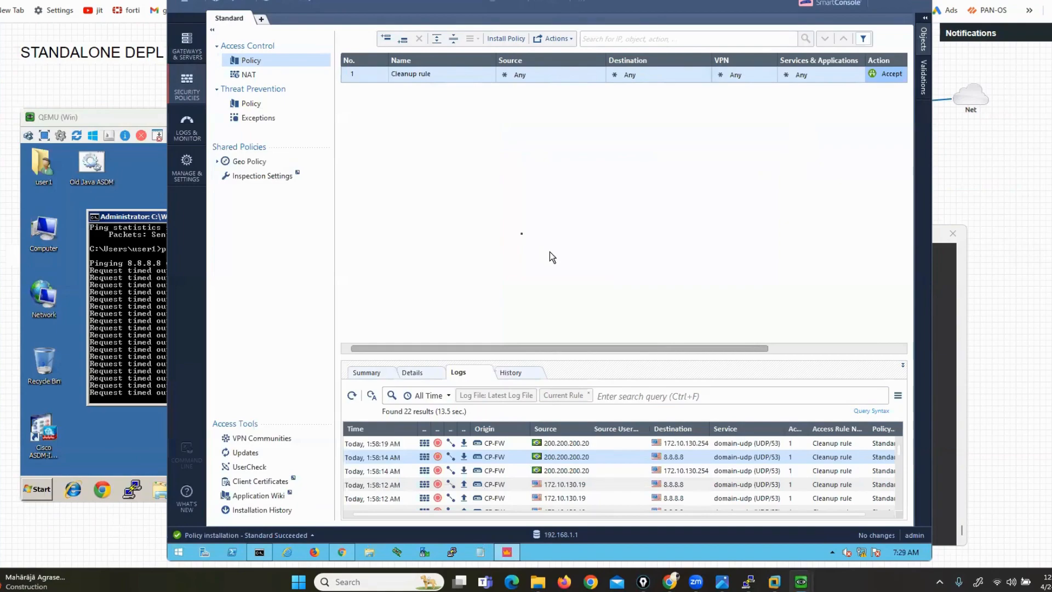
Open the NAT rulebase, inspect its two automatic hide rules, and list new-object types in Objects
{"action": "left_click", "coordinate": [261, 78]}
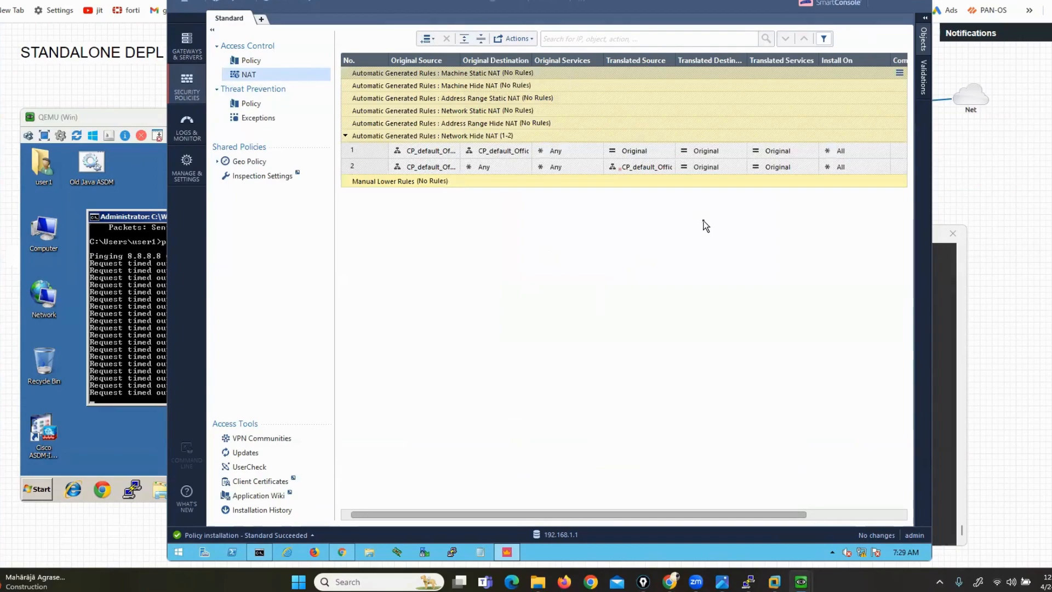
{"action": "left_click", "coordinate": [389, 153]}
{"action": "left_click", "coordinate": [383, 168]}
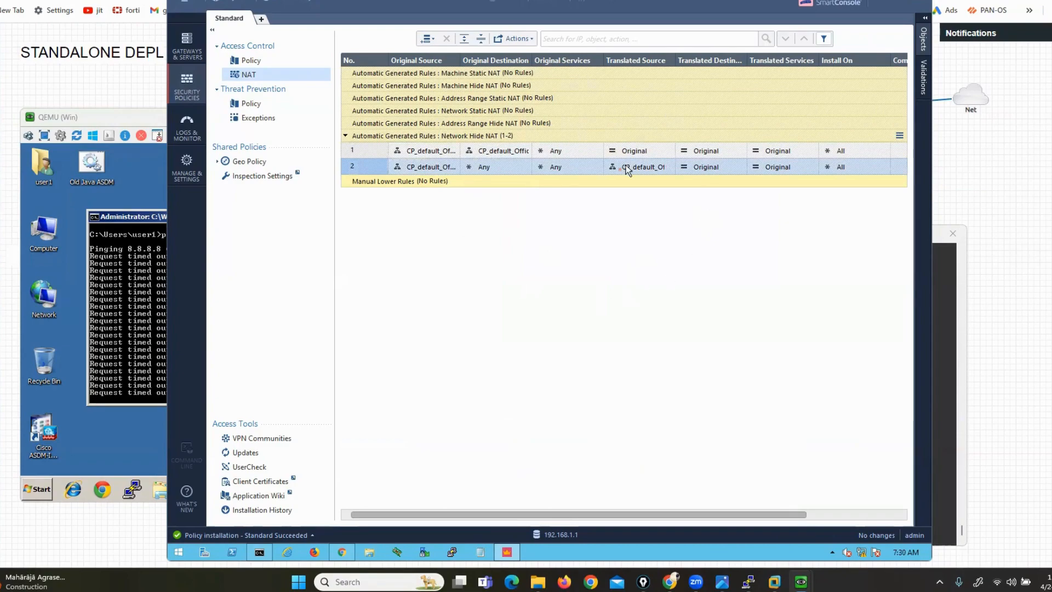
{"action": "left_click", "coordinate": [924, 25]}
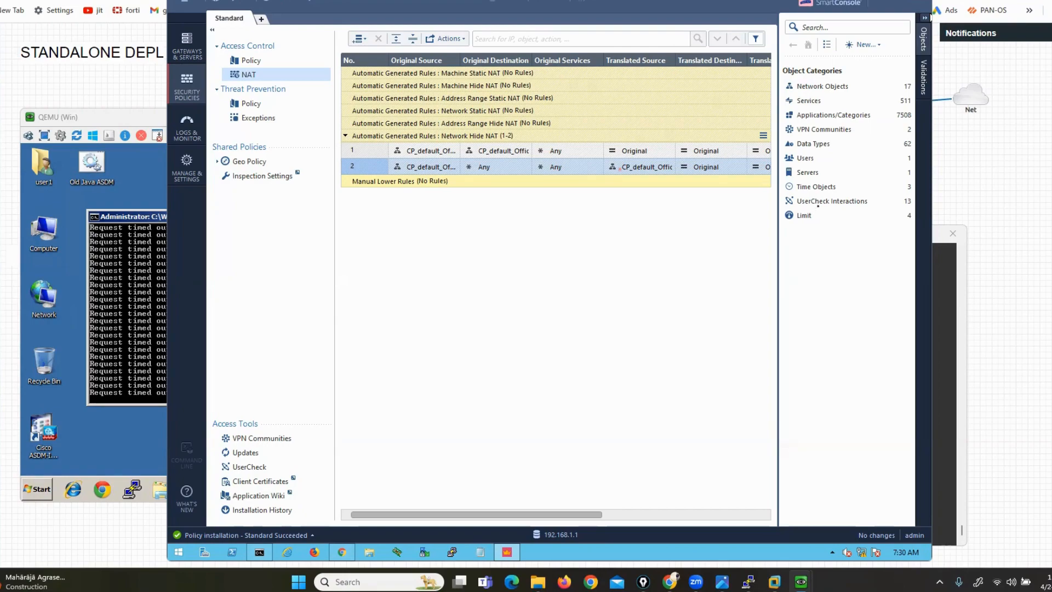
{"action": "left_click", "coordinate": [859, 45]}
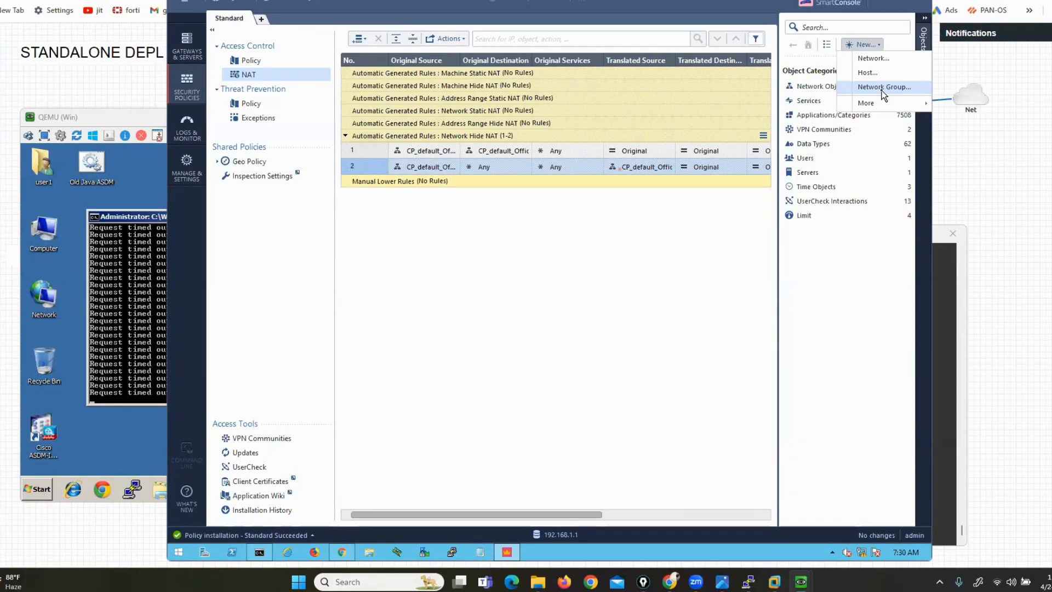
Create network LAN-NETWORK with address 200.200.200.0 and mask 255.255.255.0
{"action": "left_click", "coordinate": [872, 54]}
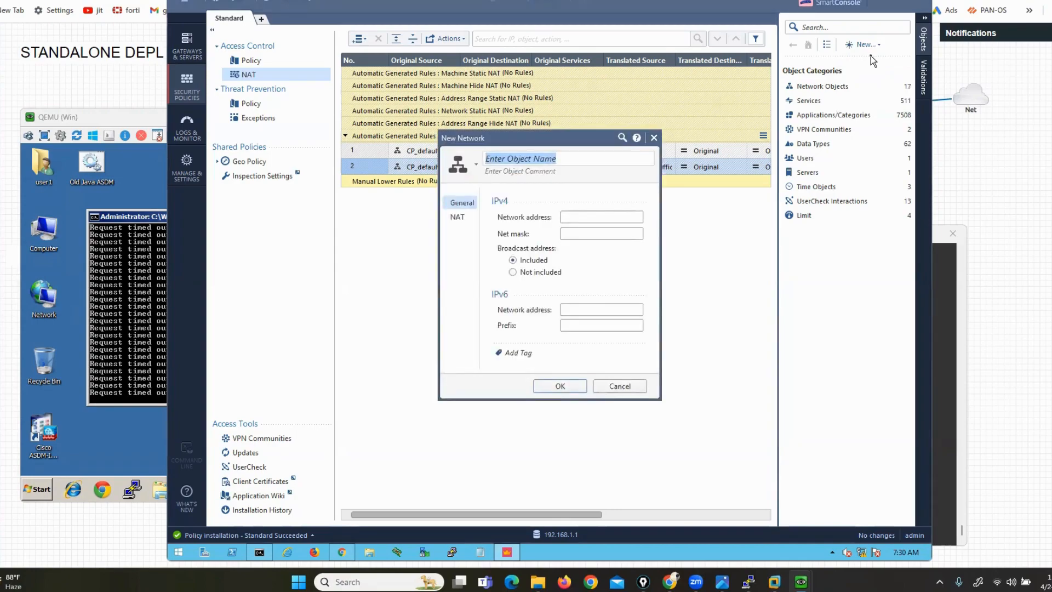
{"action": "type", "text": "LAN"}
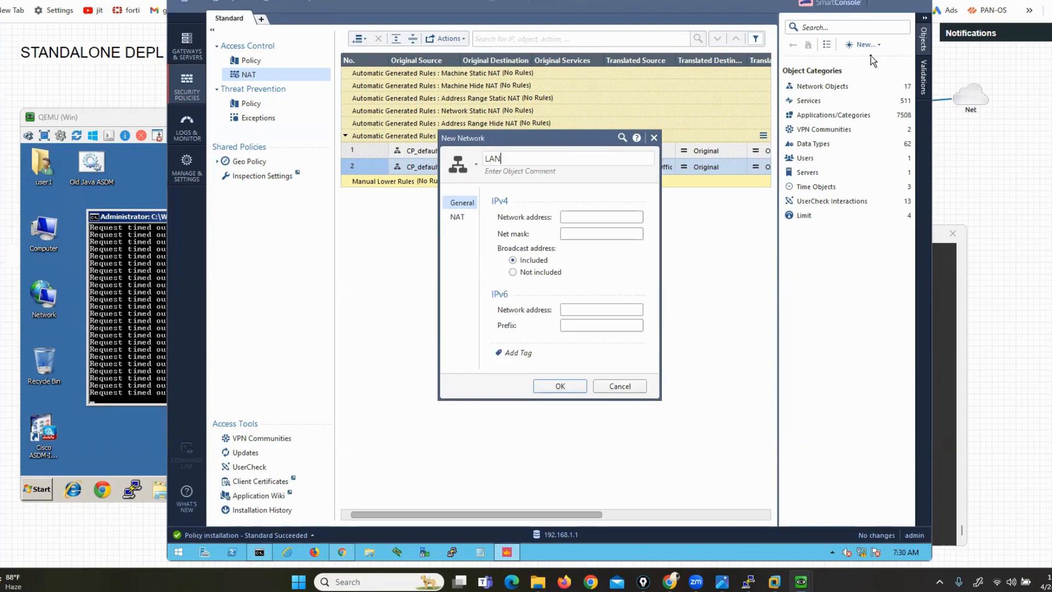
{"action": "type", "text": "-NETWORK"}
{"action": "left_click", "coordinate": [618, 215]}
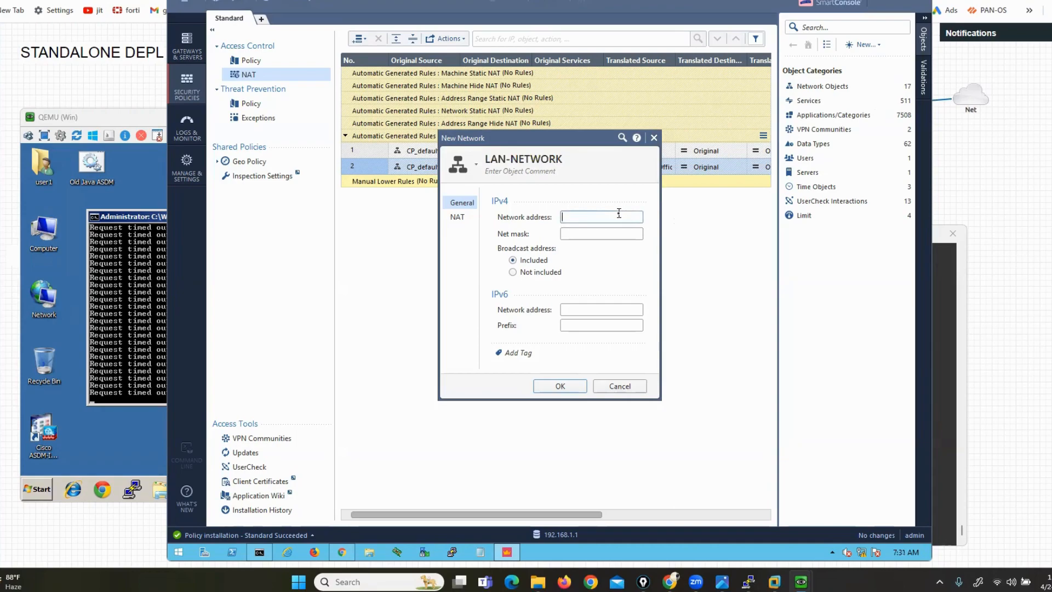
{"action": "type", "text": "200.200.200.0"}
{"action": "type", "text": "255.255.255."}
{"action": "type", "text": "0"}
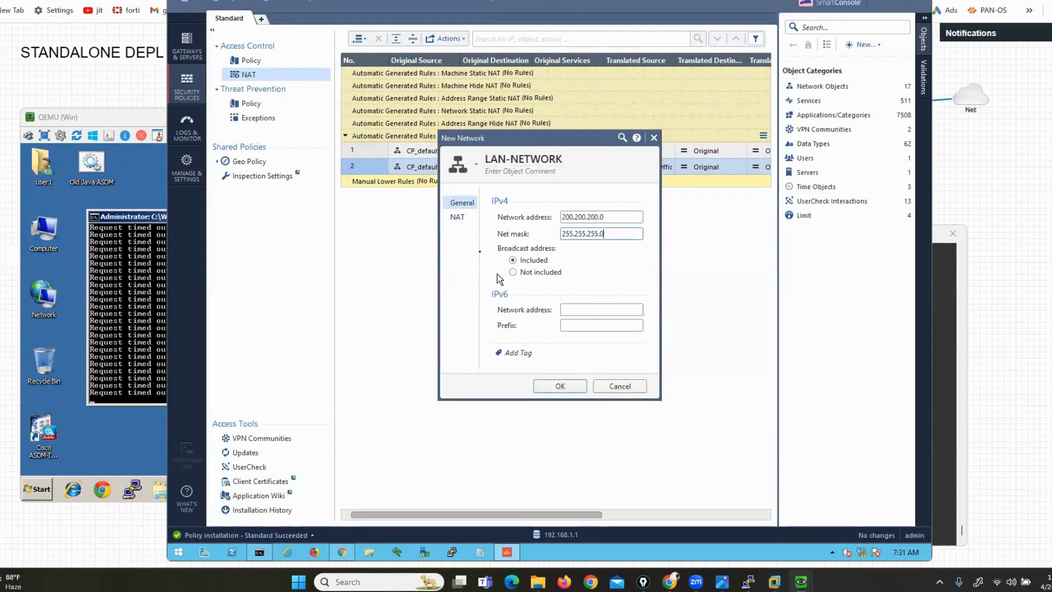
Enable automatic address translation on LAN-NETWORK with Hide behind the gateway
{"action": "left_click", "coordinate": [457, 217]}
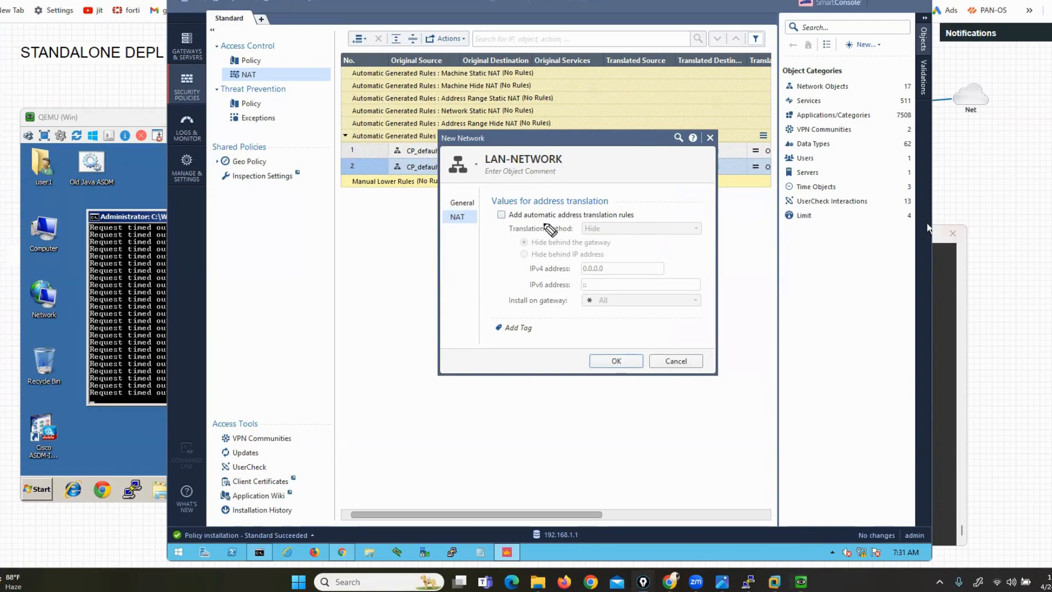
{"action": "left_click_drag", "start_coordinate": [493, 221], "coordinate": [652, 222]}
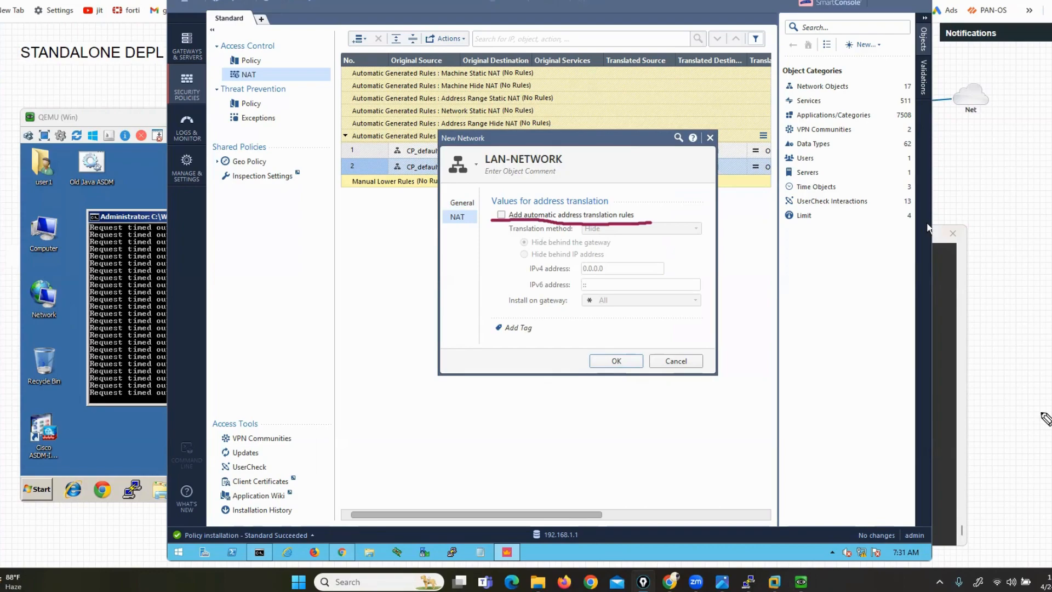
{"action": "key", "text": "Escape"}
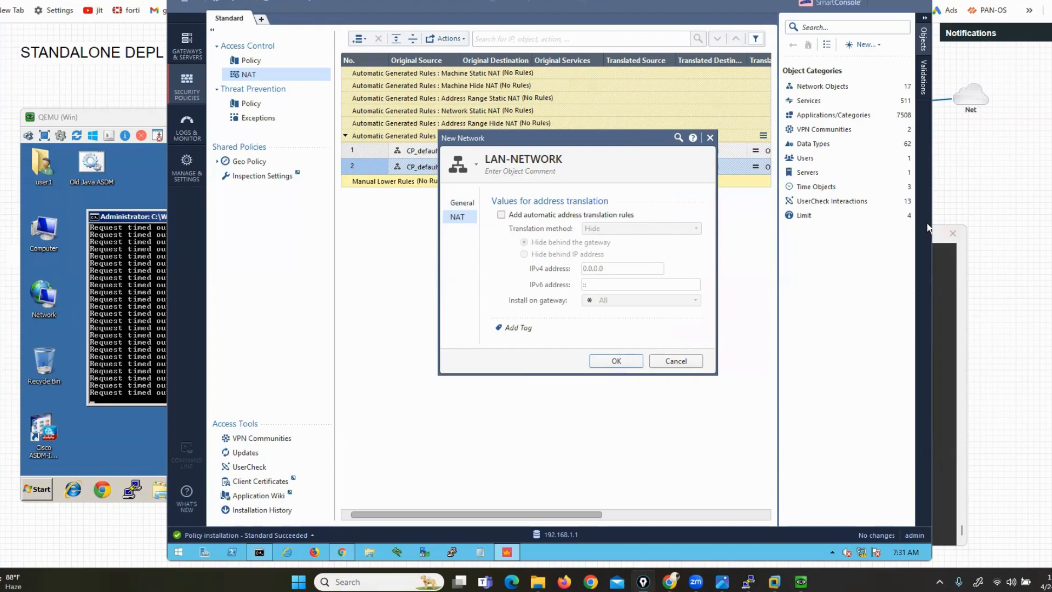
{"action": "left_click", "coordinate": [501, 215]}
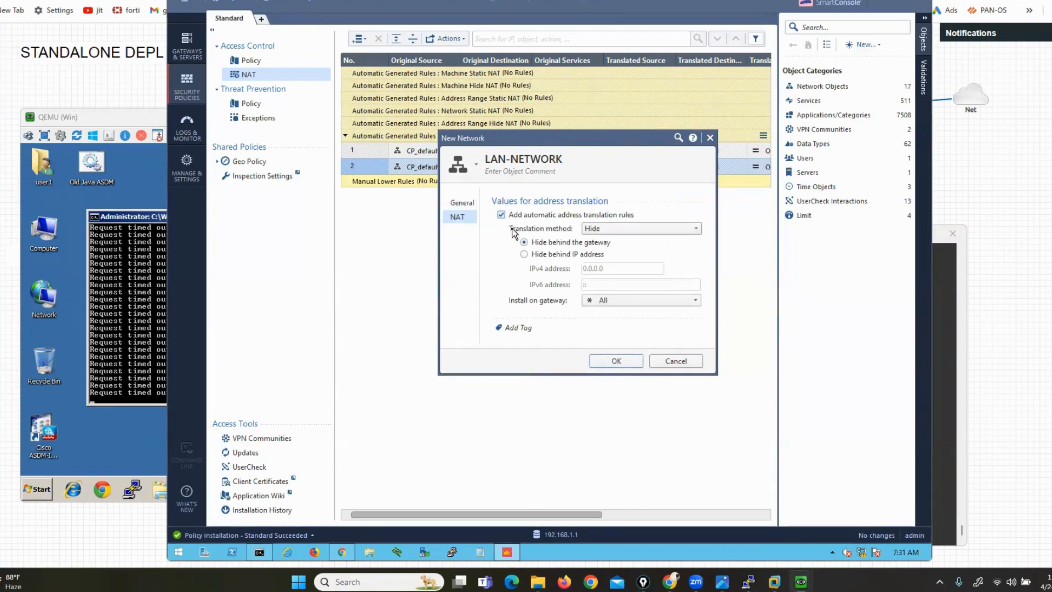
{"action": "left_click", "coordinate": [667, 229]}
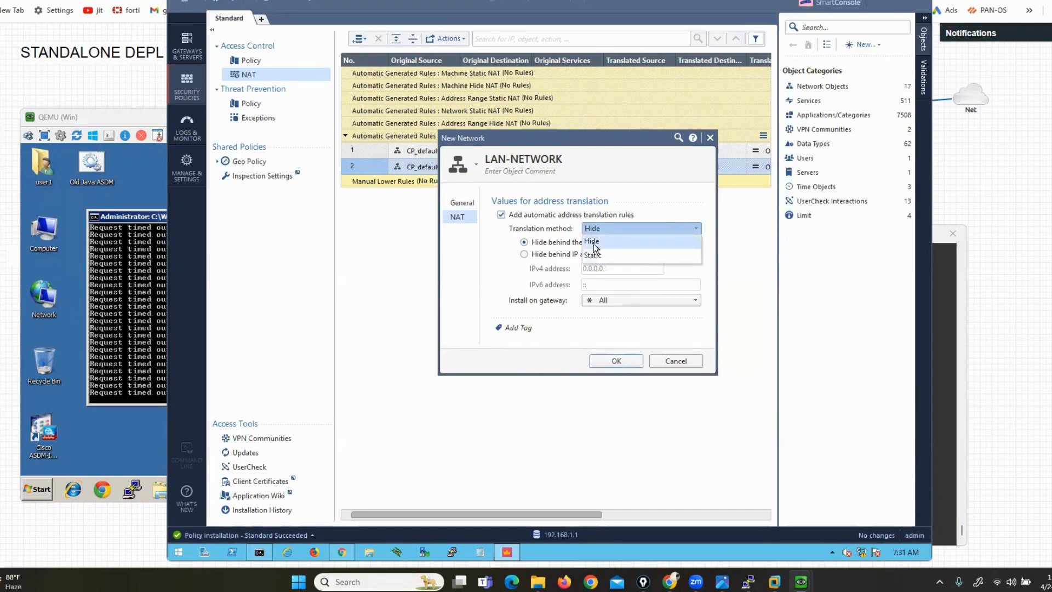
{"action": "left_click", "coordinate": [593, 242]}
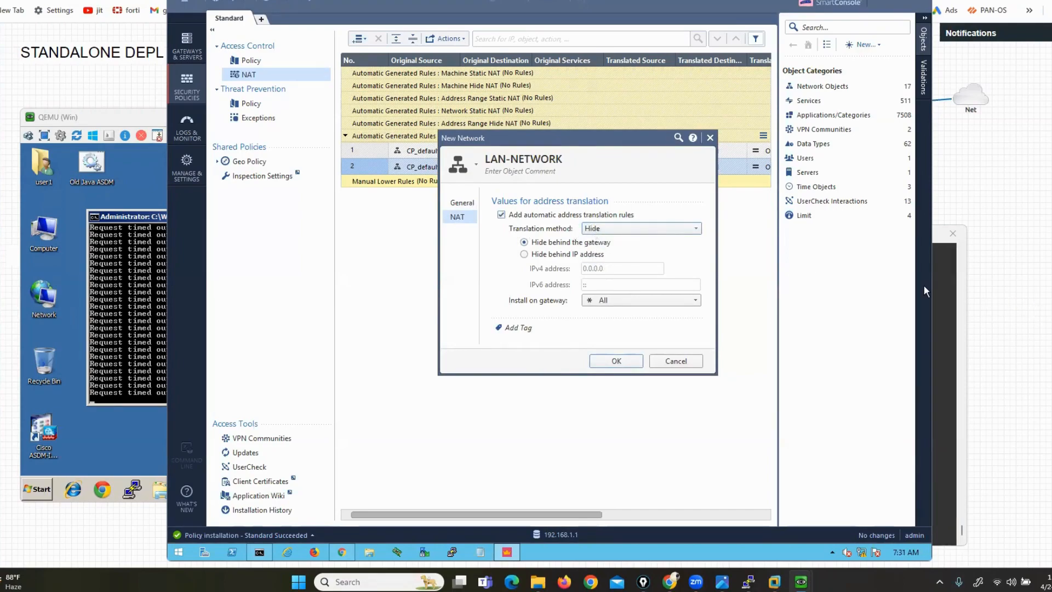
{"action": "mouse_move", "coordinate": [604, 236]}
{"action": "left_mouse_down"}
{"action": "mouse_move", "coordinate": [614, 235]}
{"action": "mouse_move", "coordinate": [600, 250]}
{"action": "left_mouse_up"}
{"action": "left_click_drag", "start_coordinate": [519, 235], "coordinate": [520, 247]}
Save LAN-NETWORK and point out it as source of the new hide NAT rules 3 and 4
{"action": "key", "text": "alt+Tab"}
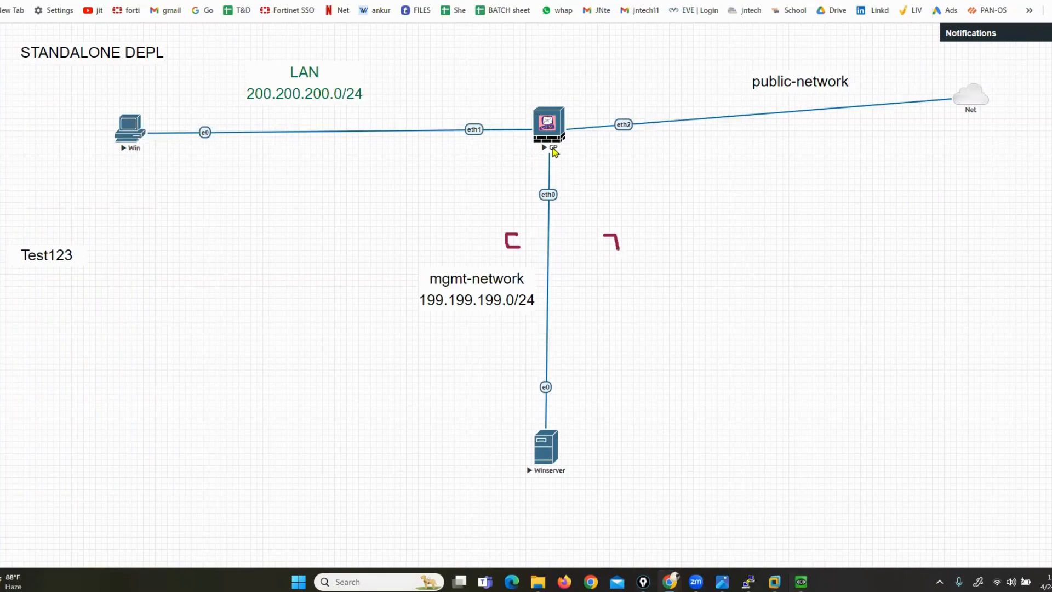
{"action": "mouse_move", "coordinate": [801, 581]}
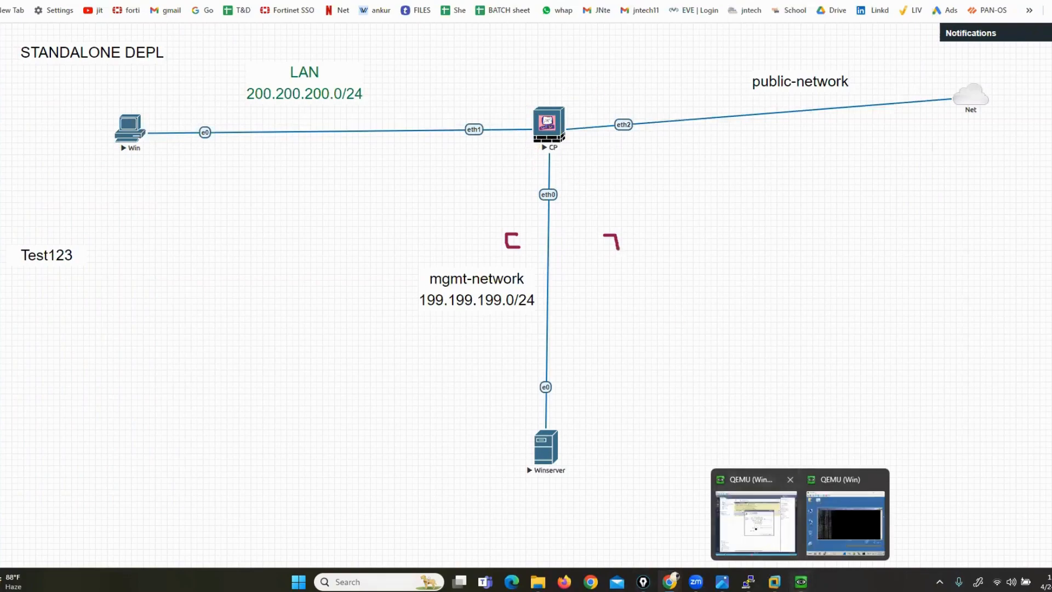
{"action": "left_click", "coordinate": [755, 520]}
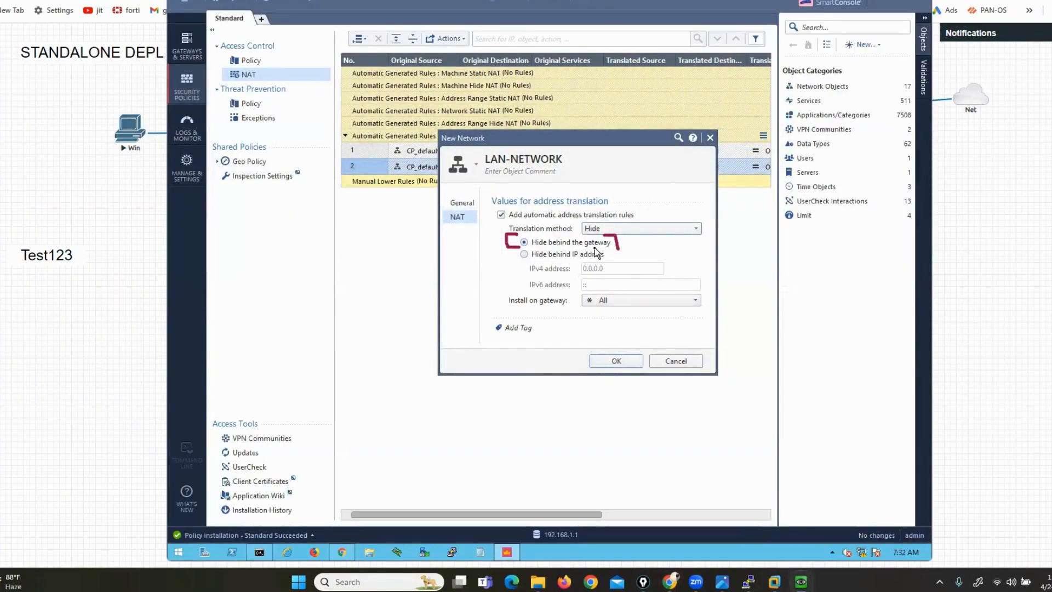
{"action": "left_click", "coordinate": [618, 360]}
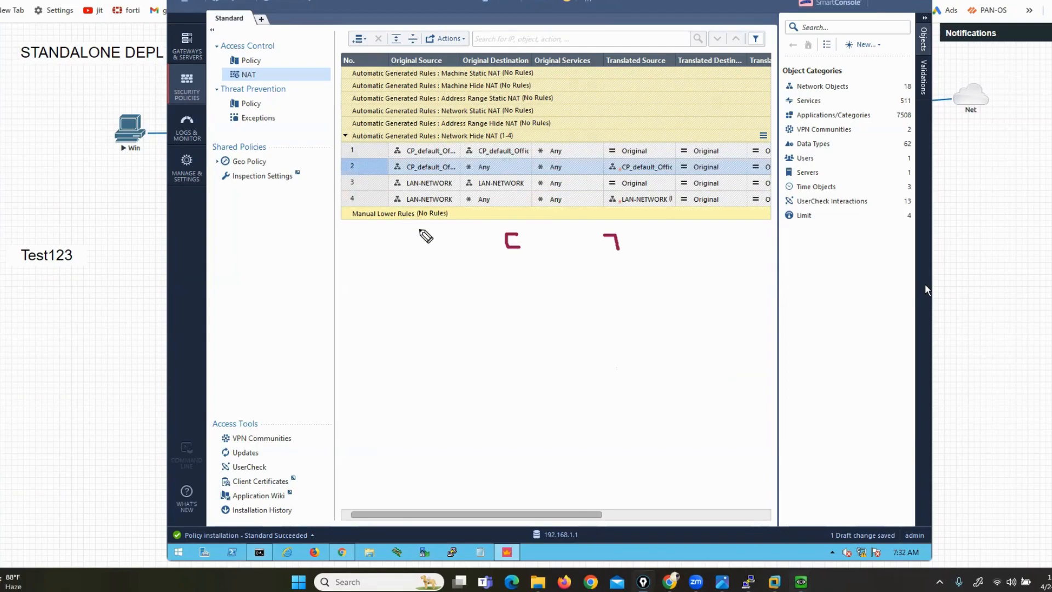
{"action": "left_click_drag", "start_coordinate": [393, 205], "coordinate": [443, 204]}
{"action": "left_click_drag", "start_coordinate": [478, 266], "coordinate": [478, 201]}
{"action": "left_click_drag", "start_coordinate": [406, 187], "coordinate": [409, 70]}
{"action": "left_click_drag", "start_coordinate": [393, 176], "coordinate": [422, 175]}
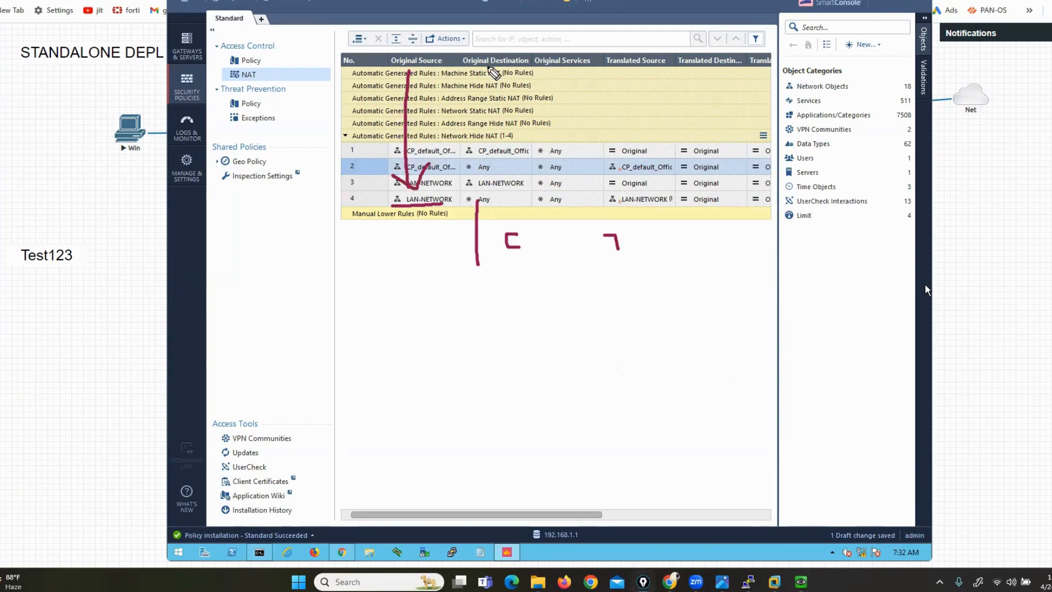
{"action": "mouse_move", "coordinate": [489, 67]}
{"action": "left_mouse_down"}
{"action": "mouse_move", "coordinate": [487, 187]}
{"action": "mouse_move", "coordinate": [496, 175]}
{"action": "left_mouse_up"}
{"action": "mouse_move", "coordinate": [555, 67]}
{"action": "left_mouse_down"}
{"action": "mouse_move", "coordinate": [559, 196]}
{"action": "mouse_move", "coordinate": [582, 175]}
{"action": "left_mouse_up"}
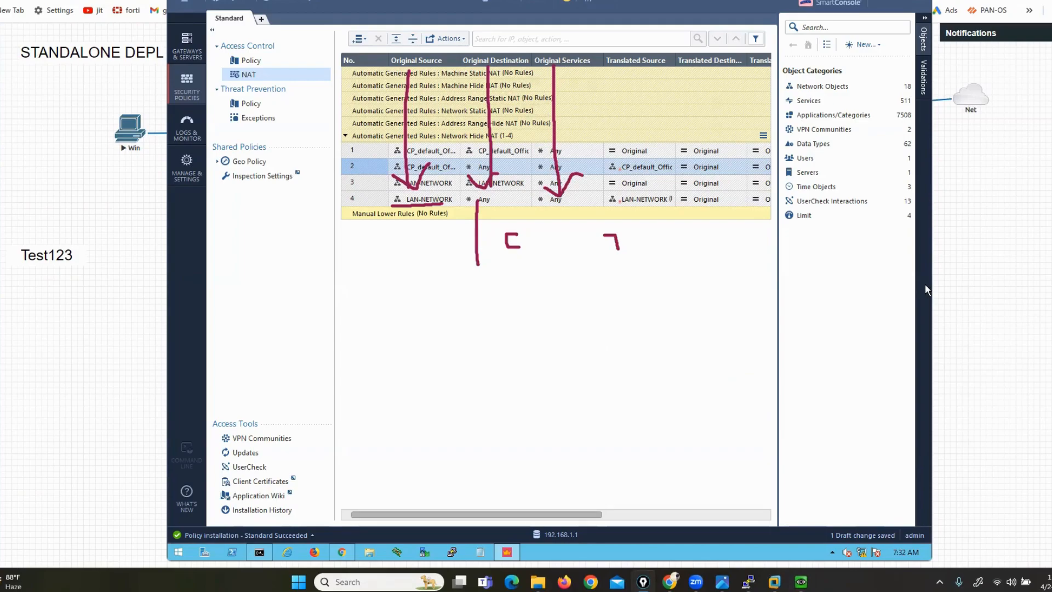
{"action": "key", "text": "e"}
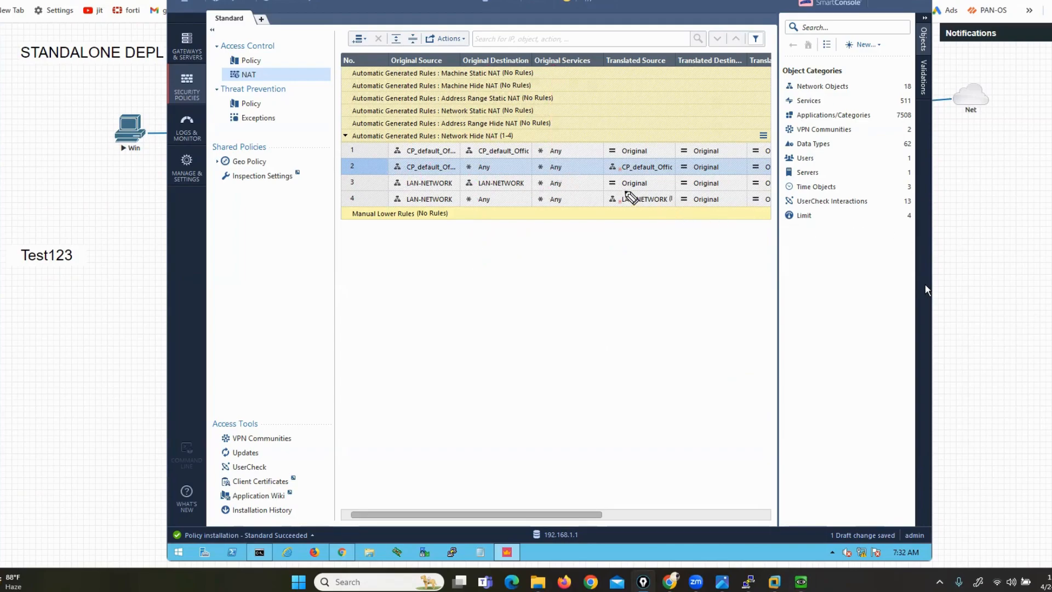
{"action": "mouse_move", "coordinate": [630, 197]}
{"action": "left_mouse_down"}
{"action": "mouse_move", "coordinate": [613, 196]}
{"action": "mouse_move", "coordinate": [622, 208]}
{"action": "mouse_move", "coordinate": [635, 202]}
{"action": "mouse_move", "coordinate": [618, 200]}
{"action": "mouse_move", "coordinate": [631, 245]}
{"action": "left_mouse_up"}
{"action": "key", "text": "Escape"}
Publish the draft LAN-NETWORK NAT change and start installing the Standard policy on CP-FW
{"action": "left_click", "coordinate": [603, 3]}
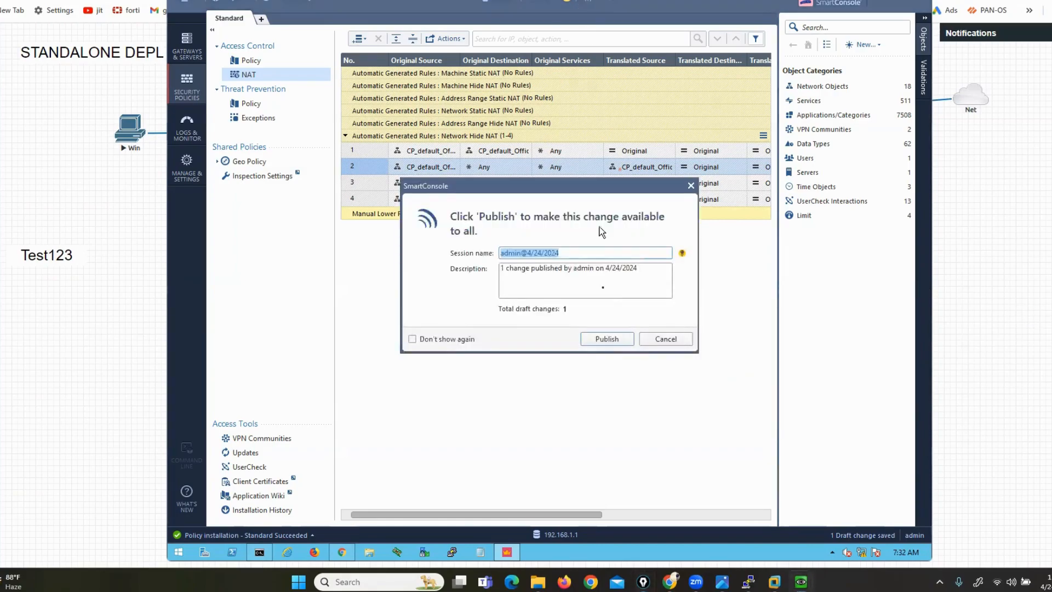
{"action": "left_click", "coordinate": [613, 338]}
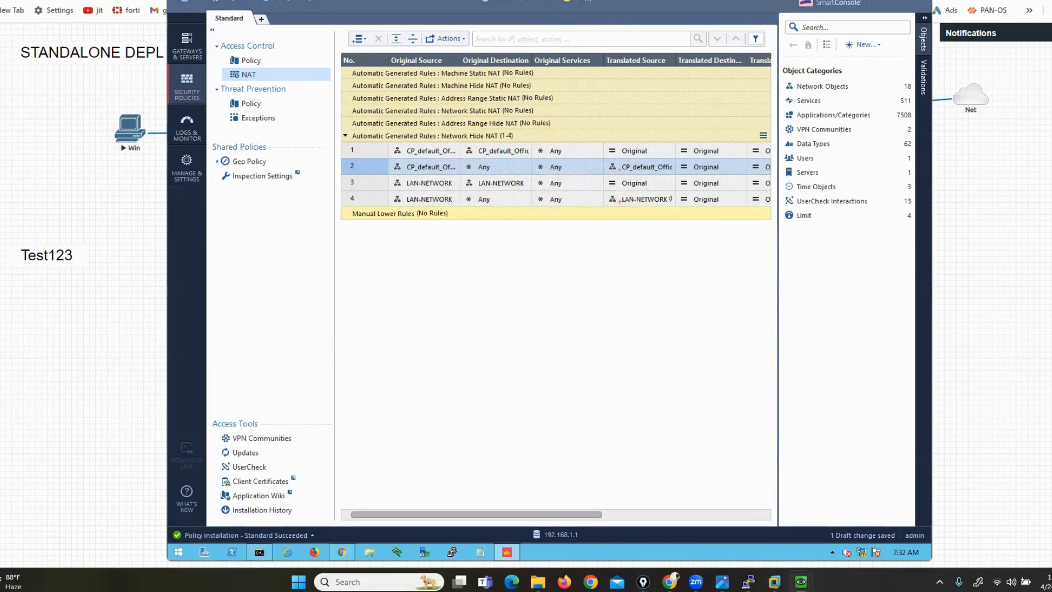
{"action": "left_click", "coordinate": [289, 4]}
{"action": "left_click", "coordinate": [758, 436]}
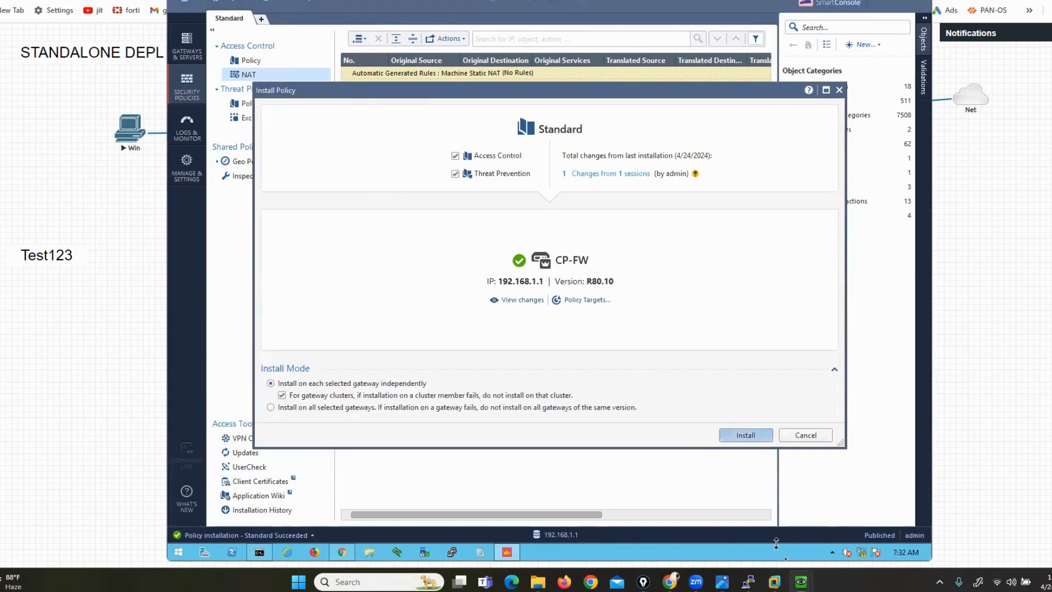
{"action": "mouse_move", "coordinate": [801, 582]}
{"action": "left_click", "coordinate": [844, 524]}
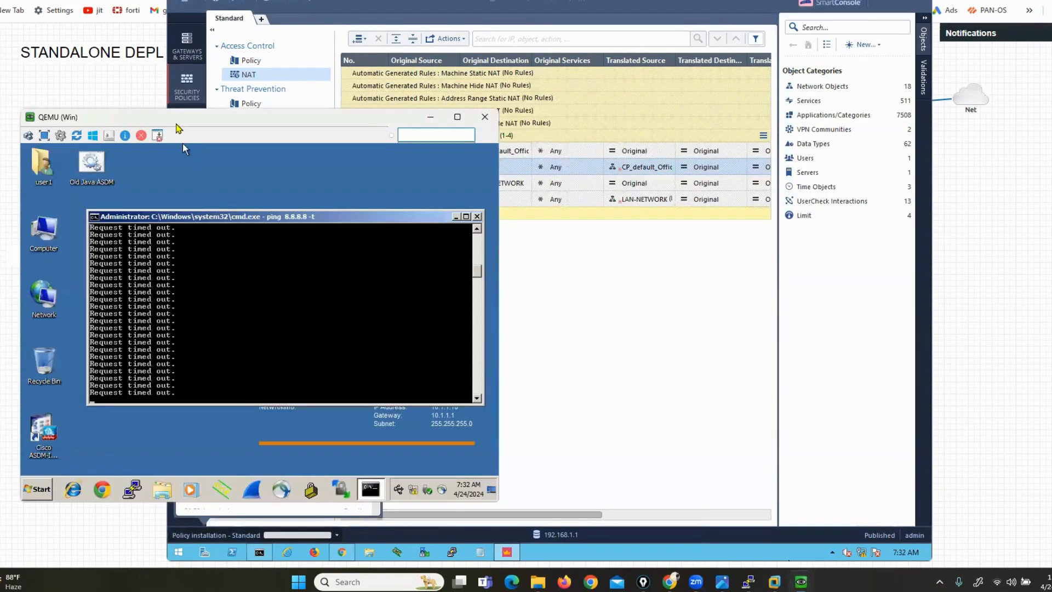
Arrange the VM console beside SmartConsole showing the Access Control policy and logs
{"action": "left_click_drag", "start_coordinate": [174, 117], "coordinate": [159, 62]}
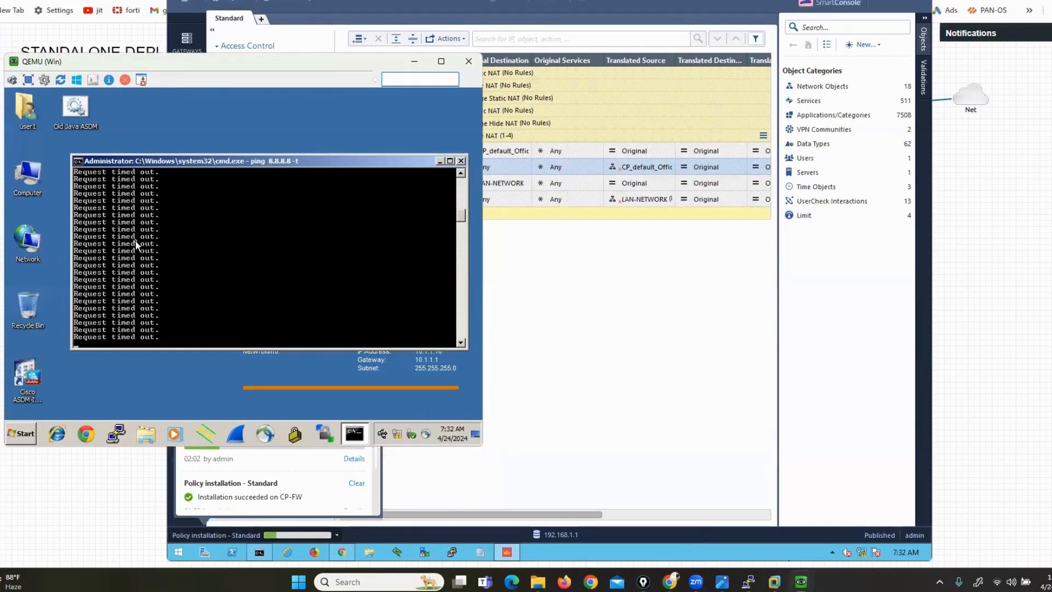
{"action": "left_click_drag", "start_coordinate": [247, 61], "coordinate": [244, 4]}
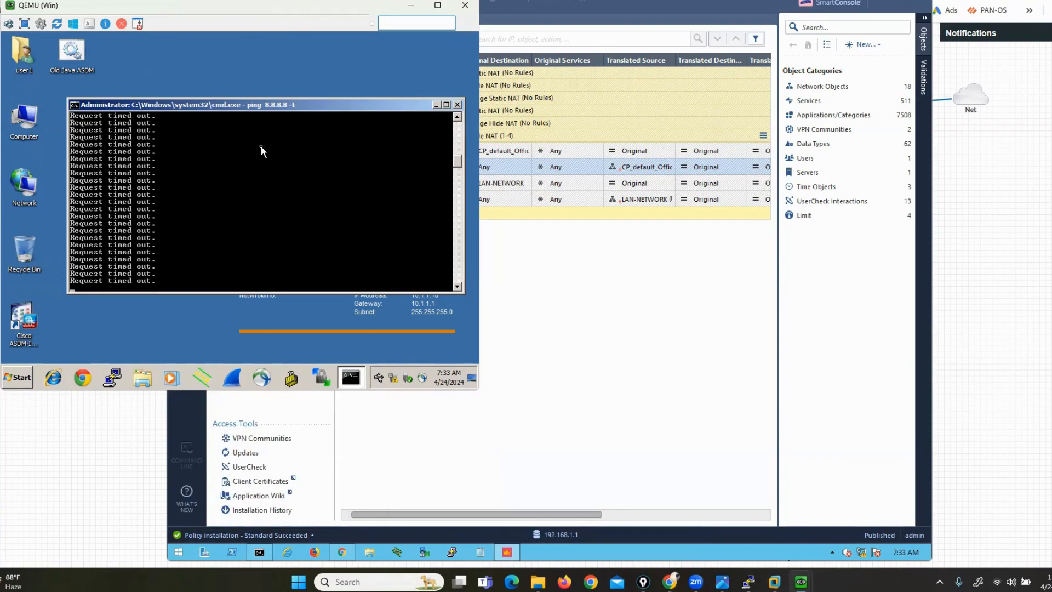
{"action": "left_click_drag", "start_coordinate": [483, 275], "coordinate": [167, 275]}
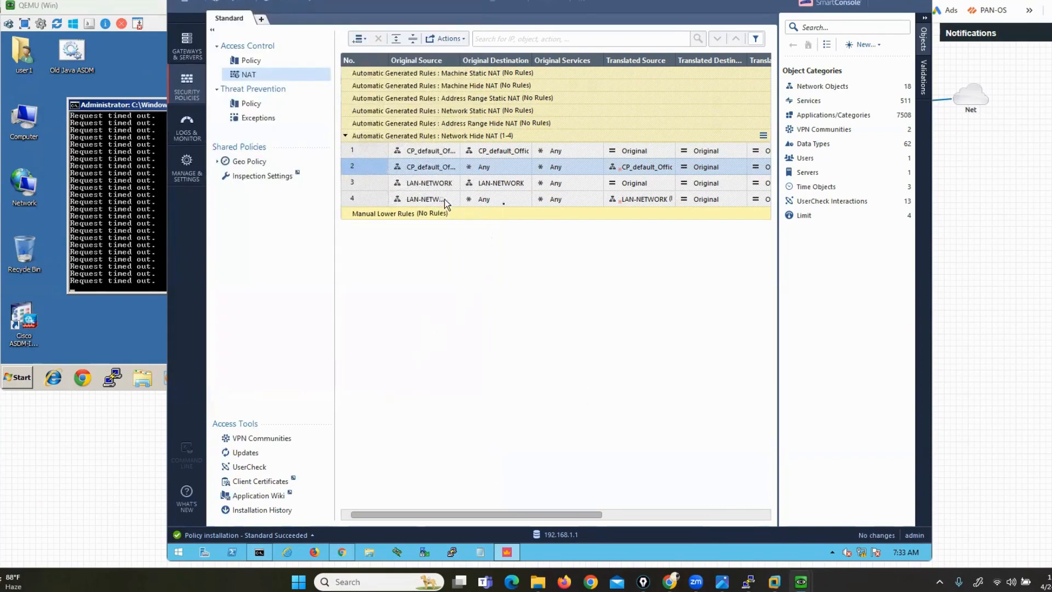
{"action": "left_click", "coordinate": [249, 61]}
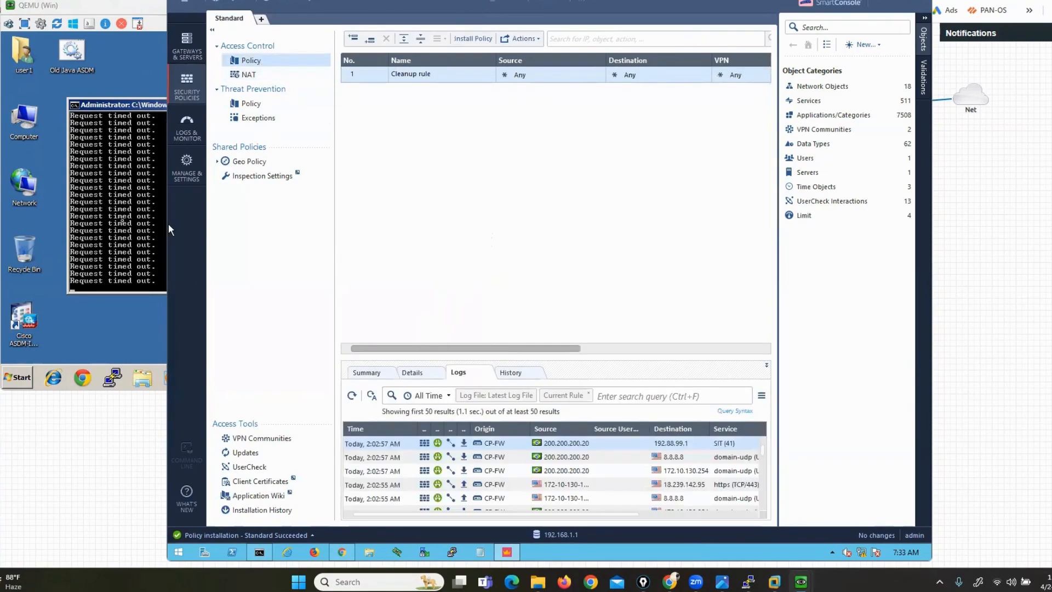
{"action": "left_click", "coordinate": [124, 225]}
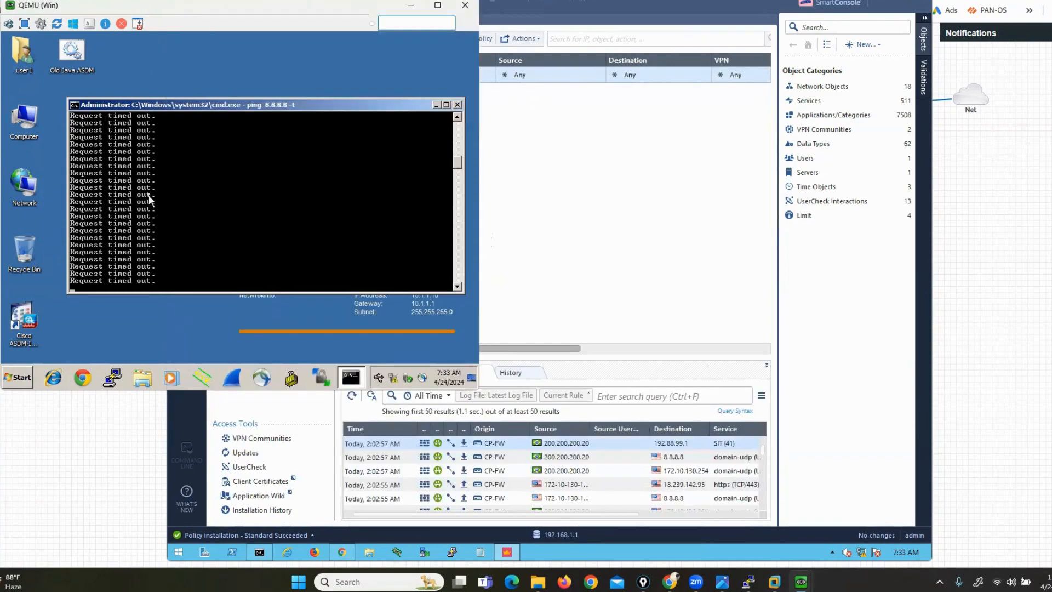
Stop the running ping to 8.8.8.8, rerun it, and stop it again
{"action": "key", "text": "ctrl+c"}
{"action": "key", "text": "Return"}
{"action": "key", "text": "Return"}
{"action": "key", "text": "Up"}
{"action": "key", "text": "Return"}
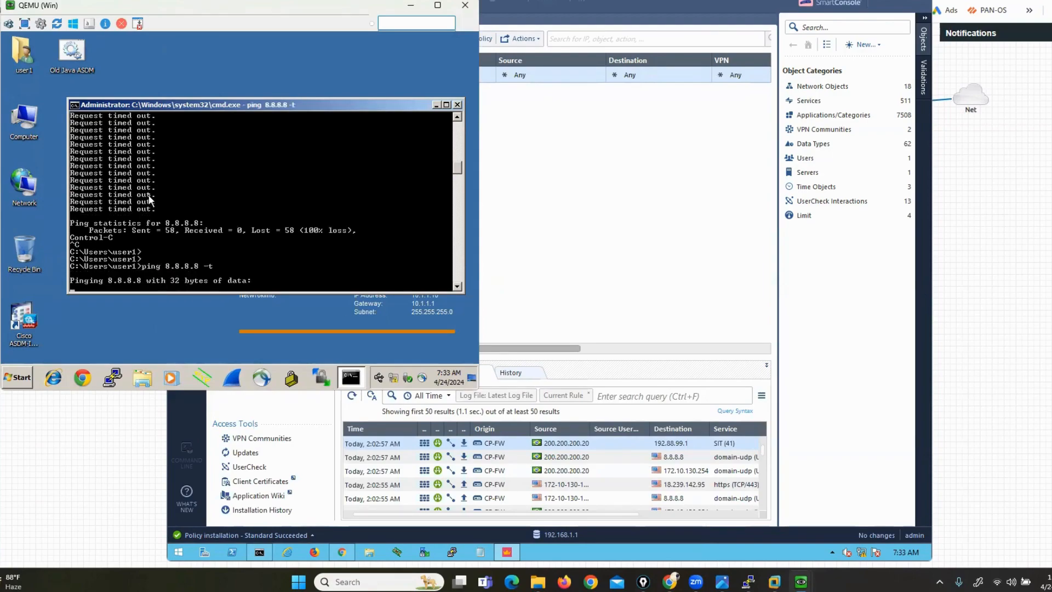
{"action": "key", "text": "ctrl+c"}
Run ipconfig, ping gateway 200.200.200.1, then restart 'ping 8.8.8.8 -t'
{"action": "type", "text": "IPCO"}
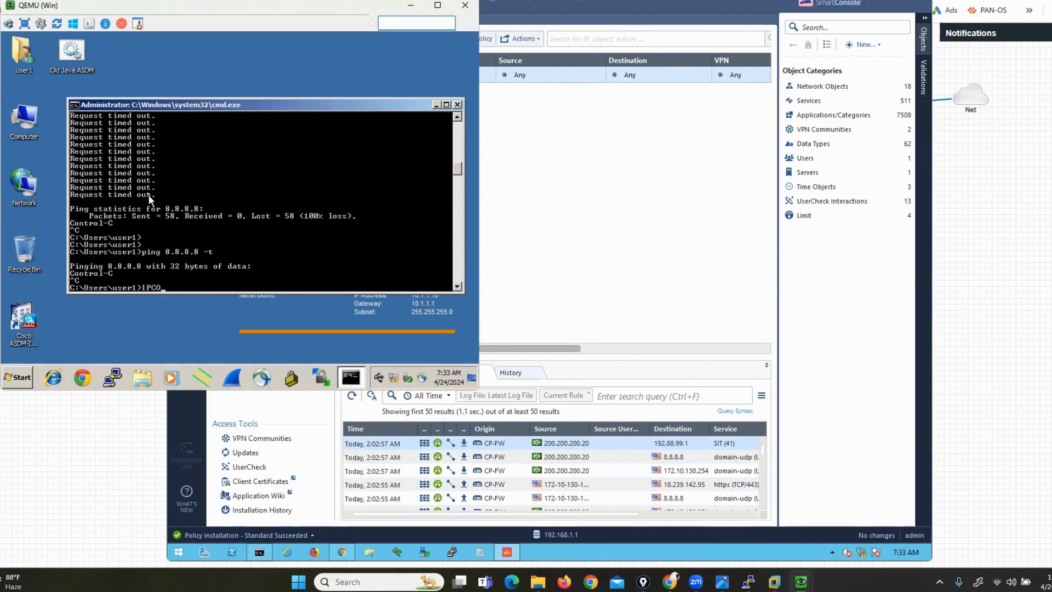
{"action": "type", "text": "NFIG"}
{"action": "key", "text": "Return"}
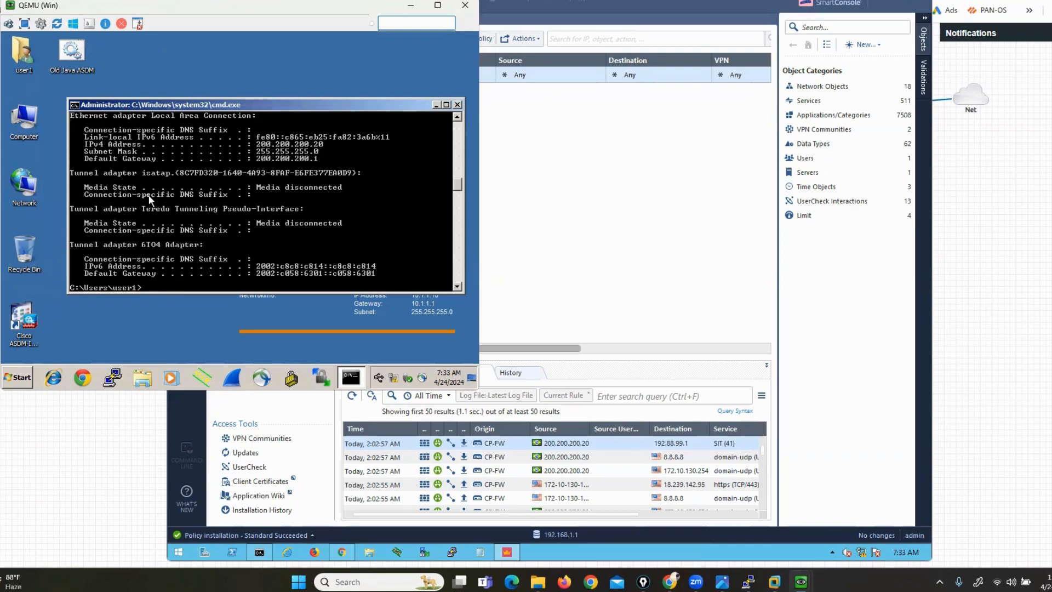
{"action": "type", "text": "PING 200.200.200.1"}
{"action": "key", "text": "Return"}
{"action": "key", "text": "ctrl+c"}
{"action": "key", "text": "Return"}
{"action": "key", "text": "Return"}
{"action": "type", "text": "ping 8.8.8.8 -t"}
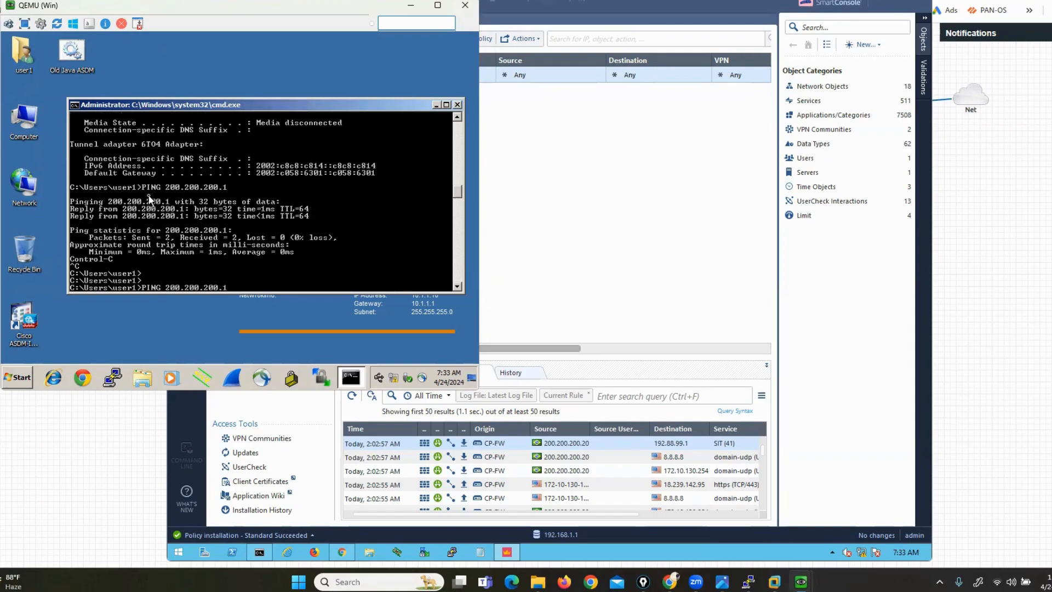
{"action": "key", "text": "Return"}
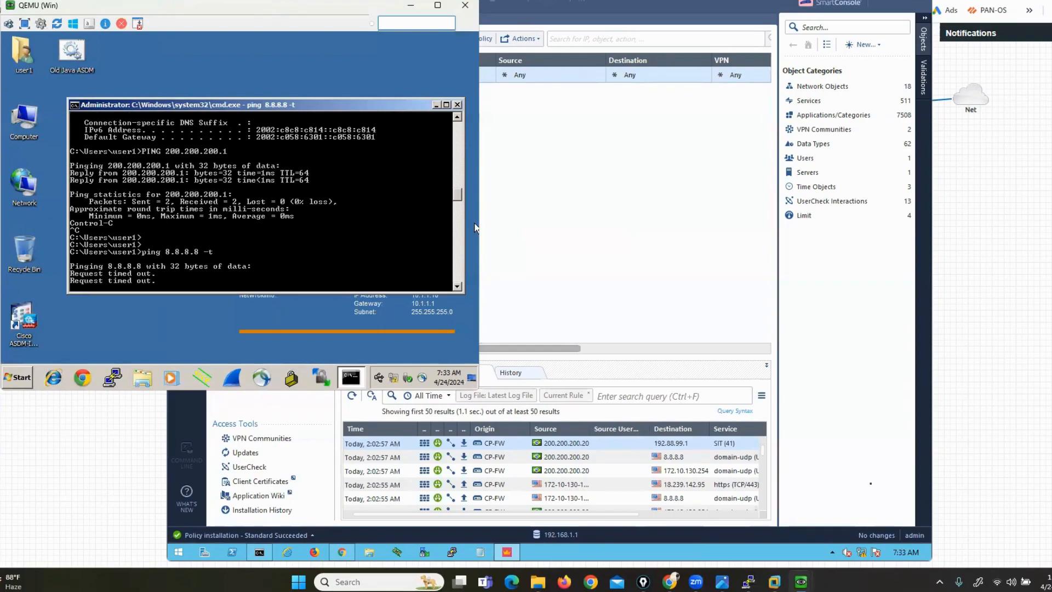
Ping 8.8.8.8 from the firewall's own console session to confirm it gets replies
{"action": "left_click", "coordinate": [1013, 404]}
{"action": "mouse_move", "coordinate": [748, 582]}
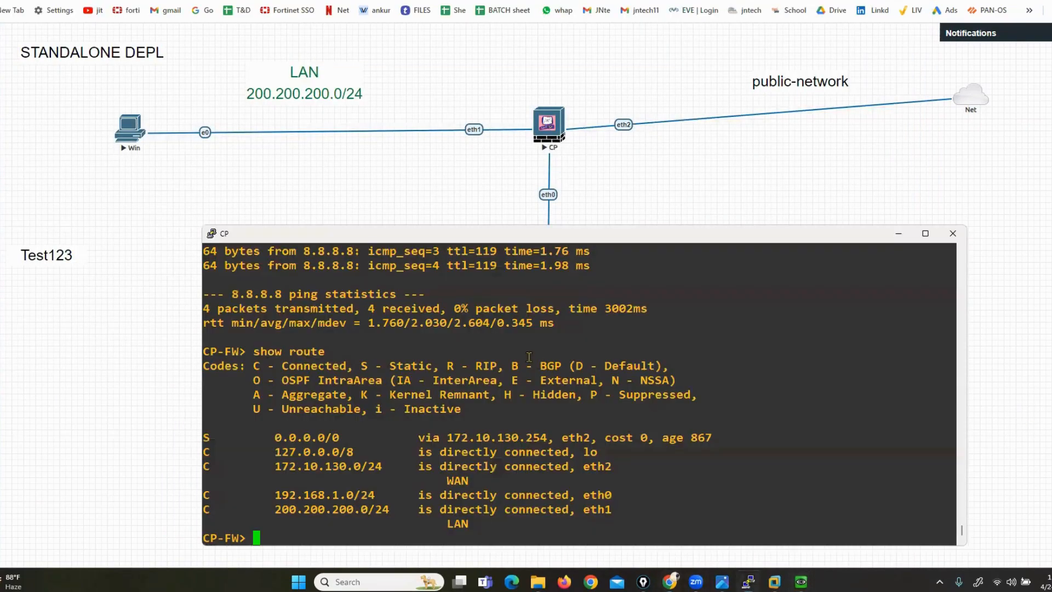
{"action": "left_click", "coordinate": [743, 526]}
{"action": "key", "text": "Return"}
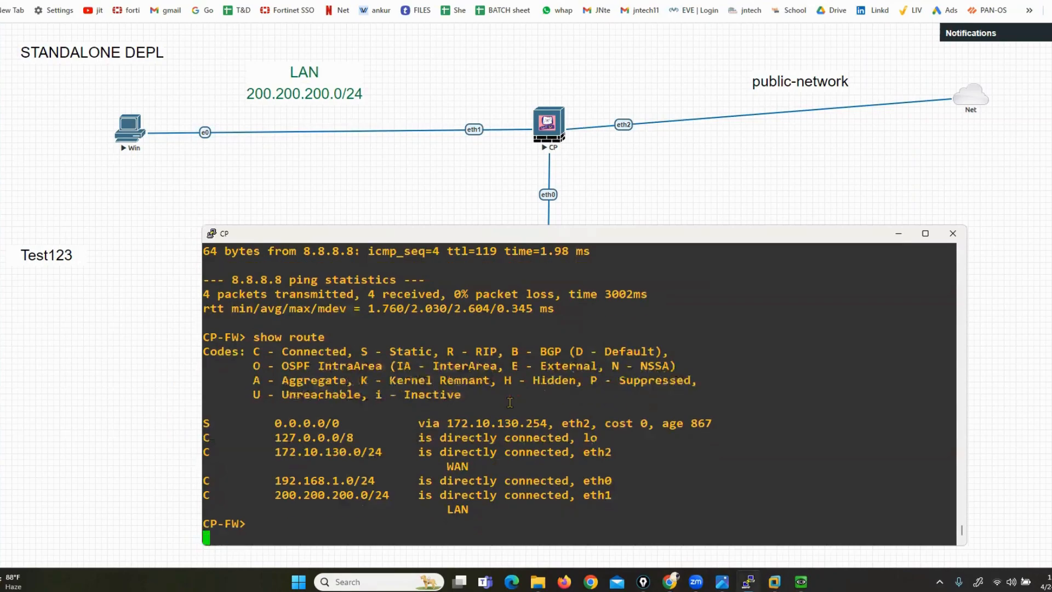
{"action": "key", "text": "Up"}
{"action": "key", "text": "Up"}
{"action": "key", "text": "Return"}
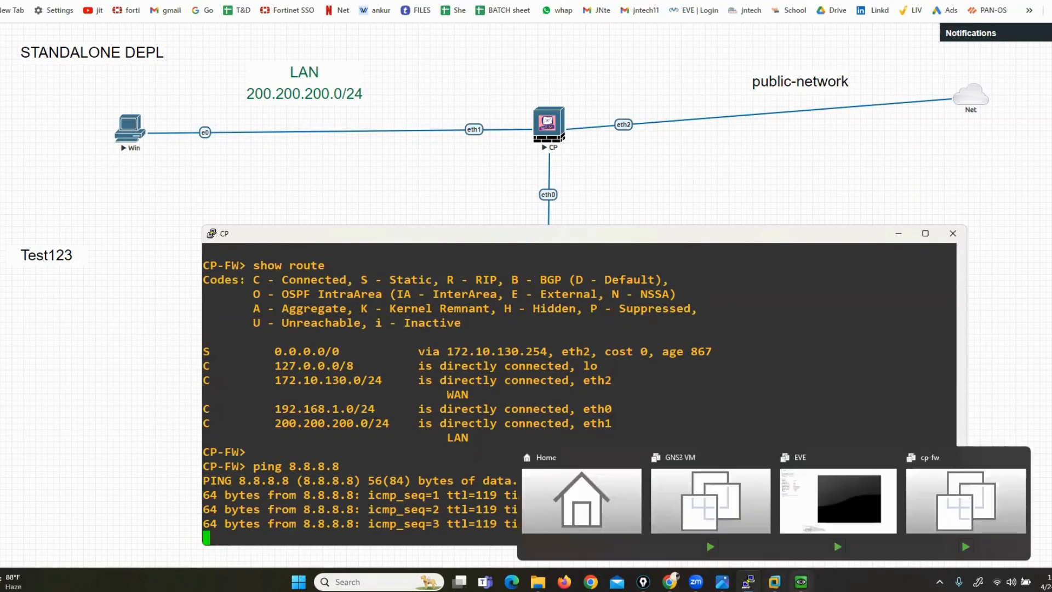
{"action": "mouse_move", "coordinate": [801, 582]}
{"action": "left_click", "coordinate": [743, 512]}
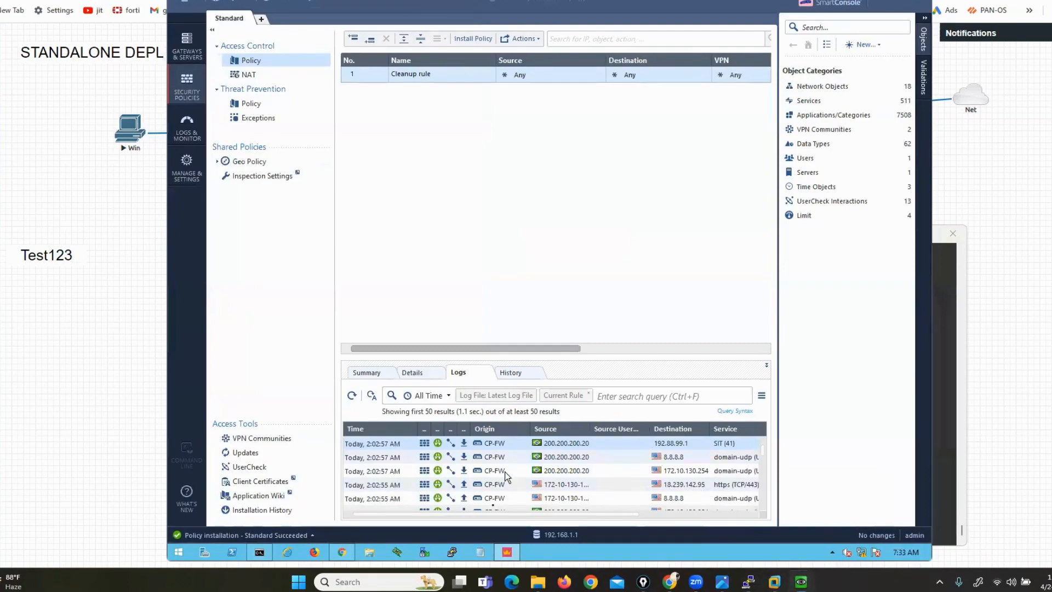
Launch the browser and log into the Gaia Portal with the admin credentials
{"action": "left_click", "coordinate": [344, 554]}
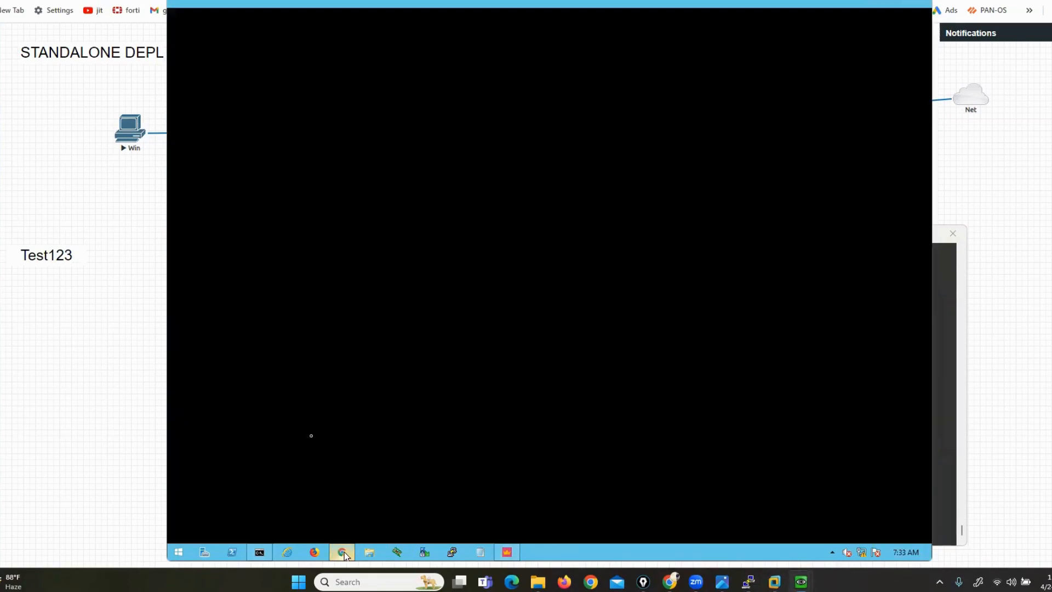
{"action": "type", "text": "ADM"}
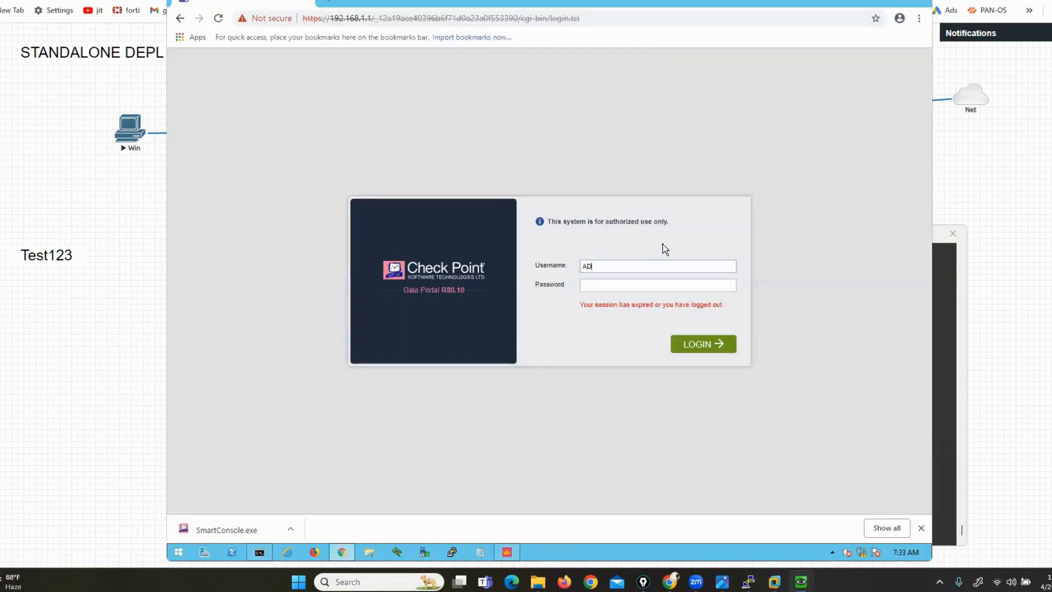
{"action": "key", "text": "BackSpace"}
{"action": "key", "text": "BackSpace"}
{"action": "key", "text": "BackSpace"}
{"action": "type", "text": "mdi"}
{"action": "key", "text": "BackSpace"}
{"action": "key", "text": "BackSpace"}
{"action": "type", "text": "dmin123"}
{"action": "key", "text": "Return"}
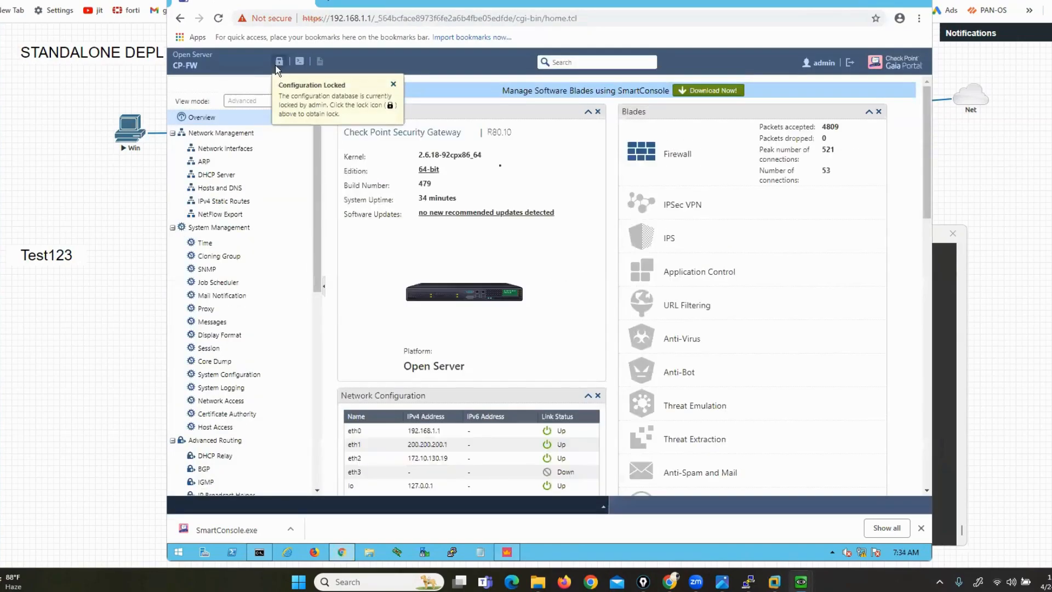
Take over the configuration lock, review eth1 and eth2, and check the IPv4 static routes
{"action": "left_click", "coordinate": [279, 62]}
{"action": "left_click", "coordinate": [524, 305]}
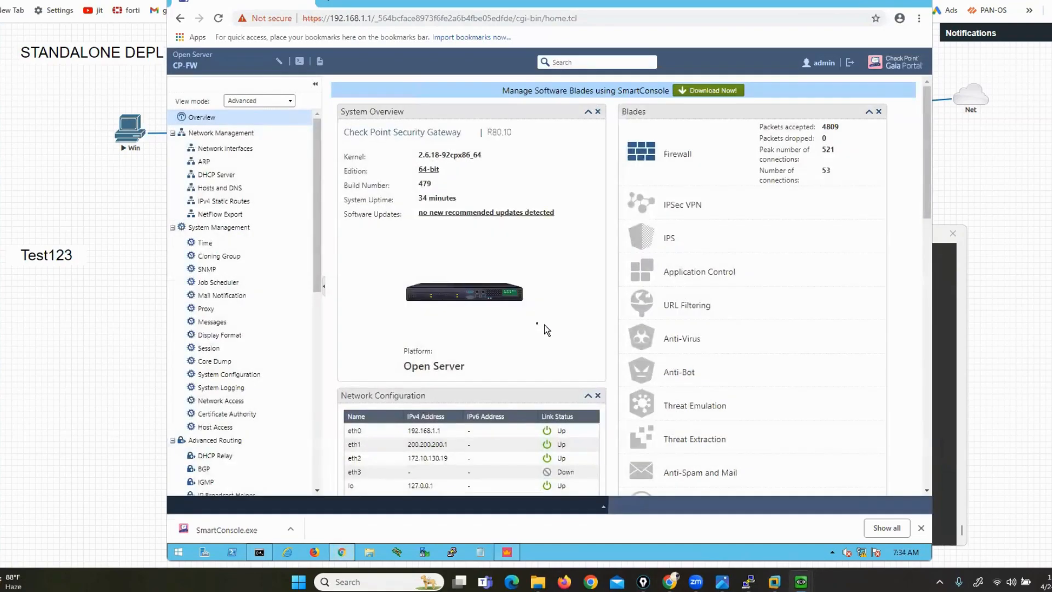
{"action": "left_click", "coordinate": [210, 149]}
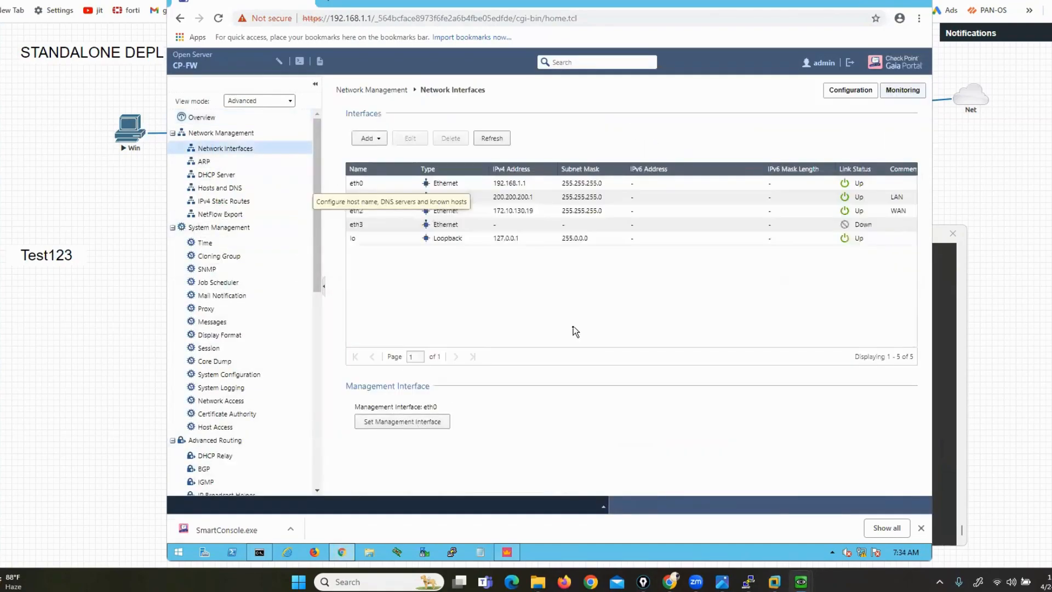
{"action": "left_click", "coordinate": [476, 201]}
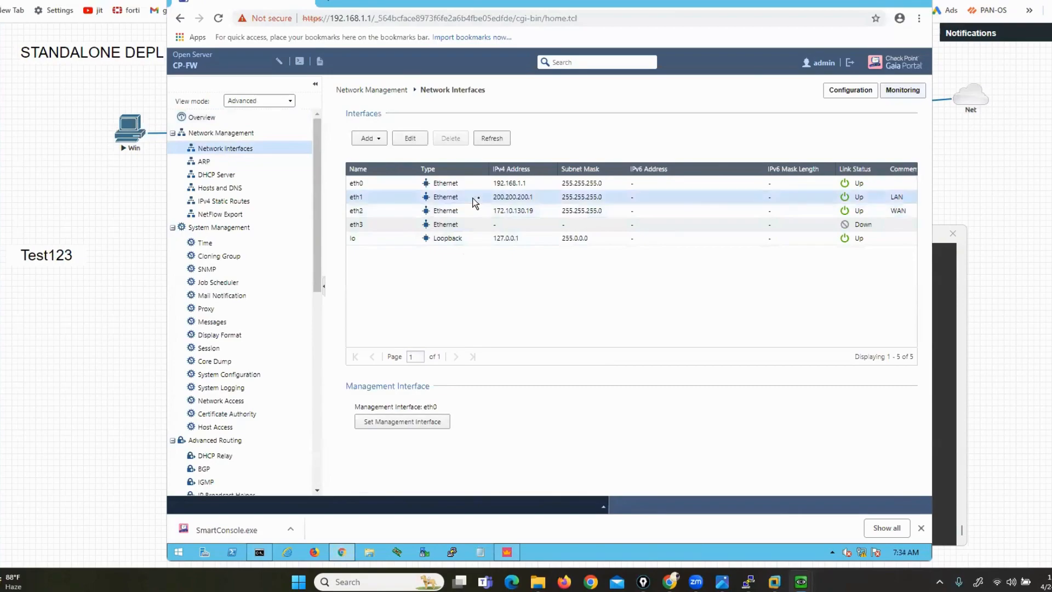
{"action": "left_click", "coordinate": [469, 211]}
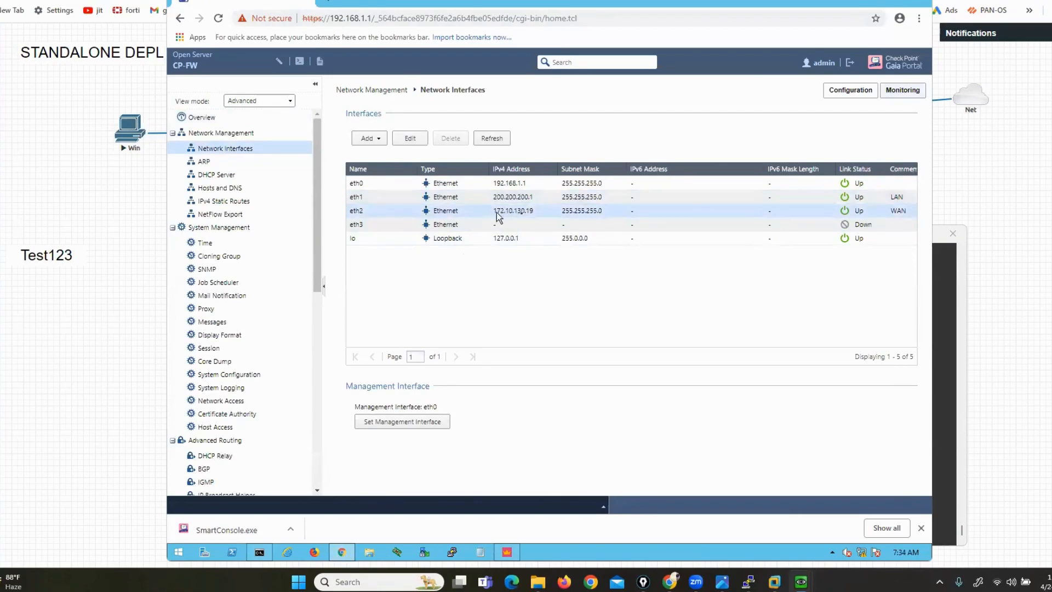
{"action": "left_click", "coordinate": [230, 201]}
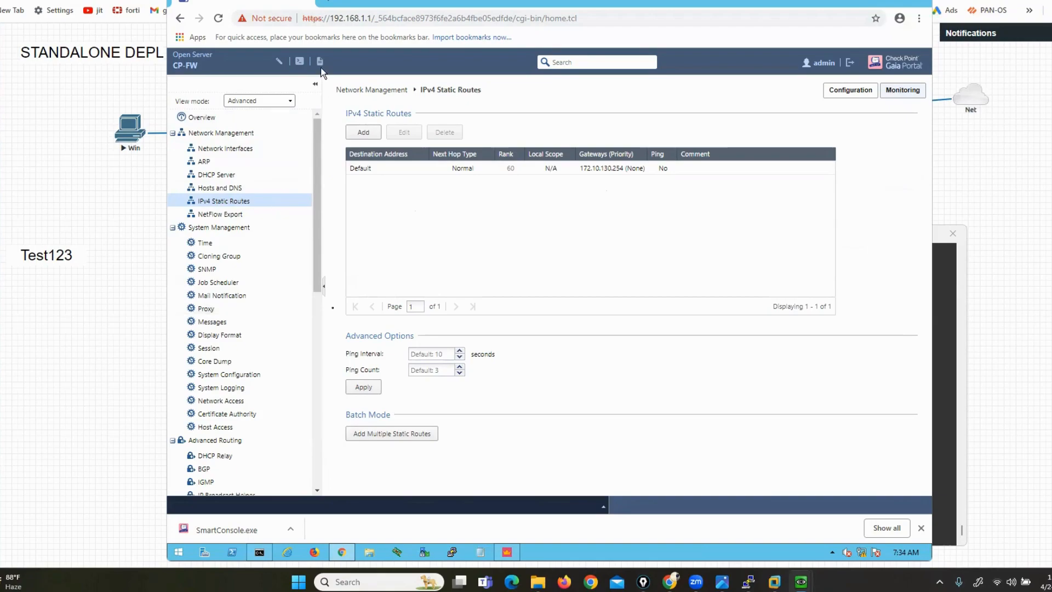
{"action": "left_click", "coordinate": [507, 552]}
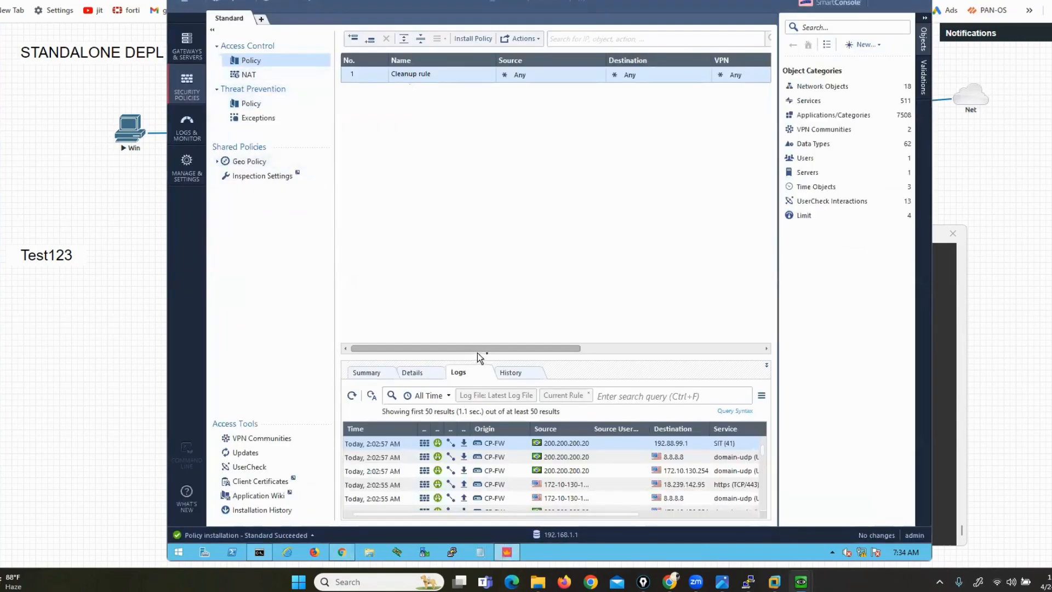
In the NAT rulebase, open LAN-NETWORK and verify its NAT tab shows Hide behind the gateway
{"action": "left_click_drag", "start_coordinate": [509, 353], "coordinate": [731, 343]}
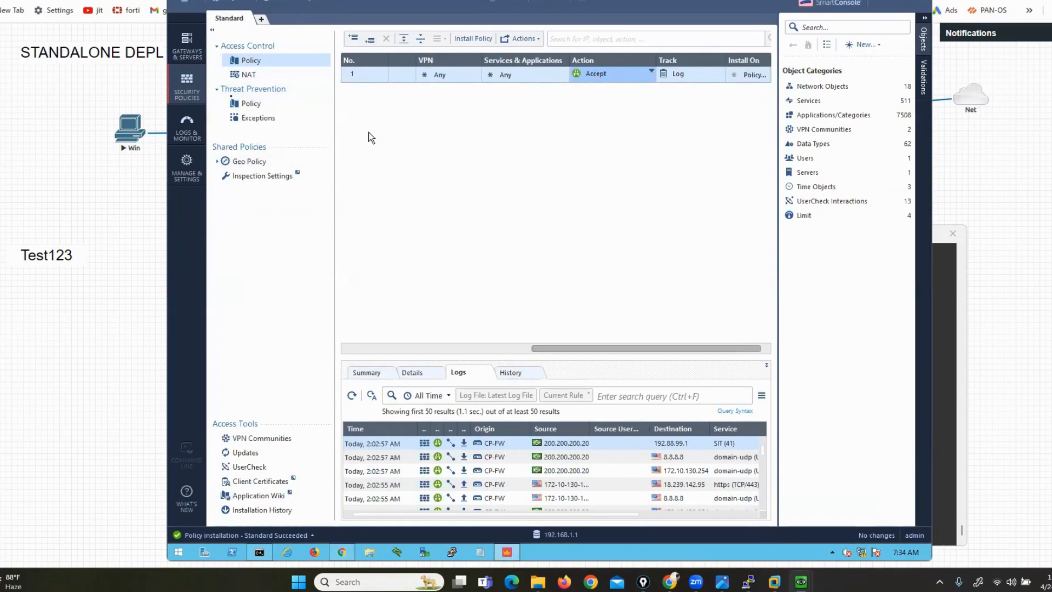
{"action": "left_click", "coordinate": [246, 75]}
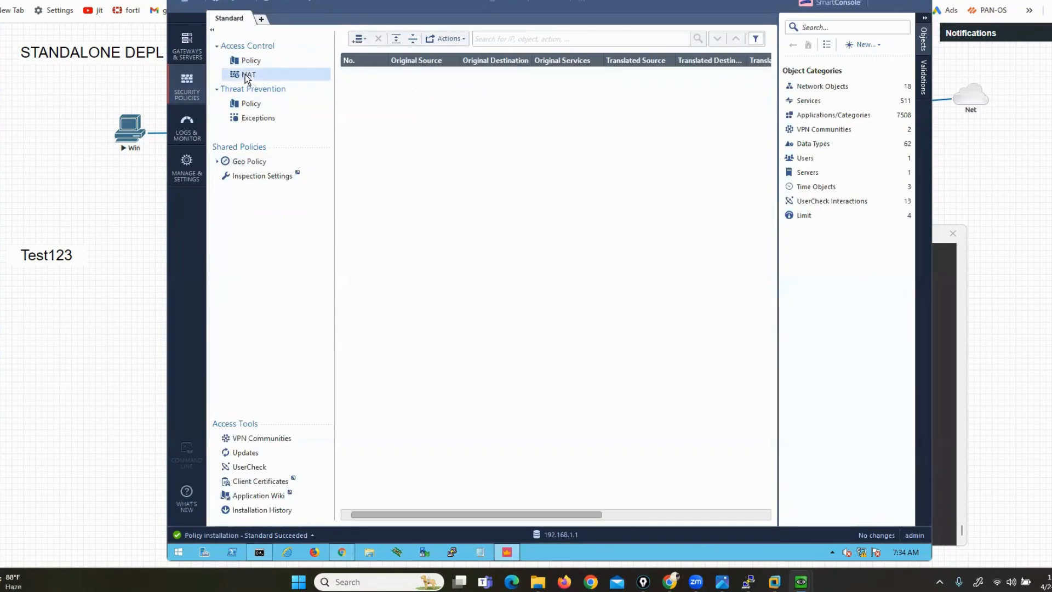
{"action": "double_click", "coordinate": [423, 199]}
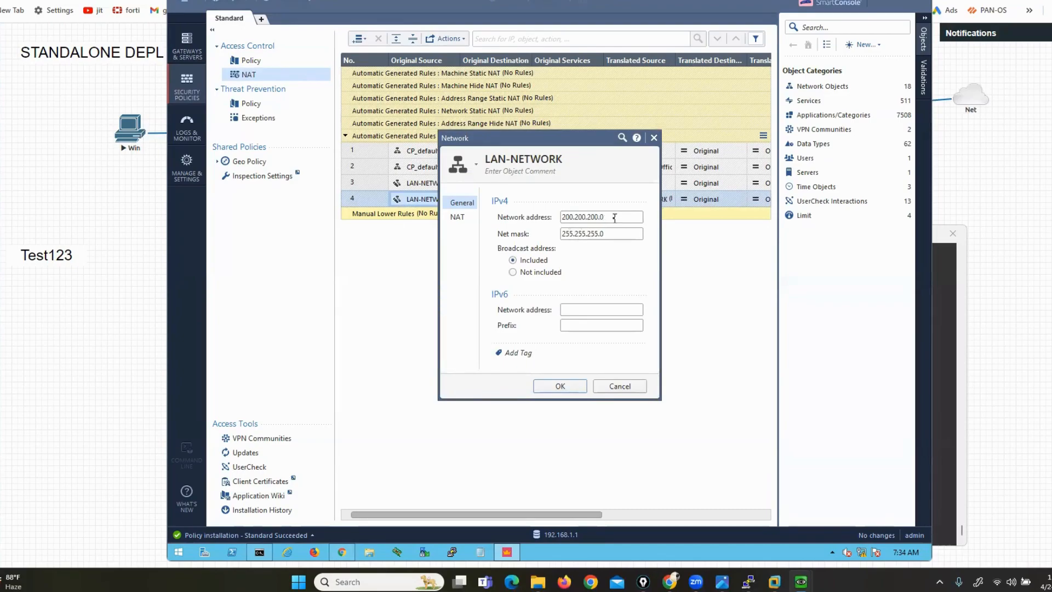
{"action": "left_click", "coordinate": [463, 218]}
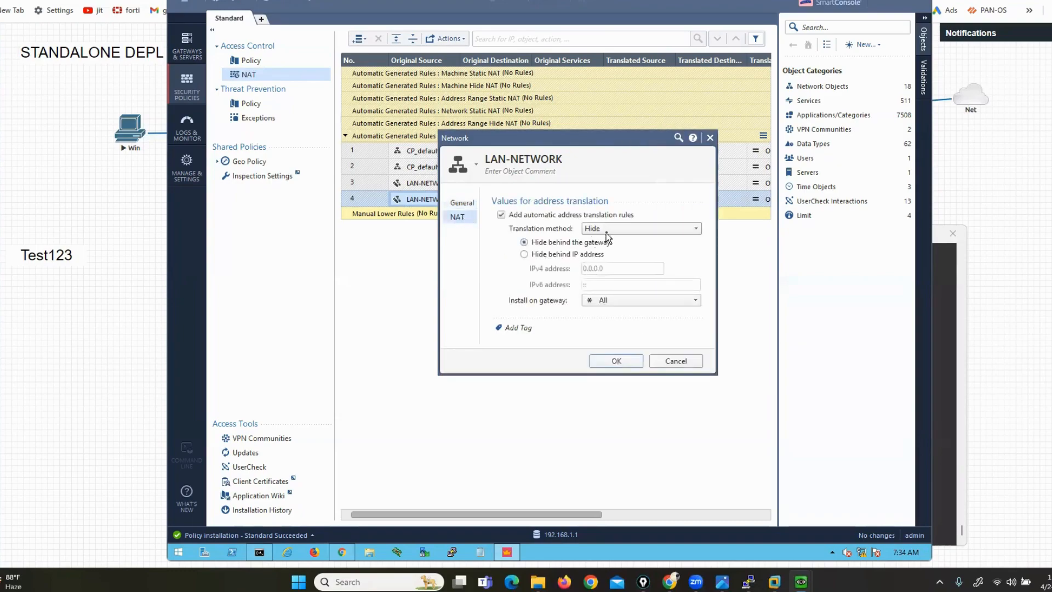
{"action": "left_click", "coordinate": [601, 364]}
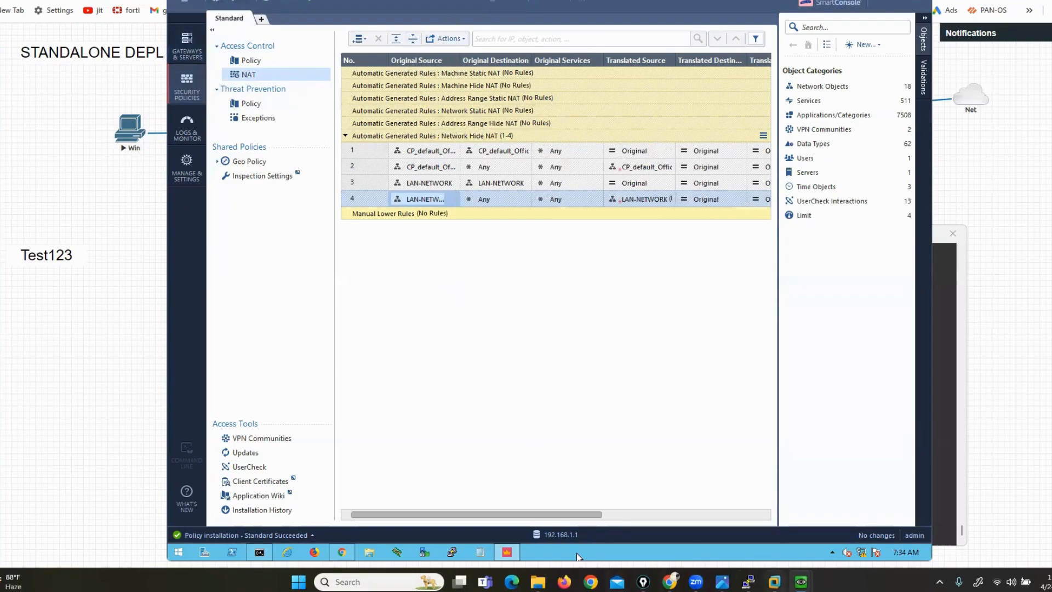
Stop the continuous ping to 8.8.8.8 in the Windows client's command prompt
{"action": "mouse_move", "coordinate": [802, 581]}
{"action": "left_click", "coordinate": [848, 520]}
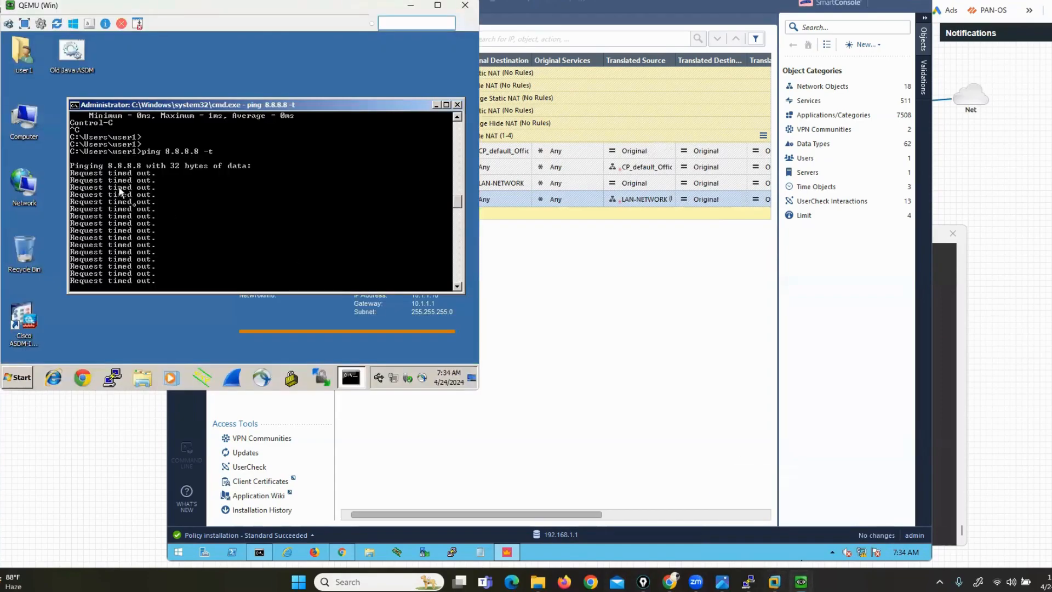
{"action": "key", "text": "ctrl+c"}
{"action": "key", "text": "Return"}
{"action": "key", "text": "Return"}
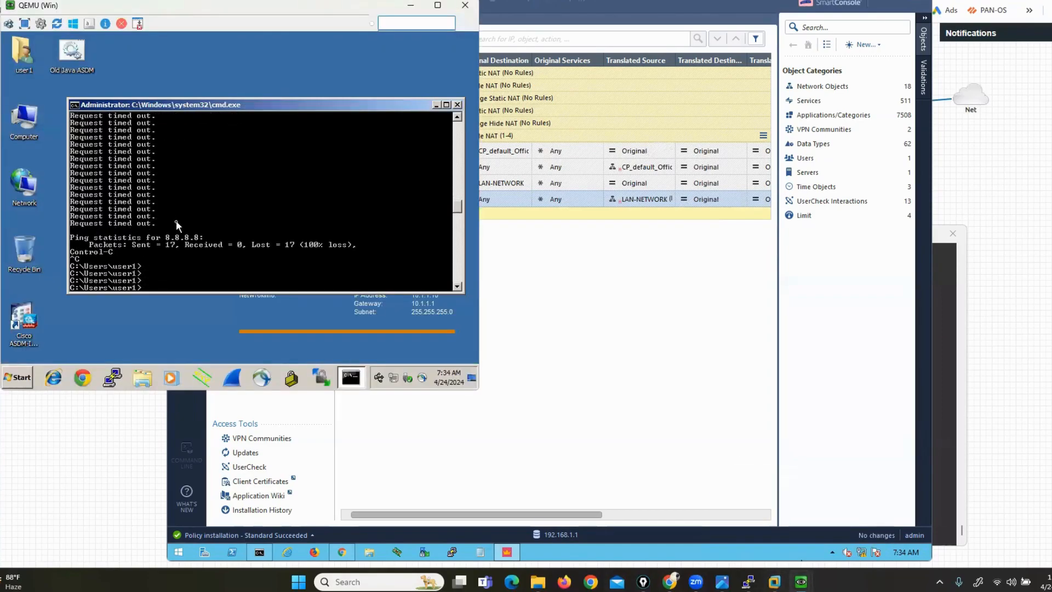
{"action": "key", "text": "Up"}
Restart the Windows 7 guest from the Start menu's shut-down options
{"action": "left_click", "coordinate": [18, 377]}
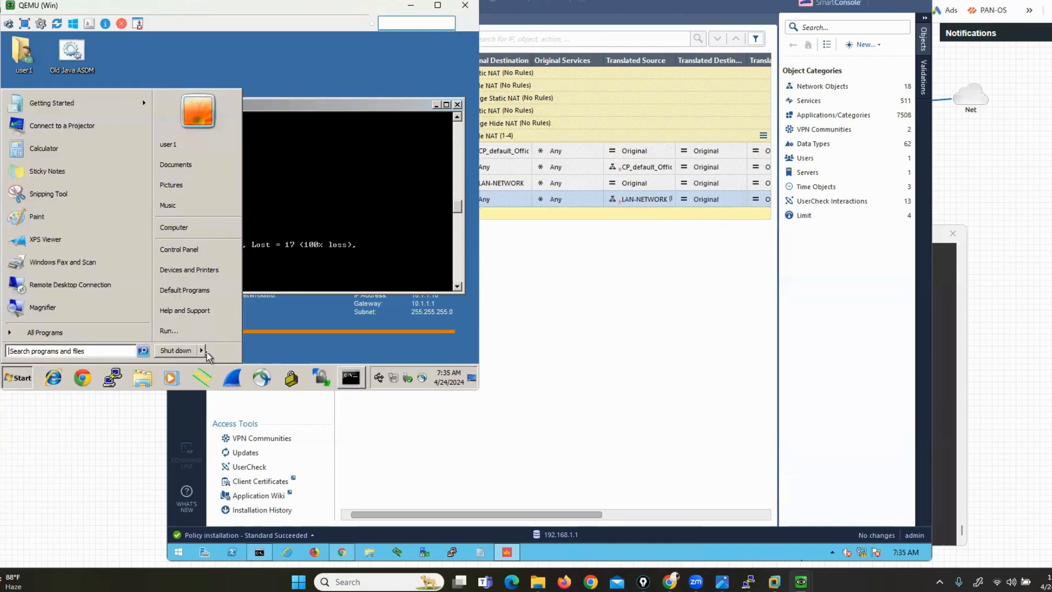
{"action": "mouse_move", "coordinate": [208, 354]}
{"action": "left_click", "coordinate": [227, 321]}
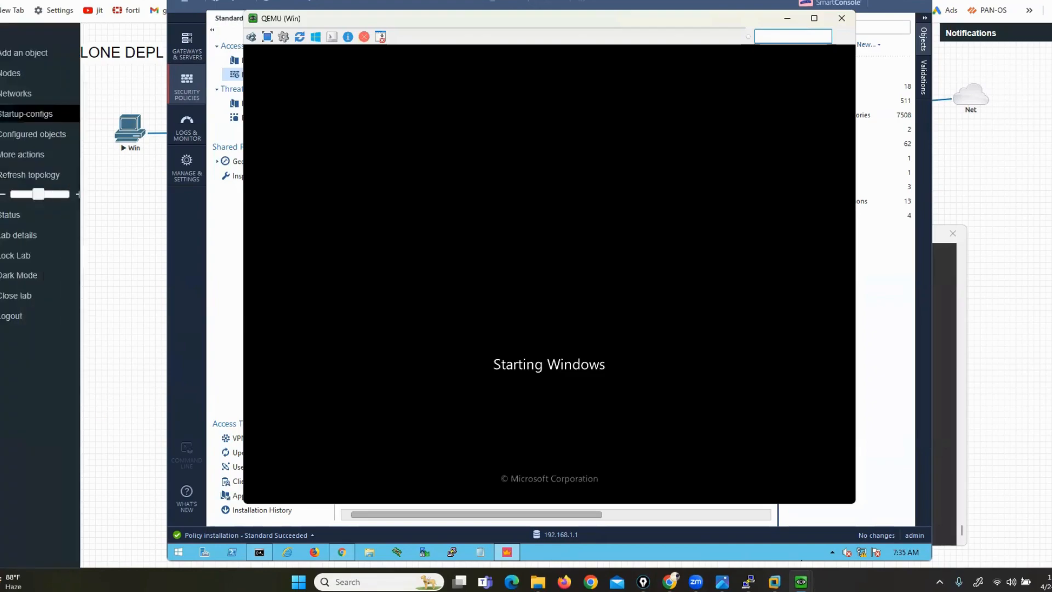
Shift the VM window left and run ipconfig, showing 200.200.200.20 with gateway 200.200.200.1
{"action": "left_click_drag", "start_coordinate": [330, 23], "coordinate": [112, 28]}
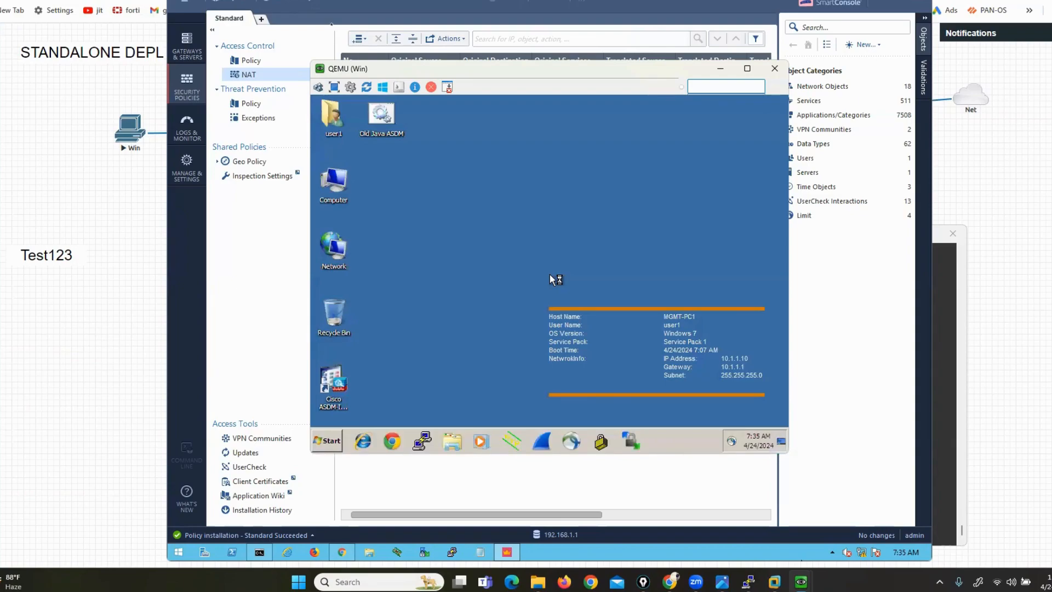
{"action": "left_click_drag", "start_coordinate": [392, 73], "coordinate": [108, 87]}
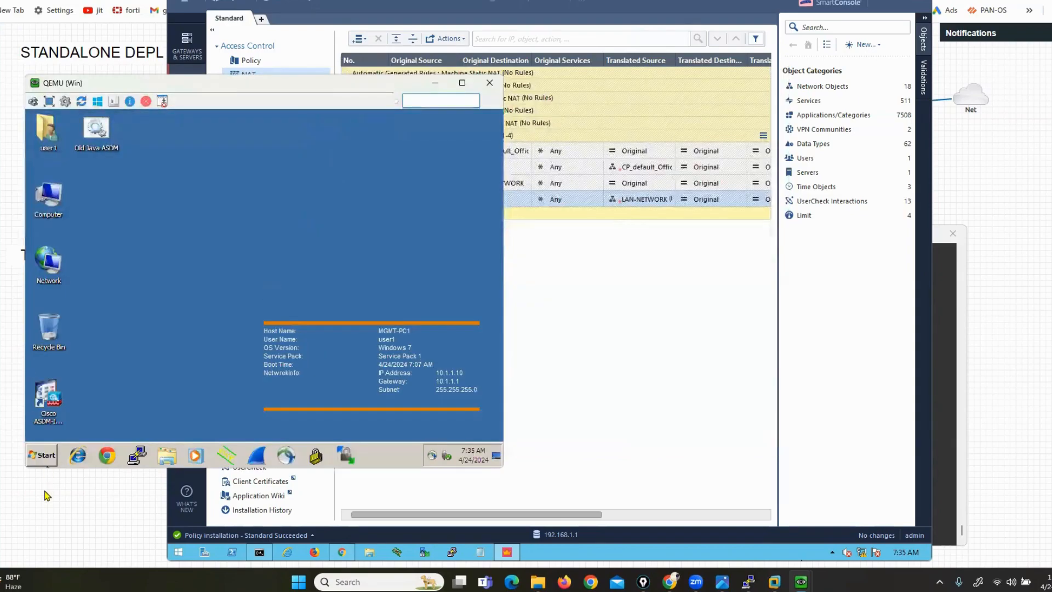
{"action": "left_click", "coordinate": [41, 455]}
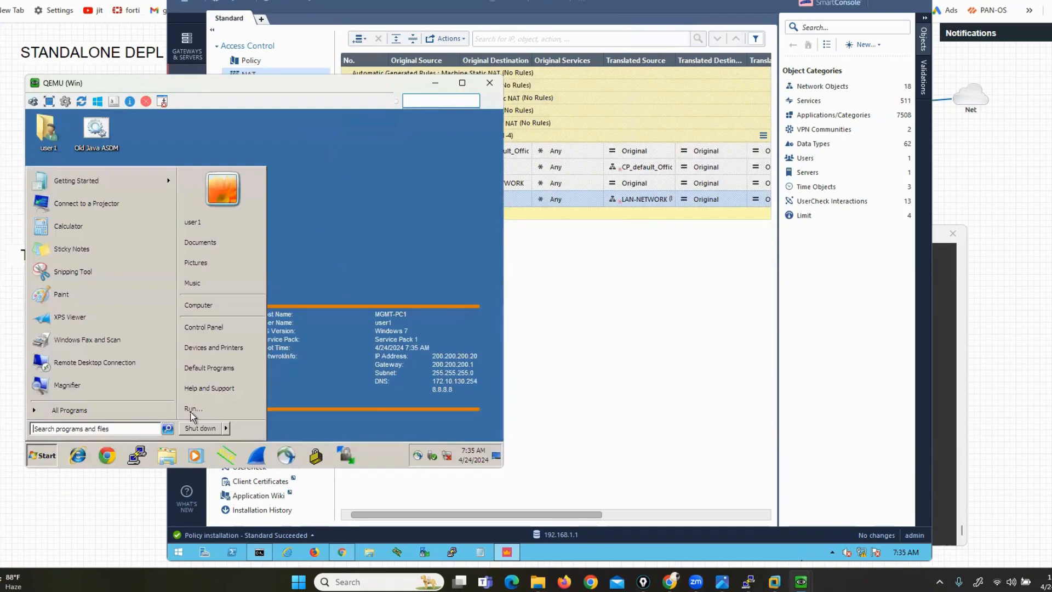
{"action": "left_click", "coordinate": [191, 410]}
{"action": "key", "text": "Return"}
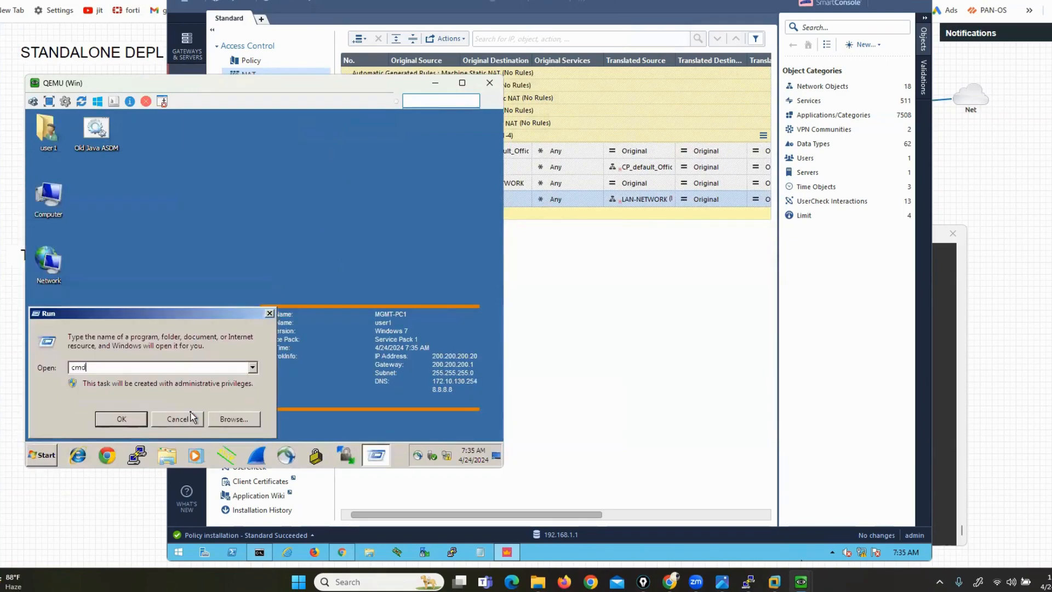
{"action": "type", "text": "ipco"}
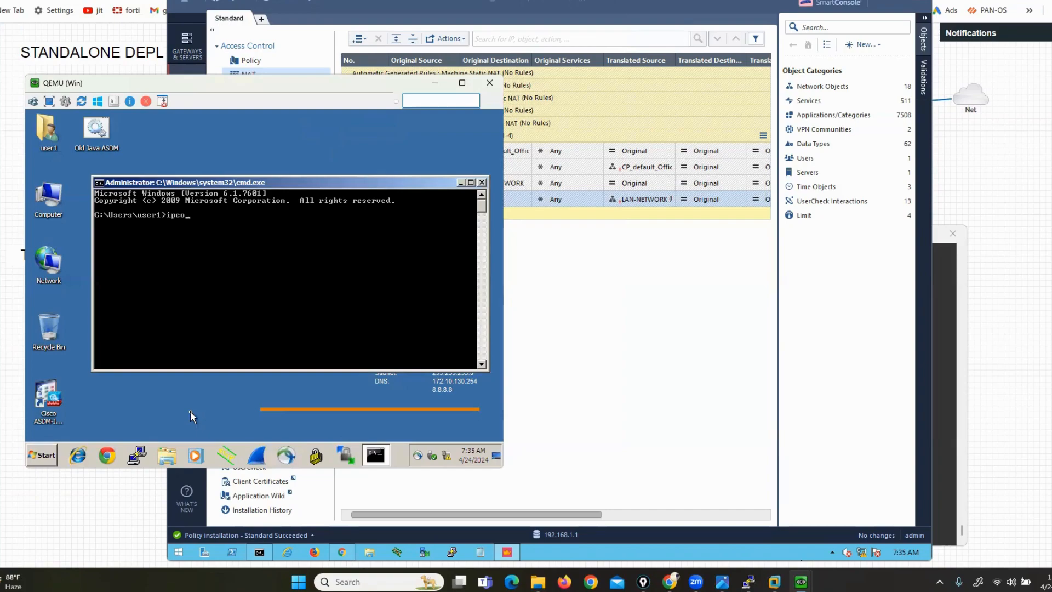
{"action": "type", "text": "nfig"}
{"action": "key", "text": "Return"}
{"action": "type", "text": "nc"}
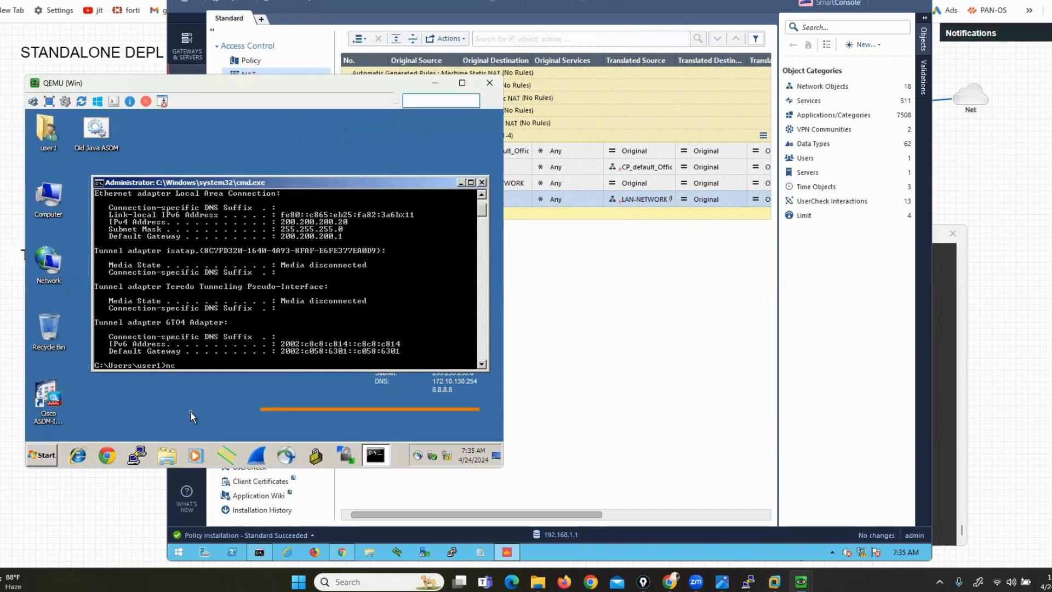
{"action": "type", "text": "pa.cpl"}
{"action": "key", "text": "Return"}
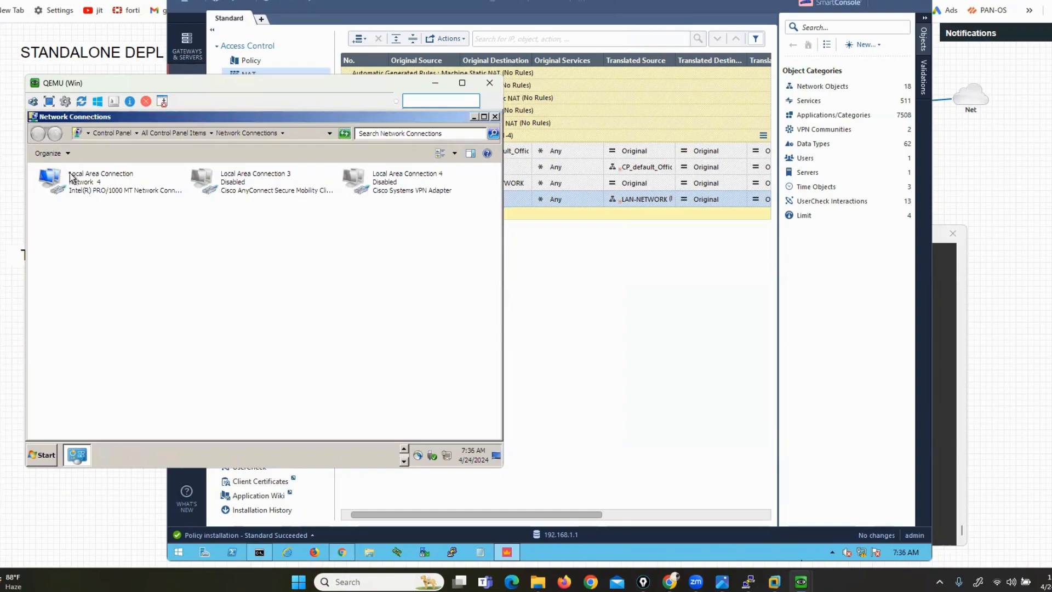
{"action": "left_click", "coordinate": [77, 189]}
{"action": "double_click", "coordinate": [76, 190]}
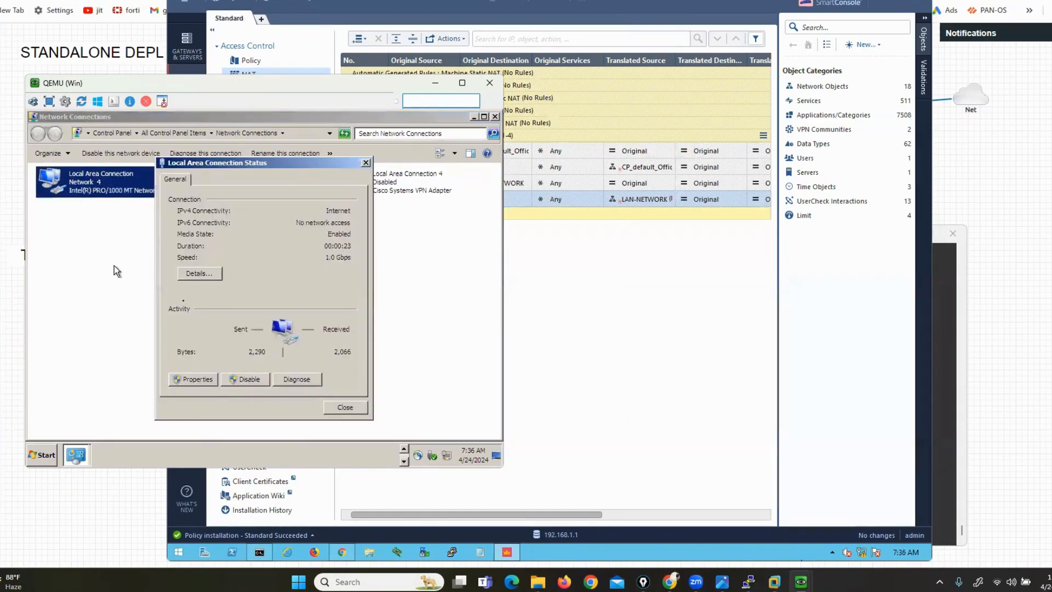
{"action": "left_click", "coordinate": [194, 379]}
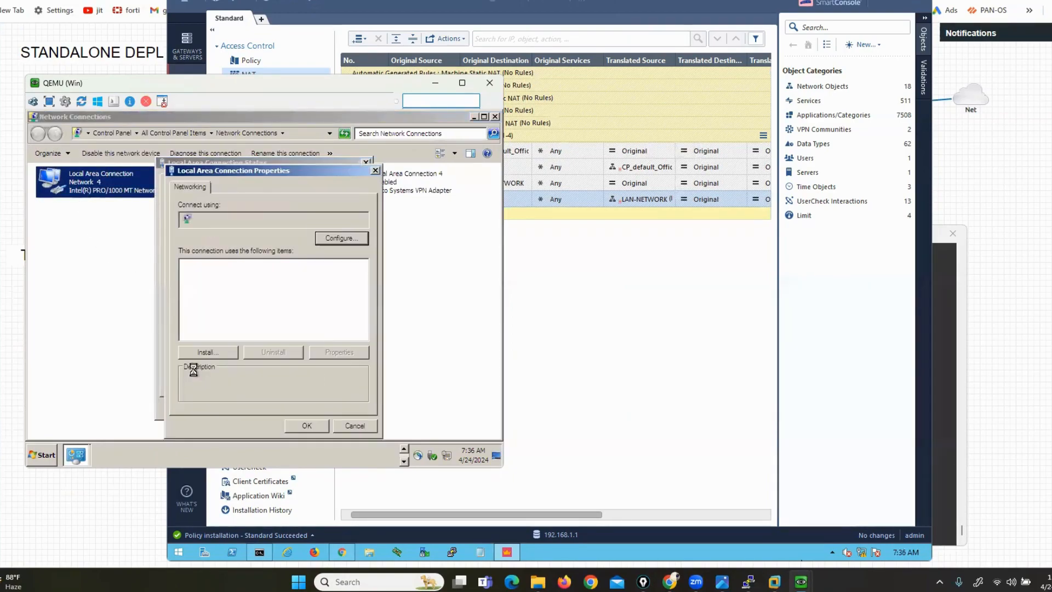
{"action": "left_click", "coordinate": [308, 316]}
{"action": "left_click", "coordinate": [335, 352]}
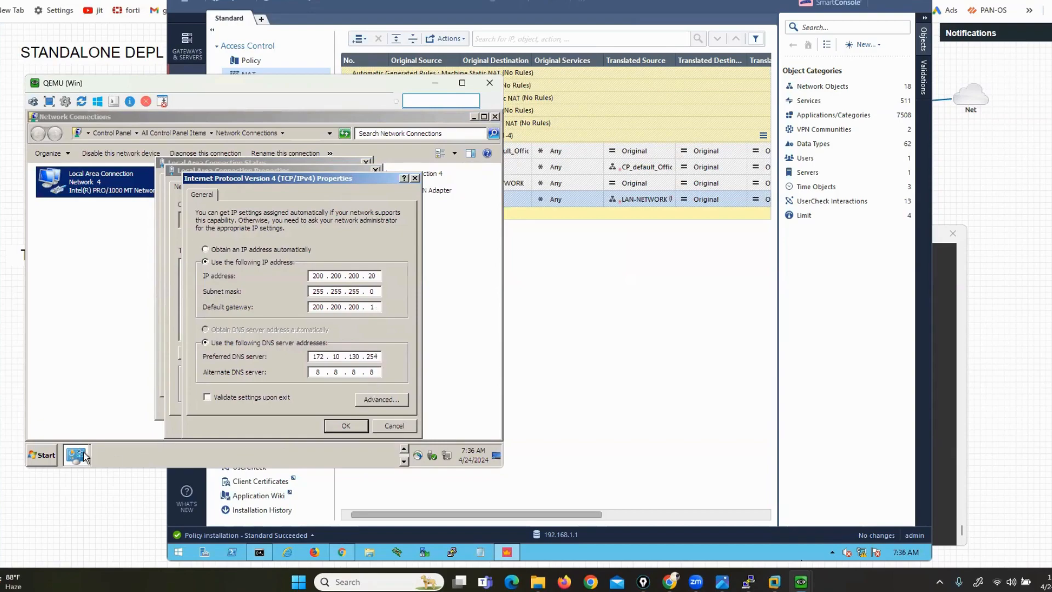
{"action": "left_click", "coordinate": [398, 428]}
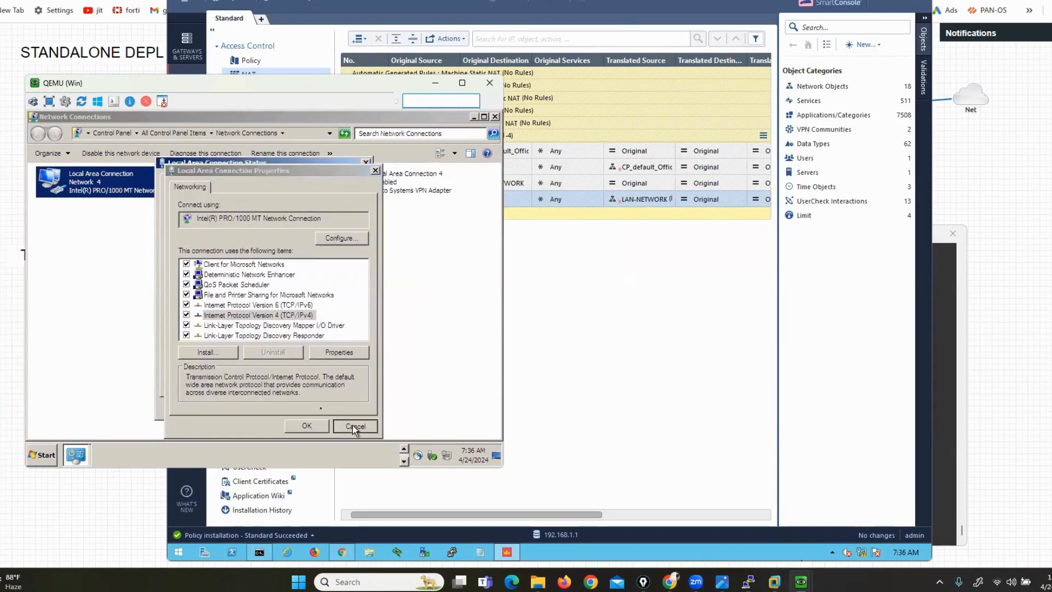
{"action": "left_click", "coordinate": [353, 425]}
{"action": "left_click", "coordinate": [324, 404]}
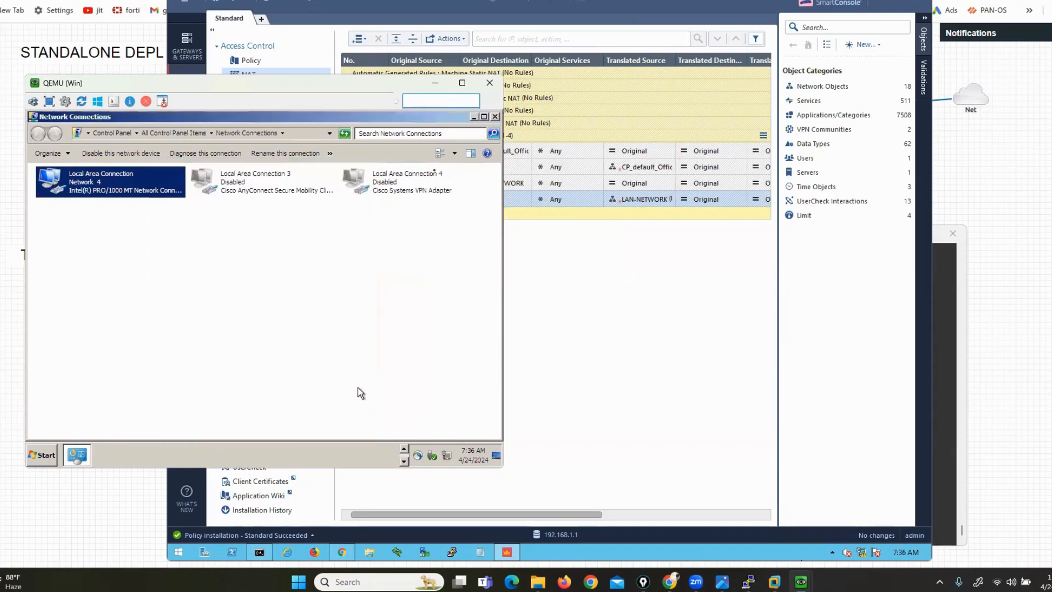
{"action": "left_click", "coordinate": [495, 116]}
Ping 8.8.8.8 with 0% loss, start a continuous ping 8.8.8.8 -t, and launch Chrome
{"action": "type", "text": "ping 8.8.8.8"}
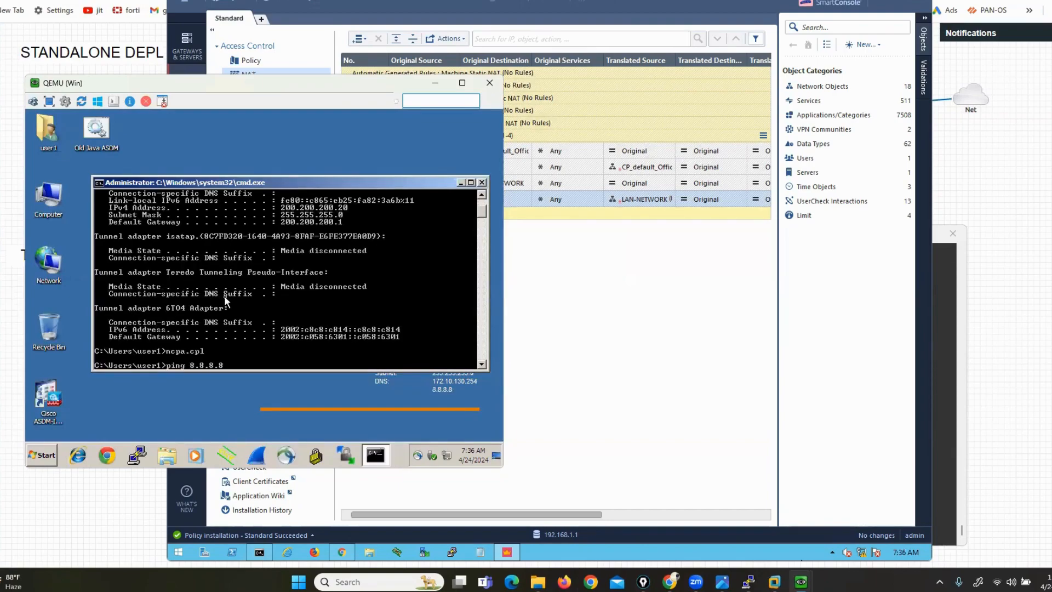
{"action": "key", "text": "Return"}
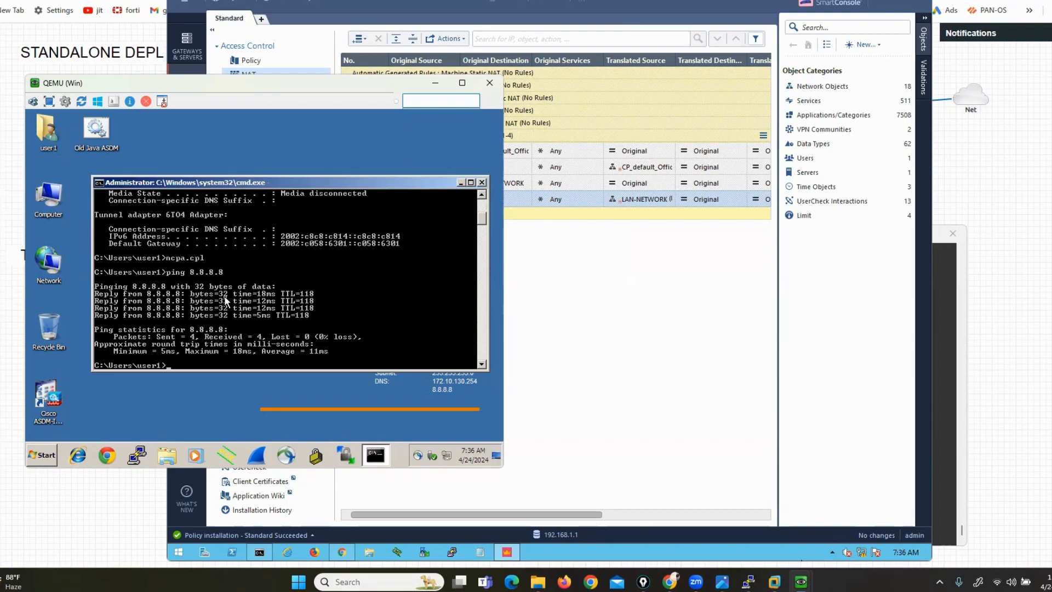
{"action": "key", "text": "Up"}
{"action": "key", "text": "Return"}
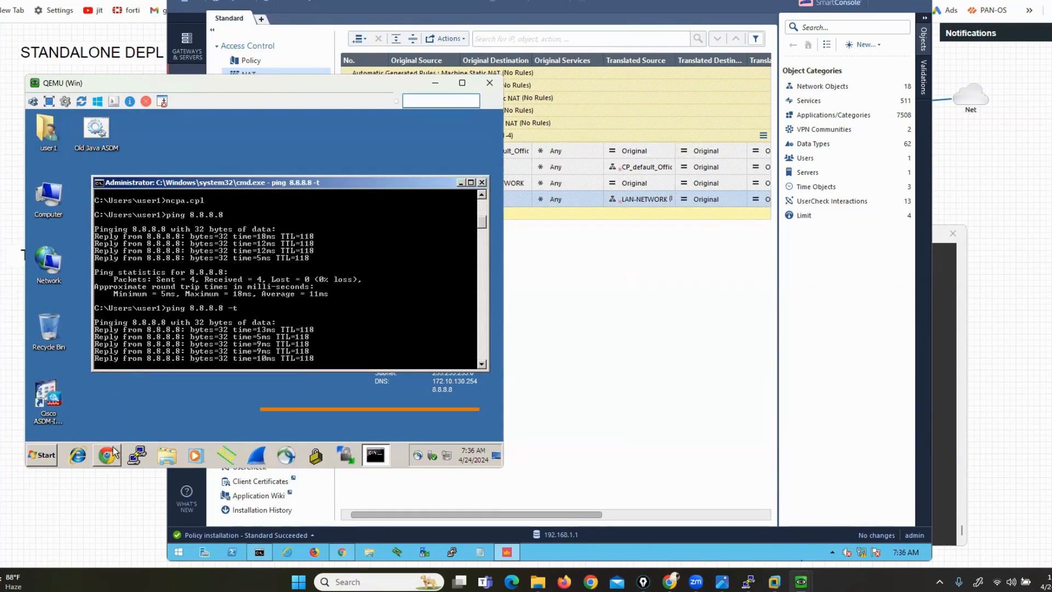
{"action": "left_click", "coordinate": [108, 459]}
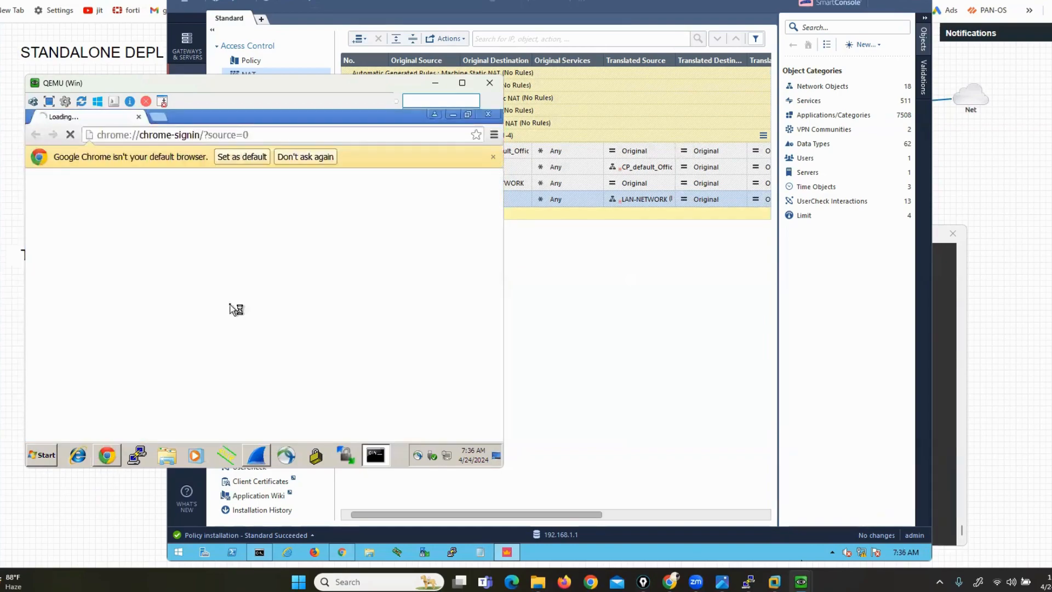
Enter google.com in Chrome's address bar and facebook.com in a new second tab
{"action": "left_click", "coordinate": [171, 136]}
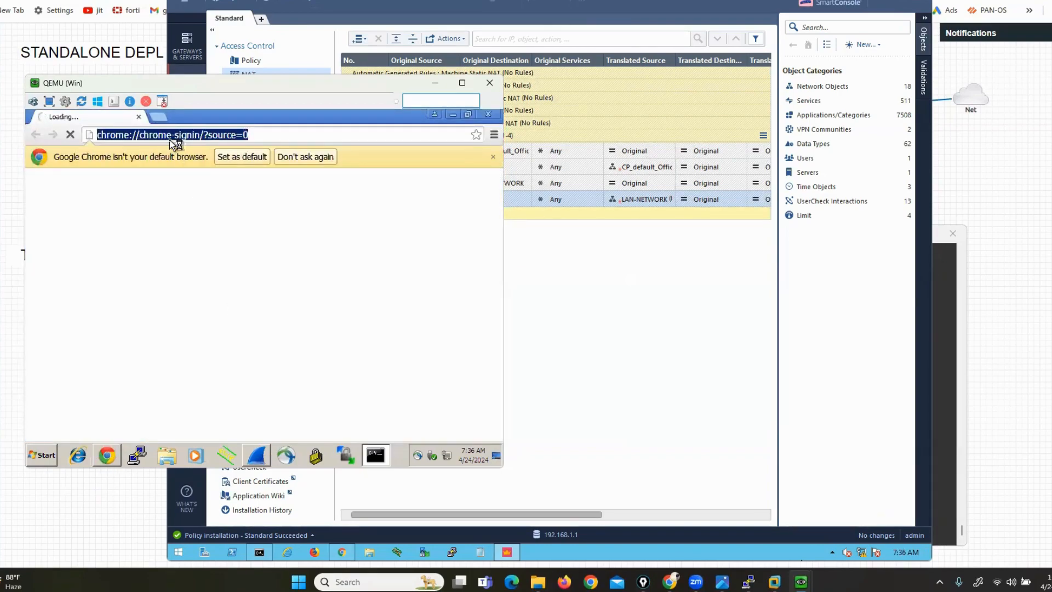
{"action": "type", "text": "google.com"}
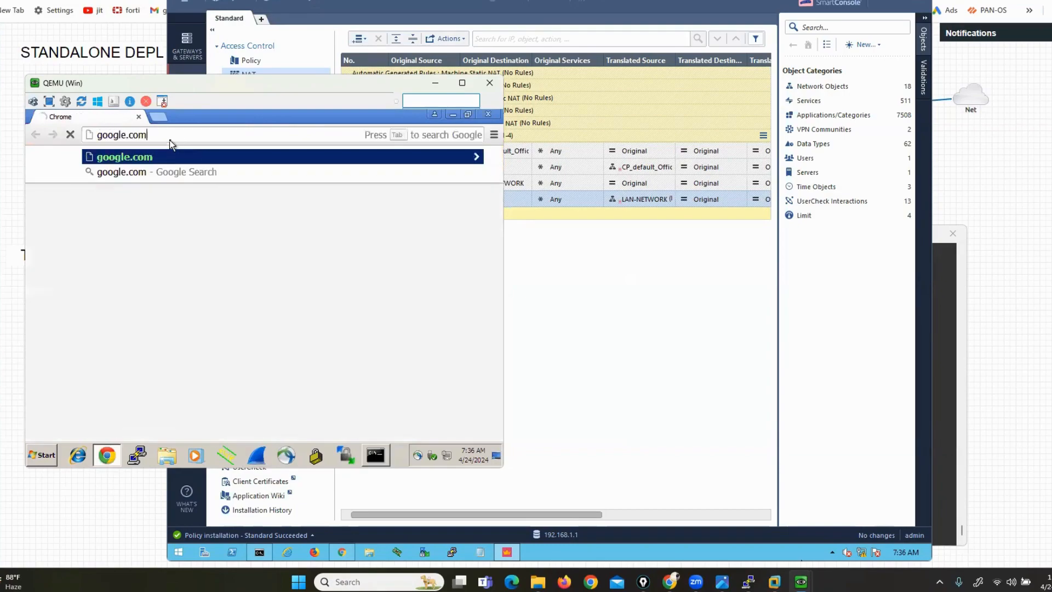
{"action": "mouse_move", "coordinate": [129, 90]}
{"action": "left_mouse_down"}
{"action": "mouse_move", "coordinate": [414, 83]}
{"action": "mouse_move", "coordinate": [255, 69]}
{"action": "mouse_move", "coordinate": [117, 74]}
{"action": "left_mouse_up"}
{"action": "left_click", "coordinate": [182, 91]}
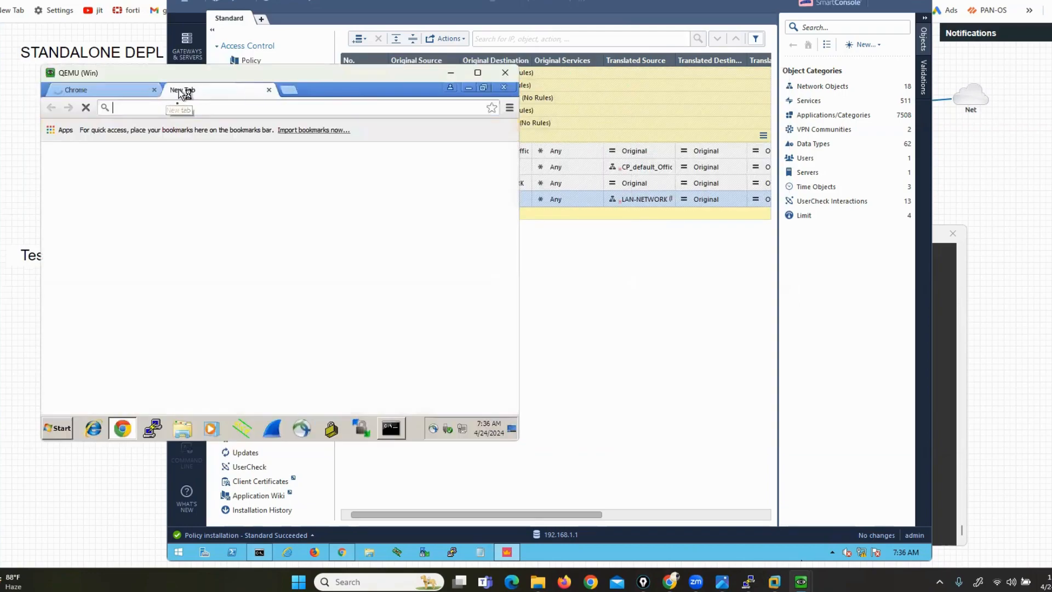
{"action": "type", "text": "facebook.com"}
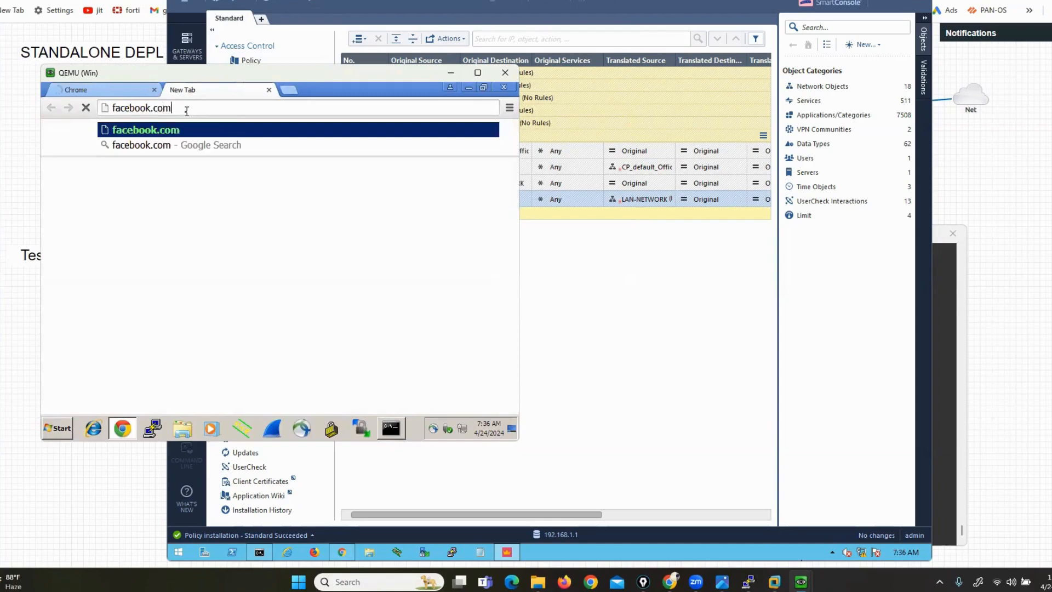
{"action": "key", "text": "Return"}
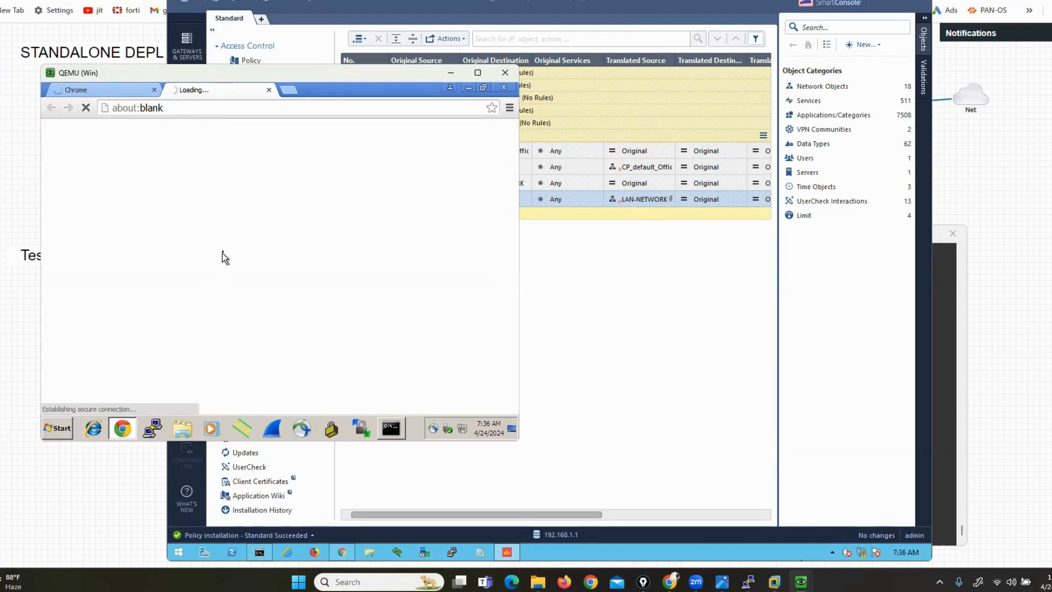
Load google.com in the first Chrome tab
{"action": "left_click", "coordinate": [104, 90]}
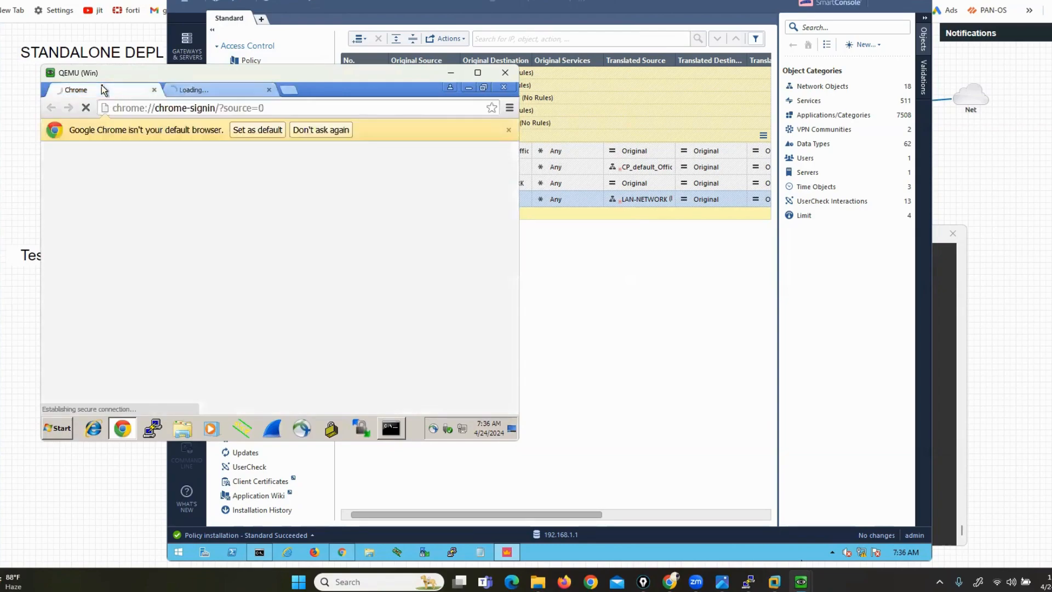
{"action": "left_click", "coordinate": [140, 108]}
{"action": "type", "text": "gog"}
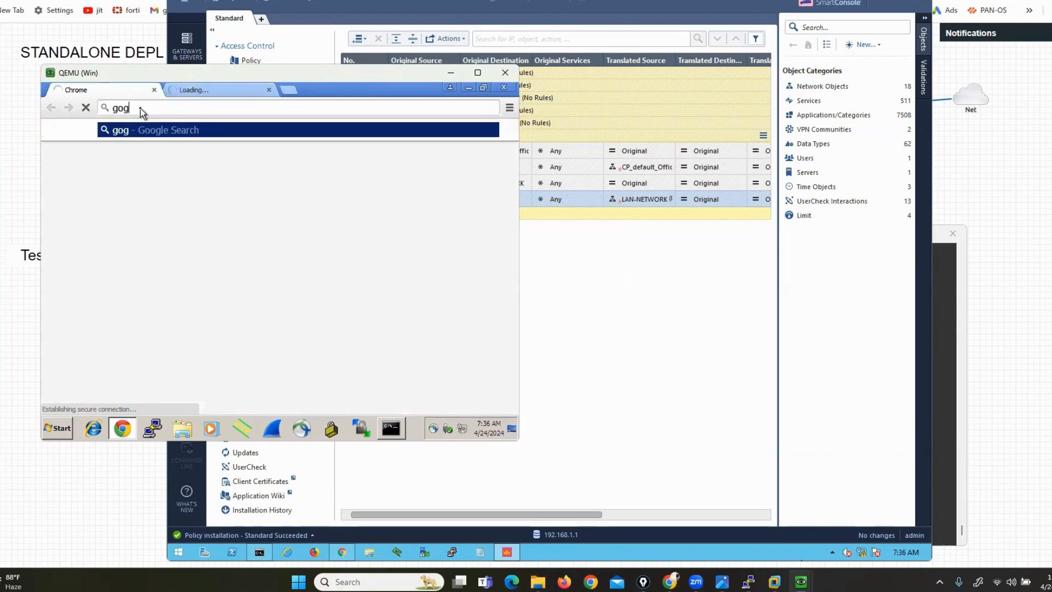
{"action": "key", "text": "BackSpace"}
{"action": "type", "text": "ogle.com"}
{"action": "key", "text": "Return"}
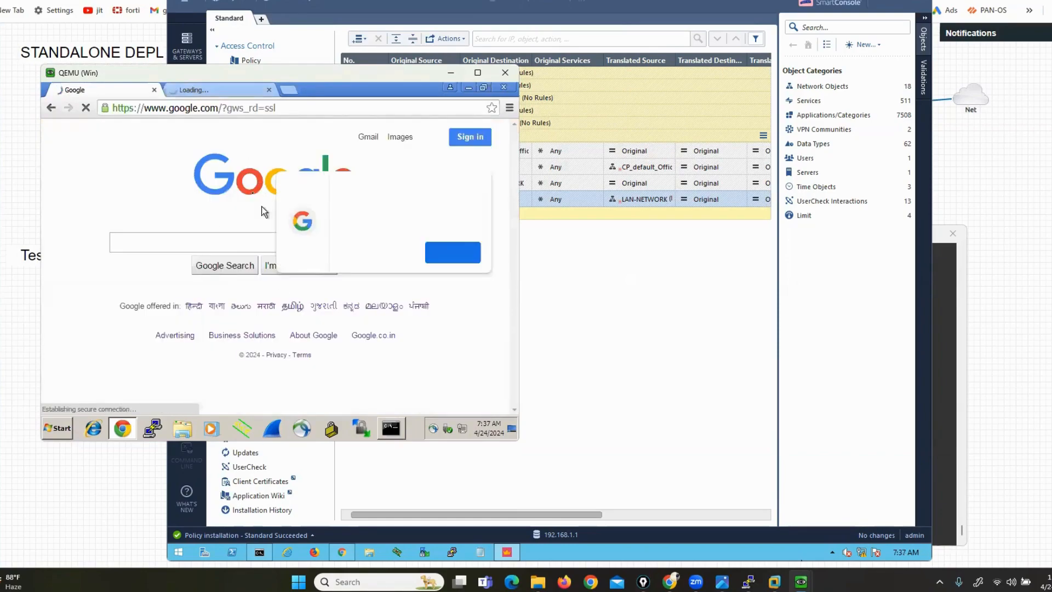
Load the Facebook login page in the second tab, then show SmartConsole's Access Control logs
{"action": "left_click", "coordinate": [212, 91]}
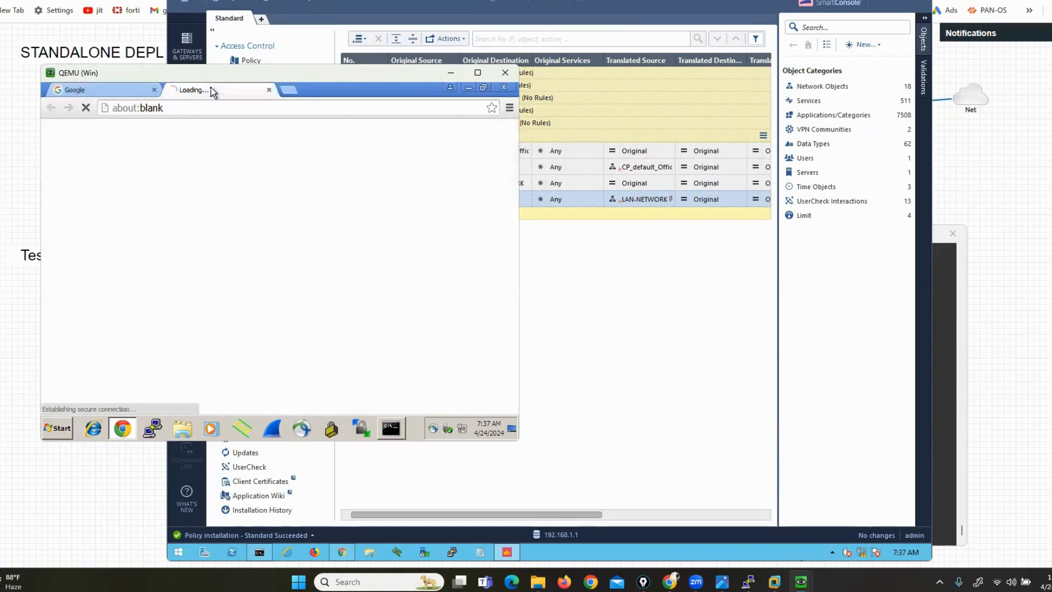
{"action": "left_click", "coordinate": [186, 106]}
{"action": "type", "text": "fa"}
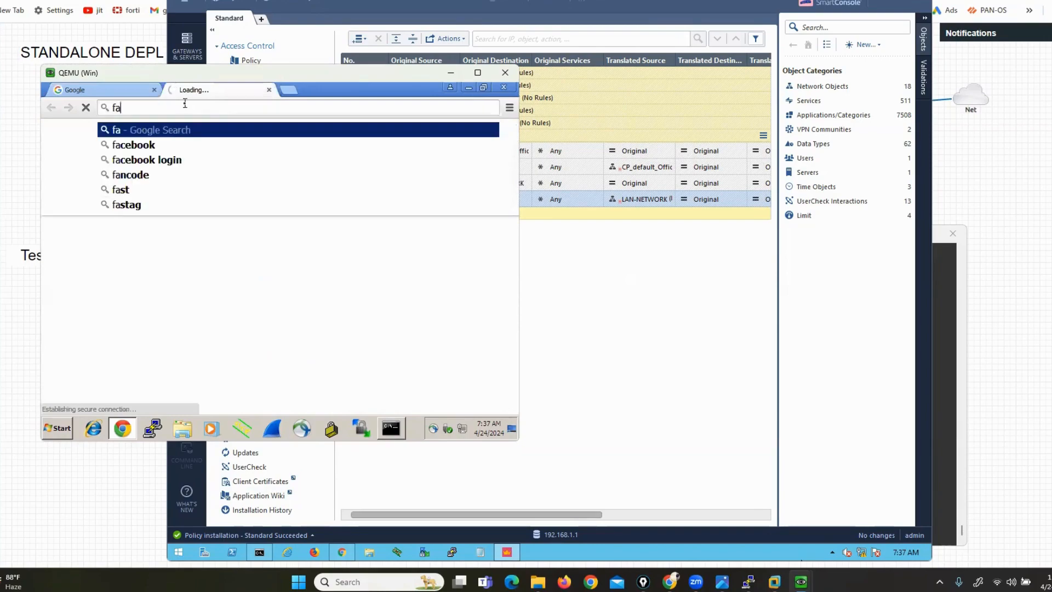
{"action": "key", "text": "Down"}
{"action": "key", "text": "Return"}
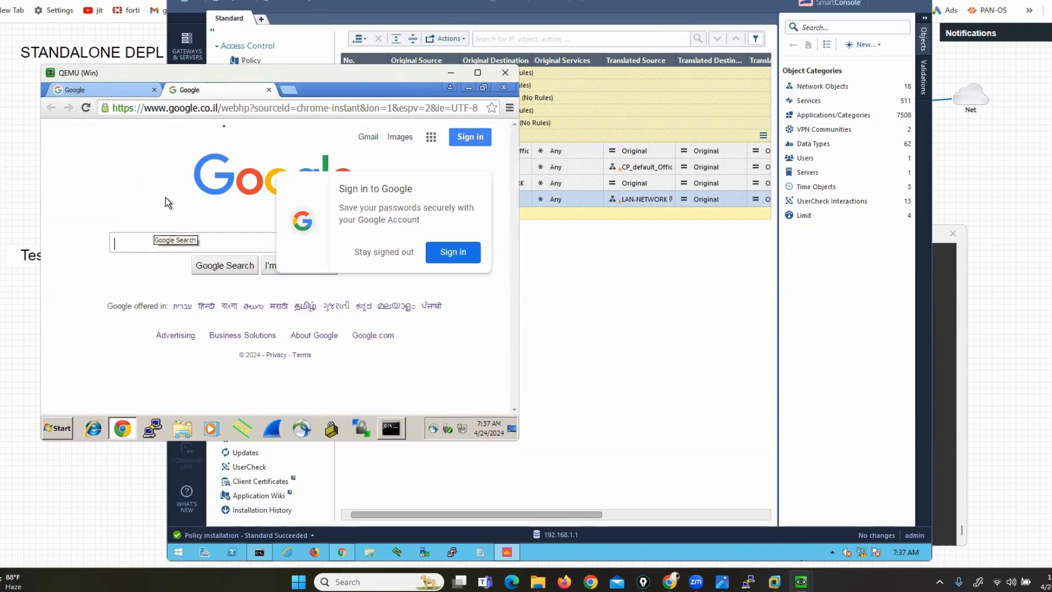
{"action": "left_click", "coordinate": [249, 104]}
{"action": "type", "text": "fa"}
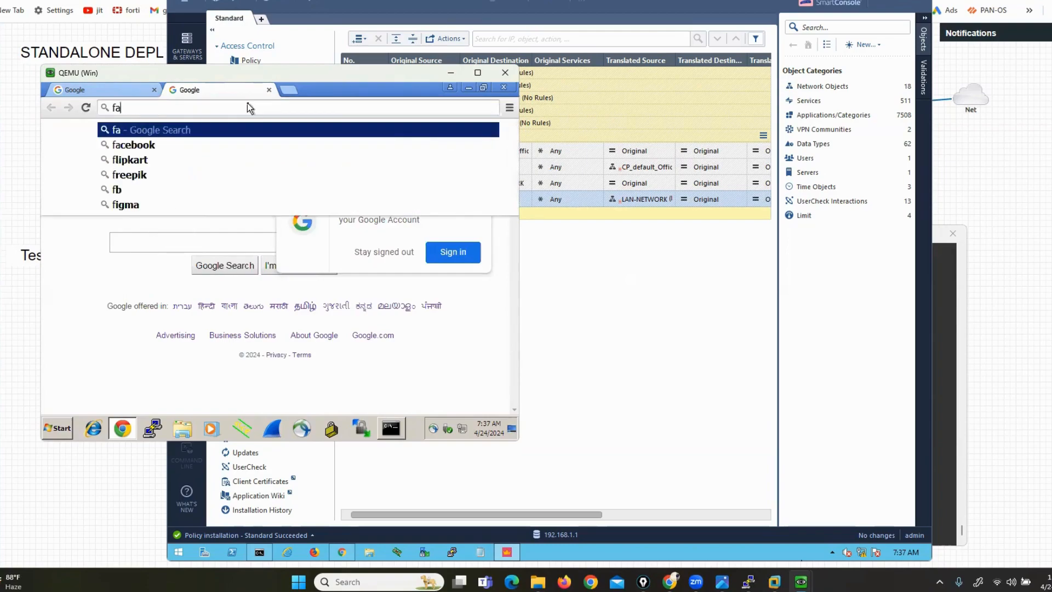
{"action": "type", "text": "cebook.com"}
{"action": "key", "text": "Return"}
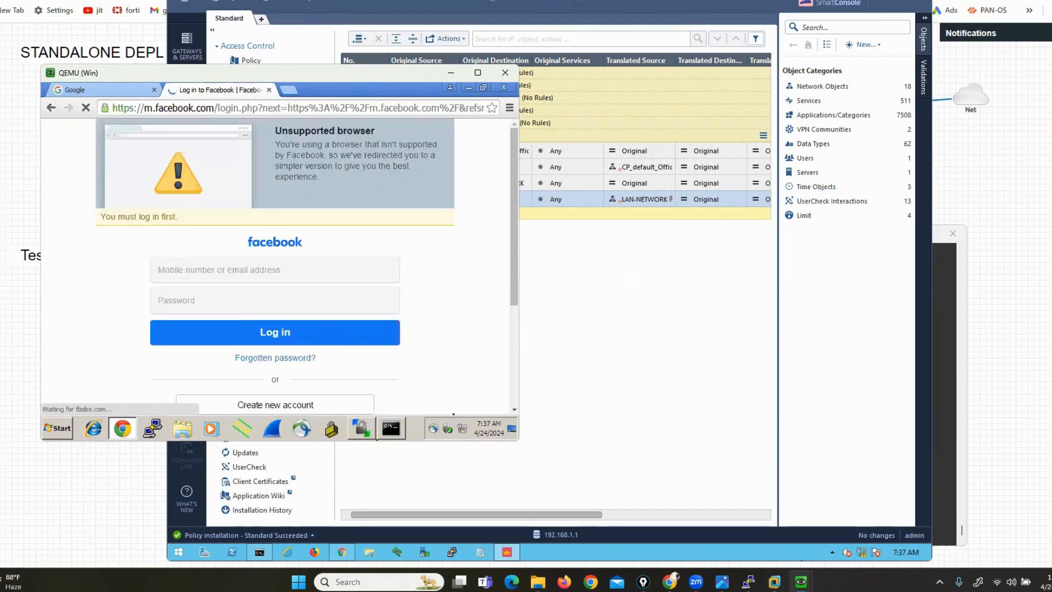
{"action": "left_click", "coordinate": [689, 412]}
{"action": "left_click", "coordinate": [250, 61]}
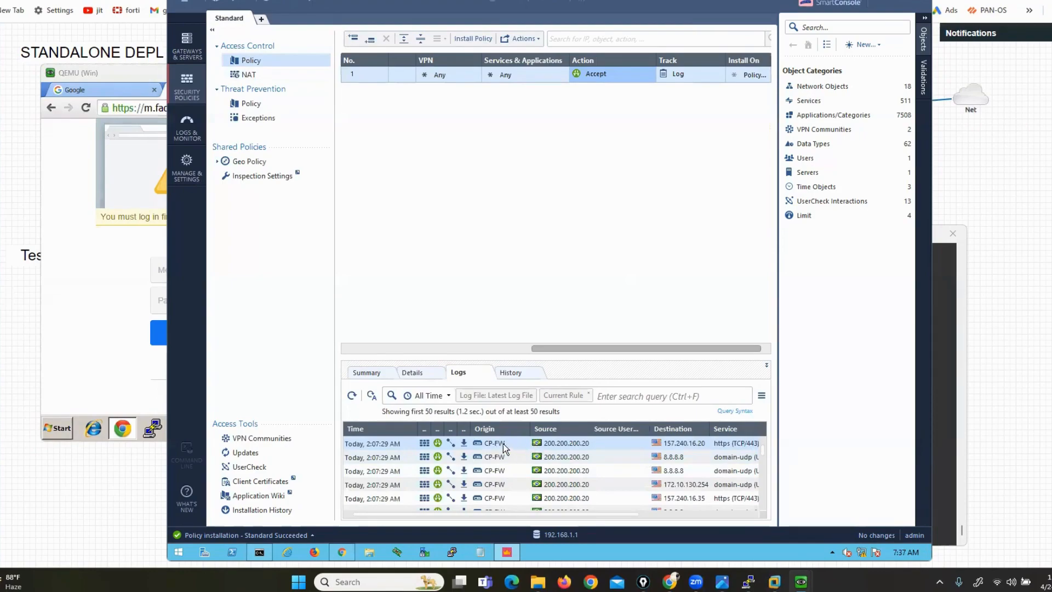
Open the https log's details and mark source 200.200.200.20 and destination 157.240.16.20
{"action": "double_click", "coordinate": [503, 443]}
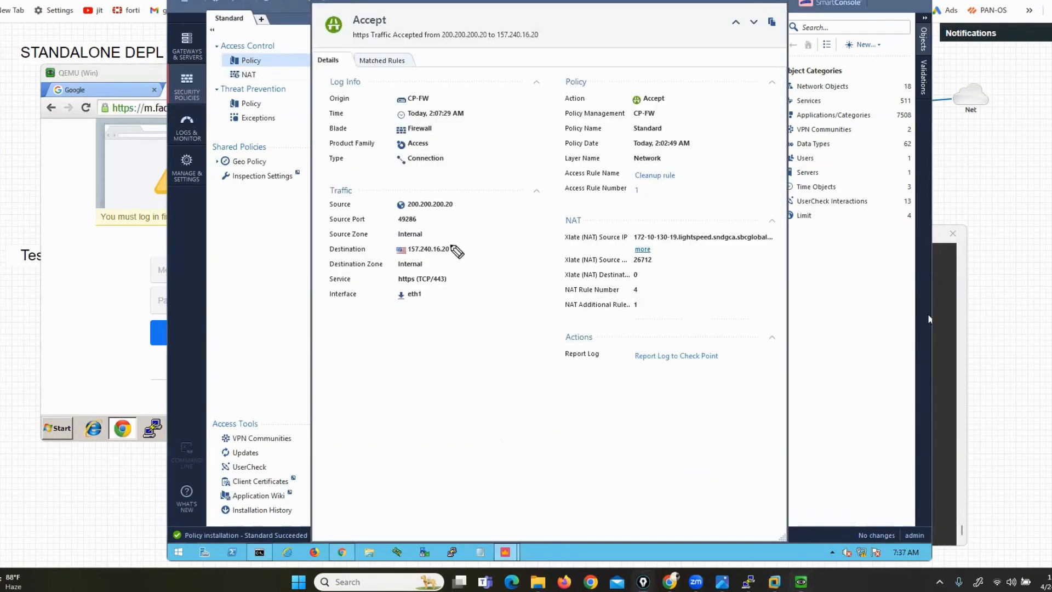
{"action": "left_click_drag", "start_coordinate": [451, 196], "coordinate": [466, 210]}
{"action": "left_click_drag", "start_coordinate": [400, 188], "coordinate": [384, 209]}
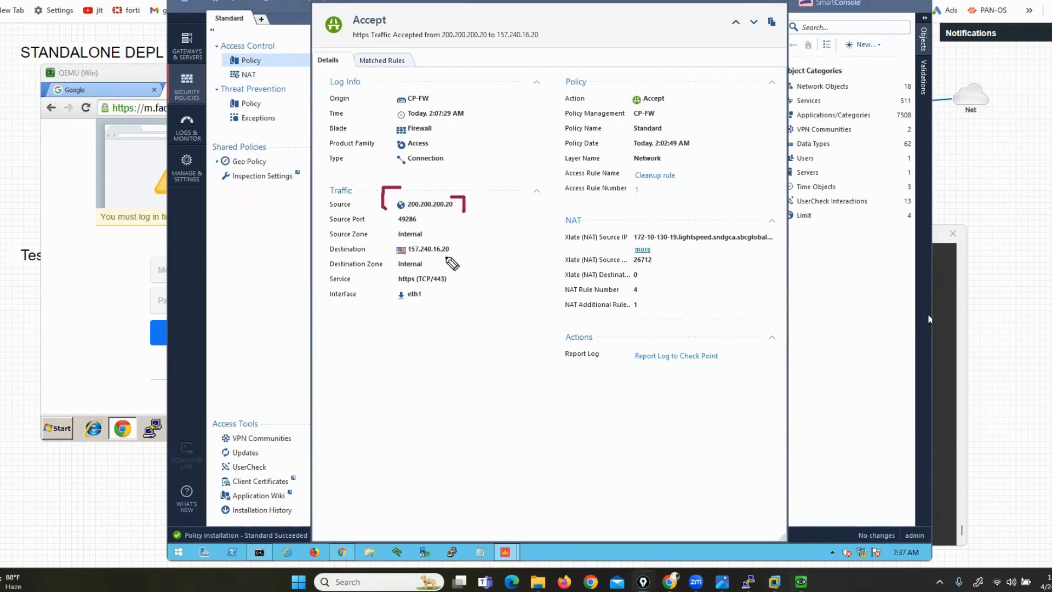
{"action": "mouse_move", "coordinate": [445, 243]}
{"action": "left_mouse_down"}
{"action": "mouse_move", "coordinate": [456, 242]}
{"action": "mouse_move", "coordinate": [456, 258]}
{"action": "left_mouse_up"}
{"action": "left_click_drag", "start_coordinate": [393, 240], "coordinate": [385, 255]}
Mark the Accept action, the Cleanup rule name, and the NAT source 172.10.130.19
{"action": "mouse_move", "coordinate": [658, 84]}
{"action": "left_mouse_down"}
{"action": "mouse_move", "coordinate": [672, 85]}
{"action": "mouse_move", "coordinate": [677, 112]}
{"action": "left_mouse_up"}
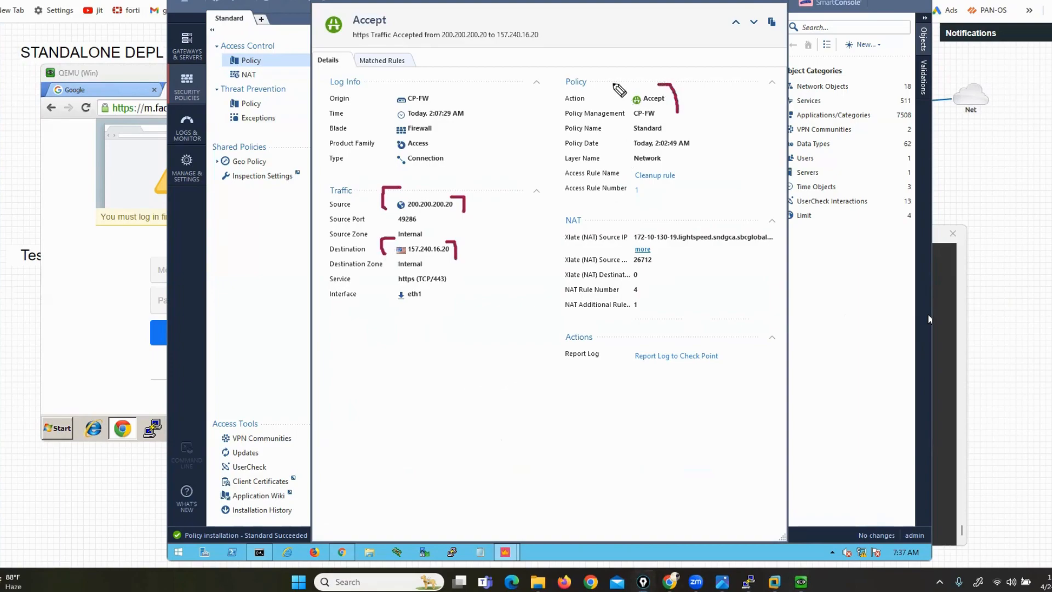
{"action": "left_click_drag", "start_coordinate": [616, 83], "coordinate": [614, 112]}
{"action": "mouse_move", "coordinate": [662, 168]}
{"action": "left_mouse_down"}
{"action": "mouse_move", "coordinate": [682, 179]}
{"action": "mouse_move", "coordinate": [680, 192]}
{"action": "left_mouse_up"}
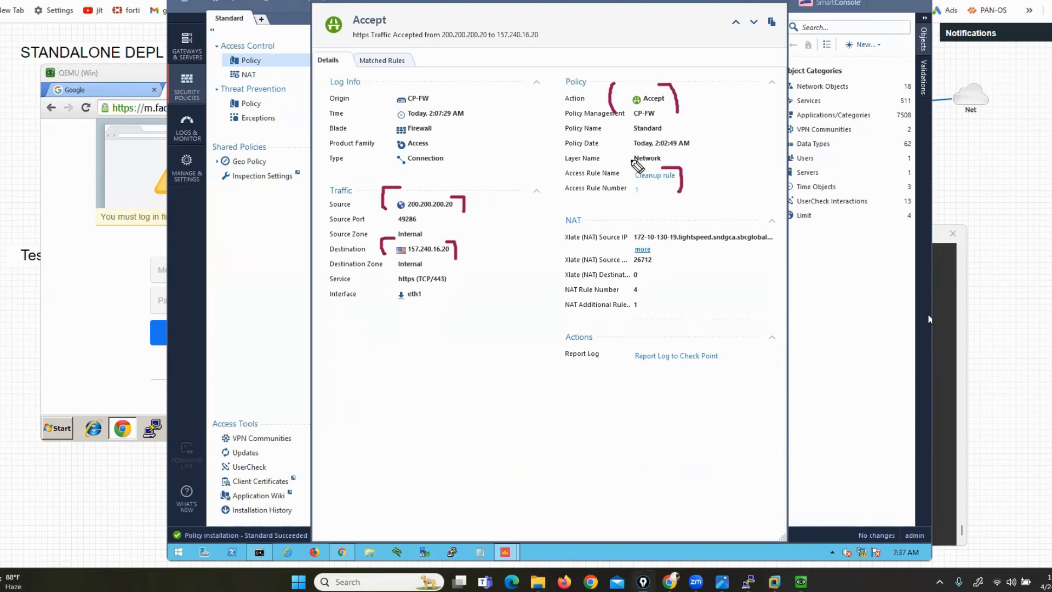
{"action": "left_click_drag", "start_coordinate": [625, 158], "coordinate": [621, 175]}
{"action": "left_click_drag", "start_coordinate": [624, 246], "coordinate": [691, 245]}
{"action": "mouse_move", "coordinate": [625, 245]}
{"action": "left_mouse_down"}
{"action": "mouse_move", "coordinate": [649, 217]}
{"action": "mouse_move", "coordinate": [682, 218]}
{"action": "mouse_move", "coordinate": [688, 248]}
{"action": "left_mouse_up"}
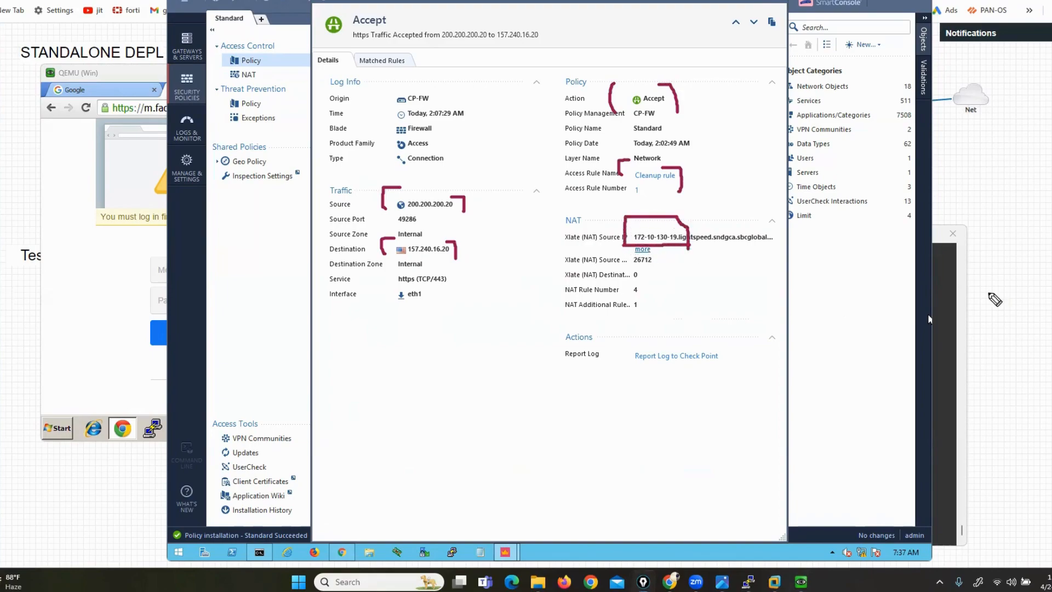
Stop the firewall's ping, run show interface eth2 highlighting 172.10.130.19/24, then minimize PuTTY
{"action": "left_click", "coordinate": [939, 324]}
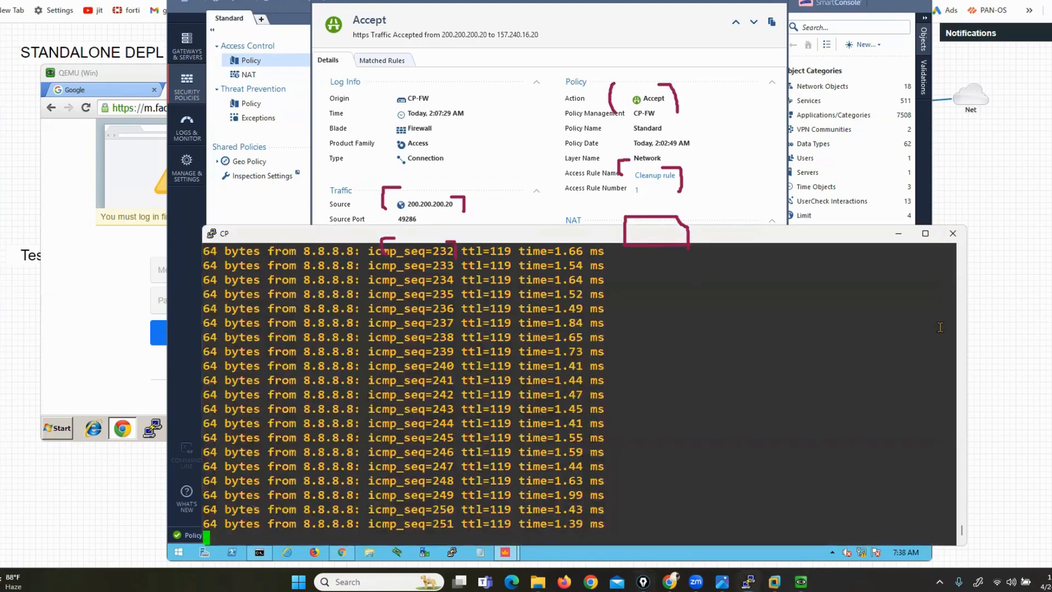
{"action": "key", "text": "ctrl+c"}
{"action": "type", "text": "show int"}
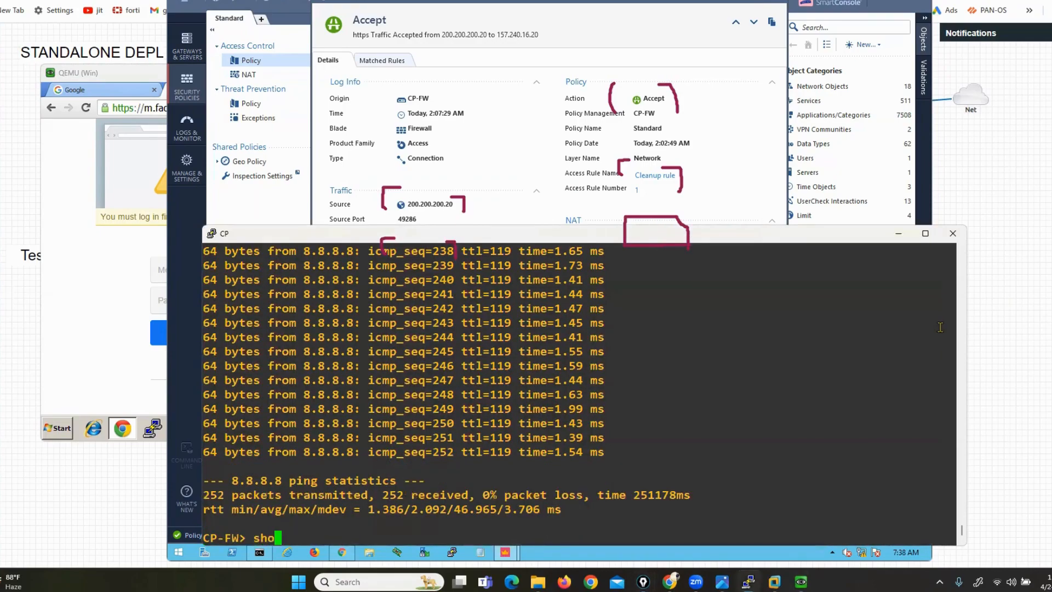
{"action": "key", "text": "Tab"}
{"action": "type", "text": "e"}
{"action": "key", "text": "Tab"}
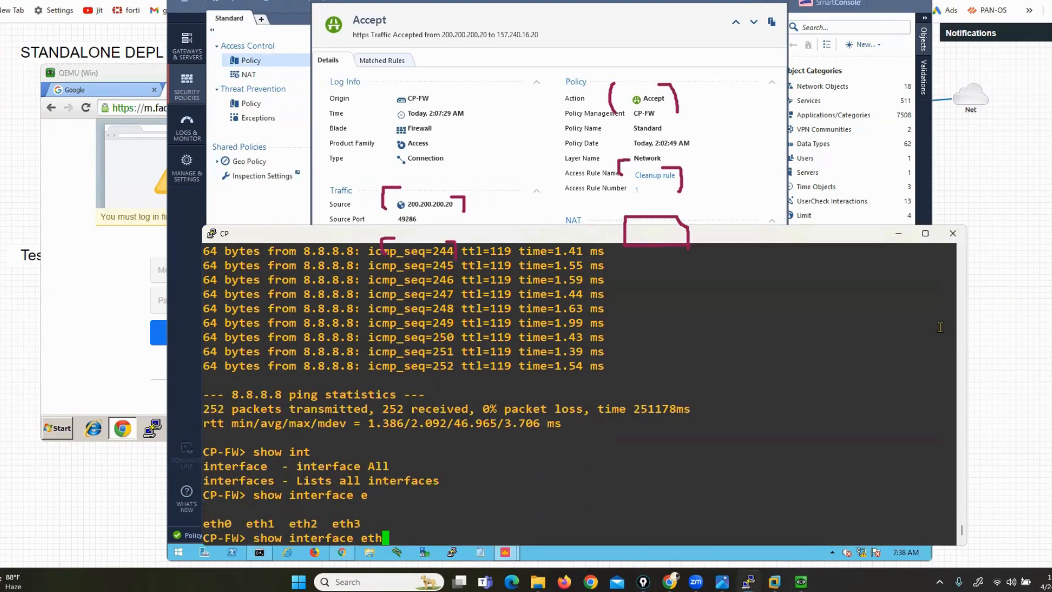
{"action": "type", "text": "2"}
{"action": "key", "text": "Return"}
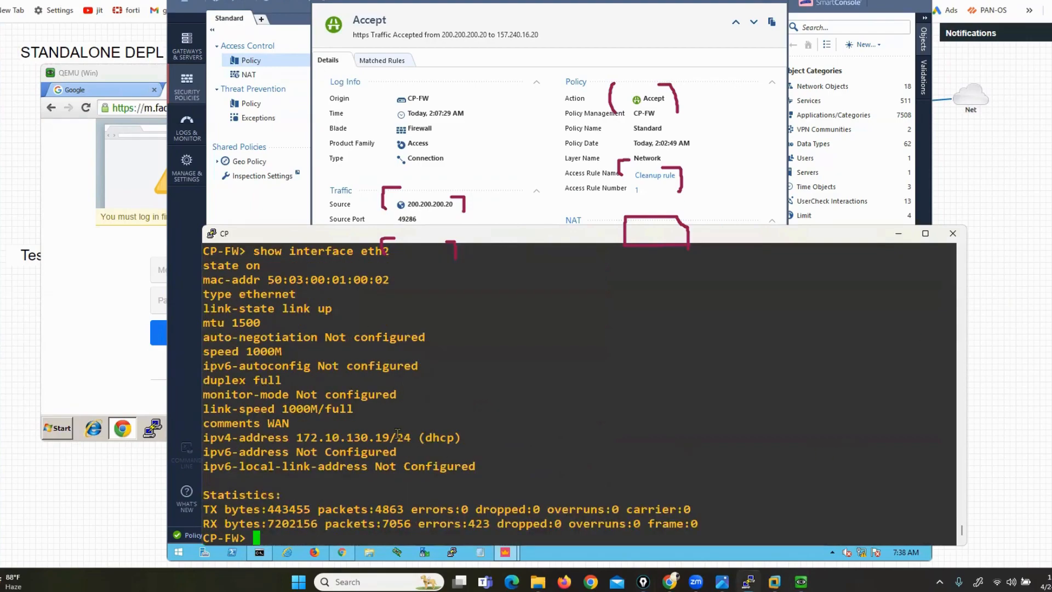
{"action": "left_click_drag", "start_coordinate": [297, 438], "coordinate": [411, 437]}
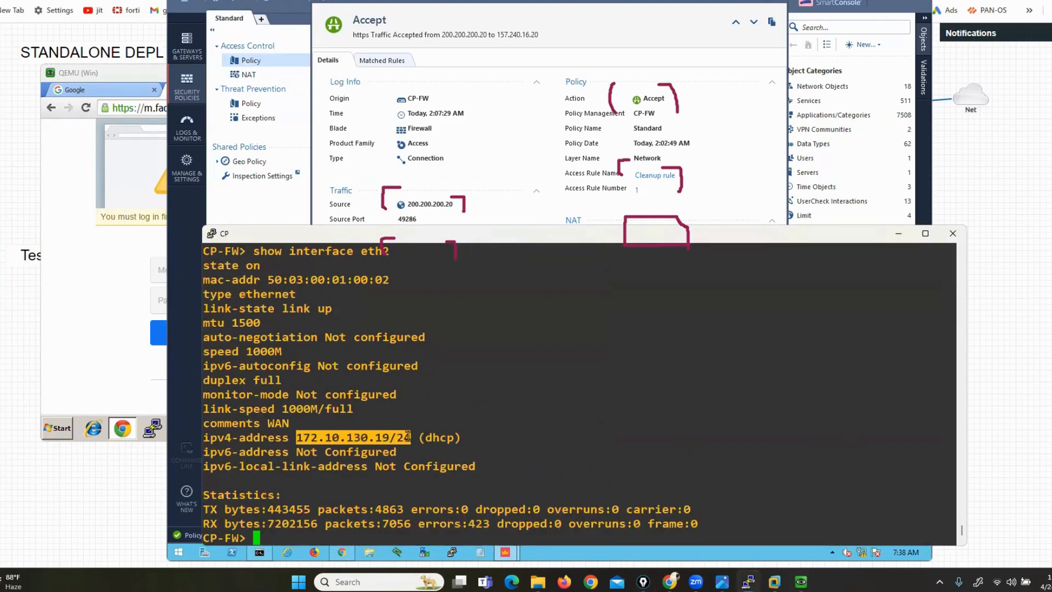
{"action": "left_click", "coordinate": [899, 234]}
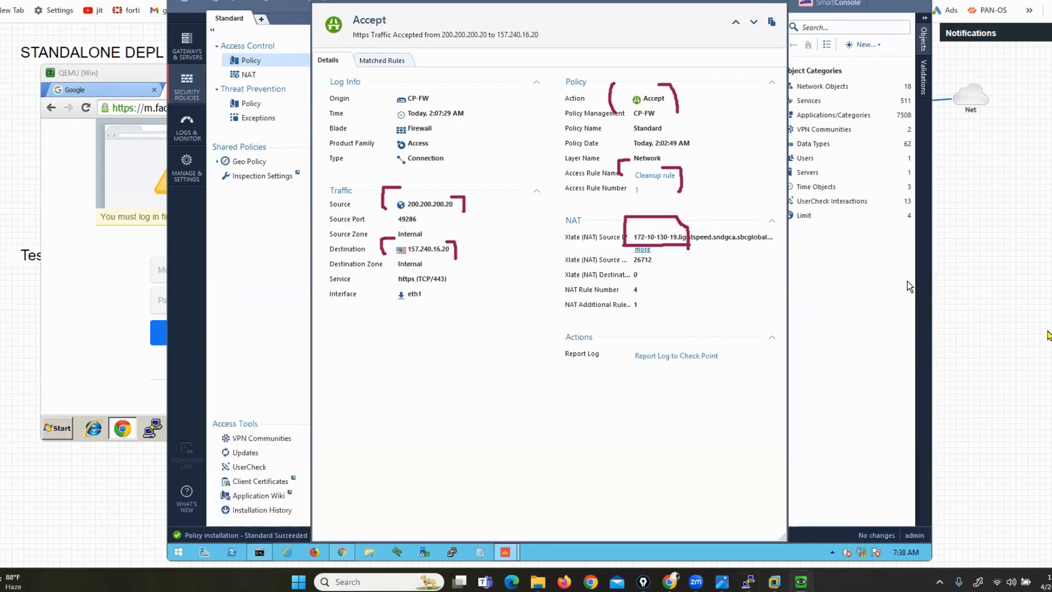
Show the EVE-NG lab topology, then the Google Drive software folder, ending on the host desktop
{"action": "left_click", "coordinate": [1014, 419]}
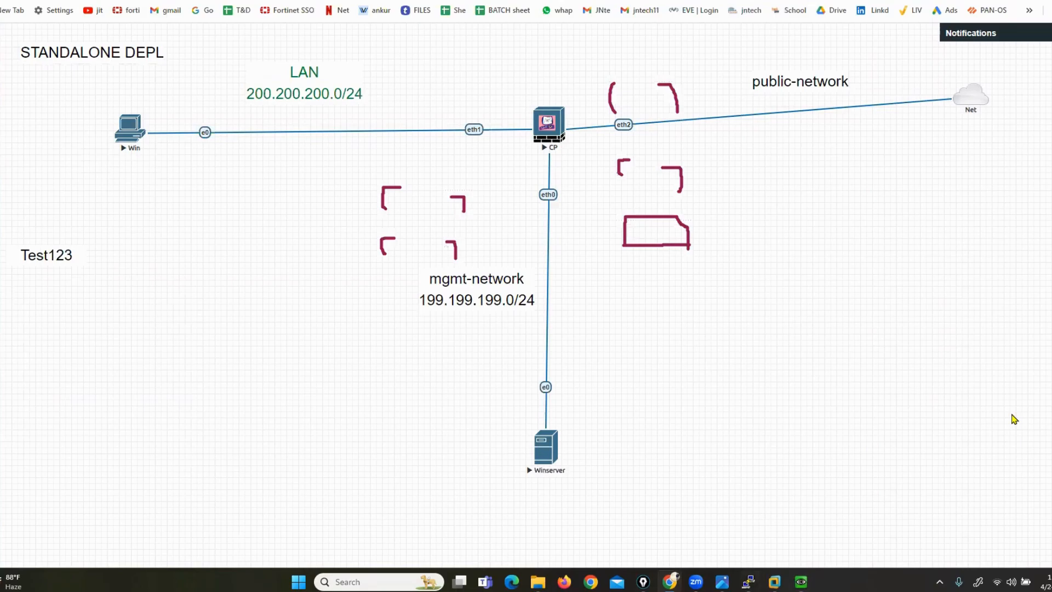
{"action": "key", "text": "super+d"}
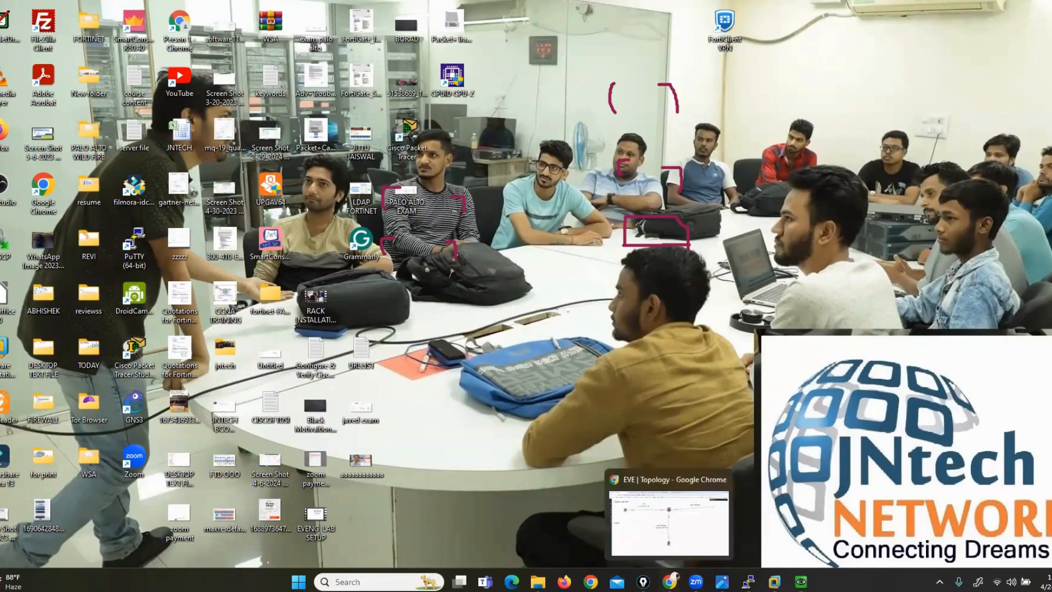
{"action": "left_click", "coordinate": [669, 580]}
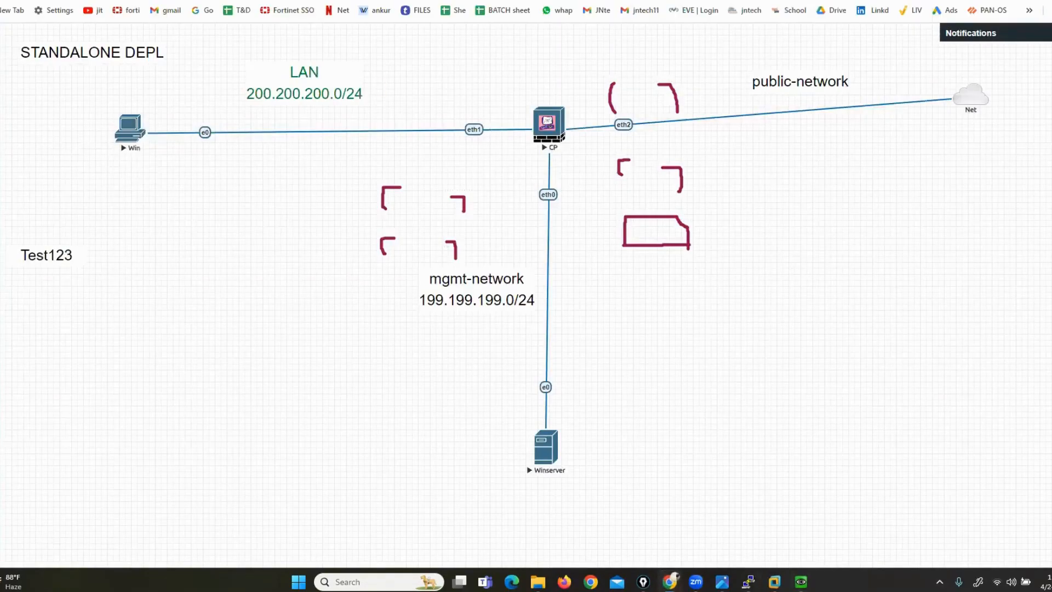
{"action": "key", "text": "ctrl+Tab"}
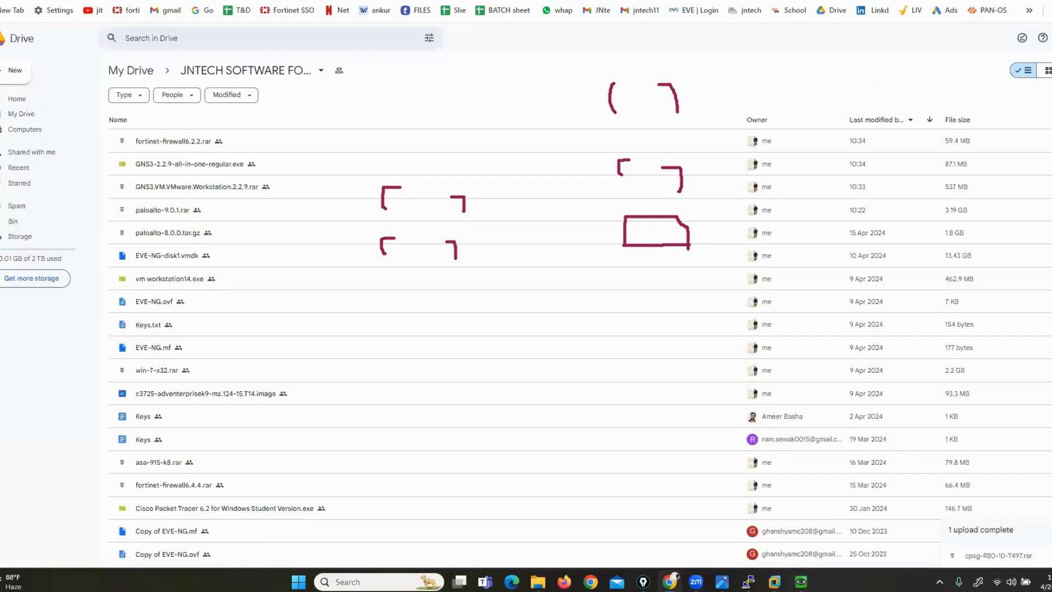
{"action": "left_click", "coordinate": [887, 2]}
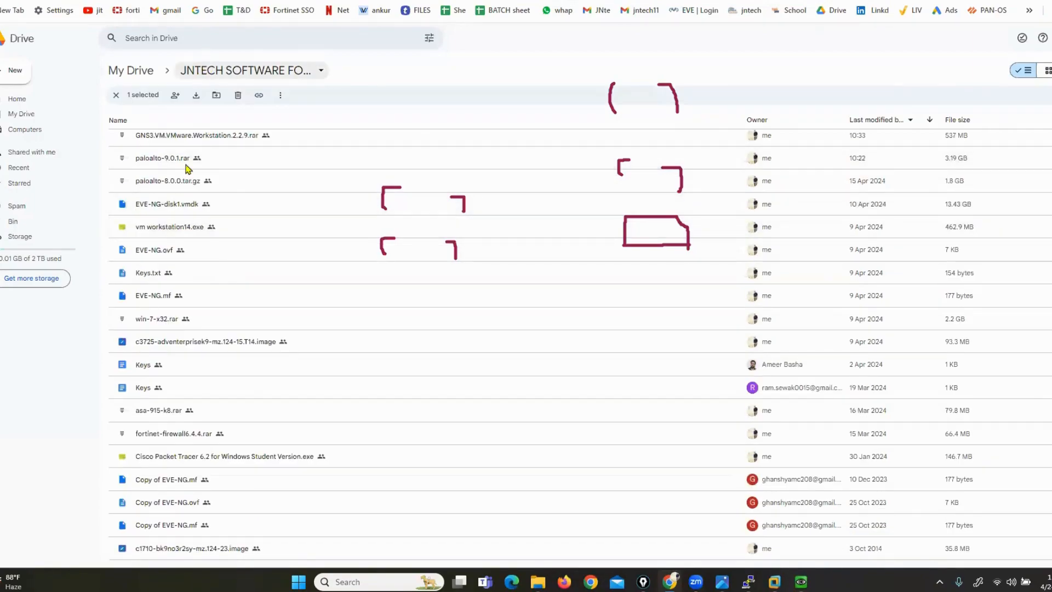
{"action": "key", "text": "super+d"}
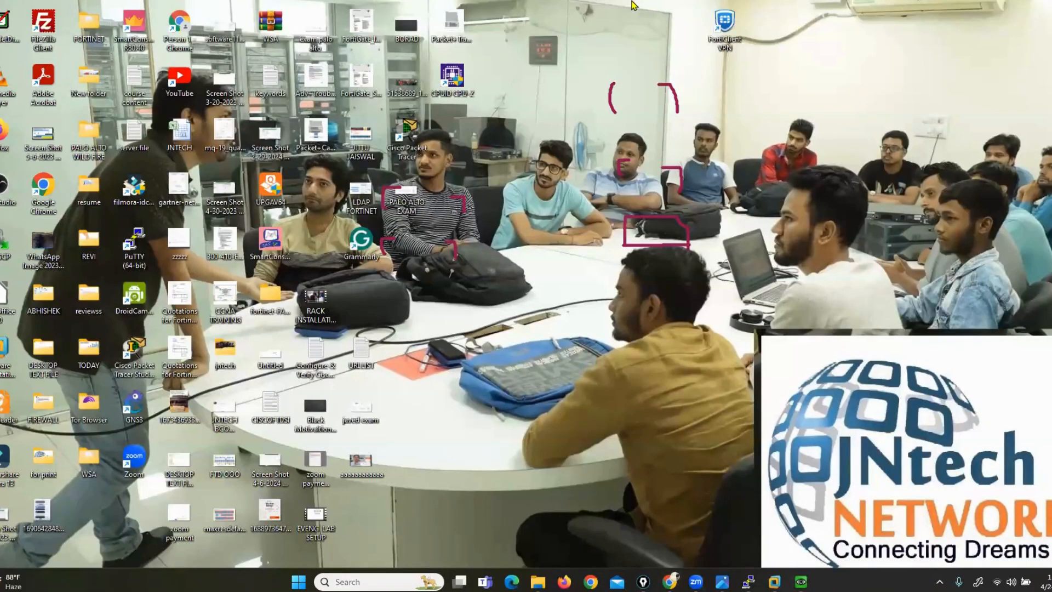